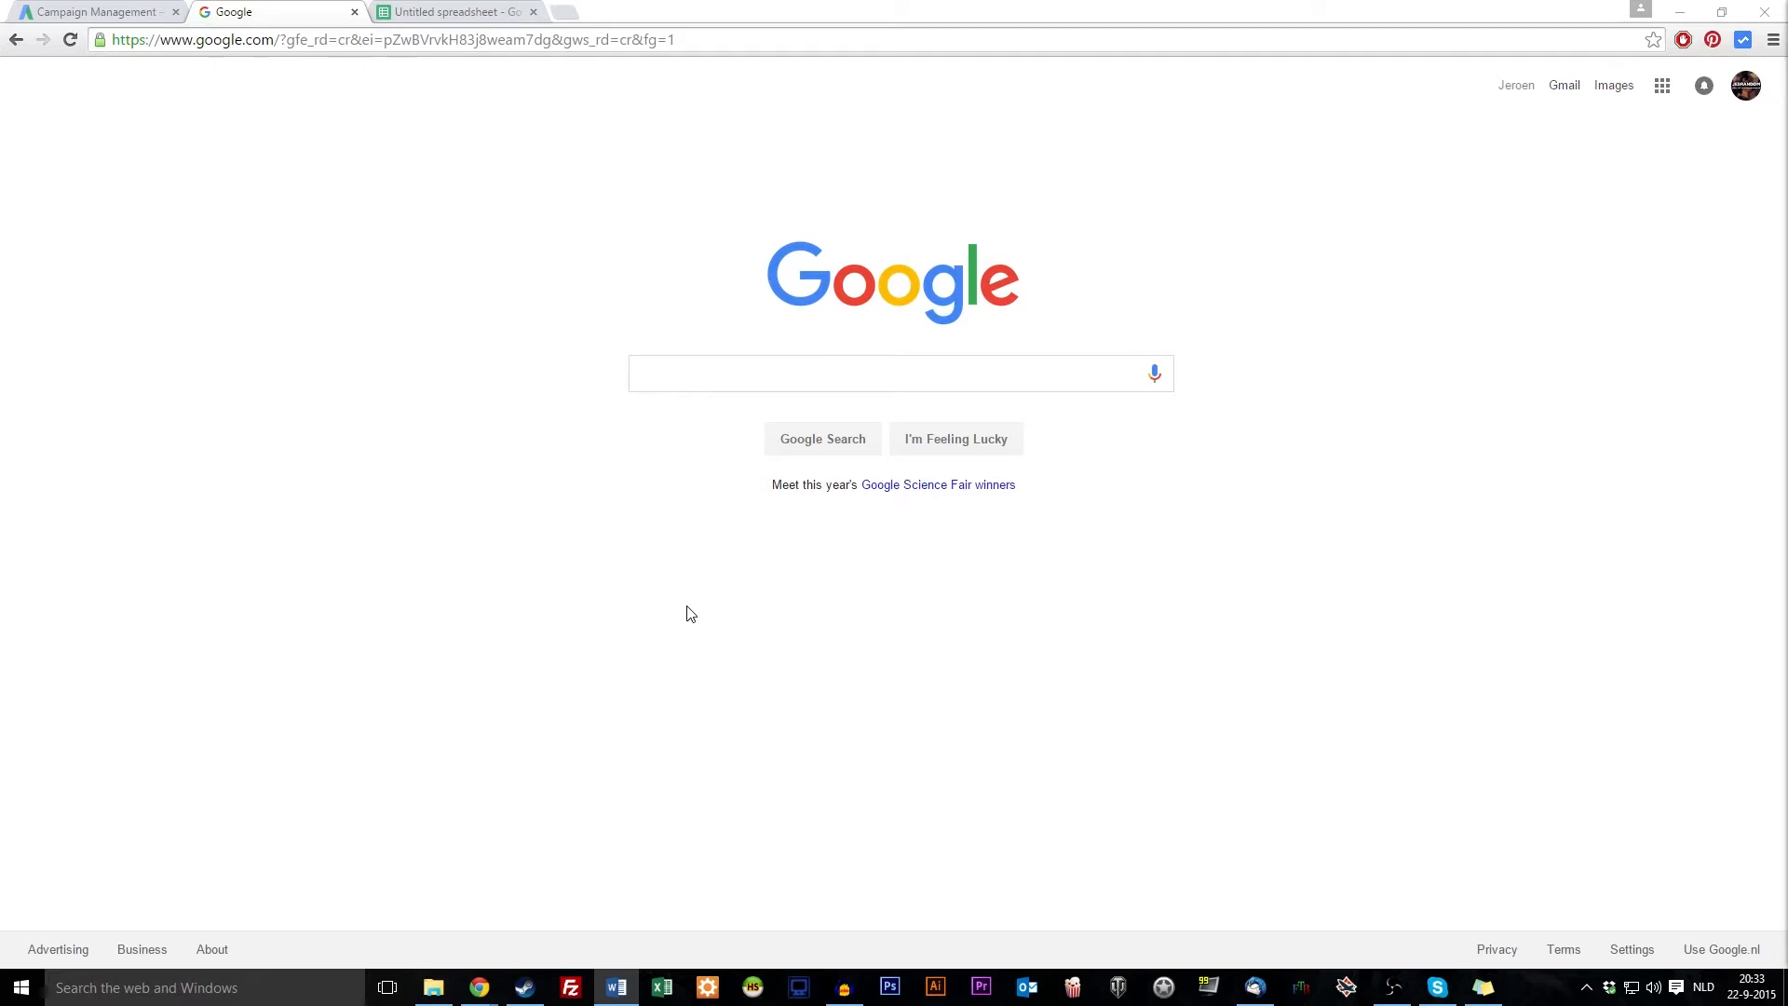
Check the empty untitled spreadsheet at cell K12, then move to the AdWords campaign page
click(493, 11)
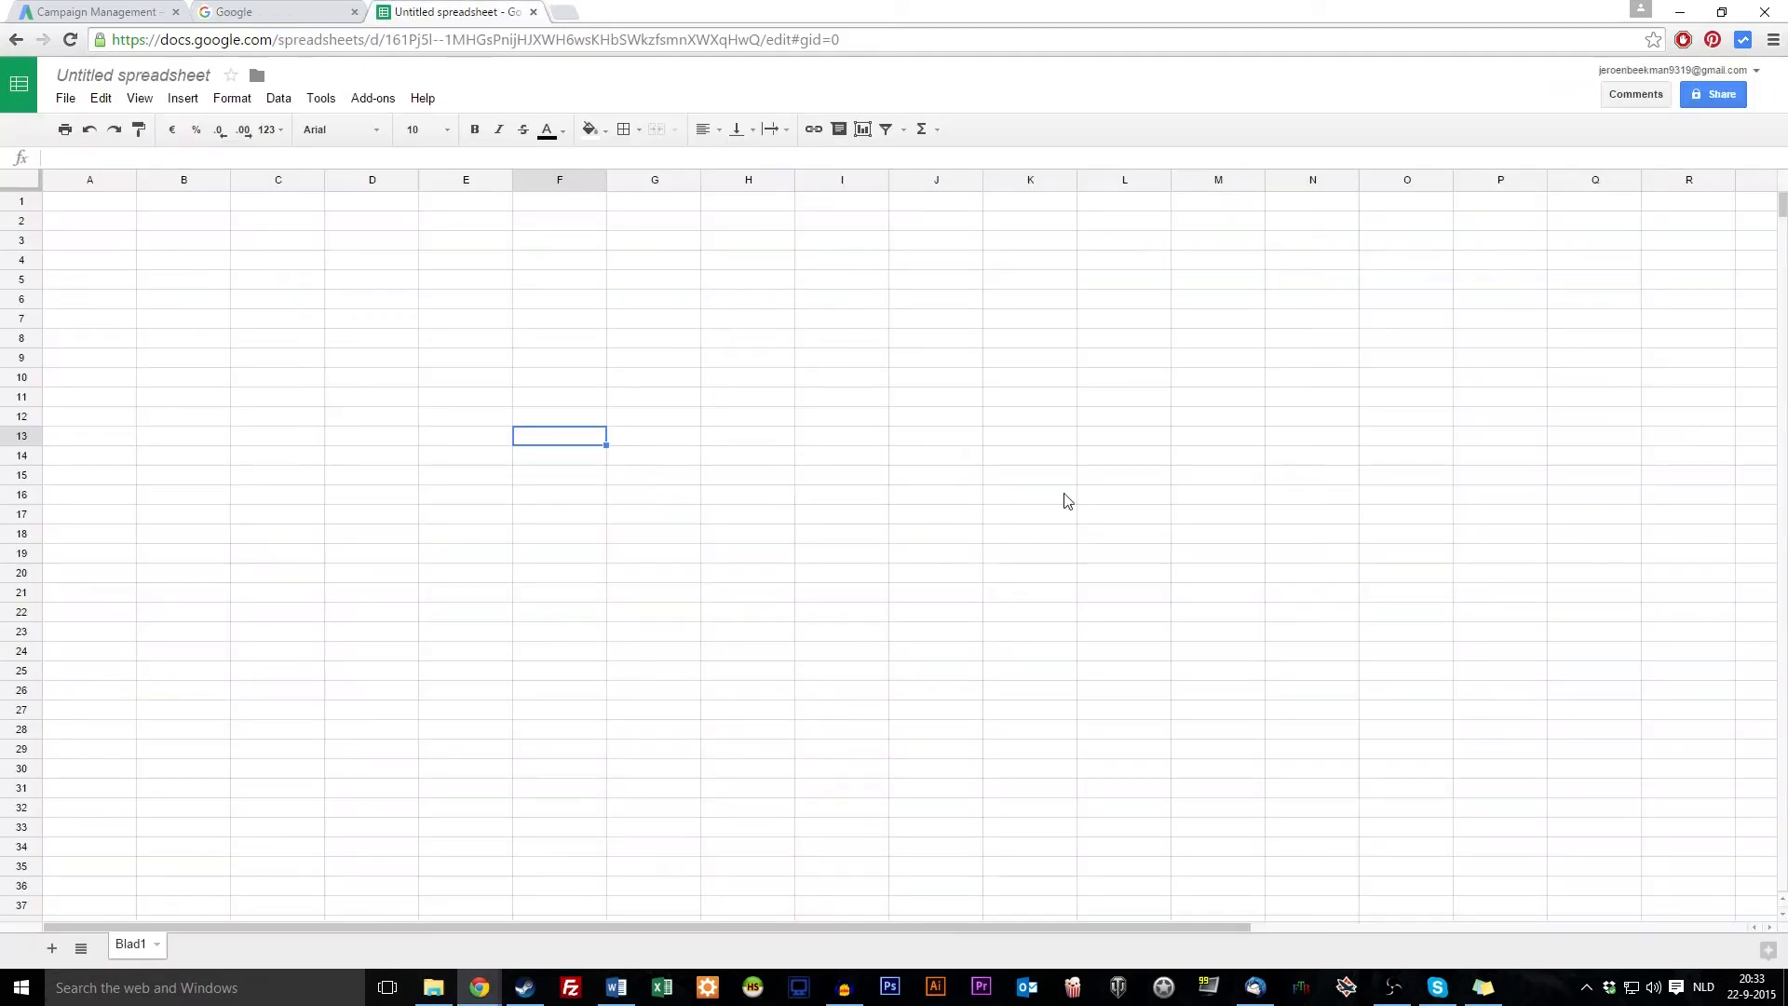
click(989, 419)
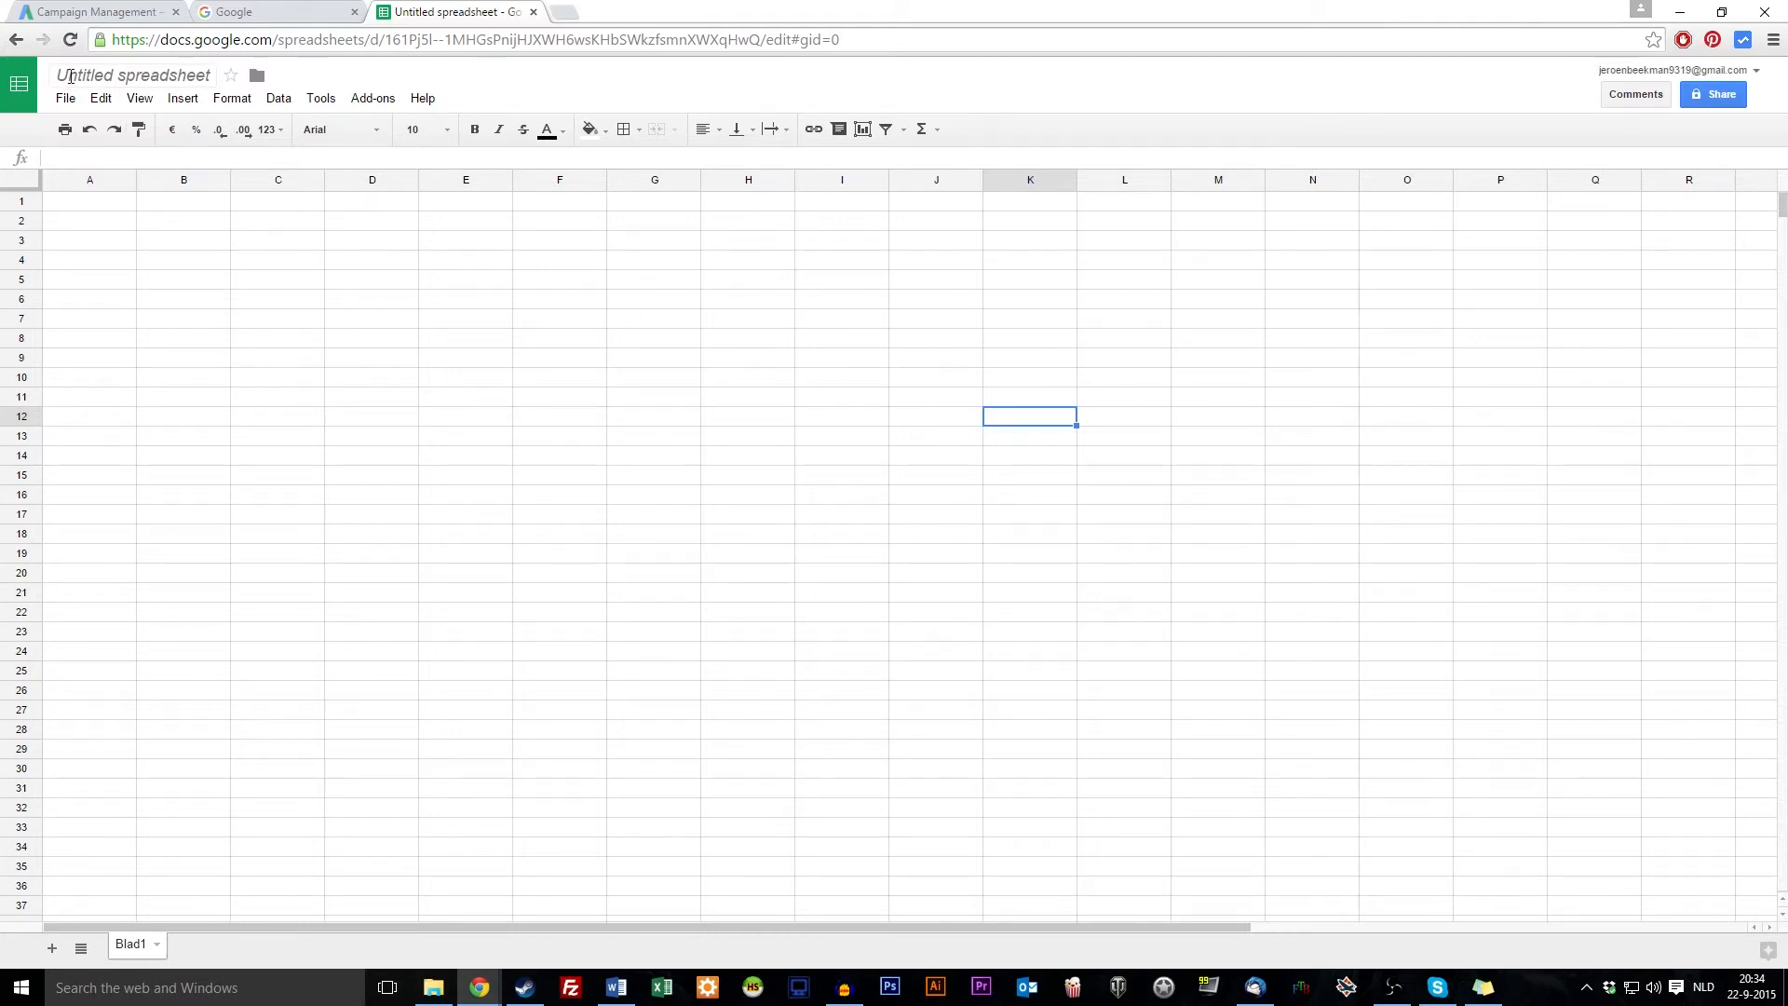
click(118, 11)
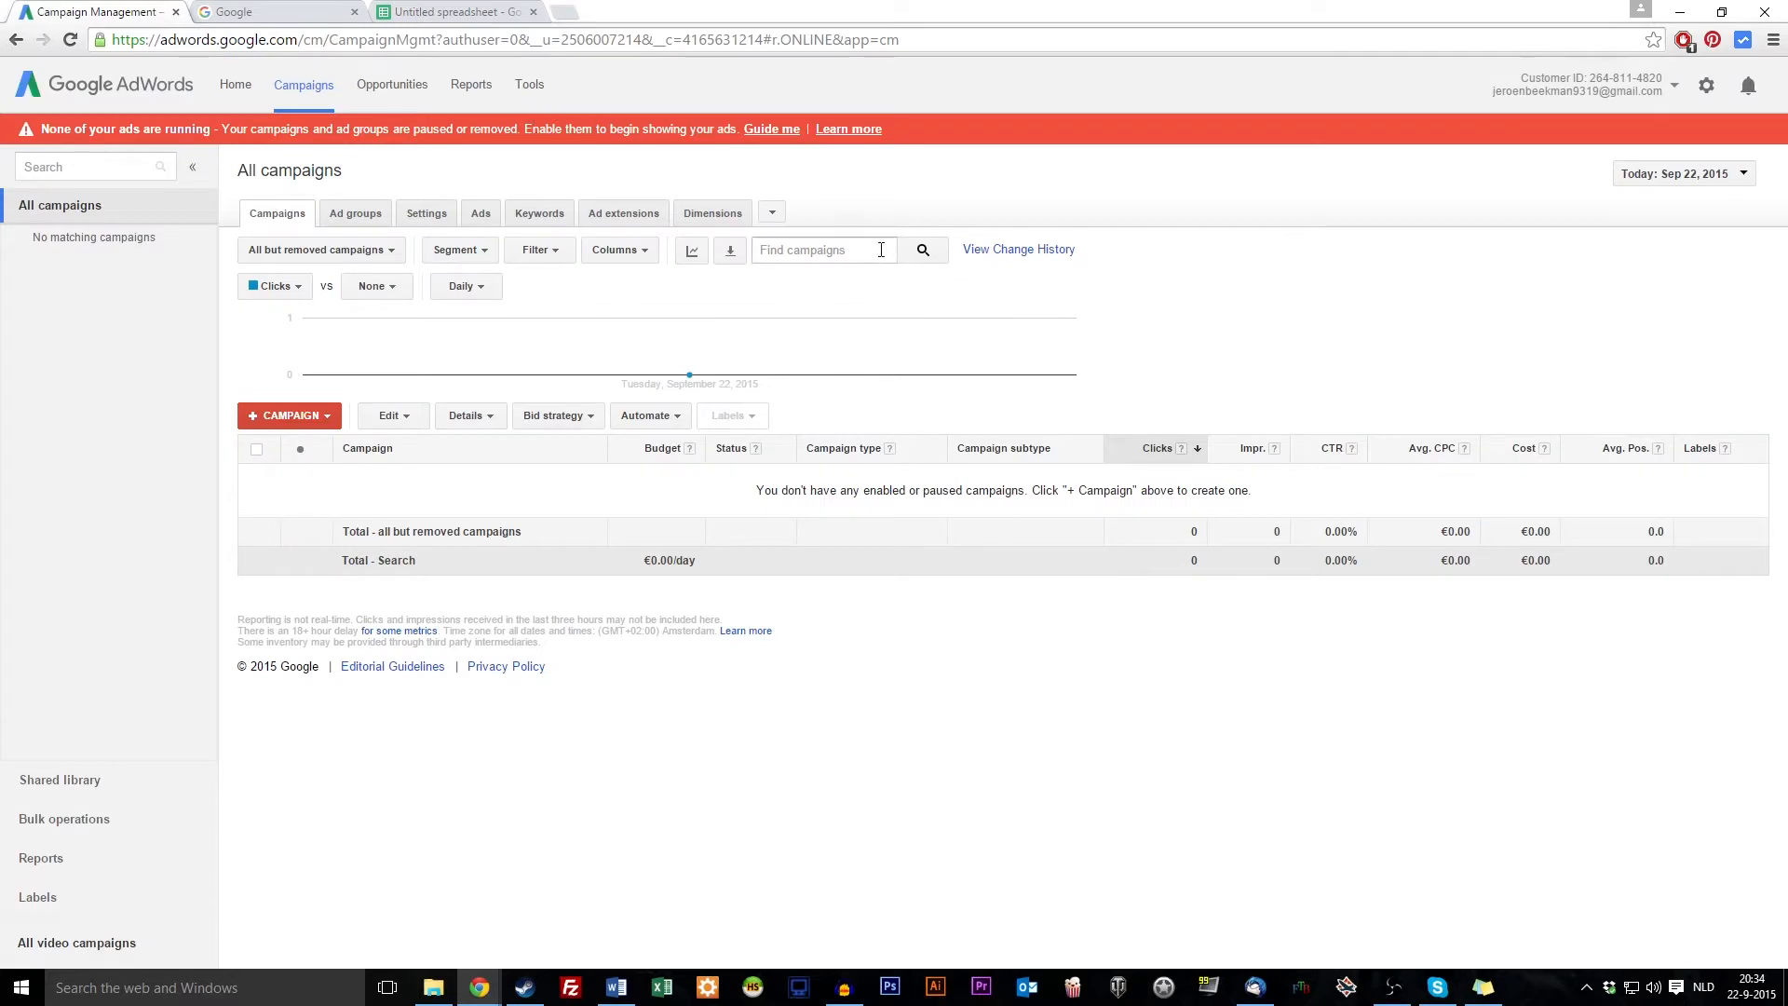
Check the AdWords Tools list twice for Keyword Planner, then go to the Google homepage
click(533, 100)
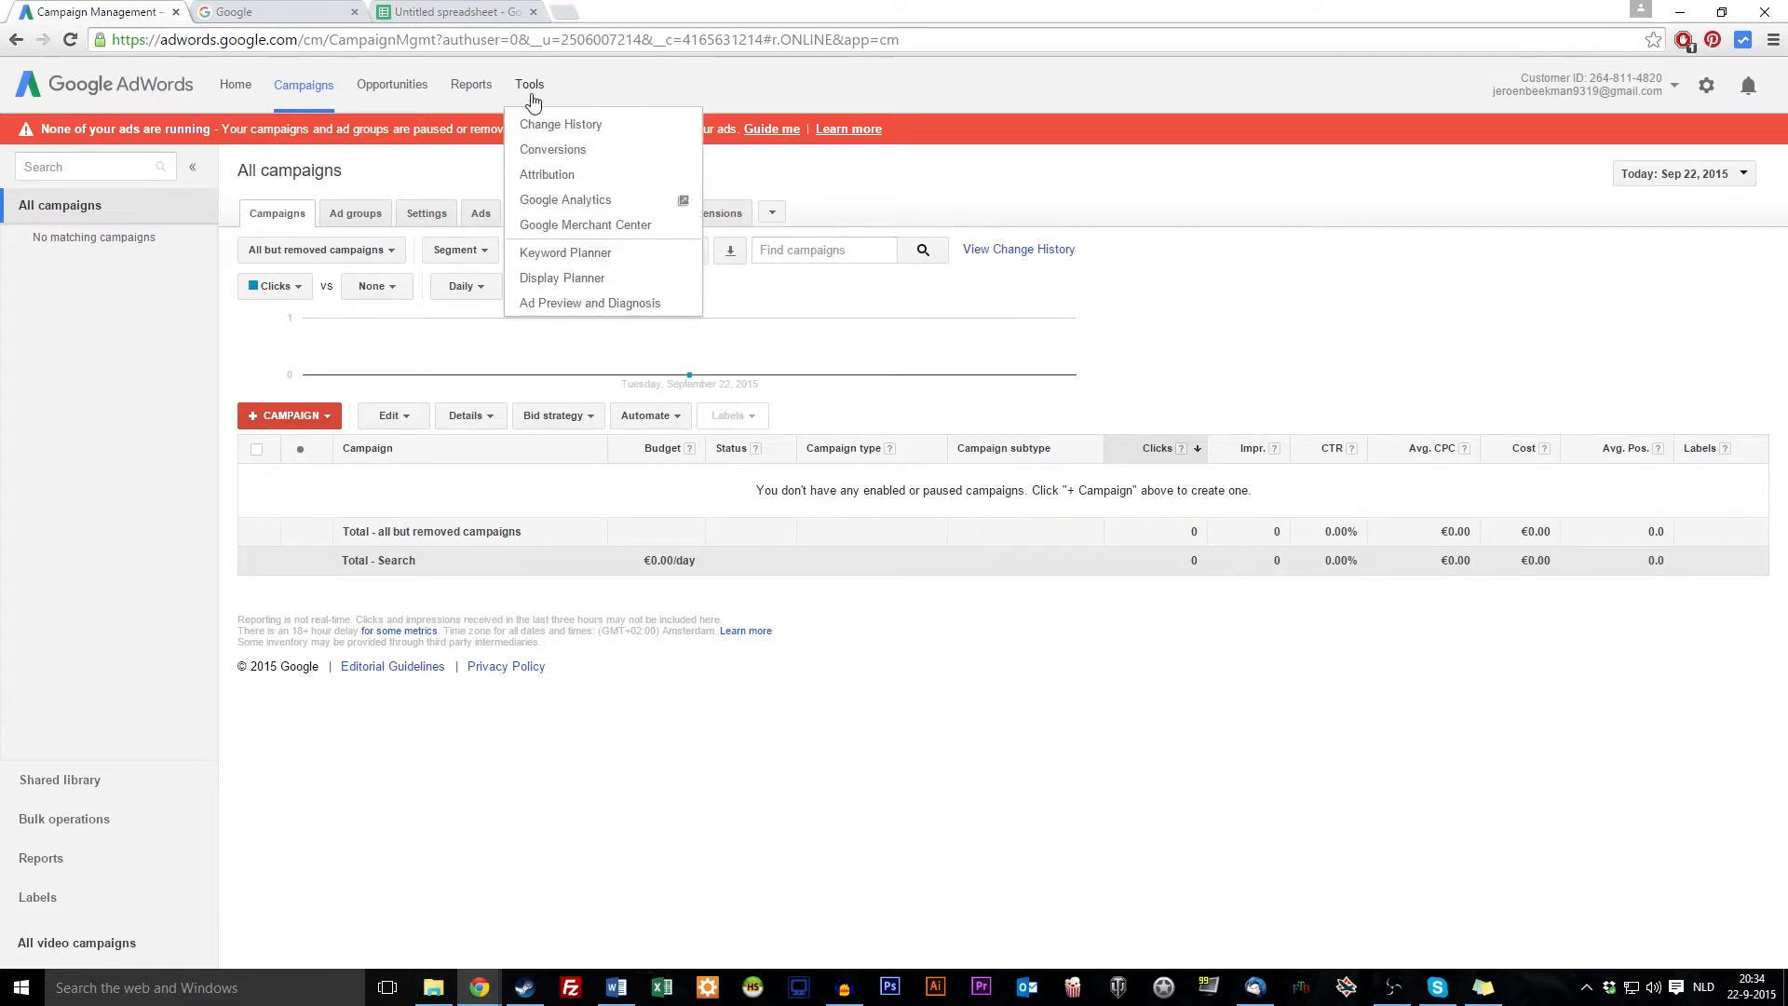
click(1294, 320)
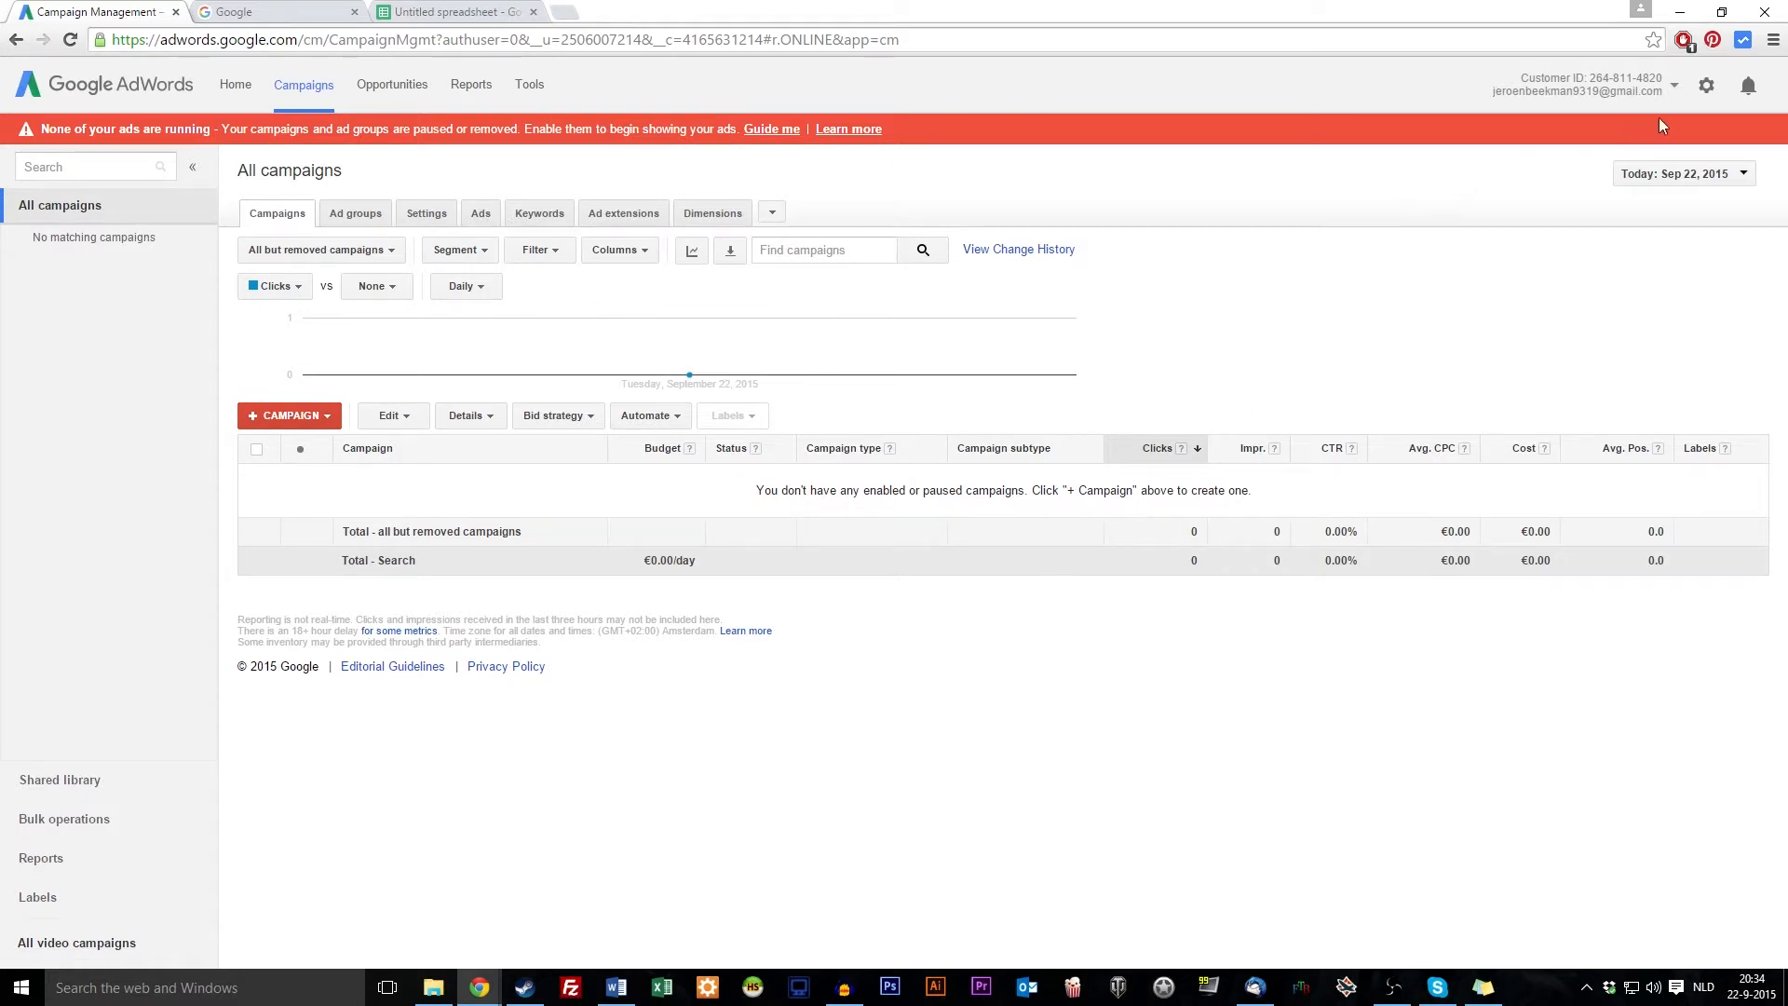
click(539, 91)
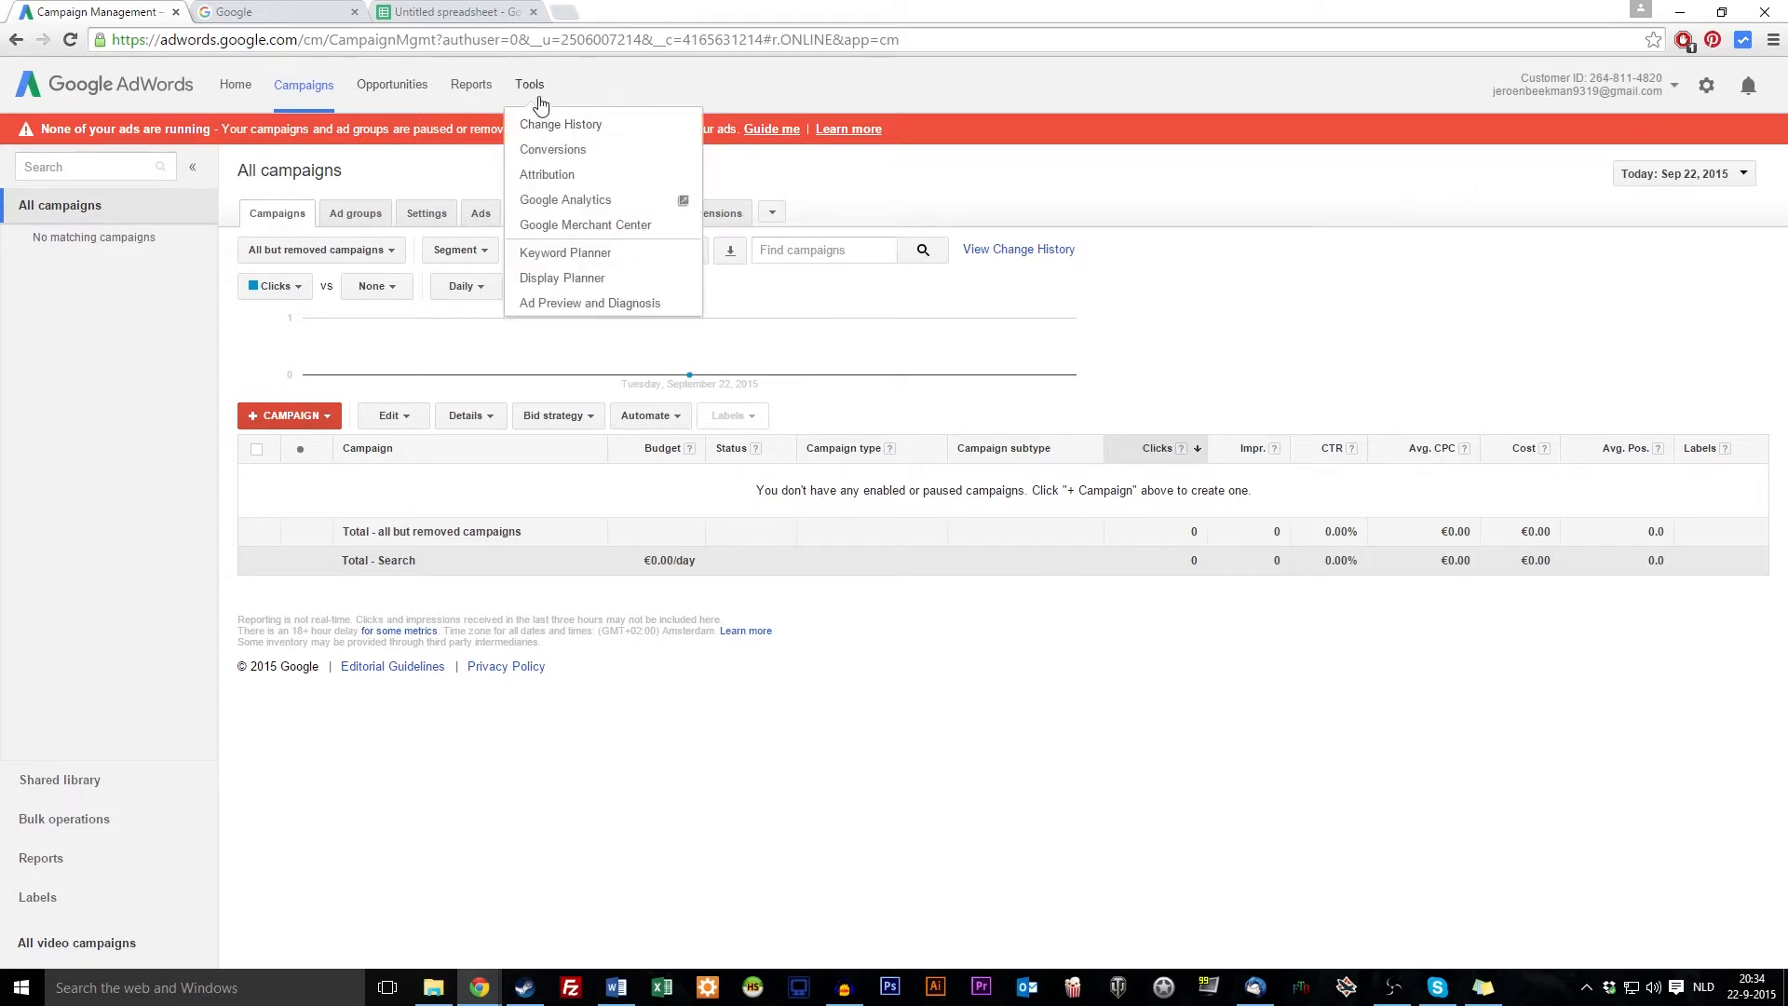
click(1257, 290)
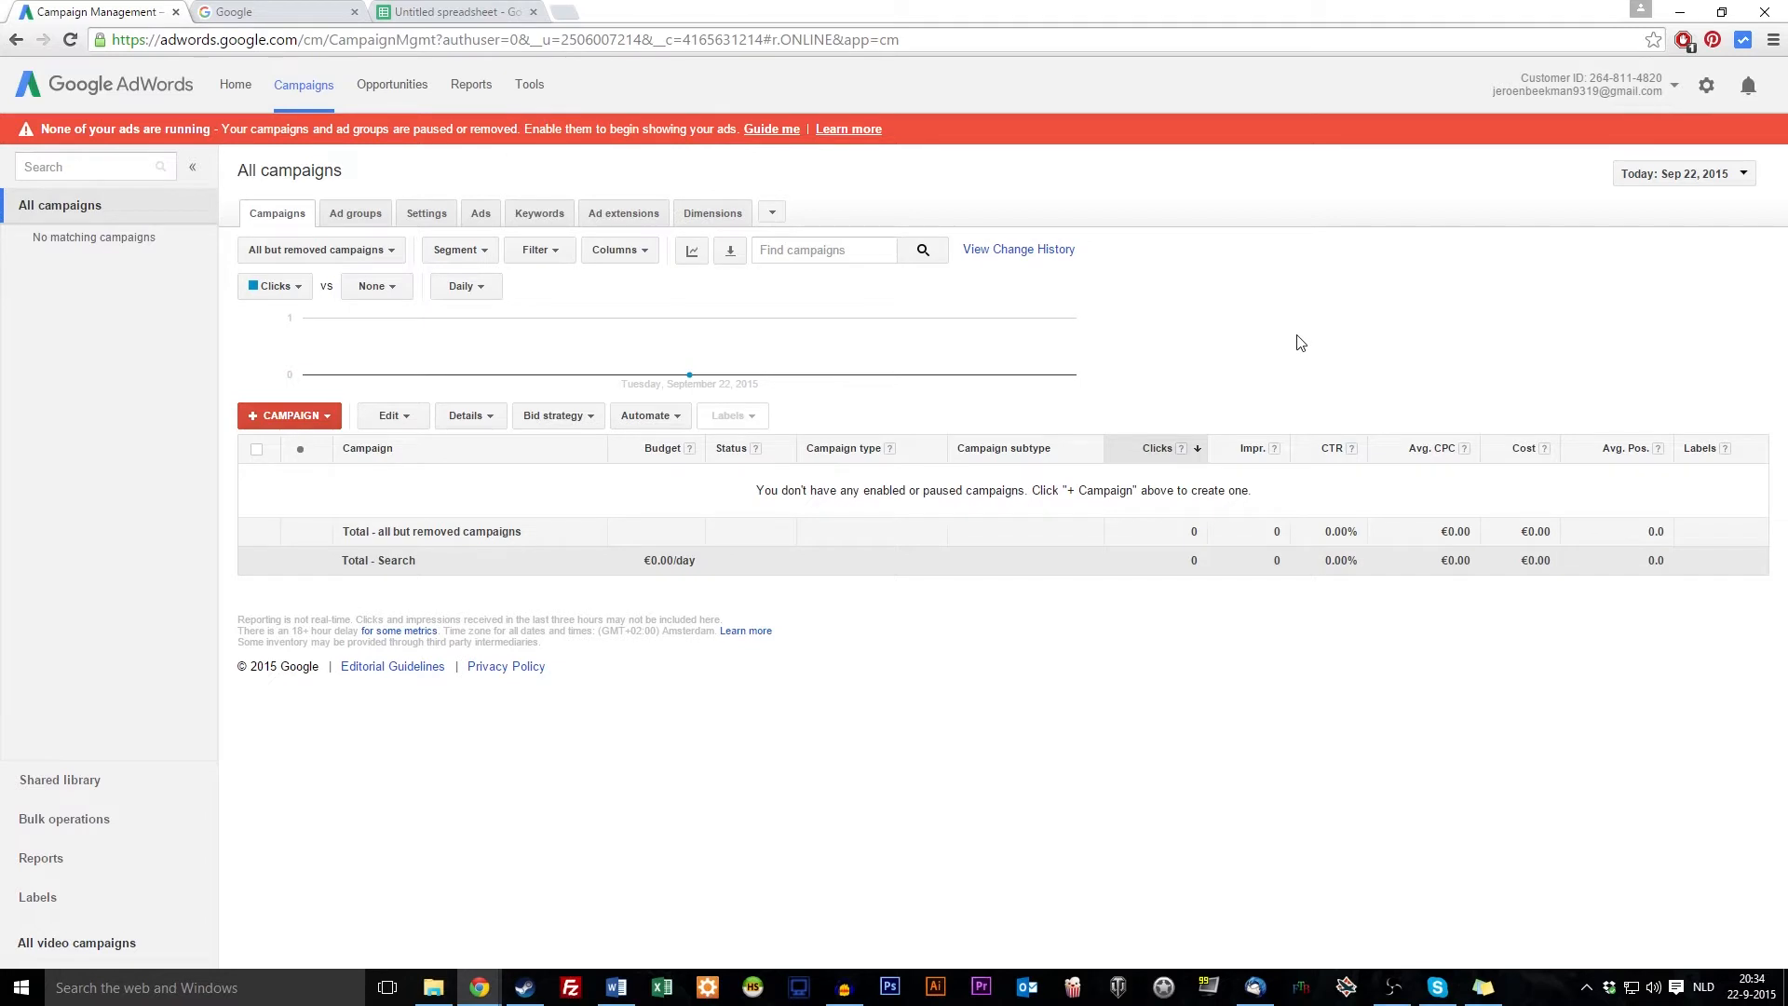
click(284, 12)
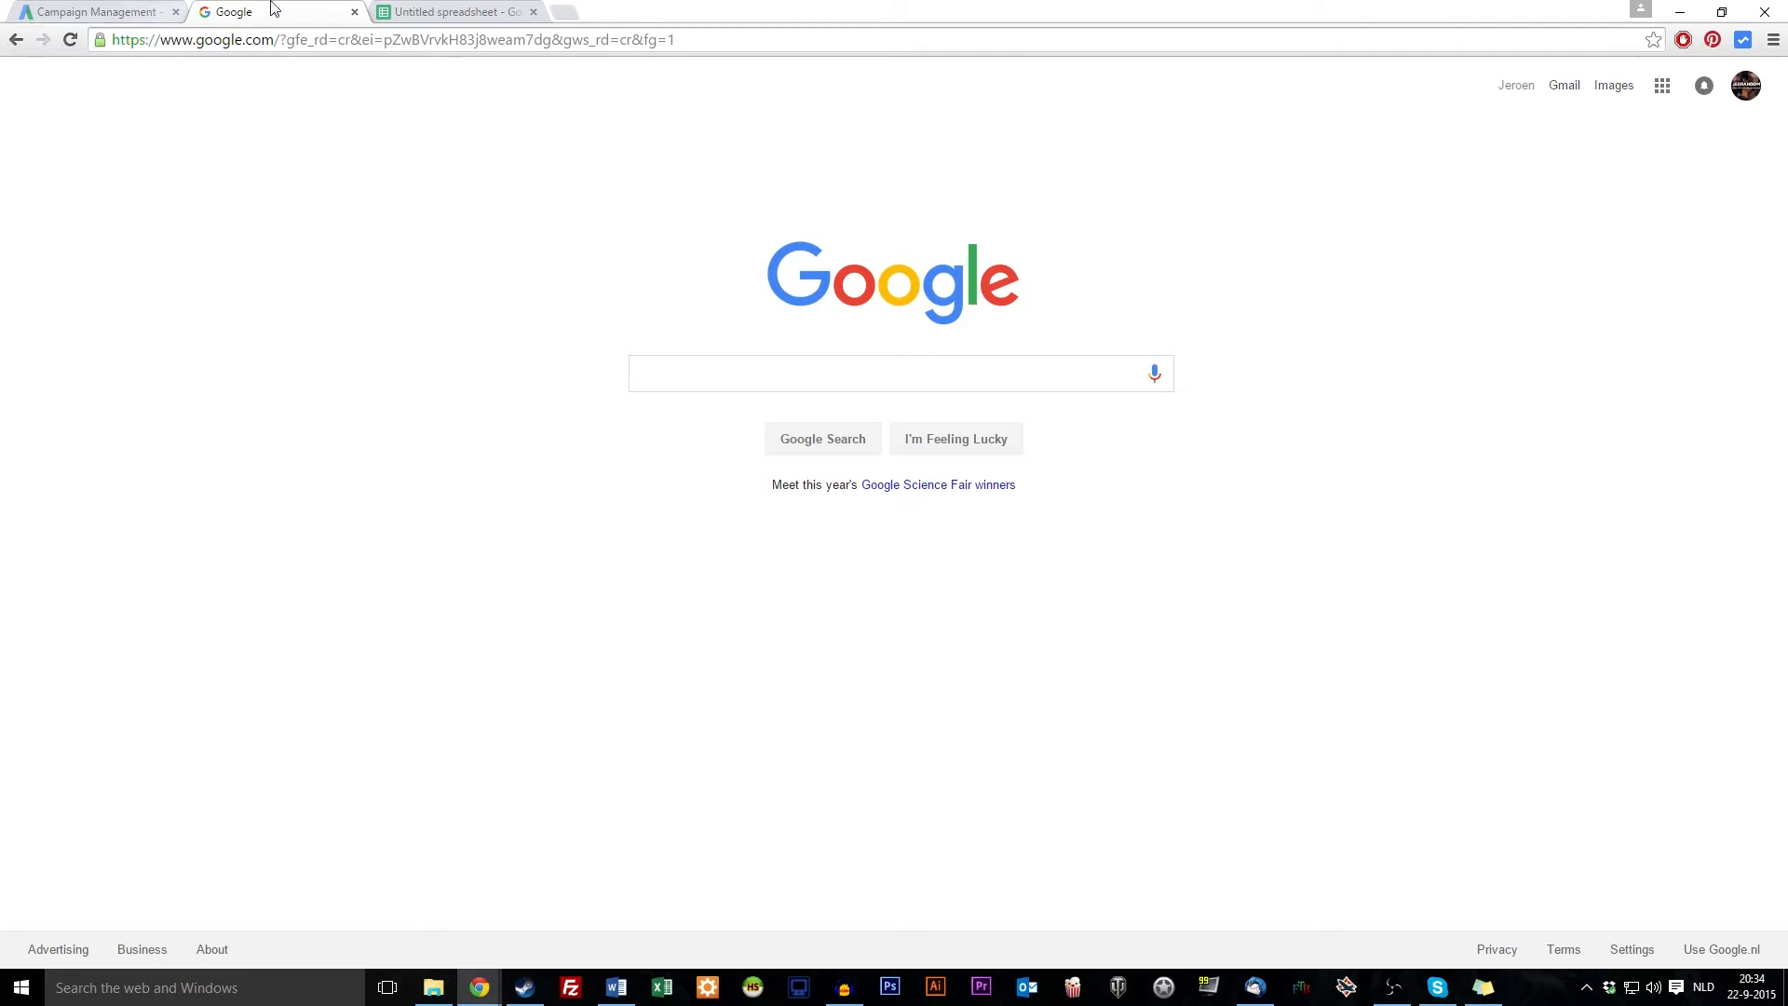
Revisit the empty spreadsheet, selecting cells F8, E8, D8, G18, E9 and D9, with a brief Google detour
click(468, 11)
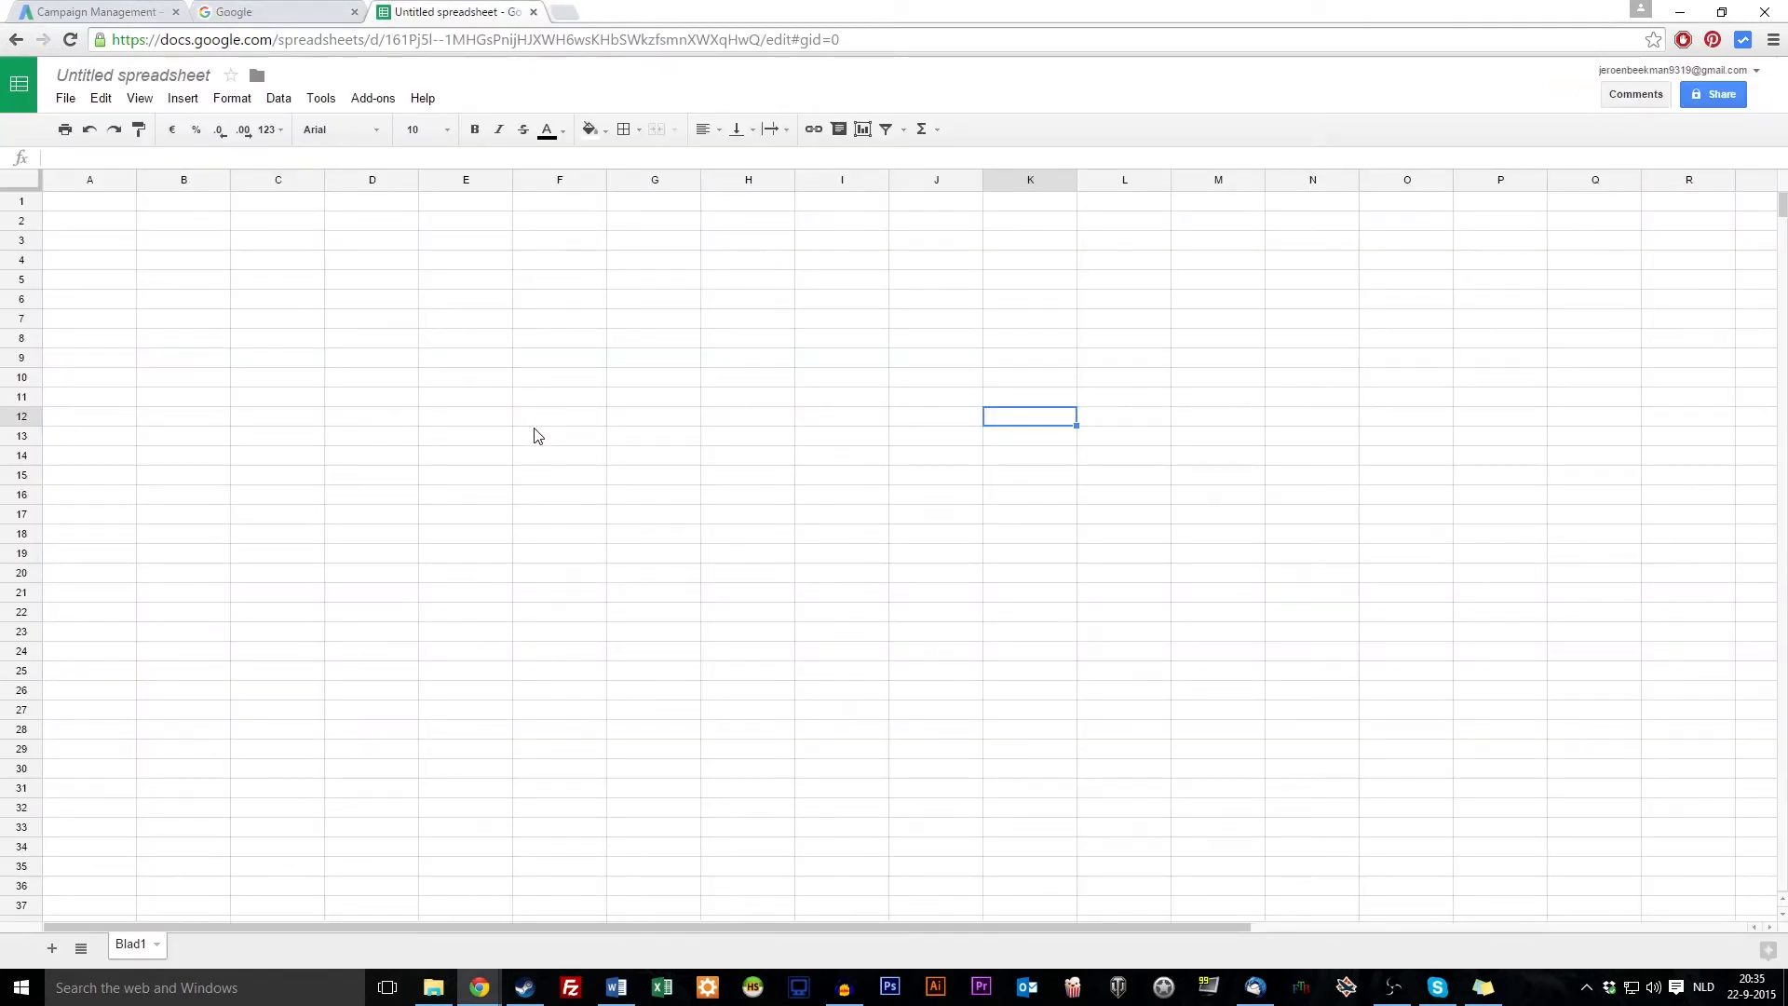
click(564, 346)
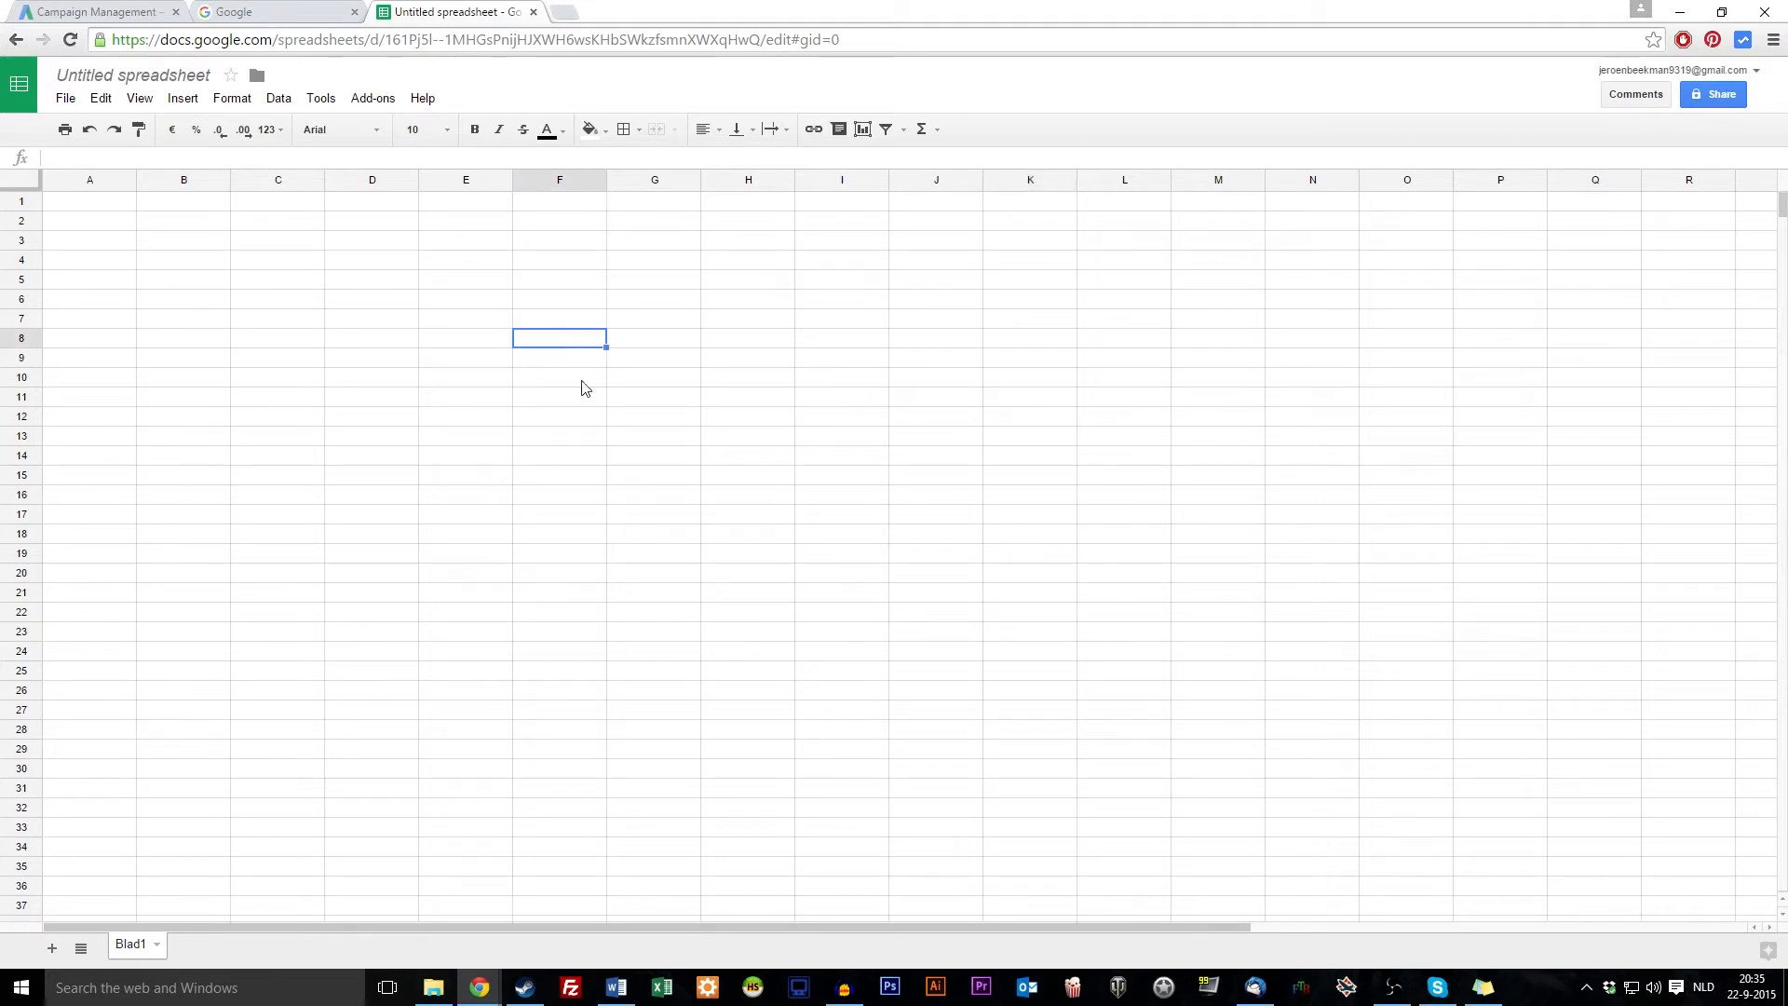
key(alt+Tab)
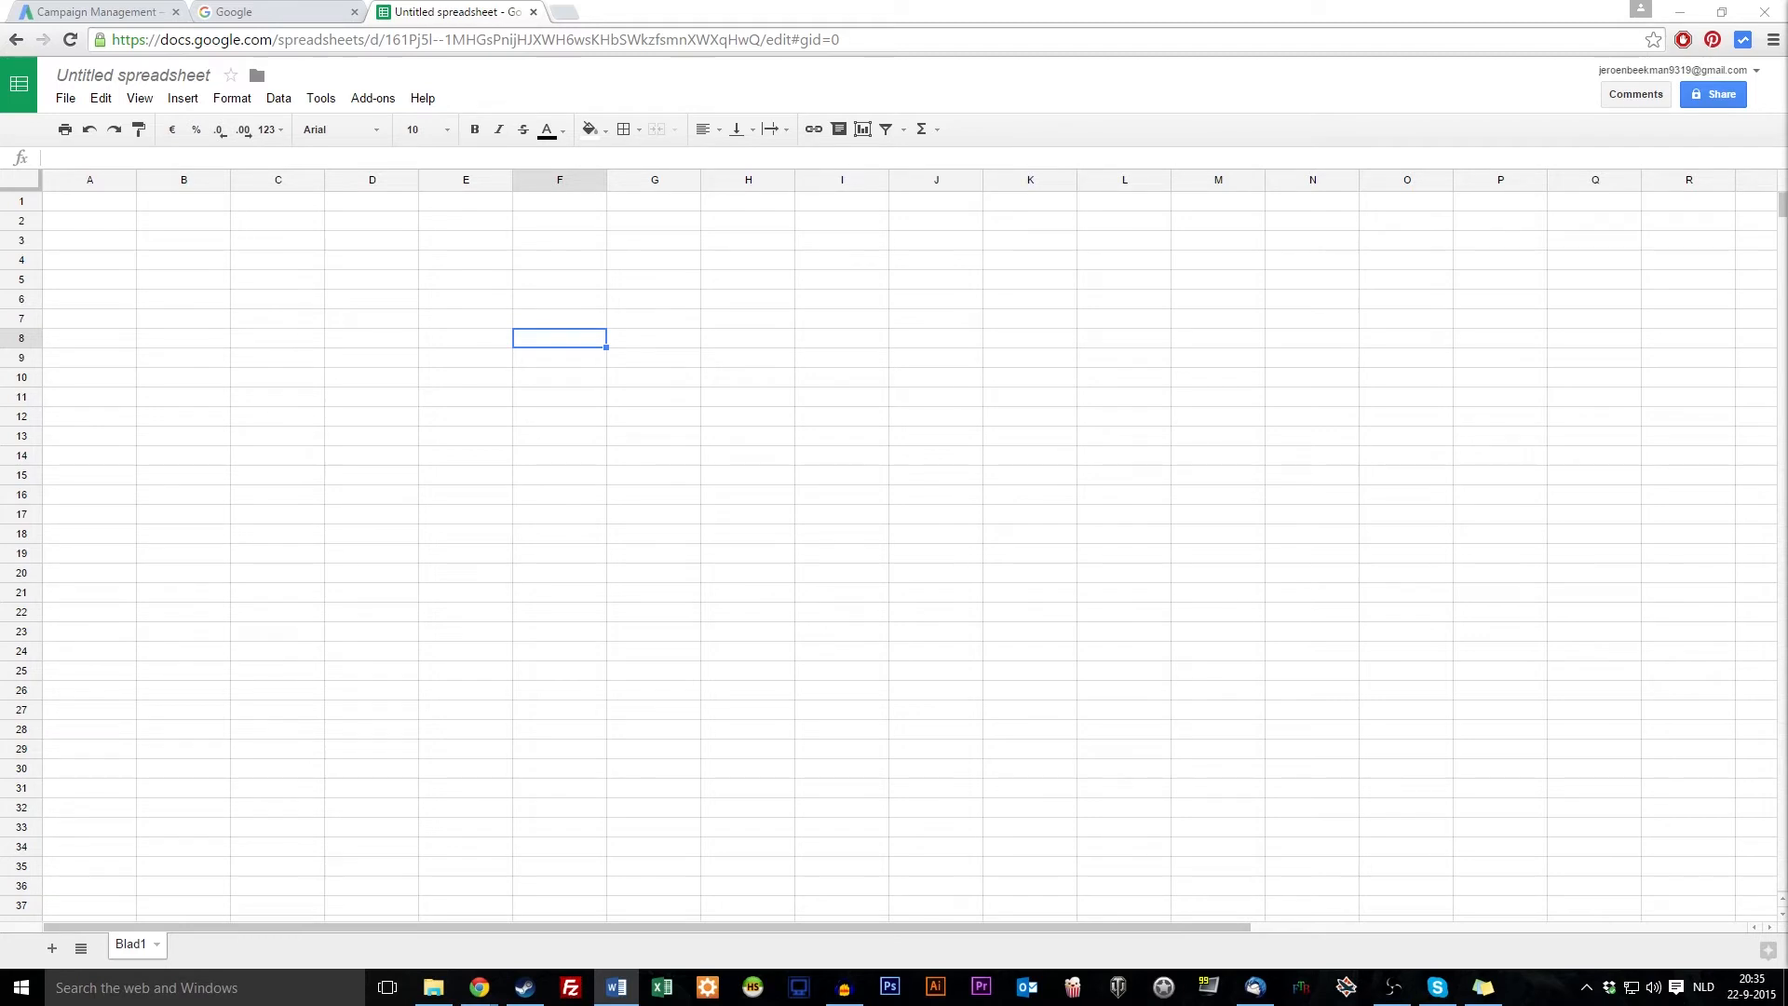
click(510, 341)
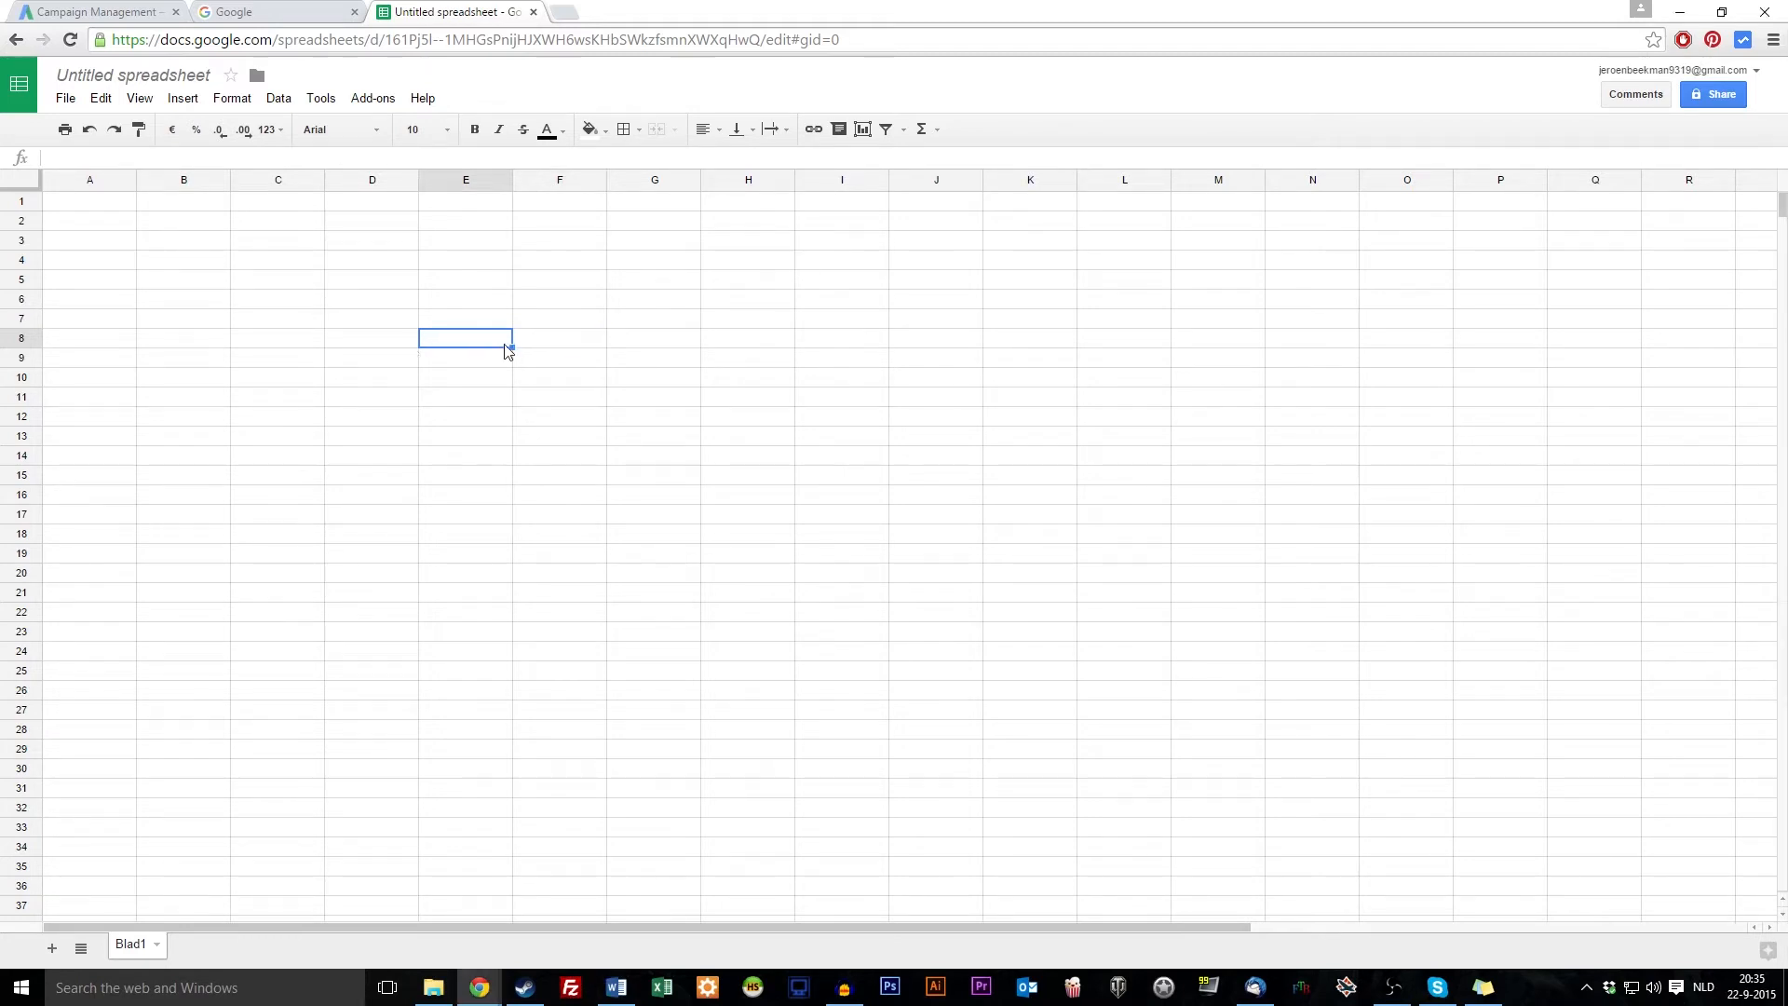
click(415, 341)
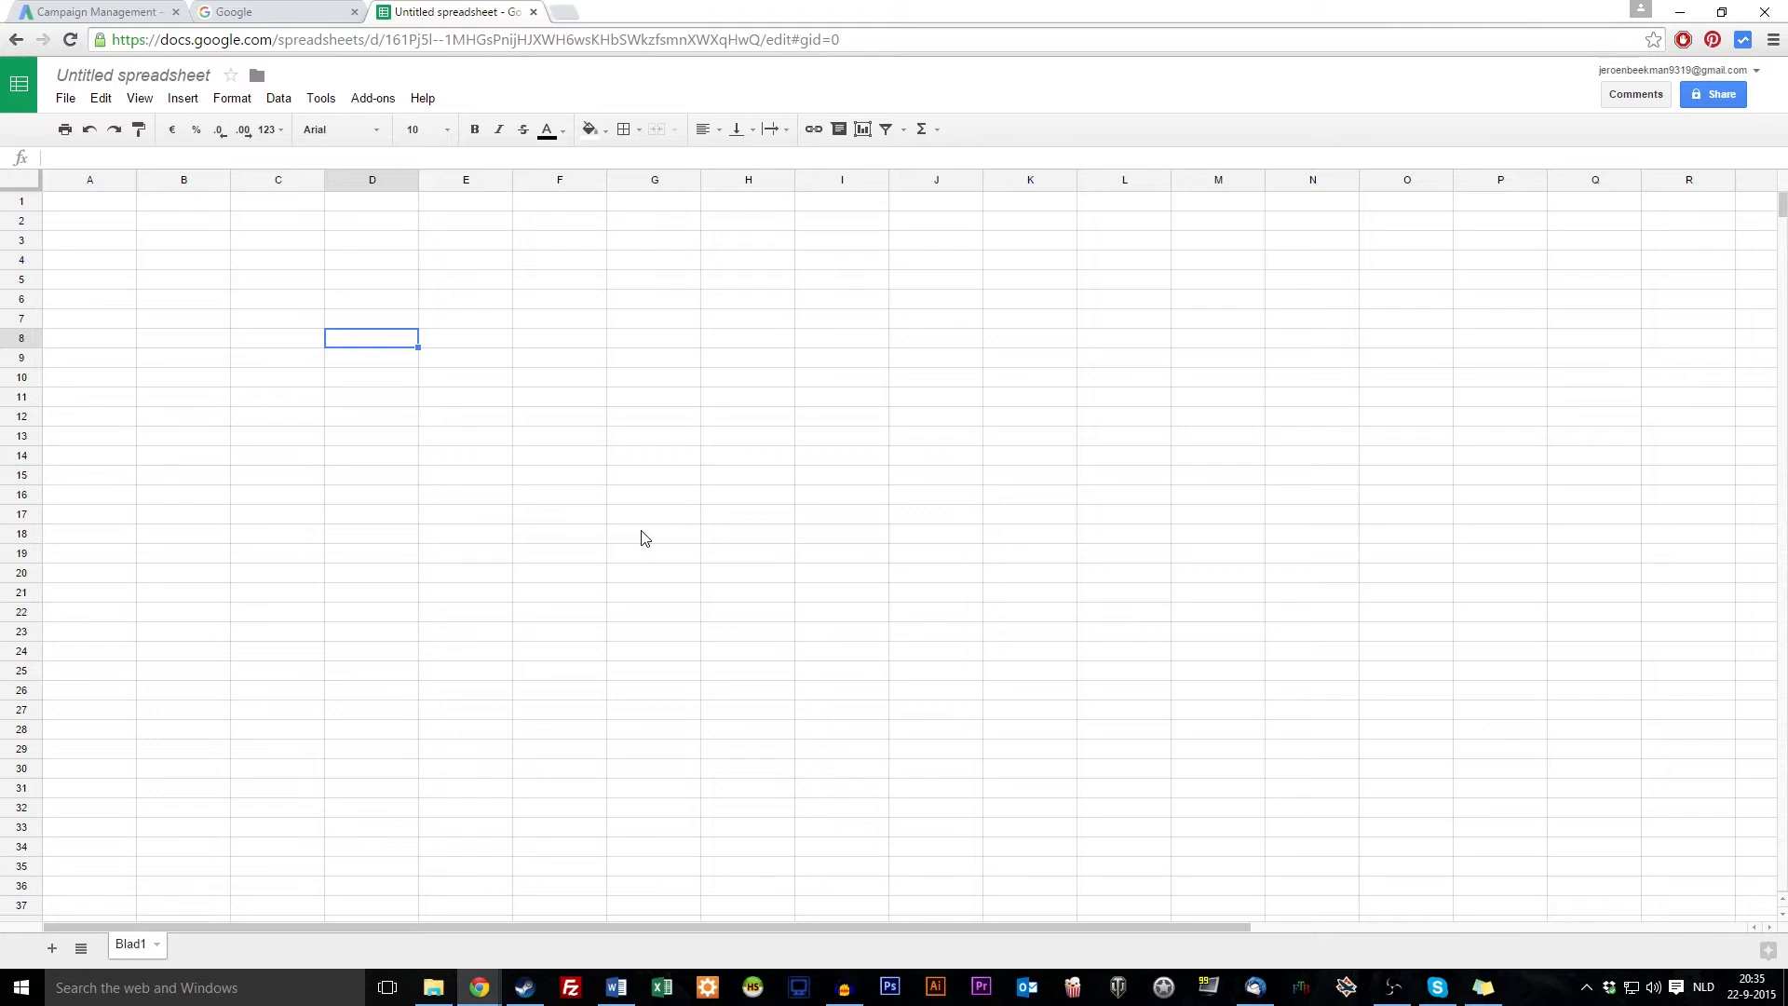
click(640, 538)
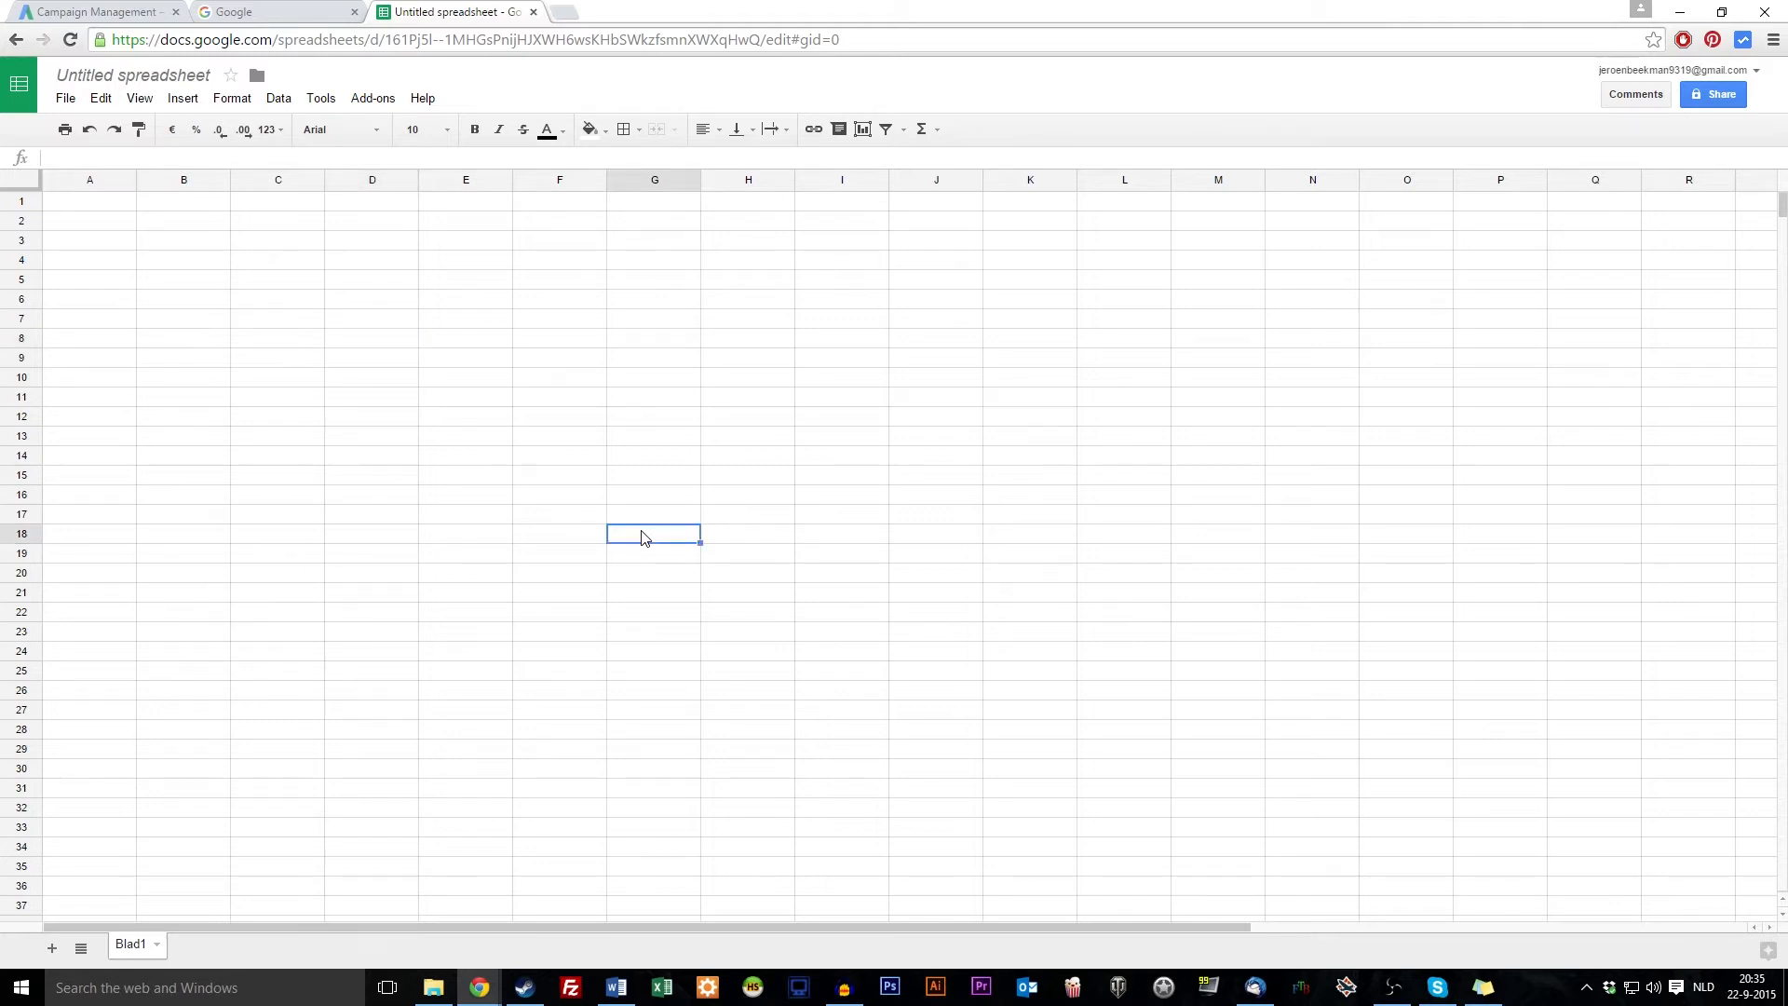
click(452, 354)
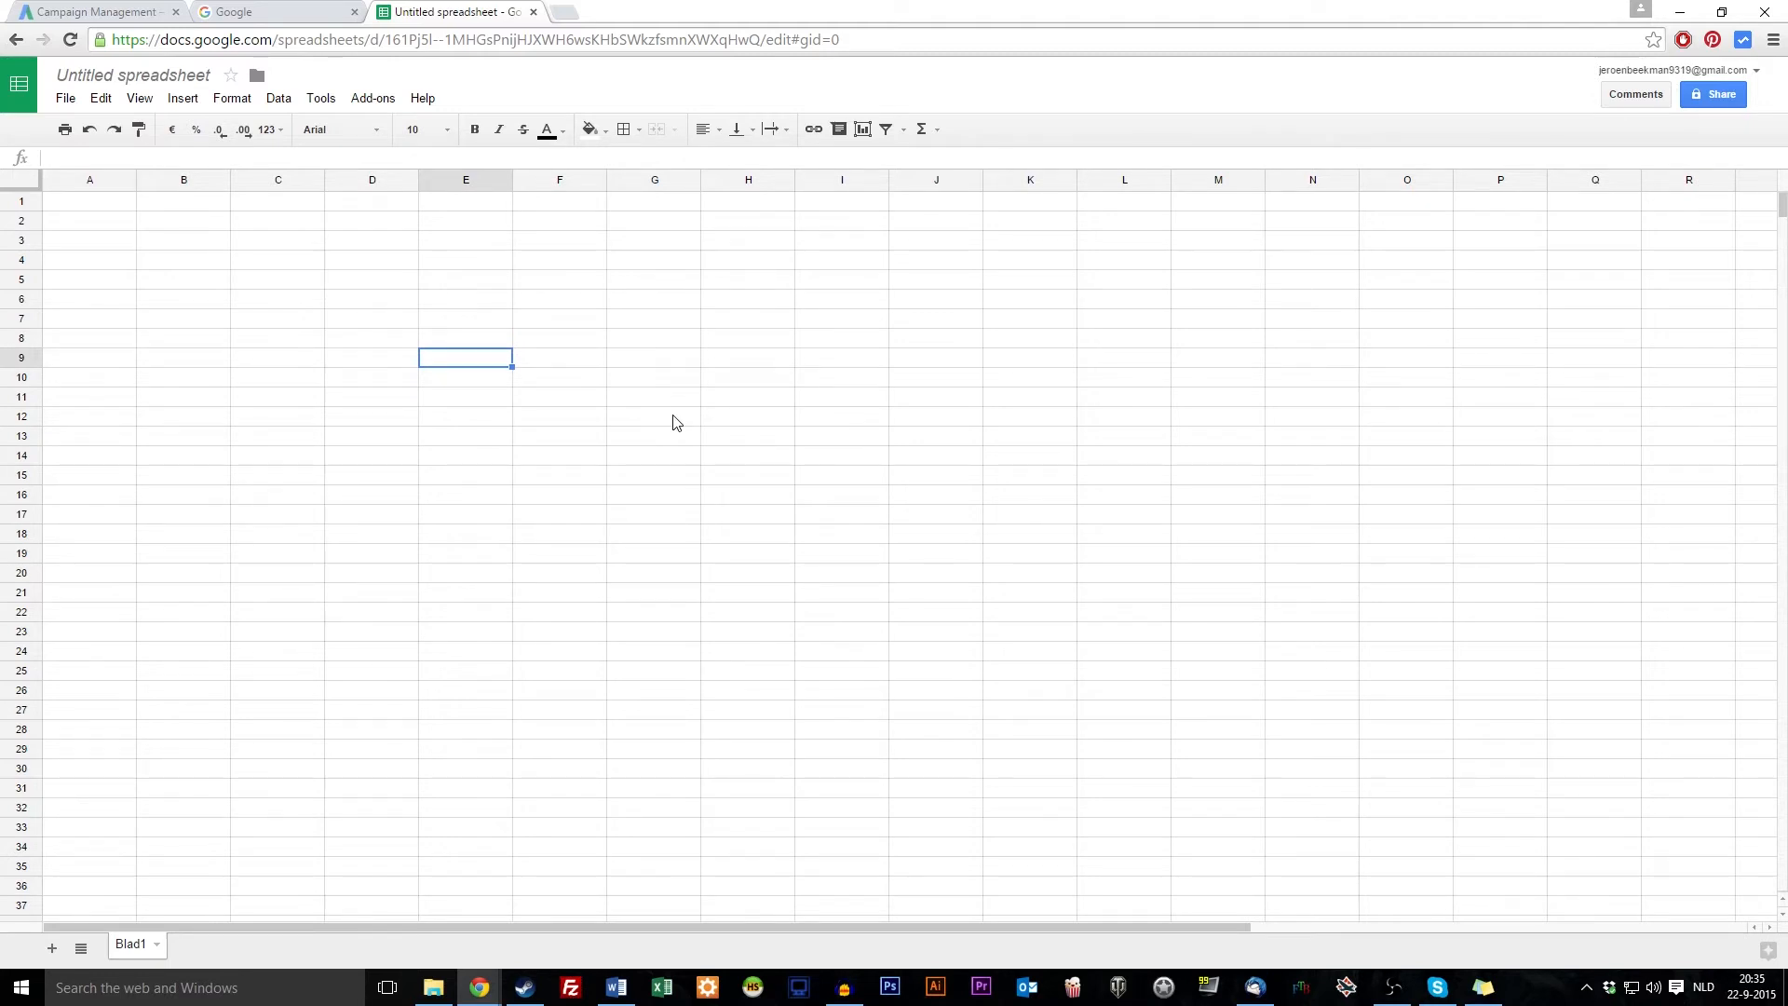
click(383, 366)
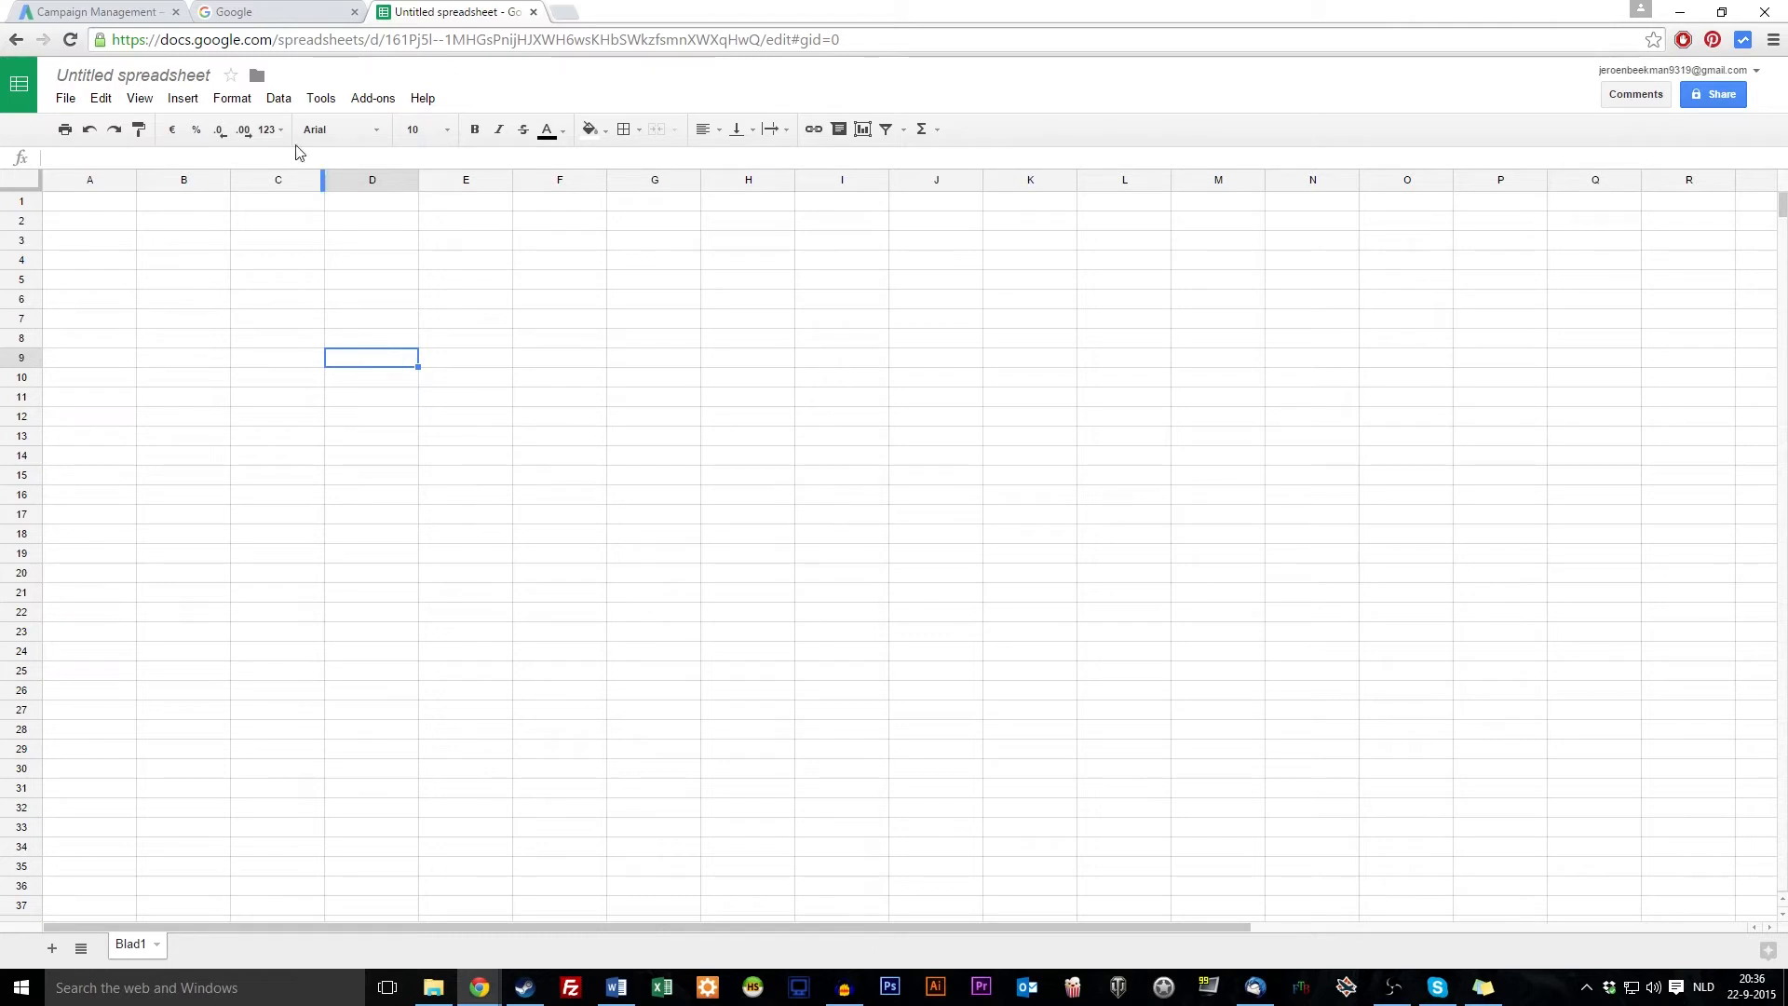
click(297, 11)
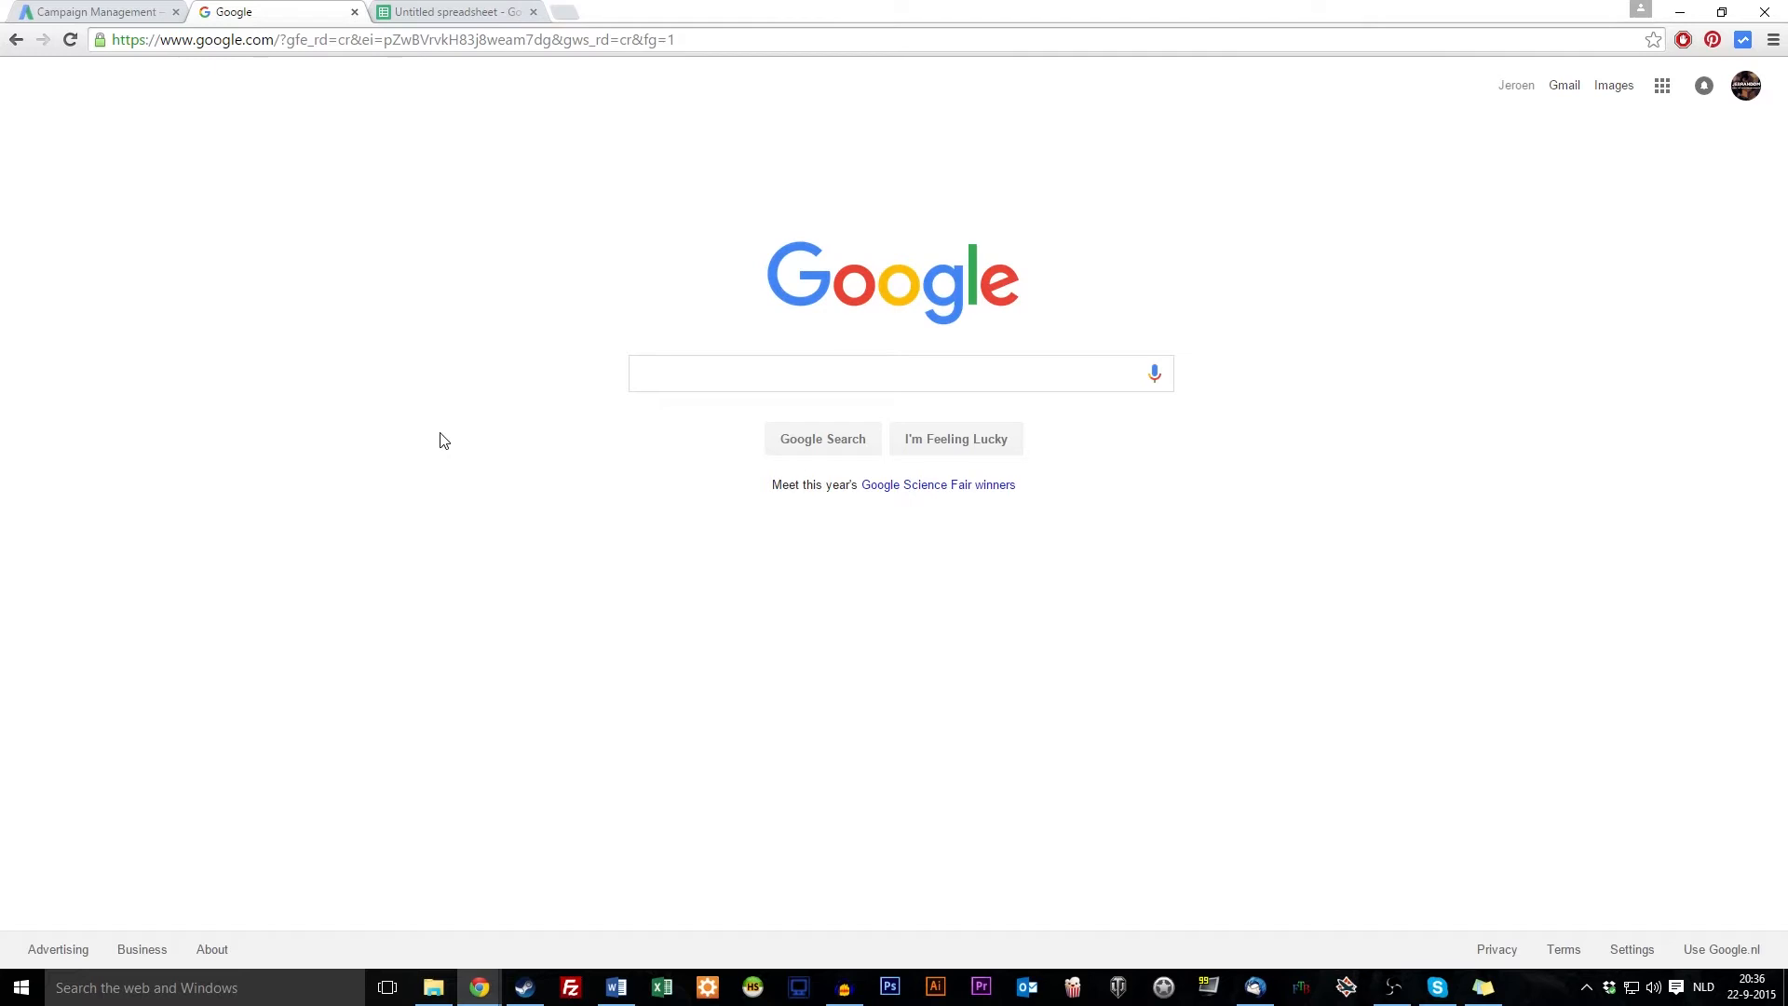
click(470, 14)
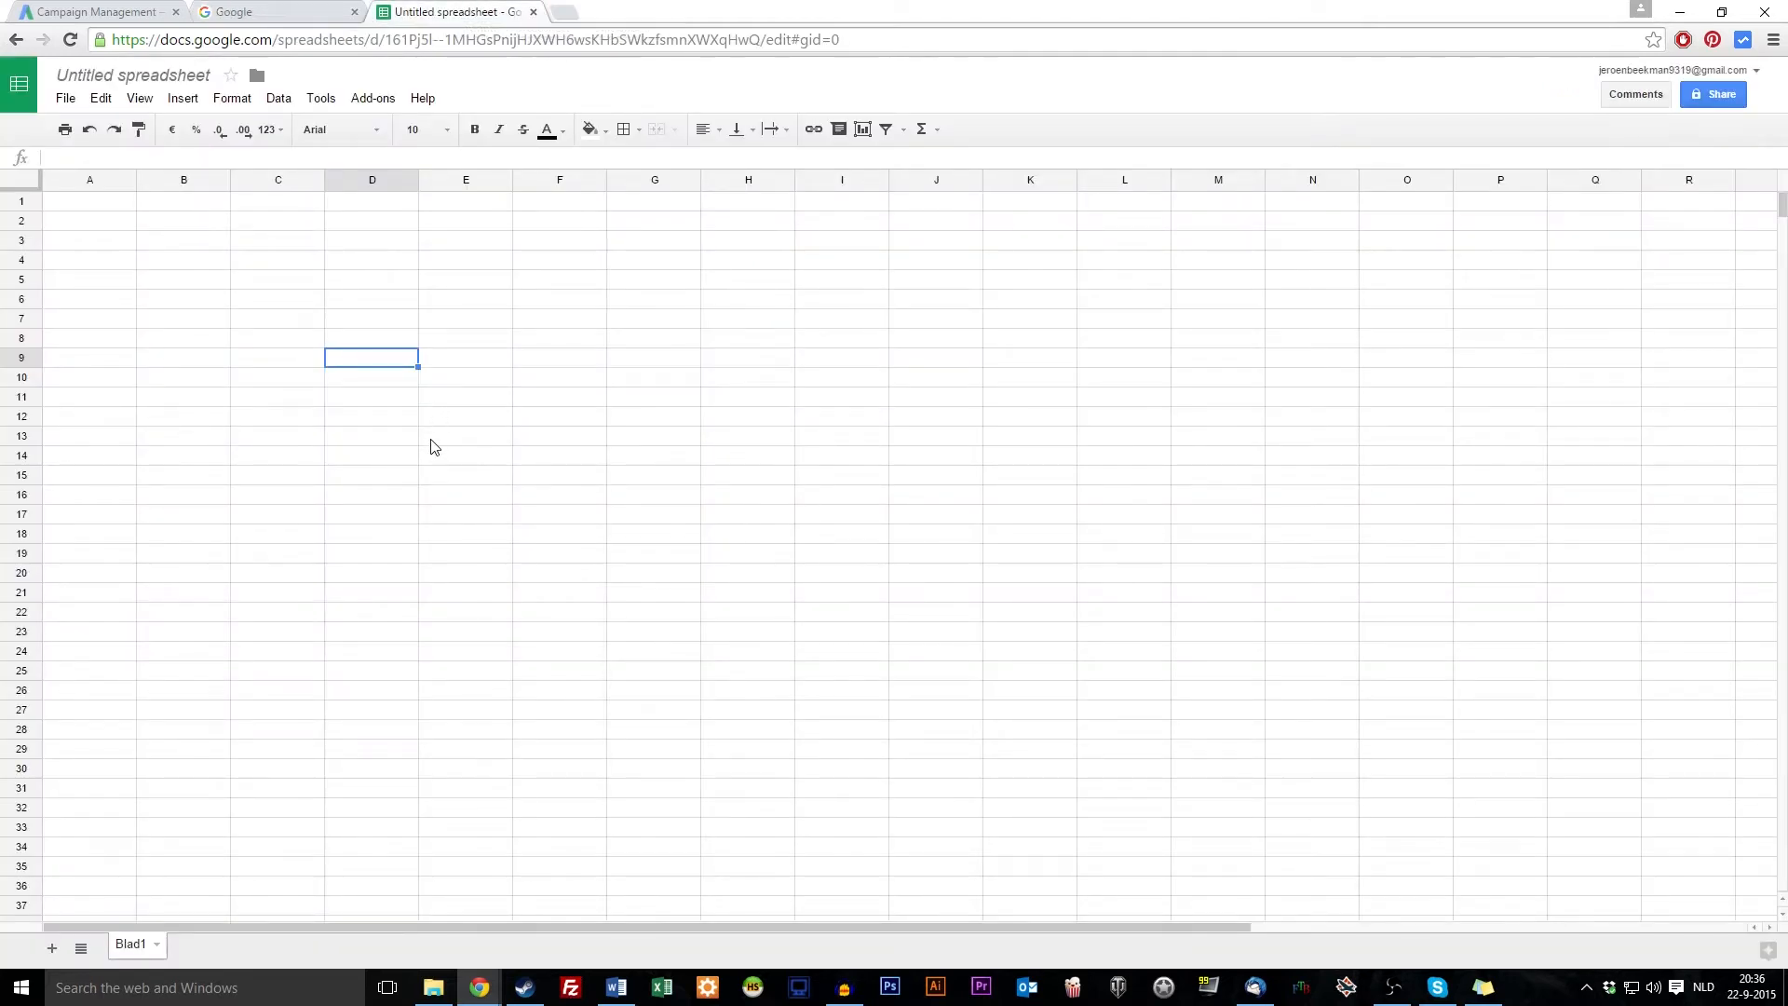
drag(820, 337, 399, 740)
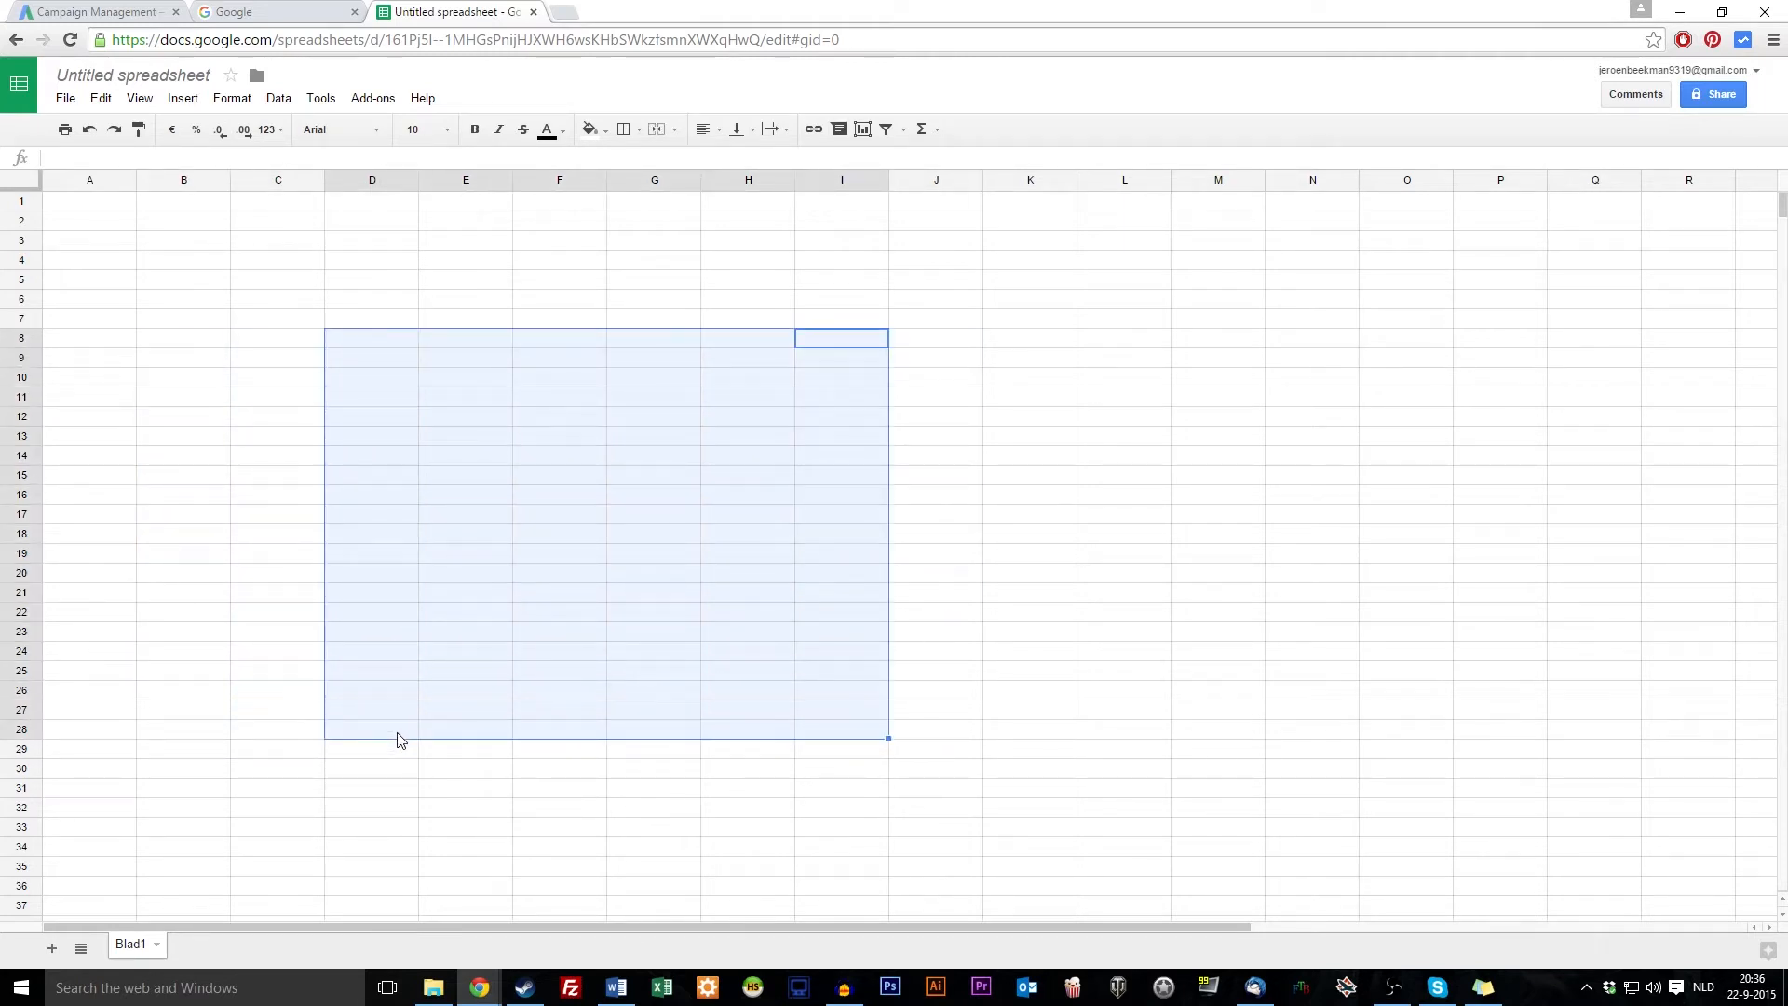
click(104, 344)
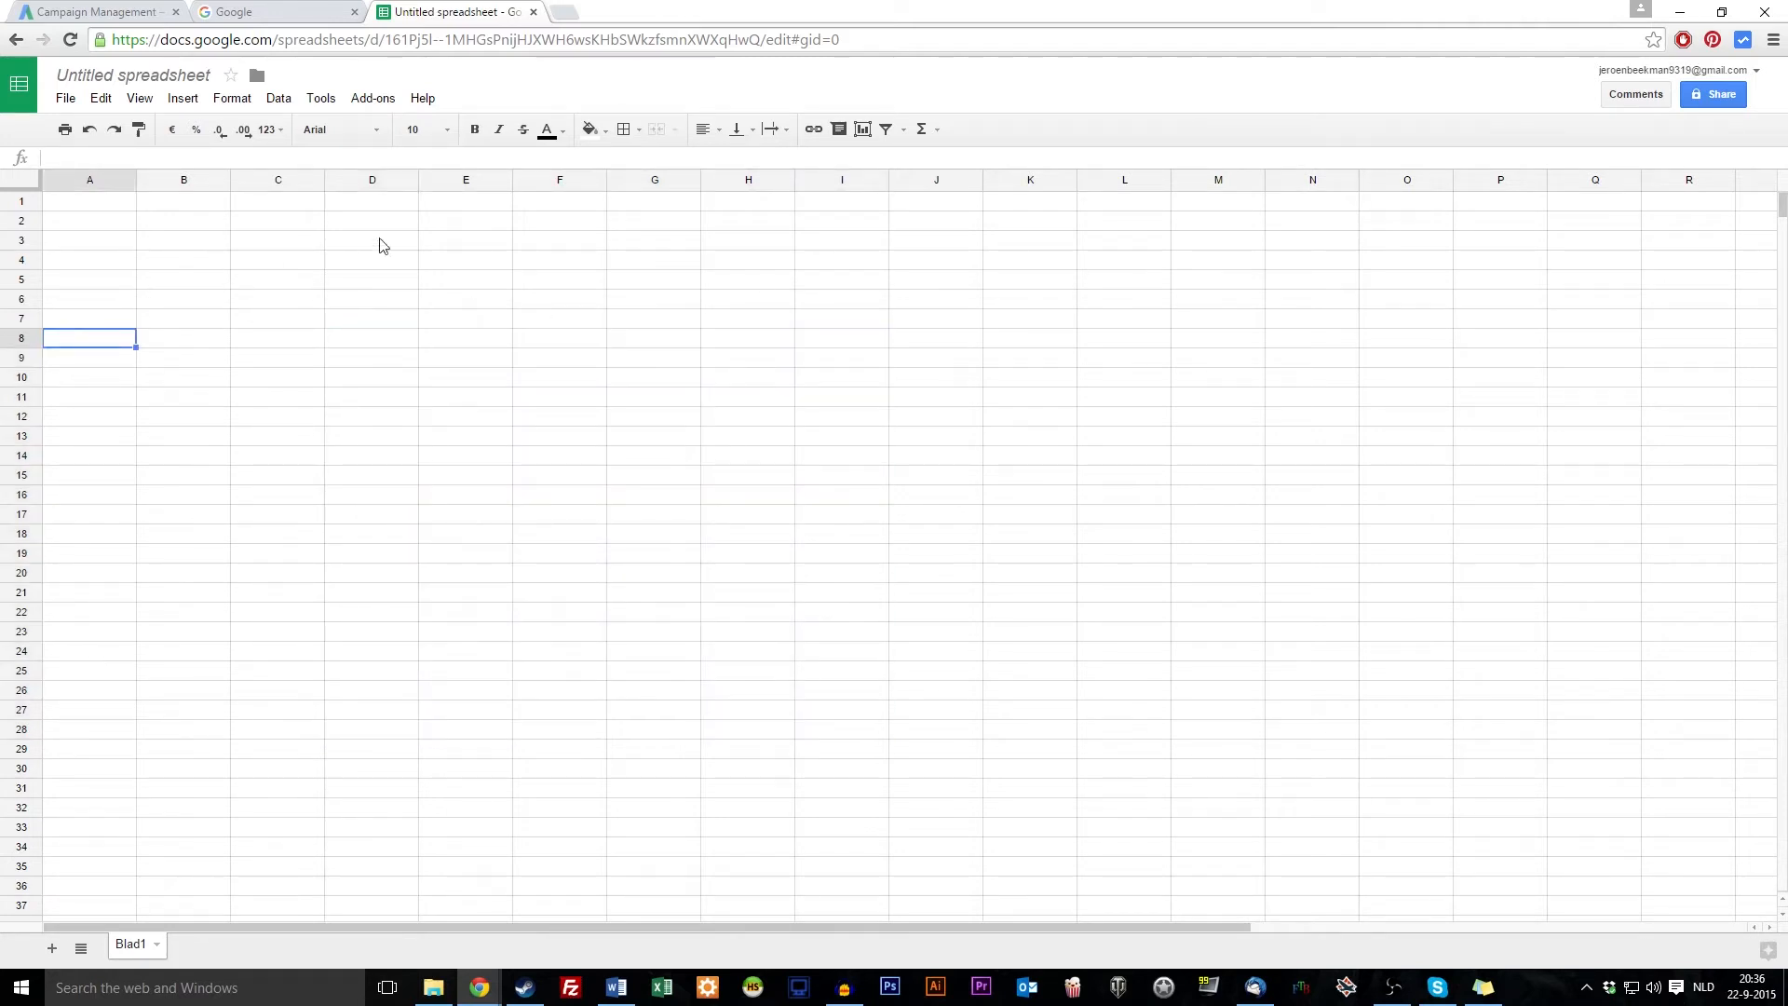
click(169, 244)
click(171, 268)
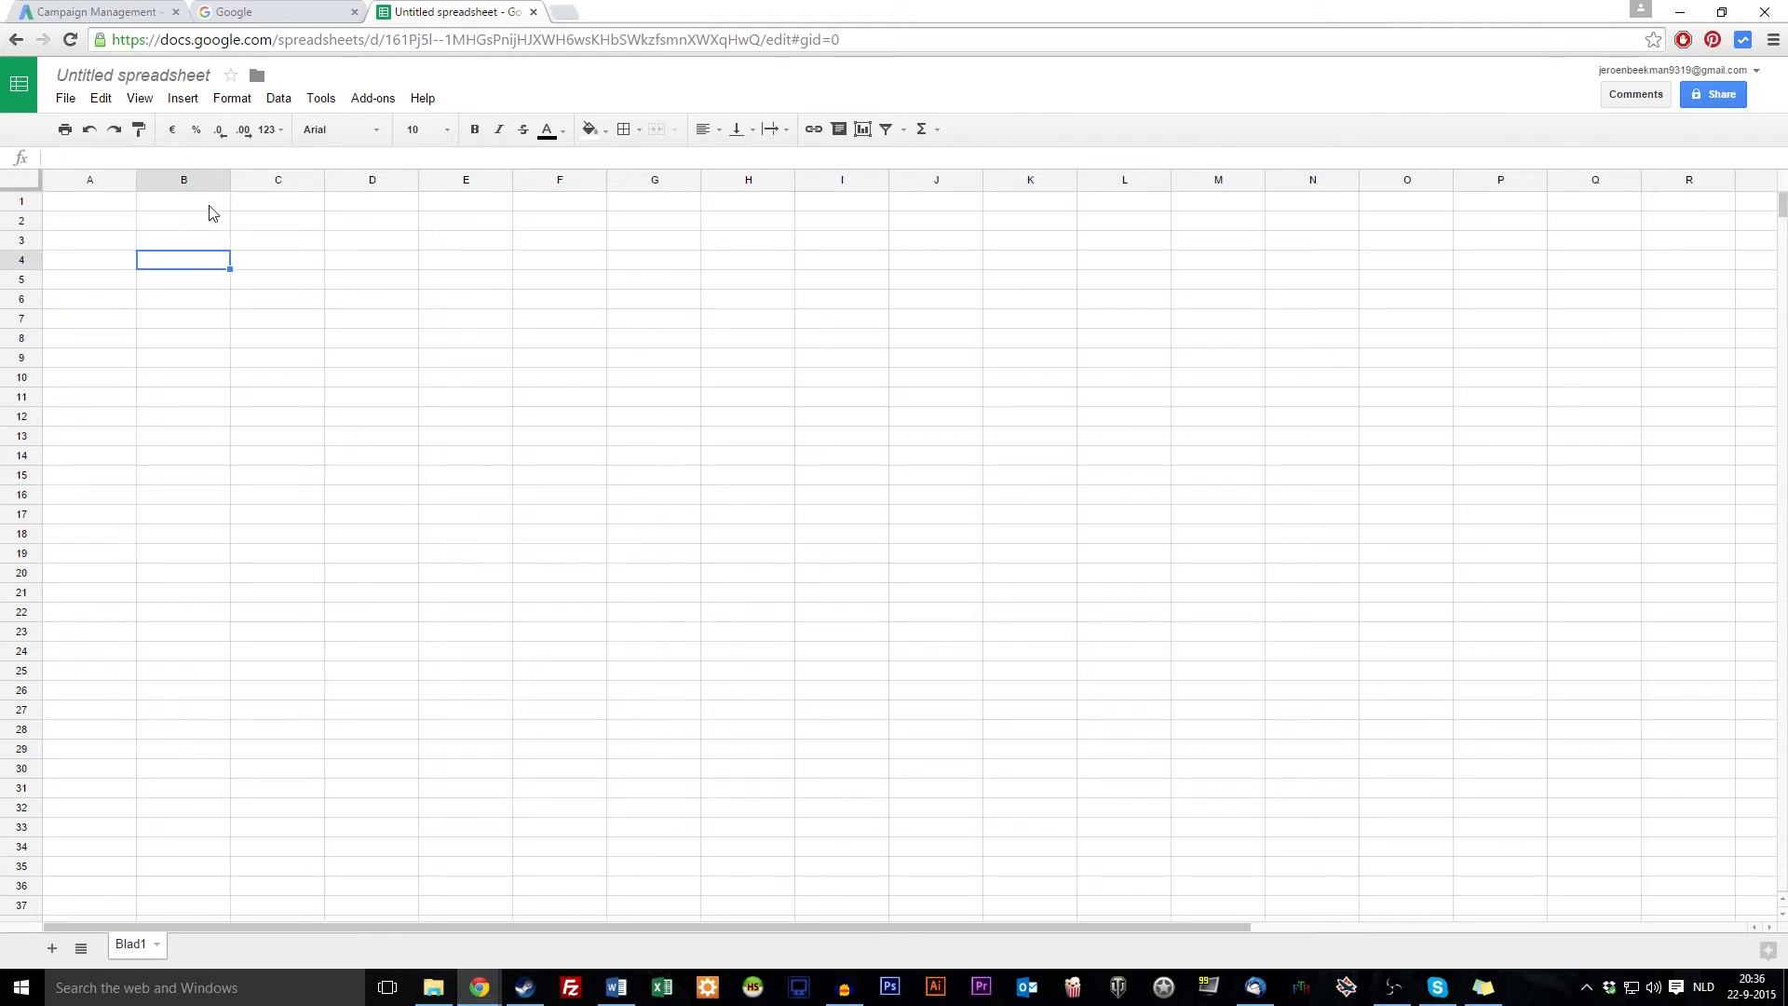
drag(304, 238, 311, 730)
drag(384, 227, 392, 812)
click(487, 233)
drag(485, 256, 494, 766)
drag(656, 354, 714, 515)
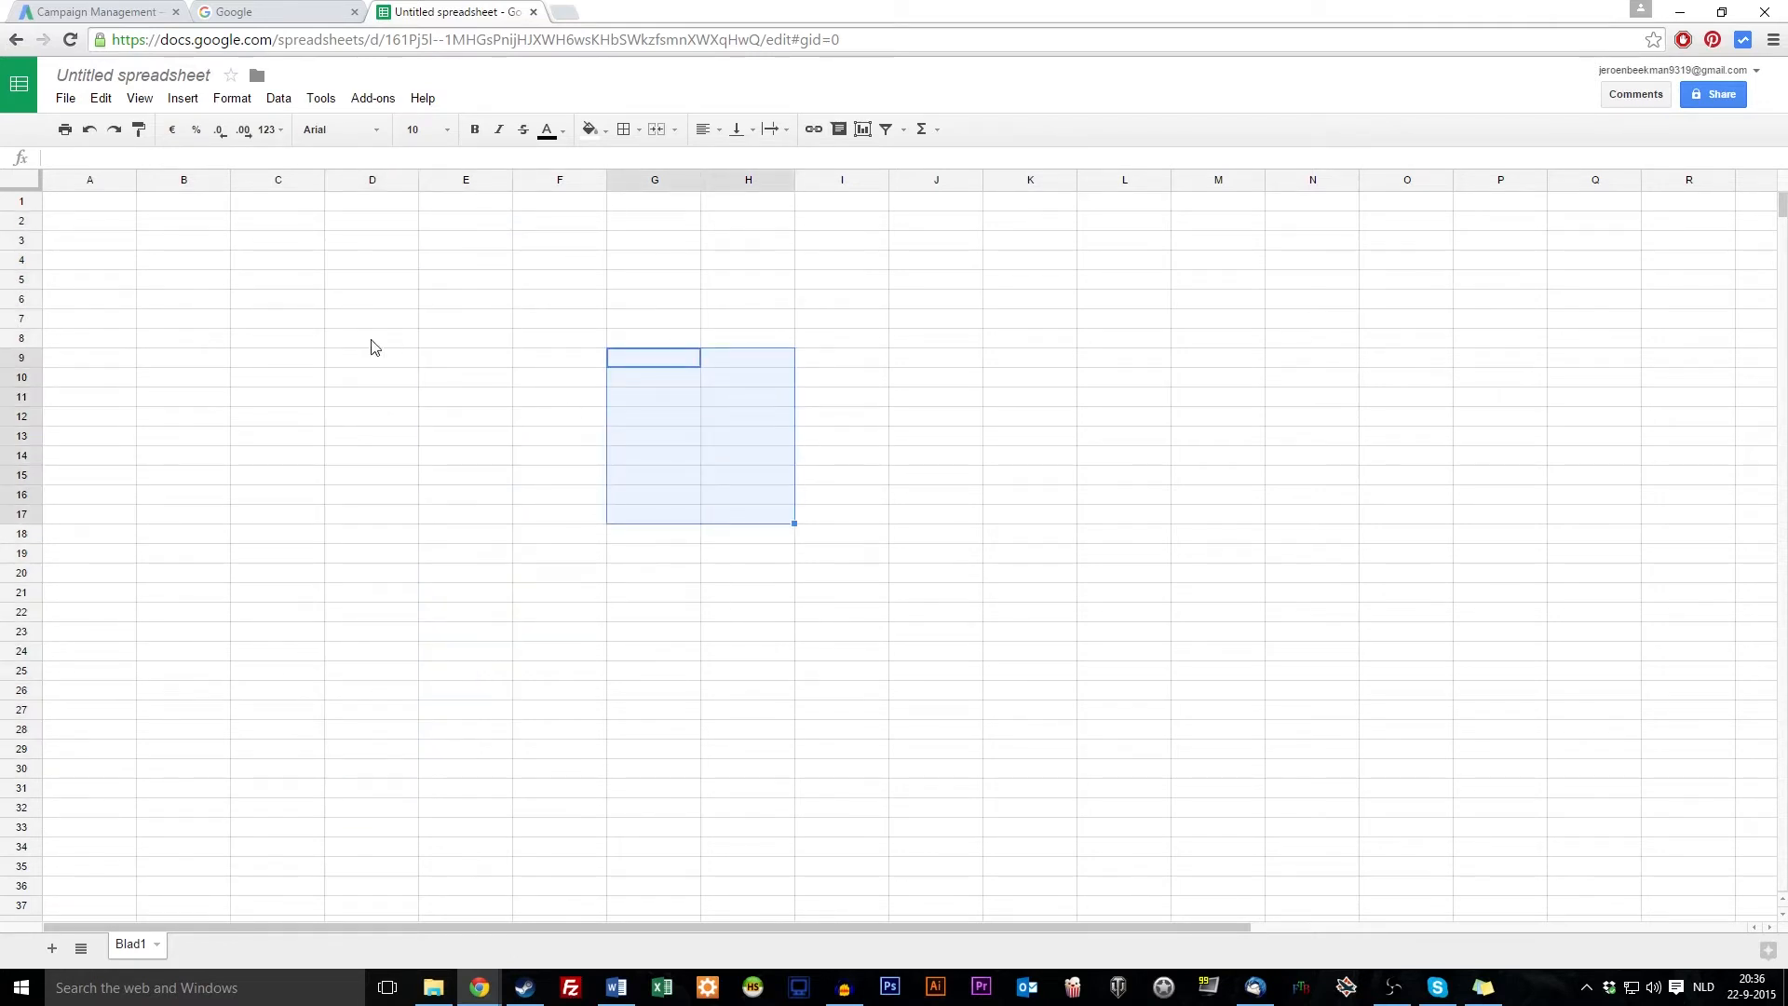
click(450, 436)
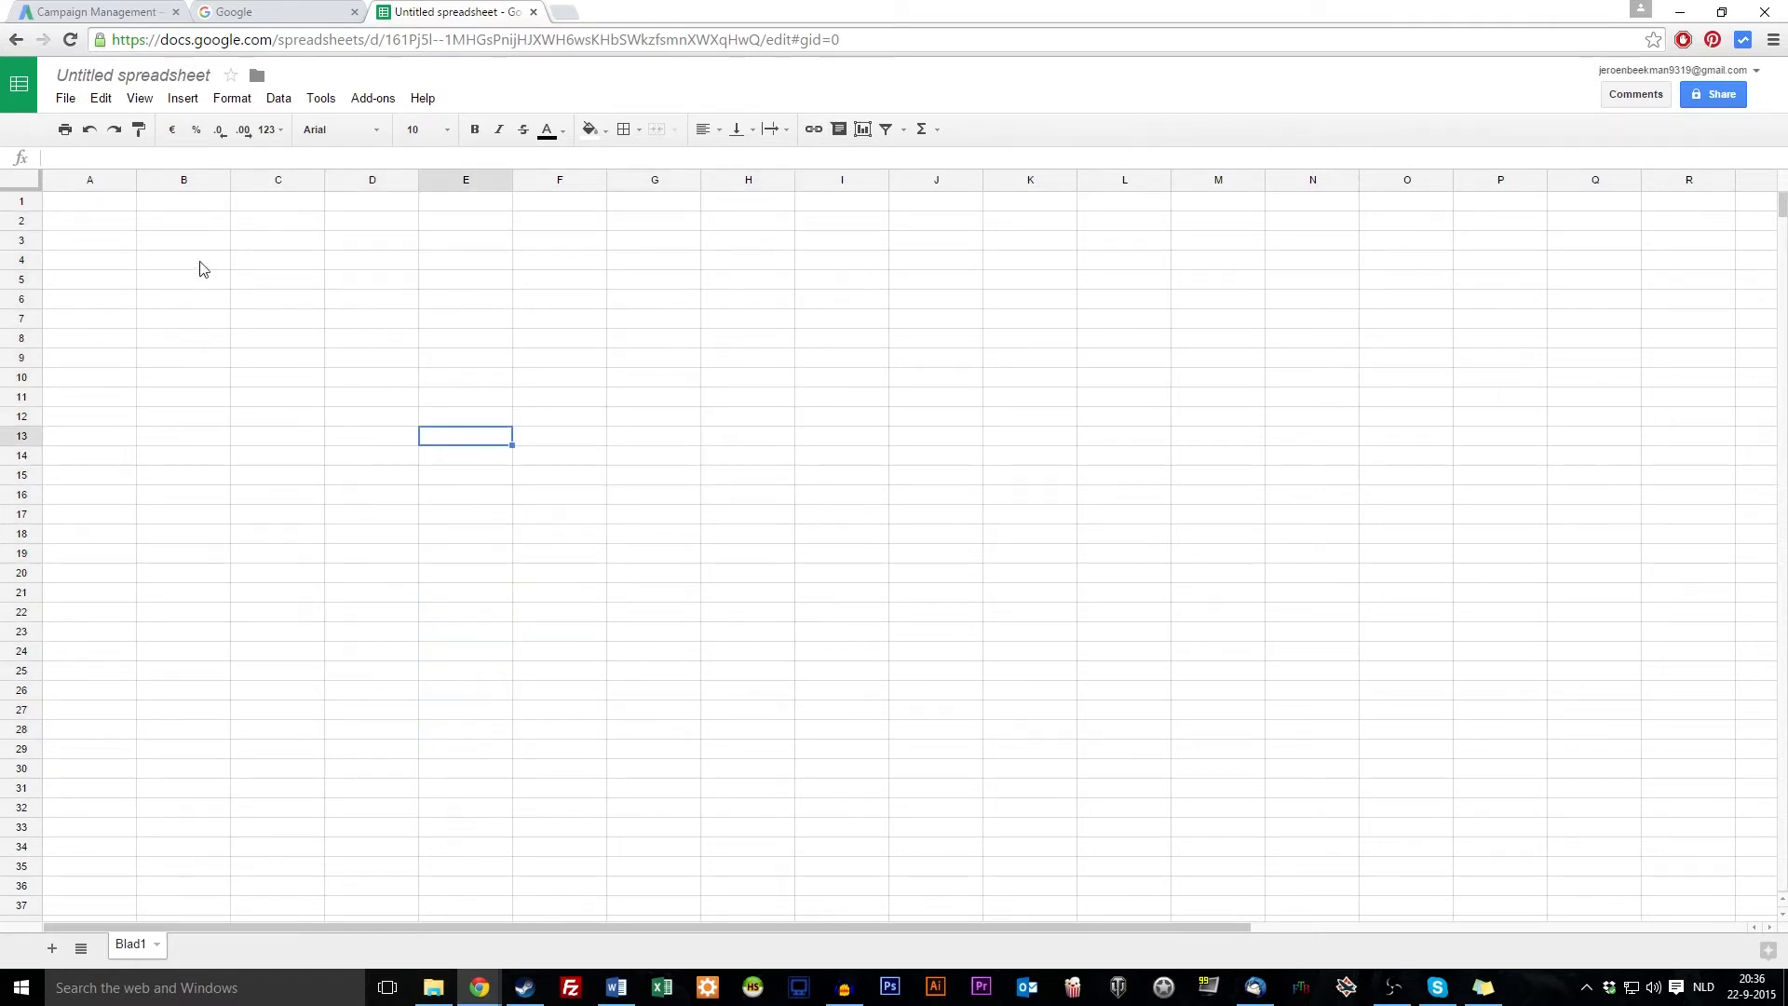
click(126, 258)
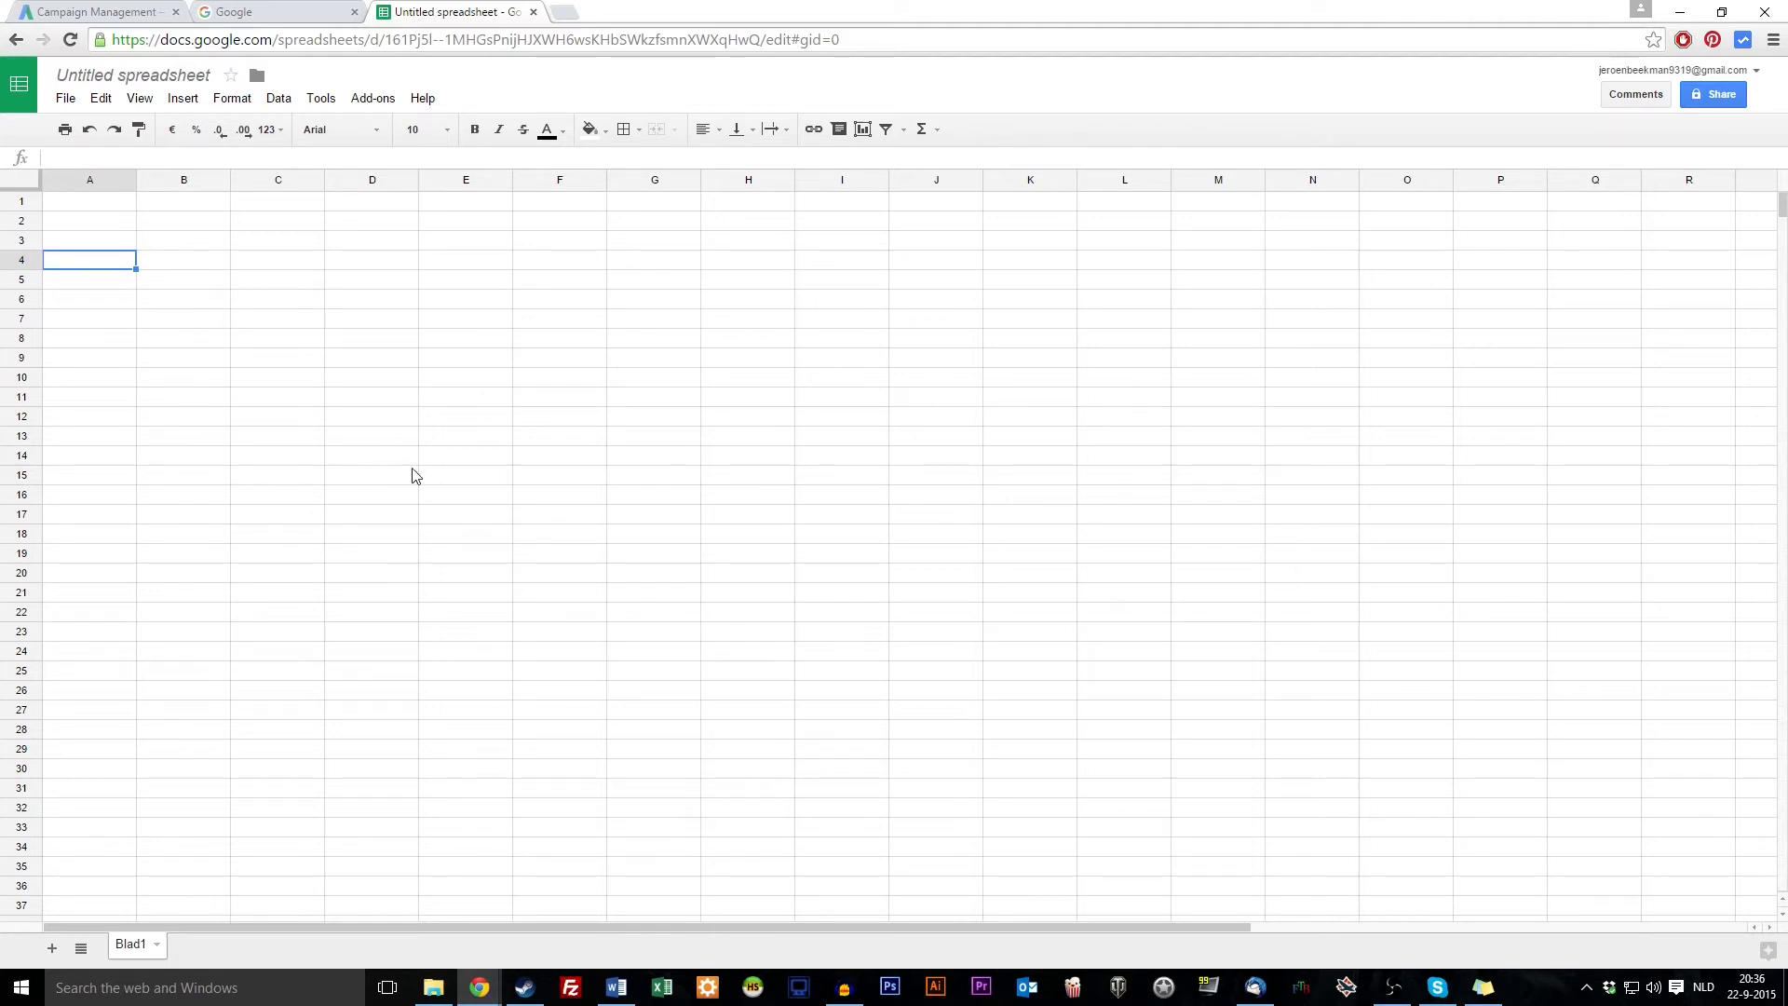
click(595, 477)
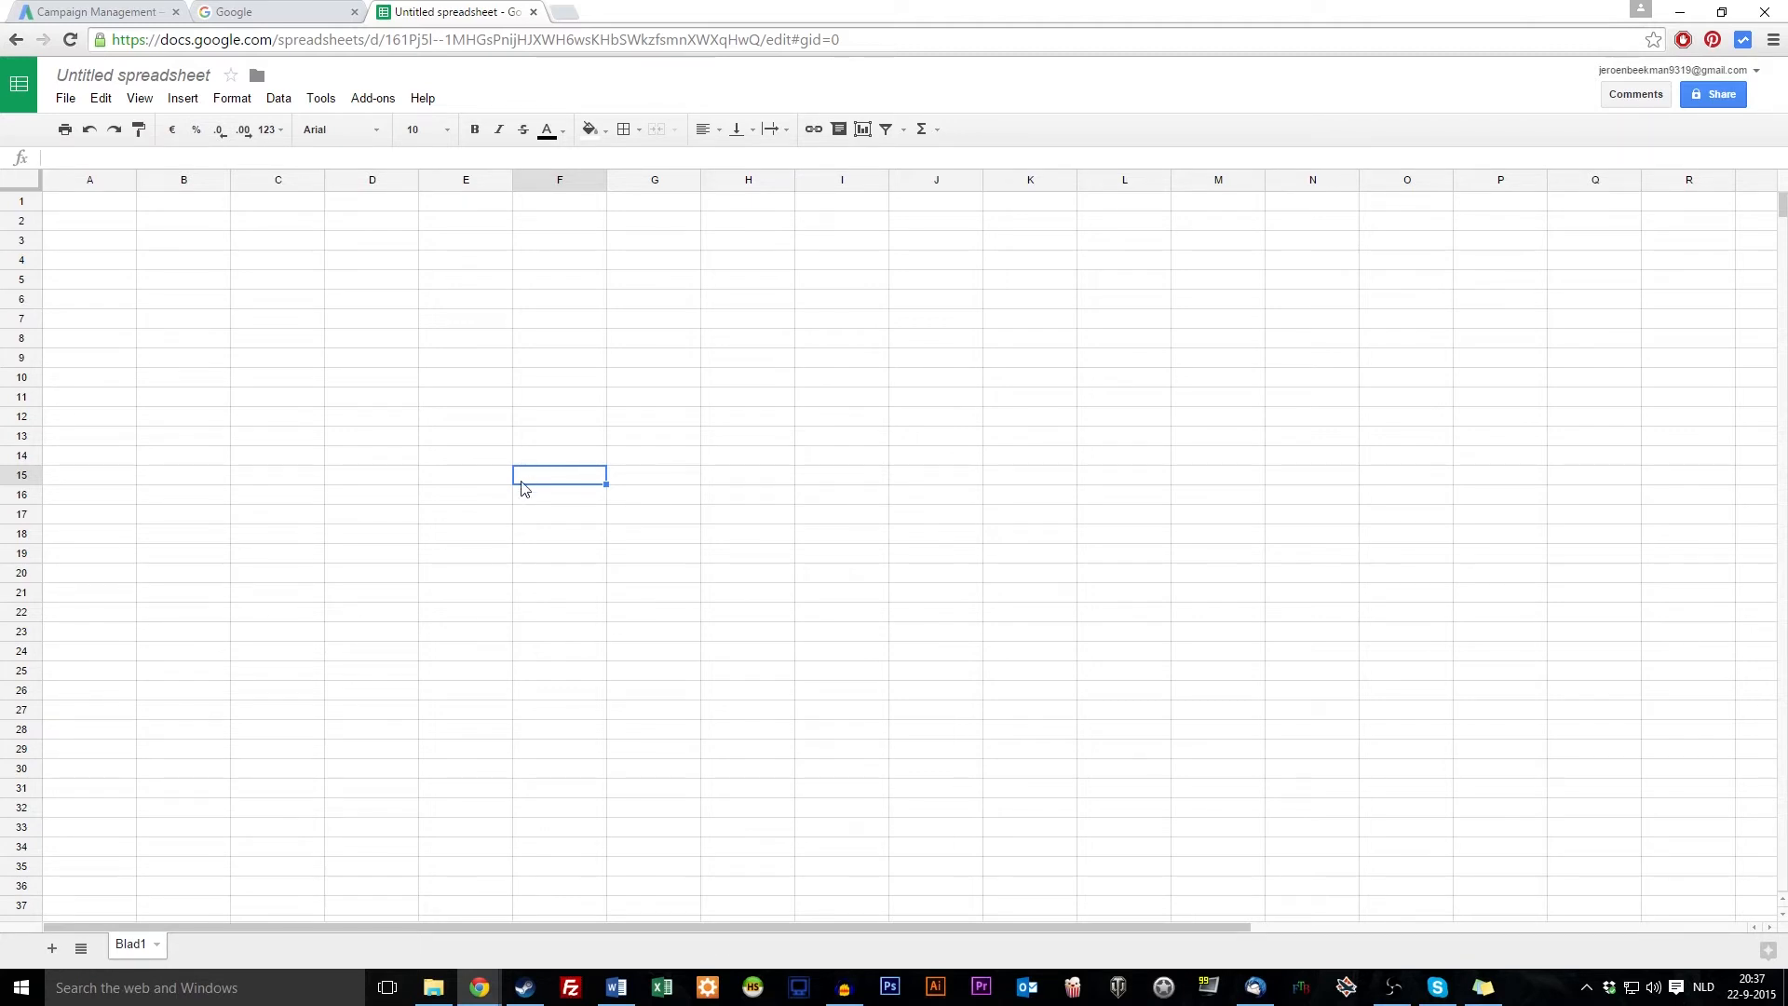
click(475, 481)
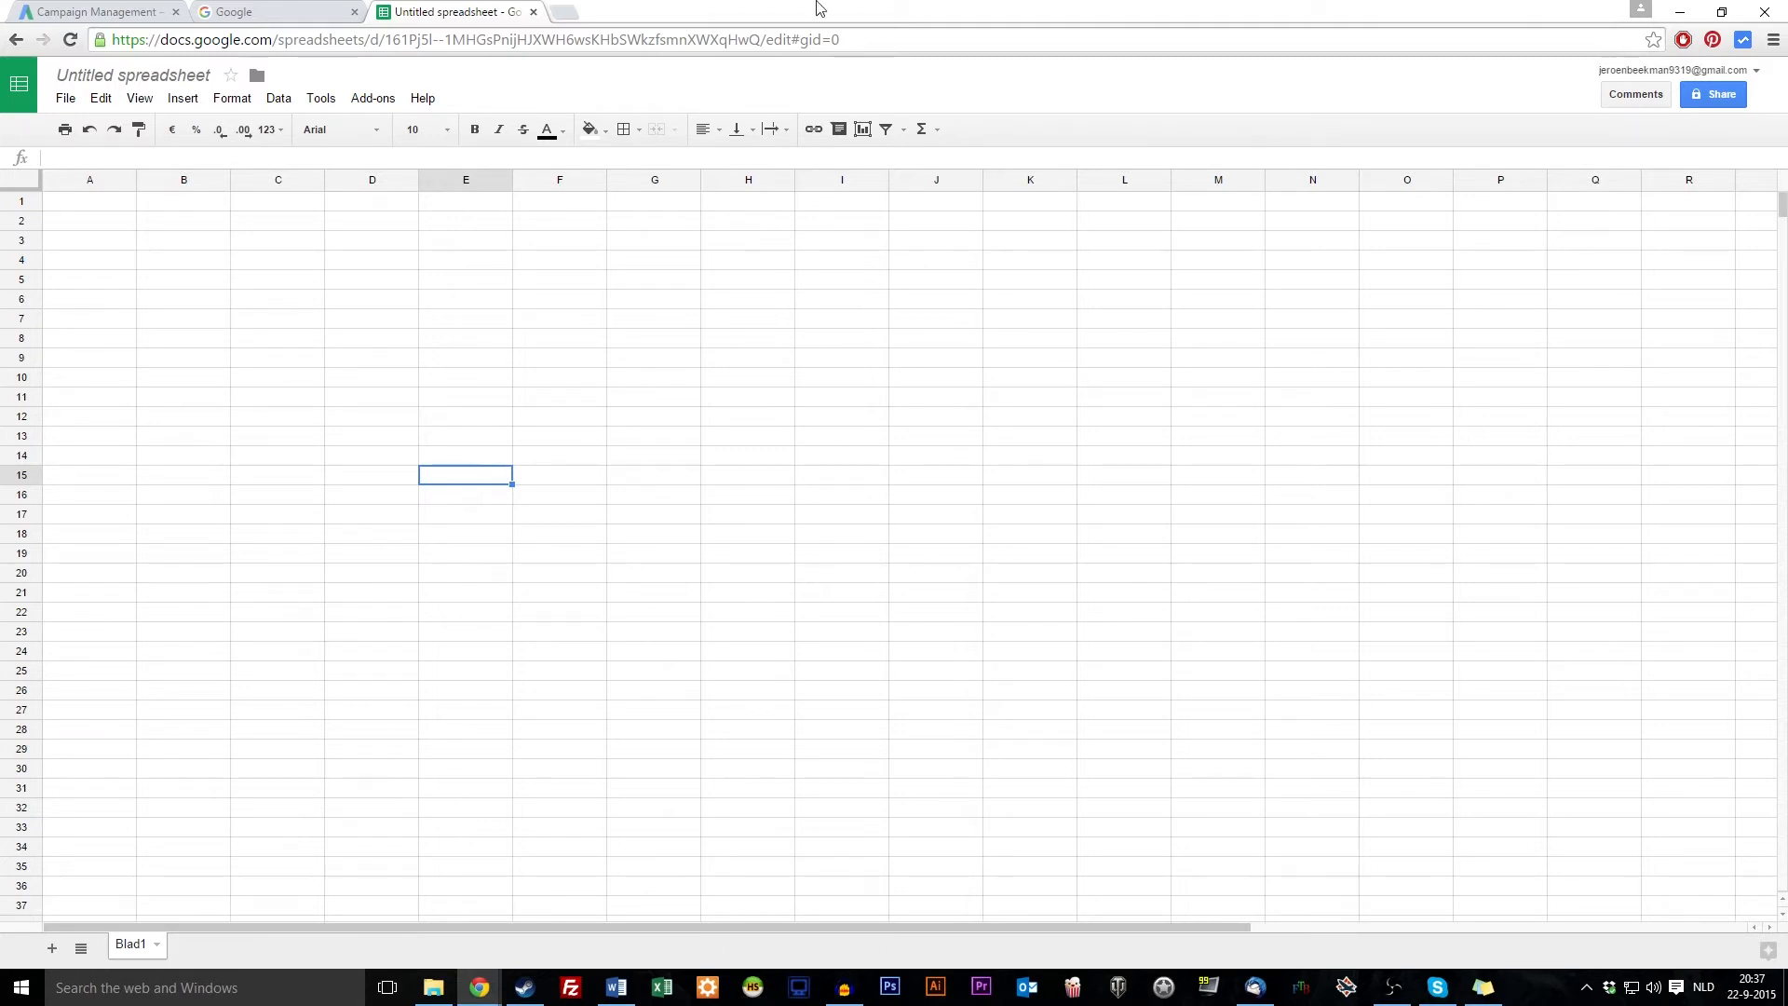
Search Google for 'minecraft lego' in a new tab, glancing at image results before returning
click(555, 19)
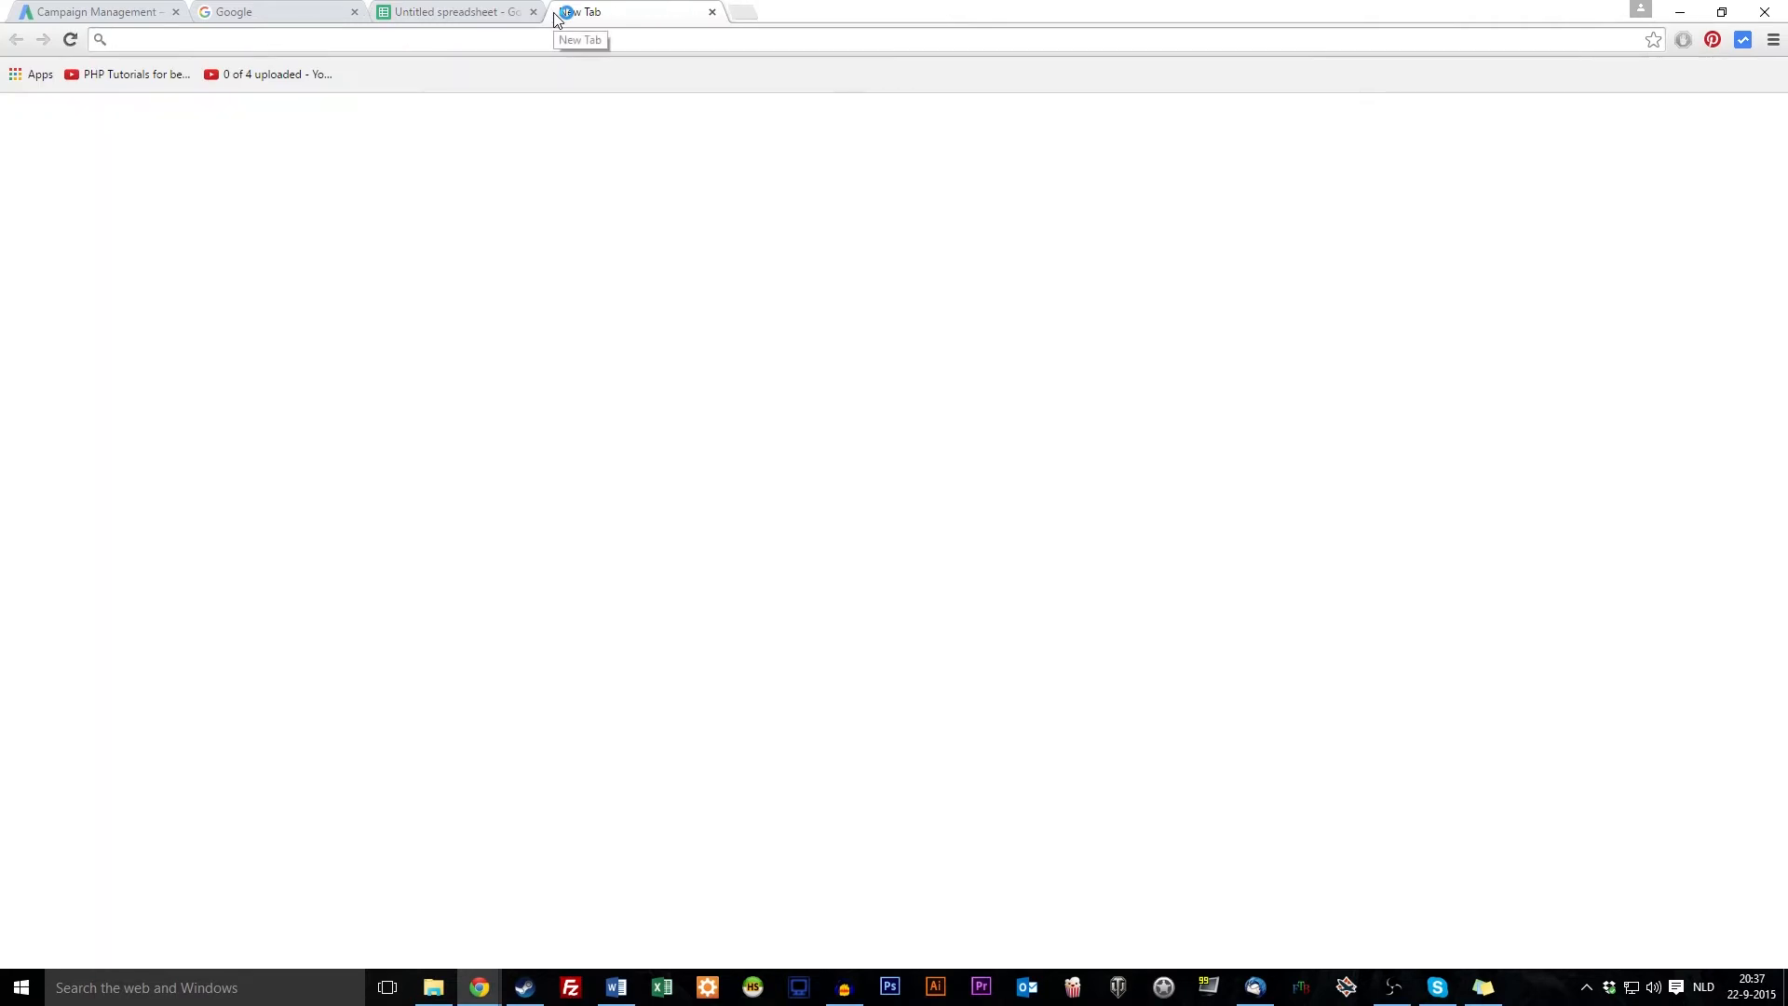
text(minecraft lego)
key(Return)
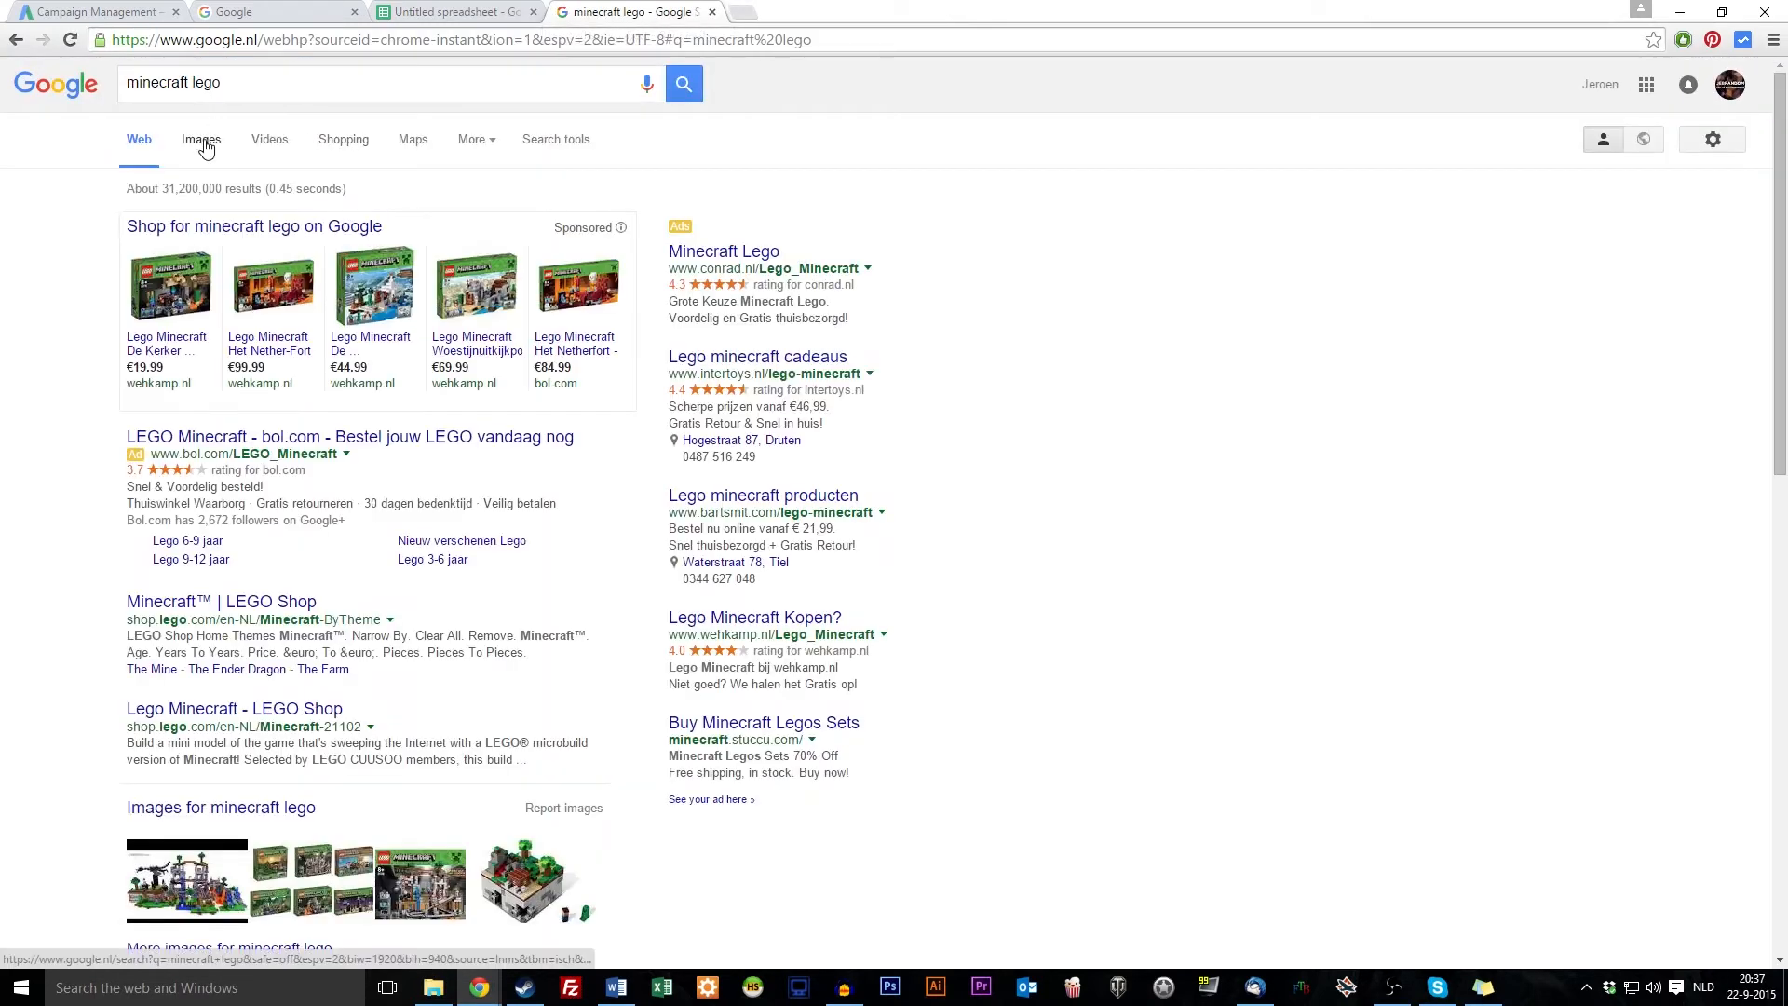
click(203, 142)
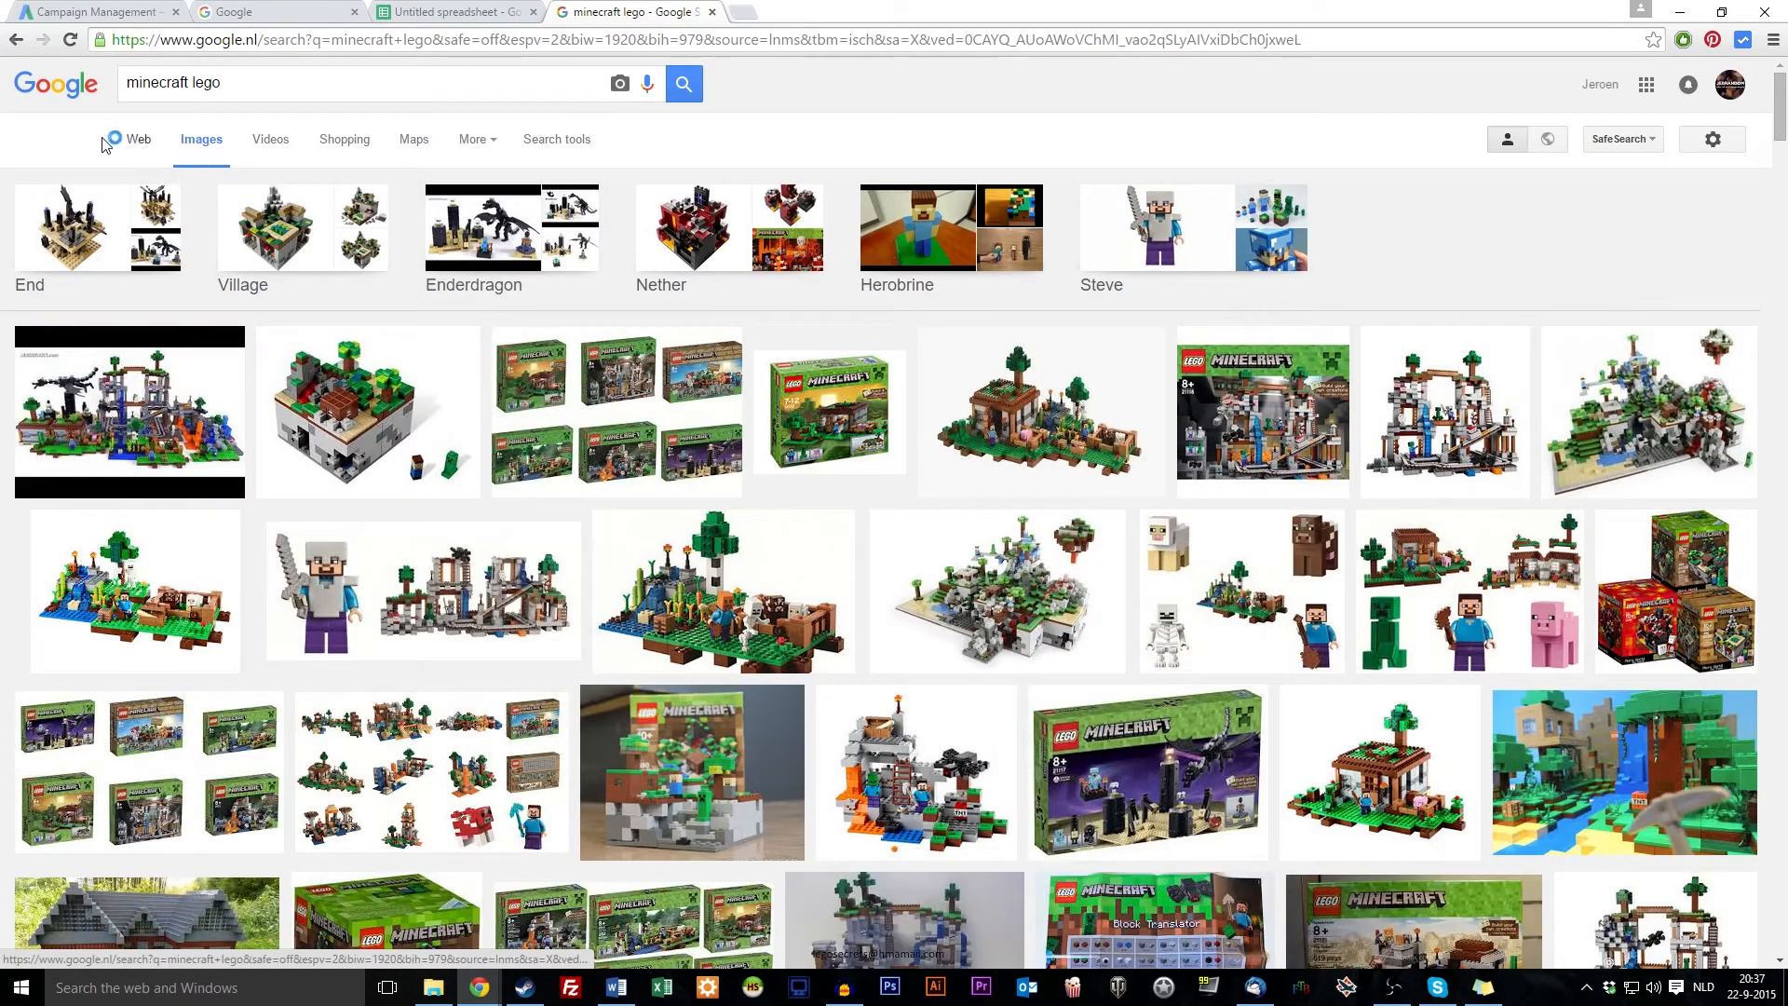
click(138, 139)
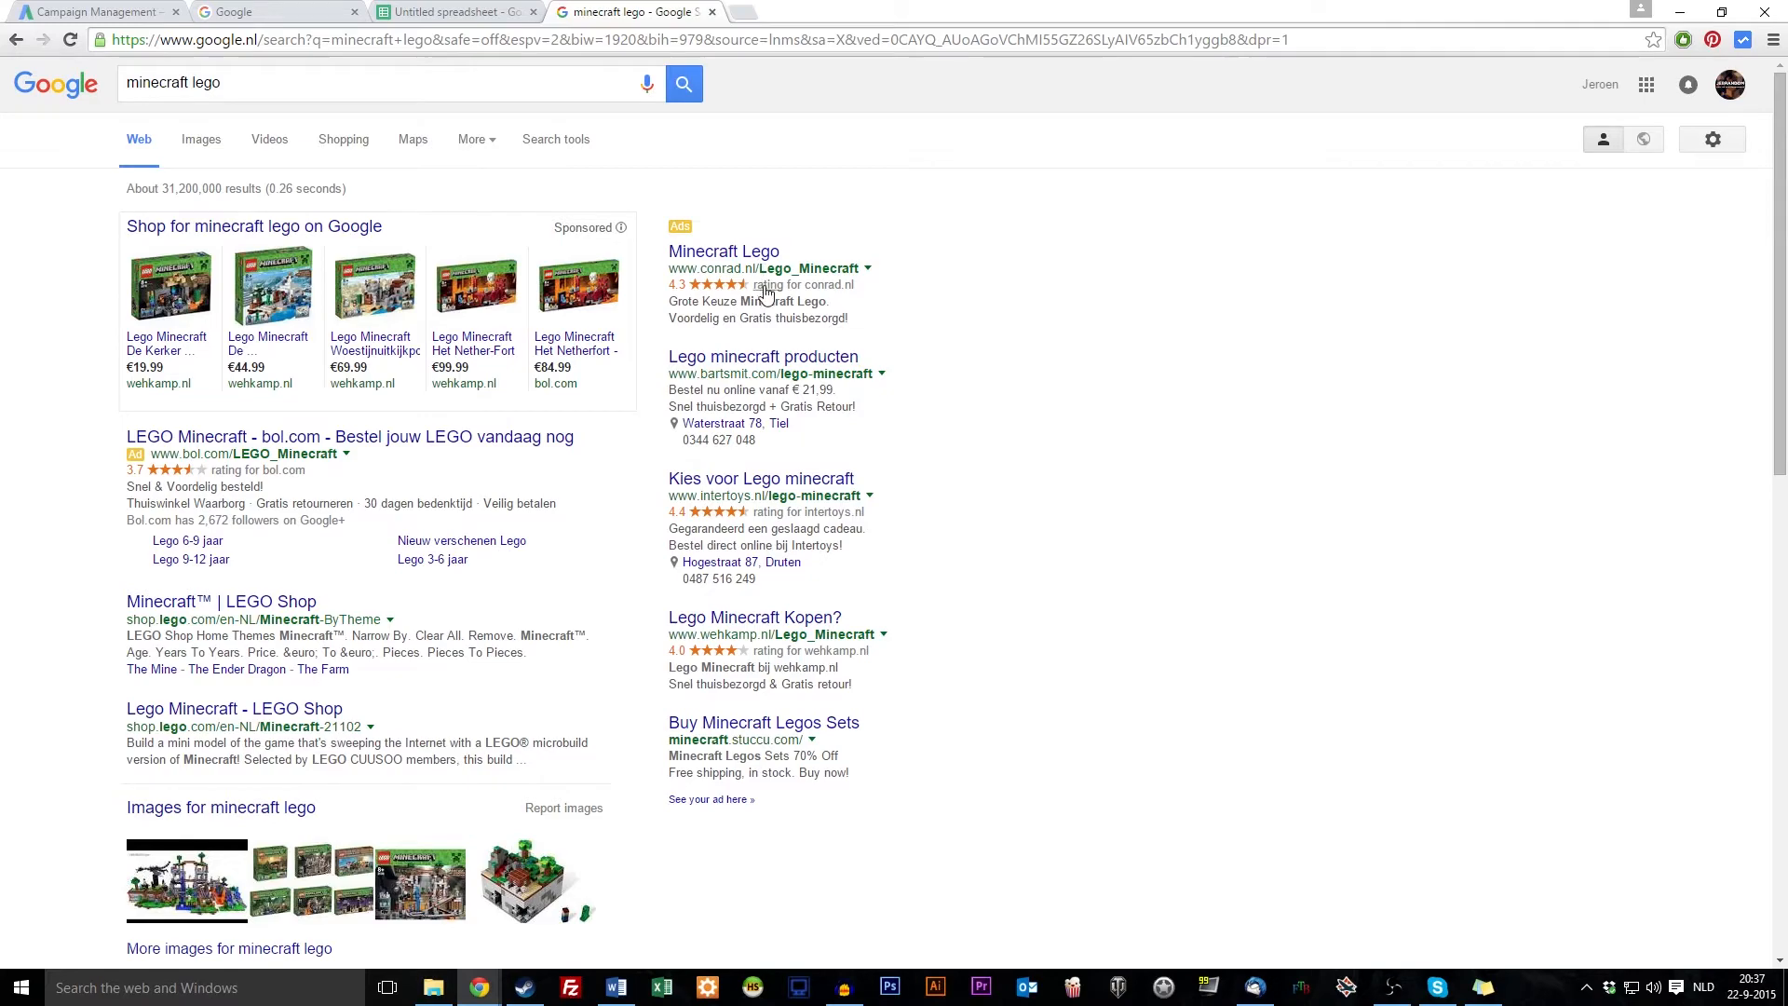
Block the page's precise-location request and scroll through the minecraft lego results
scroll(758, 818, down, 15)
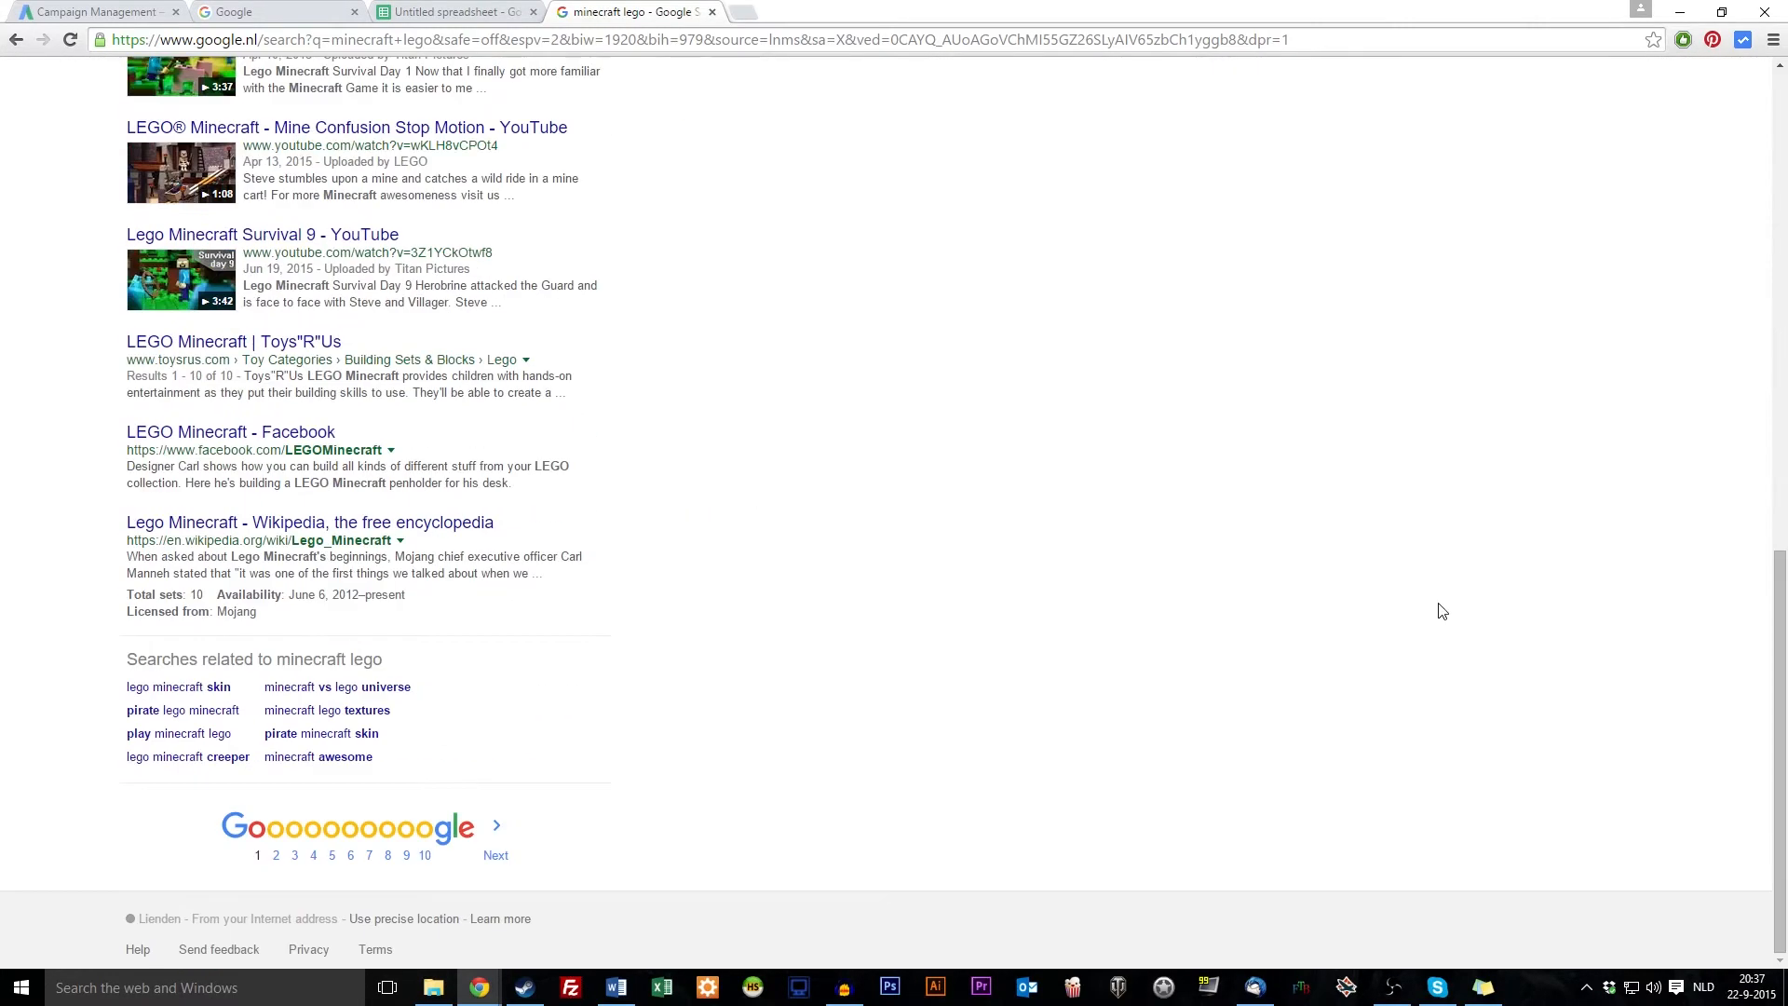
click(423, 921)
scroll(244, 179, up, 3)
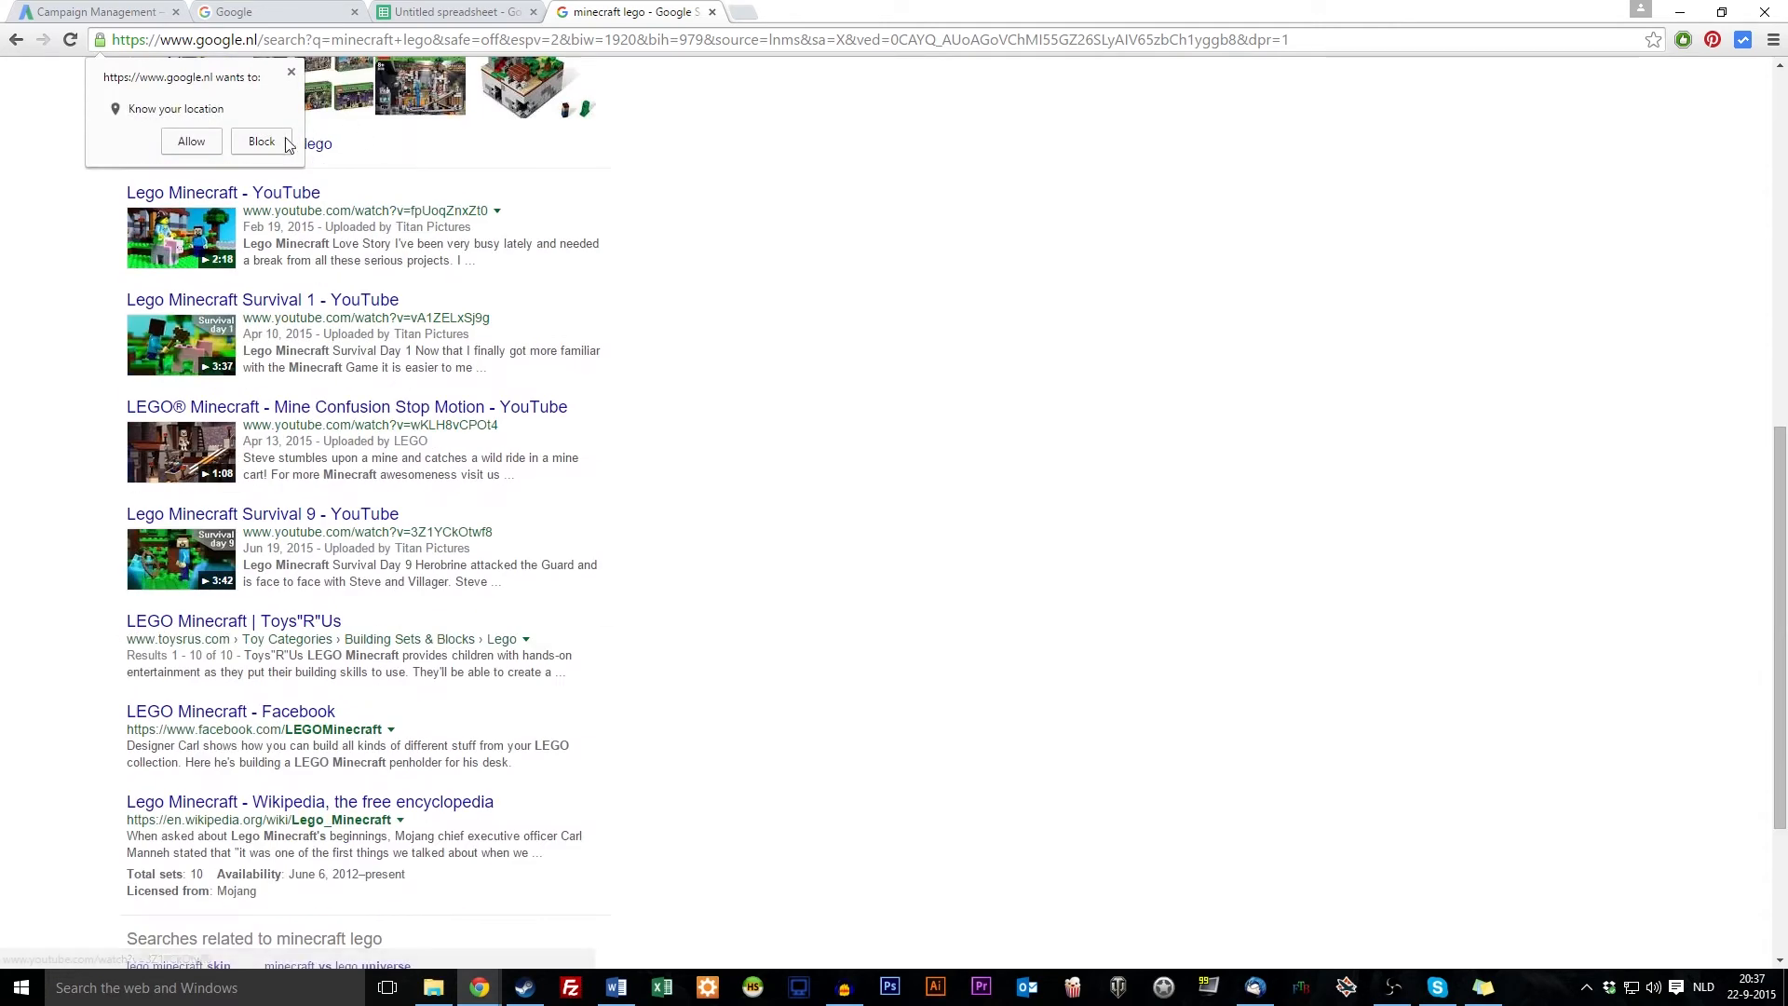
click(286, 144)
scroll(483, 652, down, 3)
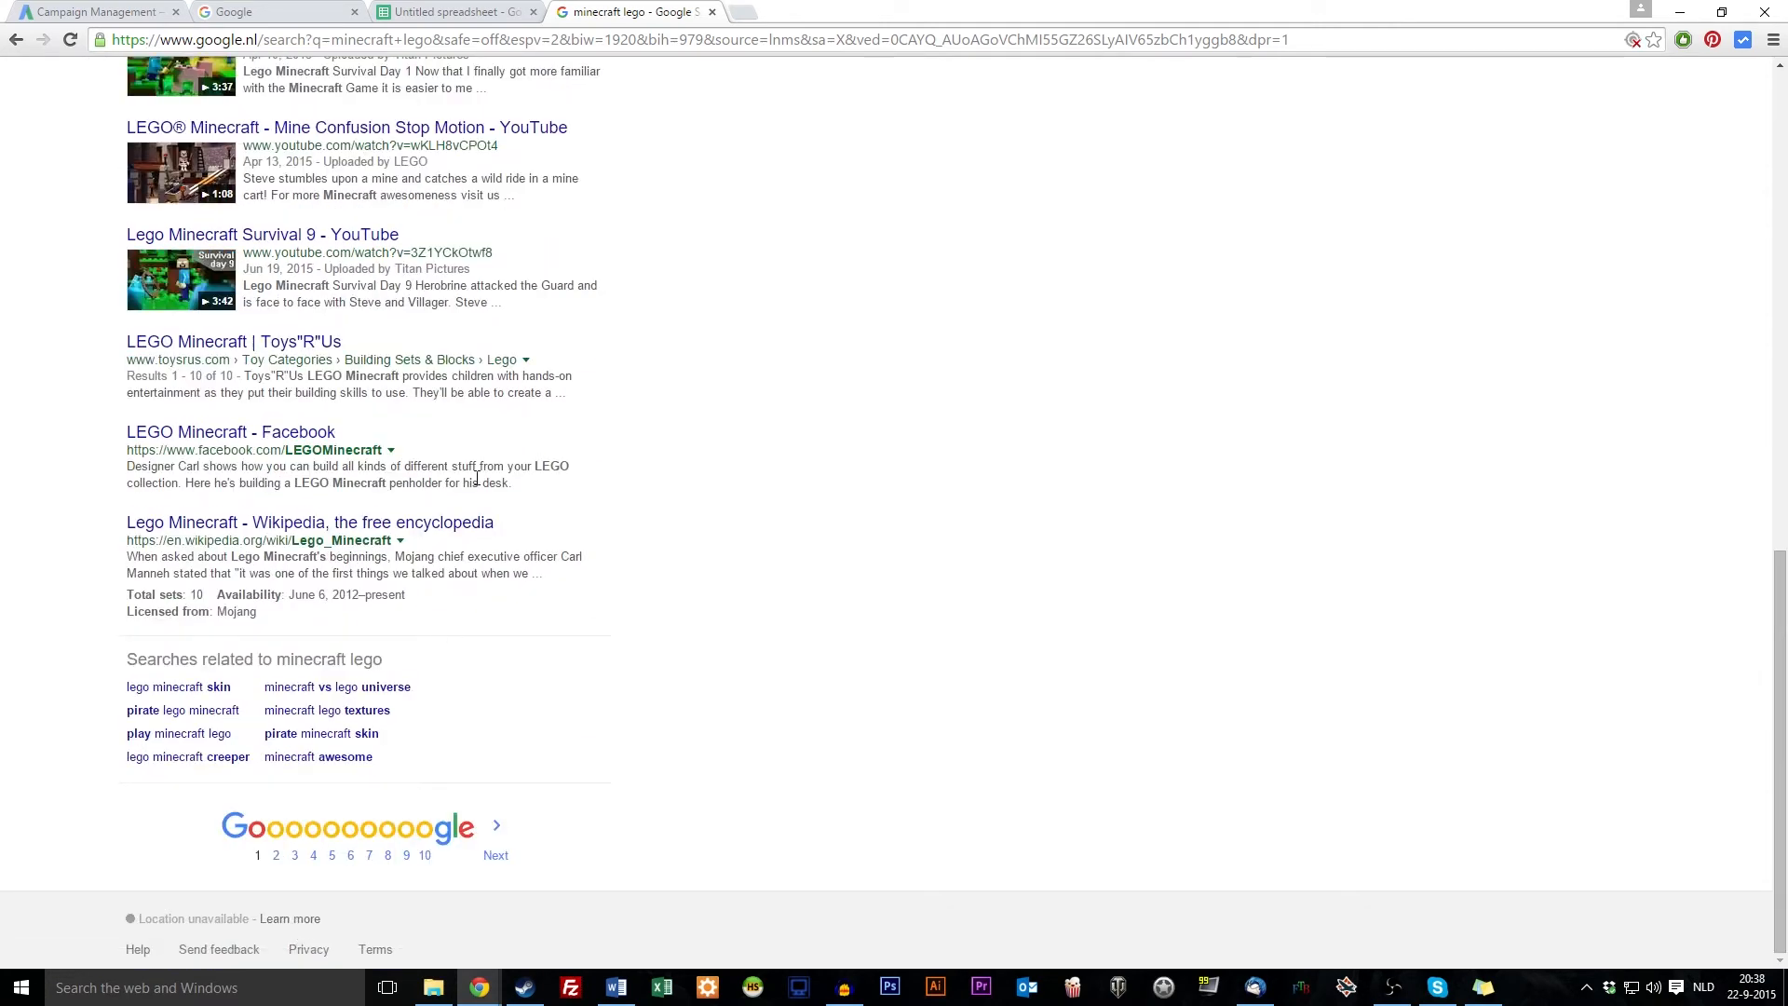
scroll(477, 478, up, 15)
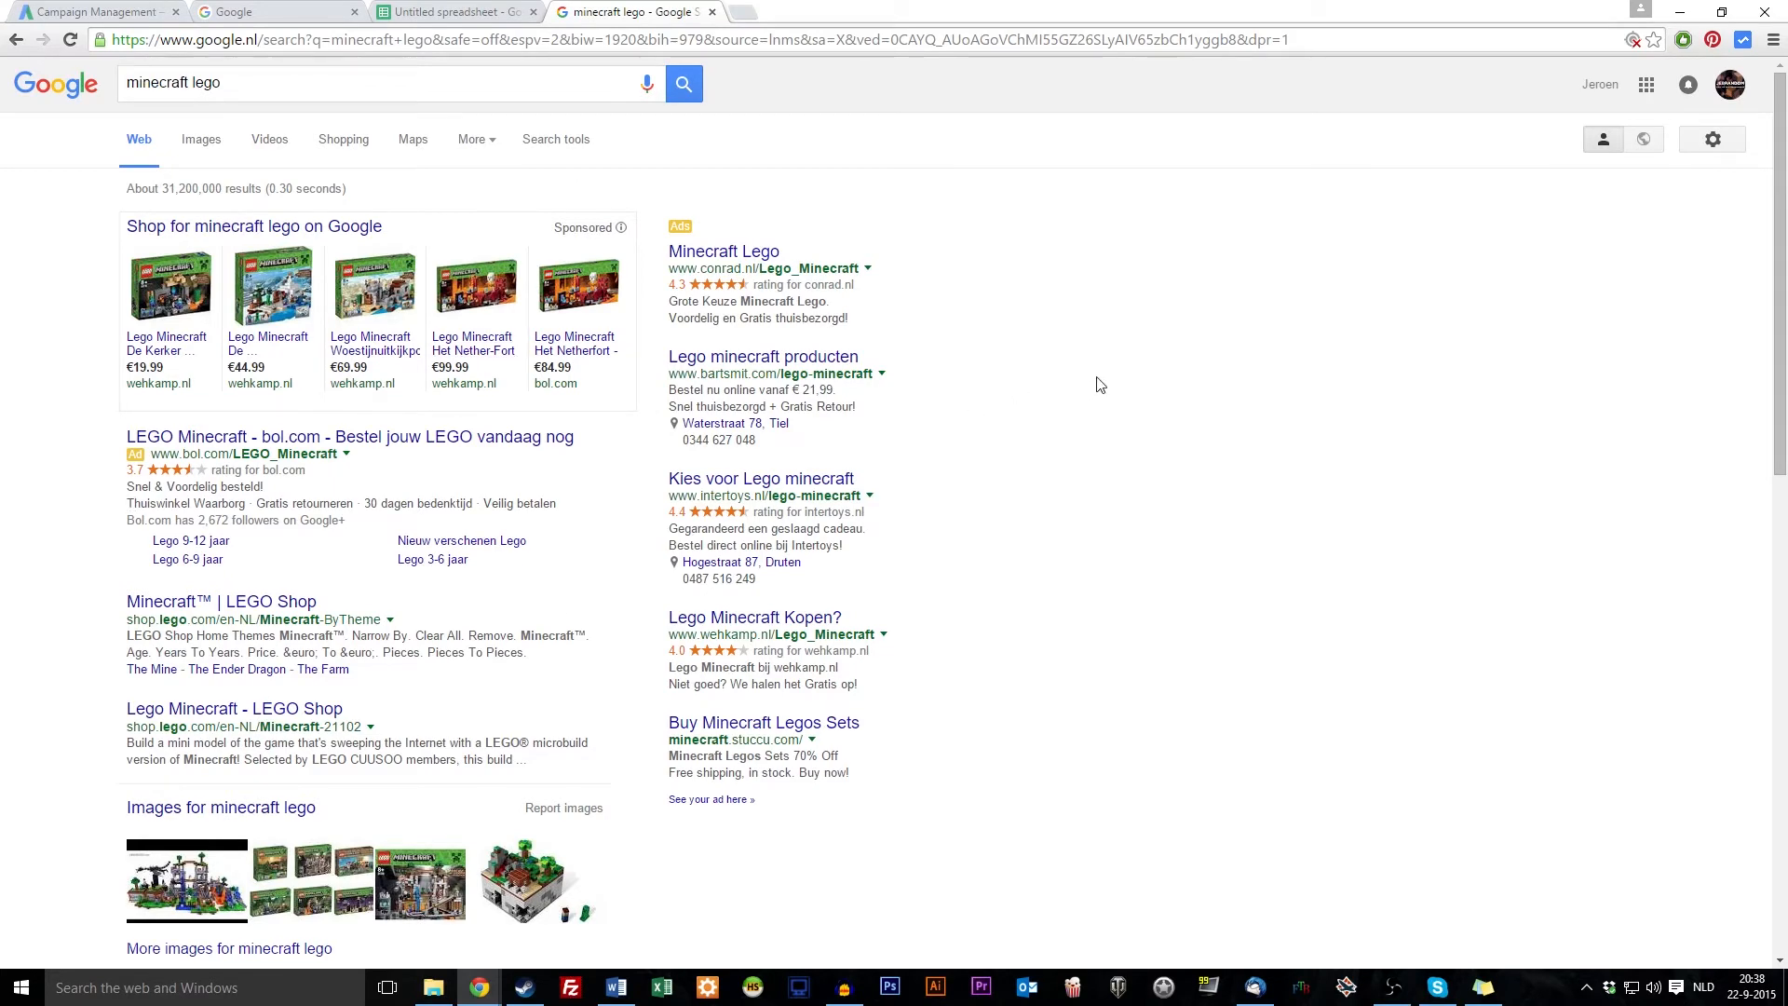
scroll(694, 792, down, 2)
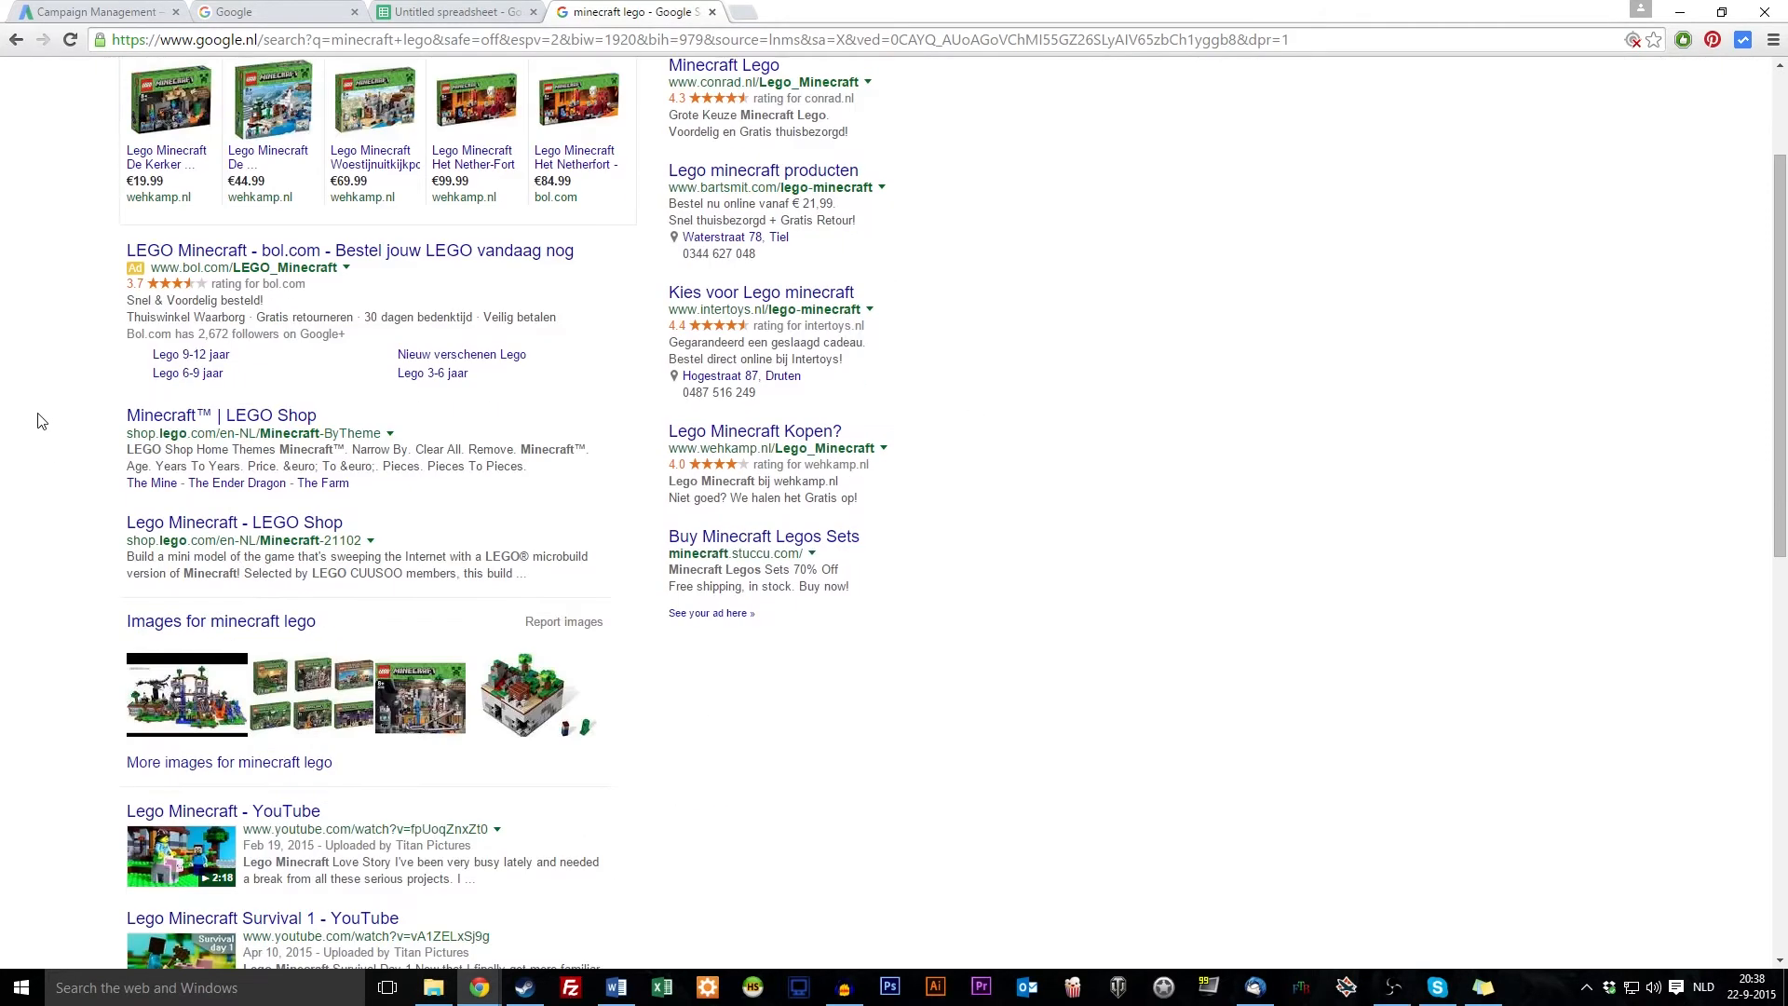
scroll(39, 419, down, 2)
scroll(119, 195, up, 5)
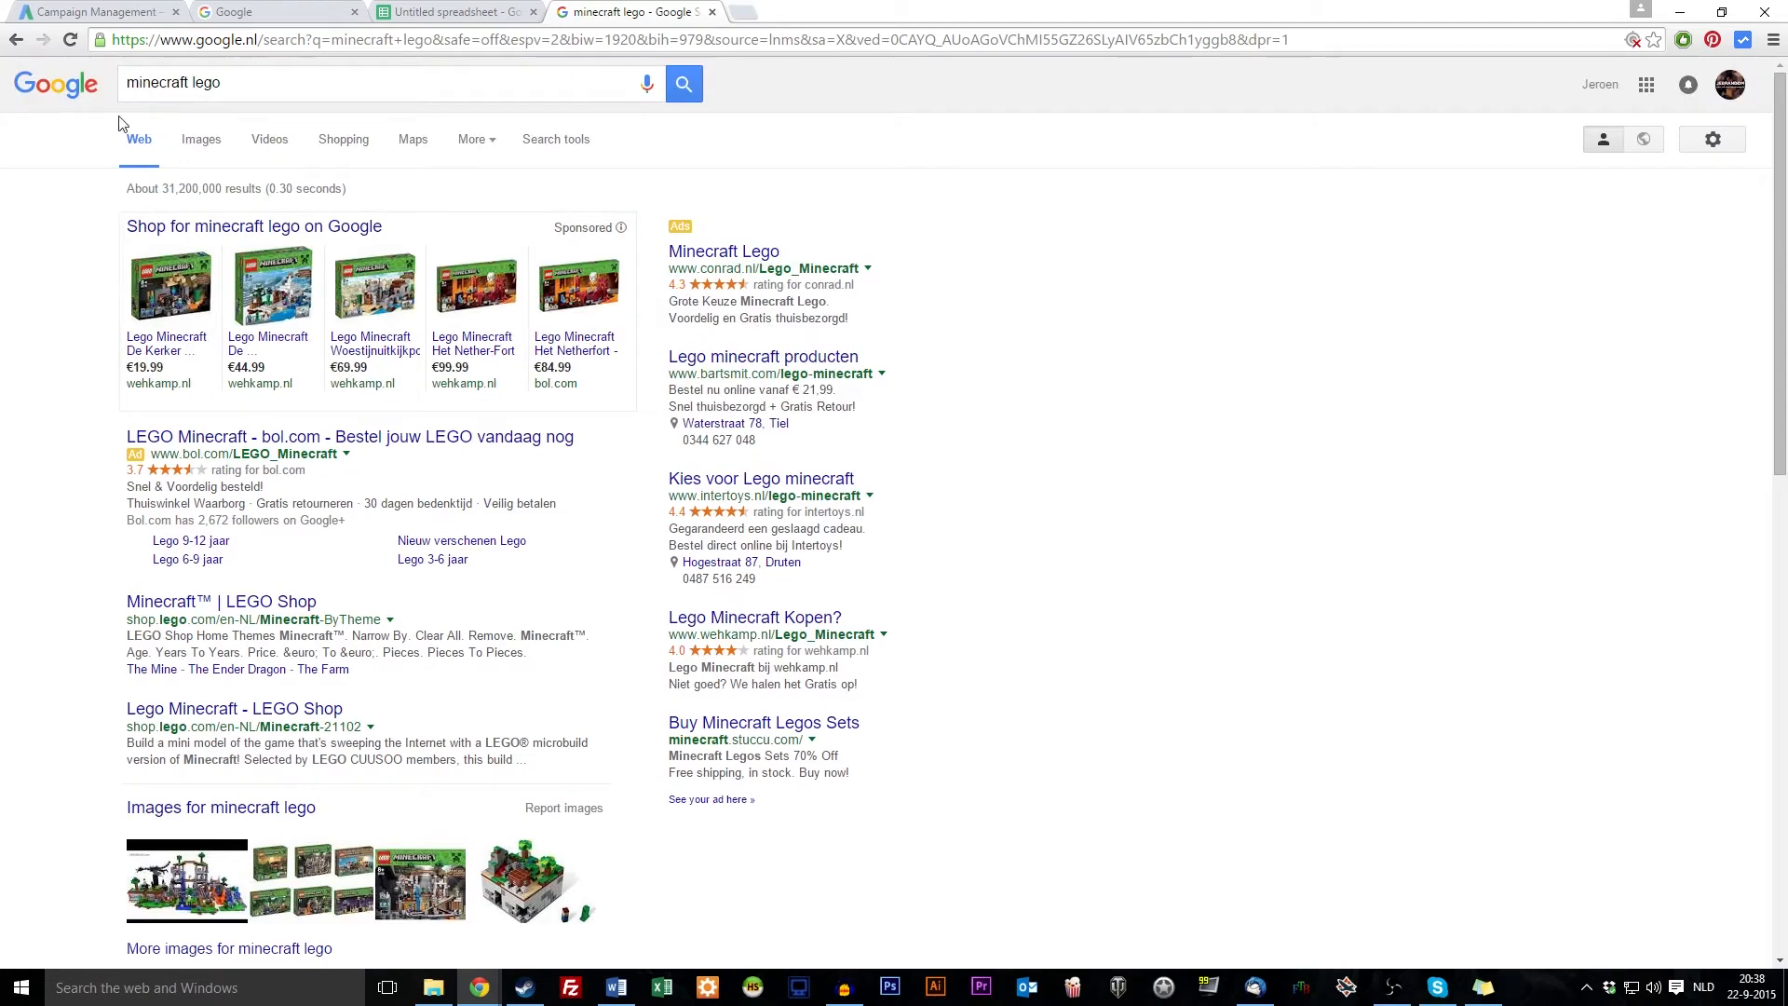
scroll(779, 731, down, 10)
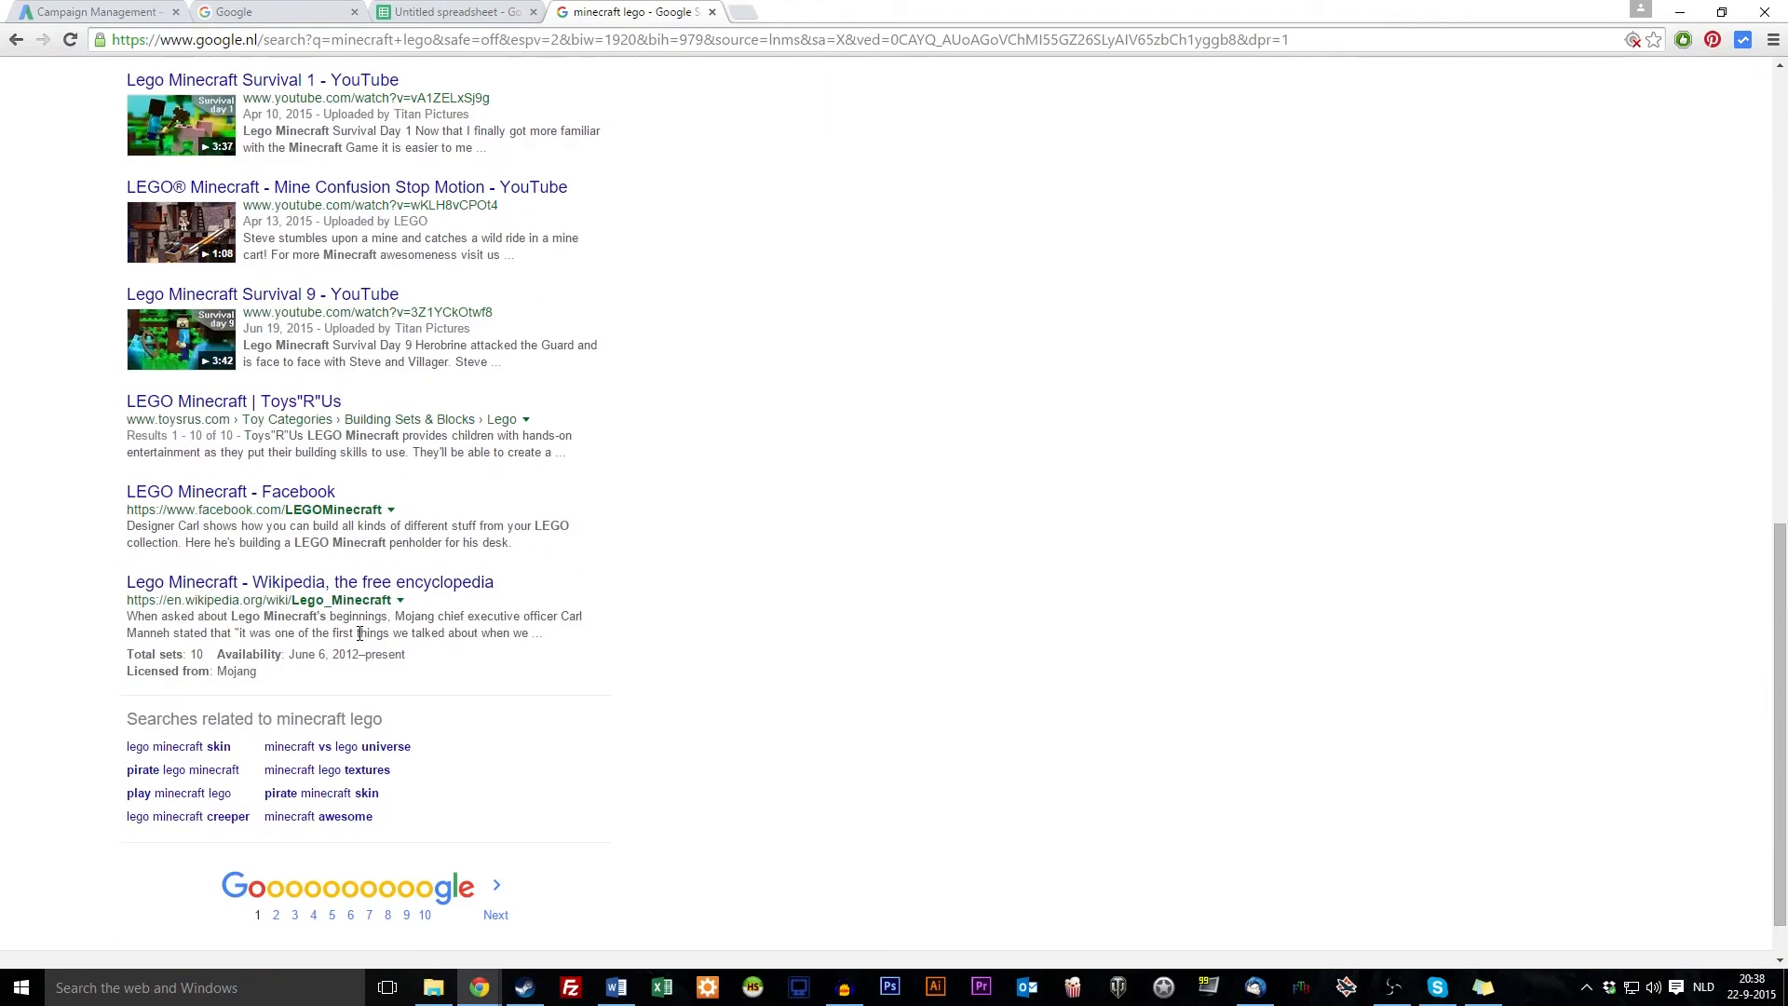
scroll(221, 672, up, 10)
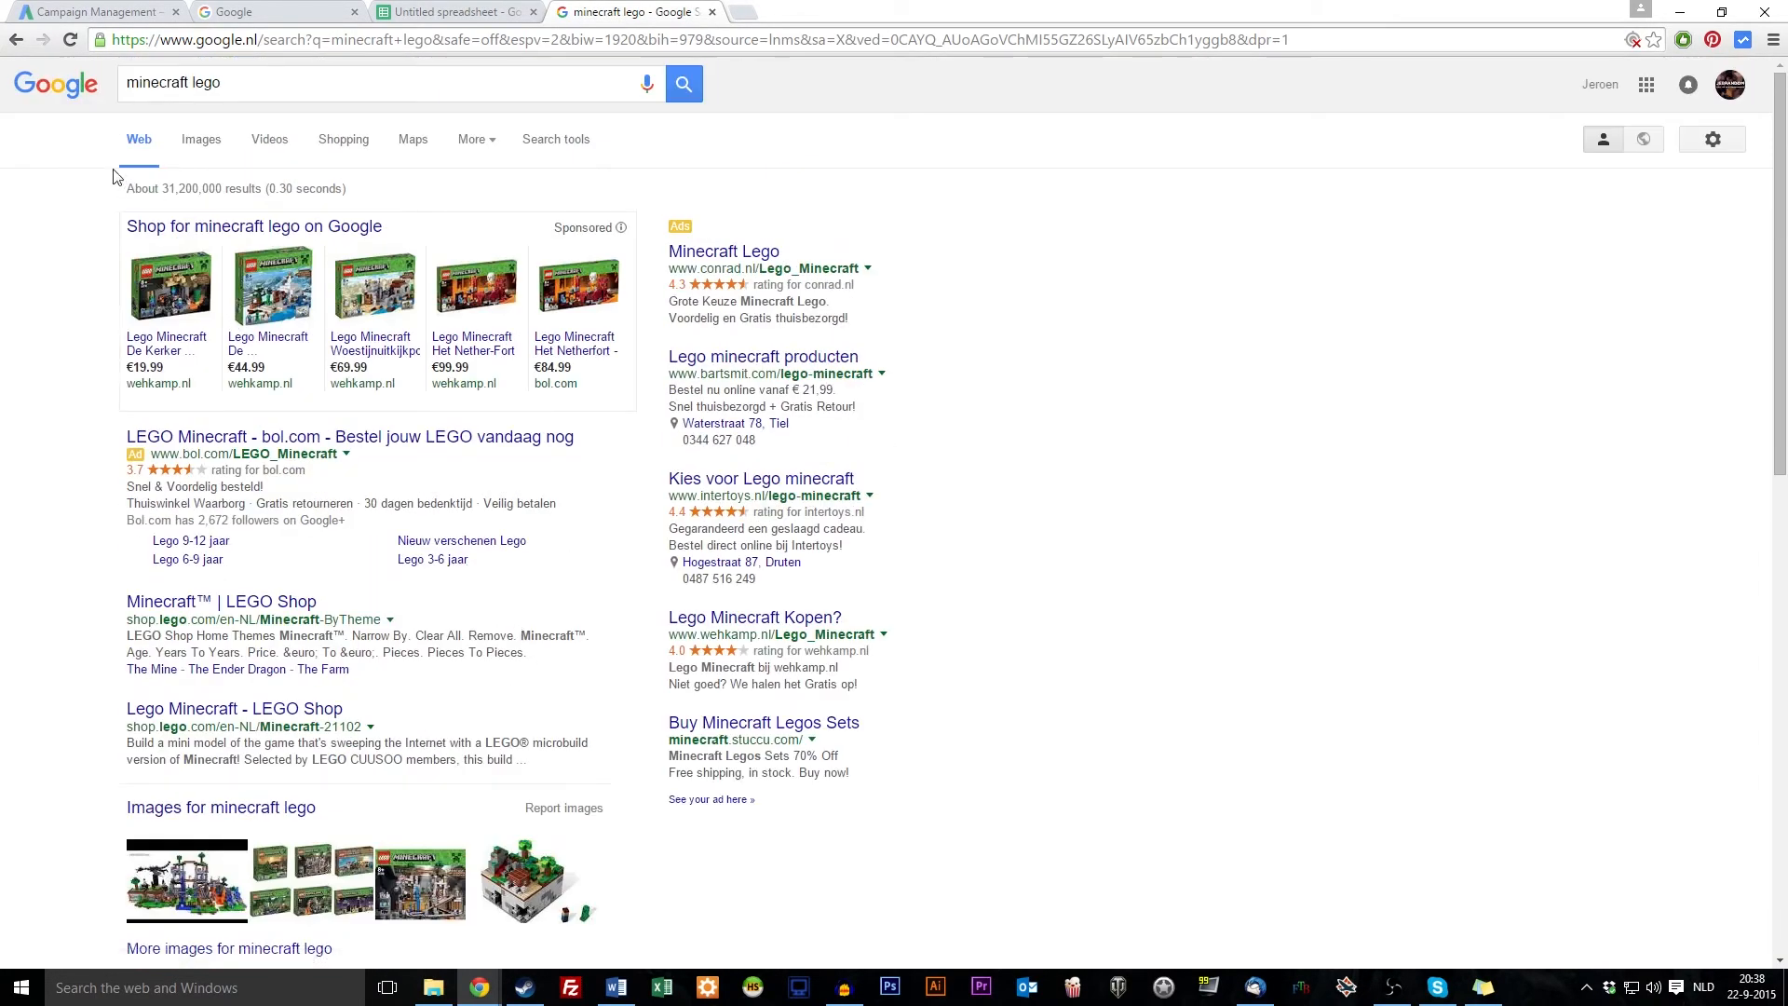
triple_click(264, 82)
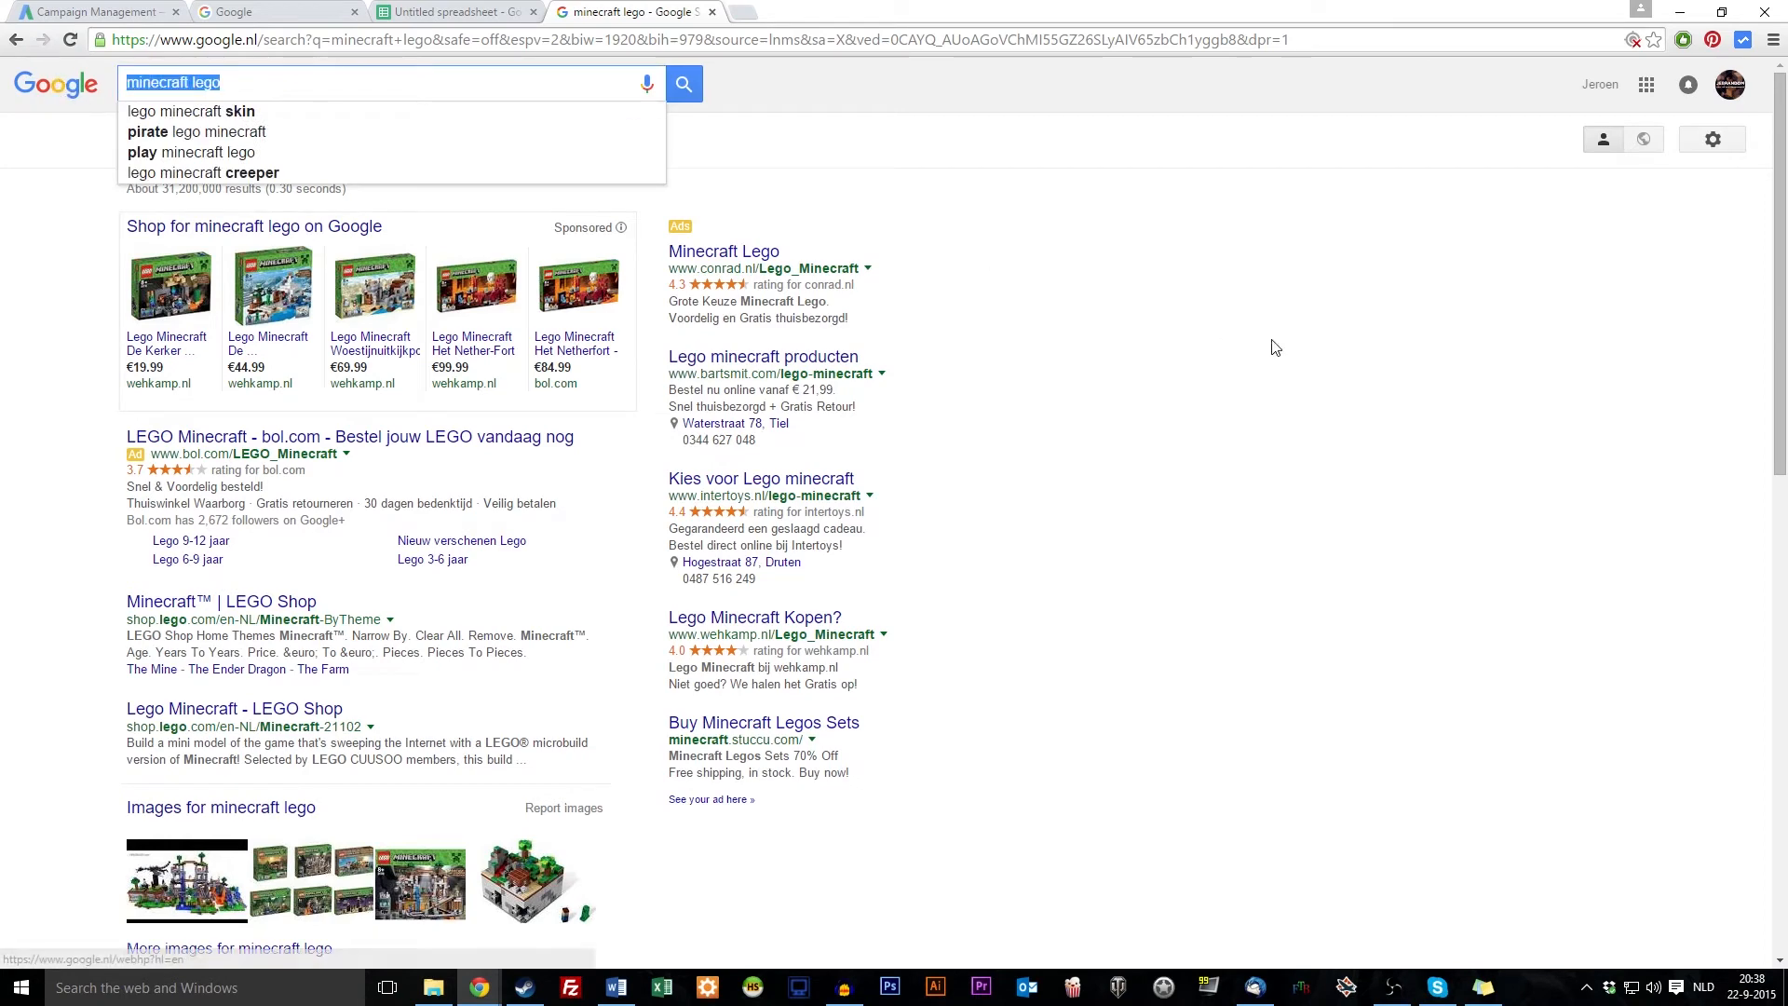
click(1180, 360)
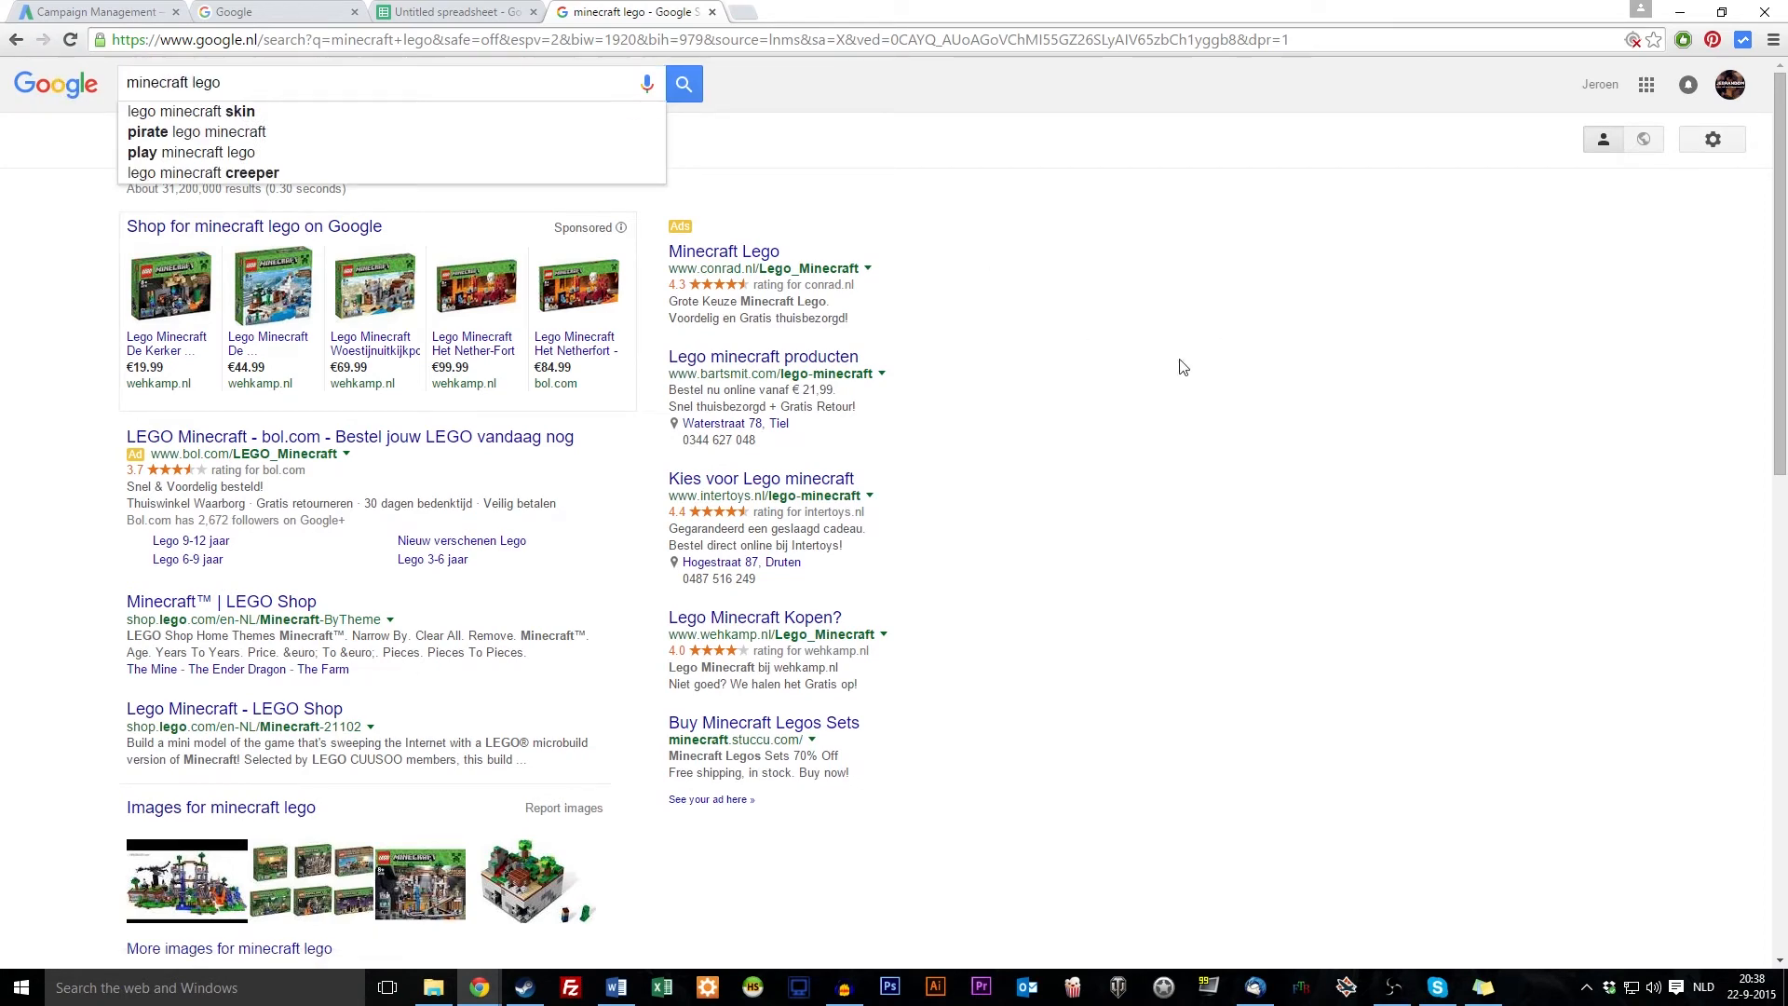
Return to the untitled spreadsheet and select cells A2 and A1
click(470, 11)
click(571, 19)
click(451, 12)
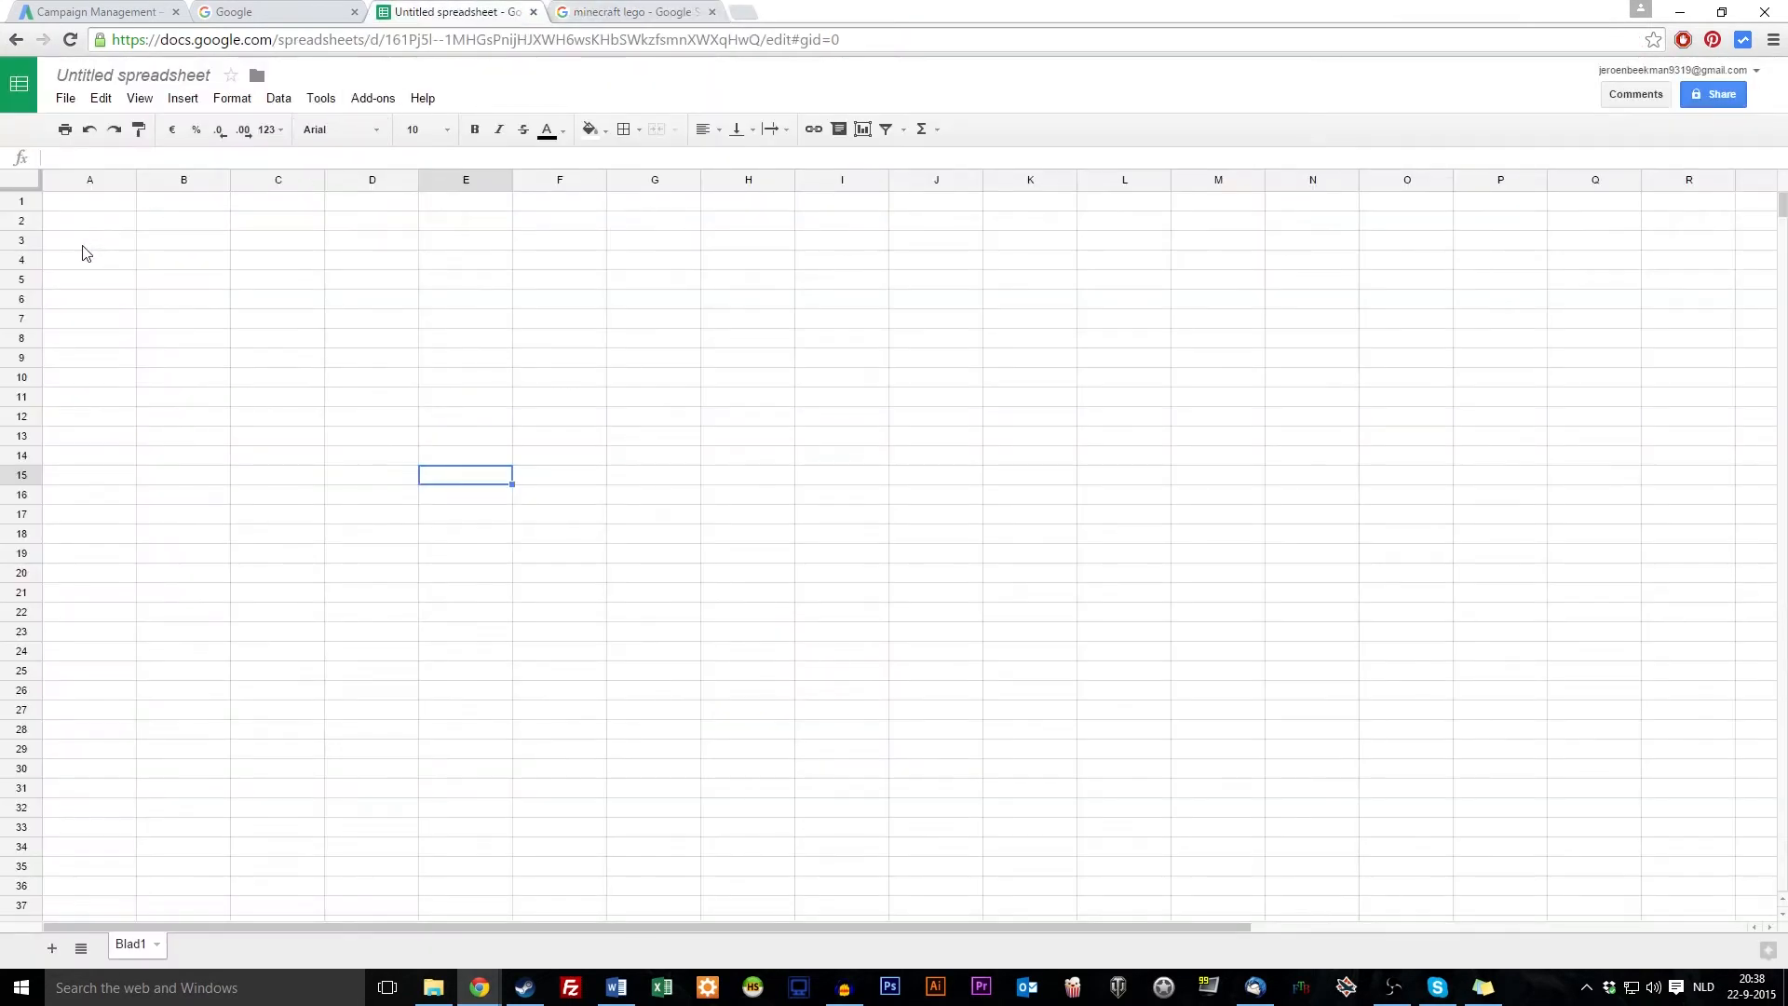
click(117, 228)
click(114, 201)
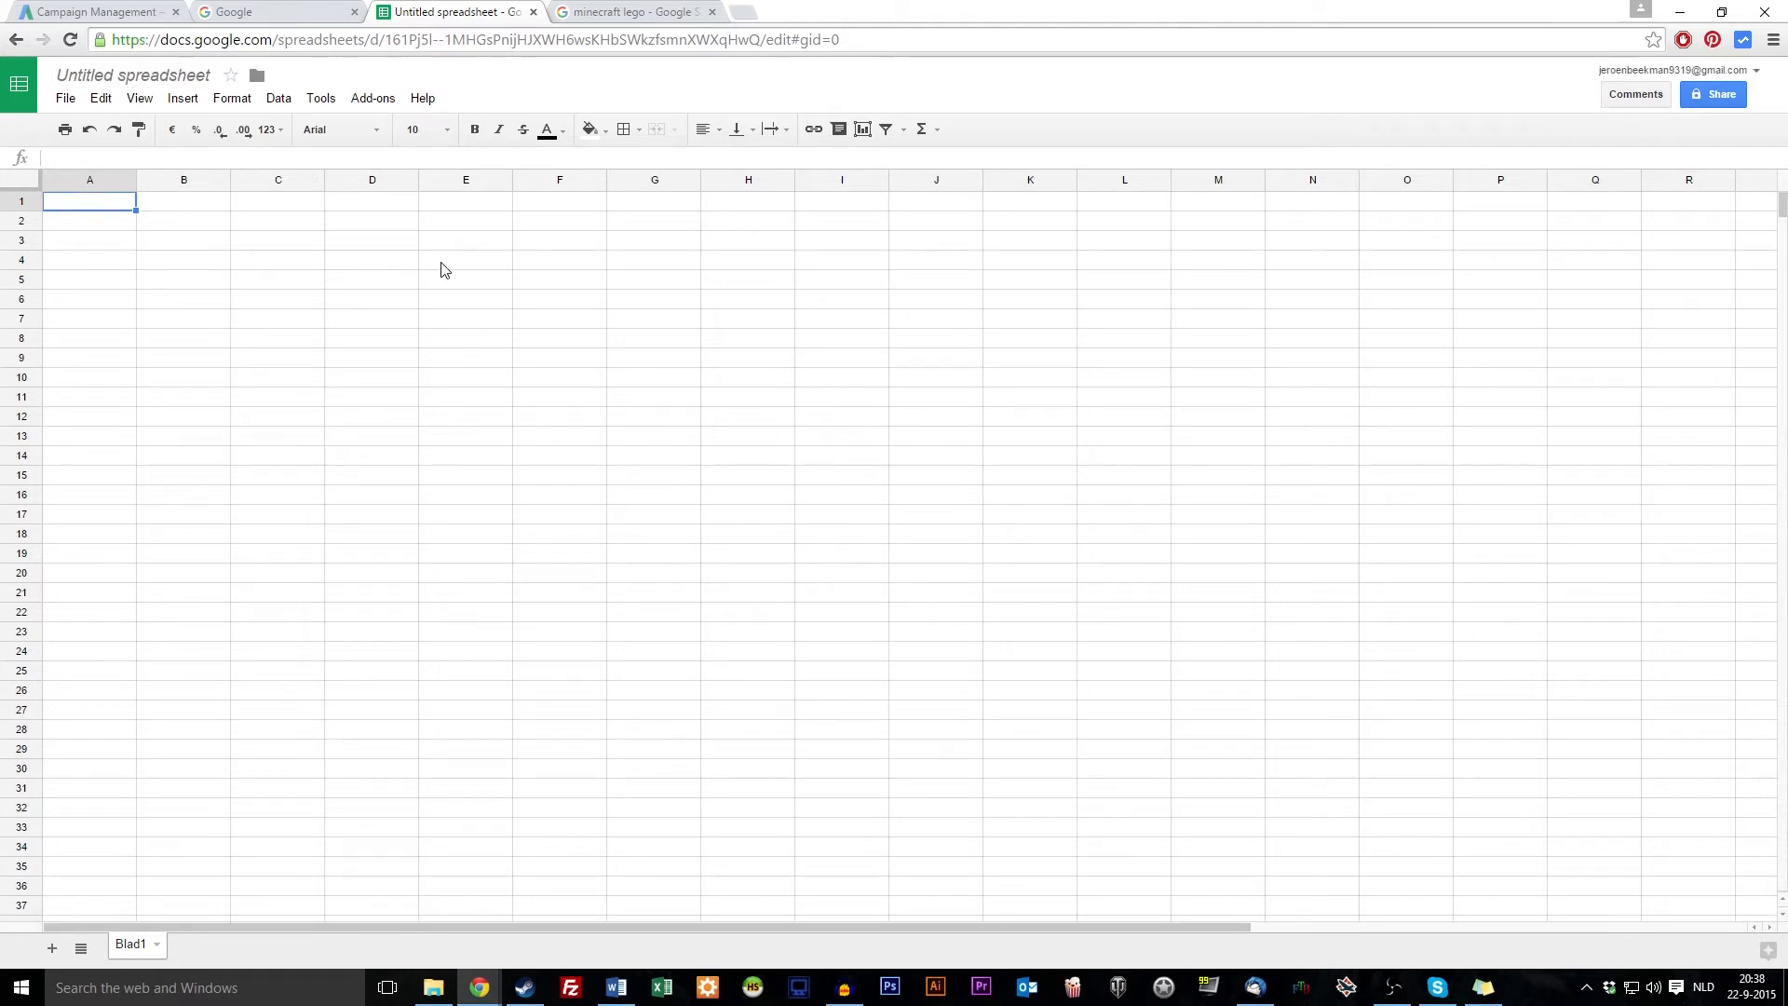
Rename the spreadsheet to 'Minecraft Lego Keyword Research'
click(130, 77)
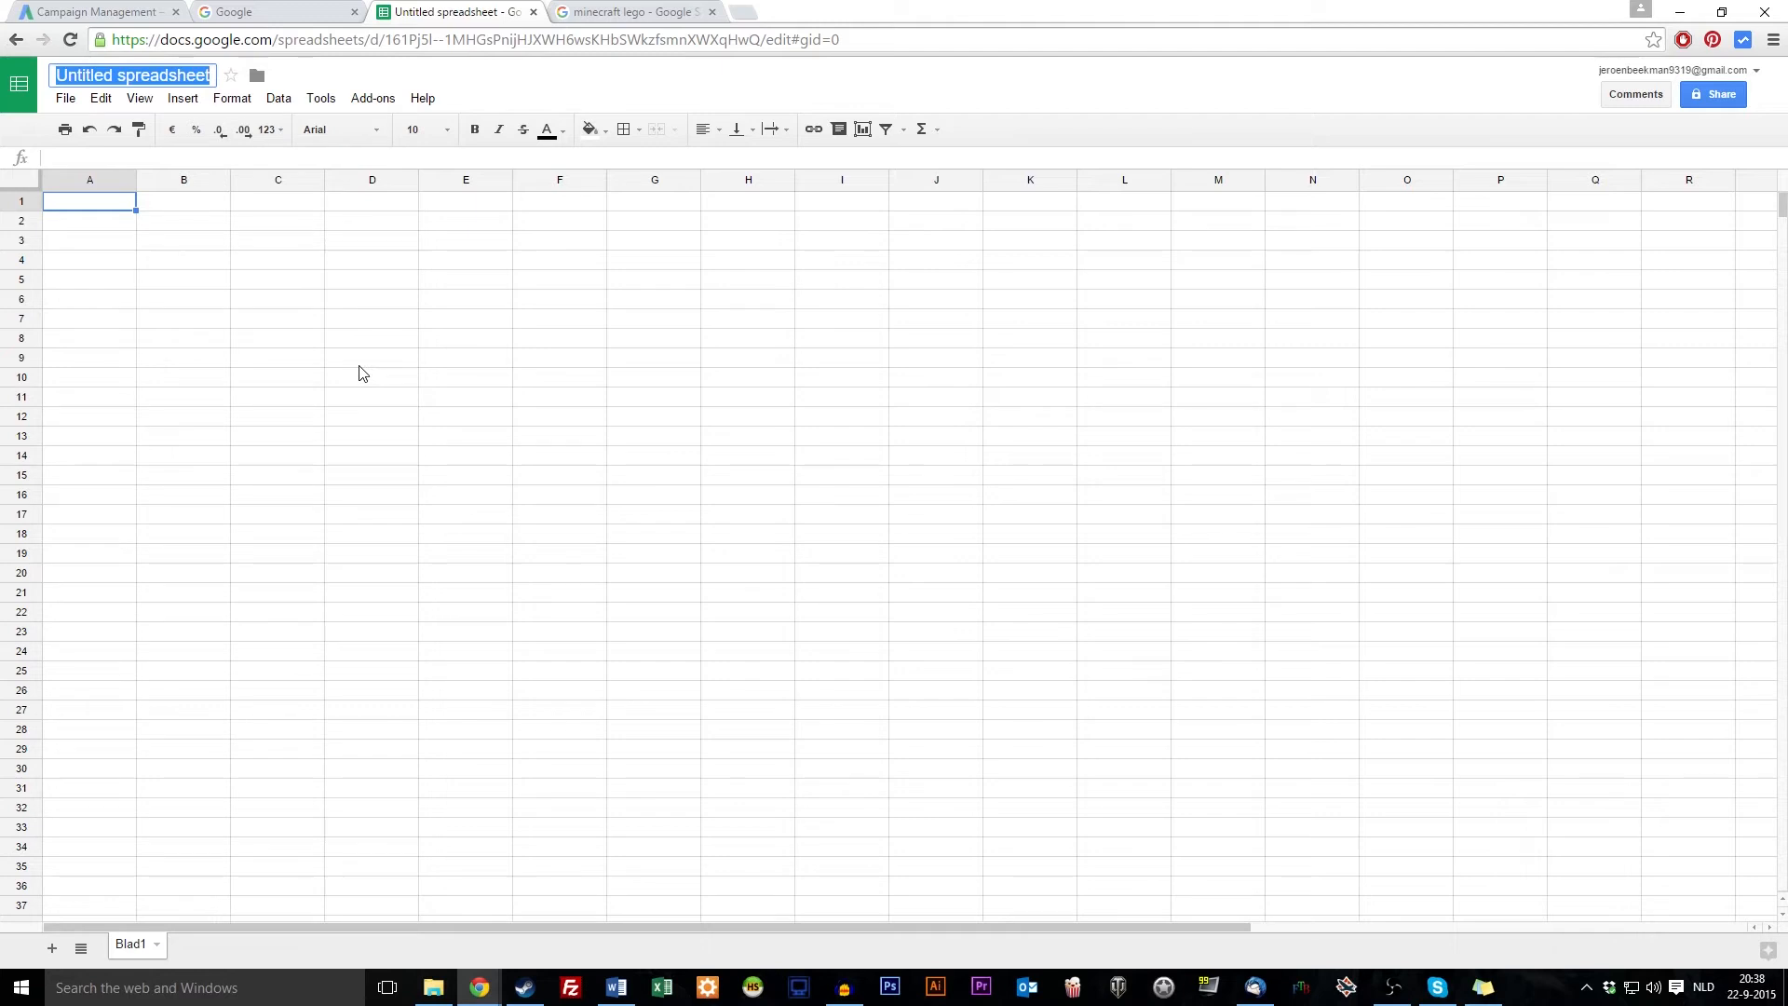
text(M)
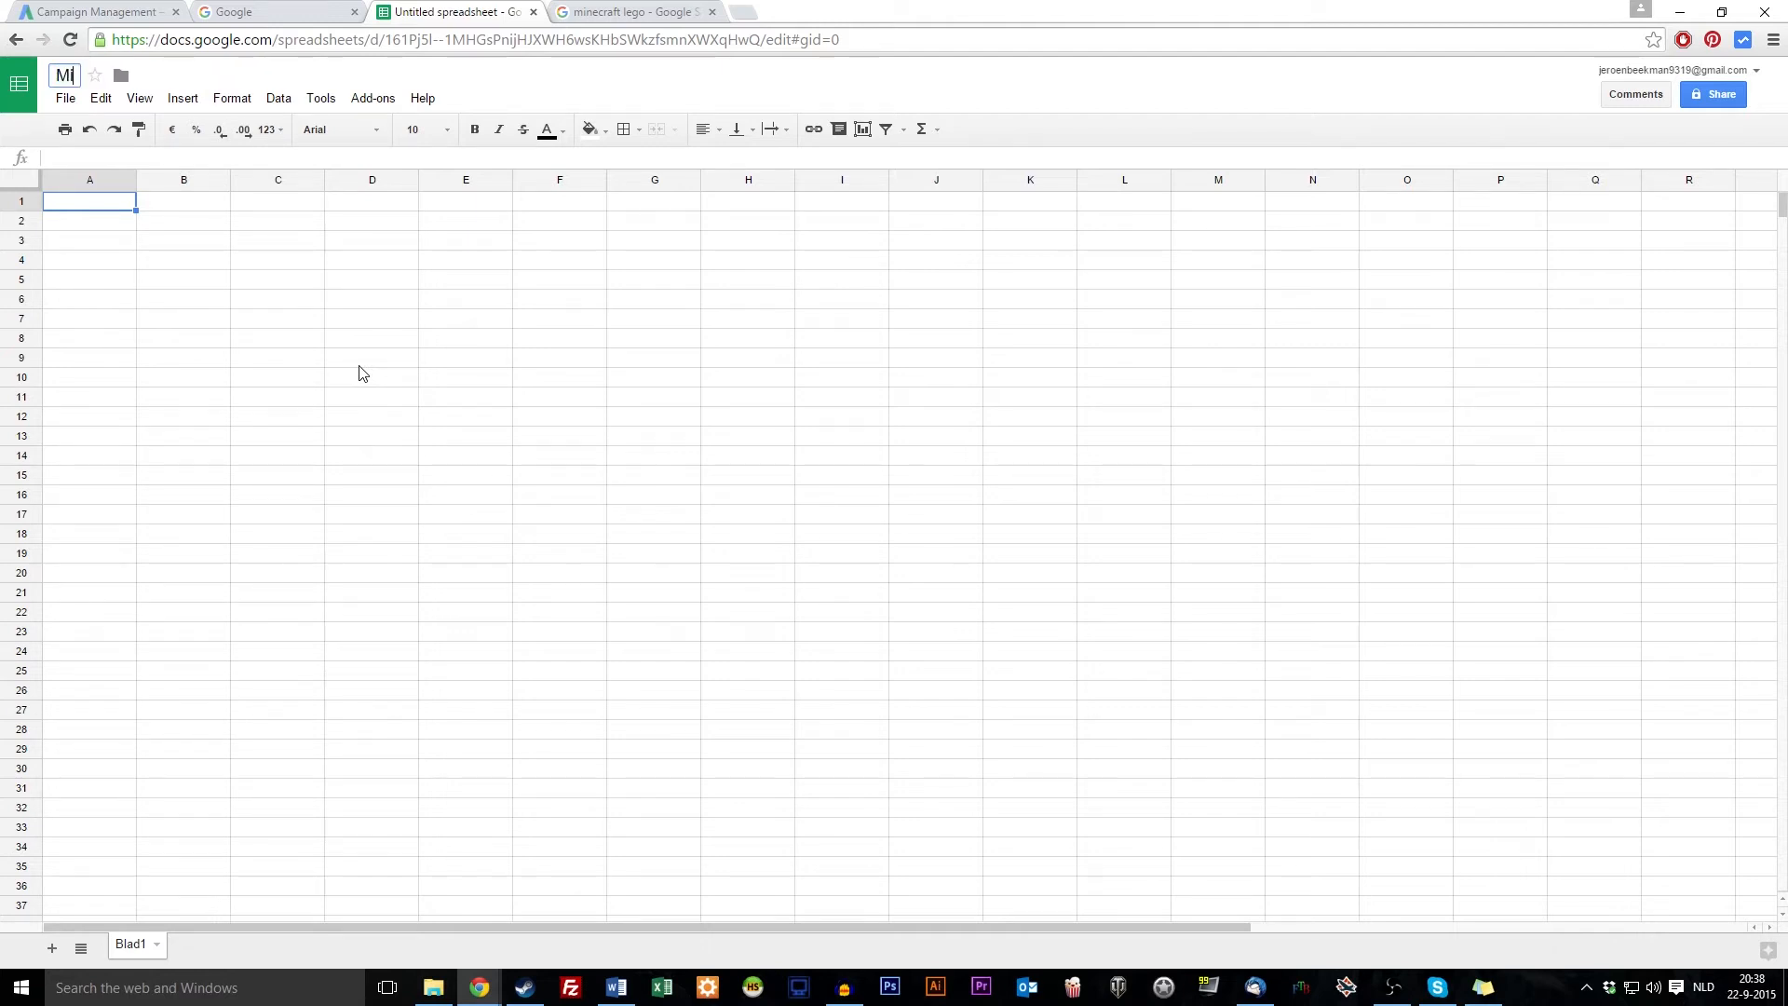
text(inecraft Lego Keyword Re)
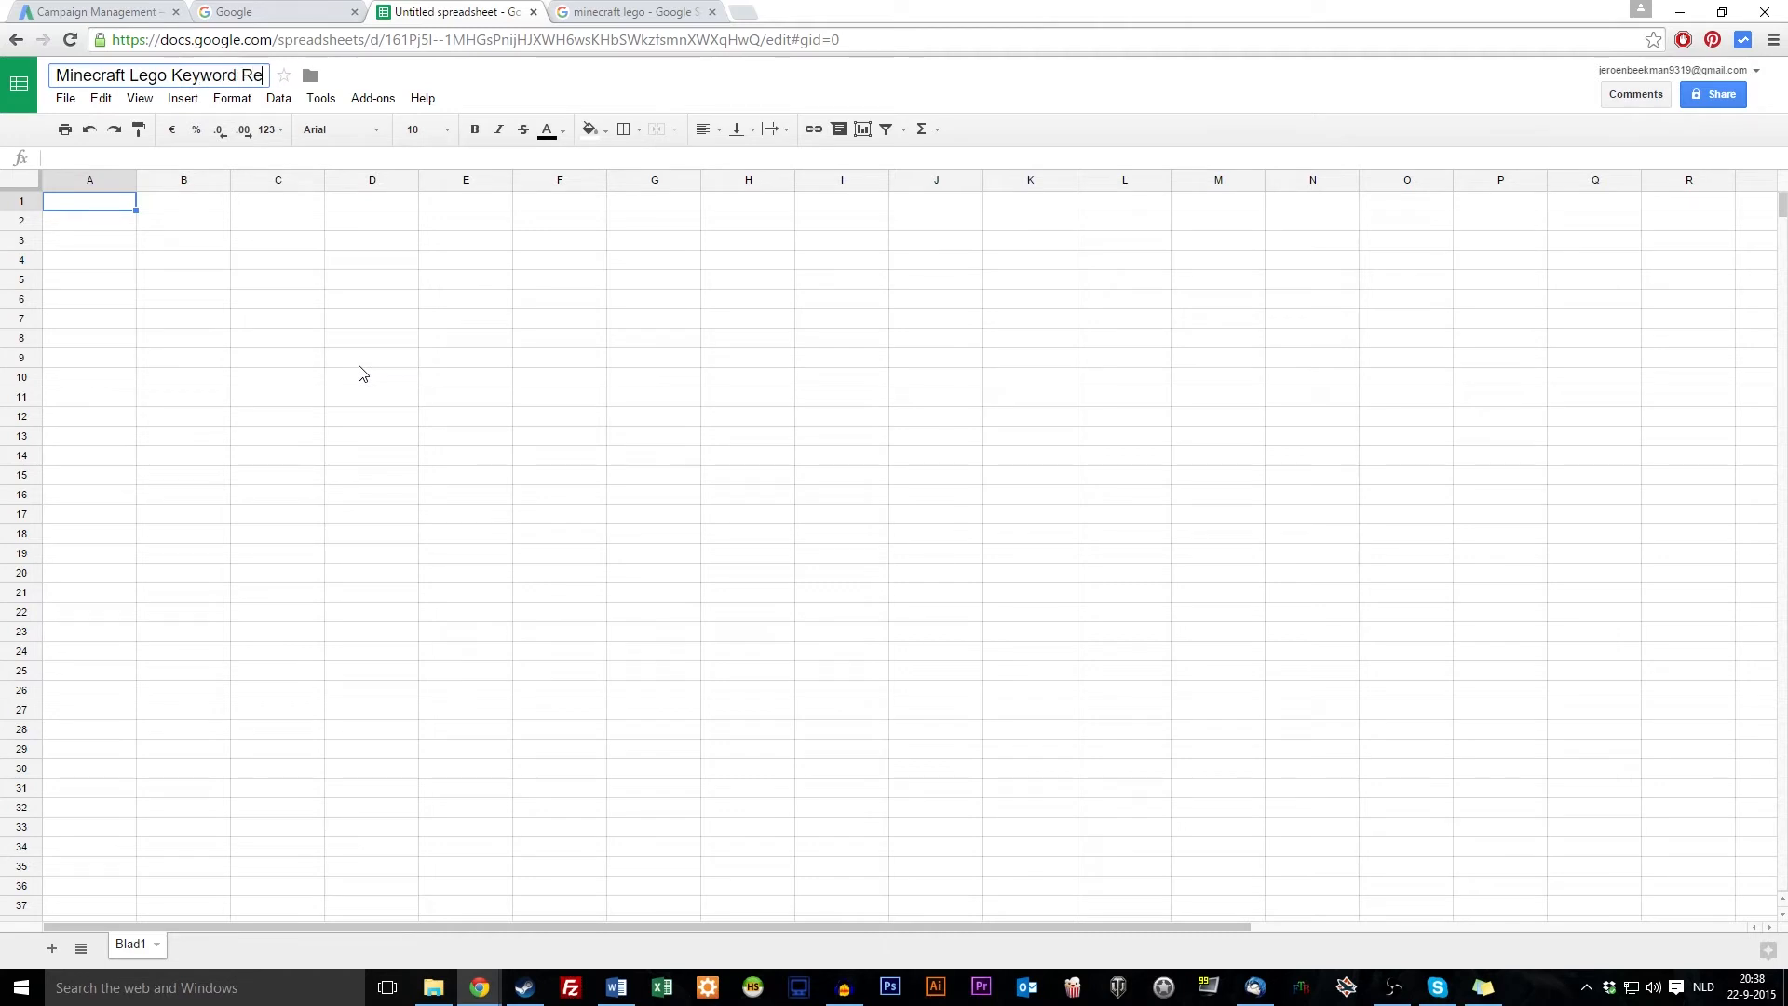
text(search)
click(364, 453)
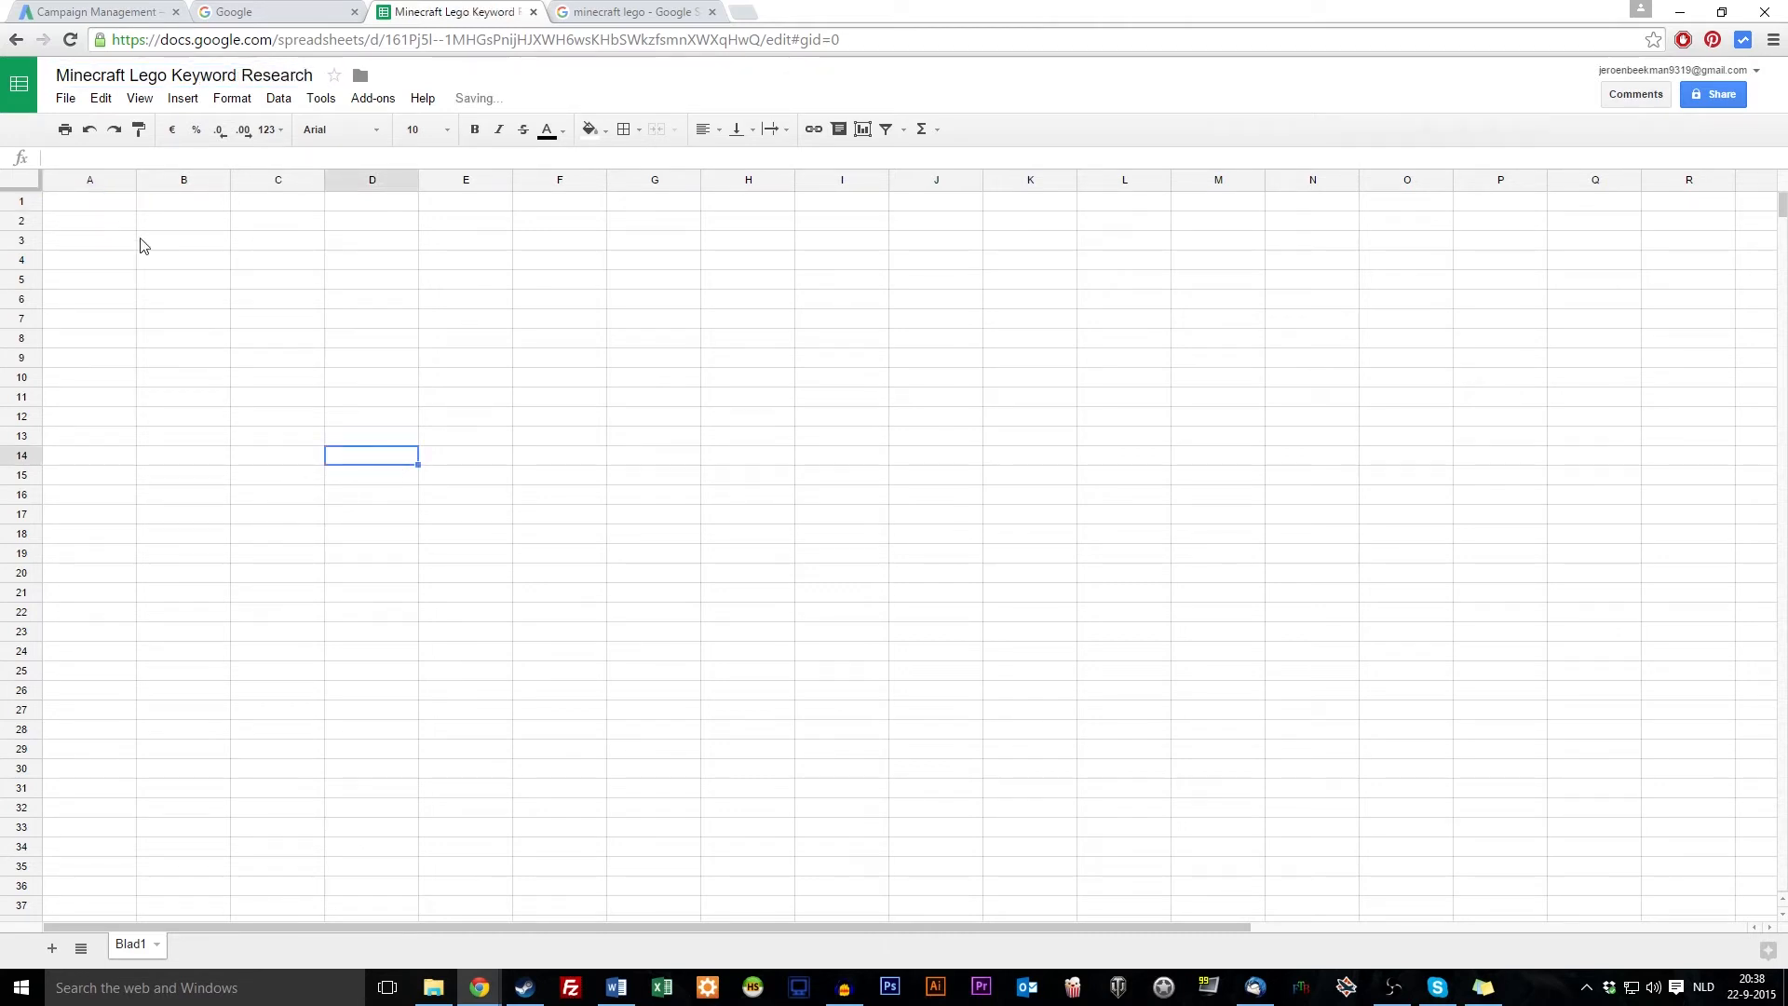
Enter headers Keywords, Search volume and Competition volume in C4:E4, widening column E
click(82, 202)
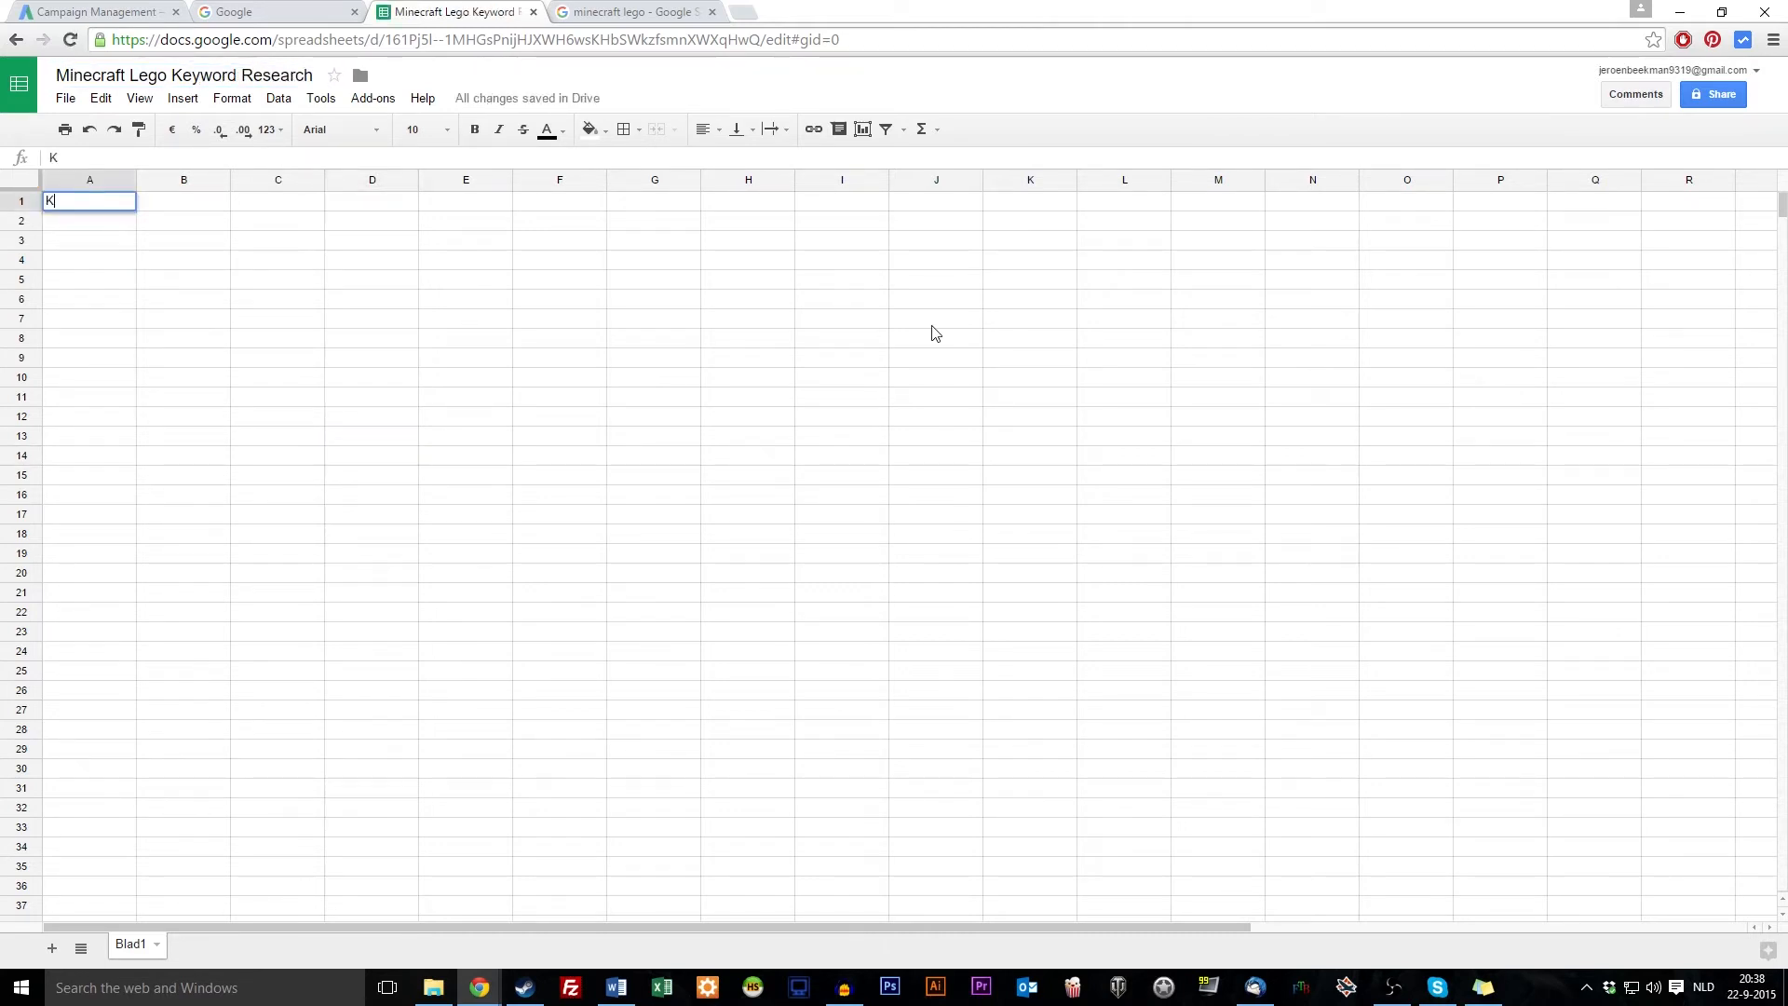
click(290, 264)
text(Keyword)
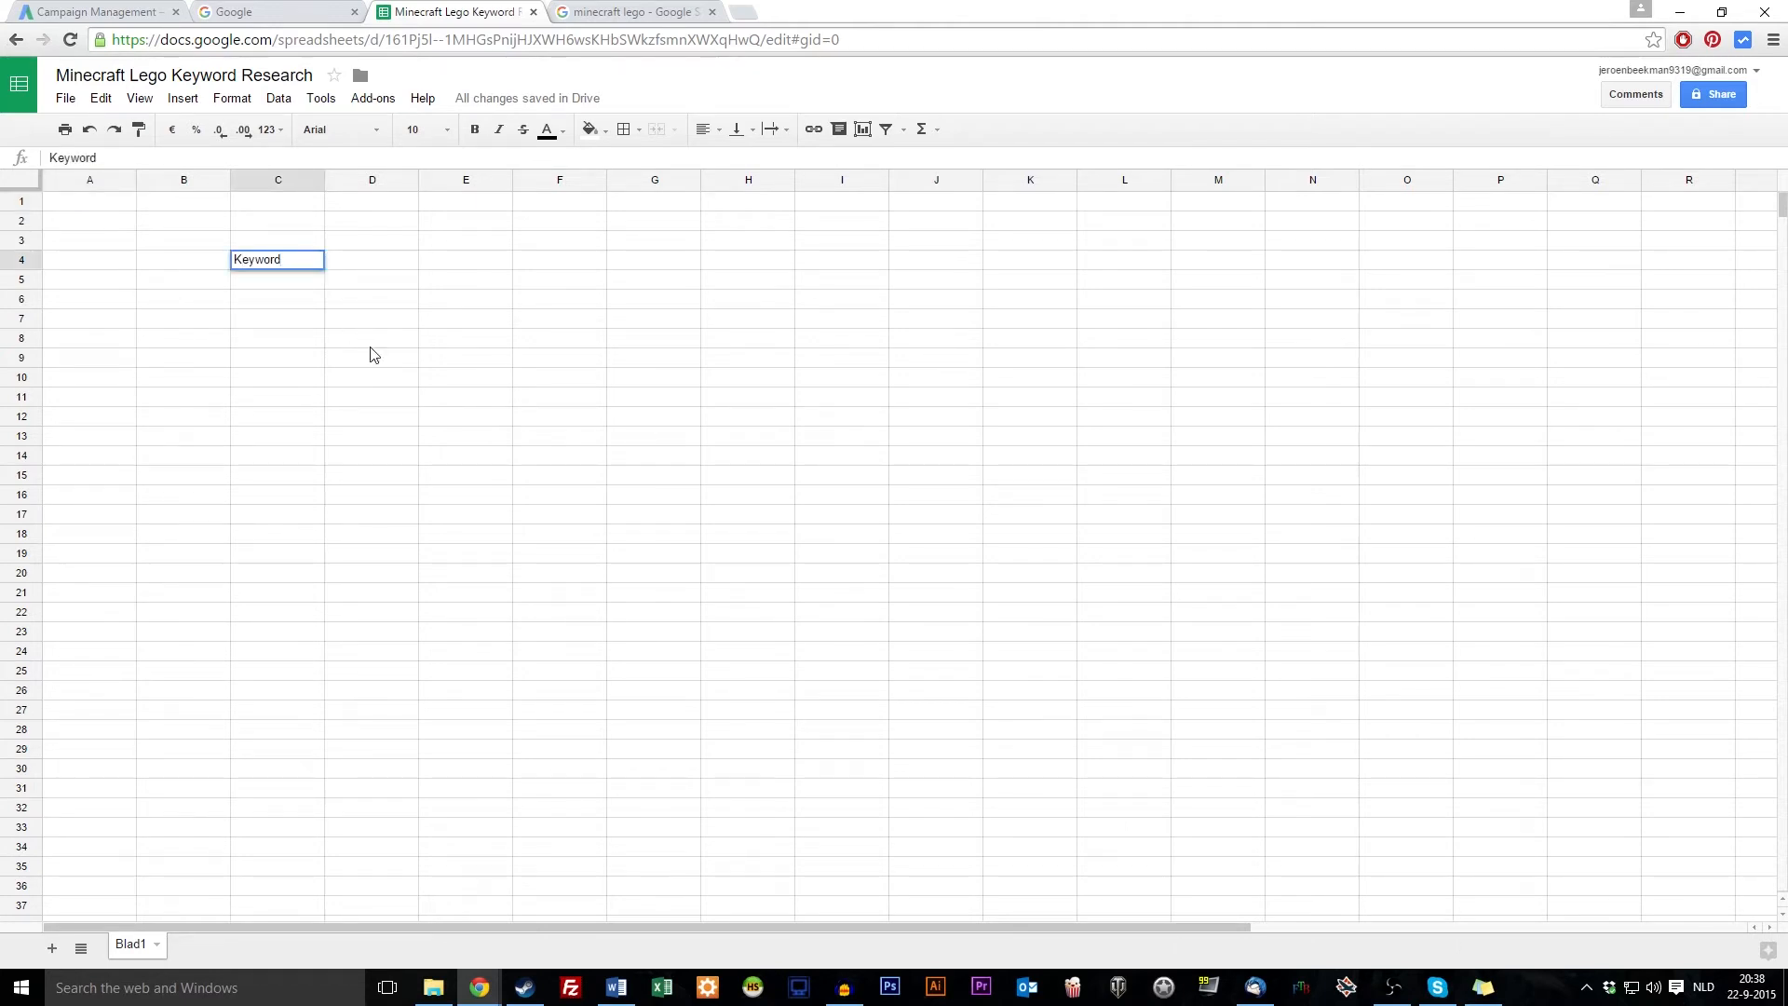
text(s)
click(370, 344)
click(380, 265)
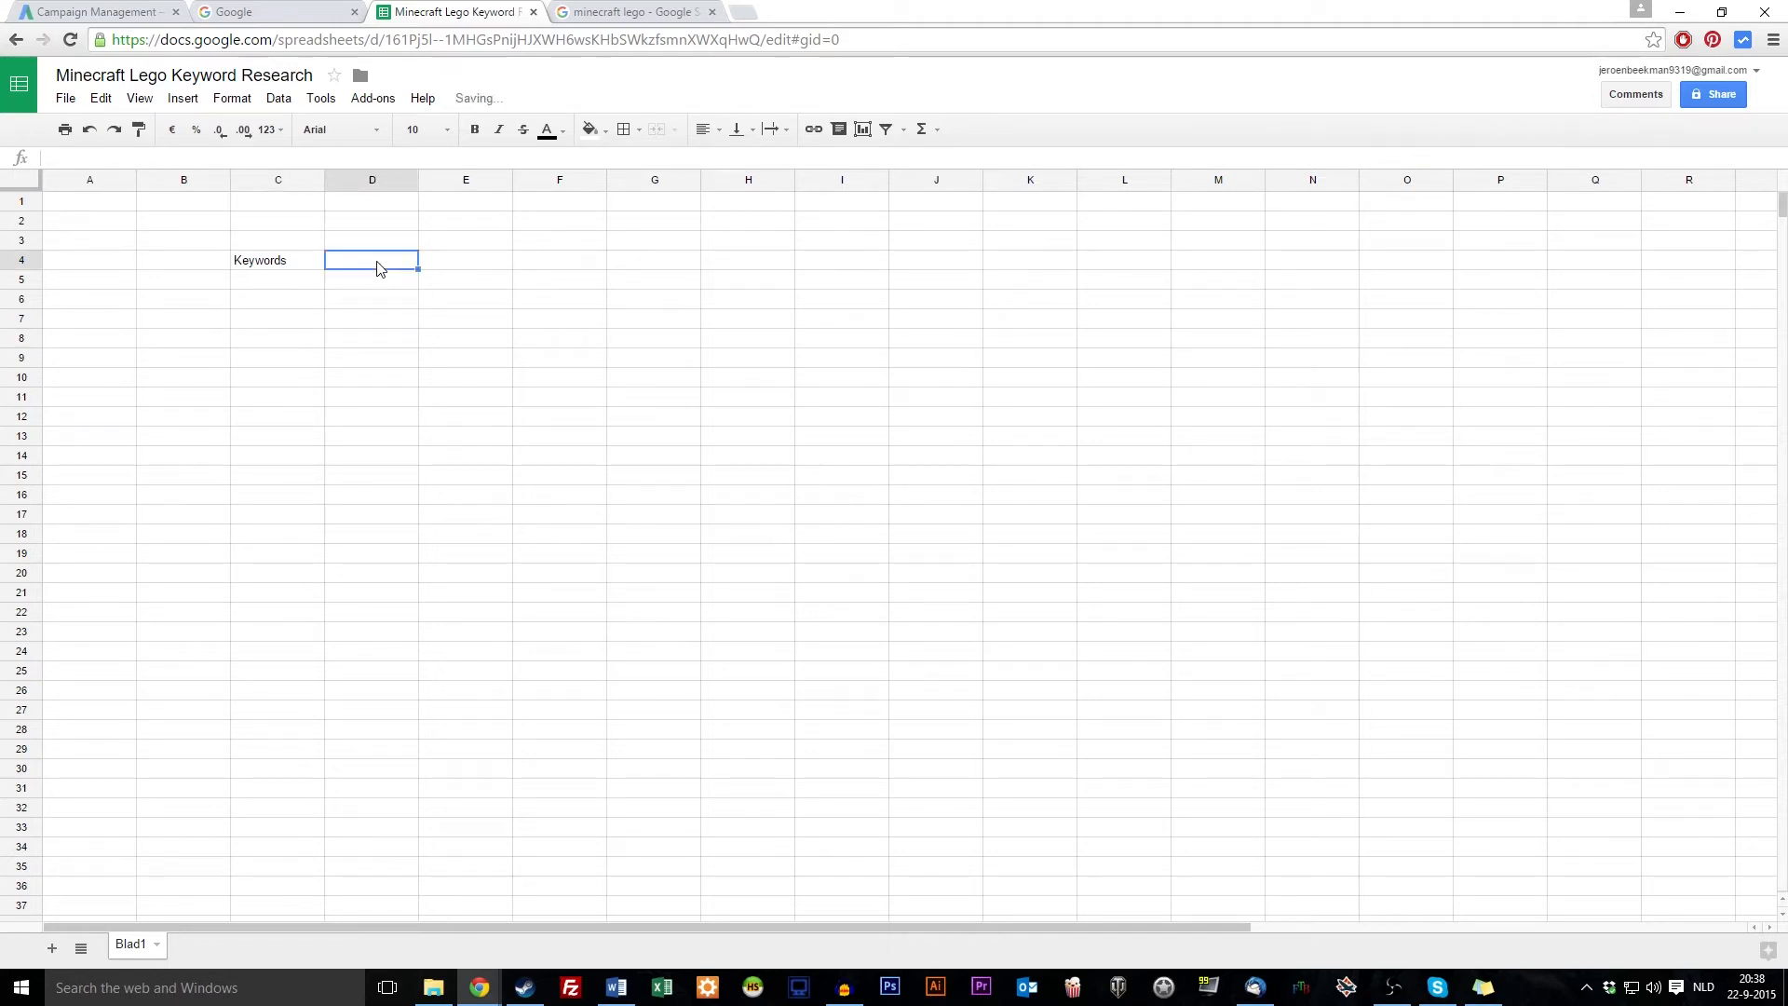
text(Search )
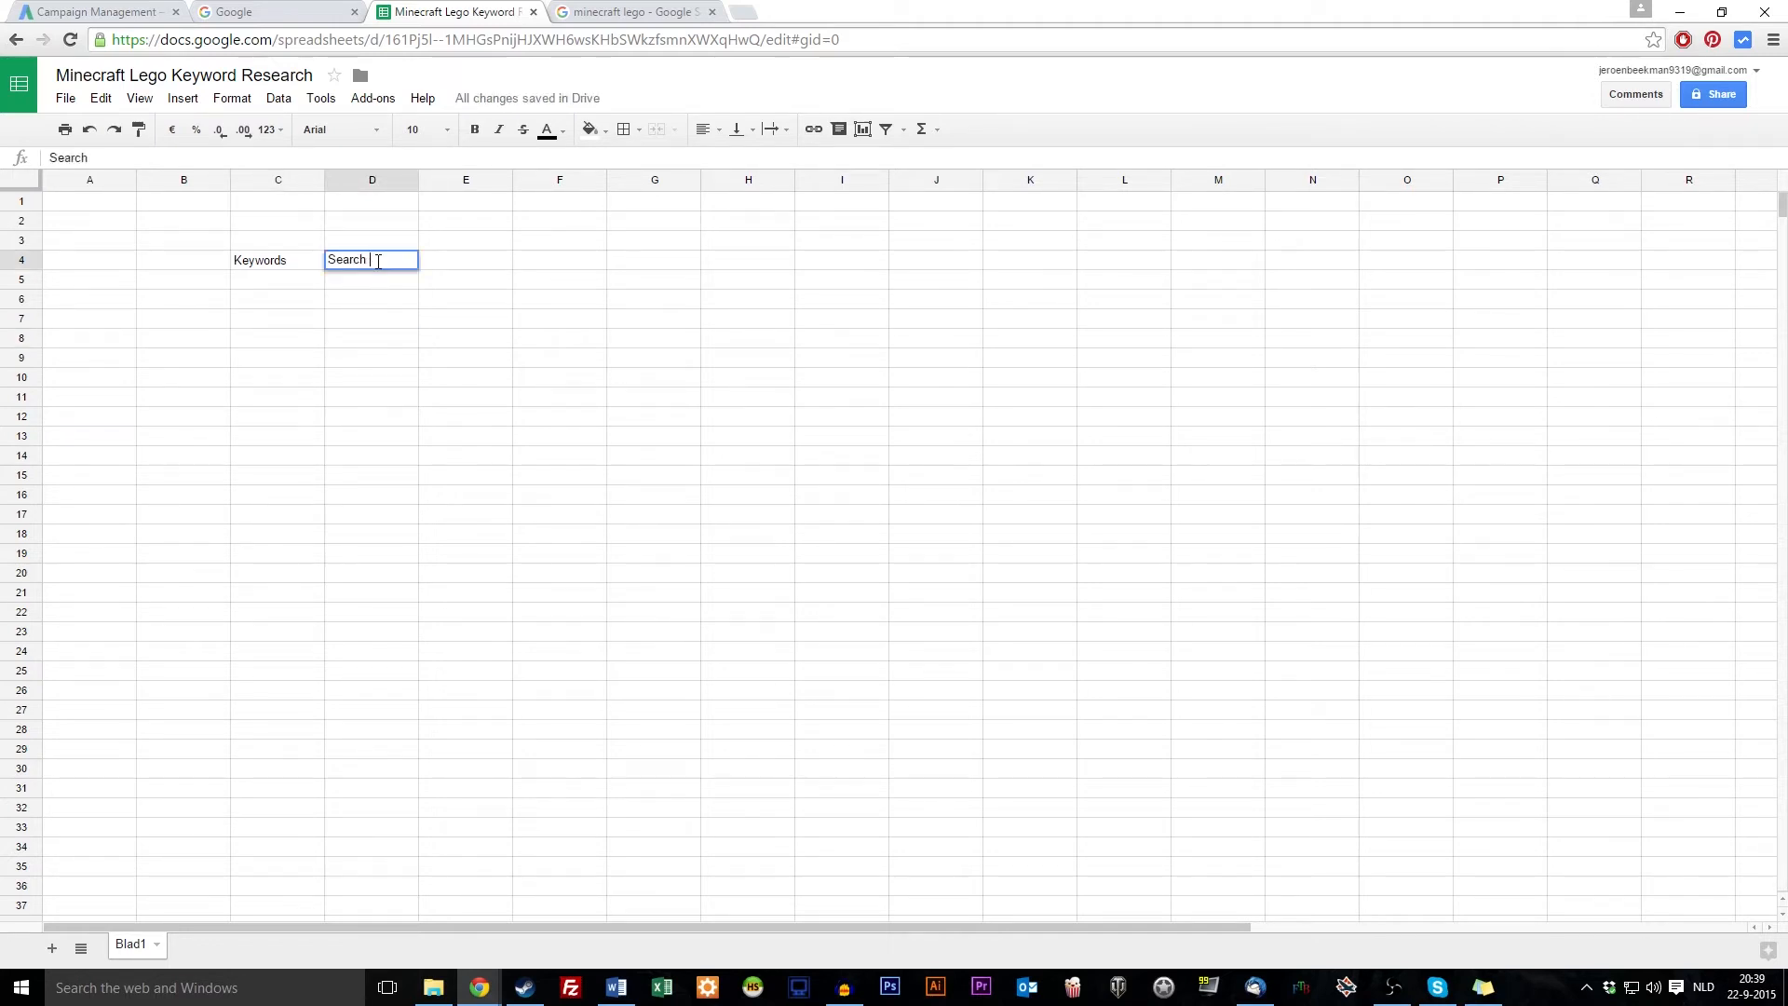
text(volume)
key(Tab)
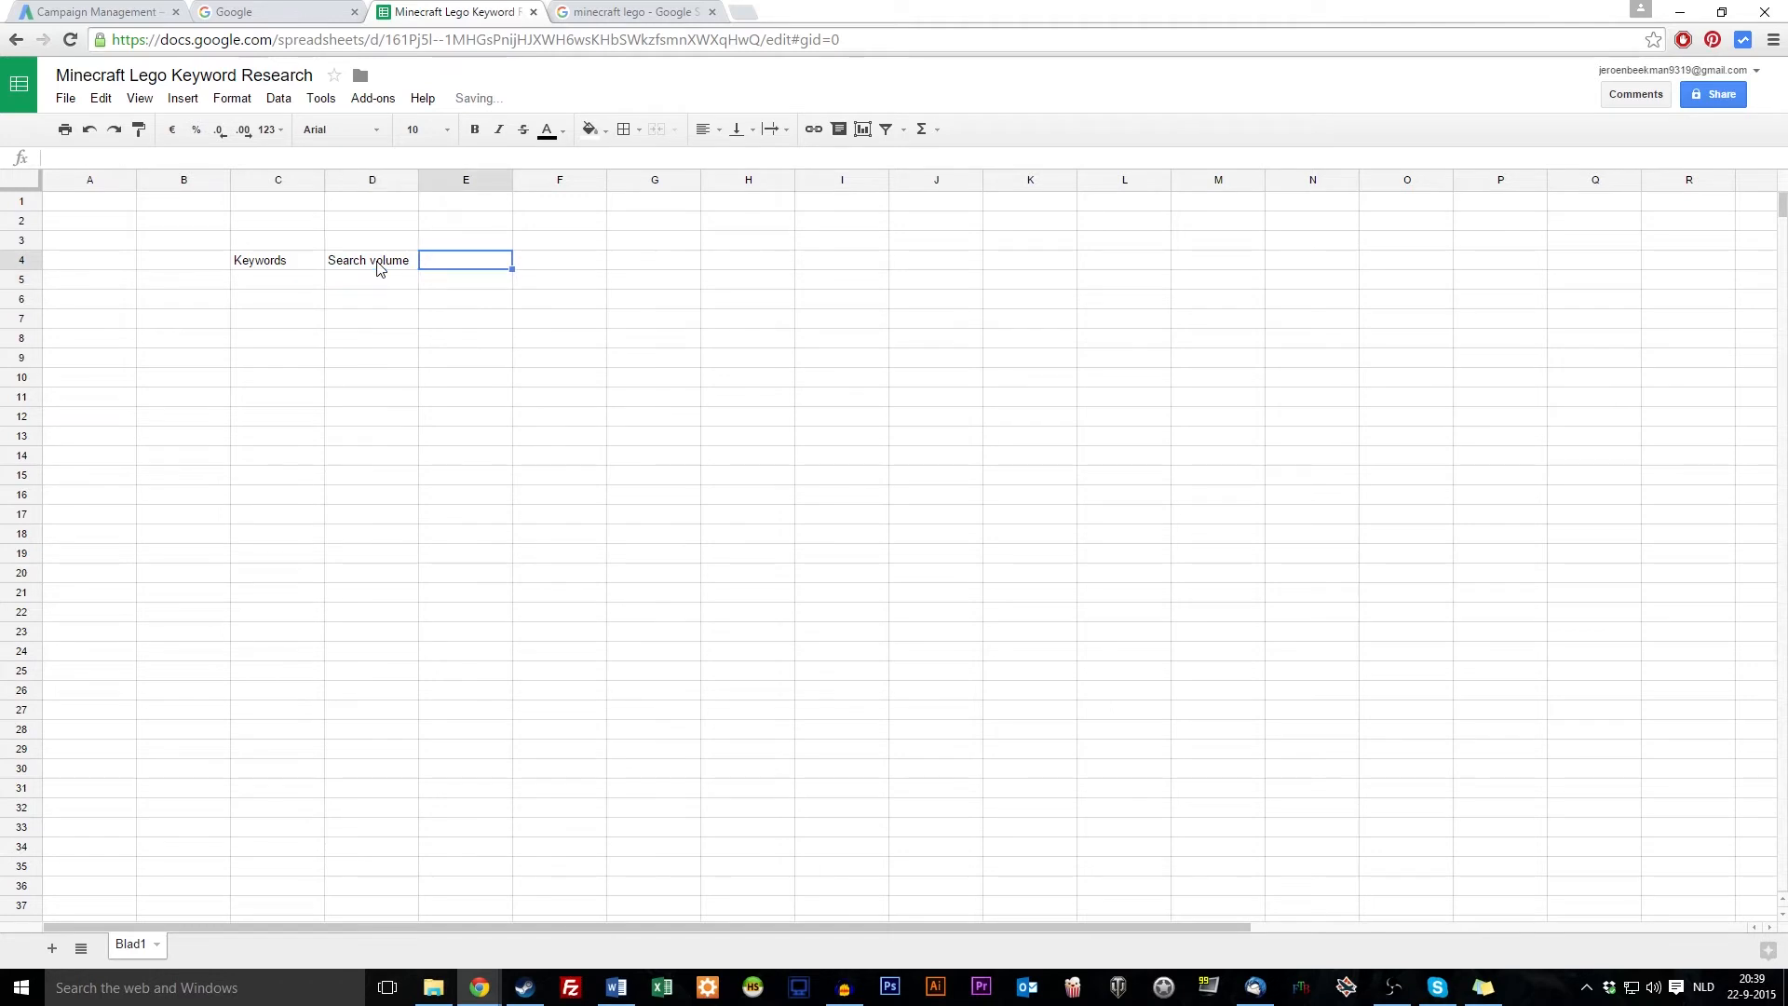
text(Con)
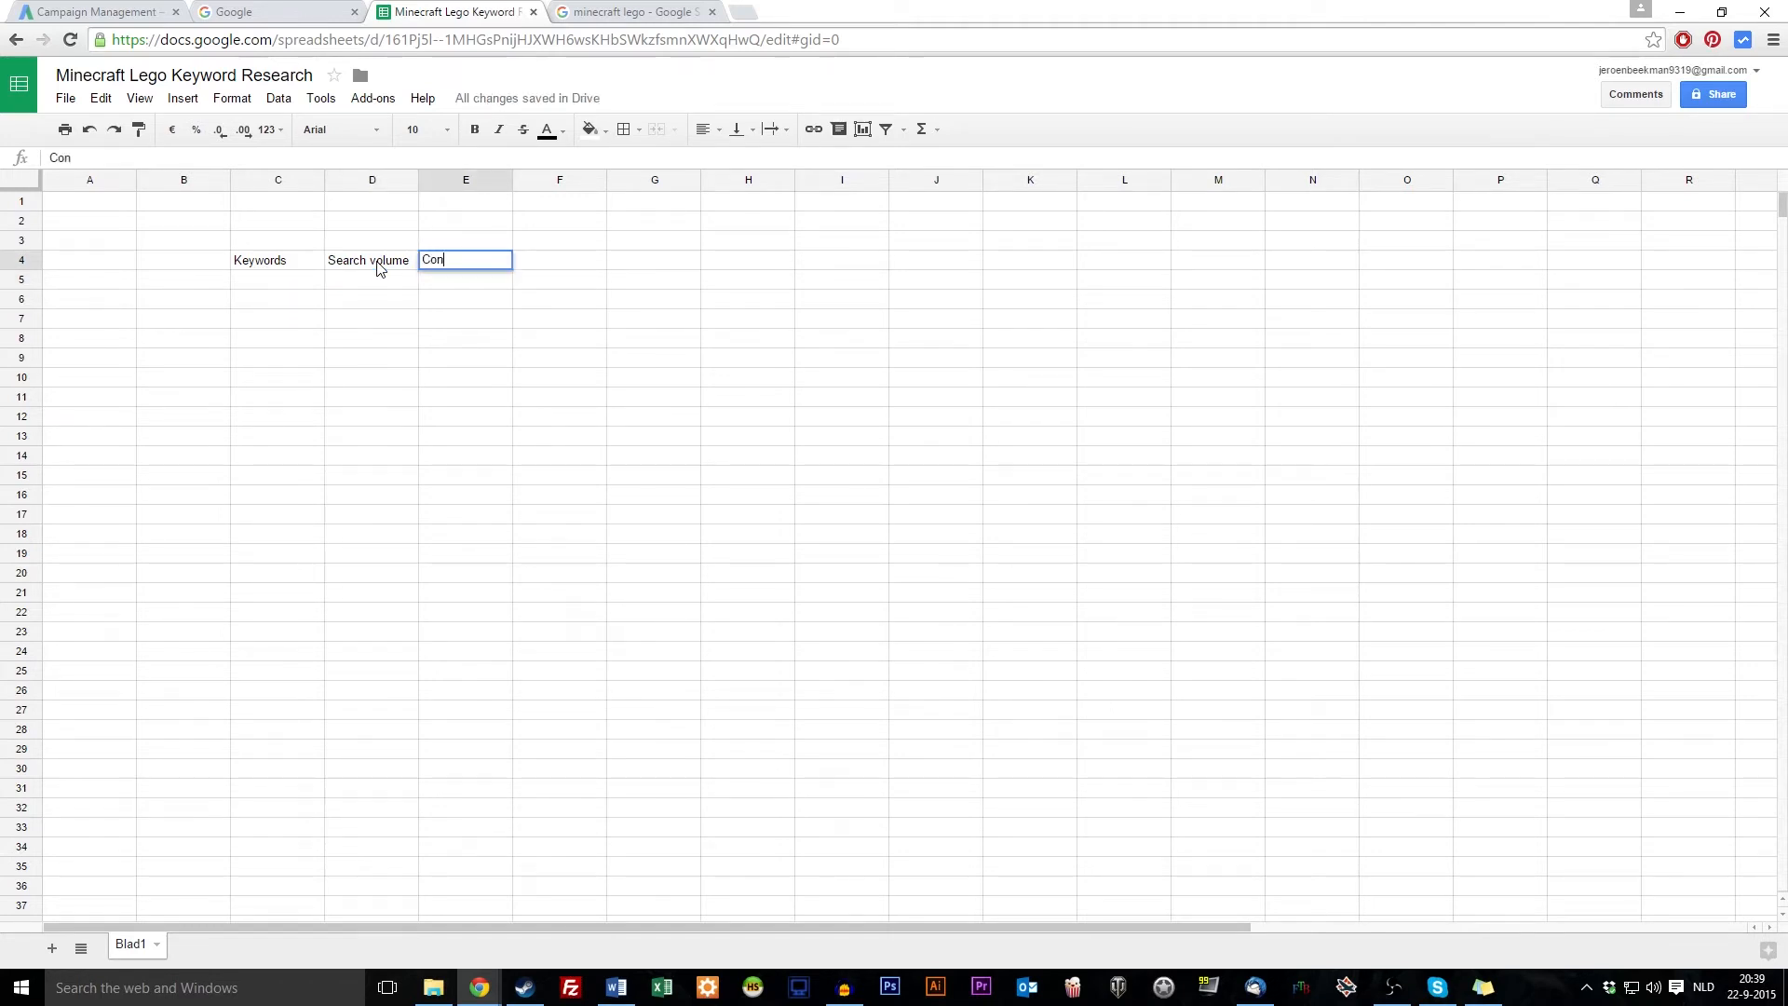
key(BackSpace)
key(BackSpace)
text(ompetition volume)
key(Return)
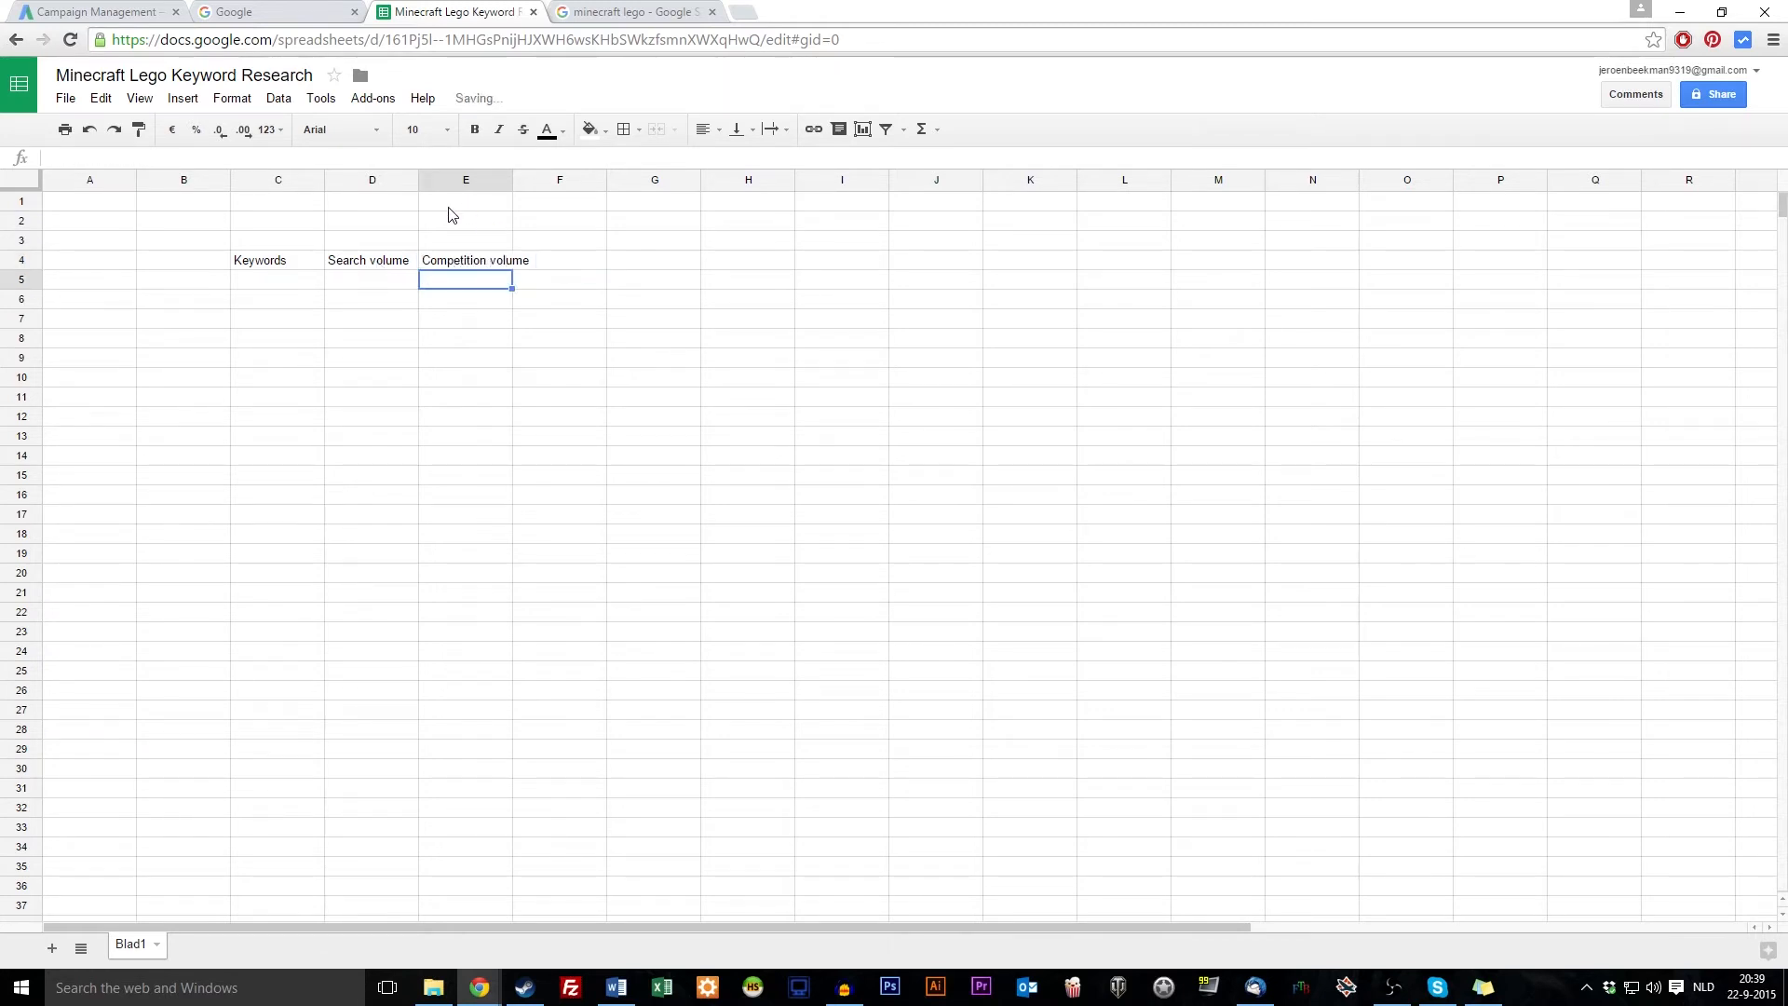
drag(512, 180, 532, 180)
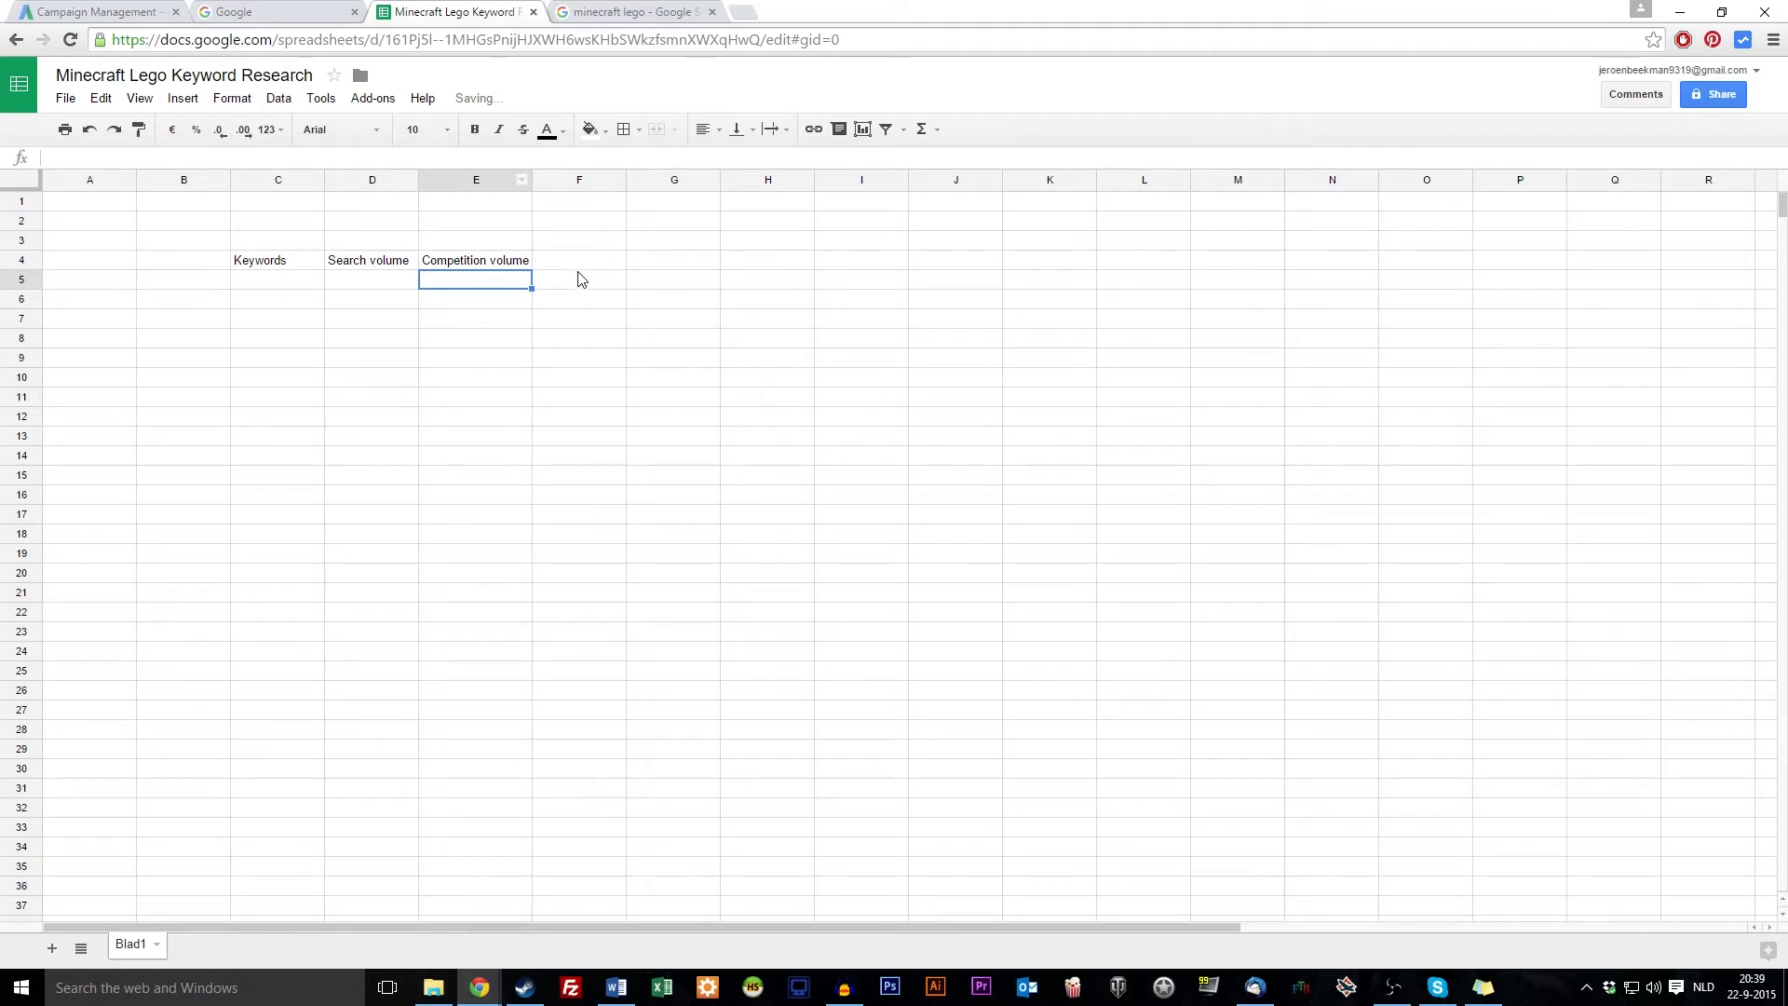
Add the Search Type header in F4 and narrow column F to fit it
click(579, 265)
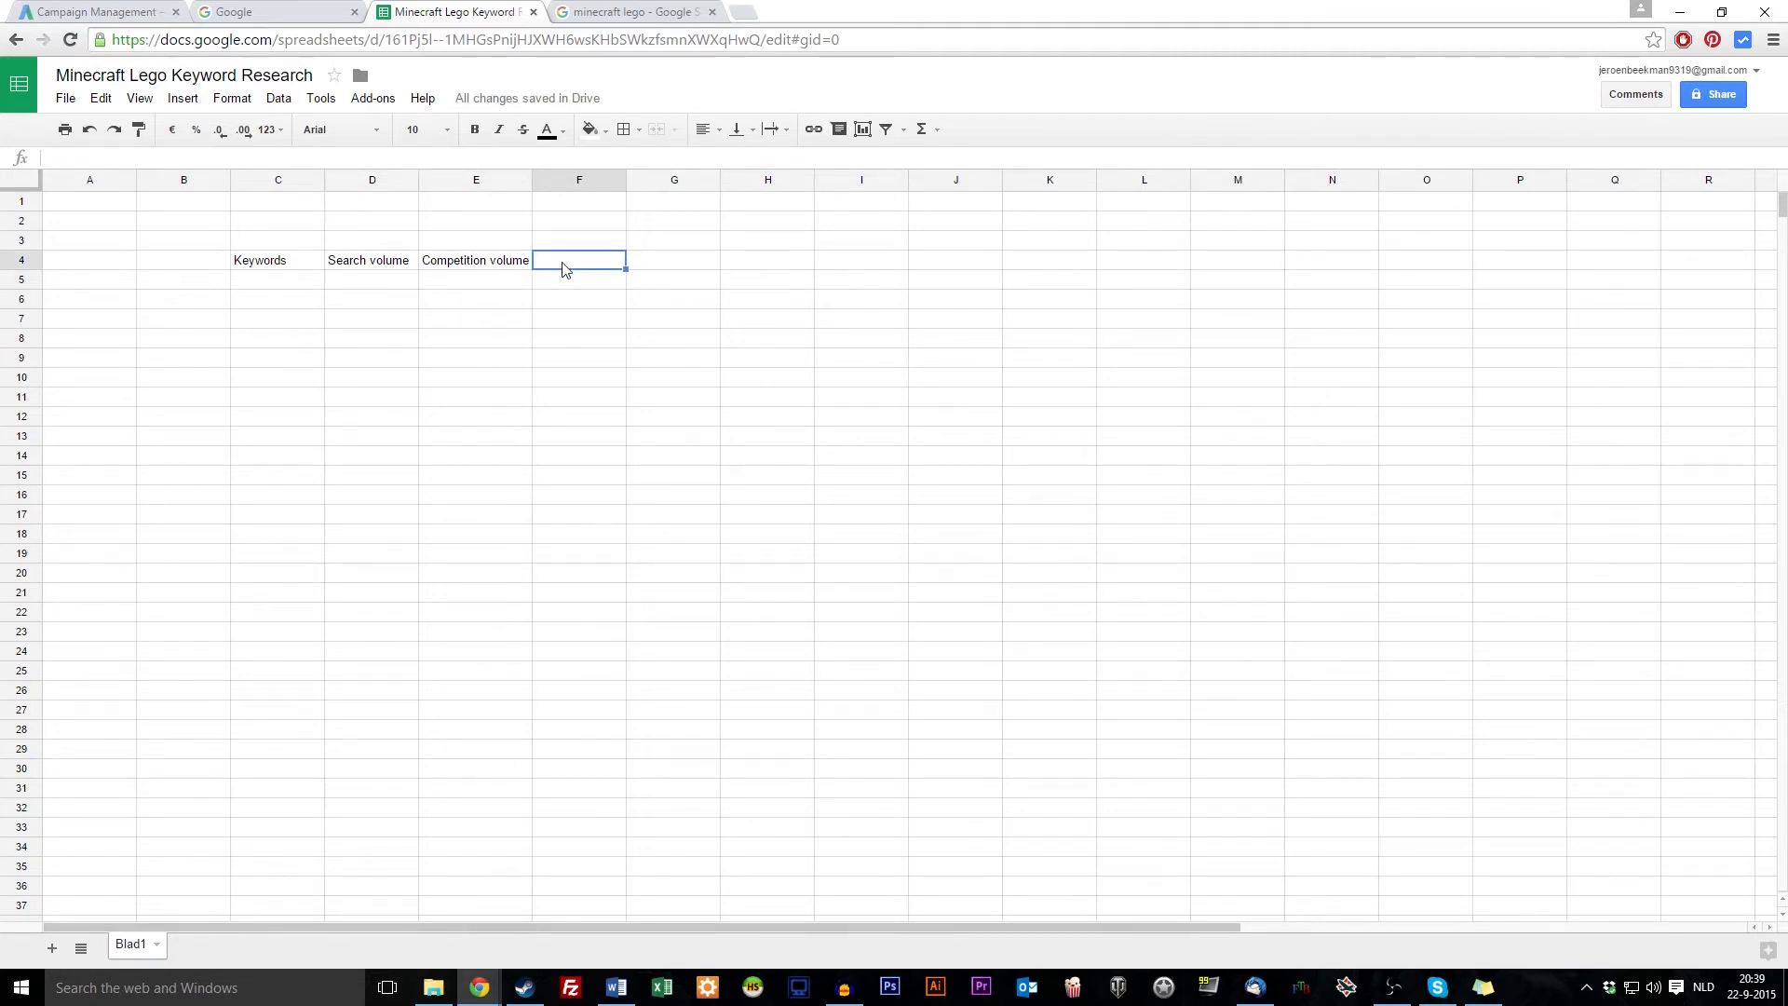
text(Search Type)
key(Return)
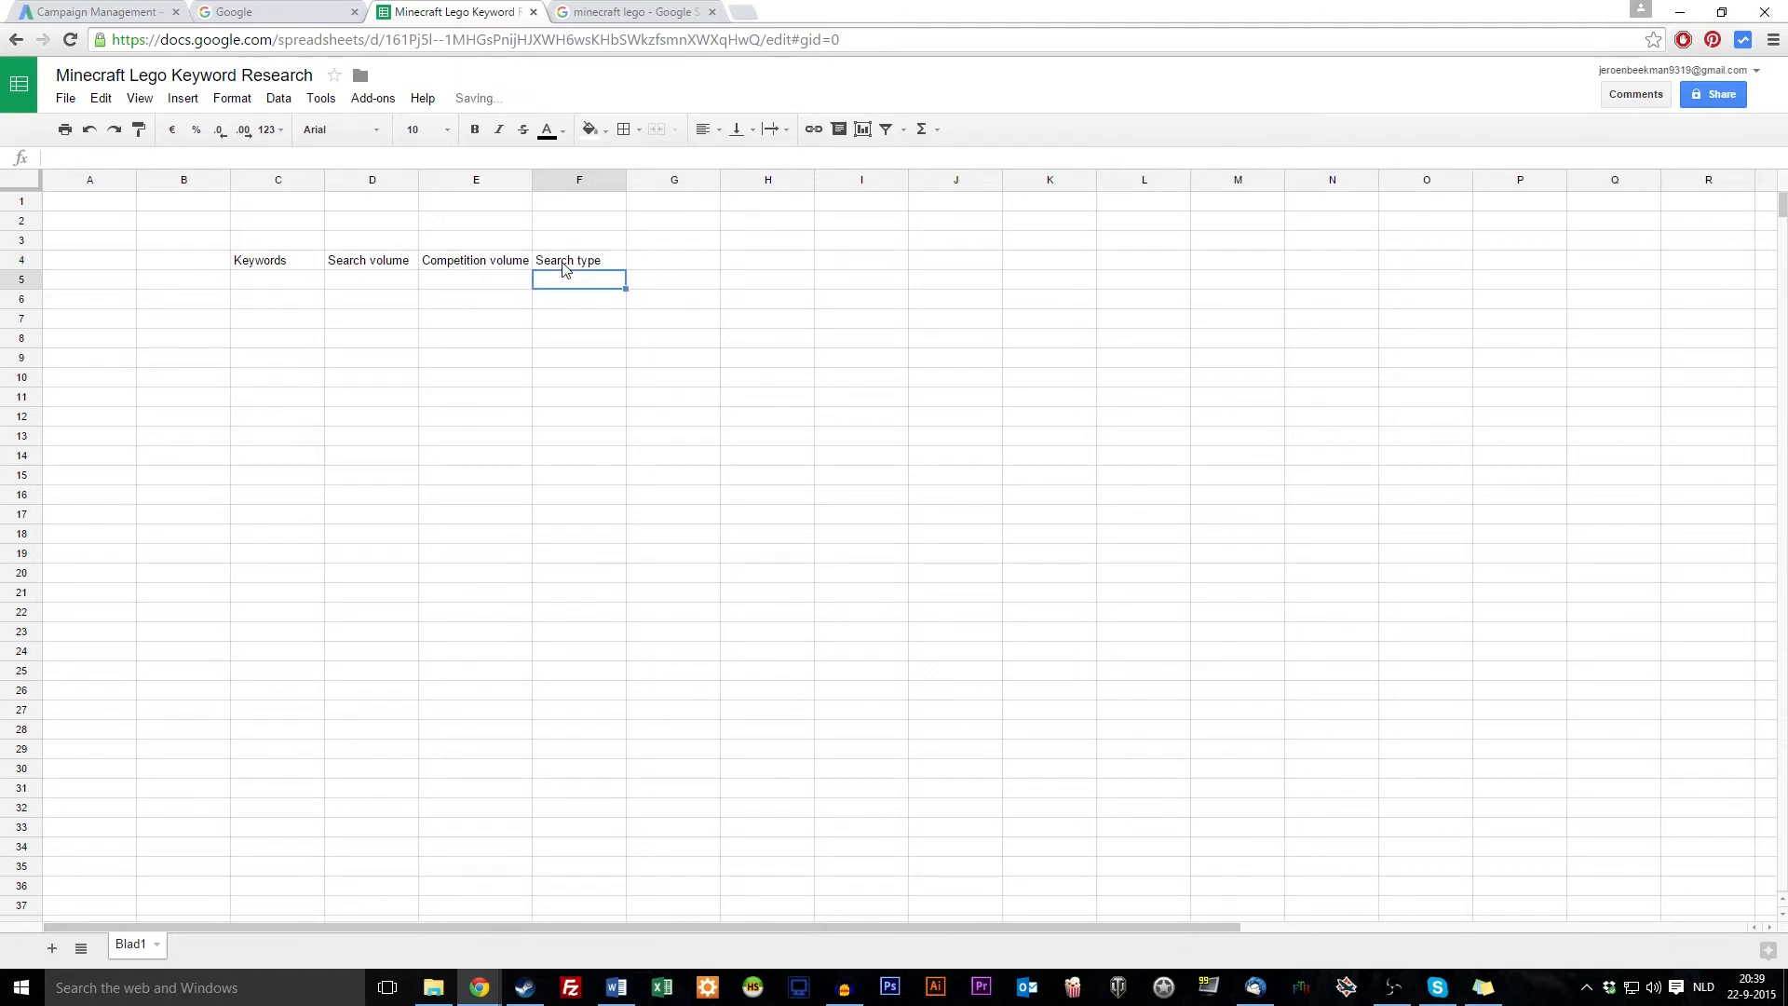
click(564, 264)
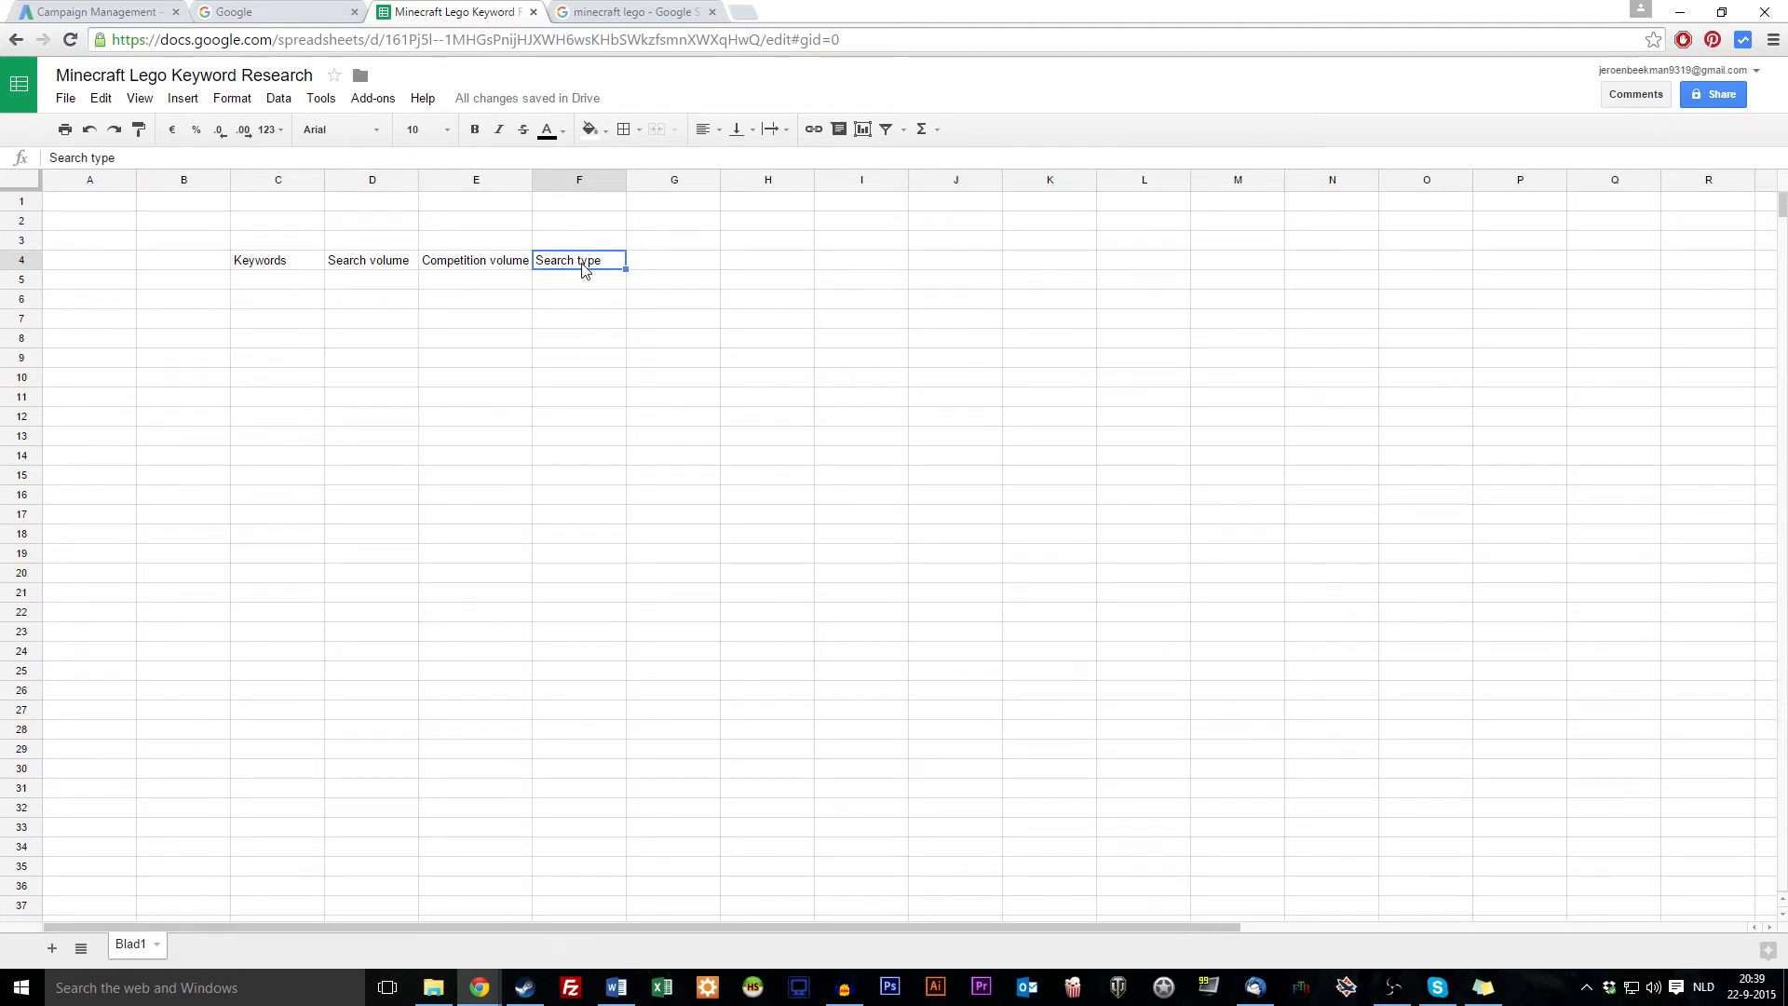
click(655, 265)
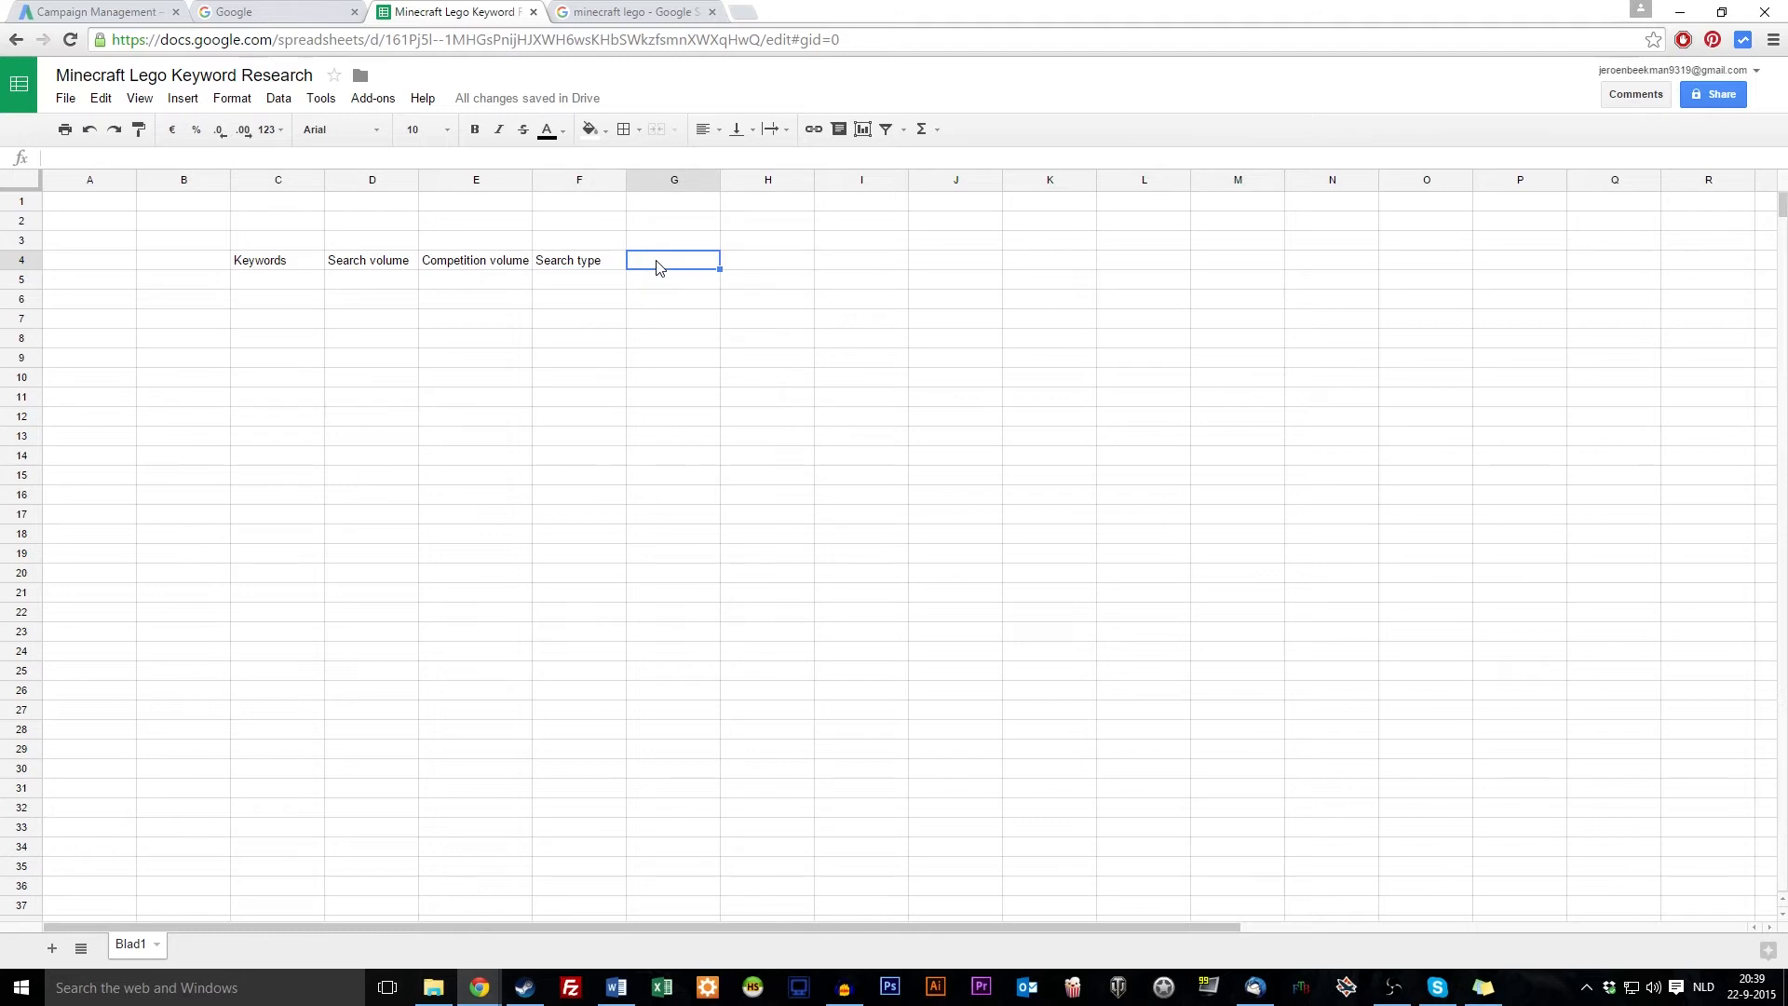
drag(626, 179, 603, 179)
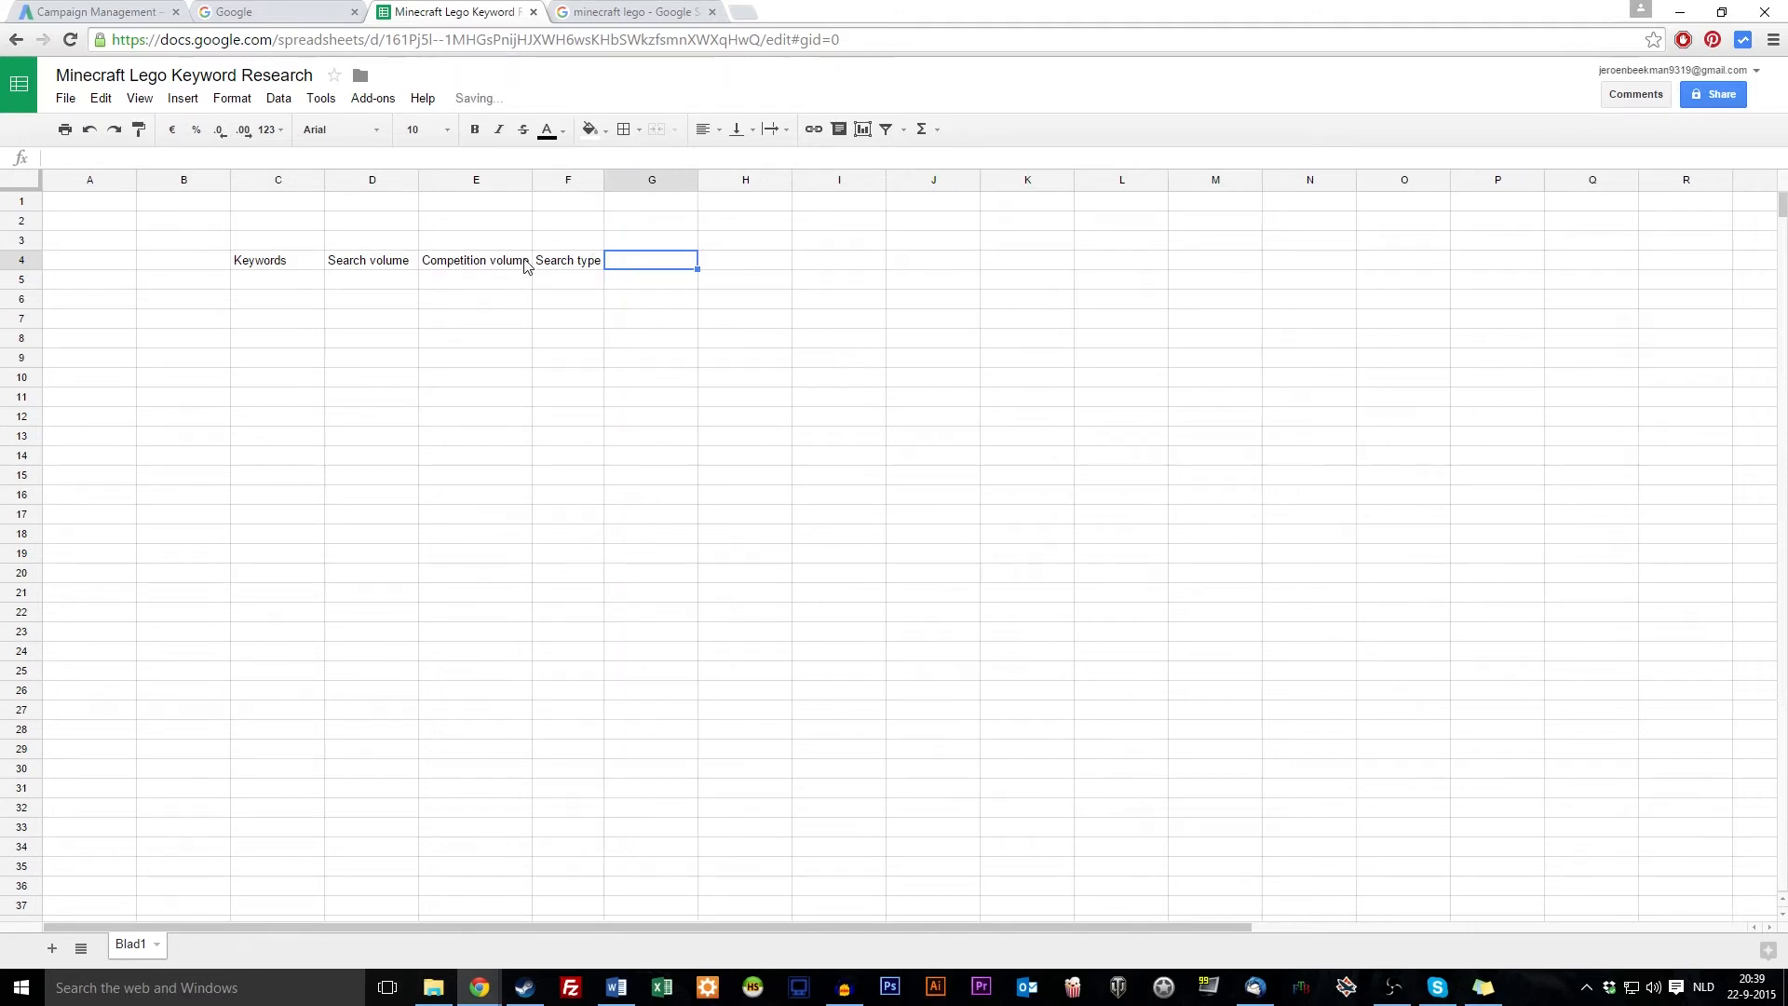
drag(270, 262, 569, 263)
drag(278, 279, 280, 633)
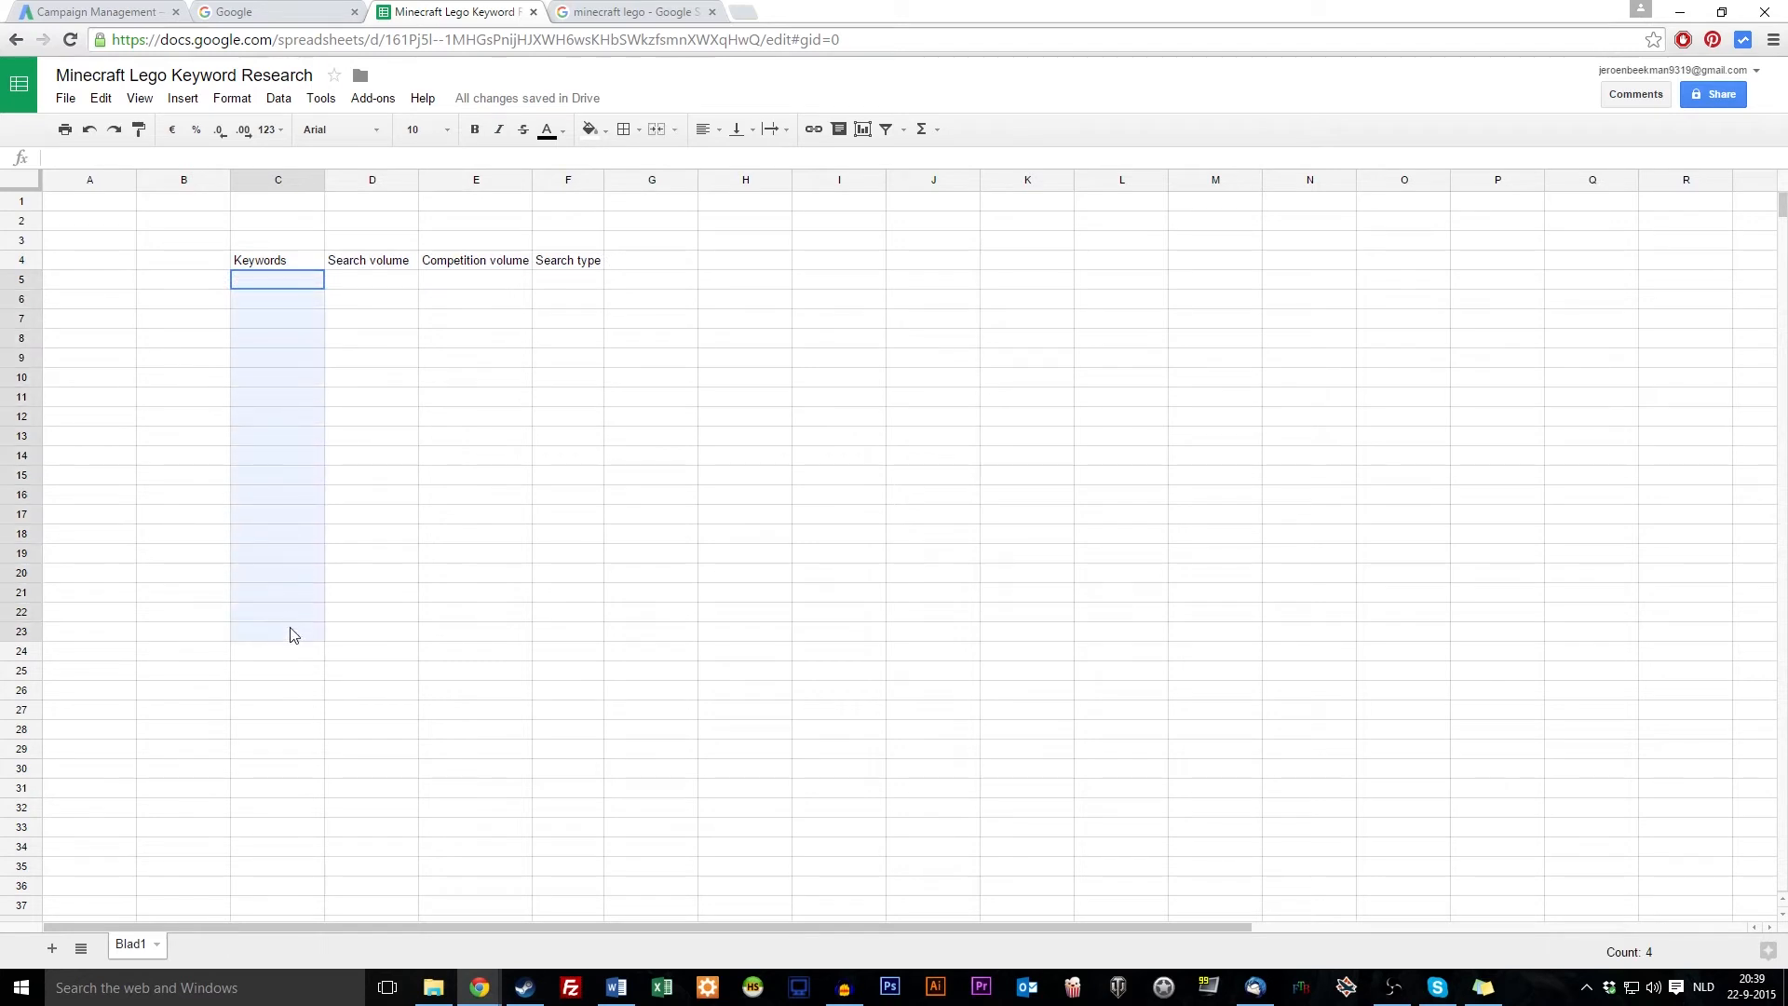
click(299, 290)
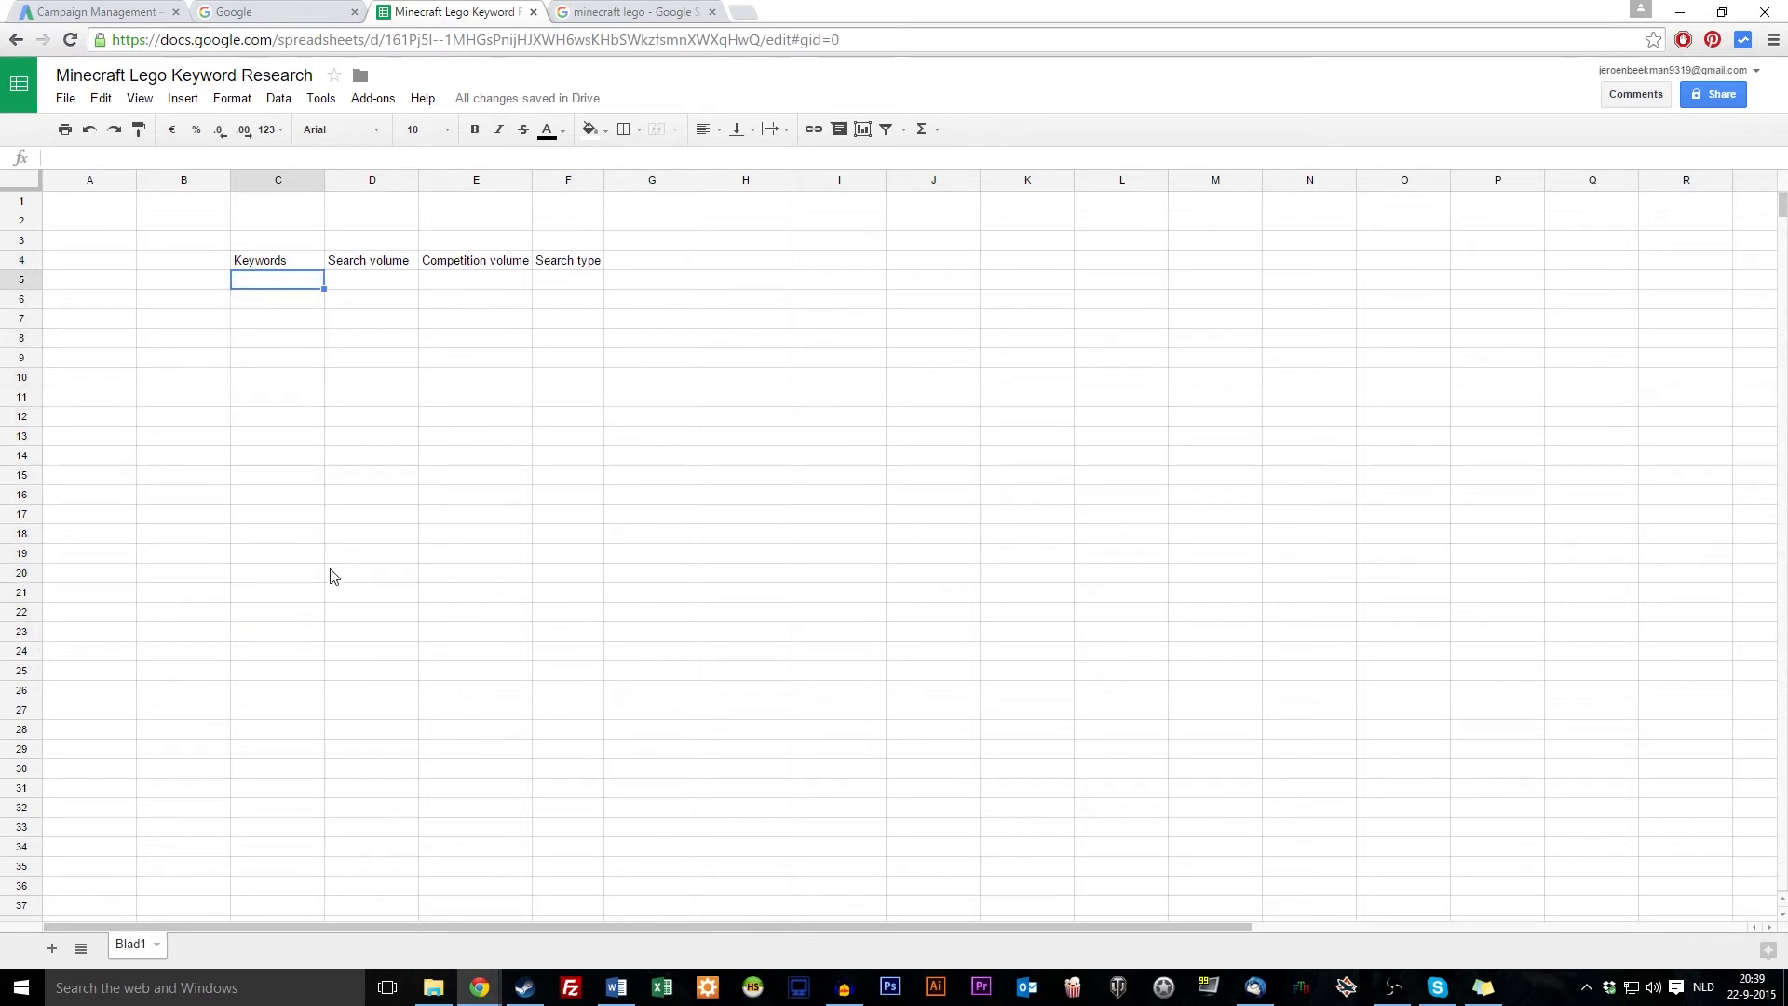
key(alt+Tab)
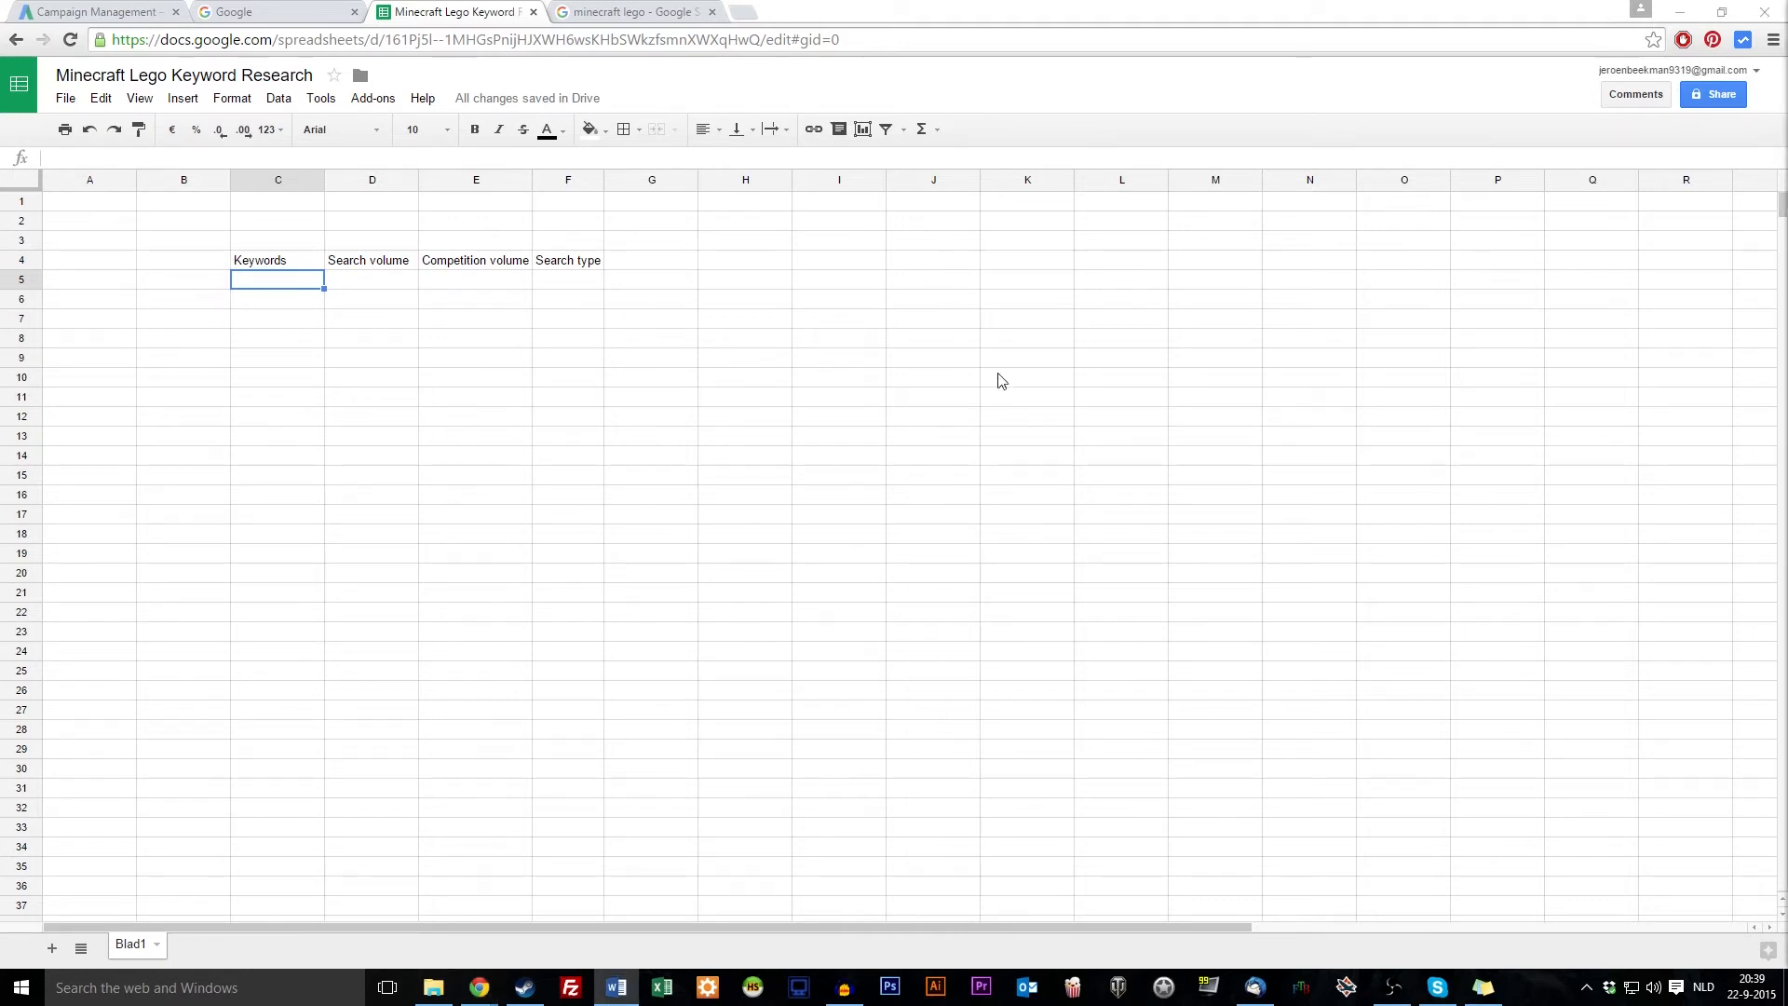
Put 'Case' in M4 and the pasted toy-company brief in M5, text-wrapped, with column M widened
click(1224, 261)
text(Case)
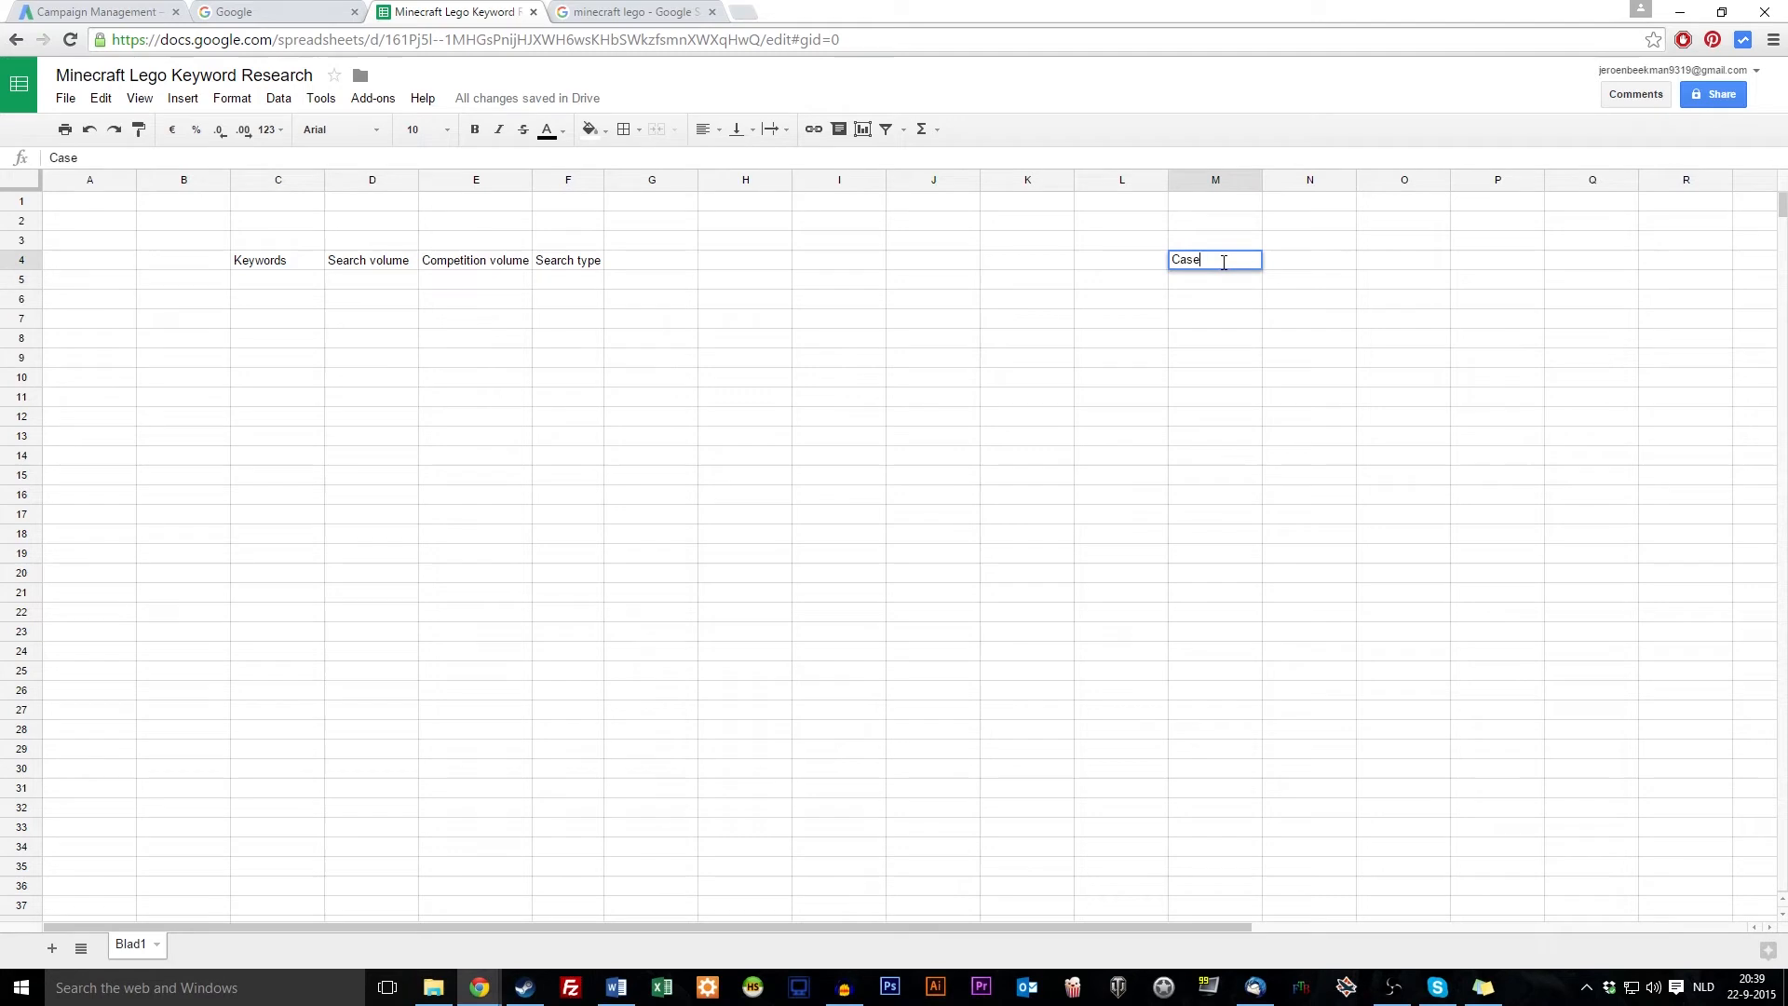
key(Return)
text(o A toy company, trying to sell Lego's to consumers; therefore B2C, attempting to do this online, to generate traffic they need SEO pages about Lego's. Preferably focused around Minecraft Lego's.)
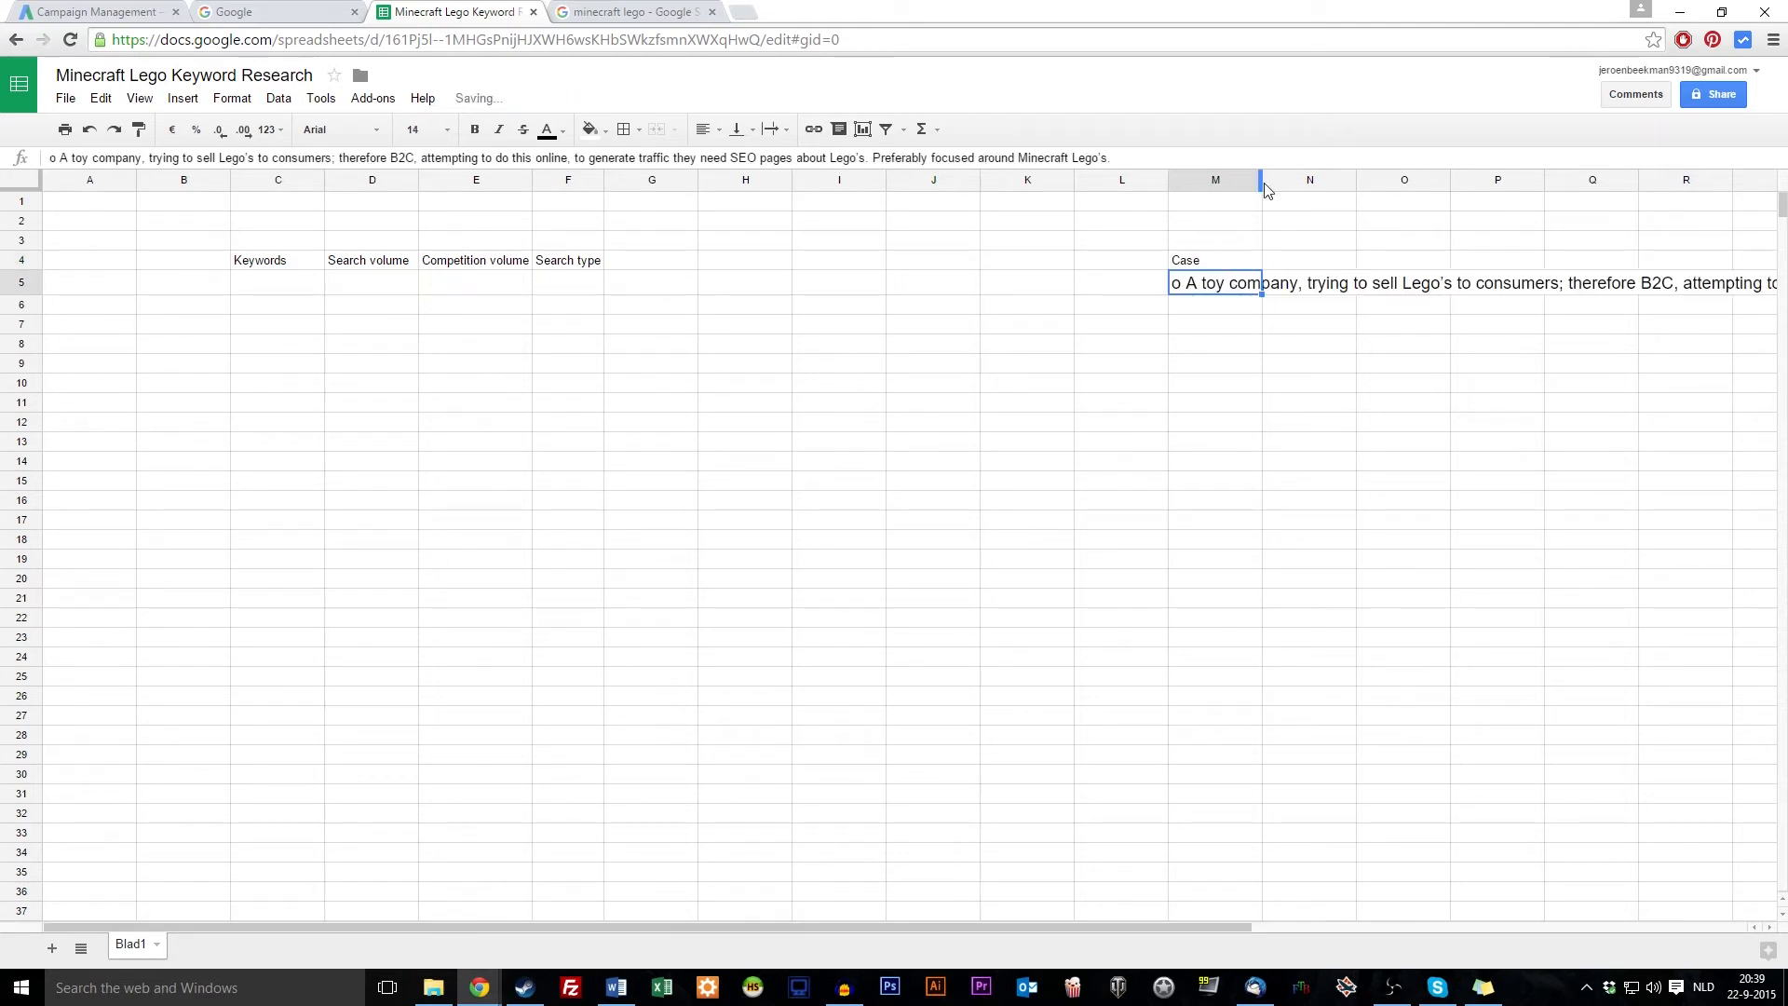
right_click(1223, 293)
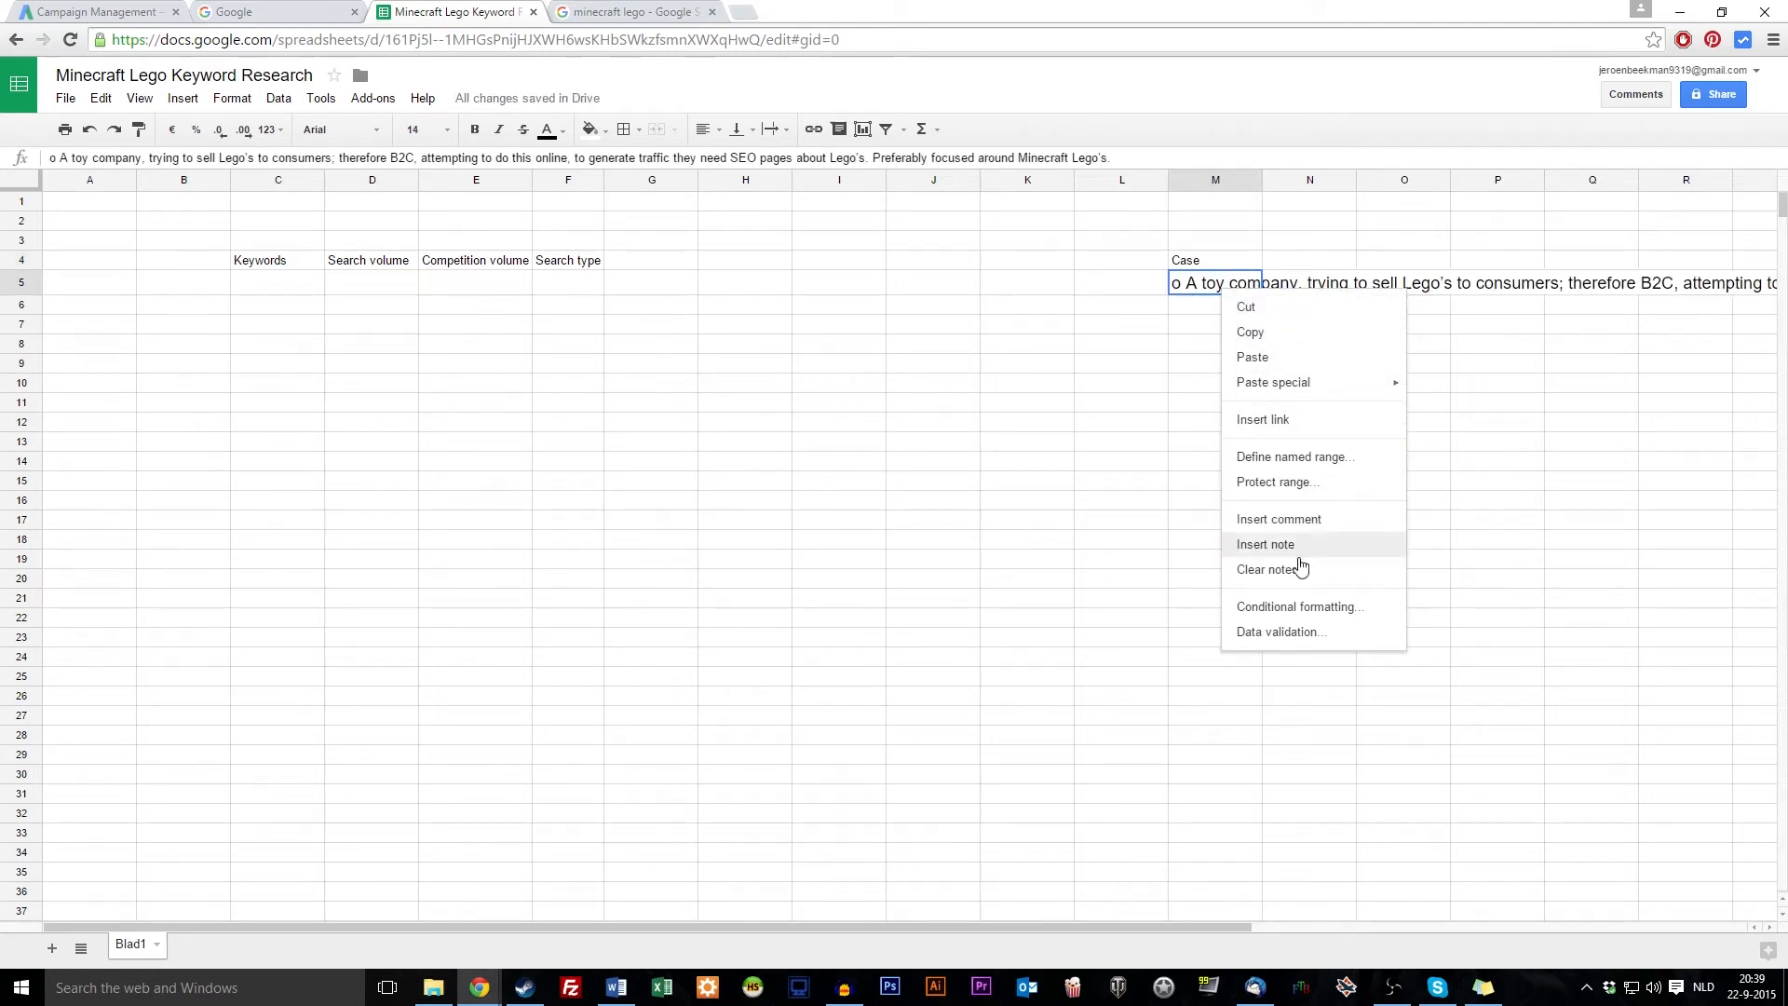
drag(1172, 290, 1166, 290)
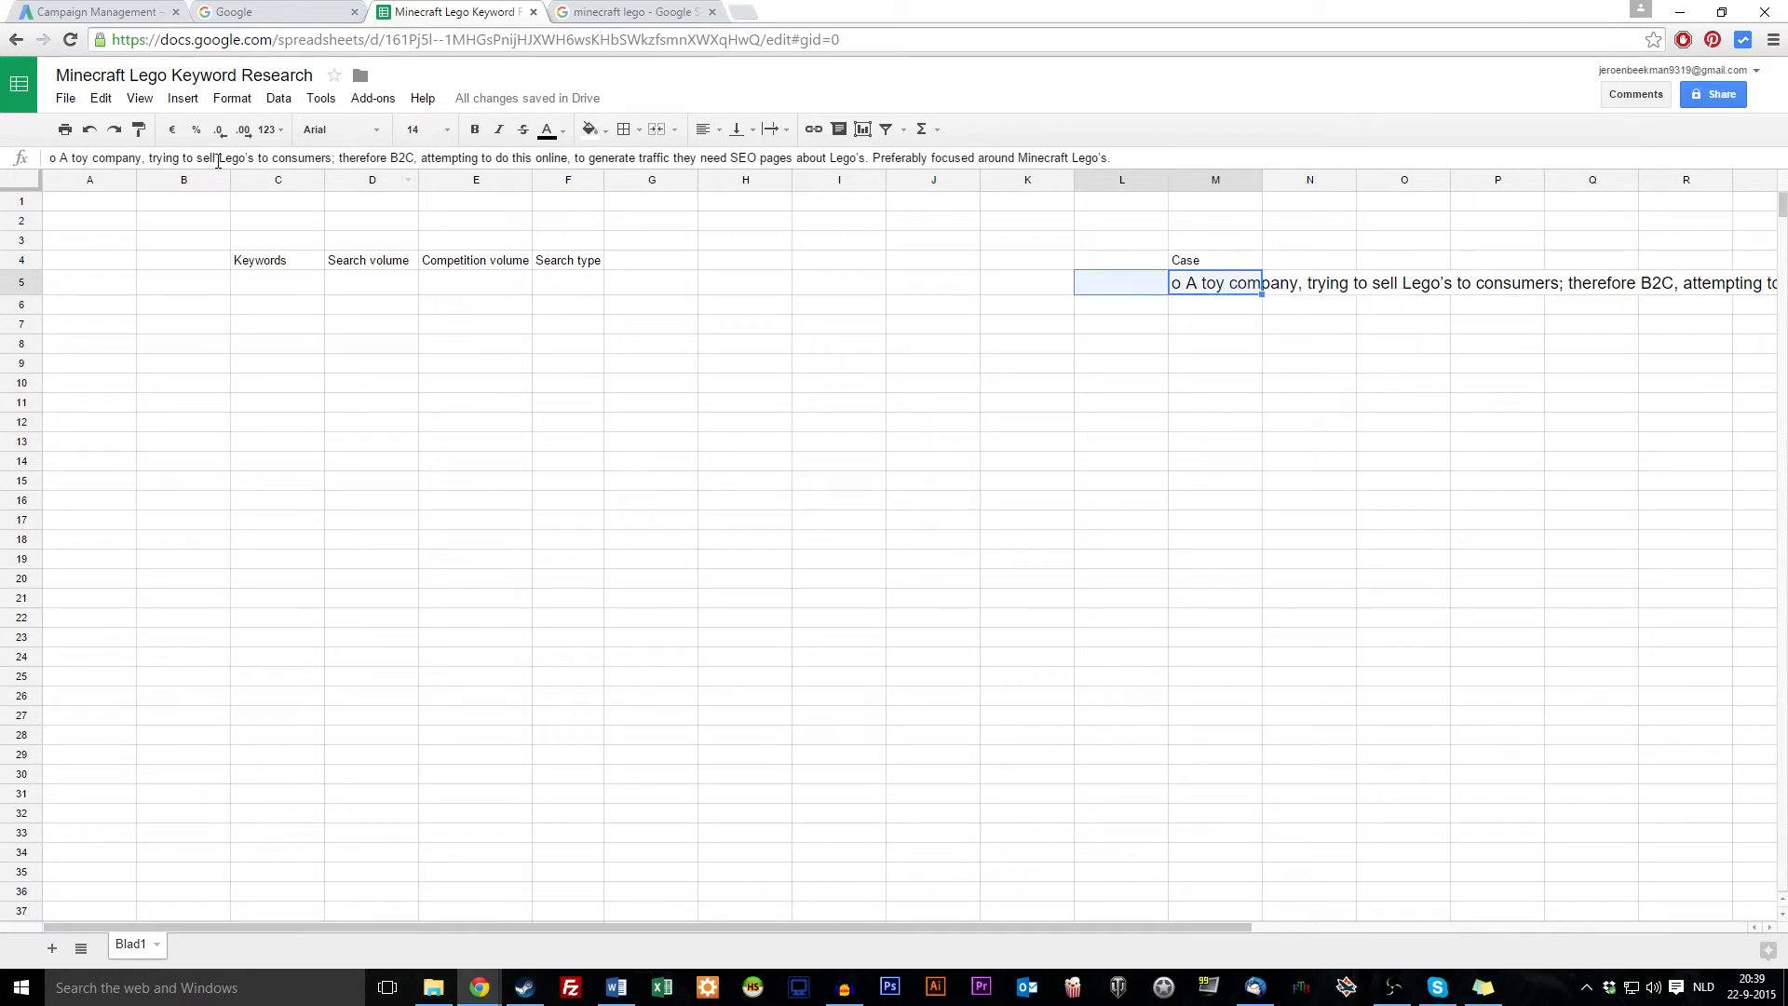
click(1229, 287)
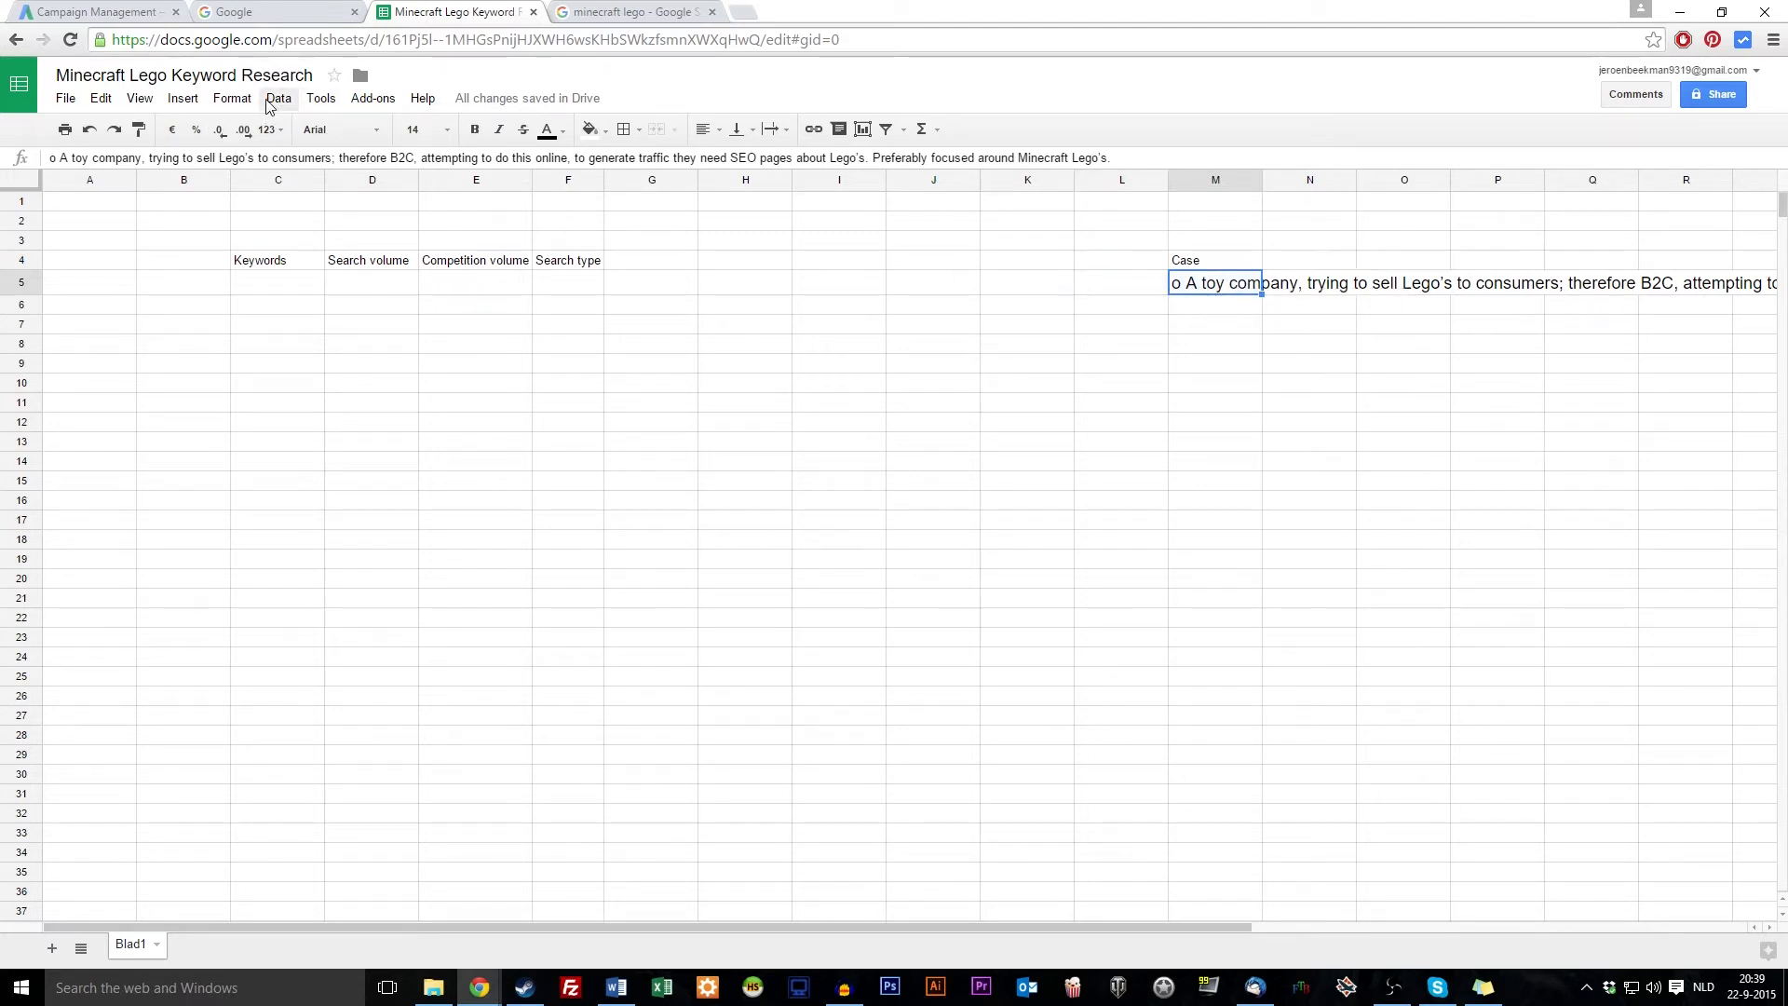
click(233, 100)
mouse_move(377, 392)
click(455, 423)
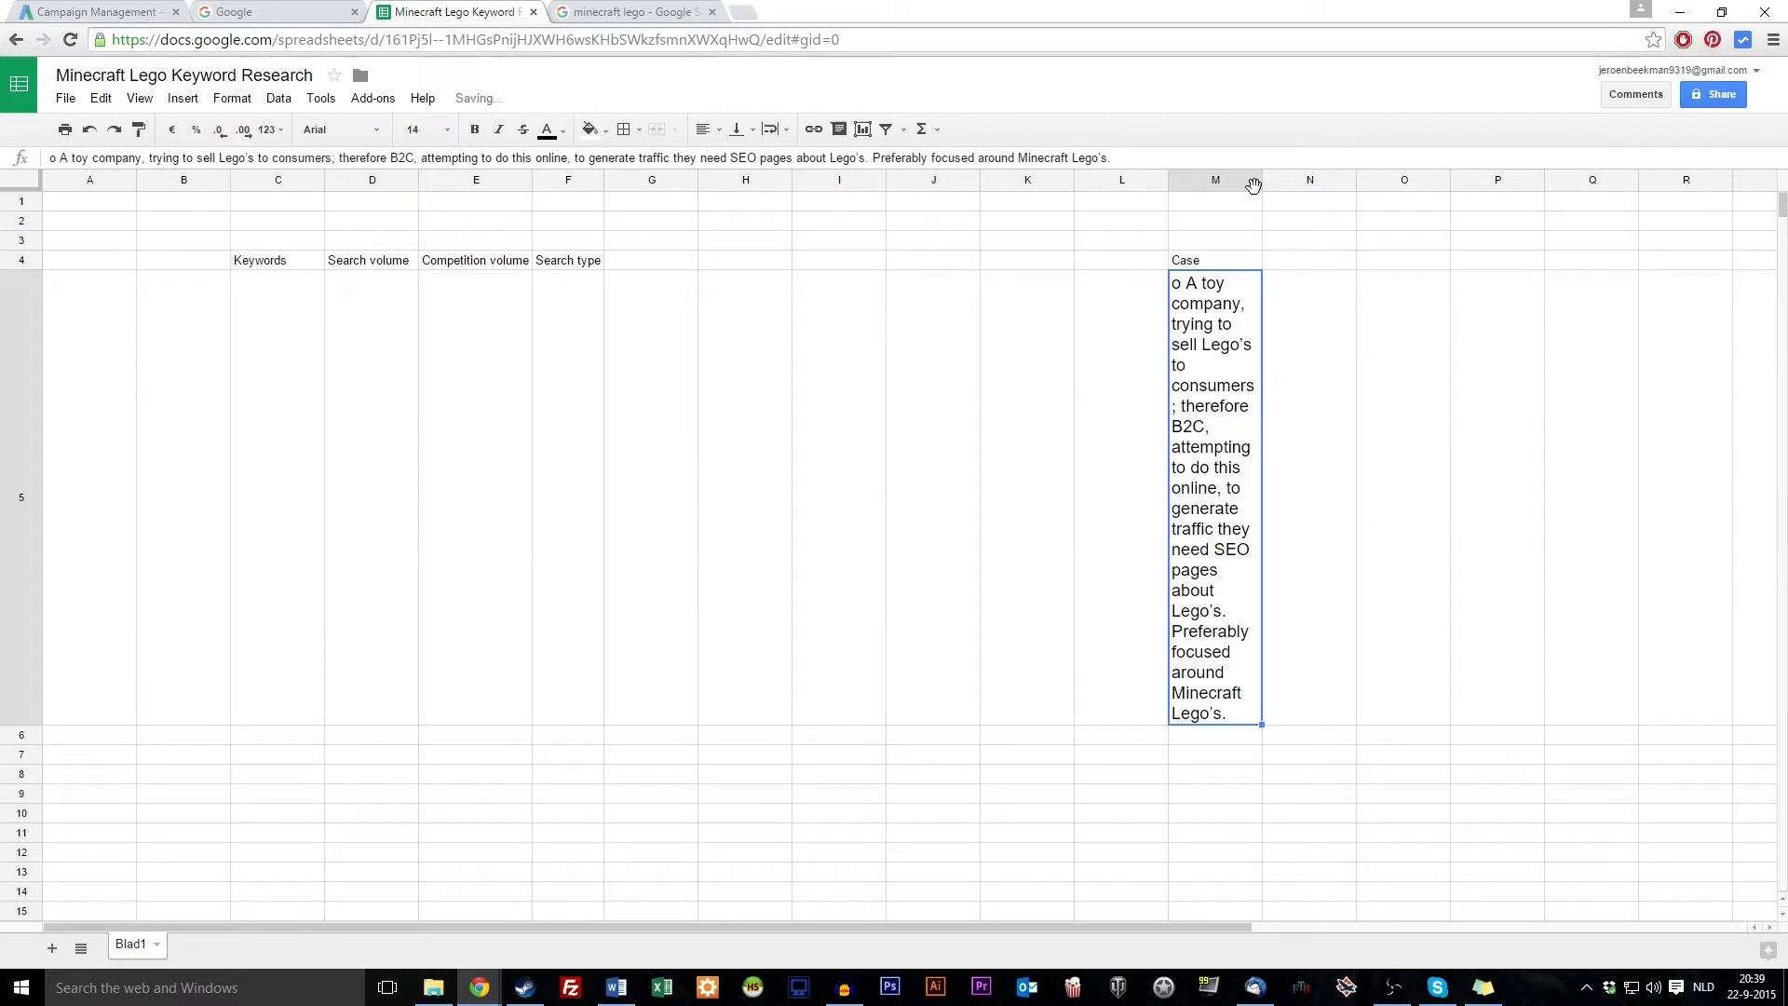
drag(1580, 222, 1612, 187)
Move the four headings from C4:F4 down to C5:F5
click(782, 326)
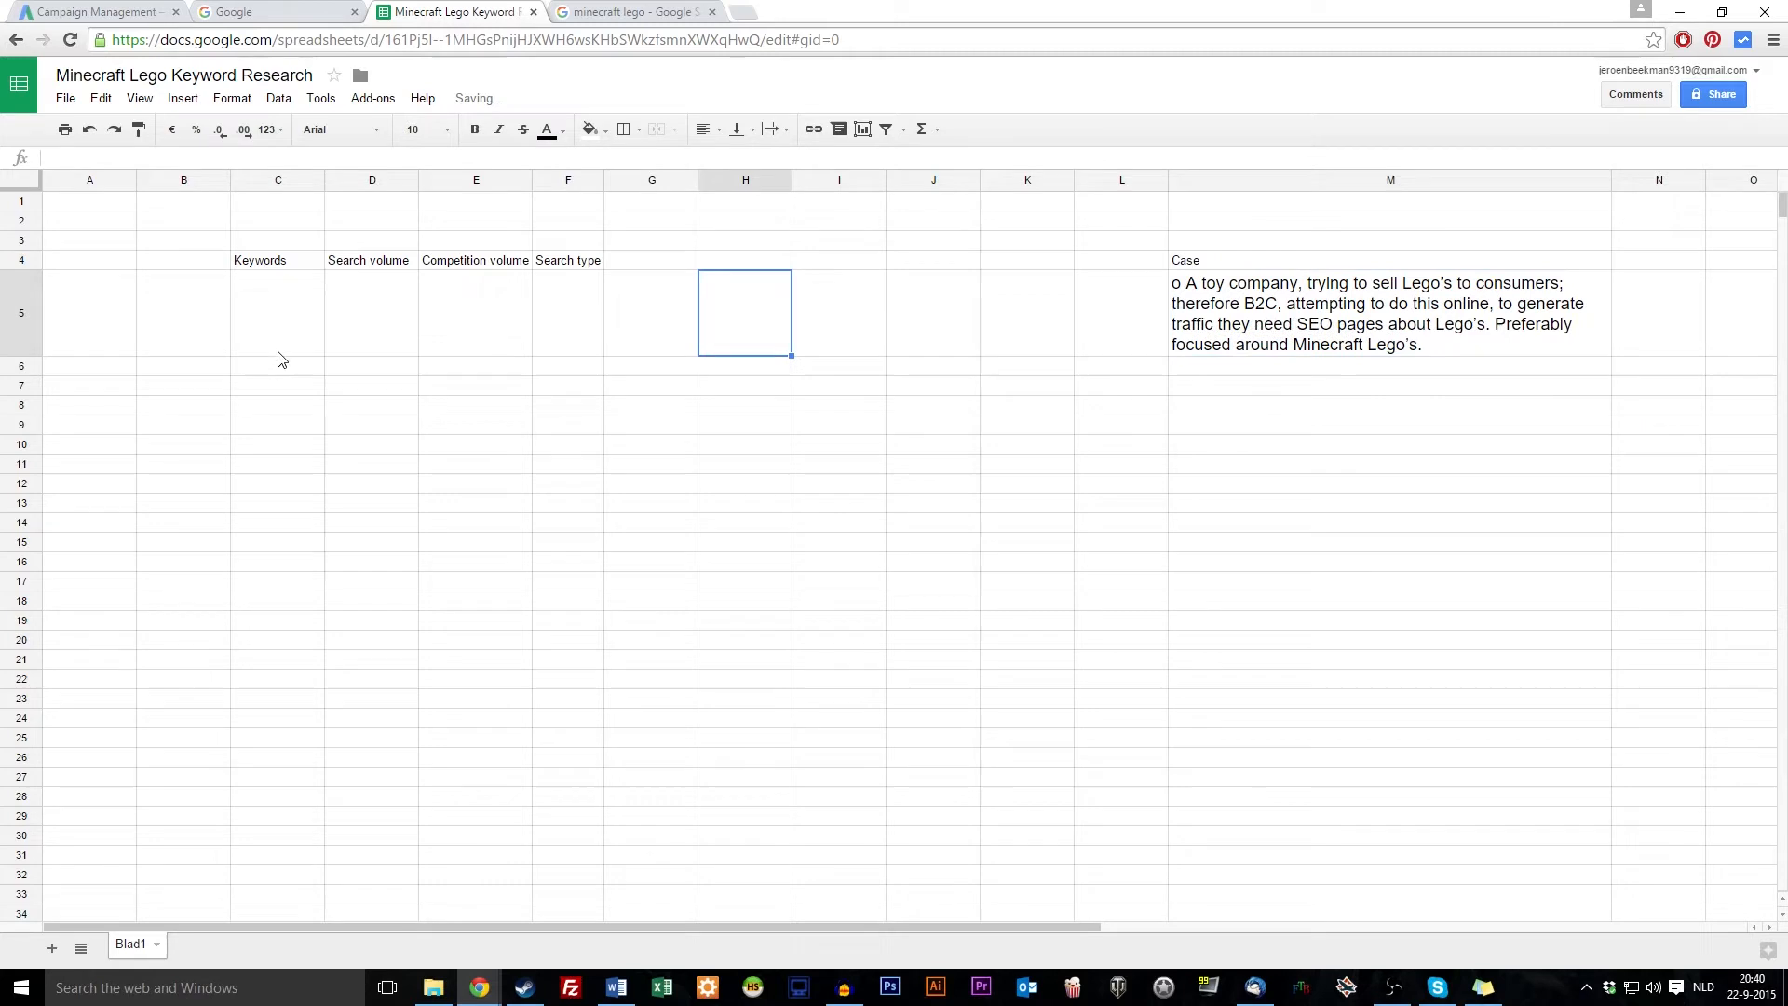
click(251, 297)
mouse_move(277, 240)
mouse_down()
mouse_move(592, 249)
mouse_move(282, 266)
mouse_up()
key(ctrl+x)
click(291, 307)
key(ctrl+v)
click(373, 561)
Make the row-5 headings bold at 14 pt and resize columns C to F to fit
drag(582, 335, 291, 339)
click(476, 133)
double_click(604, 180)
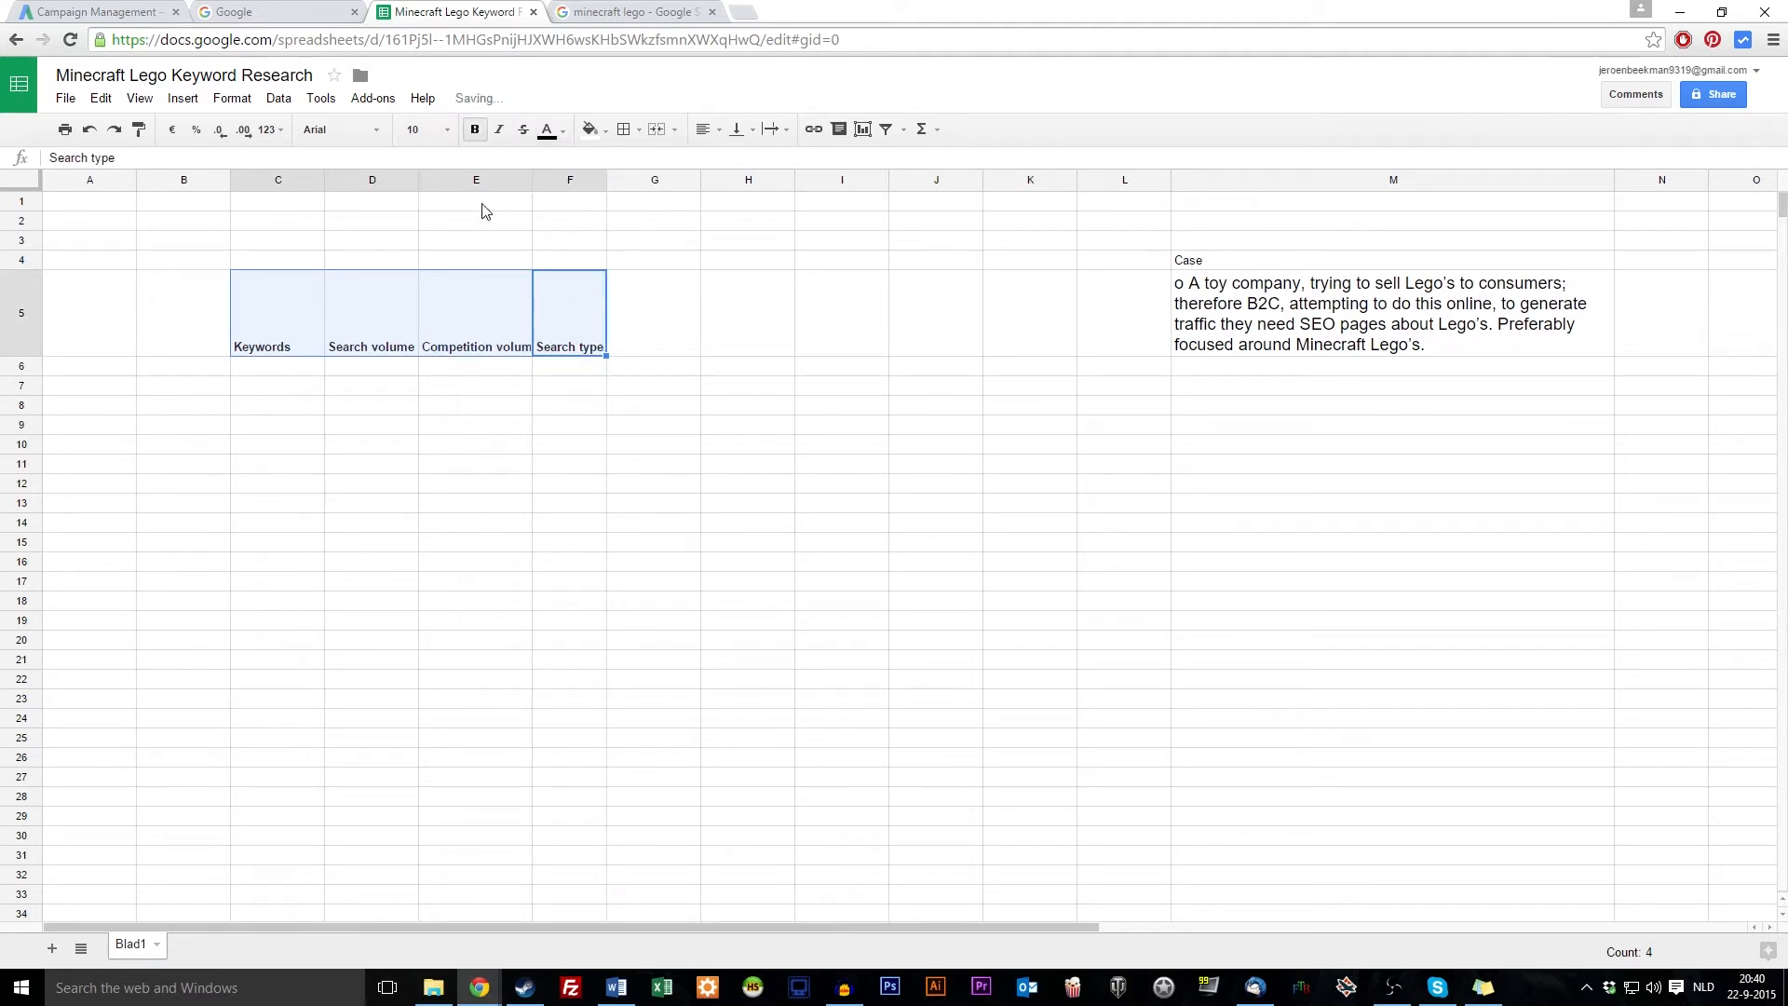
double_click(531, 179)
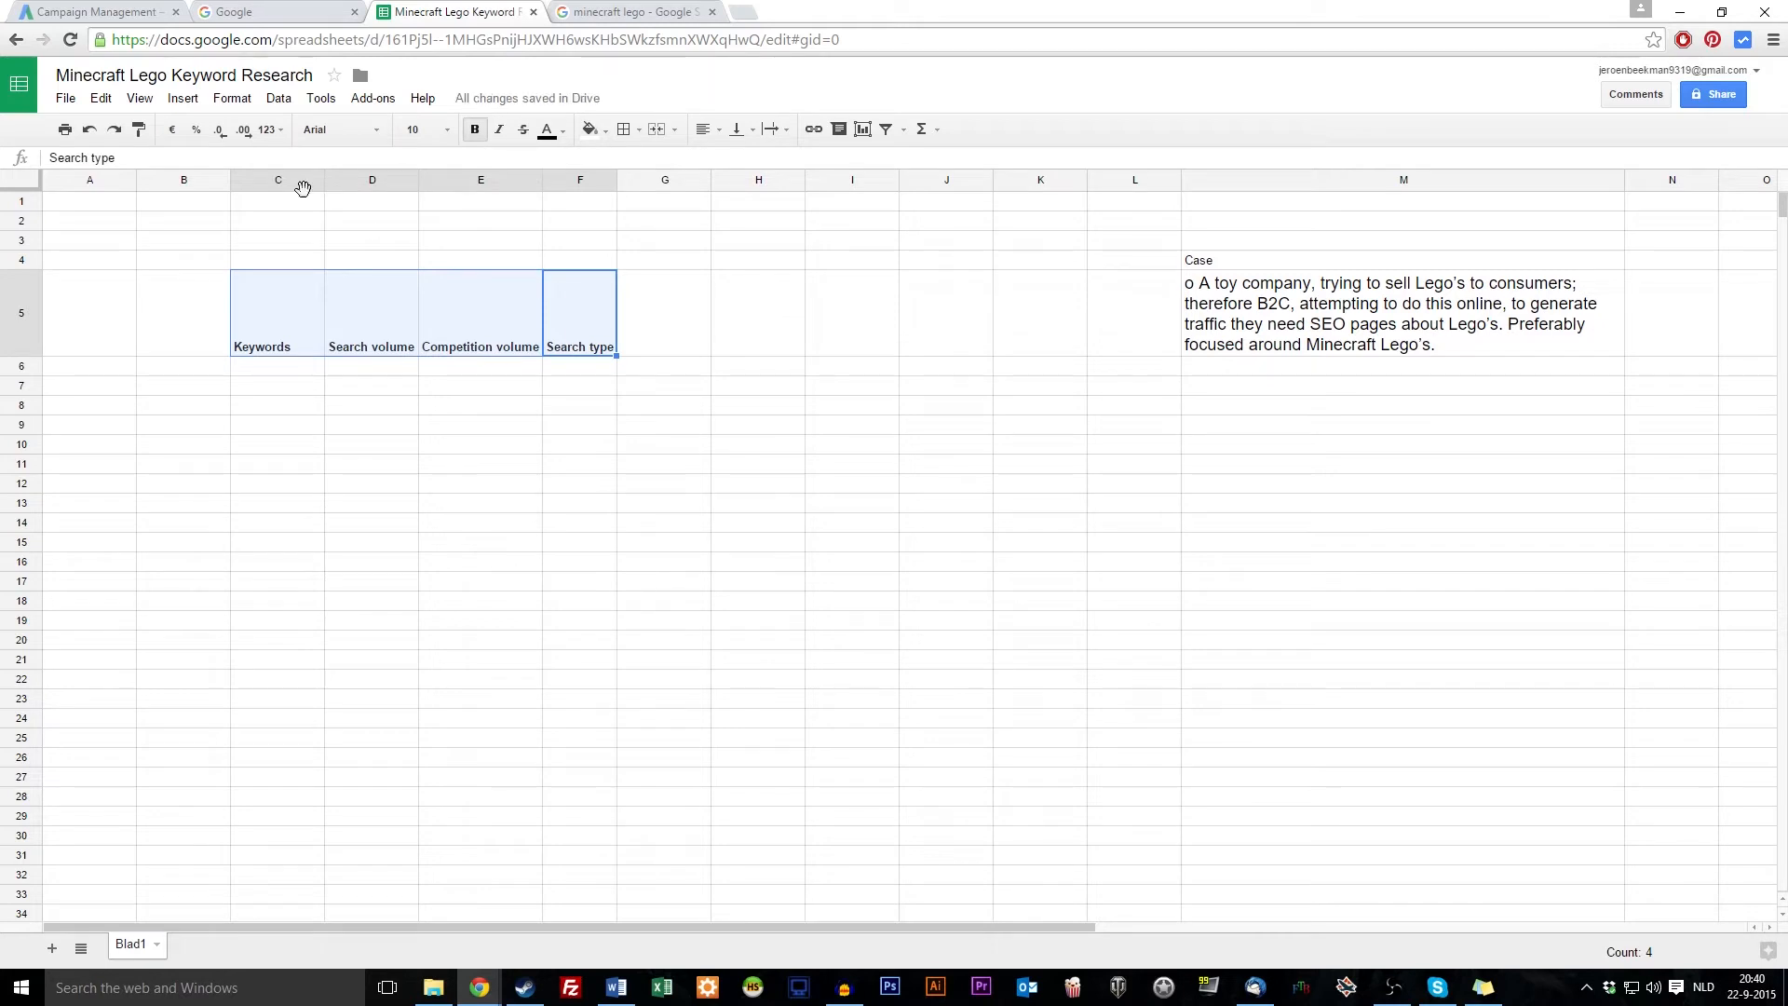
click(447, 131)
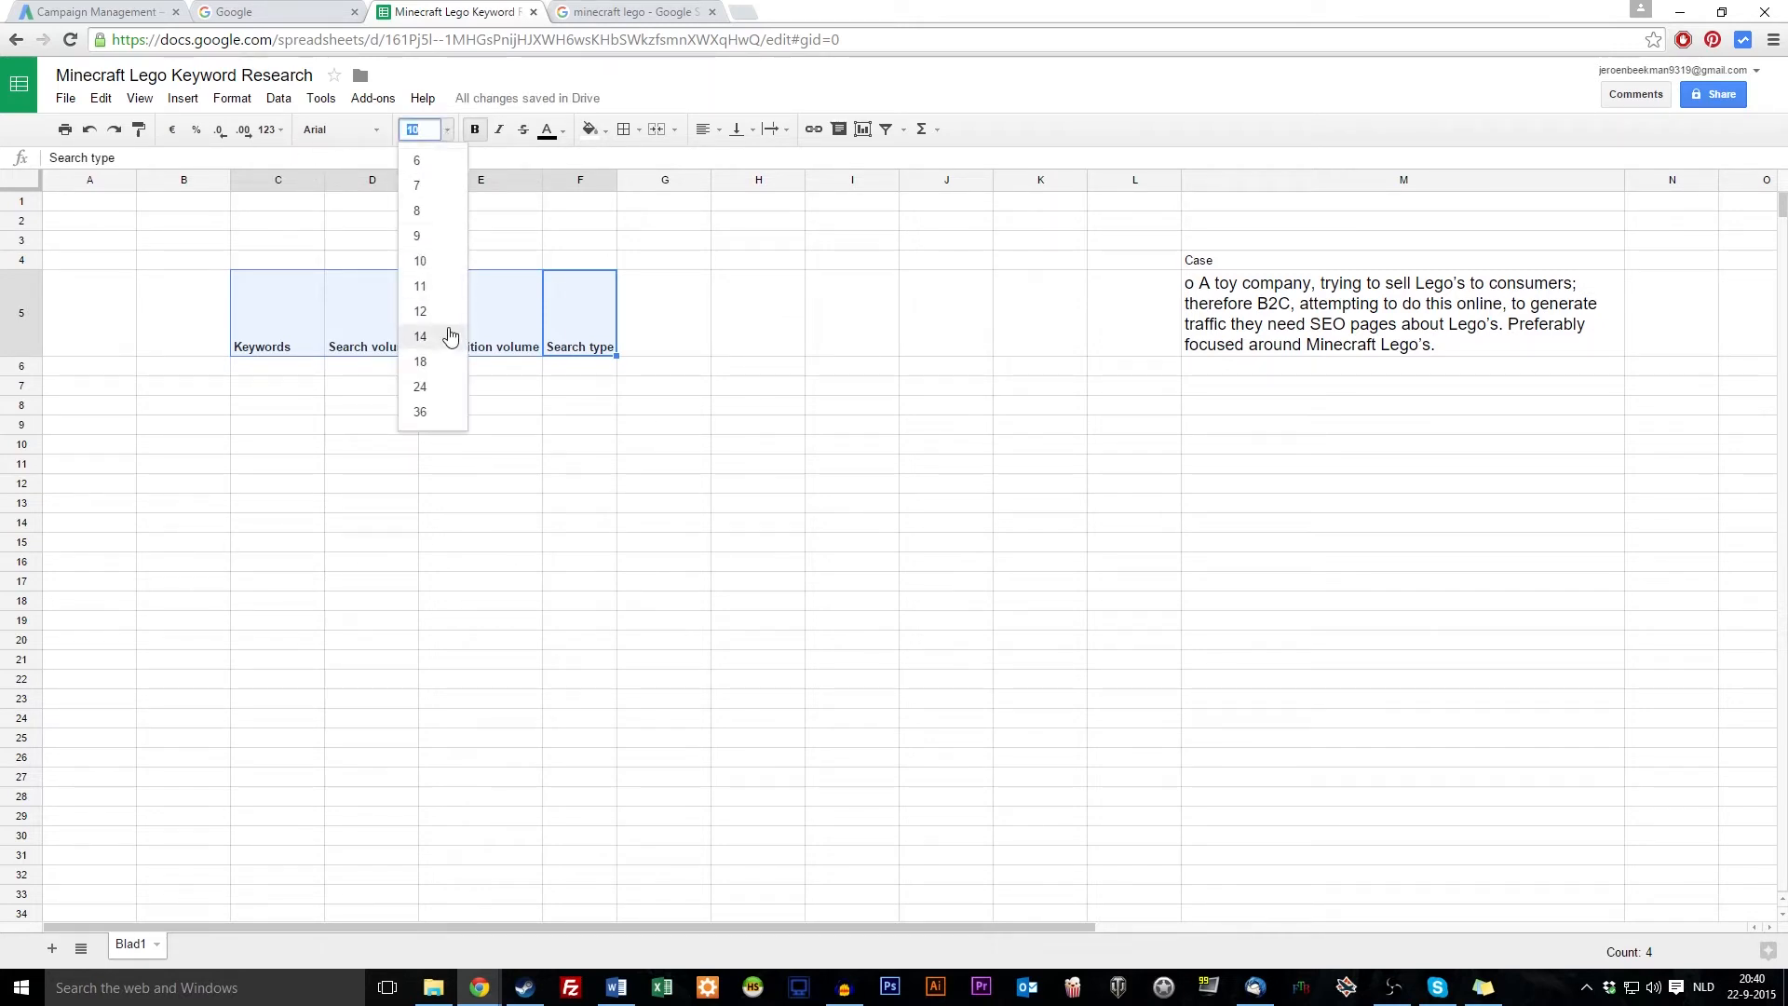
click(450, 336)
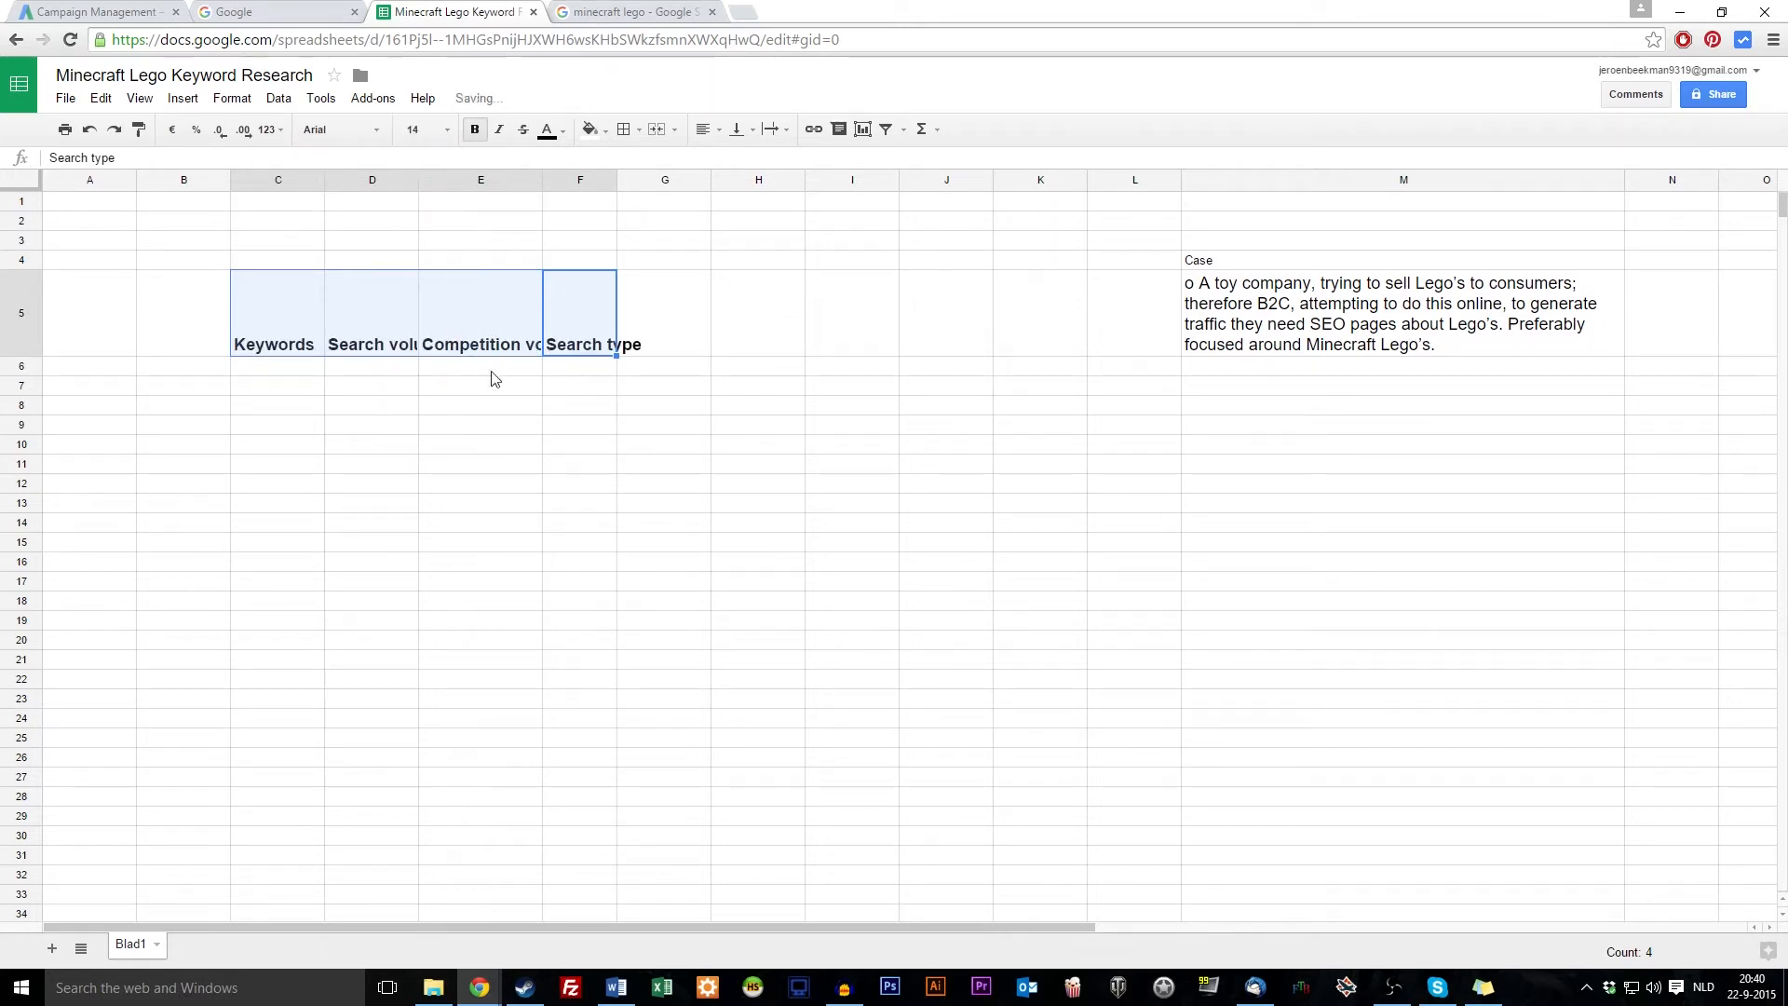
click(622, 180)
mouse_move(617, 180)
mouse_down()
mouse_move(646, 180)
mouse_move(542, 180)
mouse_move(588, 179)
mouse_up()
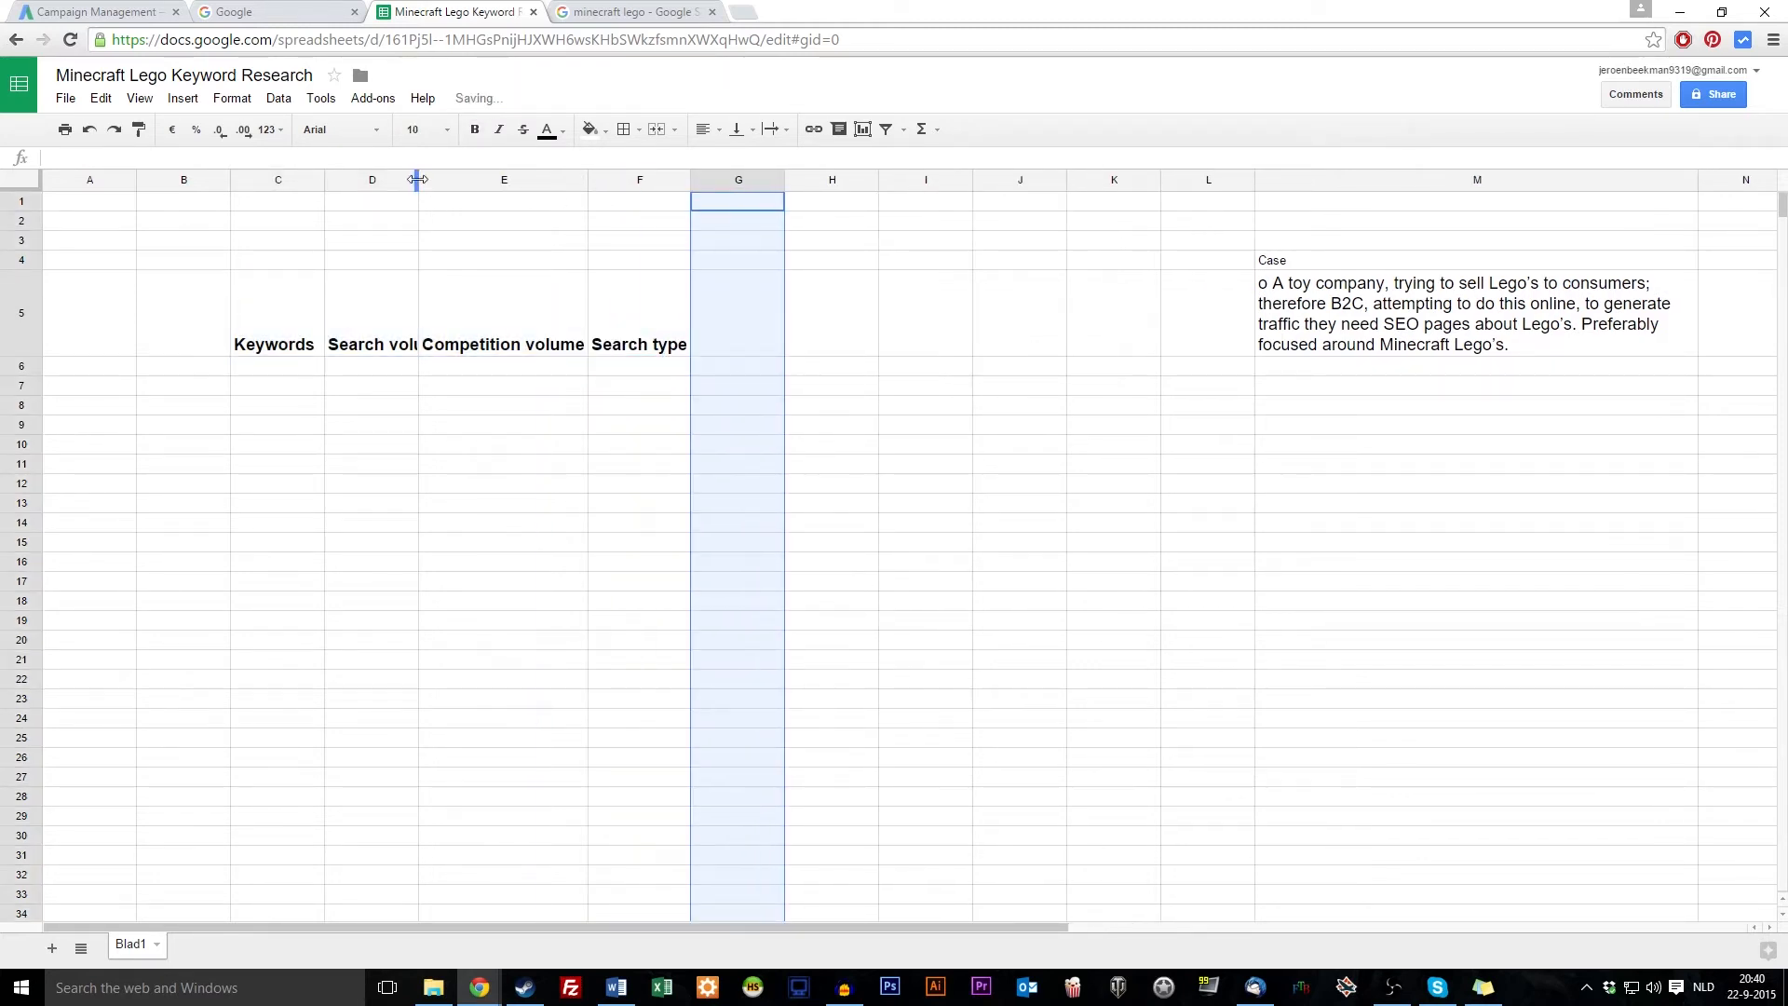
drag(417, 180, 444, 180)
drag(324, 180, 317, 180)
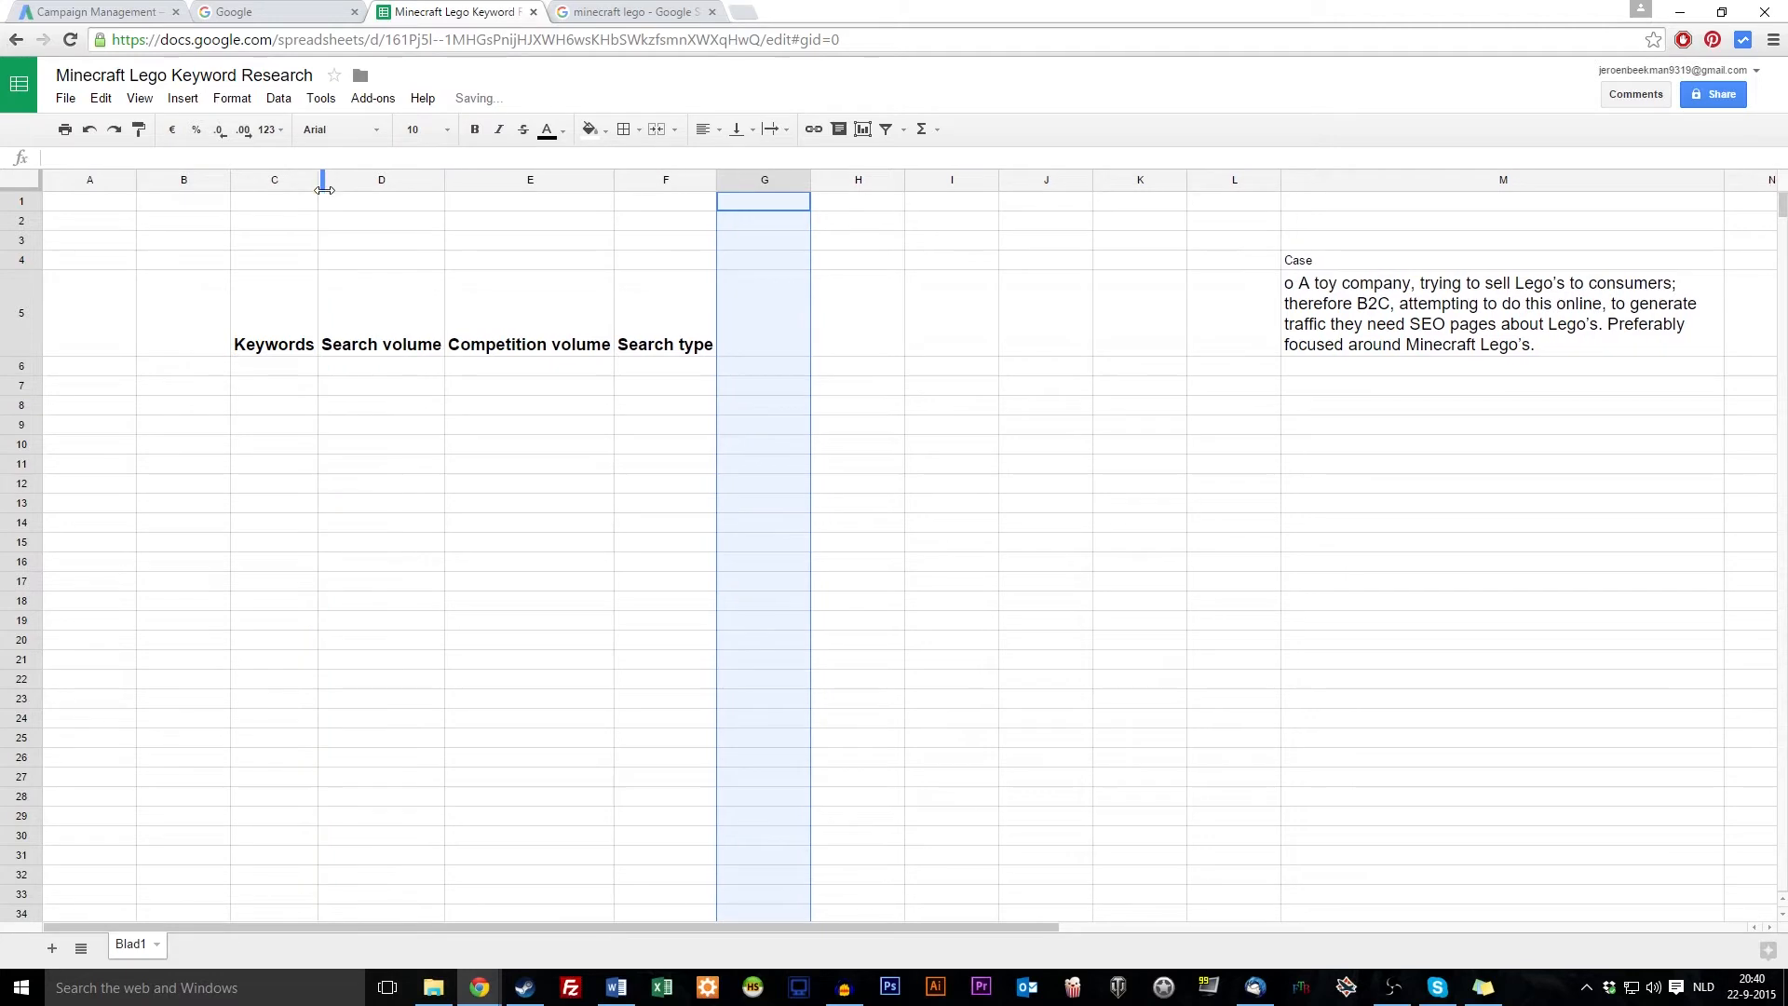
click(284, 374)
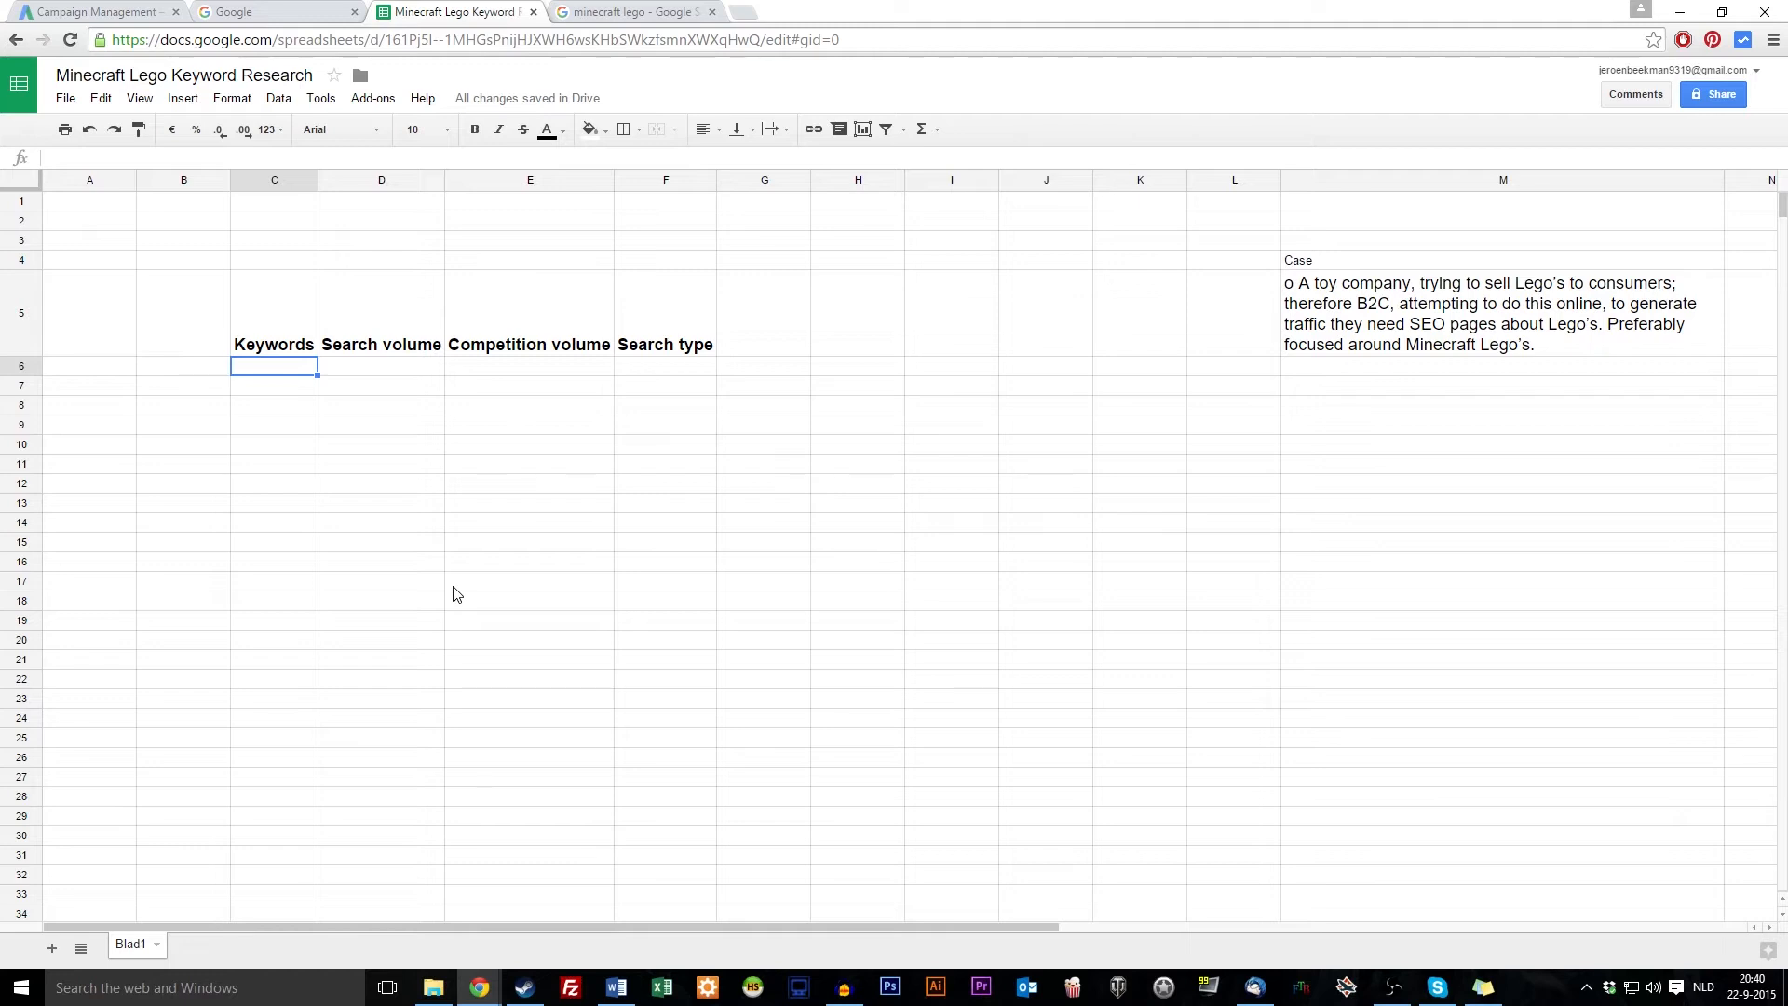
text(Minecraft Lego)
Enter 'Minecraft Lego' in C6 and 'Buy Minecraft Lego' in C7, auto-fit column C, then return to AdWords
key(Return)
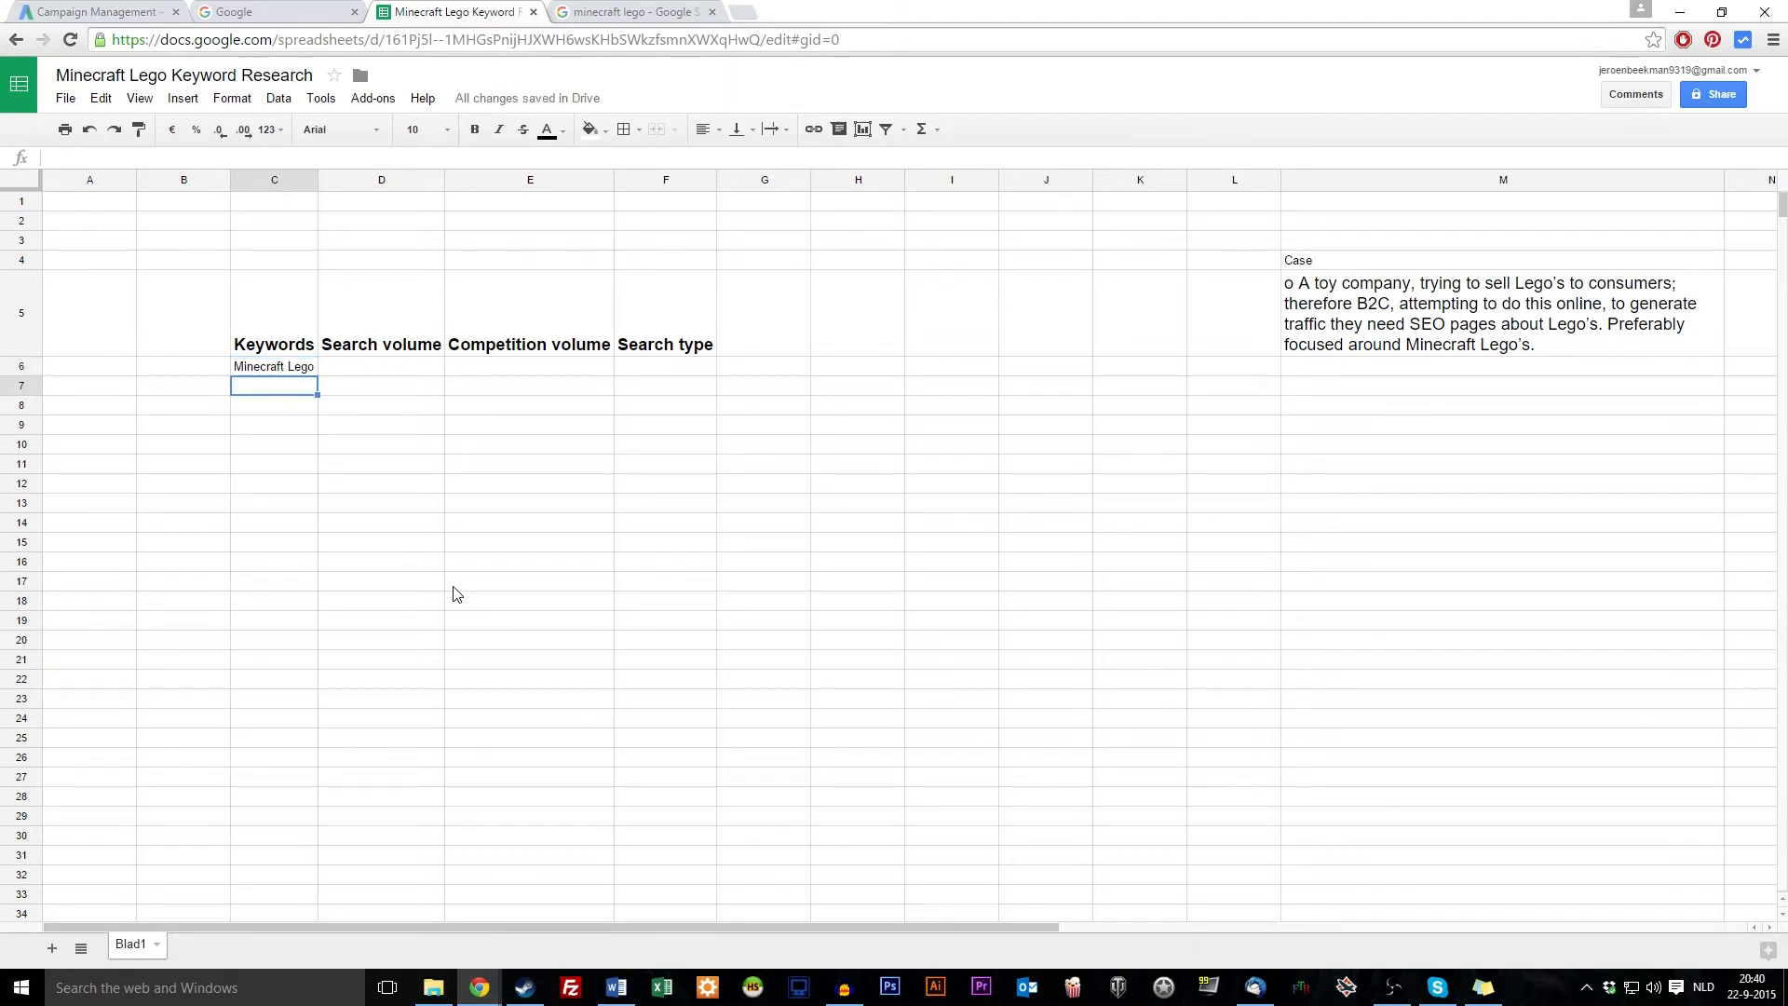
text(M)
key(BackSpace)
text(Buy Minecraft Lego)
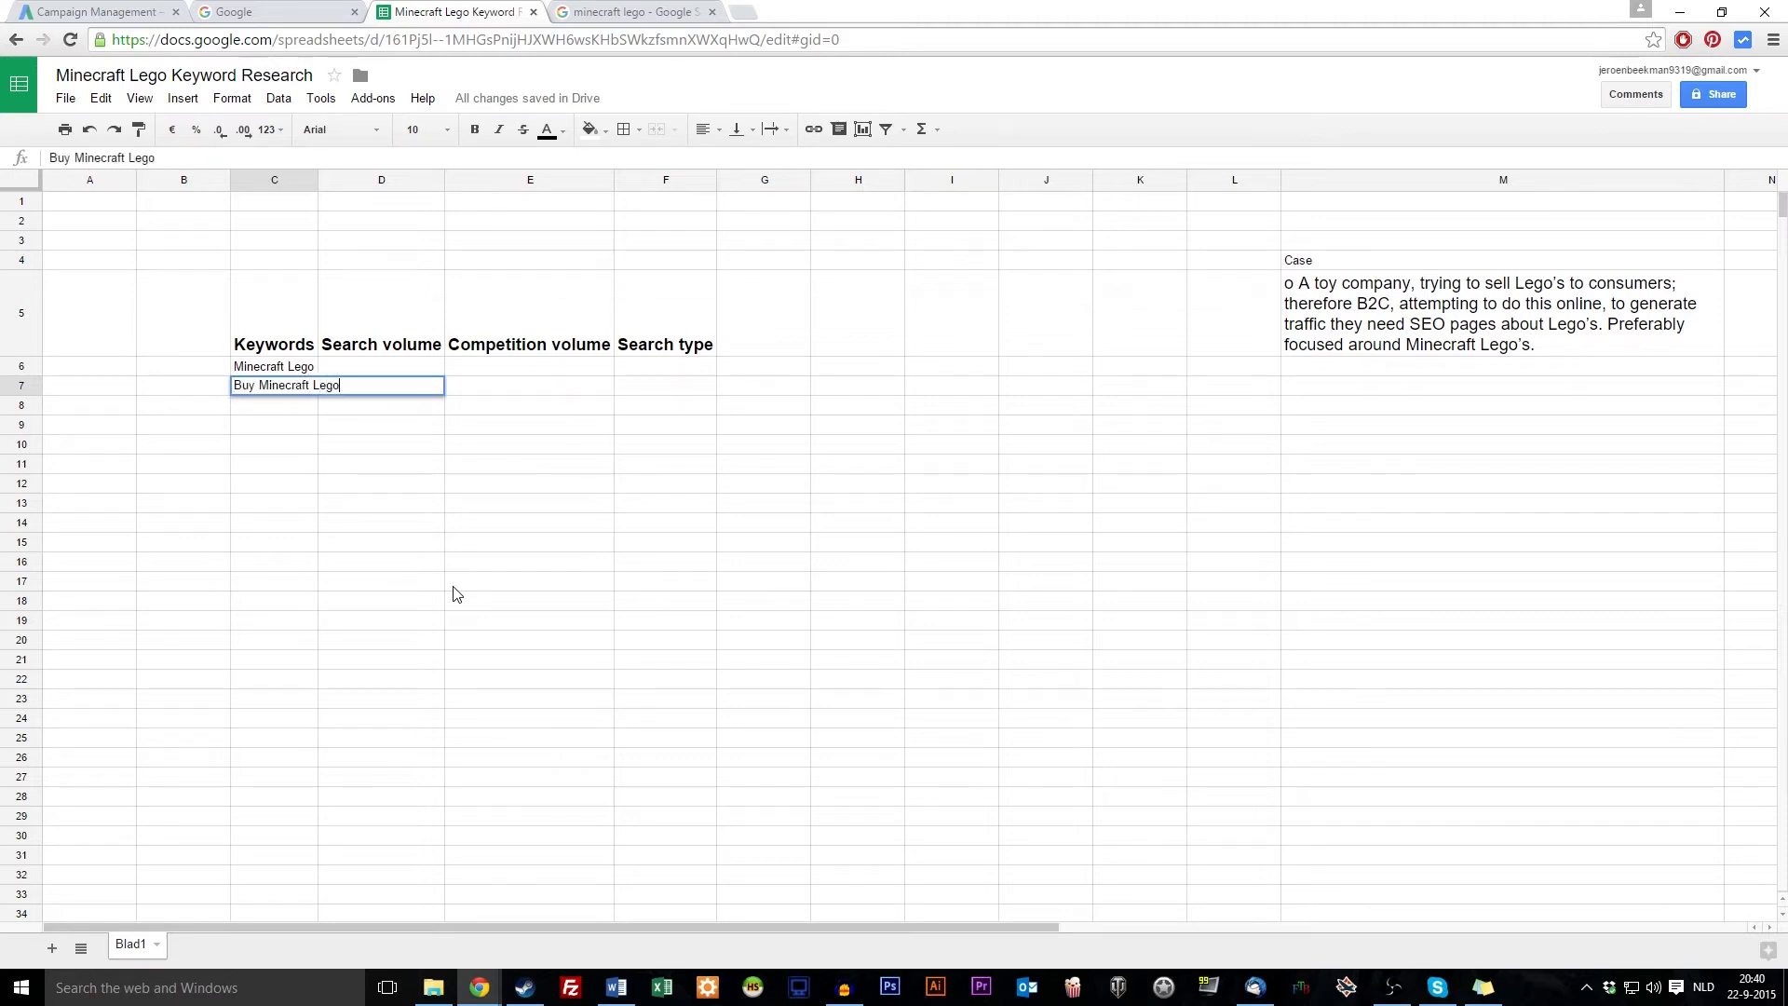
key(Return)
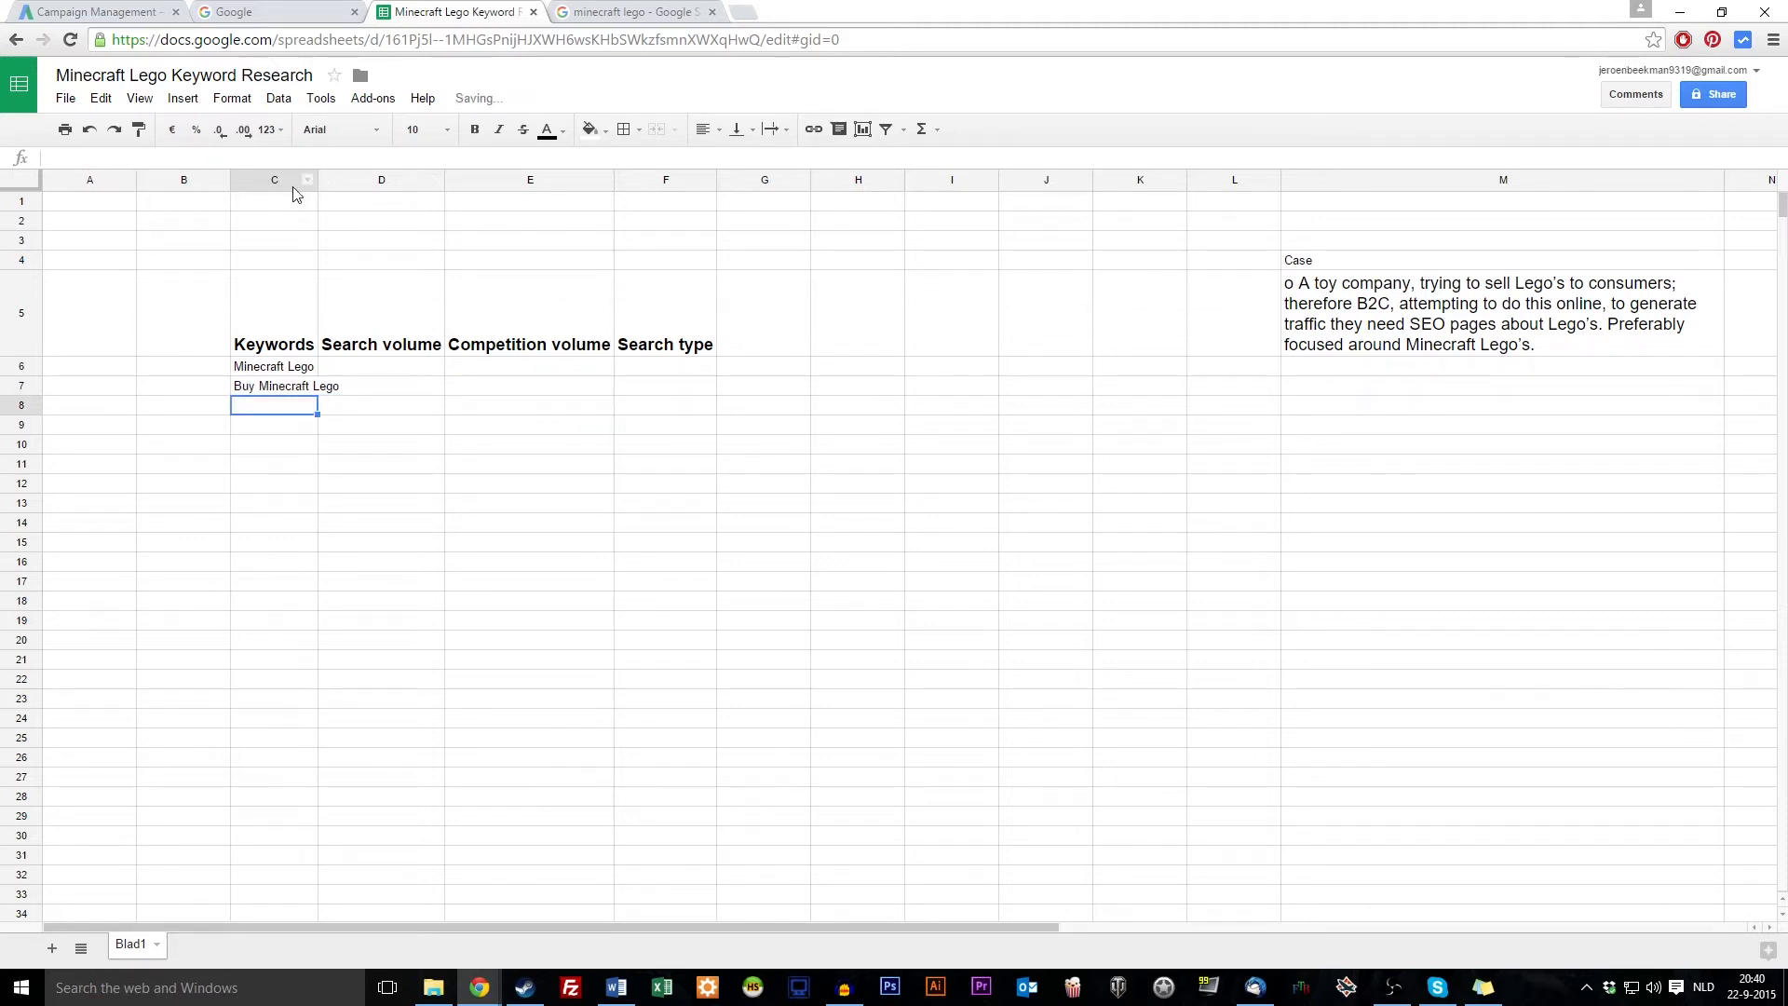
double_click(318, 180)
click(386, 641)
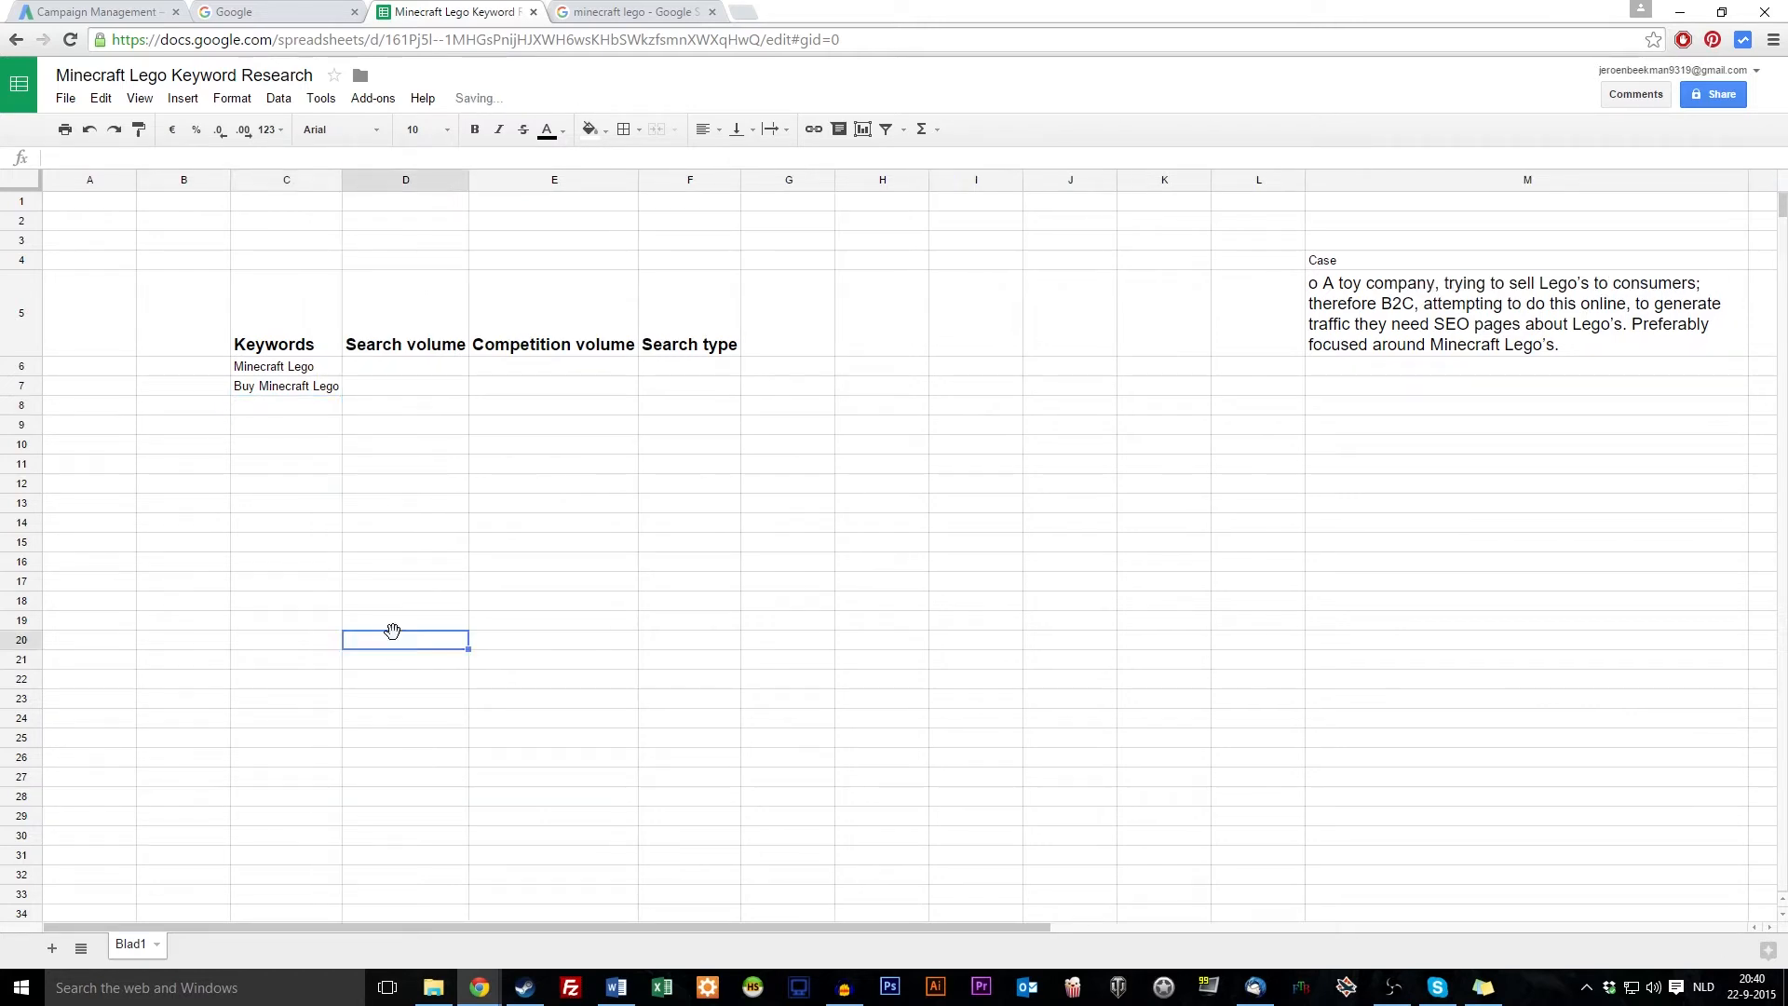
click(265, 400)
click(269, 546)
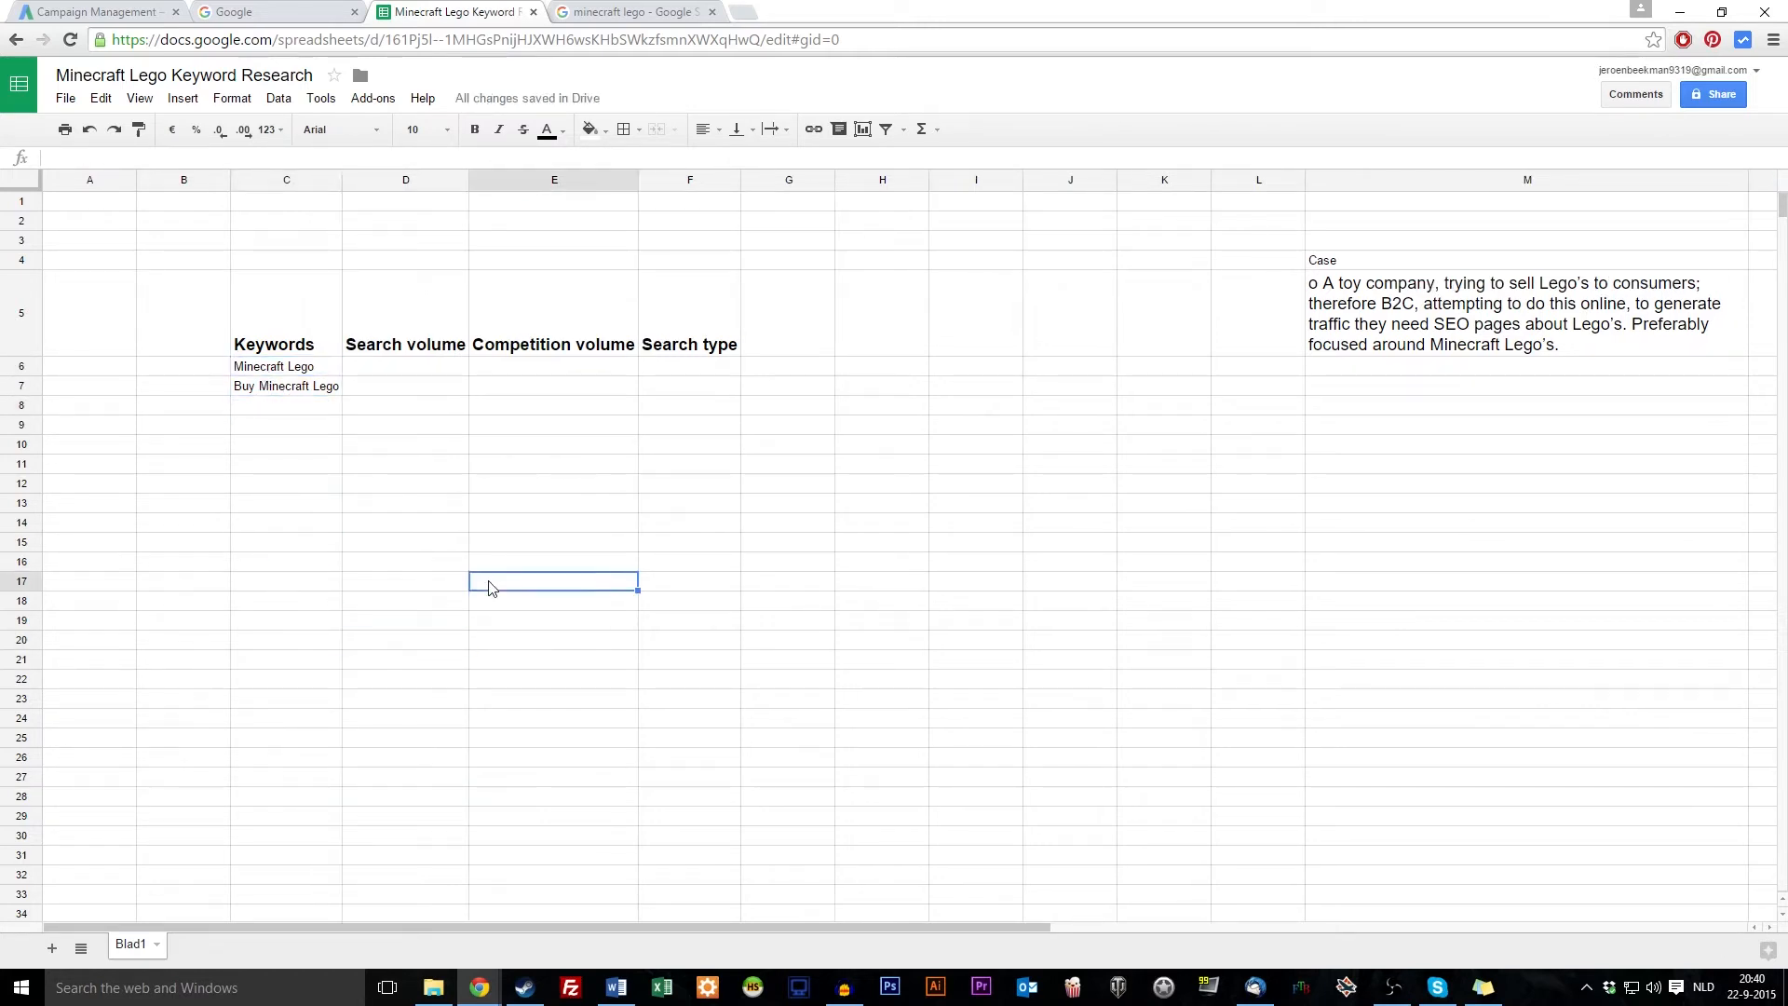
click(82, 13)
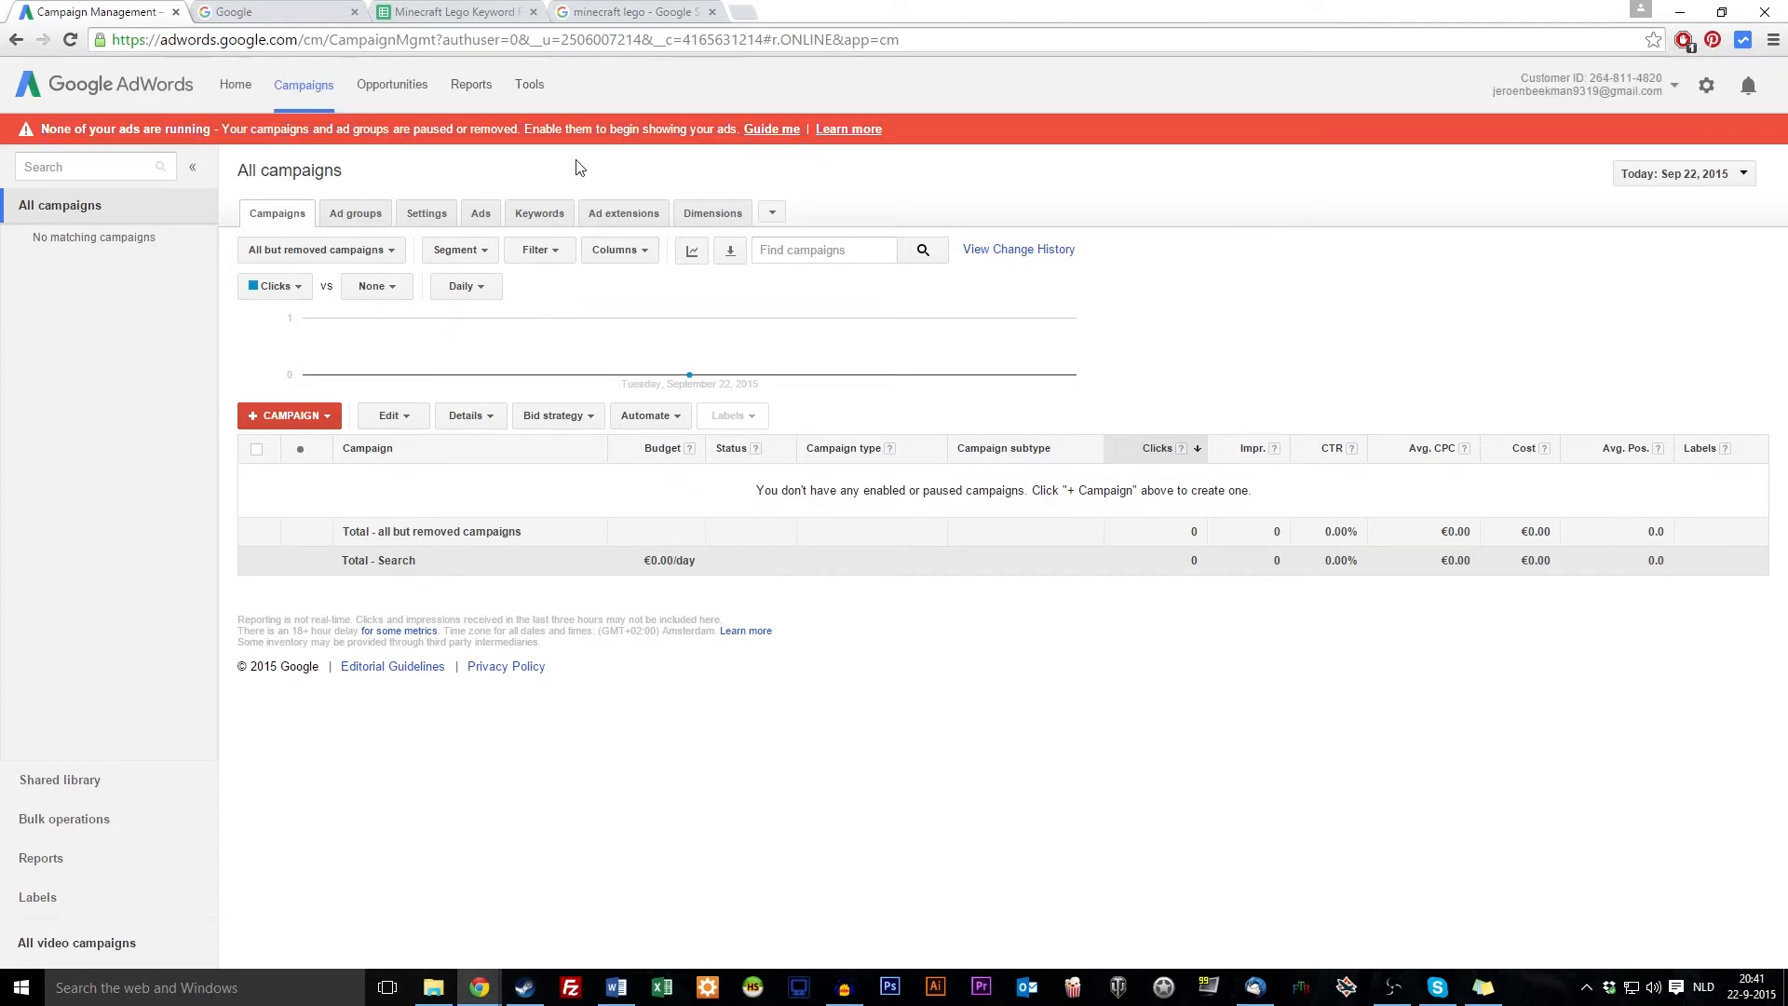
Open Keyword Planner and enter 'minecraft lego' as the product in the new-keyword form
click(529, 88)
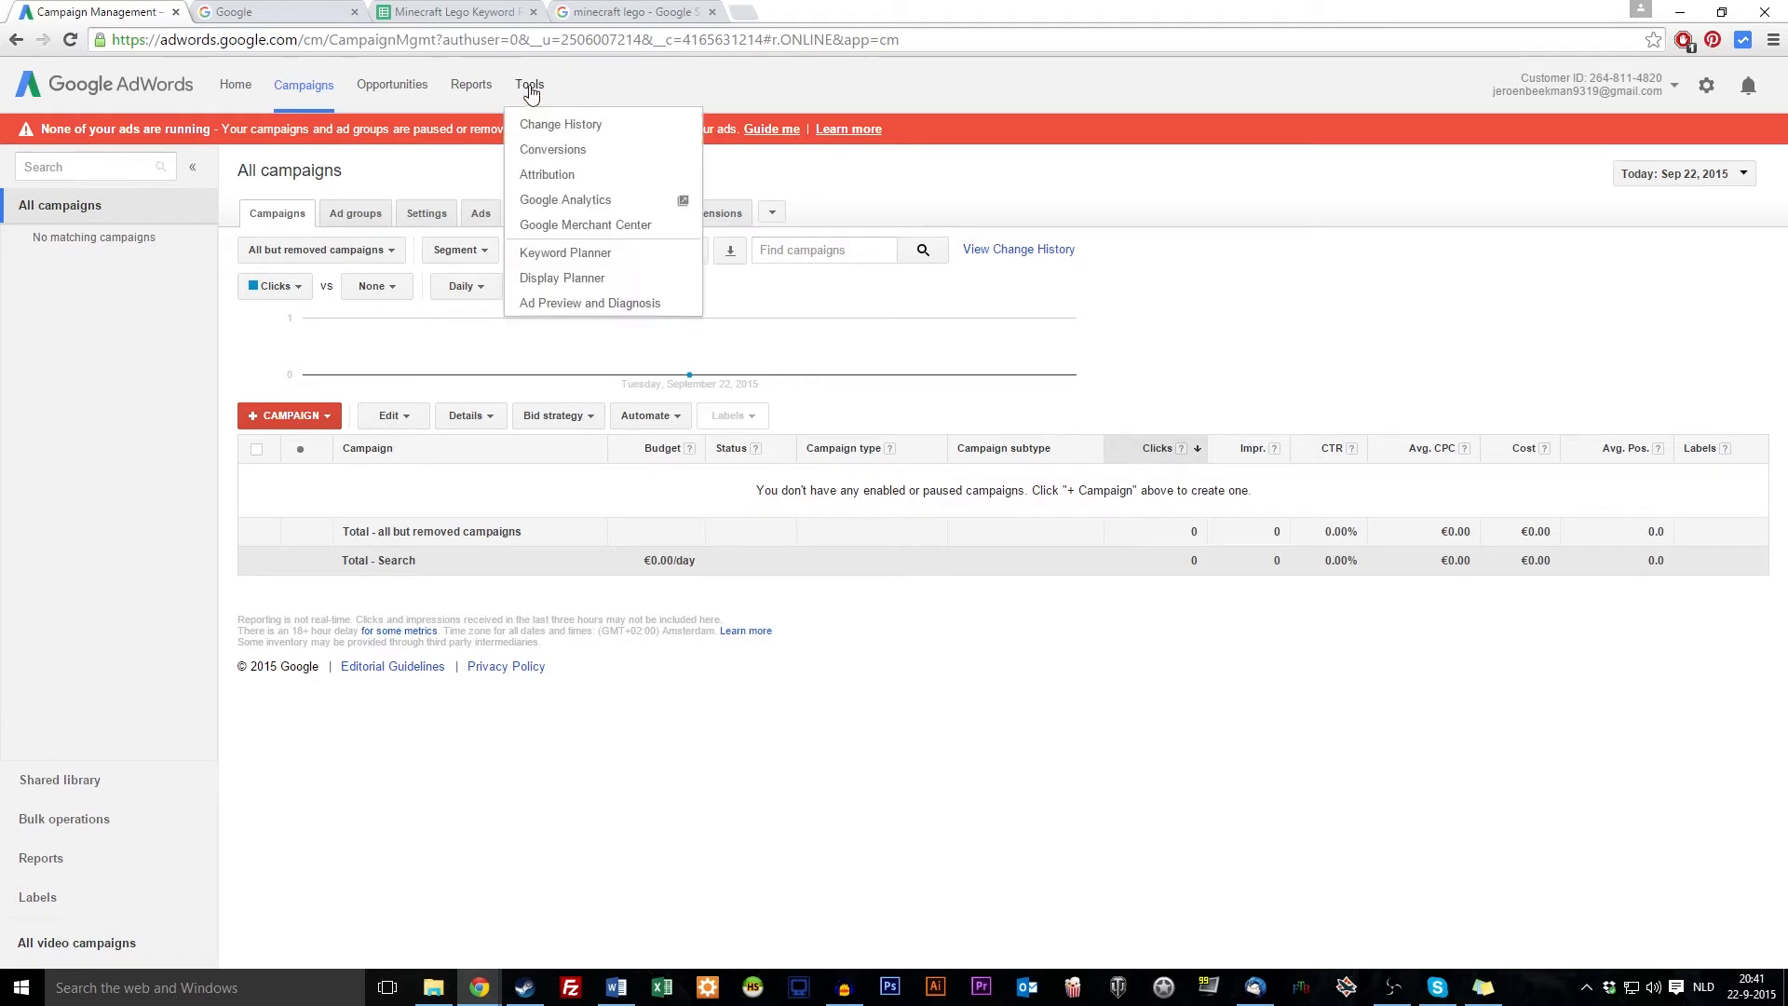
click(530, 88)
click(528, 86)
click(624, 261)
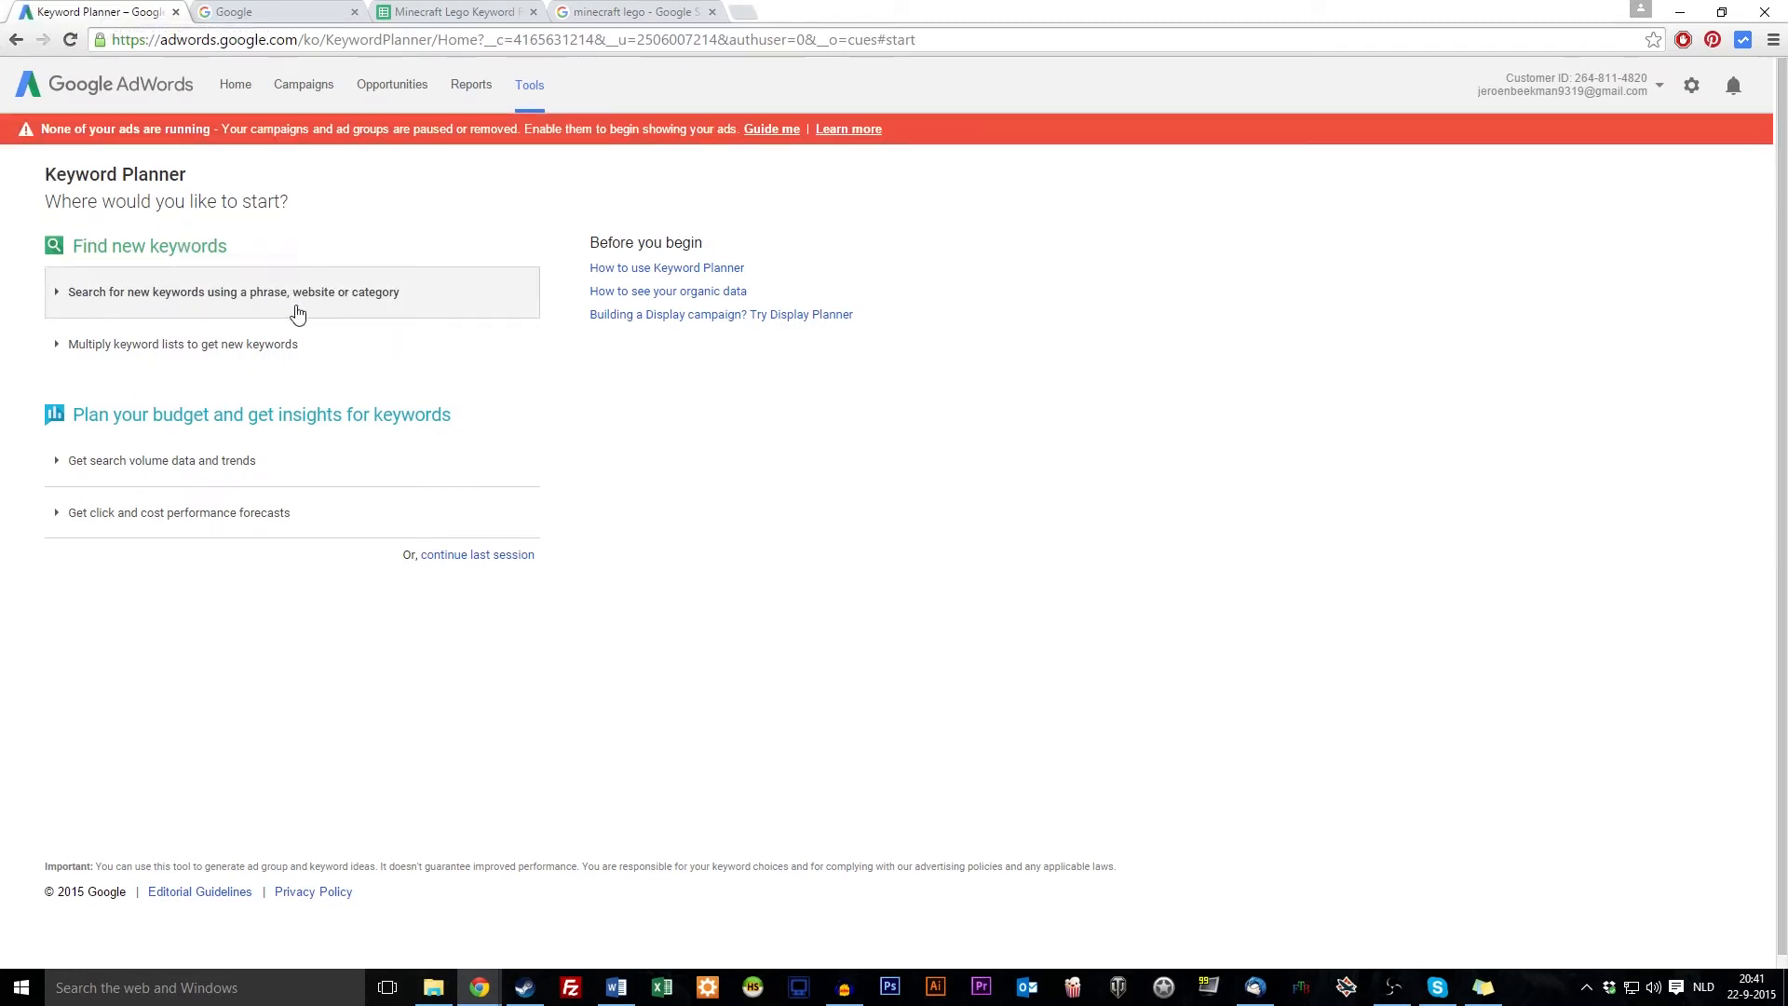
click(420, 301)
click(204, 389)
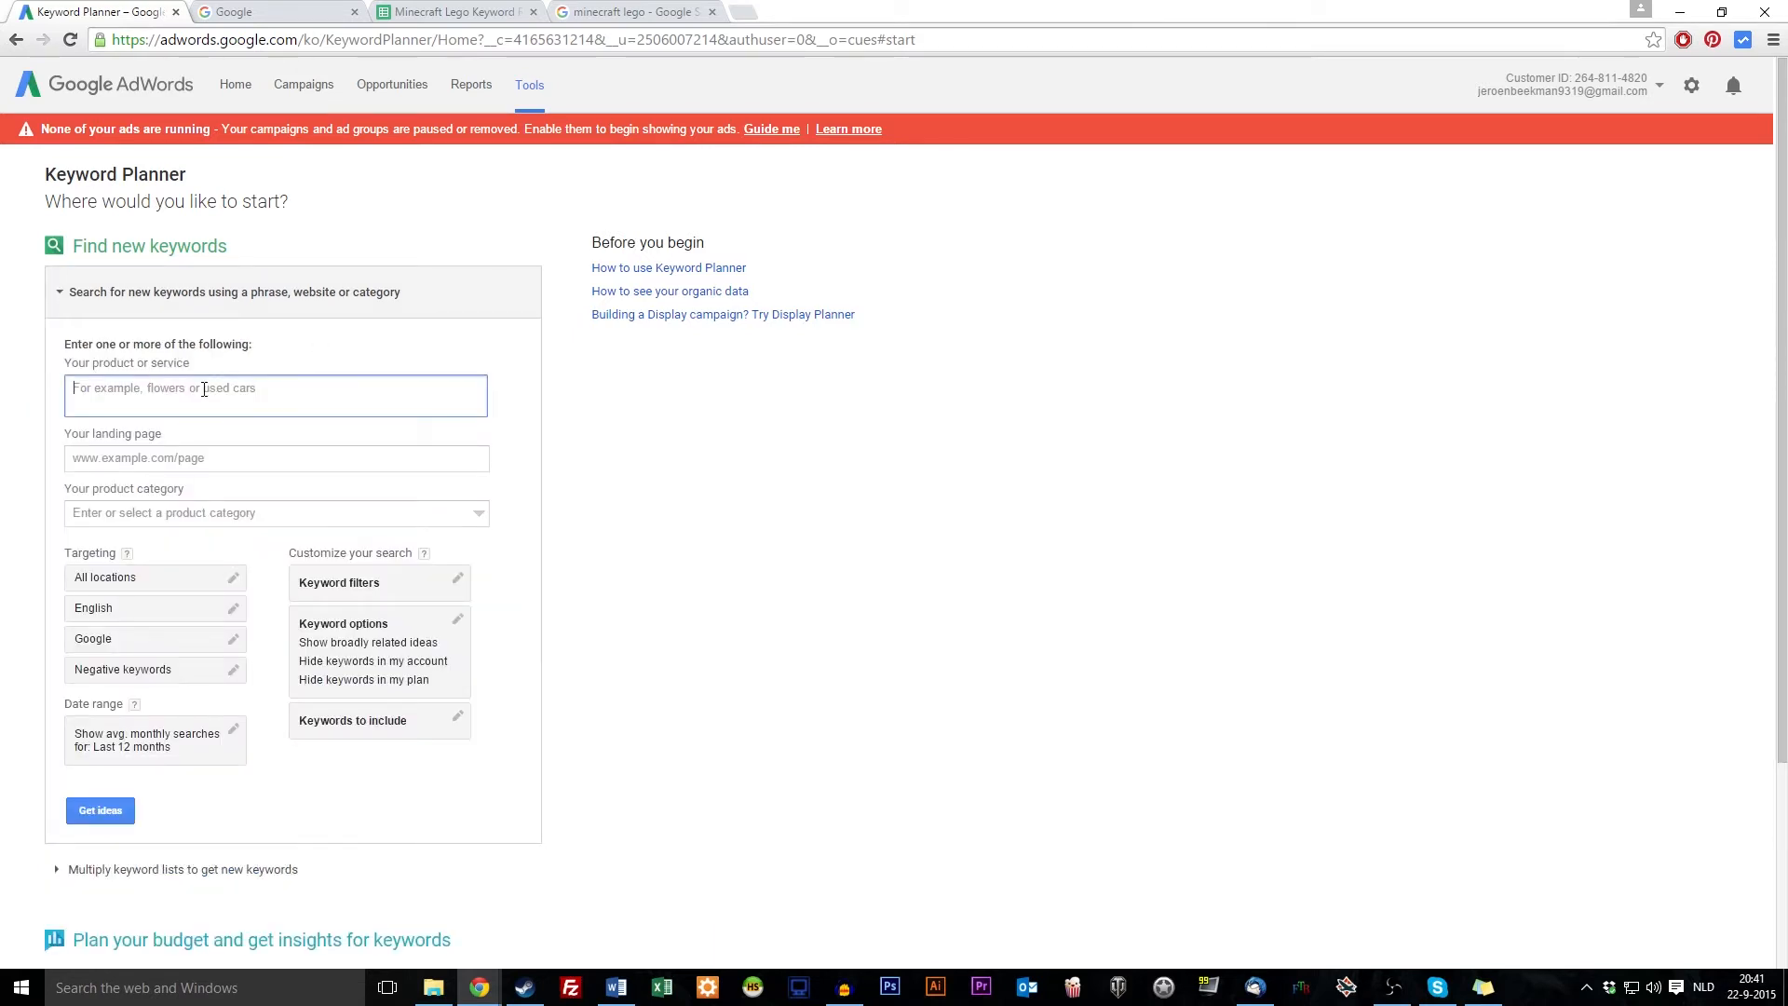
click(455, 11)
click(110, 8)
text(Minecraft Lego)
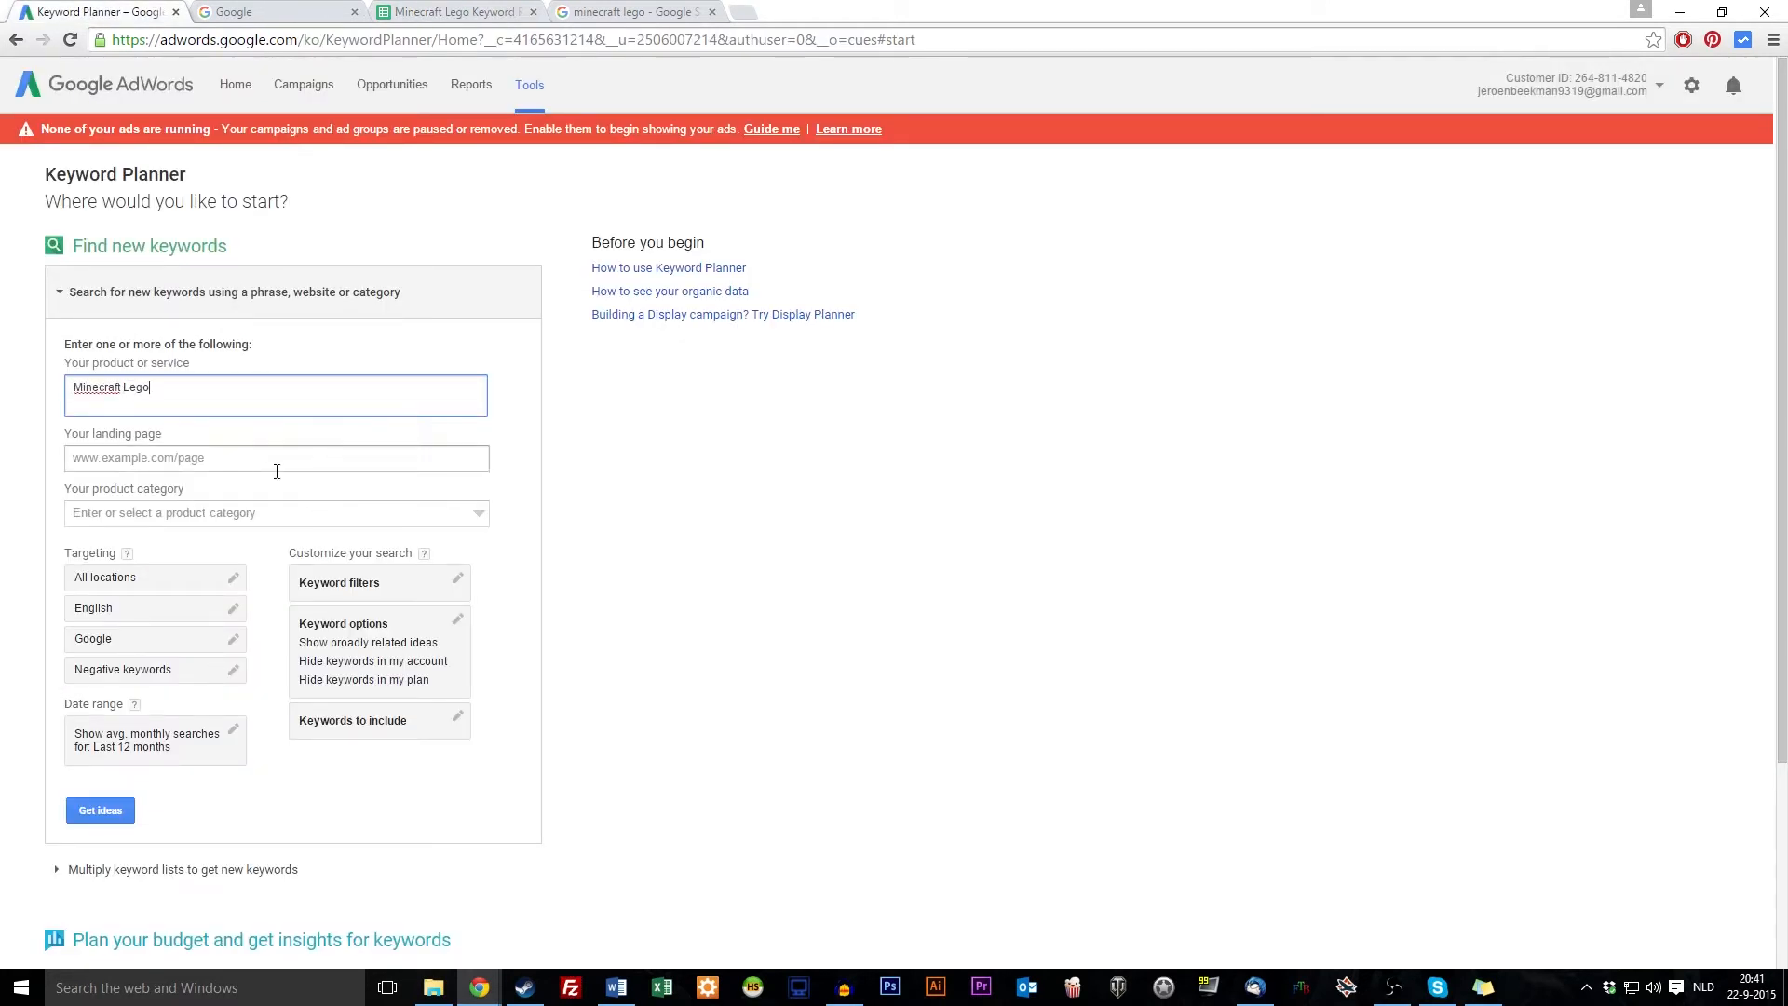
triple_click(238, 409)
text(min)
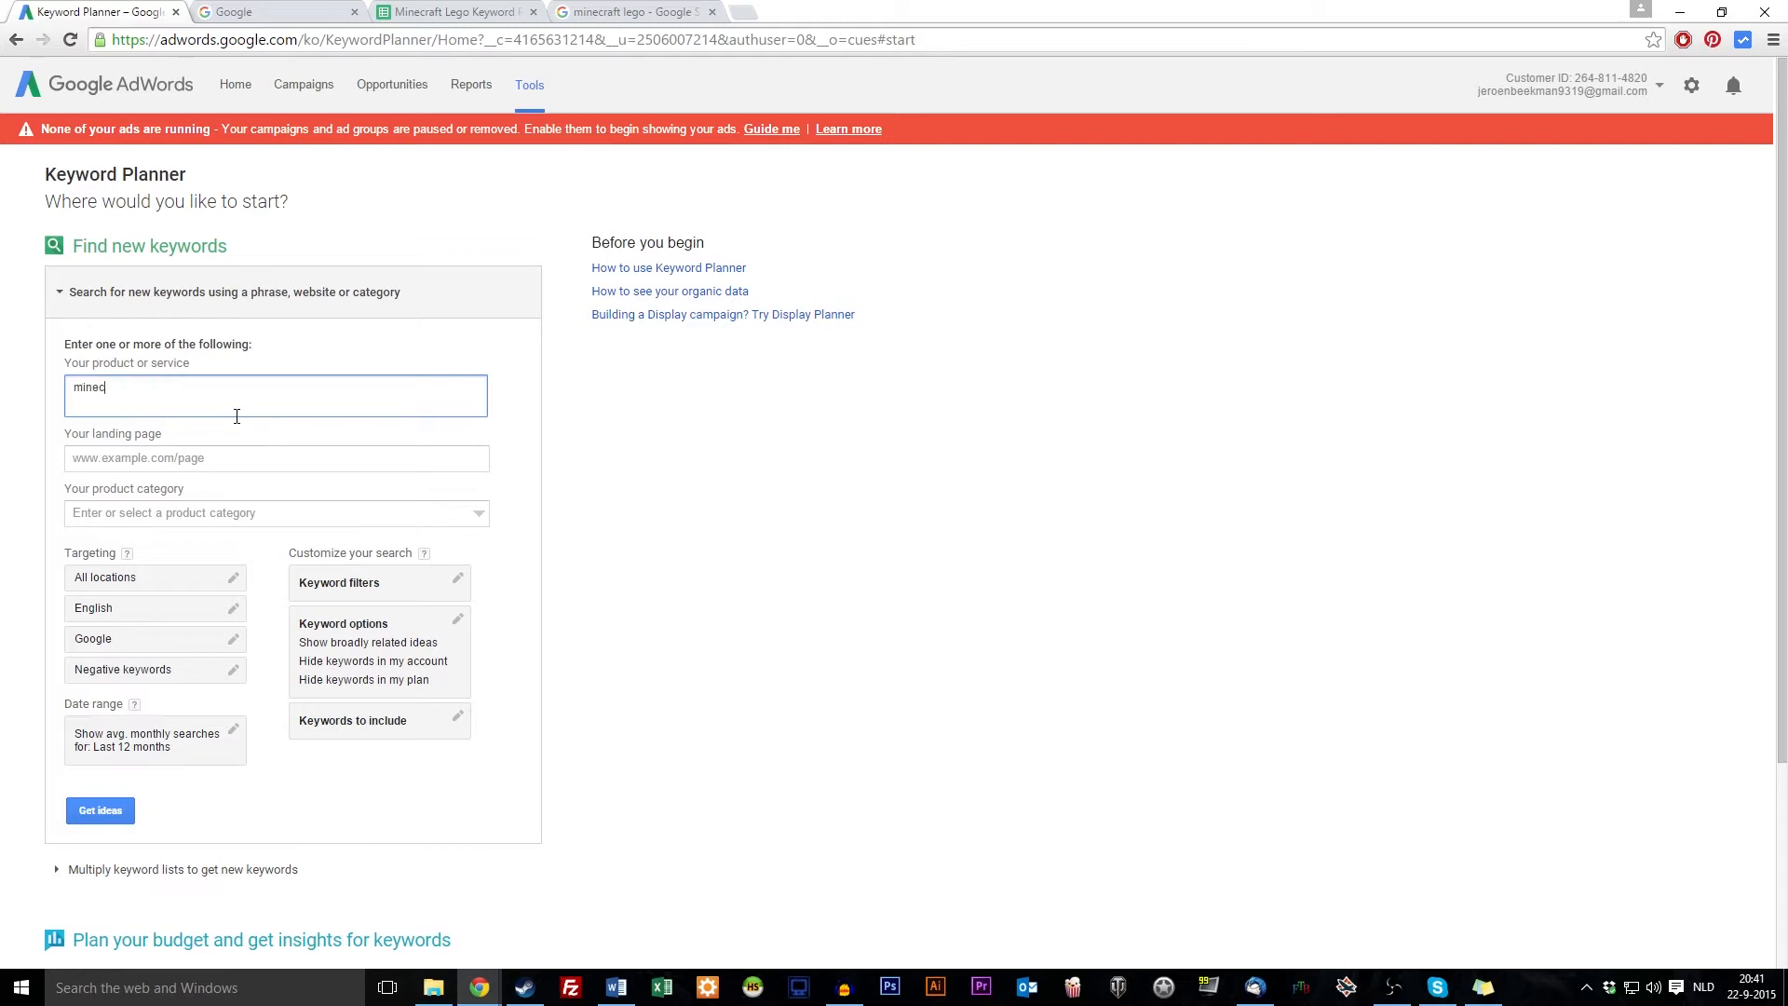
click(237, 458)
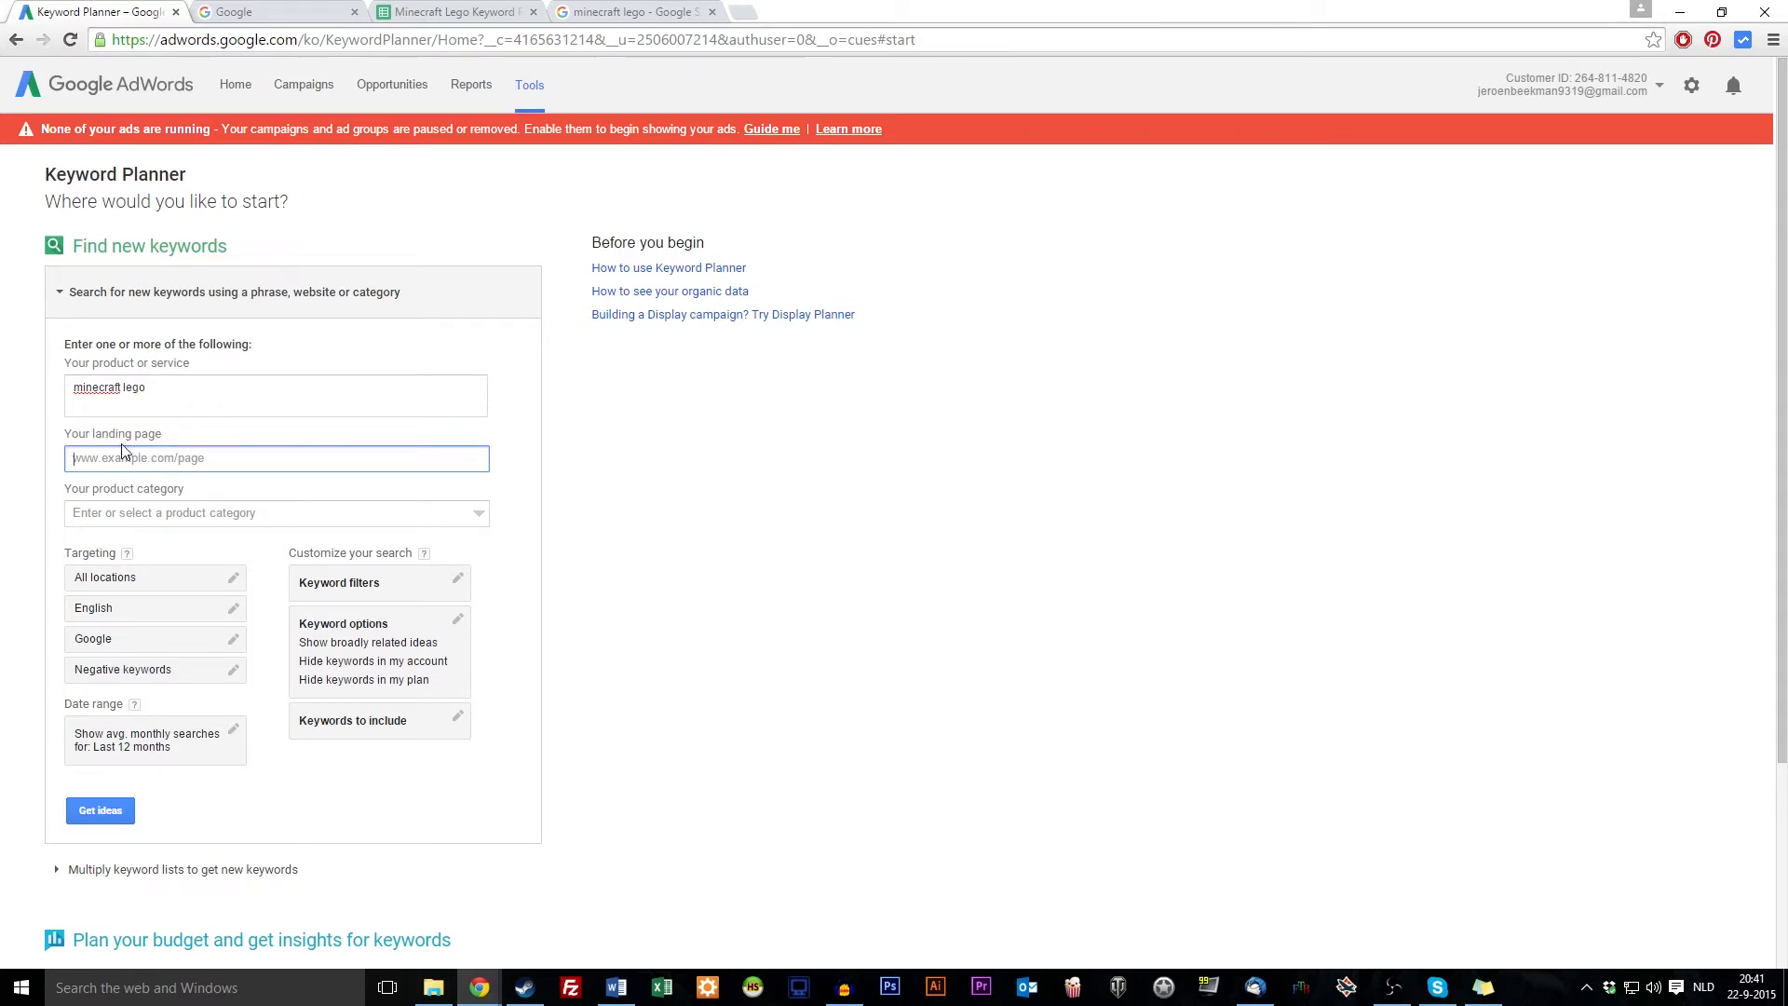
Leave category, location and language targeting unchanged and request keyword ideas
click(173, 513)
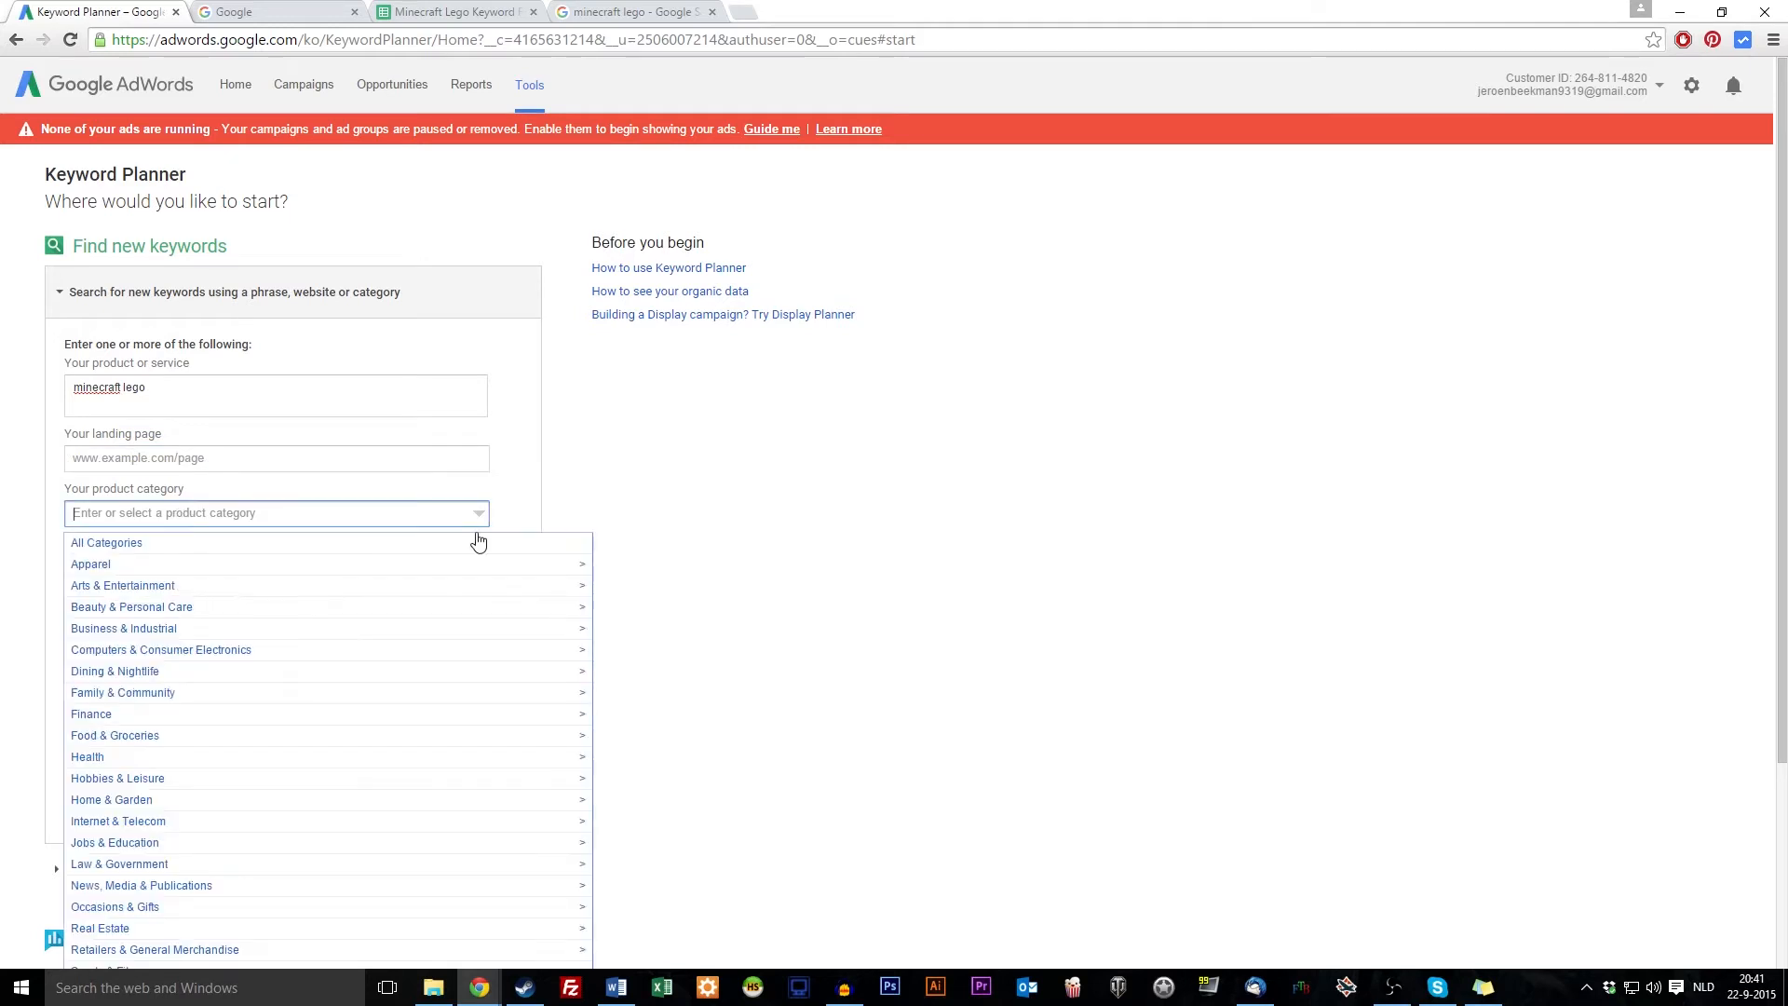
click(621, 509)
click(164, 515)
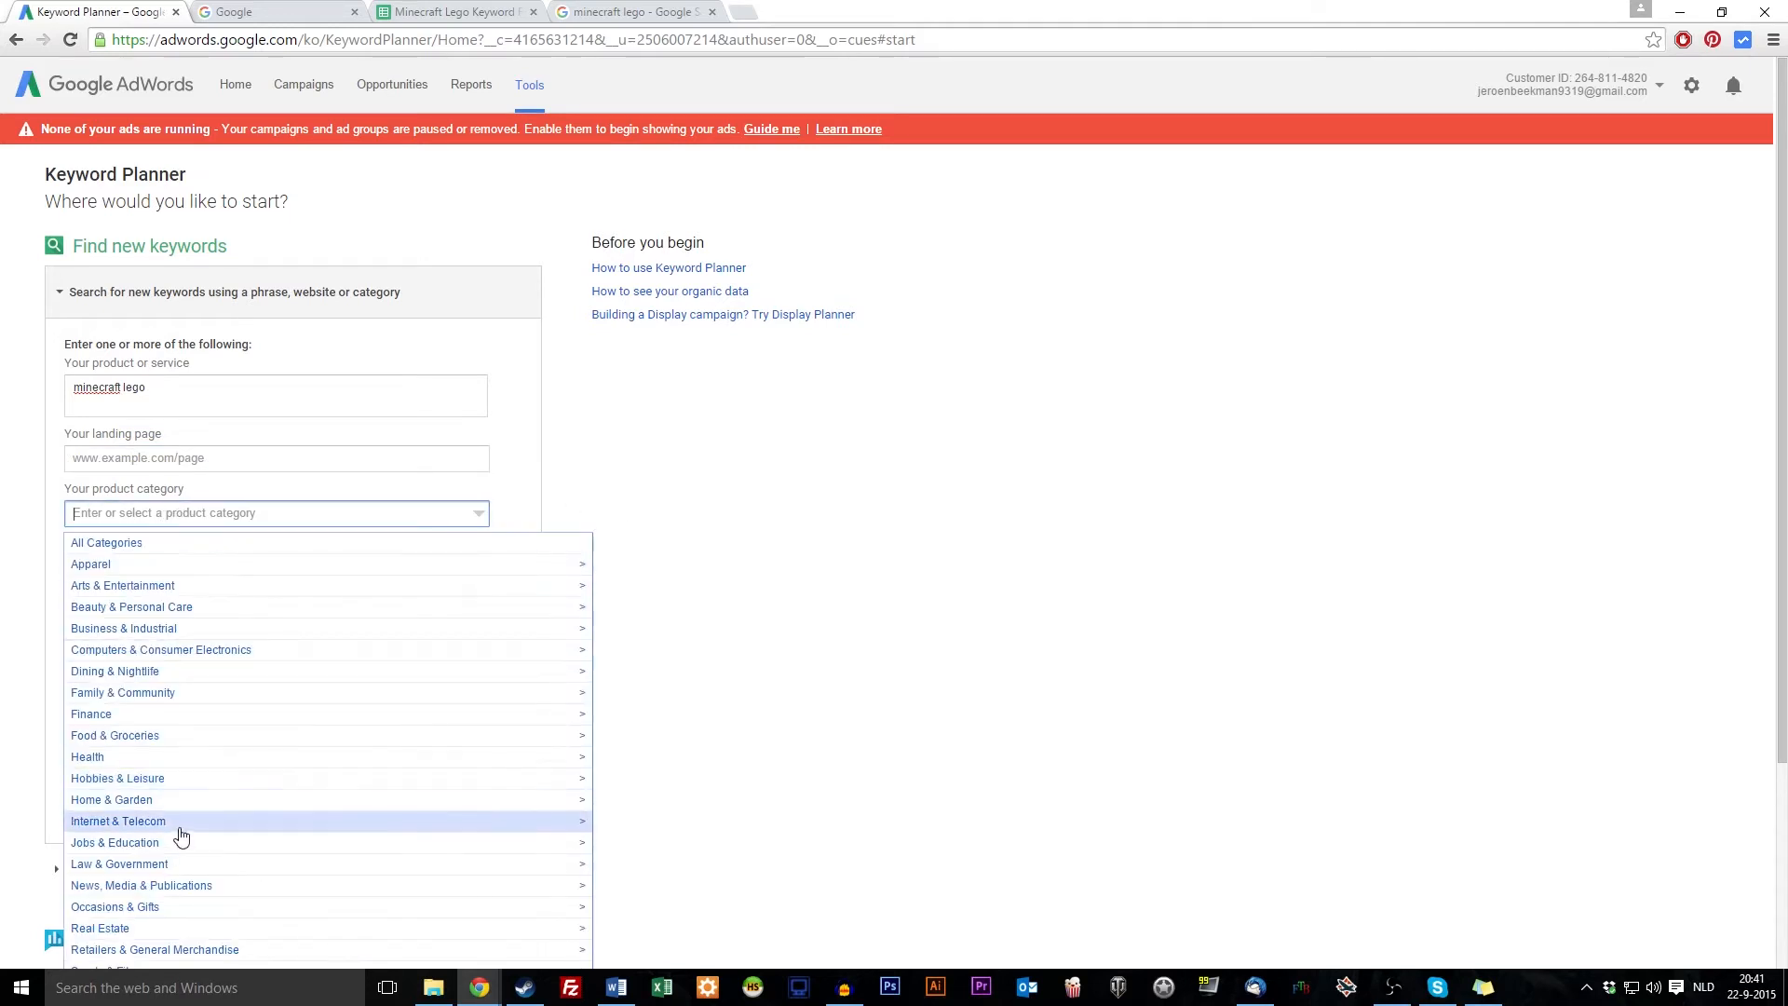
click(677, 559)
click(288, 512)
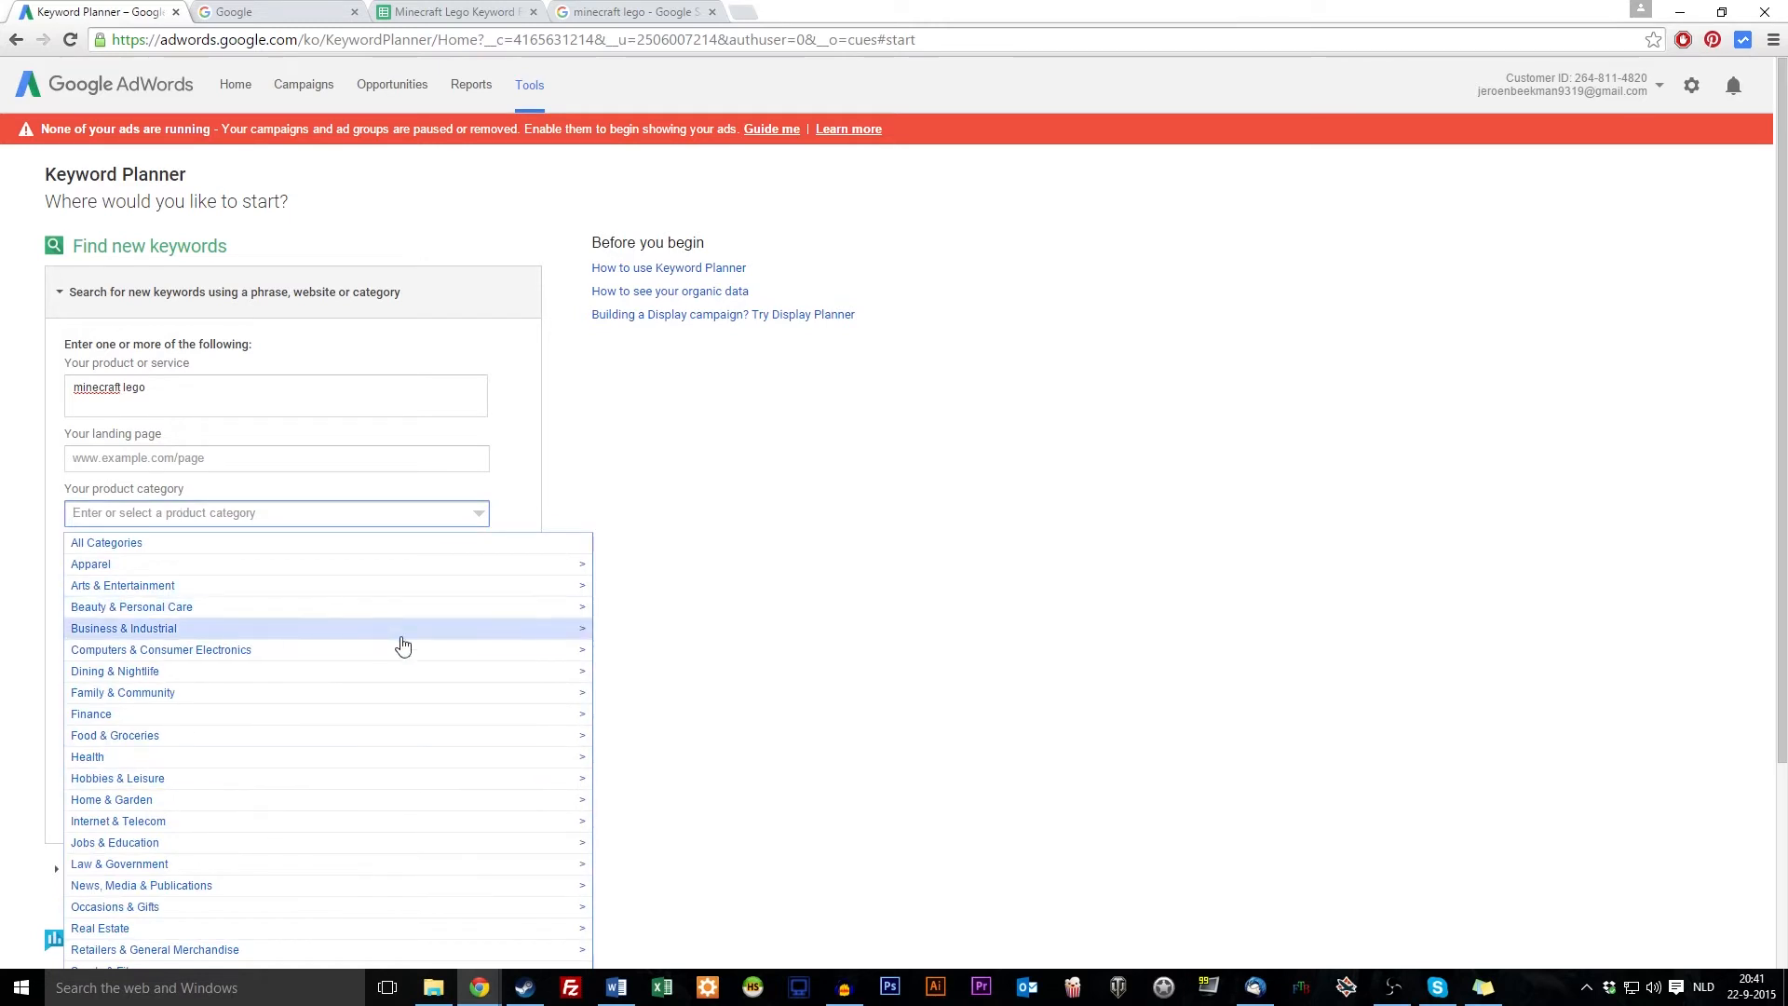
click(570, 515)
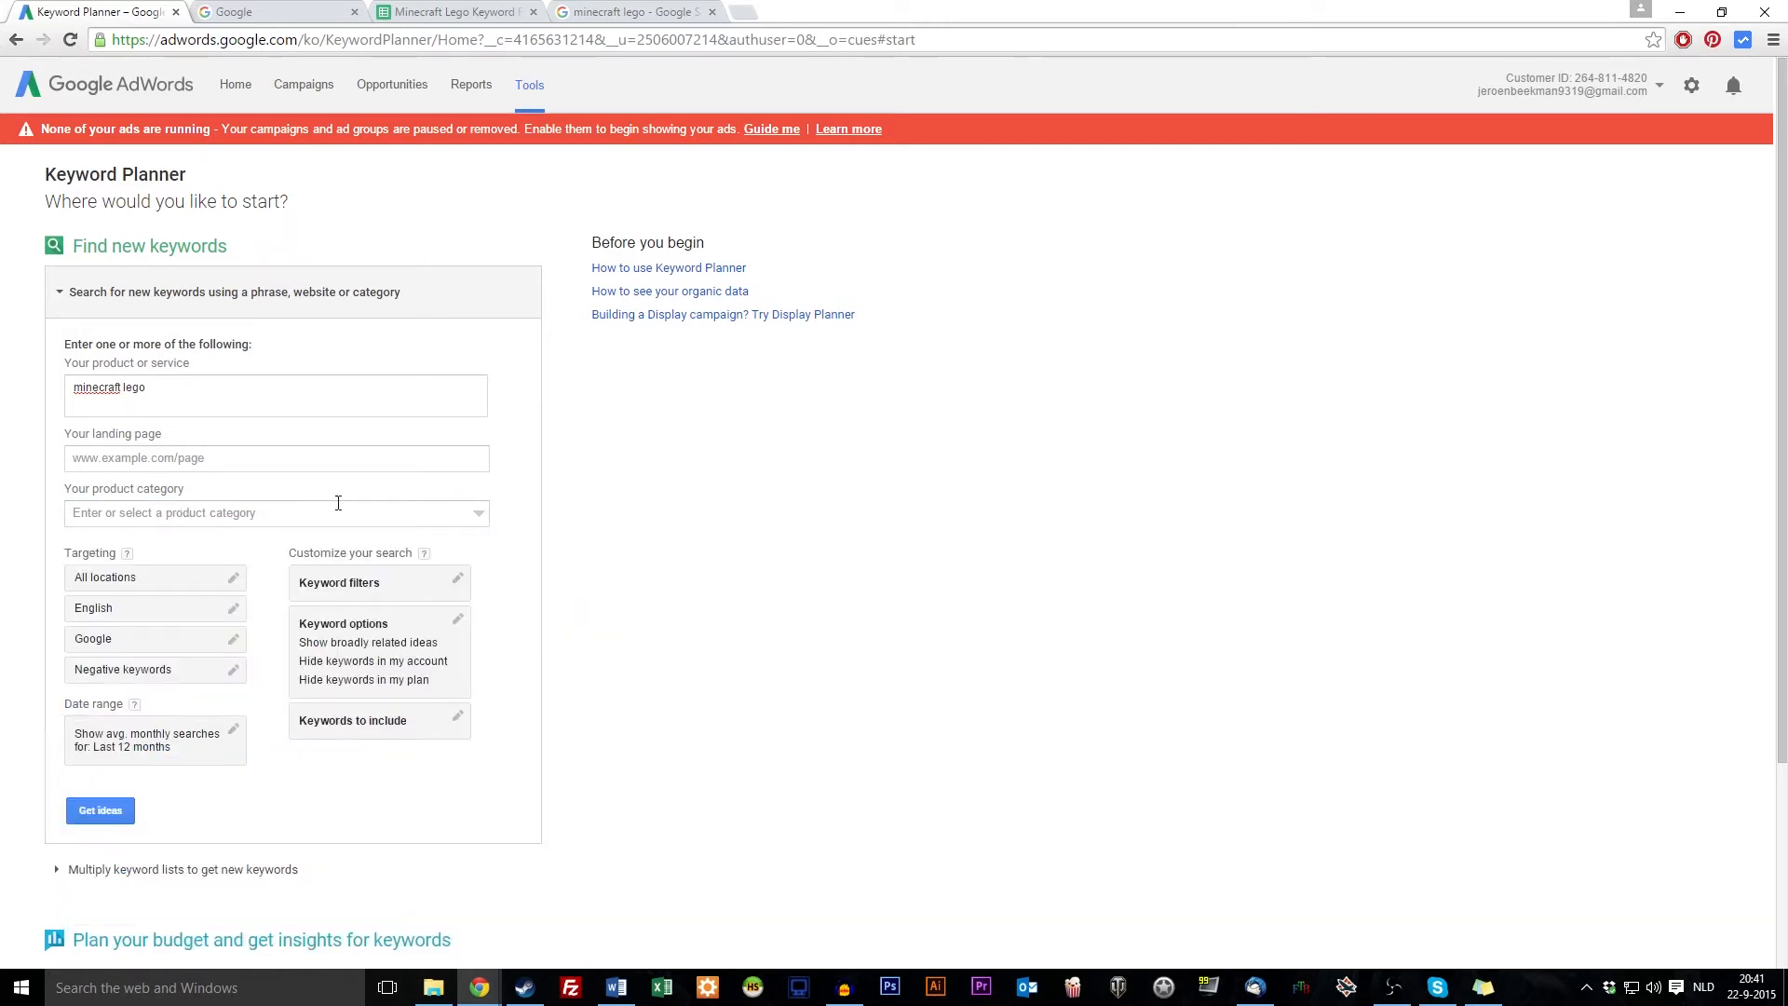
click(108, 582)
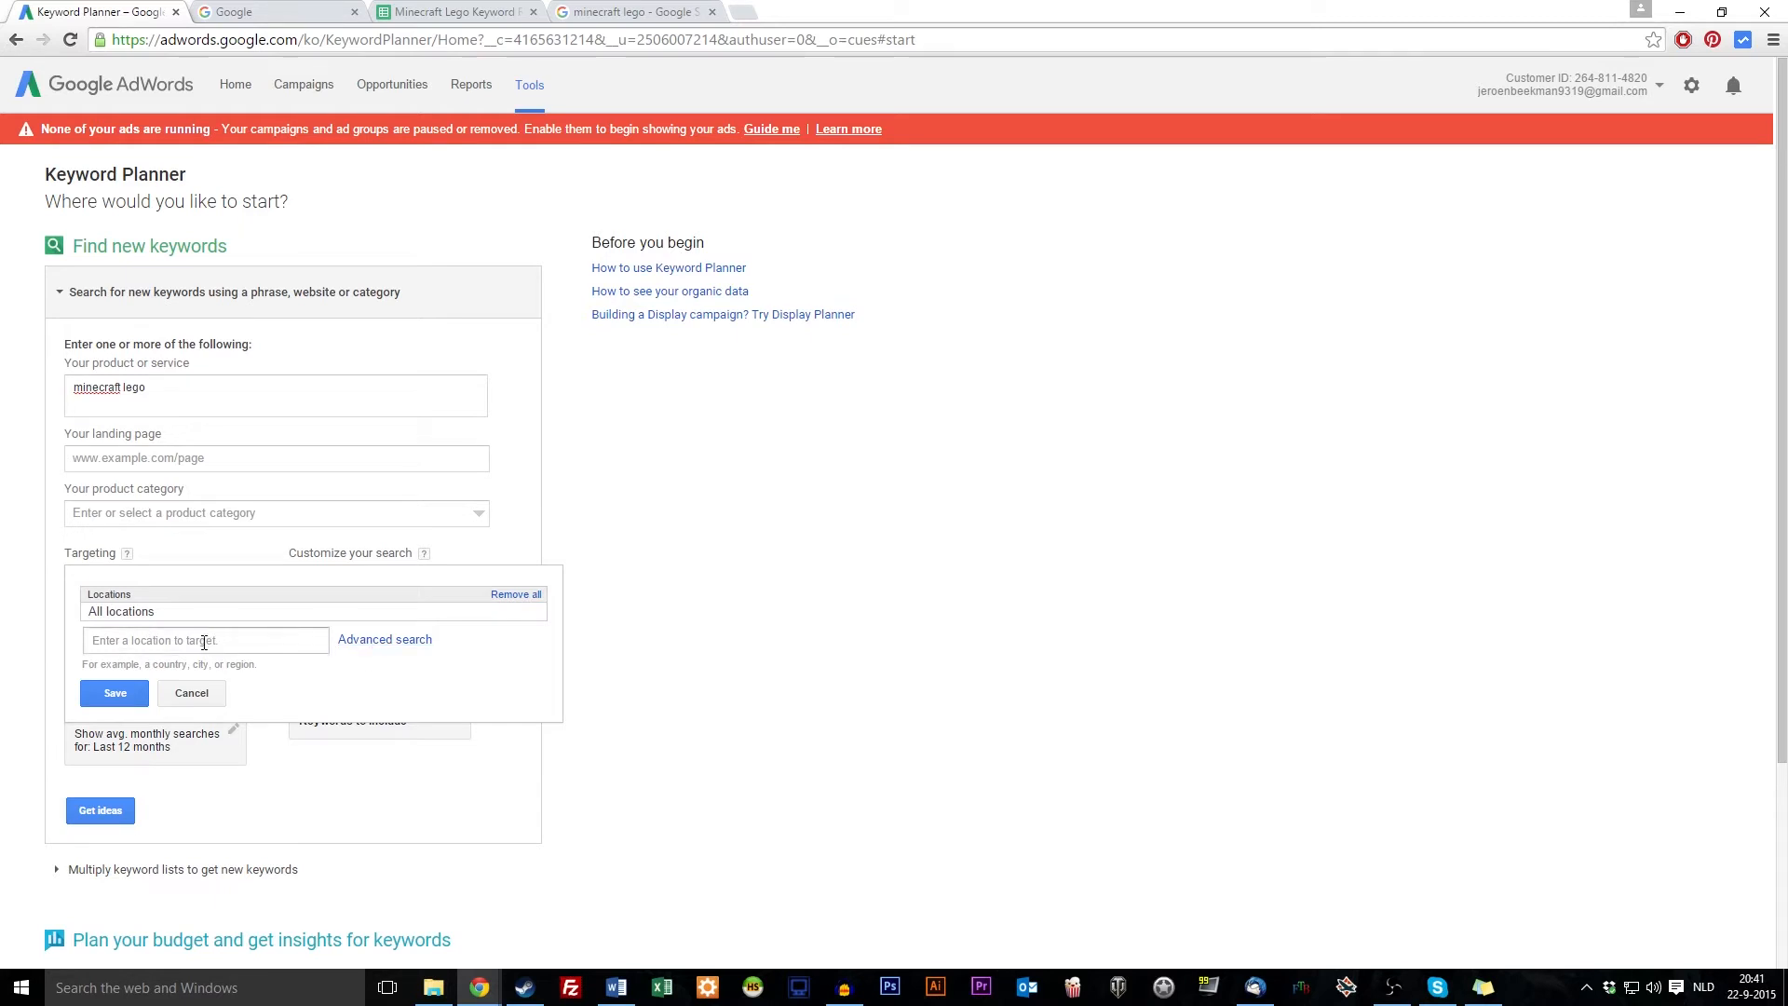
click(191, 695)
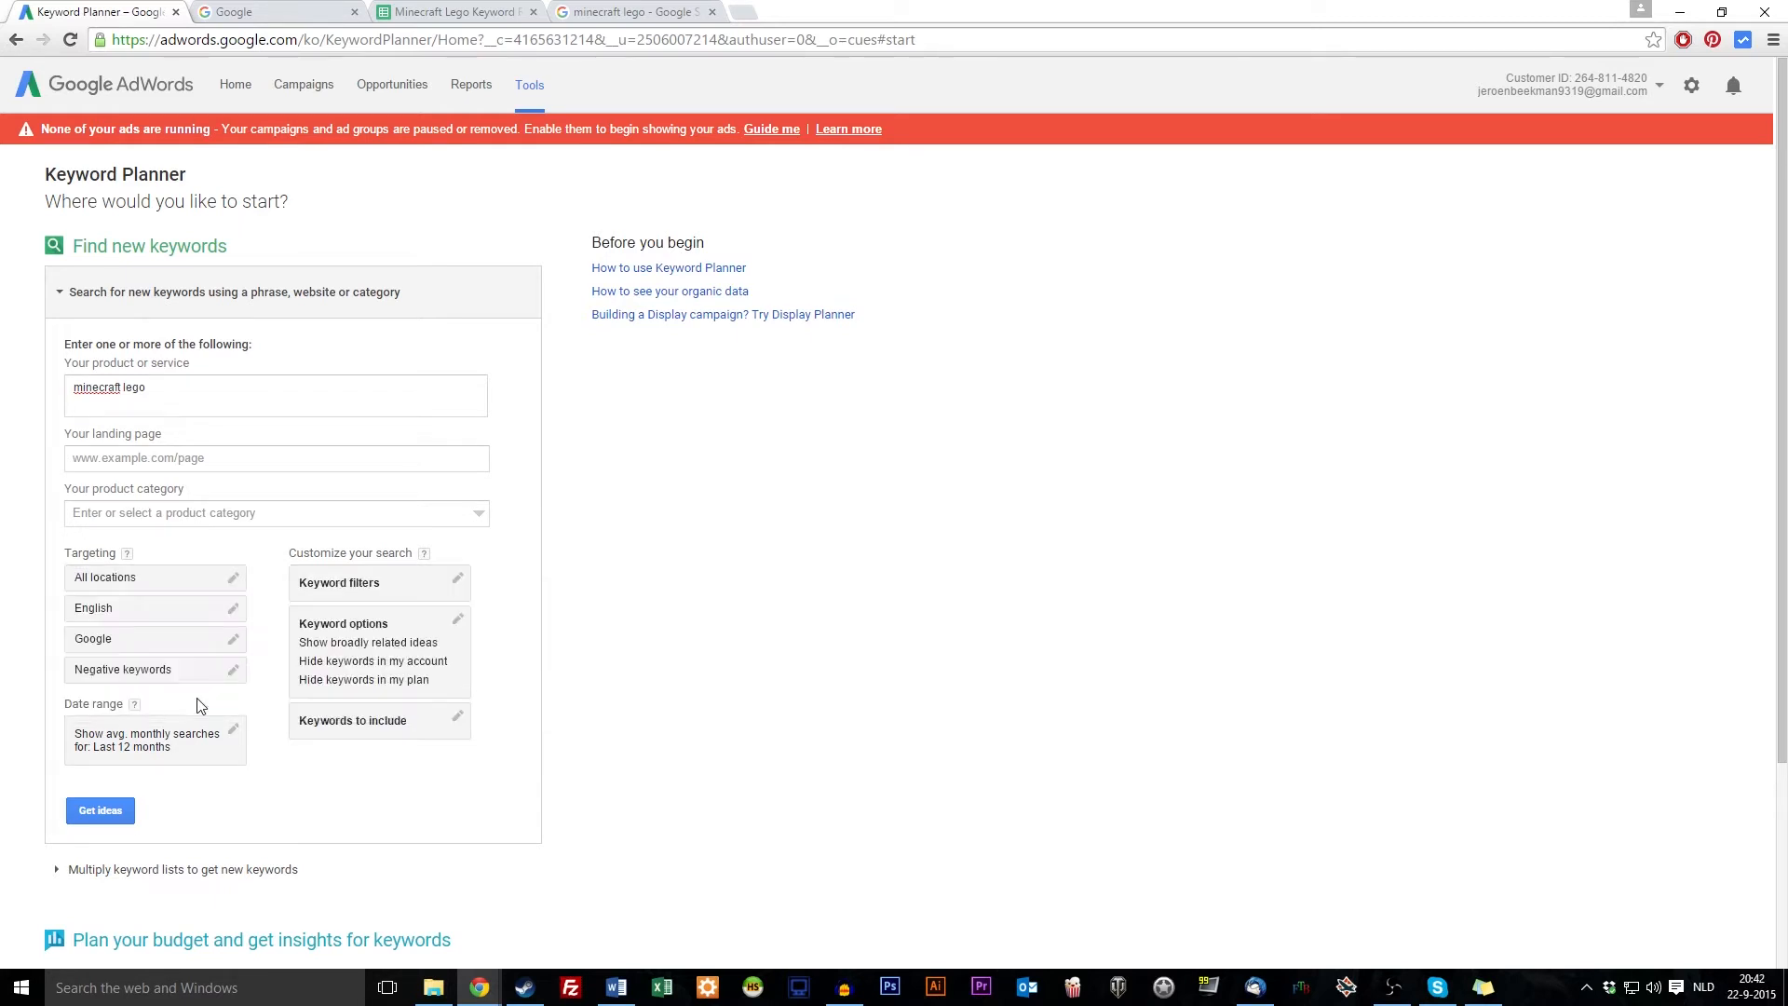
click(139, 618)
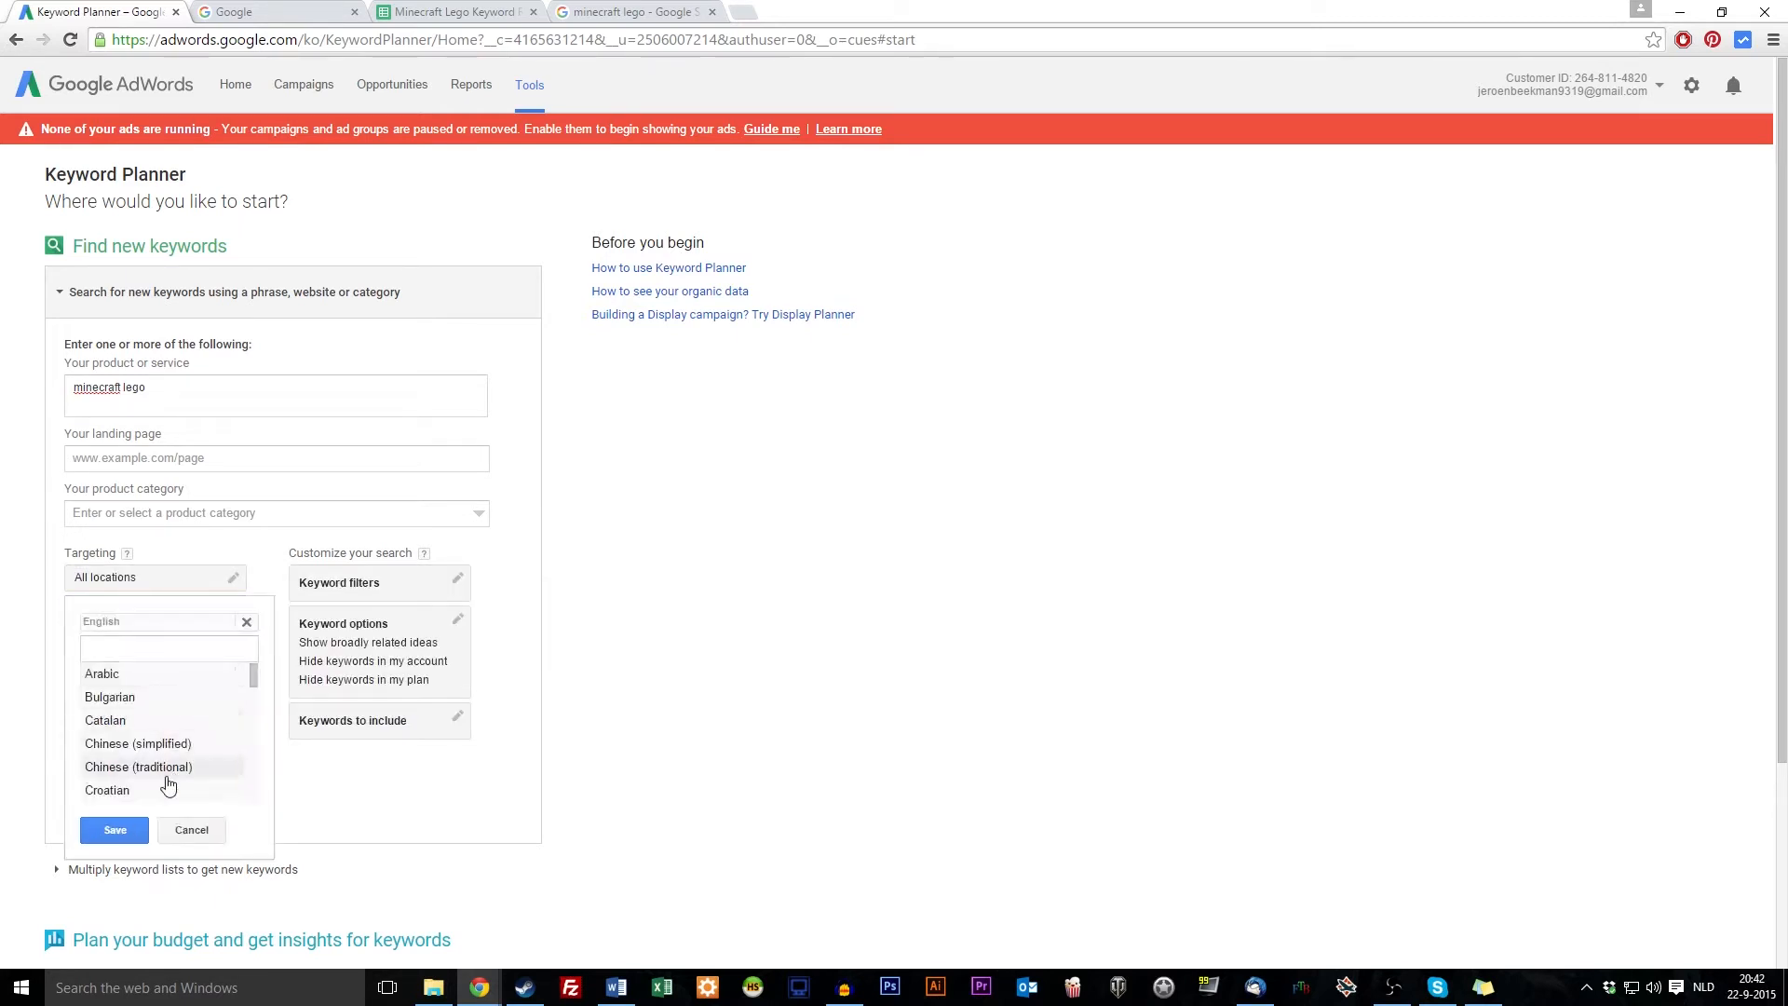
click(192, 833)
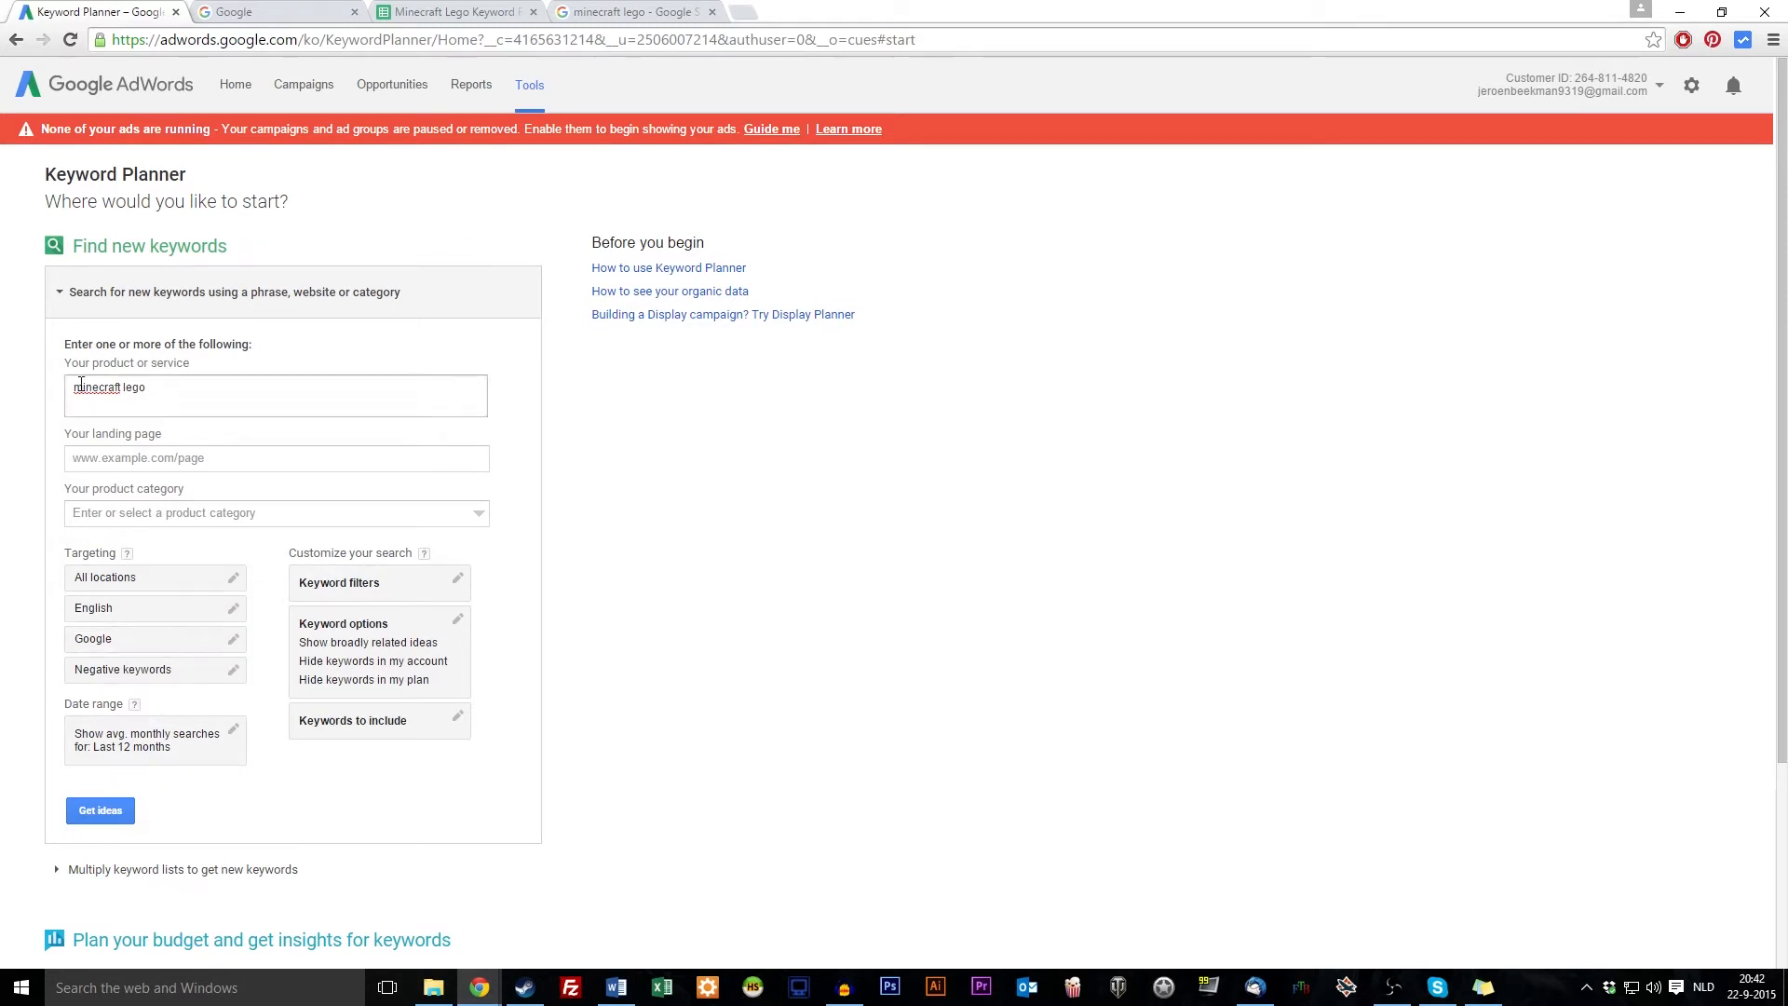
click(191, 518)
click(203, 410)
click(101, 810)
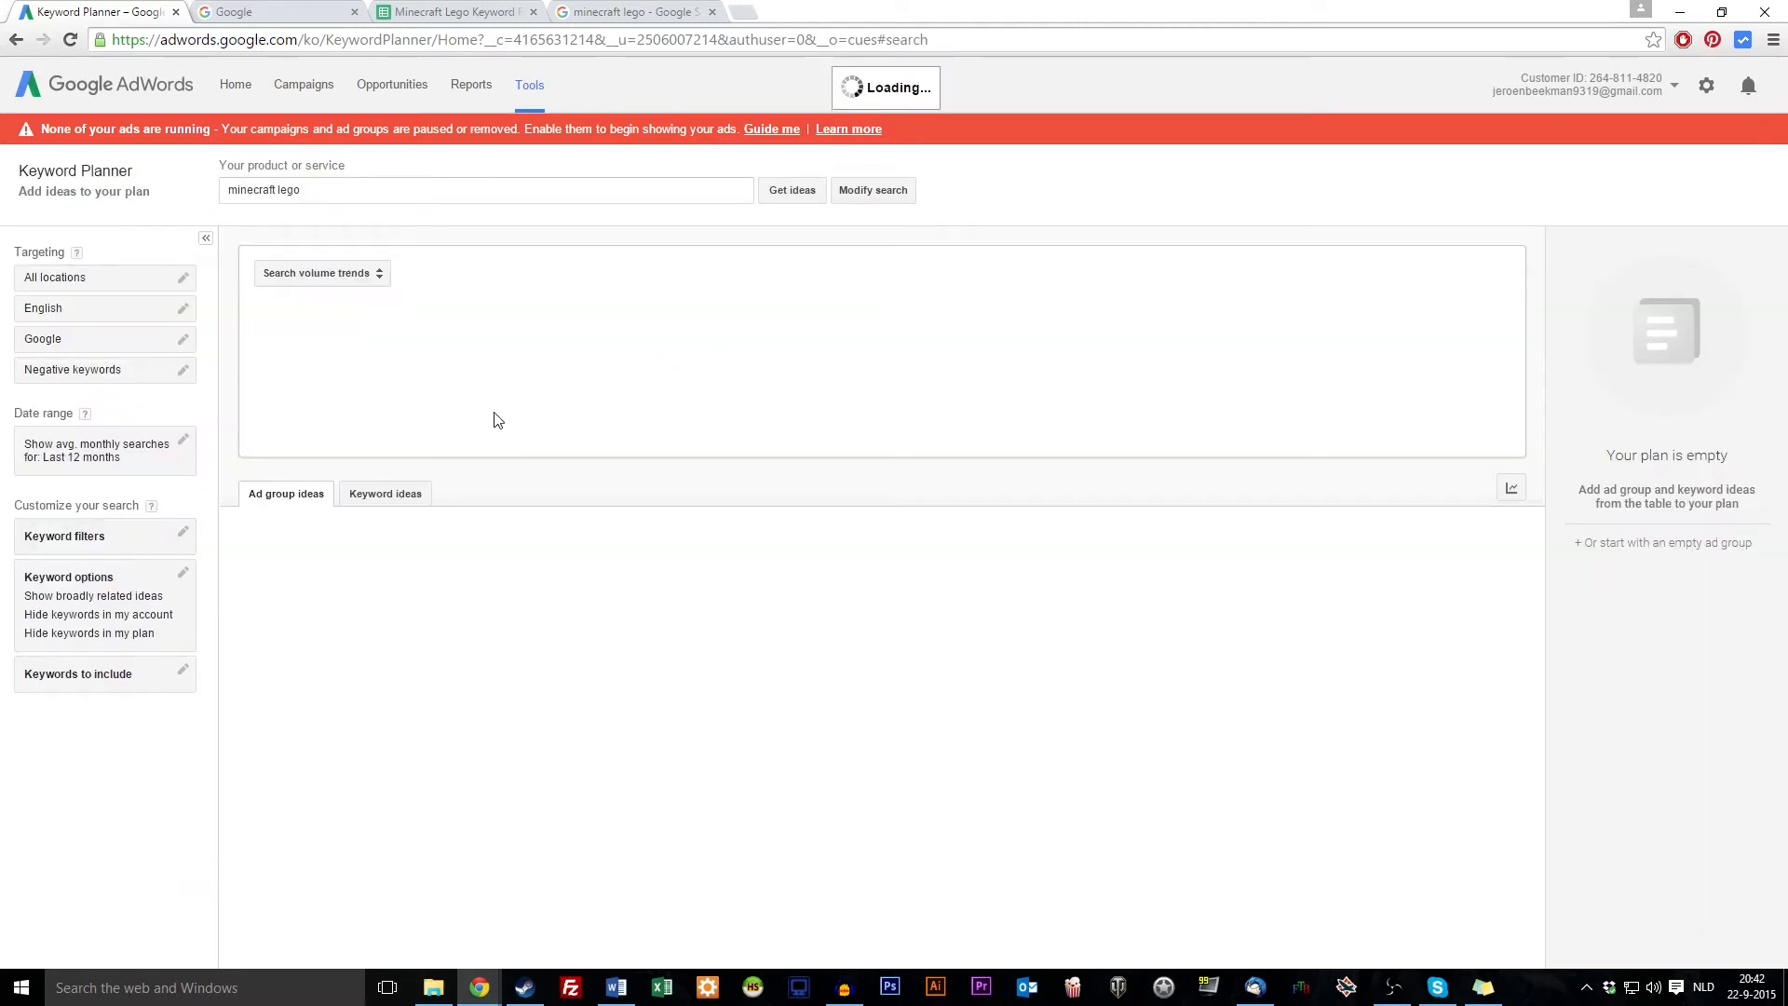
Load the minecraft lego keyword ideas after the error, then select its 110,000 searches and High competition
click(390, 527)
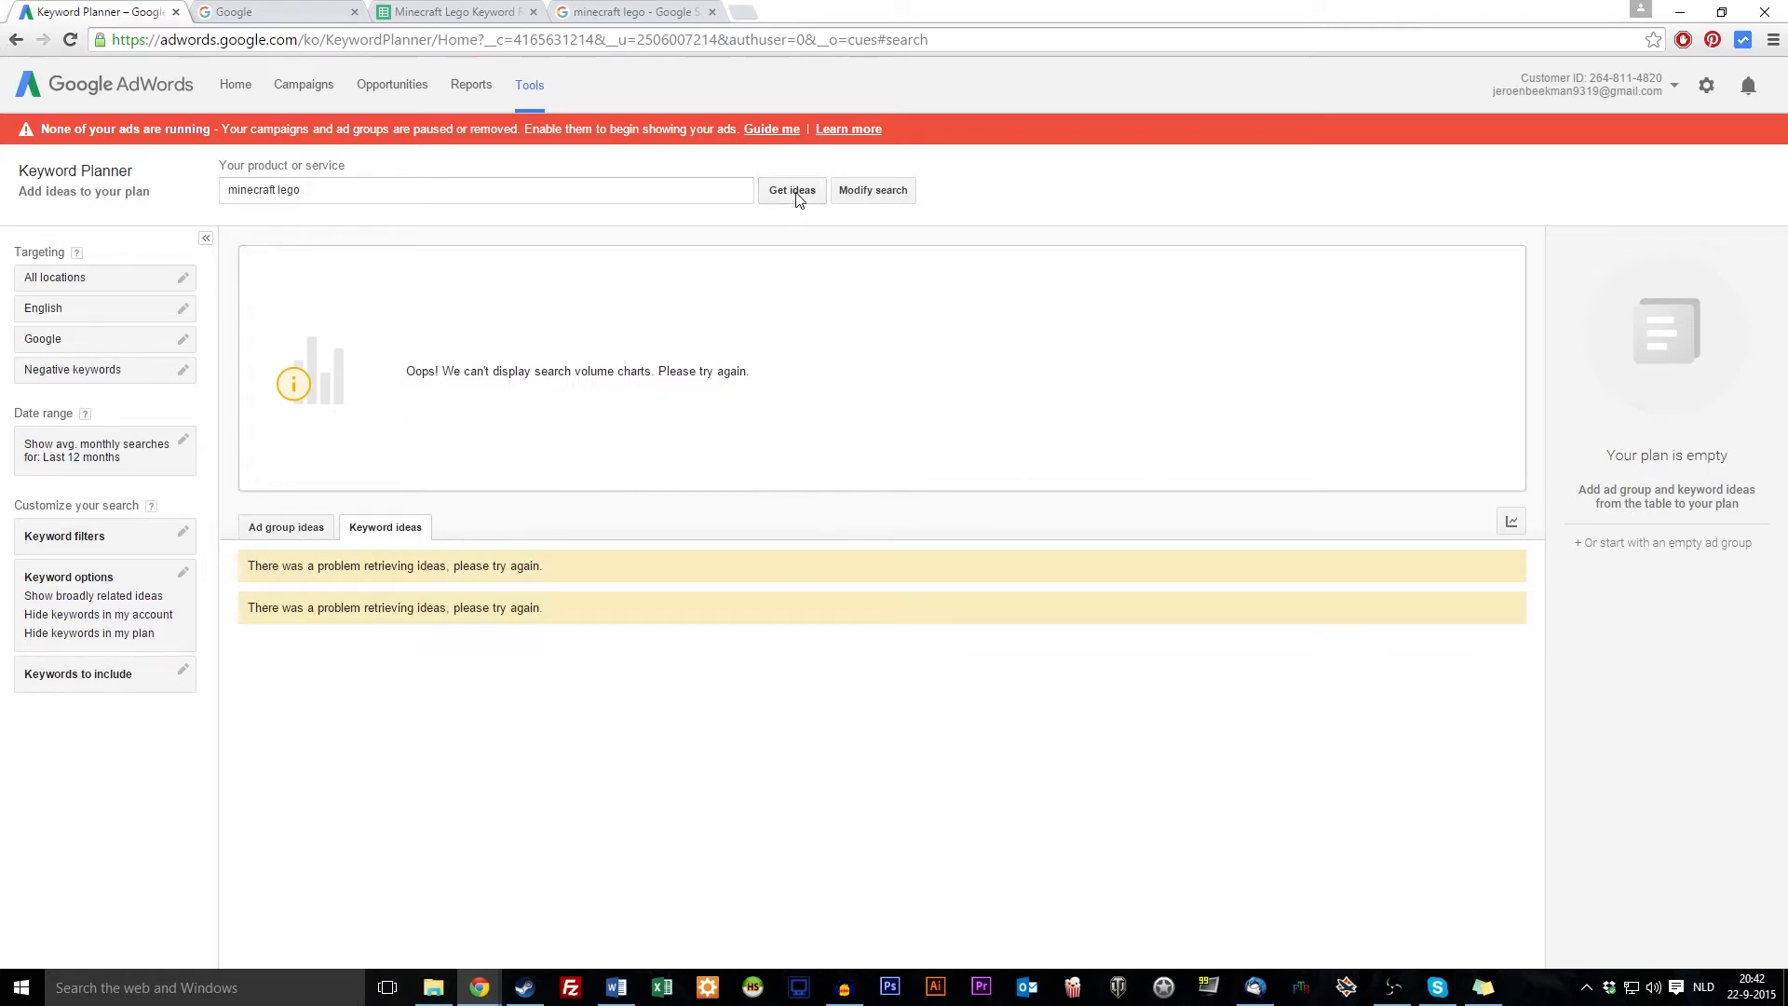
click(792, 191)
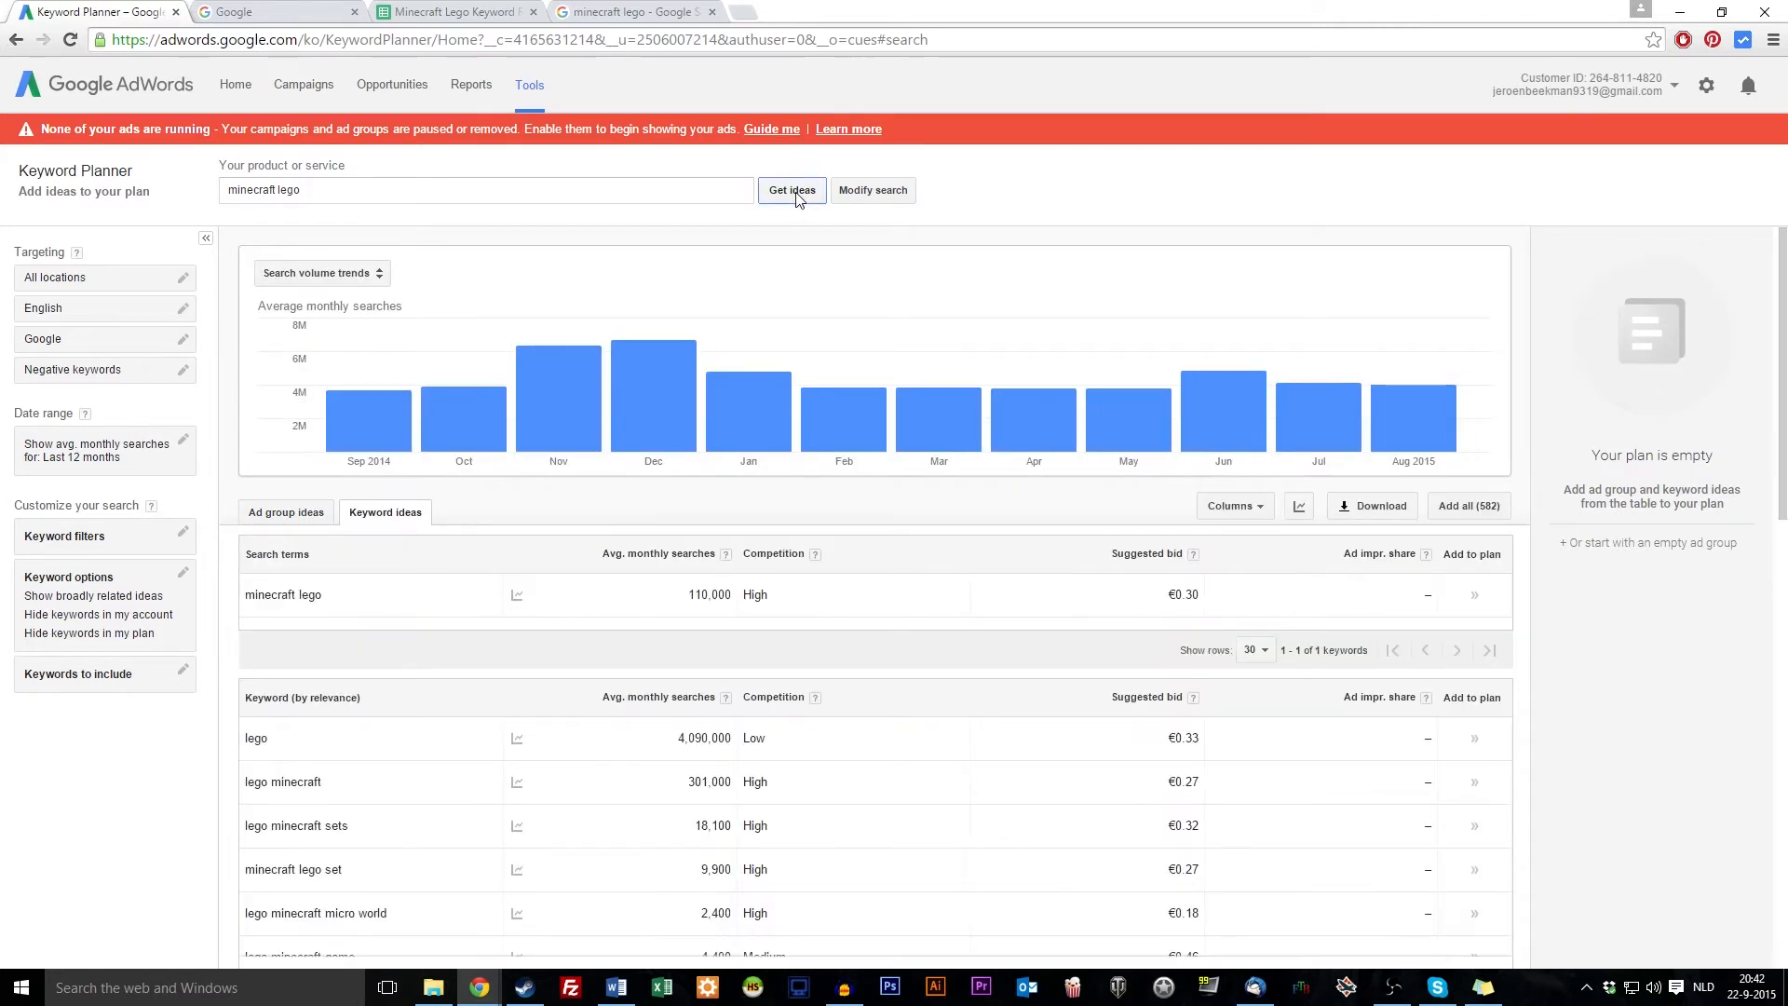
scroll(360, 519, down, 3)
mouse_move(517, 502)
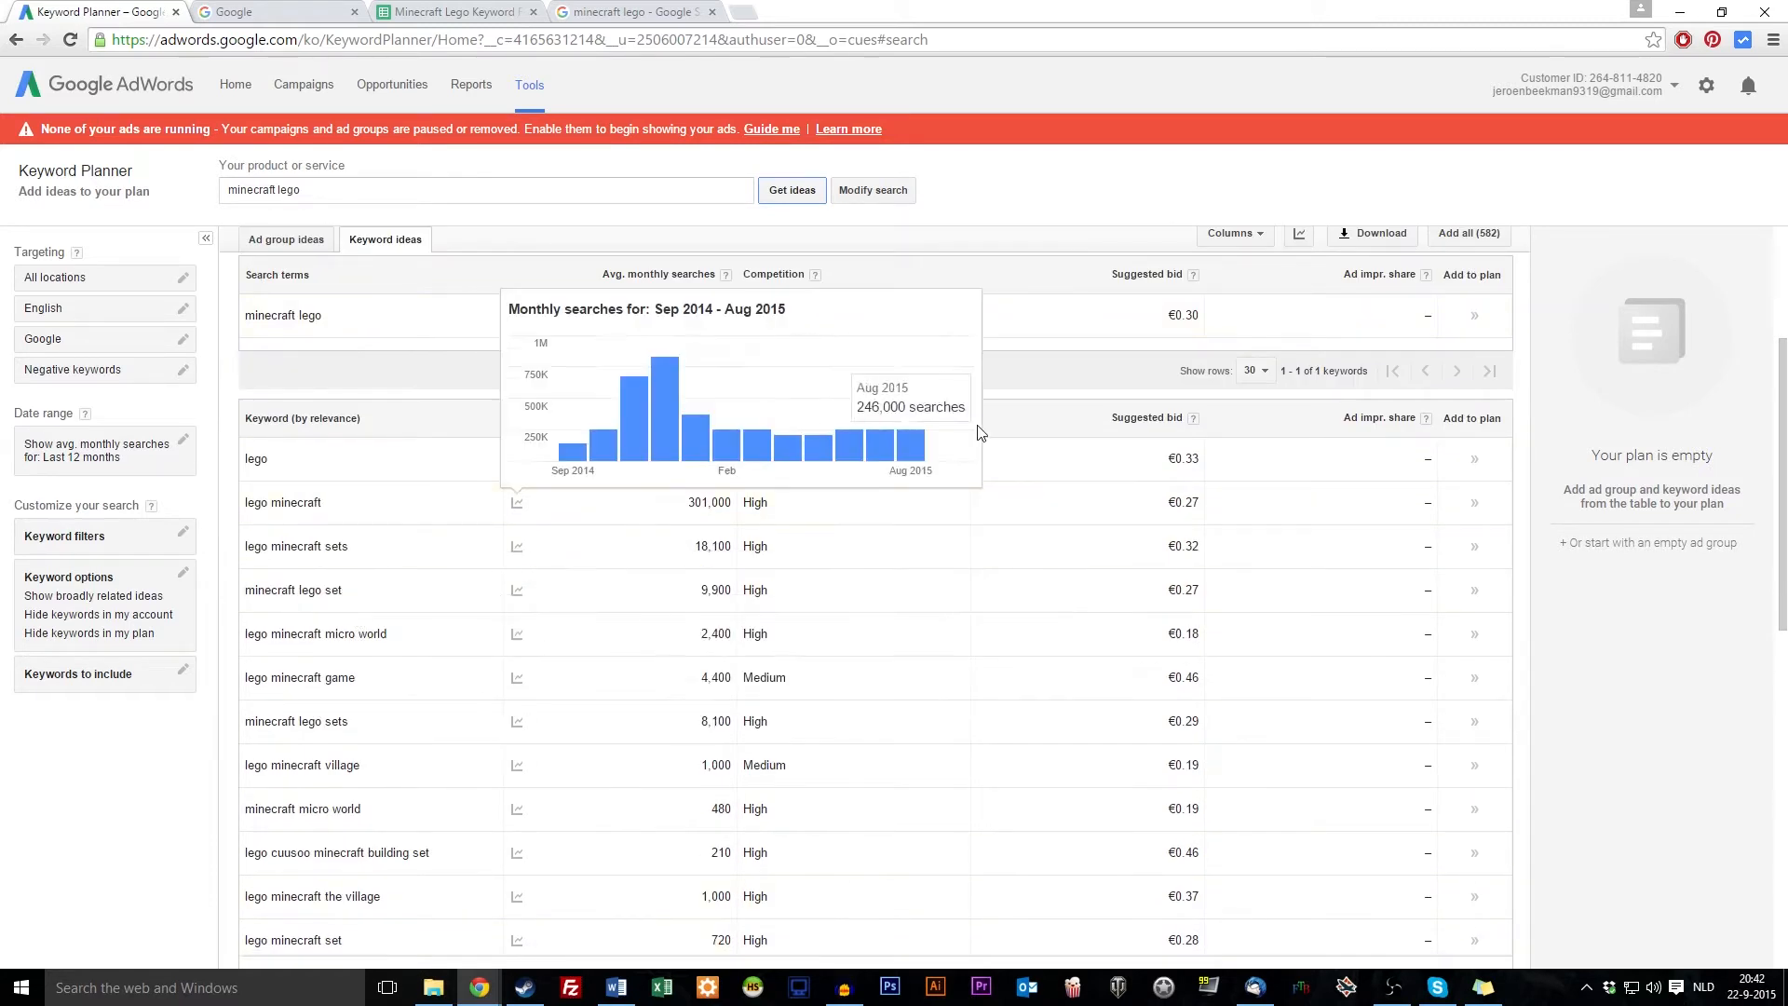
scroll(882, 730, up, 3)
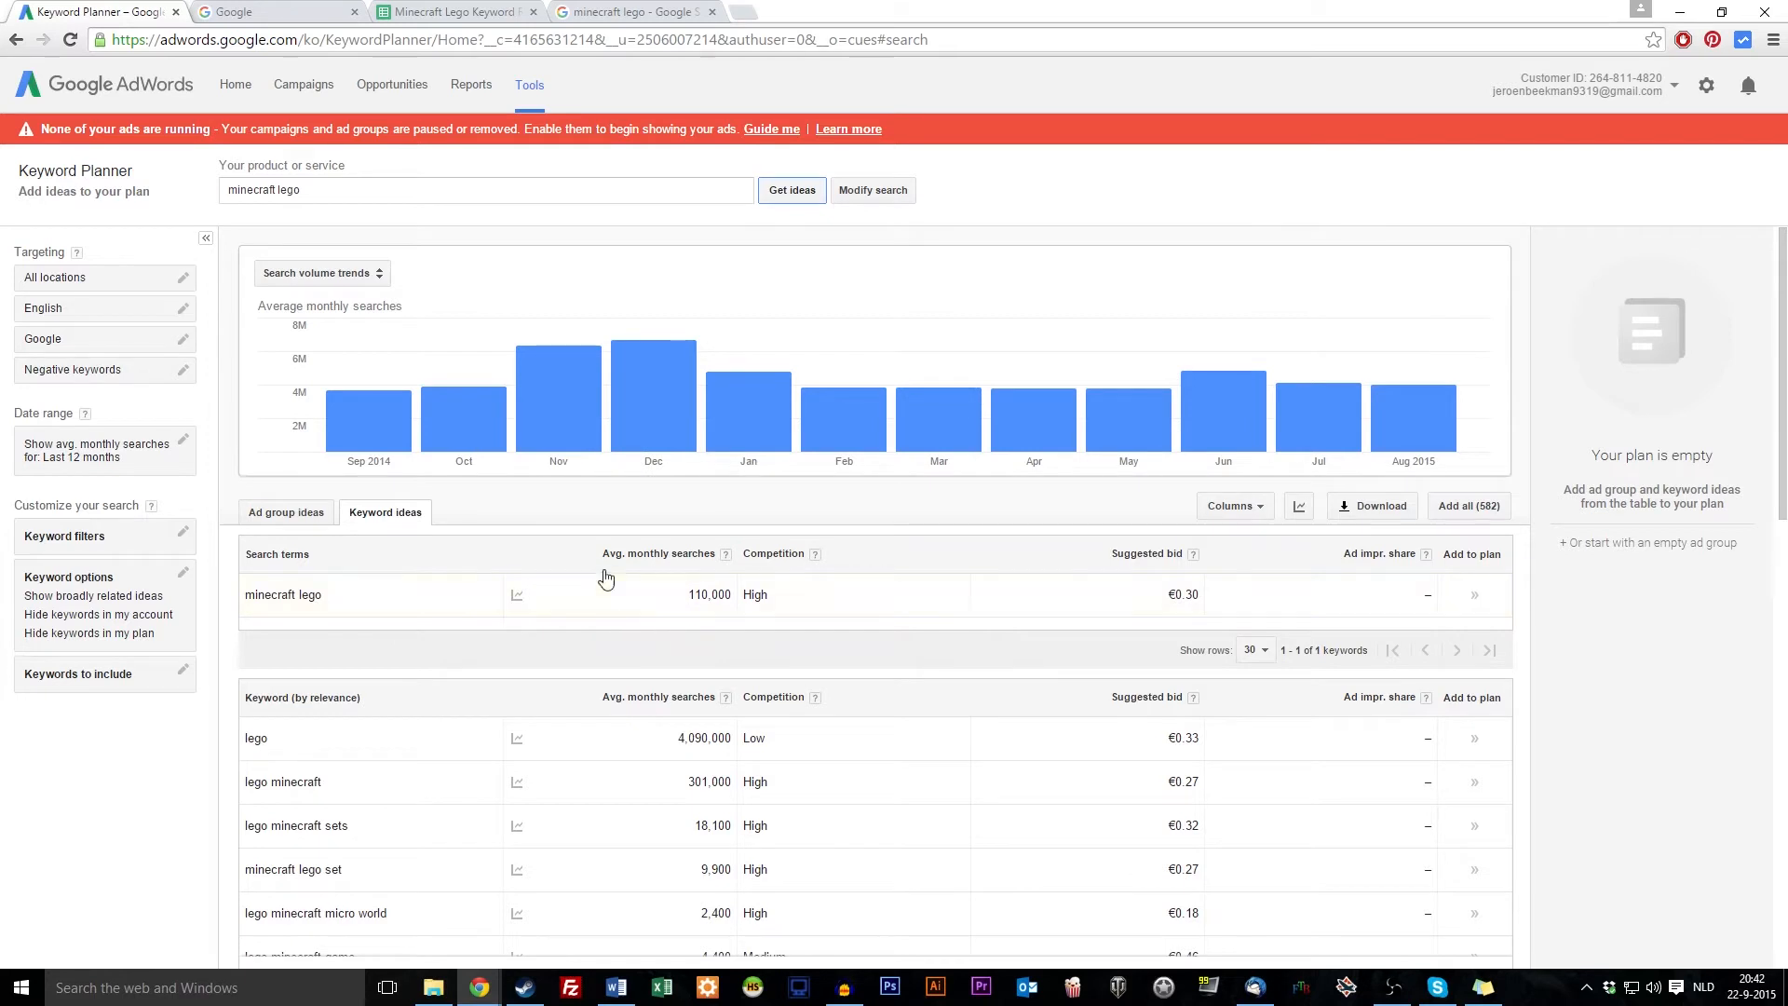
double_click(701, 595)
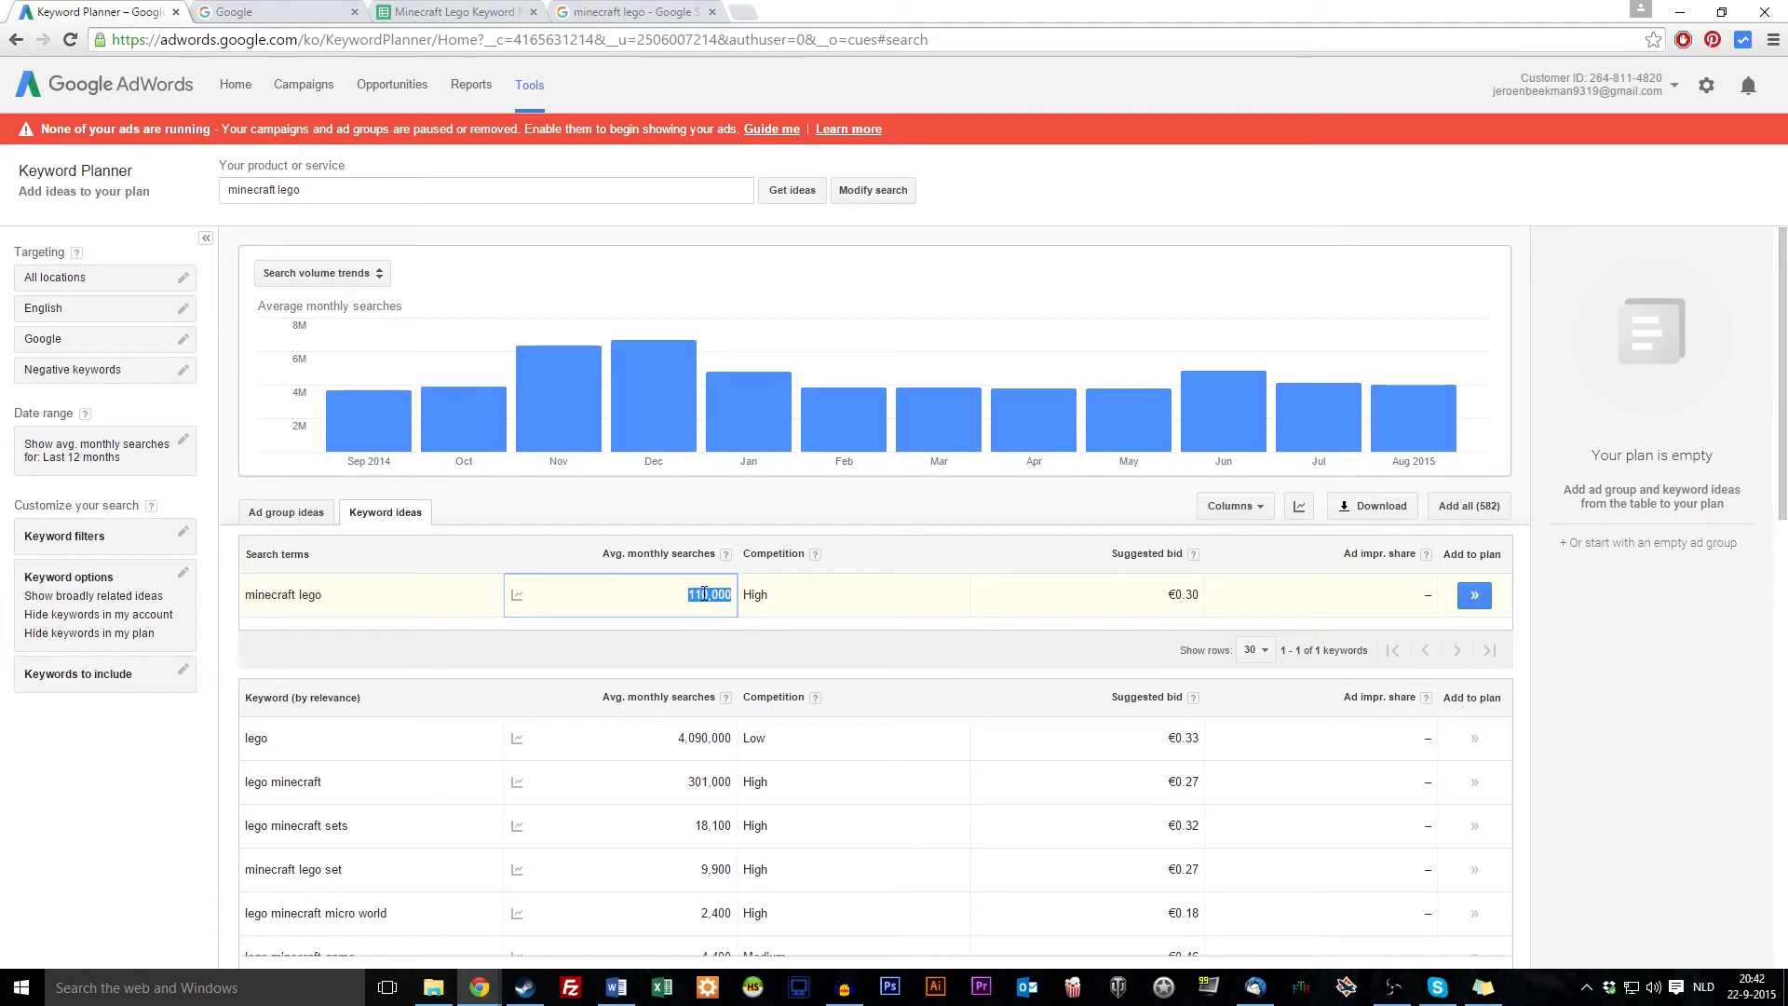
double_click(769, 603)
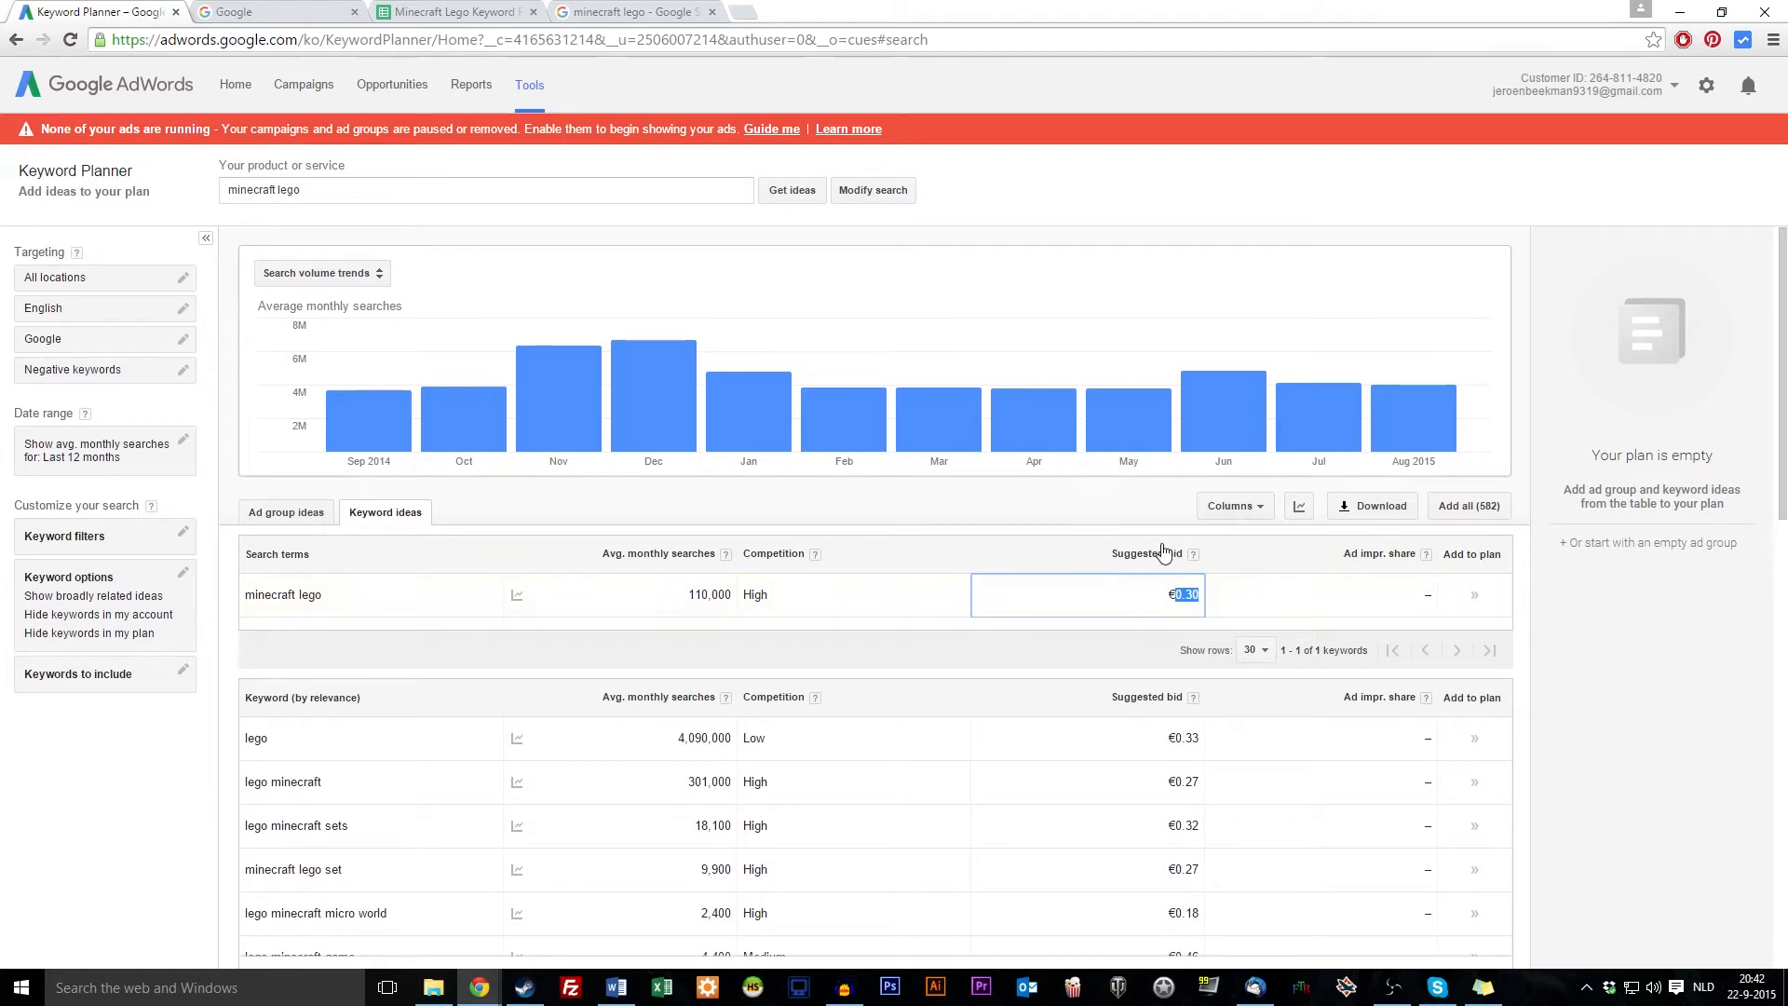
Select the 110,000 search volume figure for minecraft lego in Keyword Planner
click(515, 10)
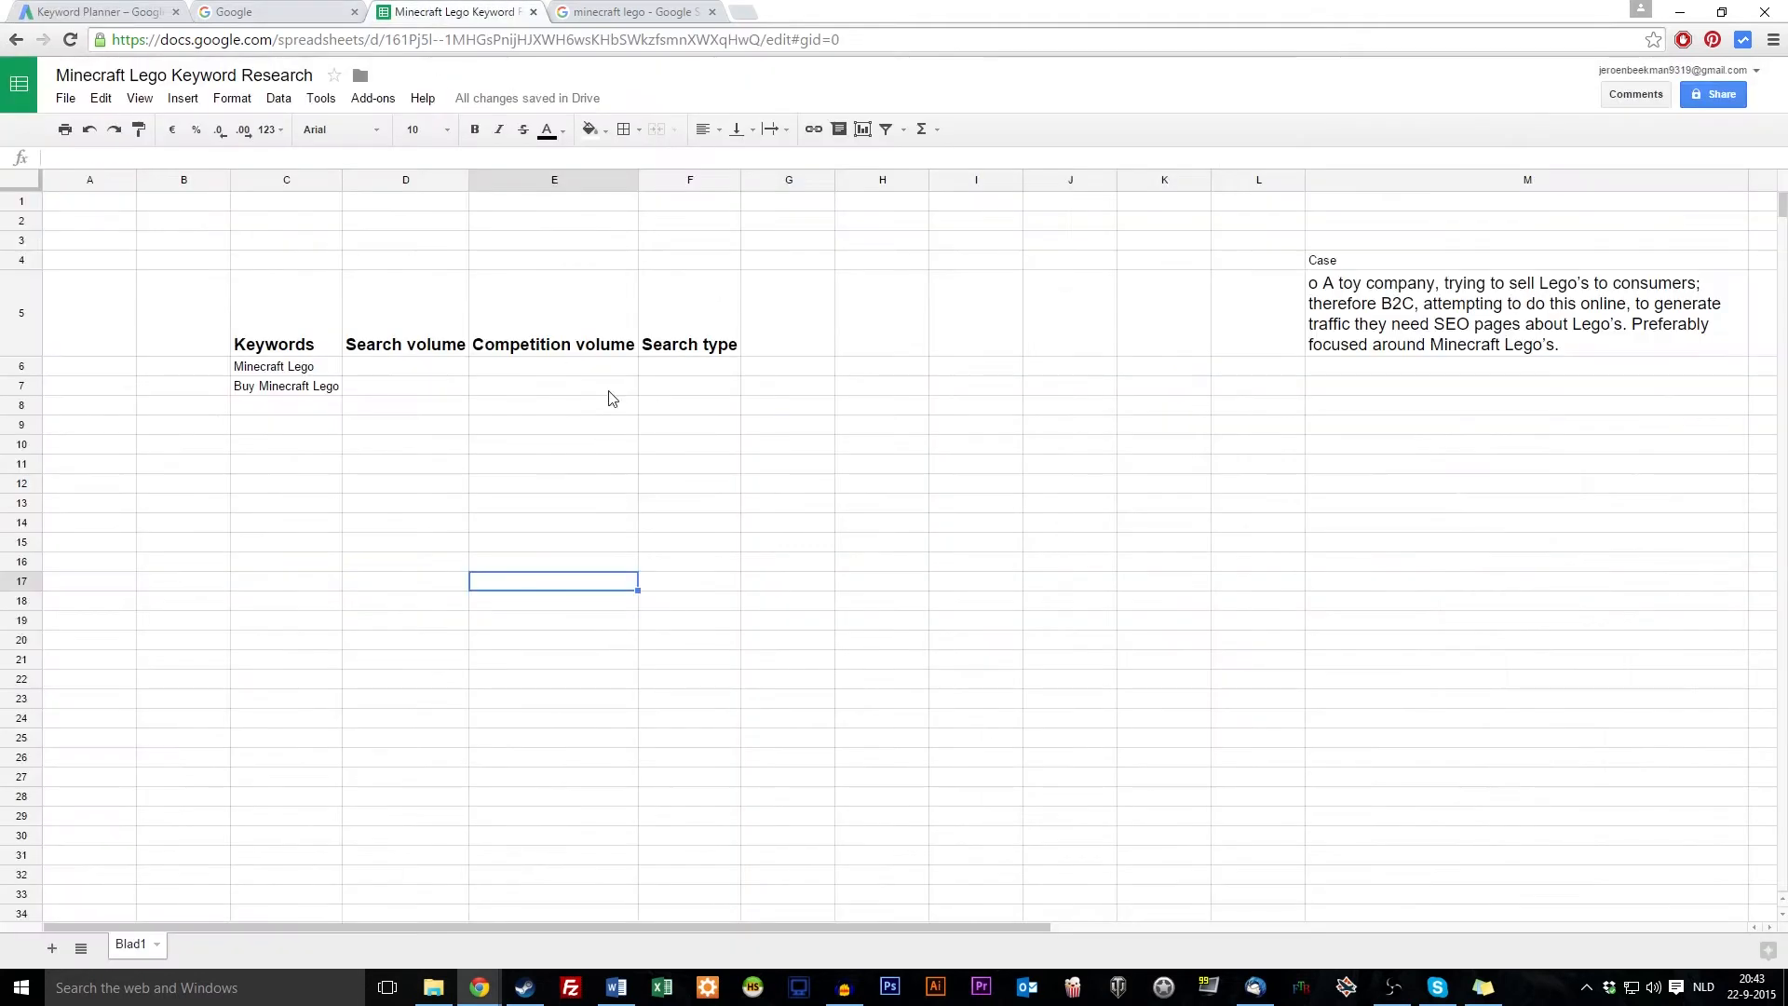
click(752, 348)
click(93, 11)
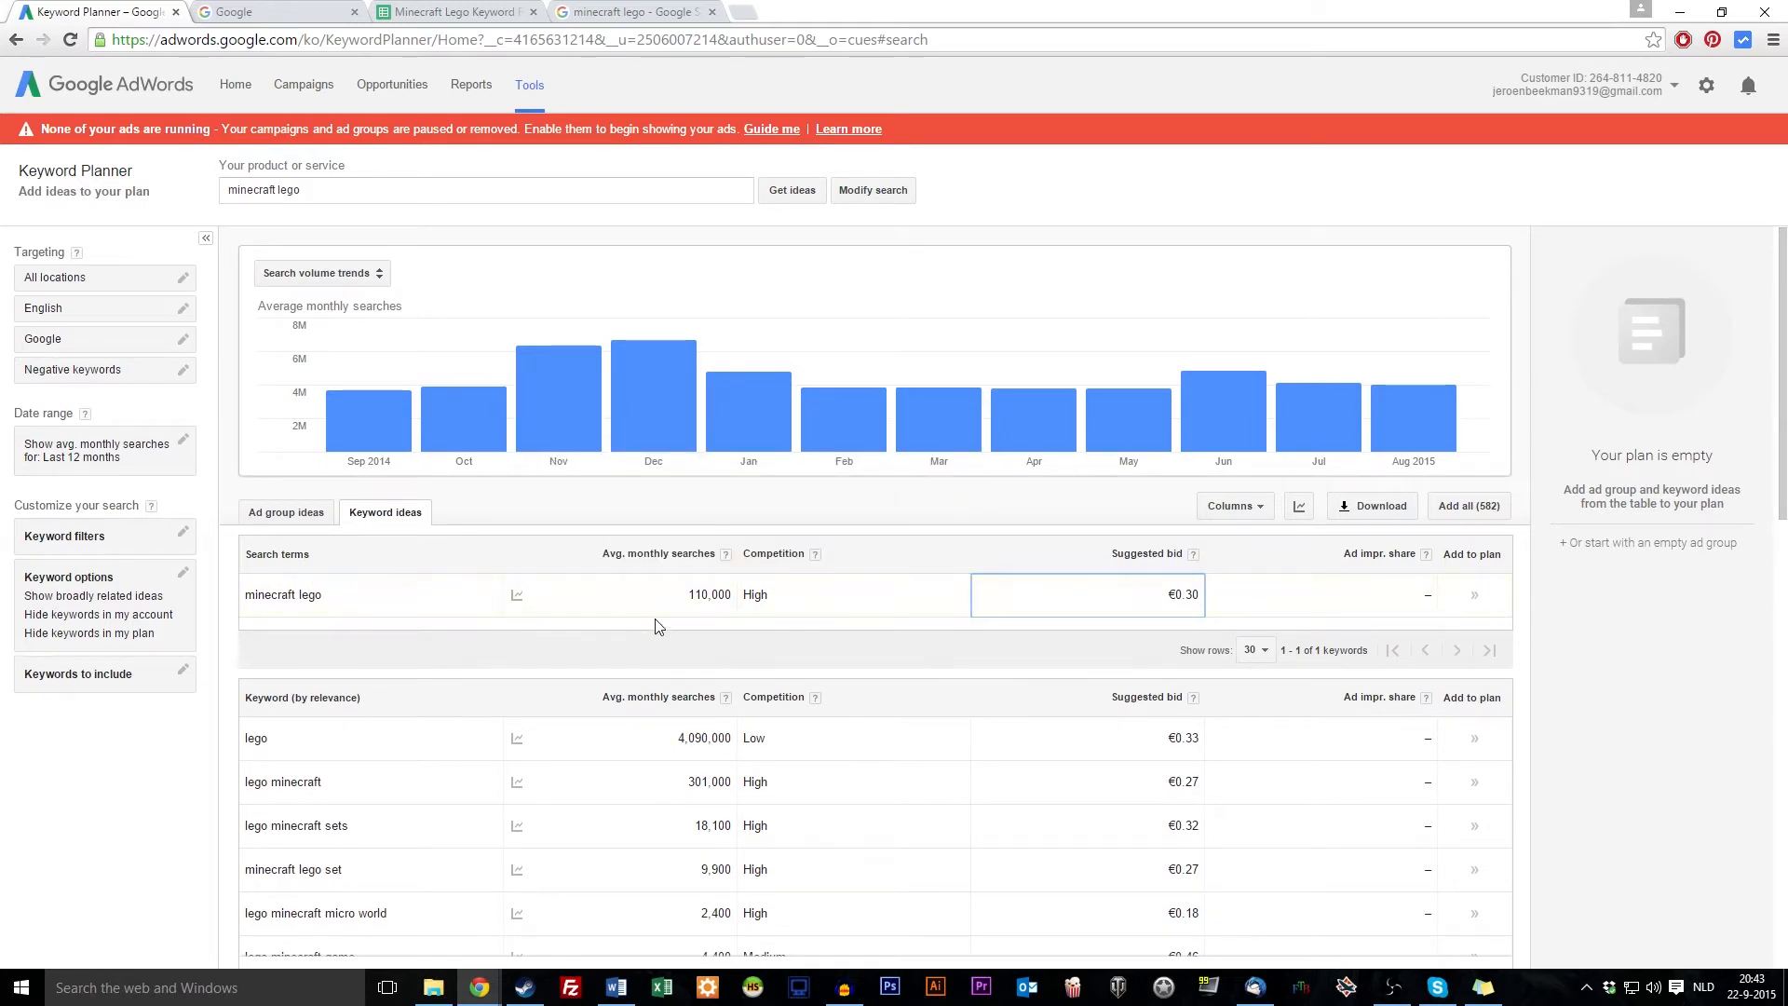
drag(687, 597, 727, 601)
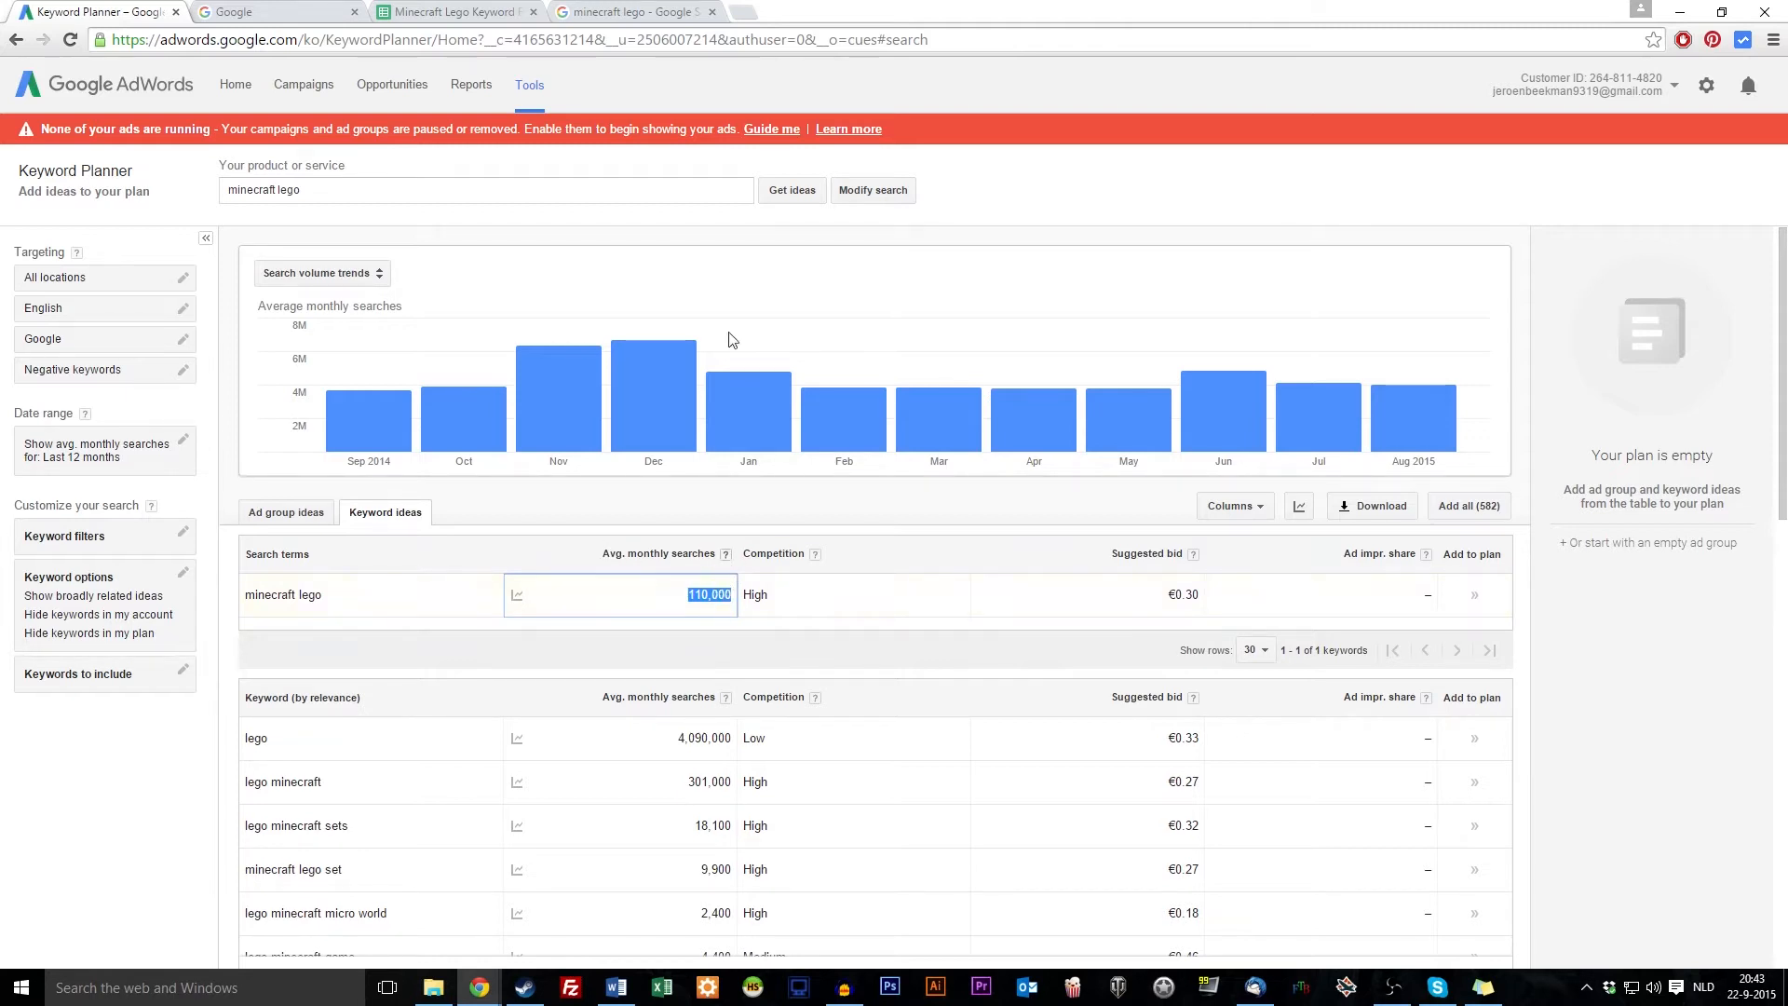
Enter 110000 as Minecraft Lego's search volume in D6
click(431, 13)
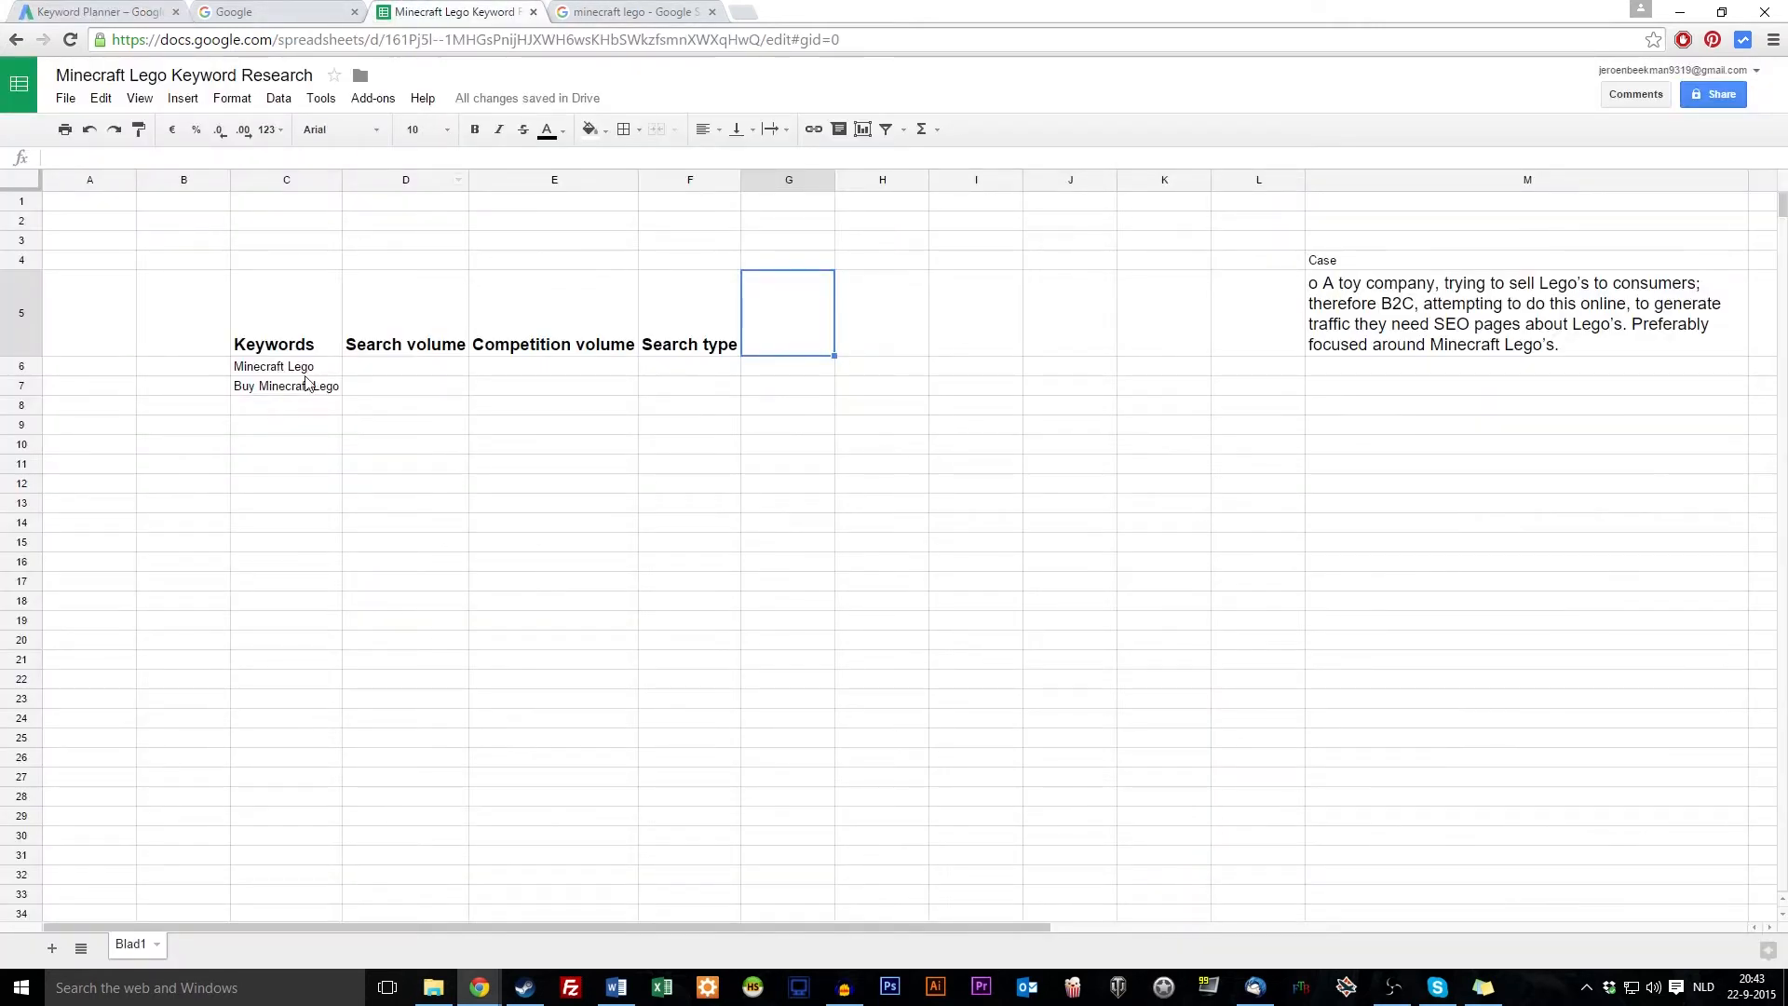
click(372, 367)
text(110)
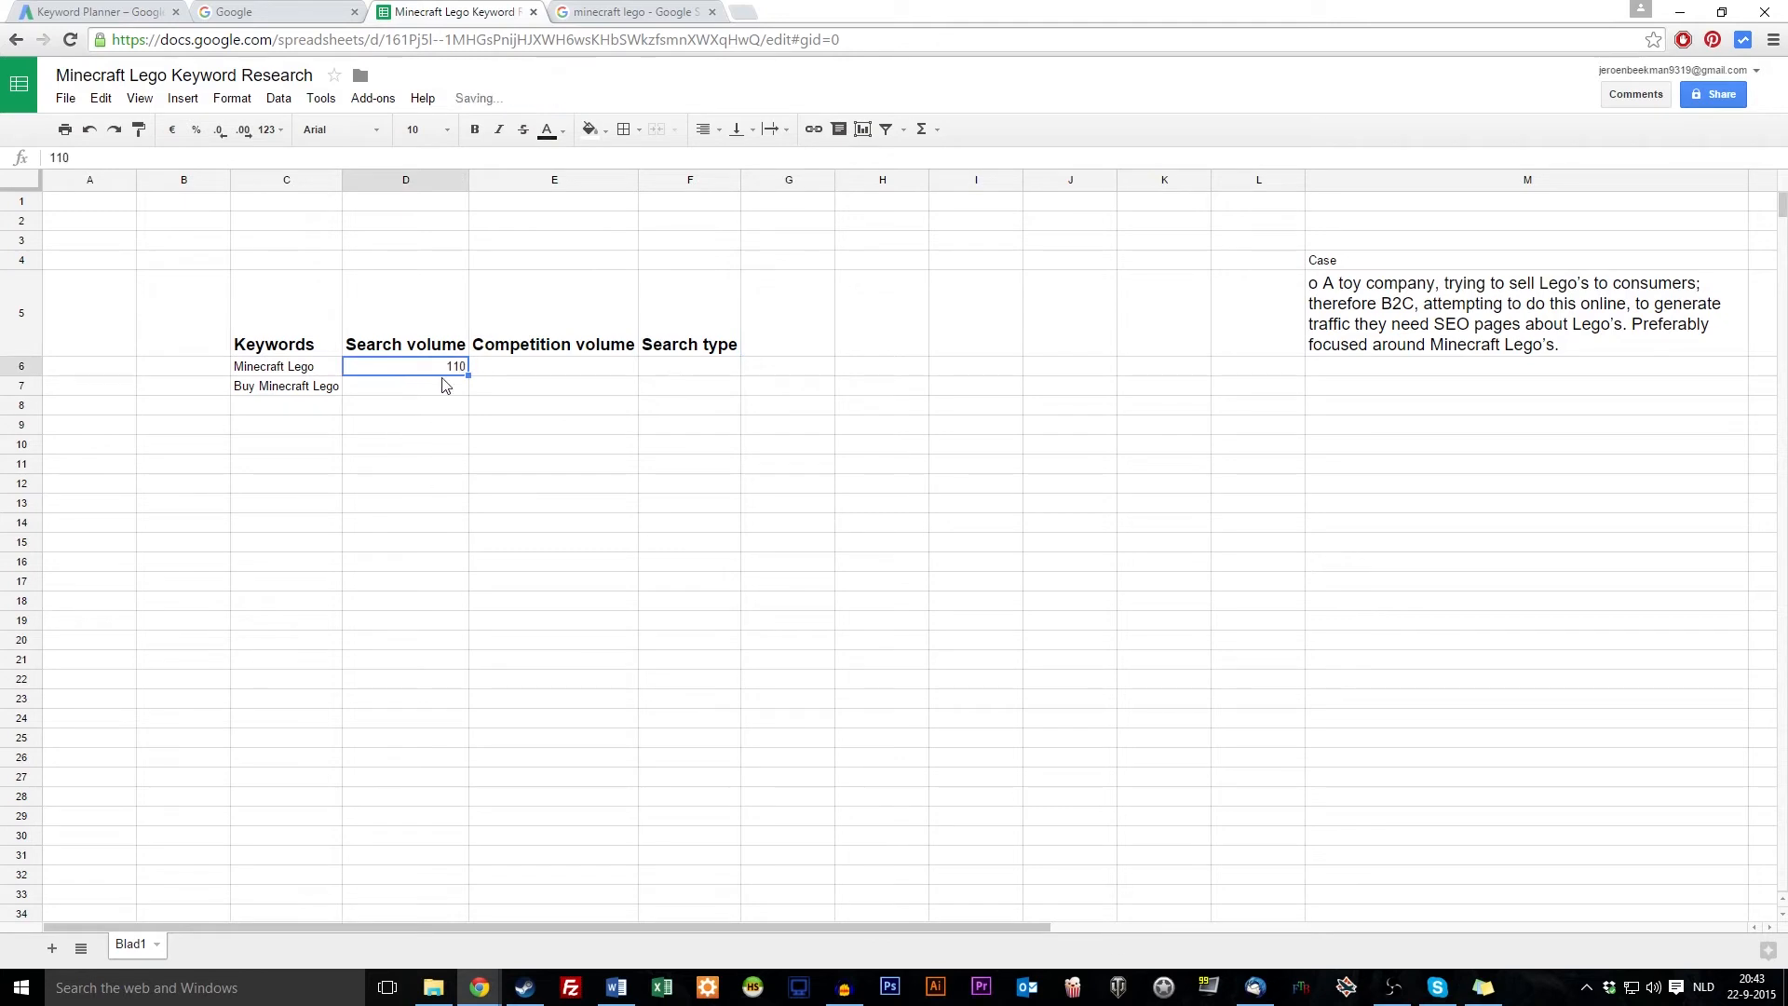
key(Return)
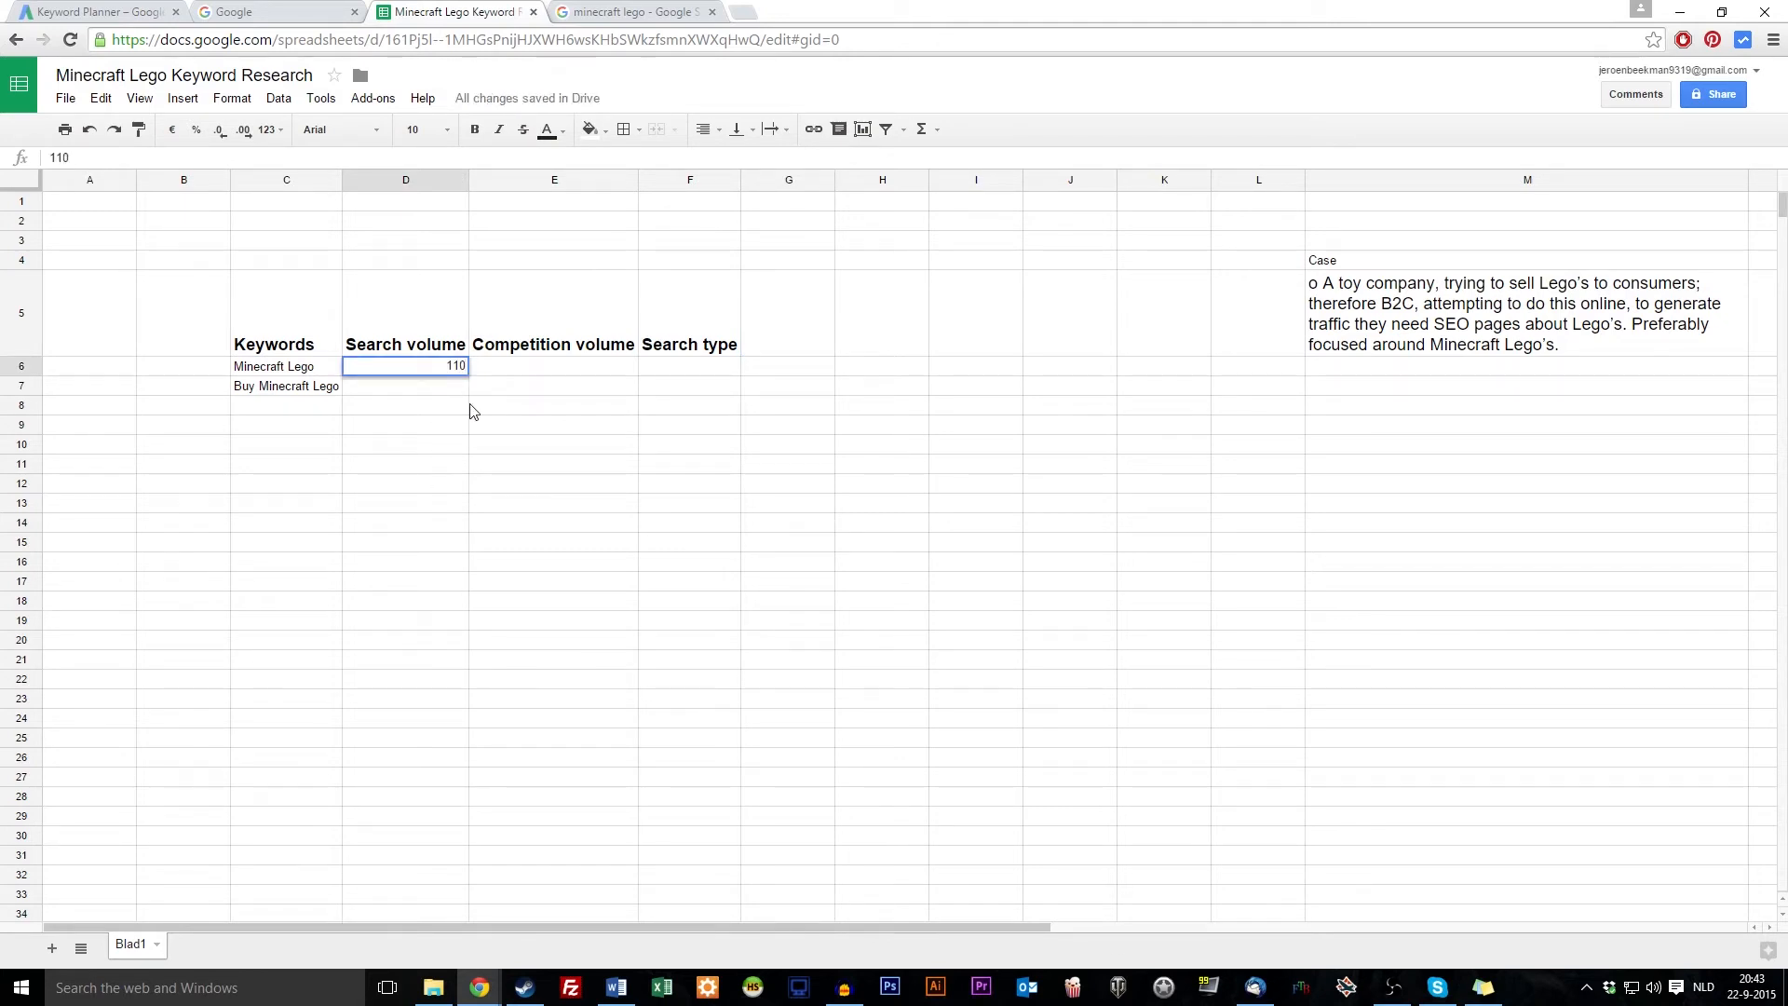
text(000)
key(Return)
Format D6 as a Number with thousands separators
click(457, 367)
click(231, 97)
mouse_move(292, 175)
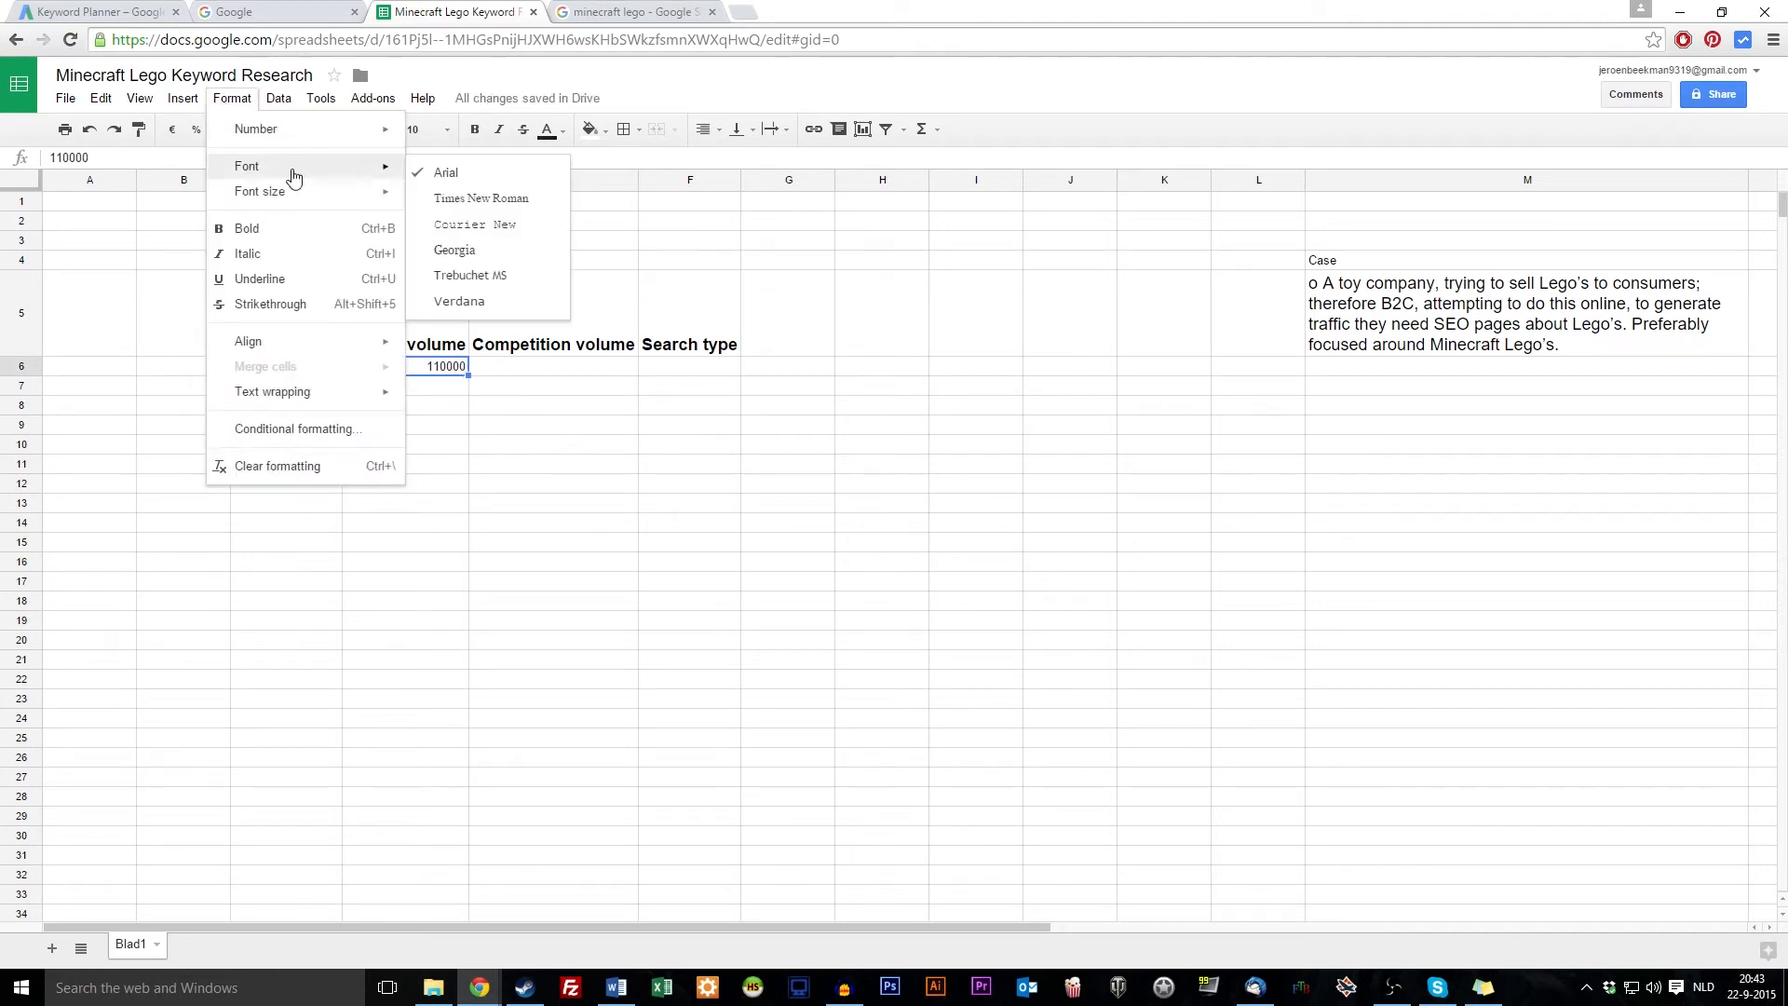
mouse_move(307, 131)
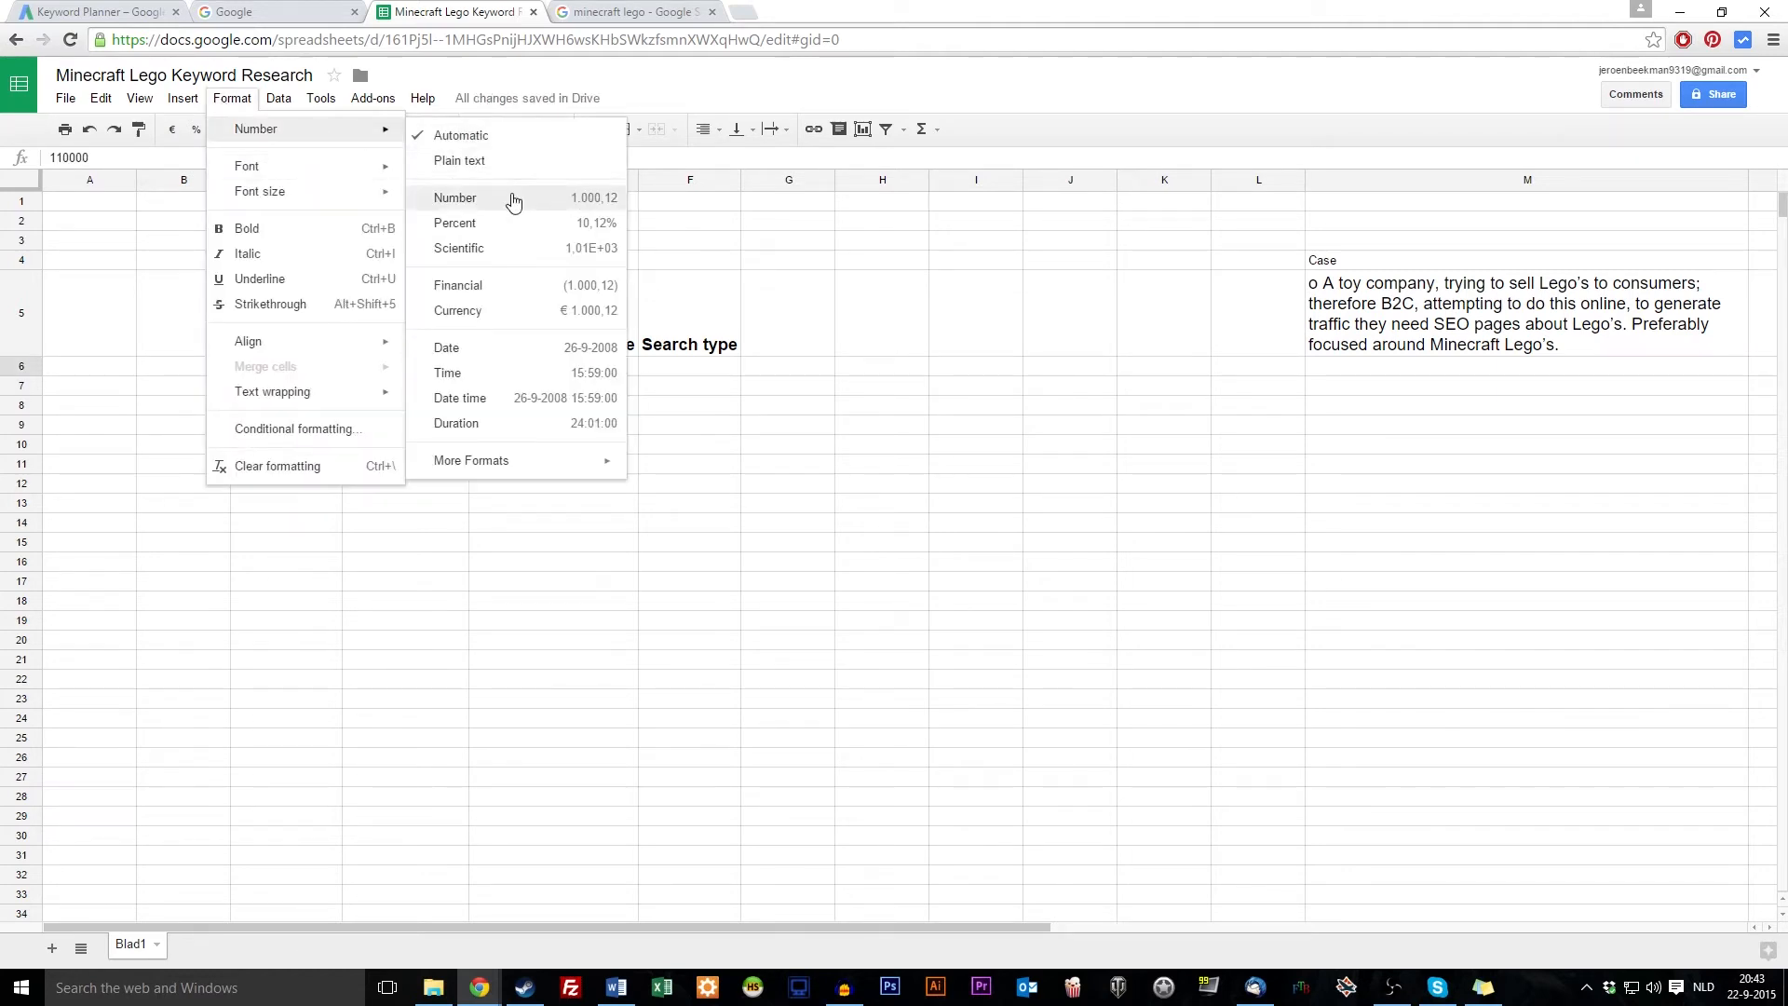
click(512, 199)
click(503, 431)
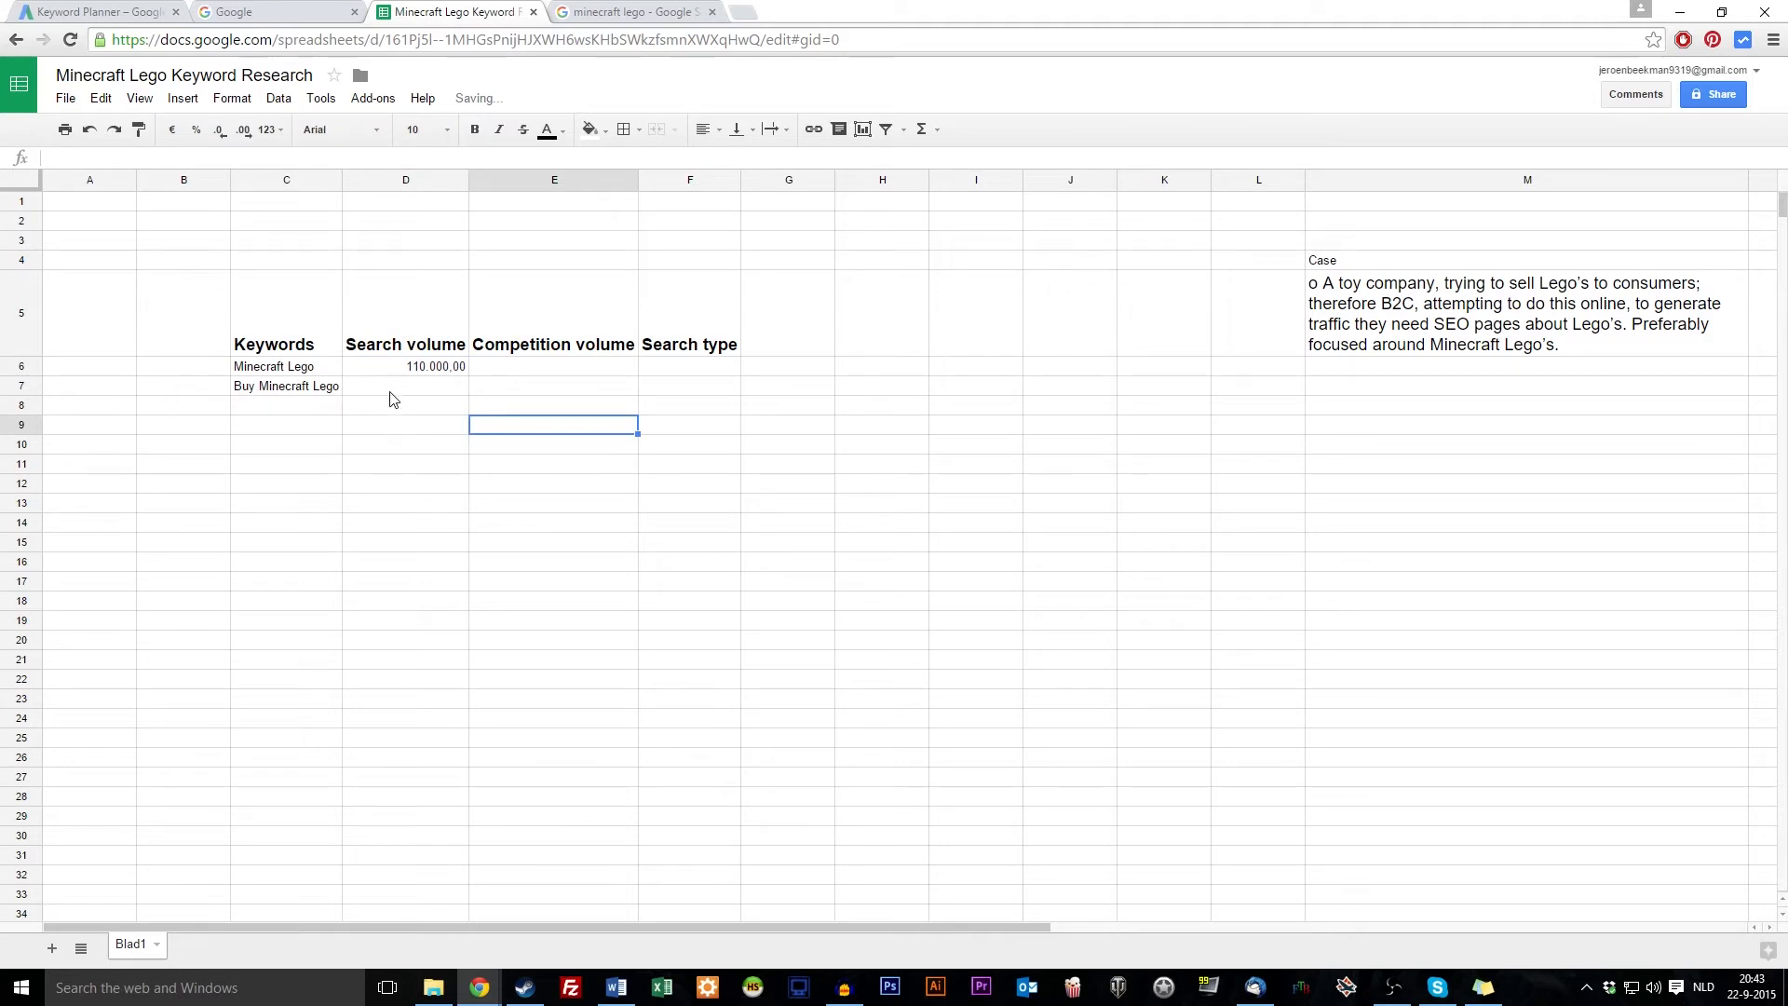
click(441, 371)
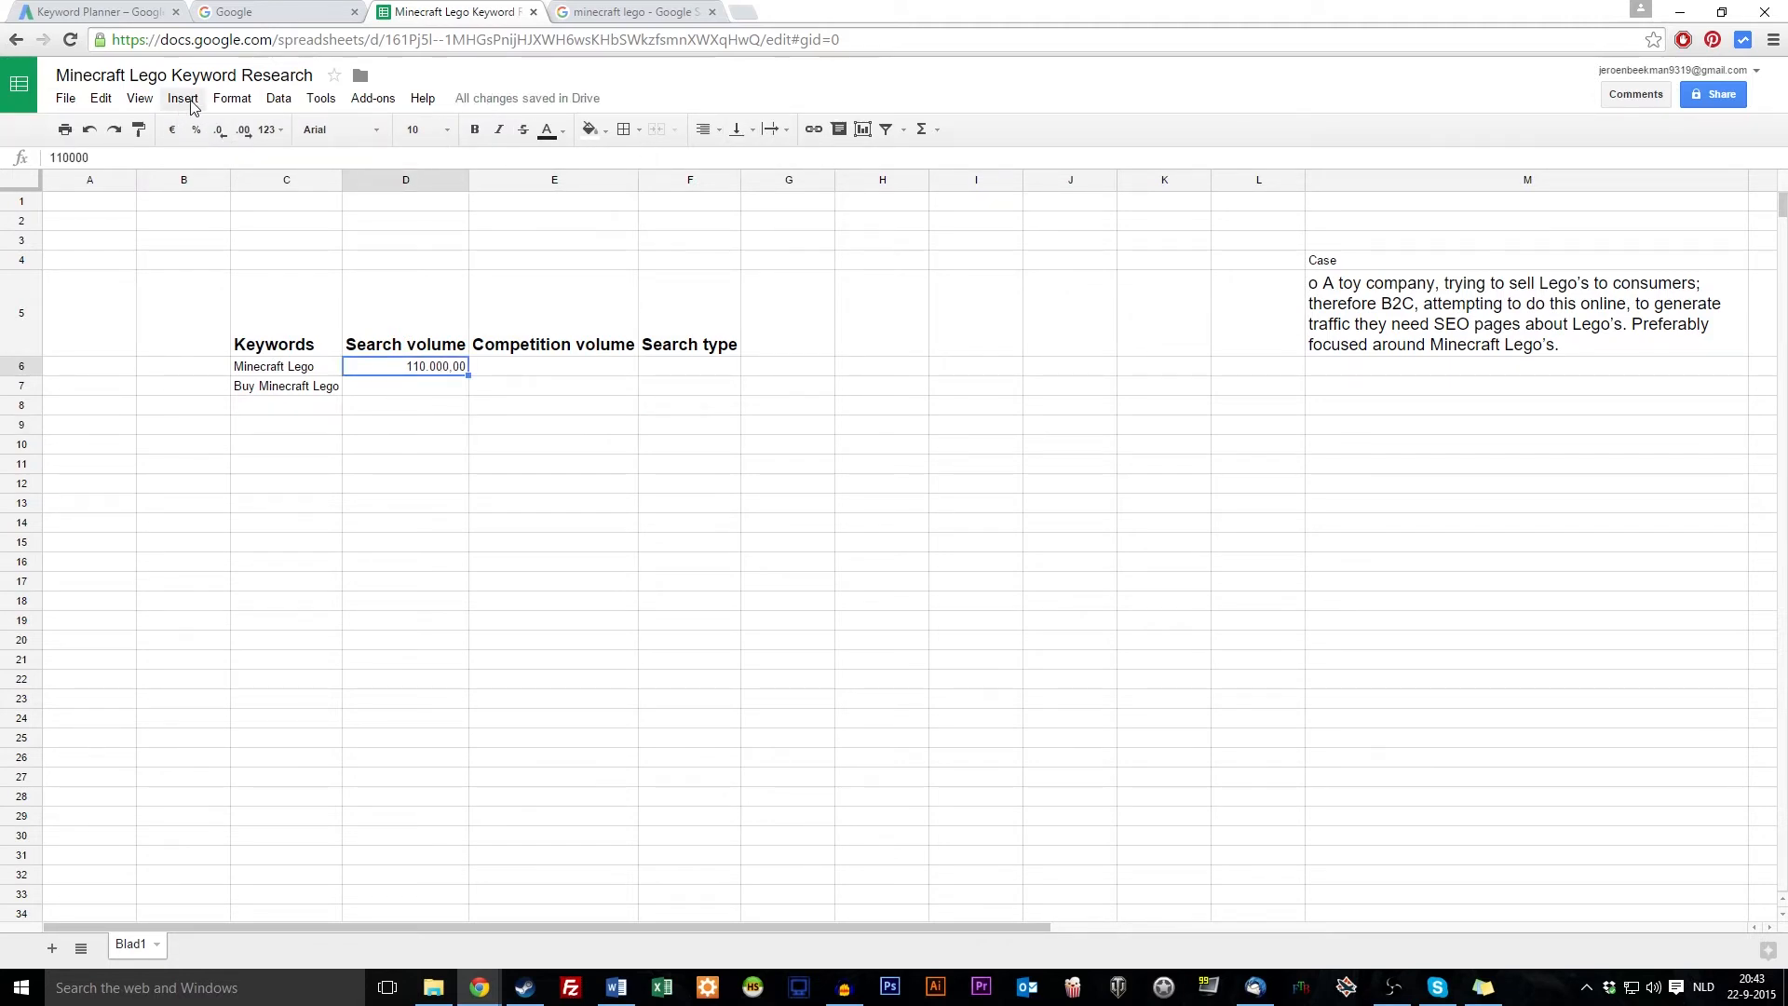
click(232, 98)
mouse_move(309, 136)
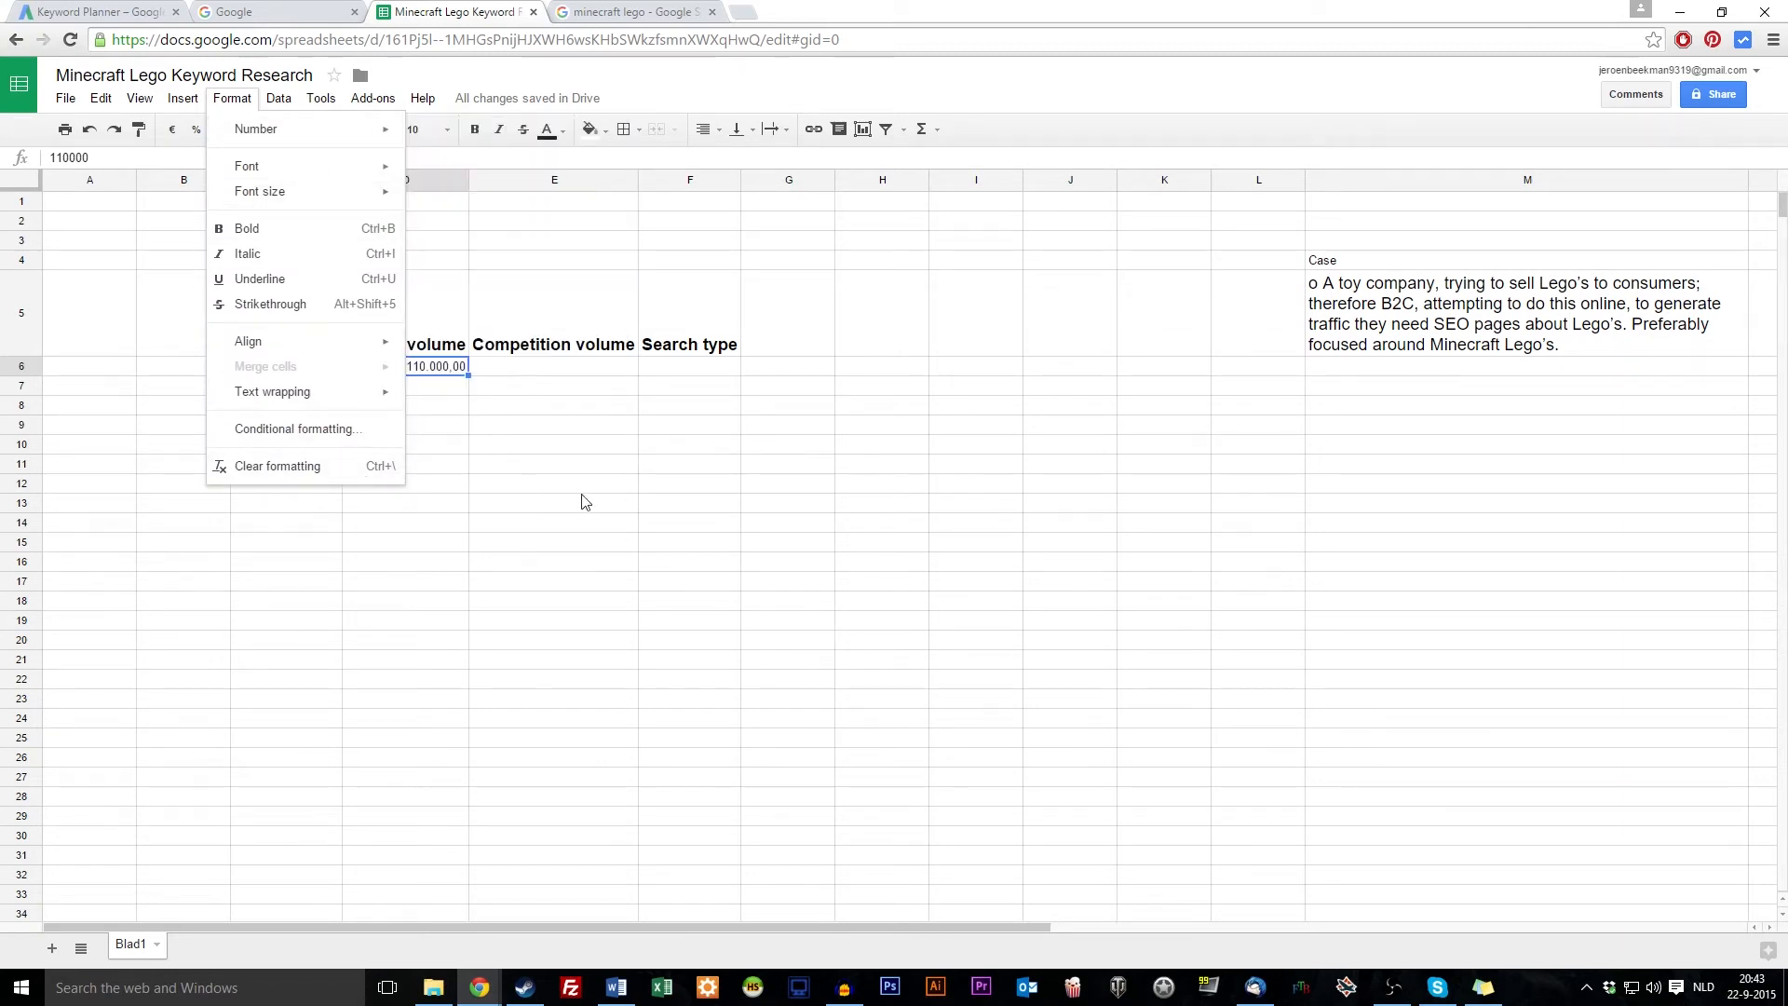
click(524, 501)
Remove D6's decimal places so it shows the whole number 110.000
click(419, 366)
click(250, 131)
click(229, 133)
click(229, 133)
click(359, 480)
Copy D6's number format down column D with Paint format
click(421, 366)
click(138, 131)
mouse_move(425, 387)
mouse_down()
mouse_move(409, 918)
mouse_move(389, 983)
mouse_up()
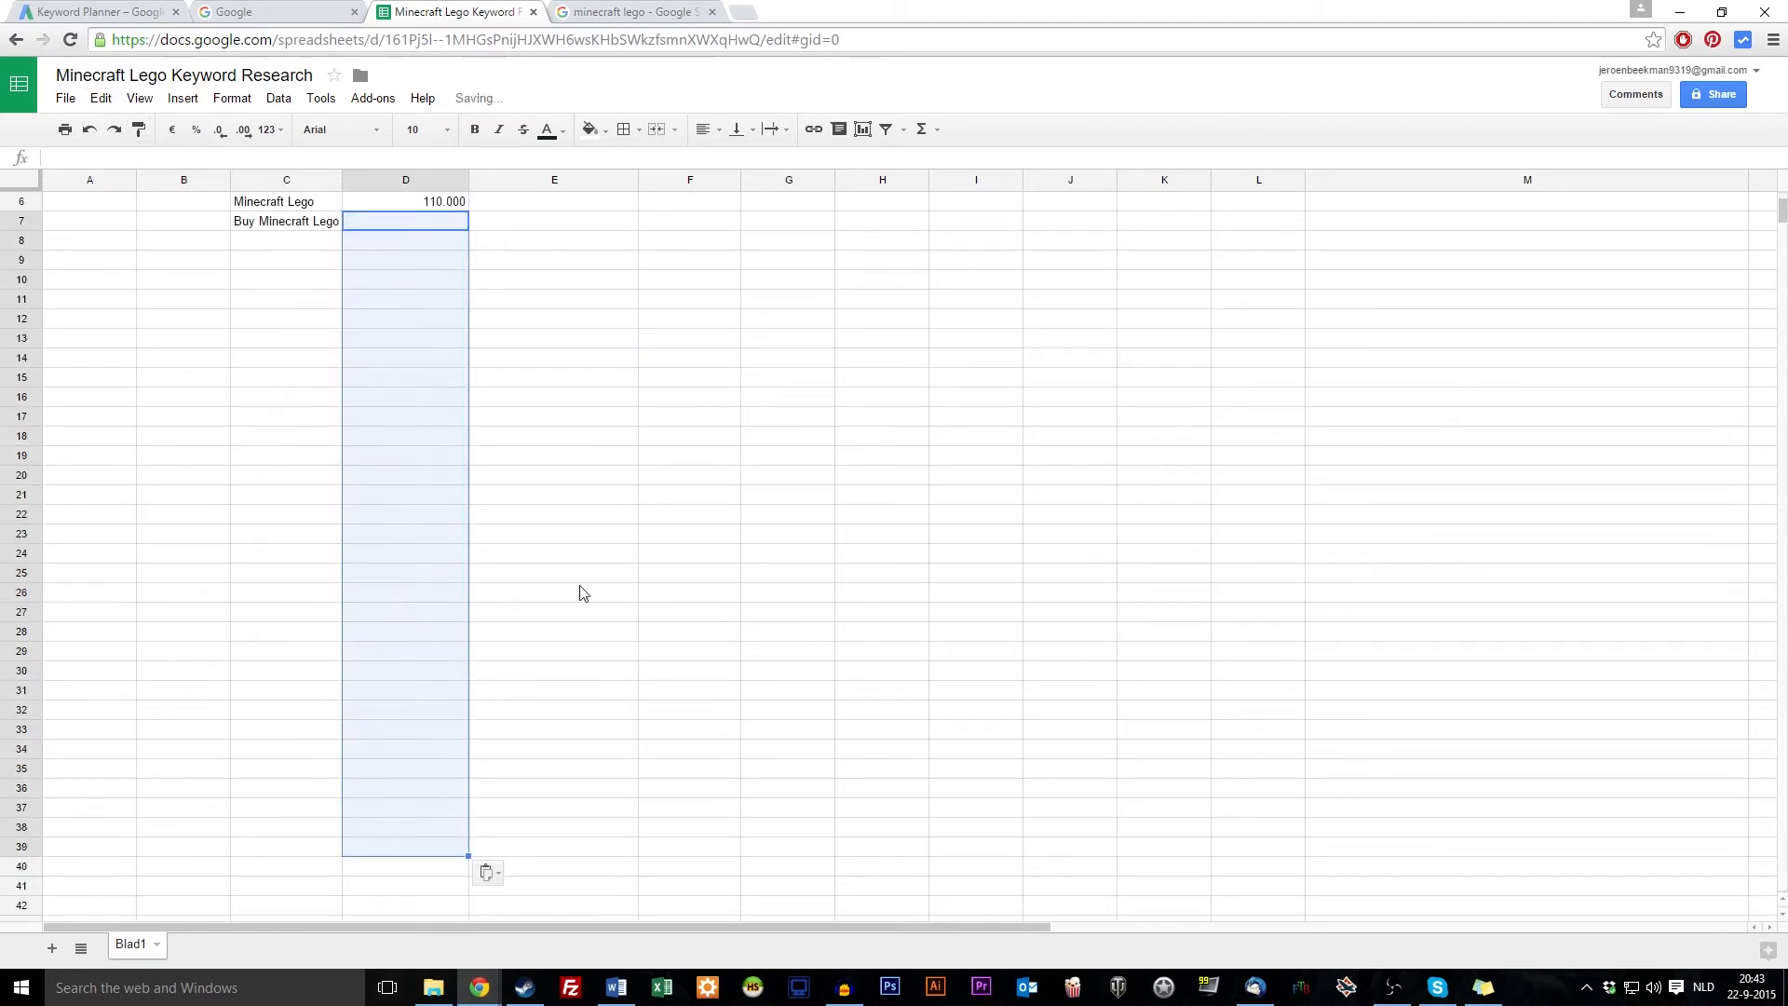
click(571, 598)
Take the Buy Minecraft Lego keyword from C7 and select Keyword Planner's current search phrase
scroll(579, 590, up, 3)
click(430, 389)
click(339, 385)
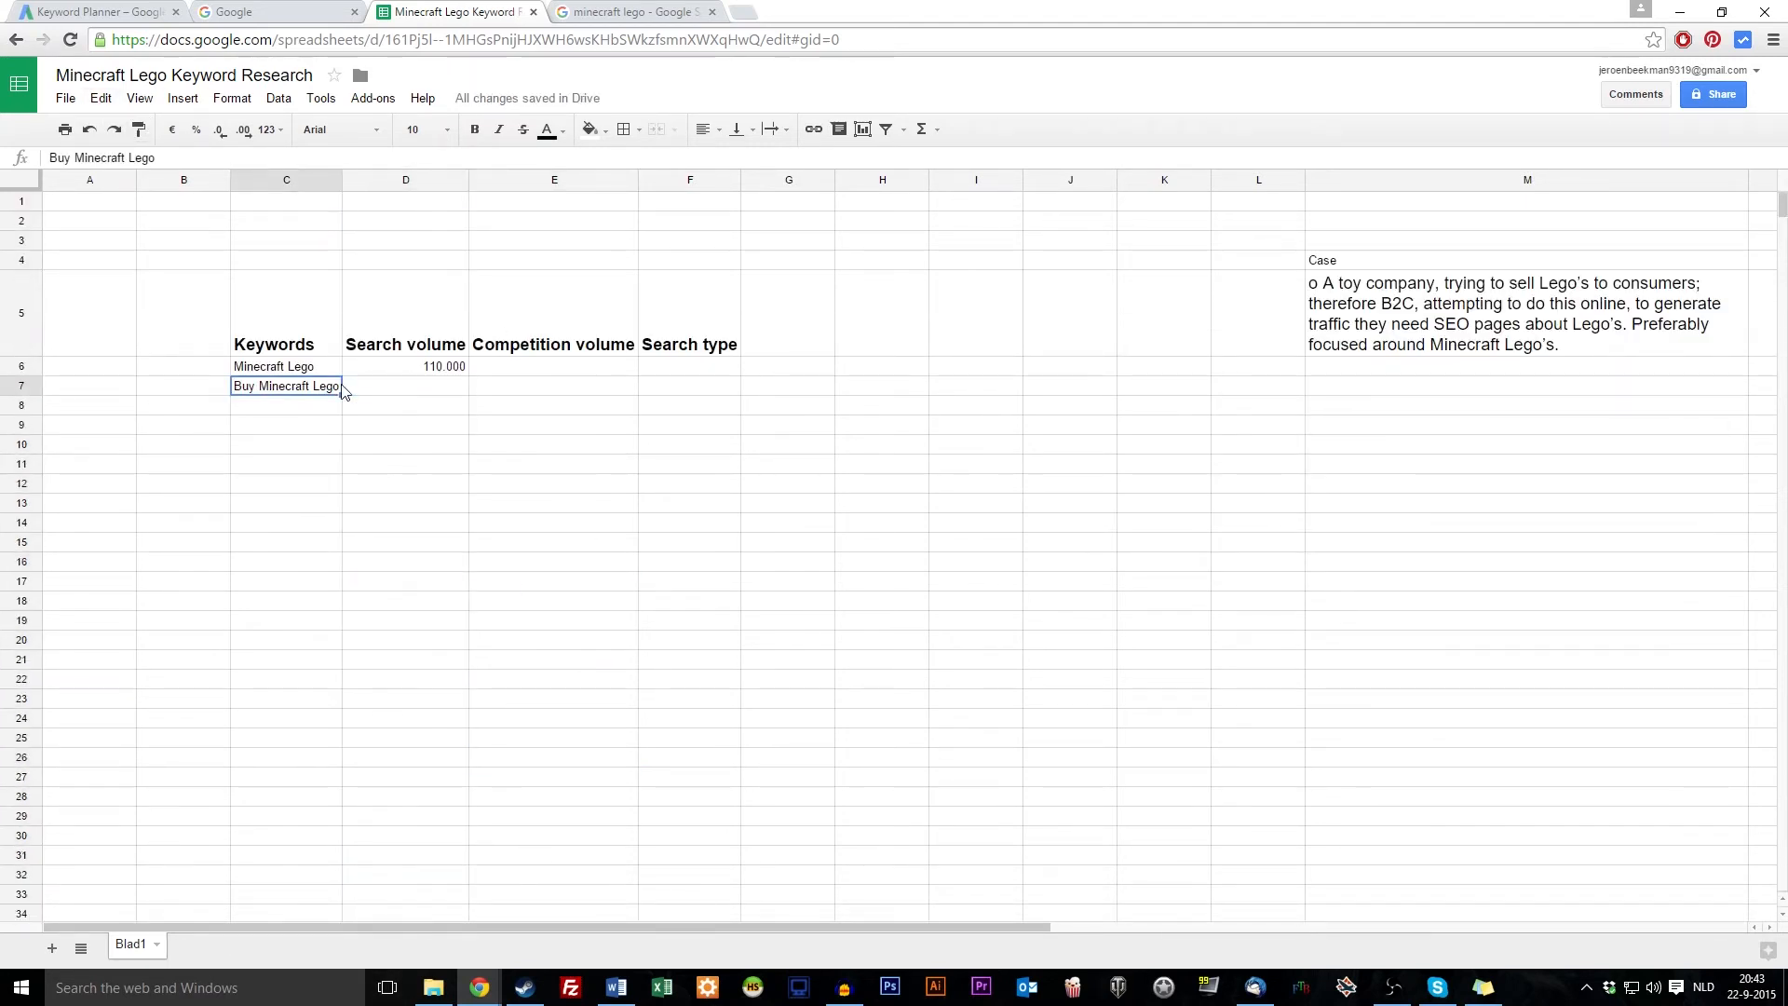
click(98, 12)
drag(382, 190, 104, 174)
Look up Buy Minecraft Lego in Keyword Planner and record its 140 searches in D7
text(Buy Minecraft Lego)
click(774, 203)
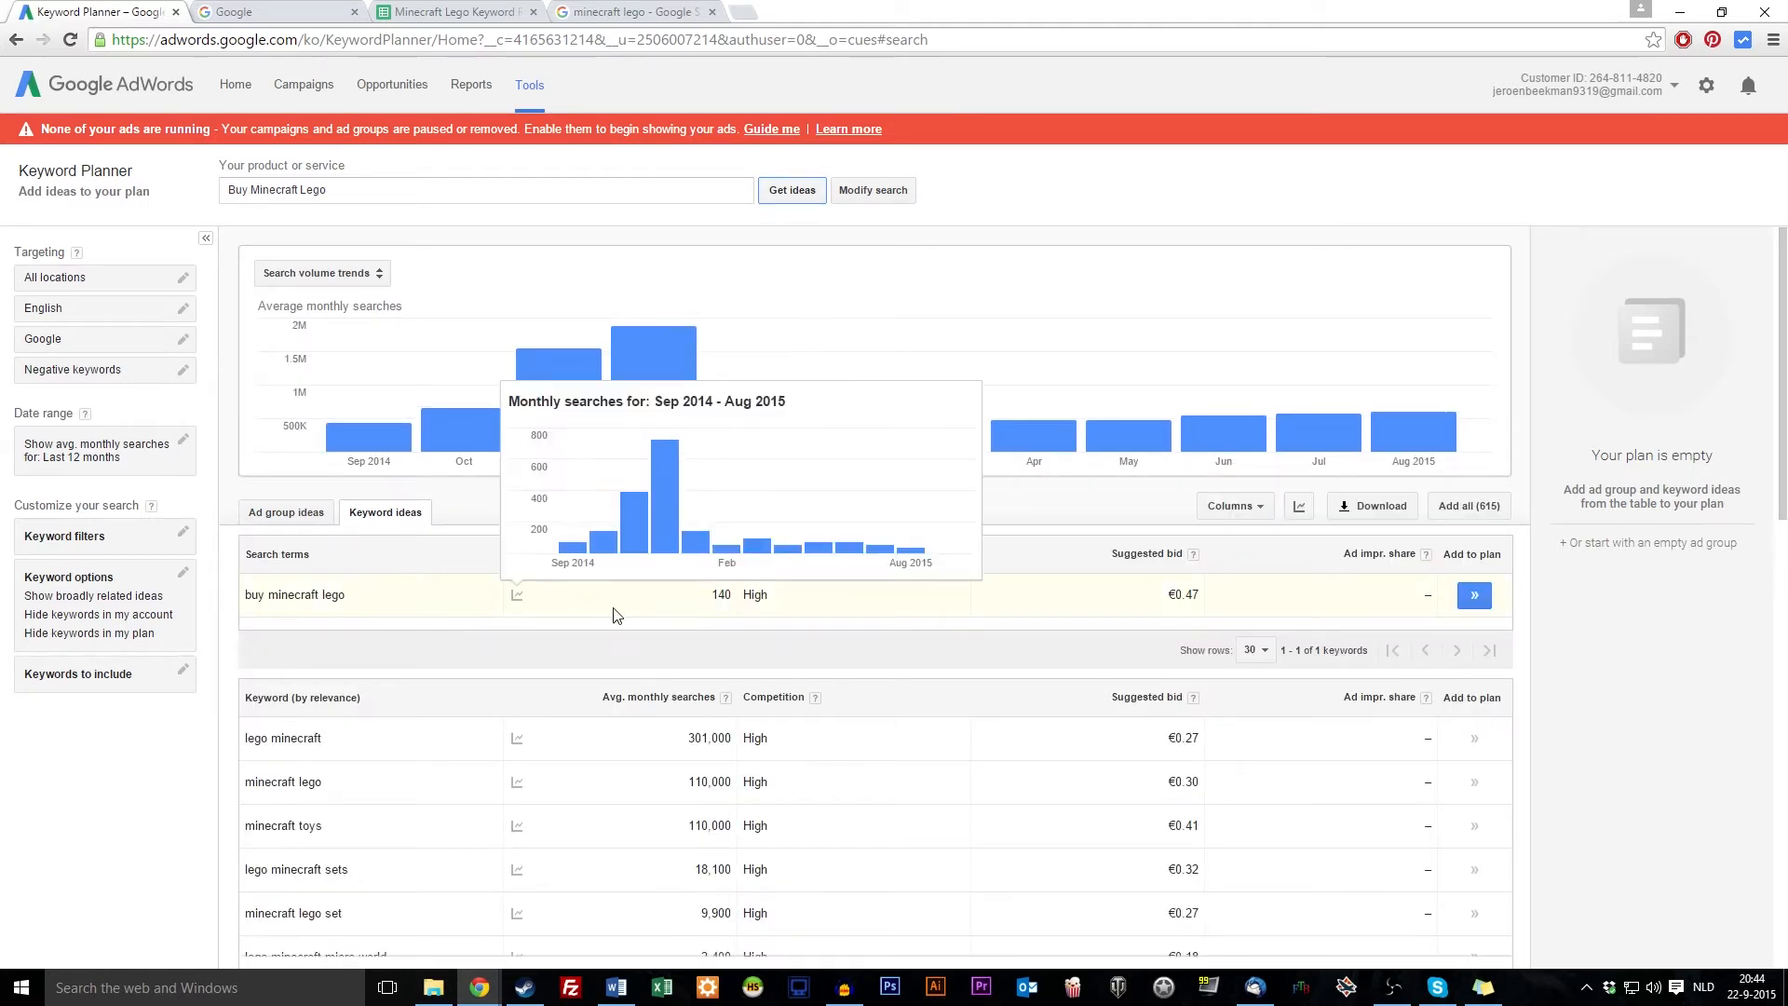
double_click(724, 592)
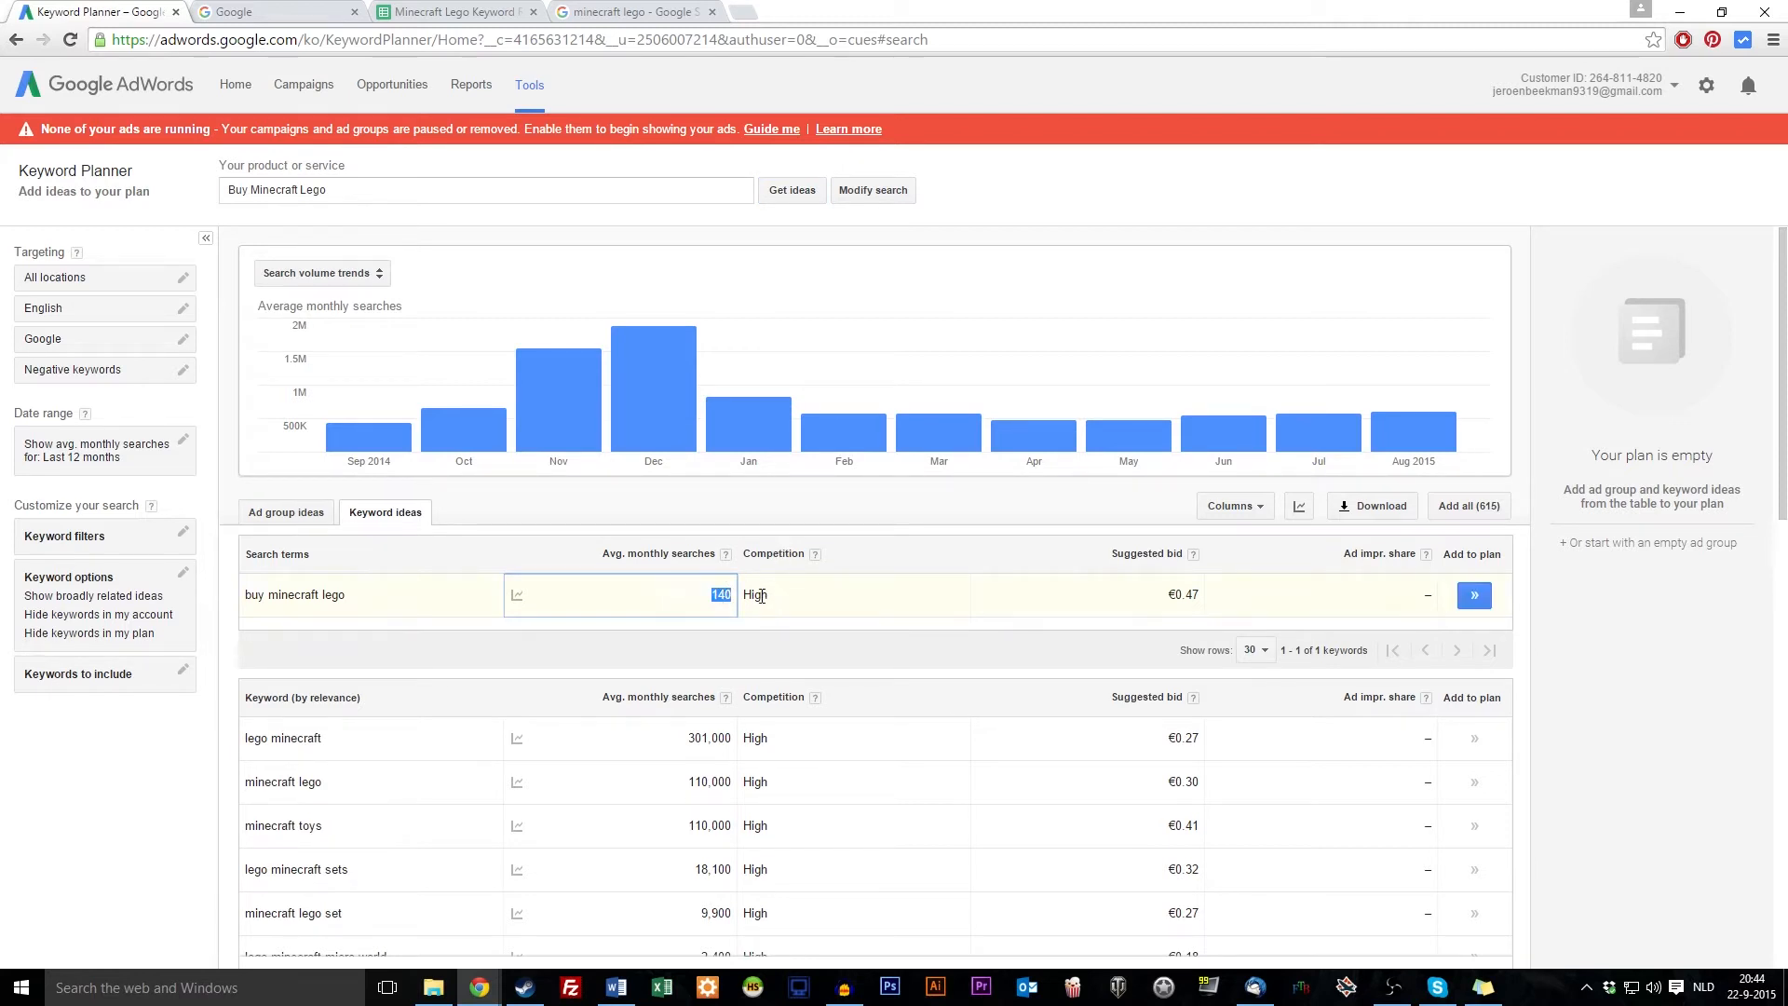
click(478, 8)
click(411, 385)
text(140)
key(Return)
Copy Minecraft Lego from C6 and search Keyword Planner for it again
drag(538, 350, 542, 393)
drag(542, 500, 541, 484)
click(546, 382)
click(546, 370)
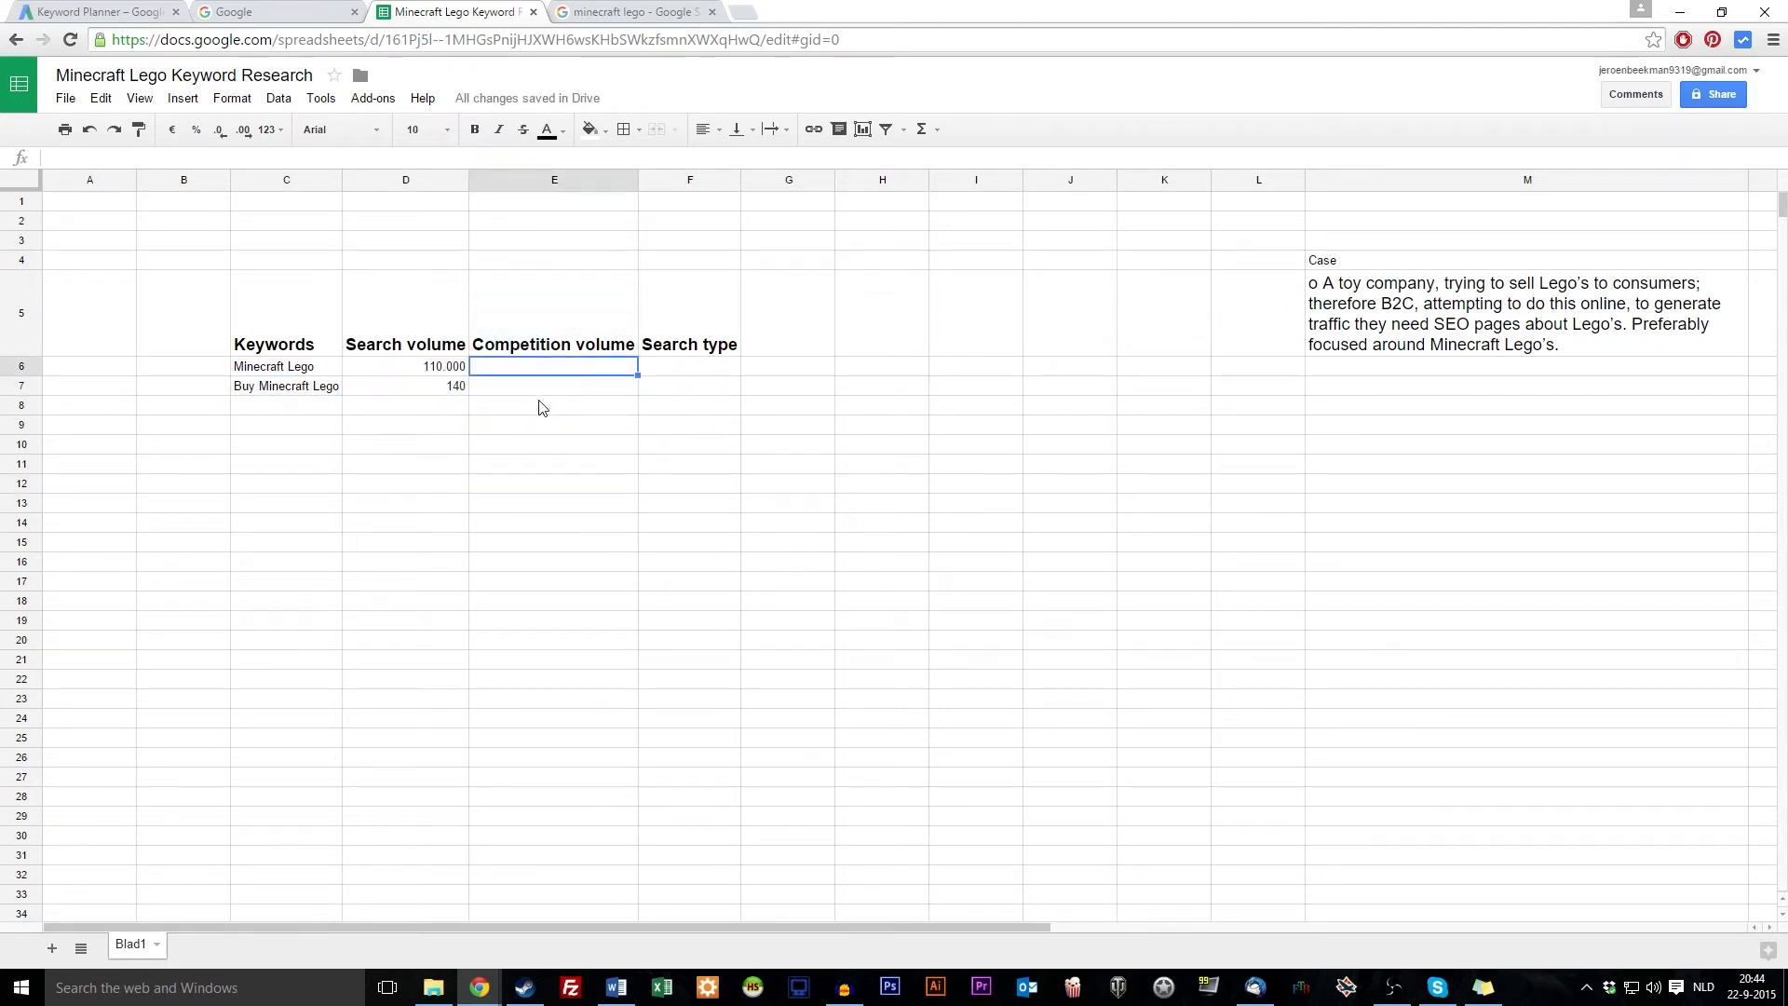
click(282, 368)
key(ctrl+c)
click(13, 7)
triple_click(375, 189)
key(ctrl+v)
click(791, 191)
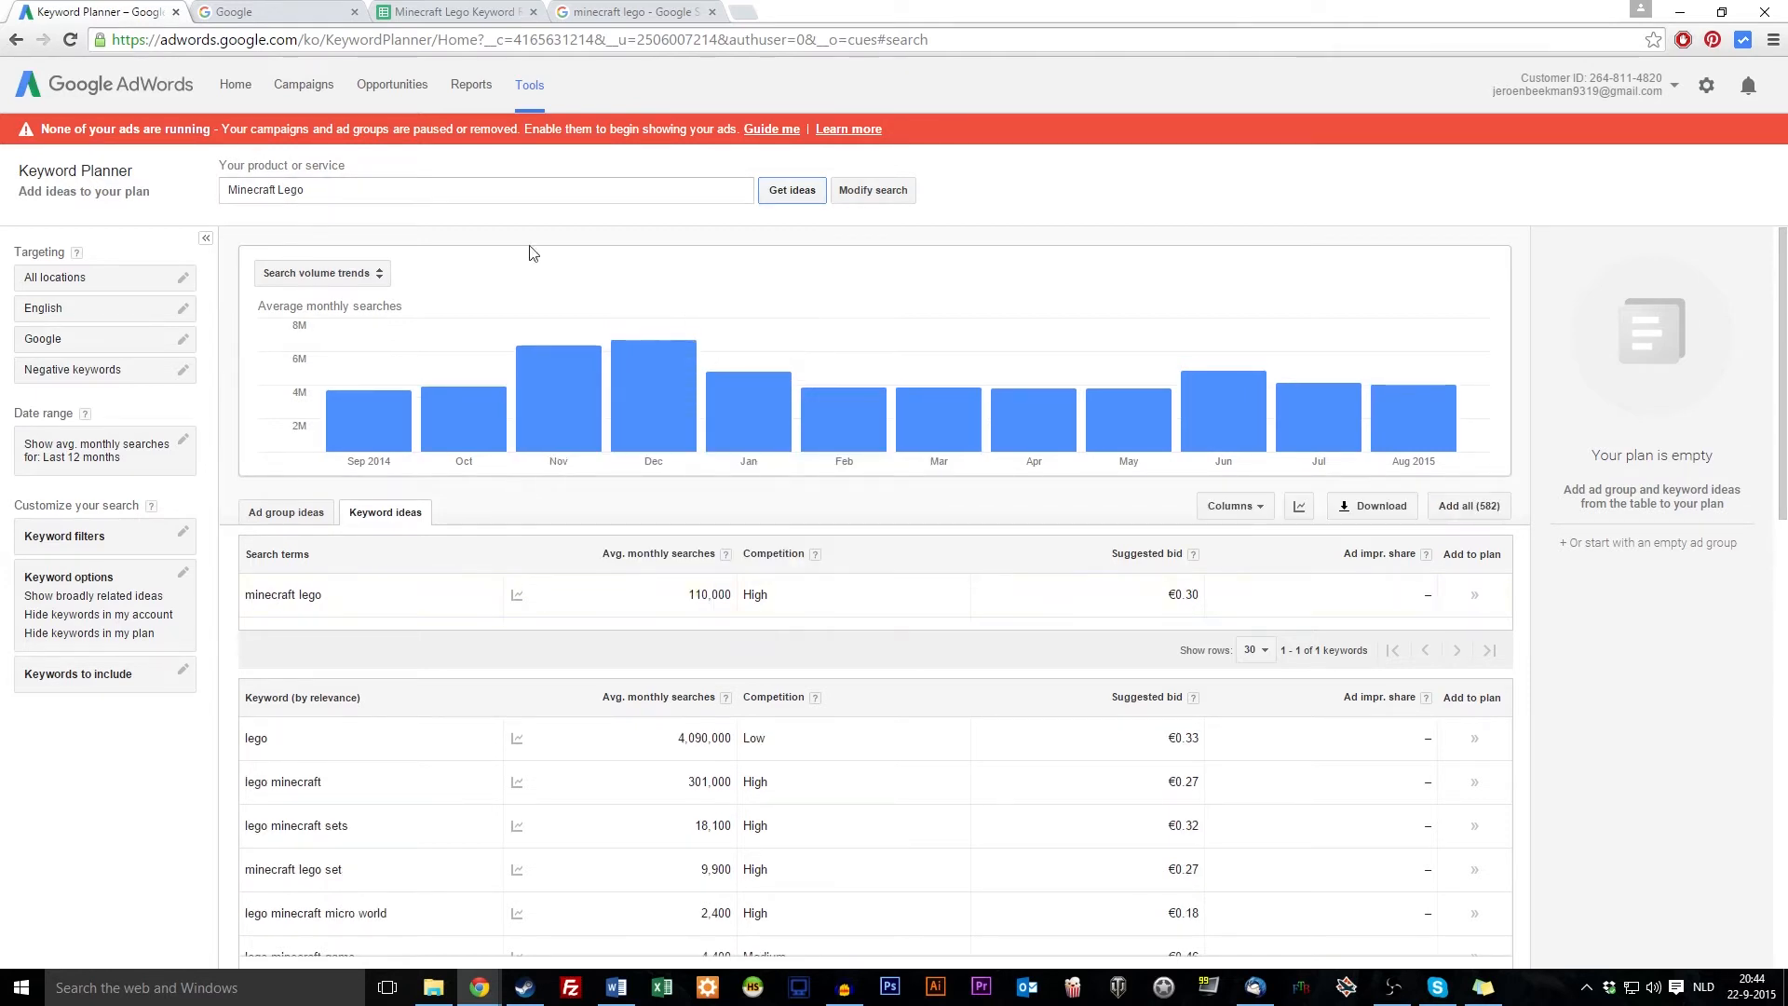
Find and select the lego minecraft sets keyword in the Keyword Planner results
scroll(577, 610, down, 2)
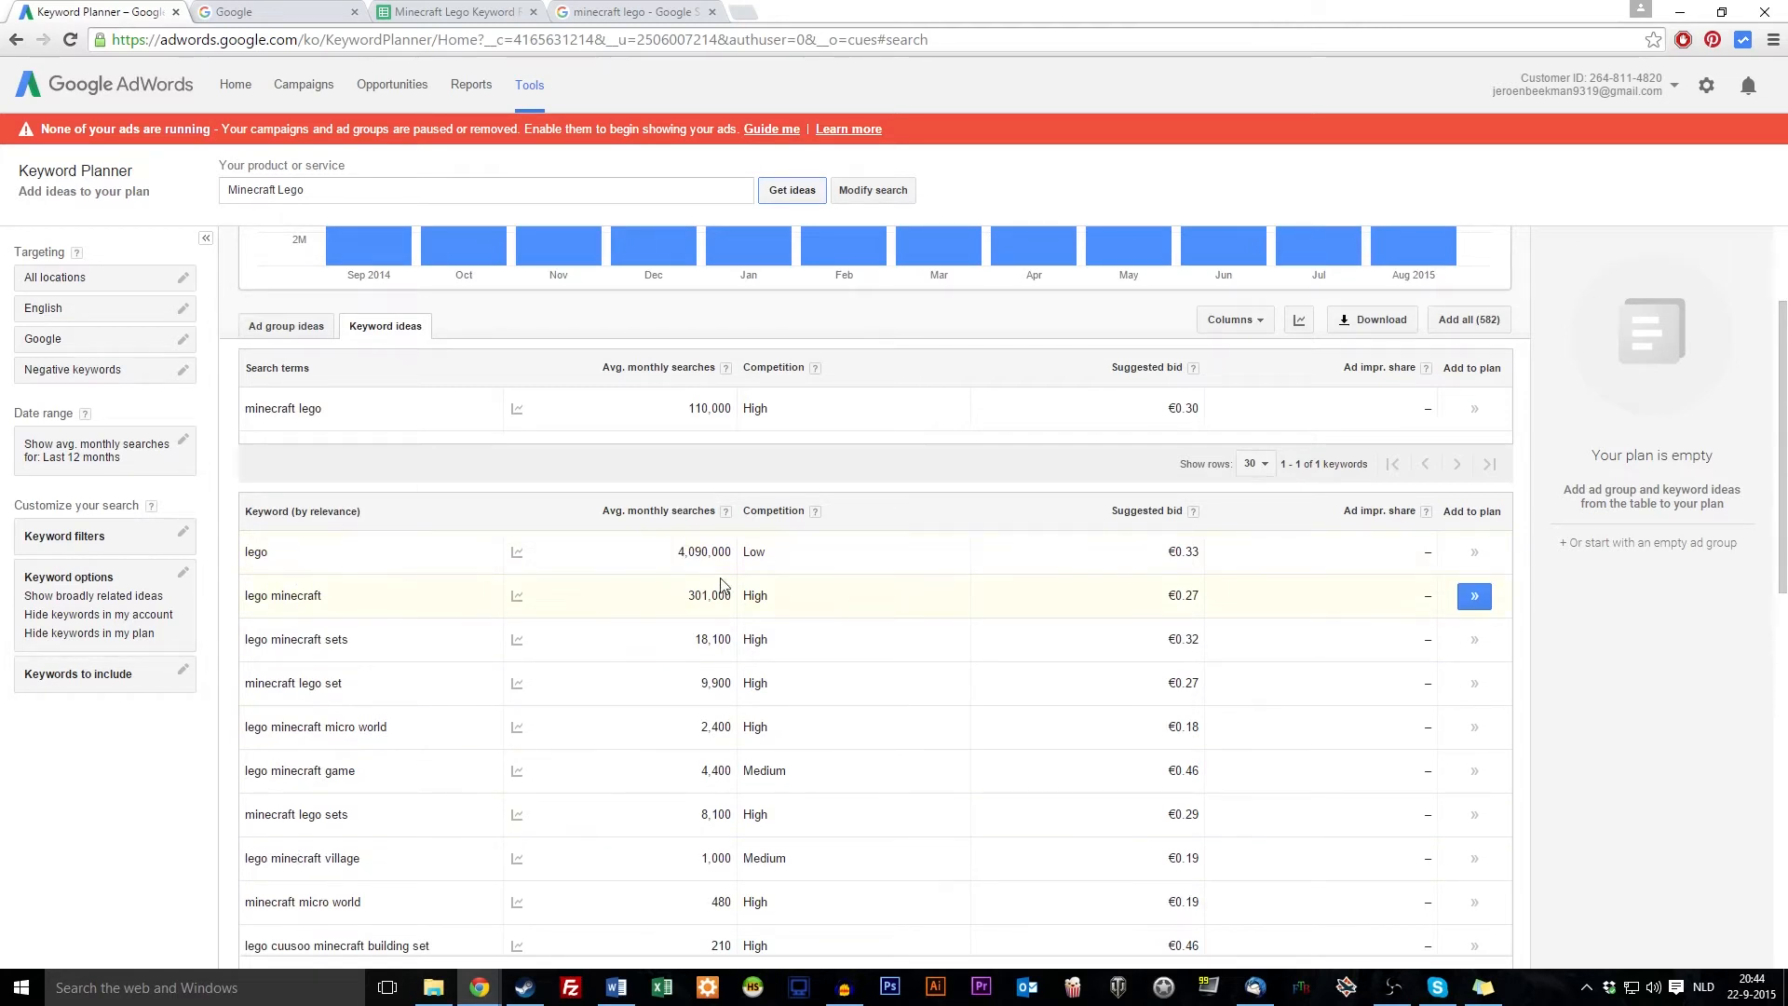
double_click(760, 550)
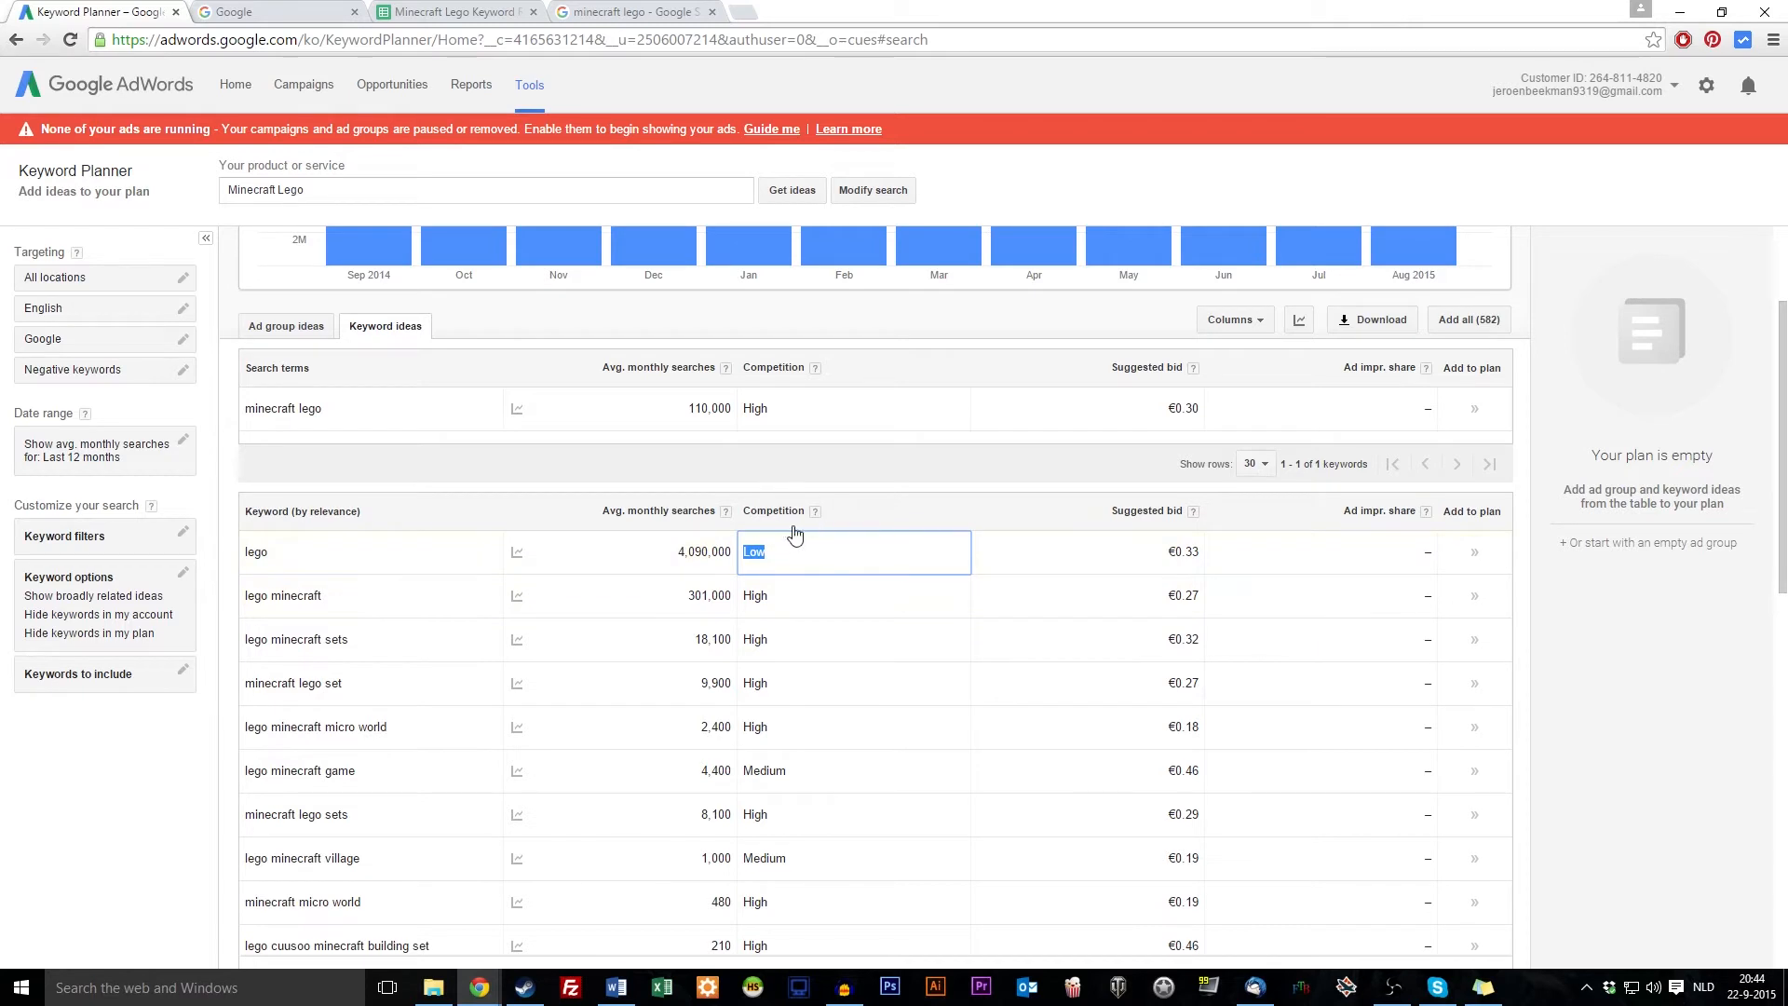
double_click(253, 554)
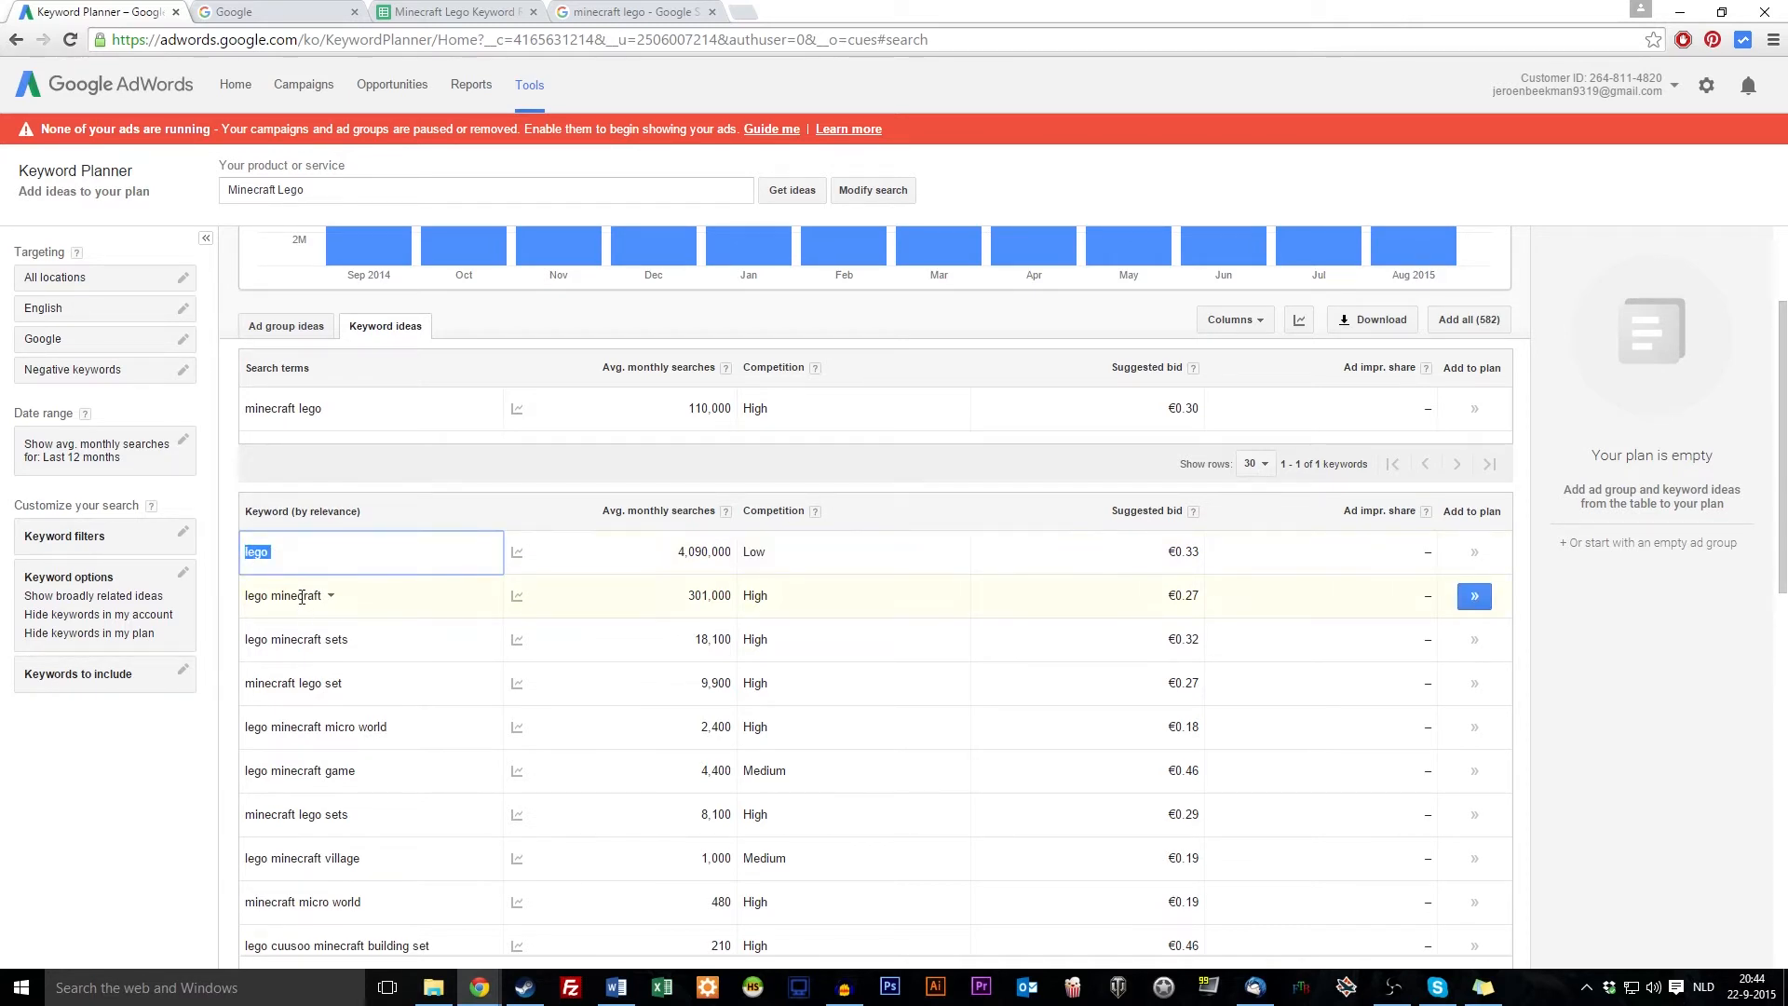
scroll(361, 569, down, 1)
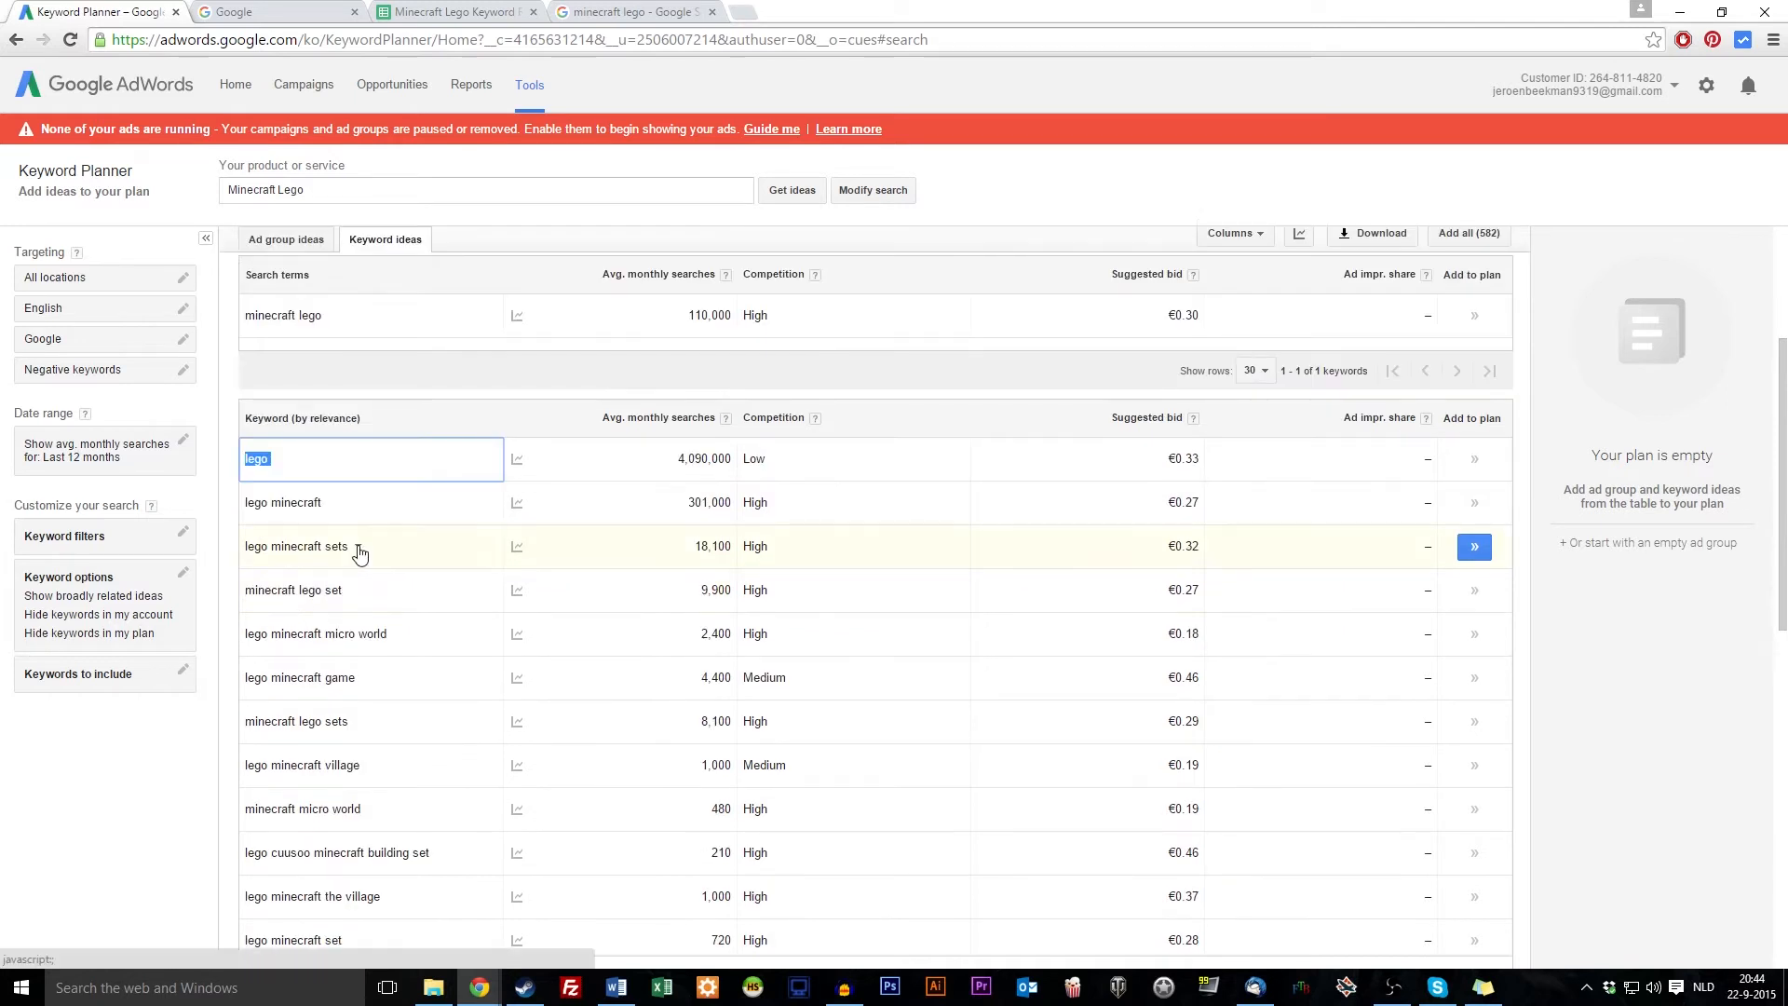
drag(382, 555, 245, 552)
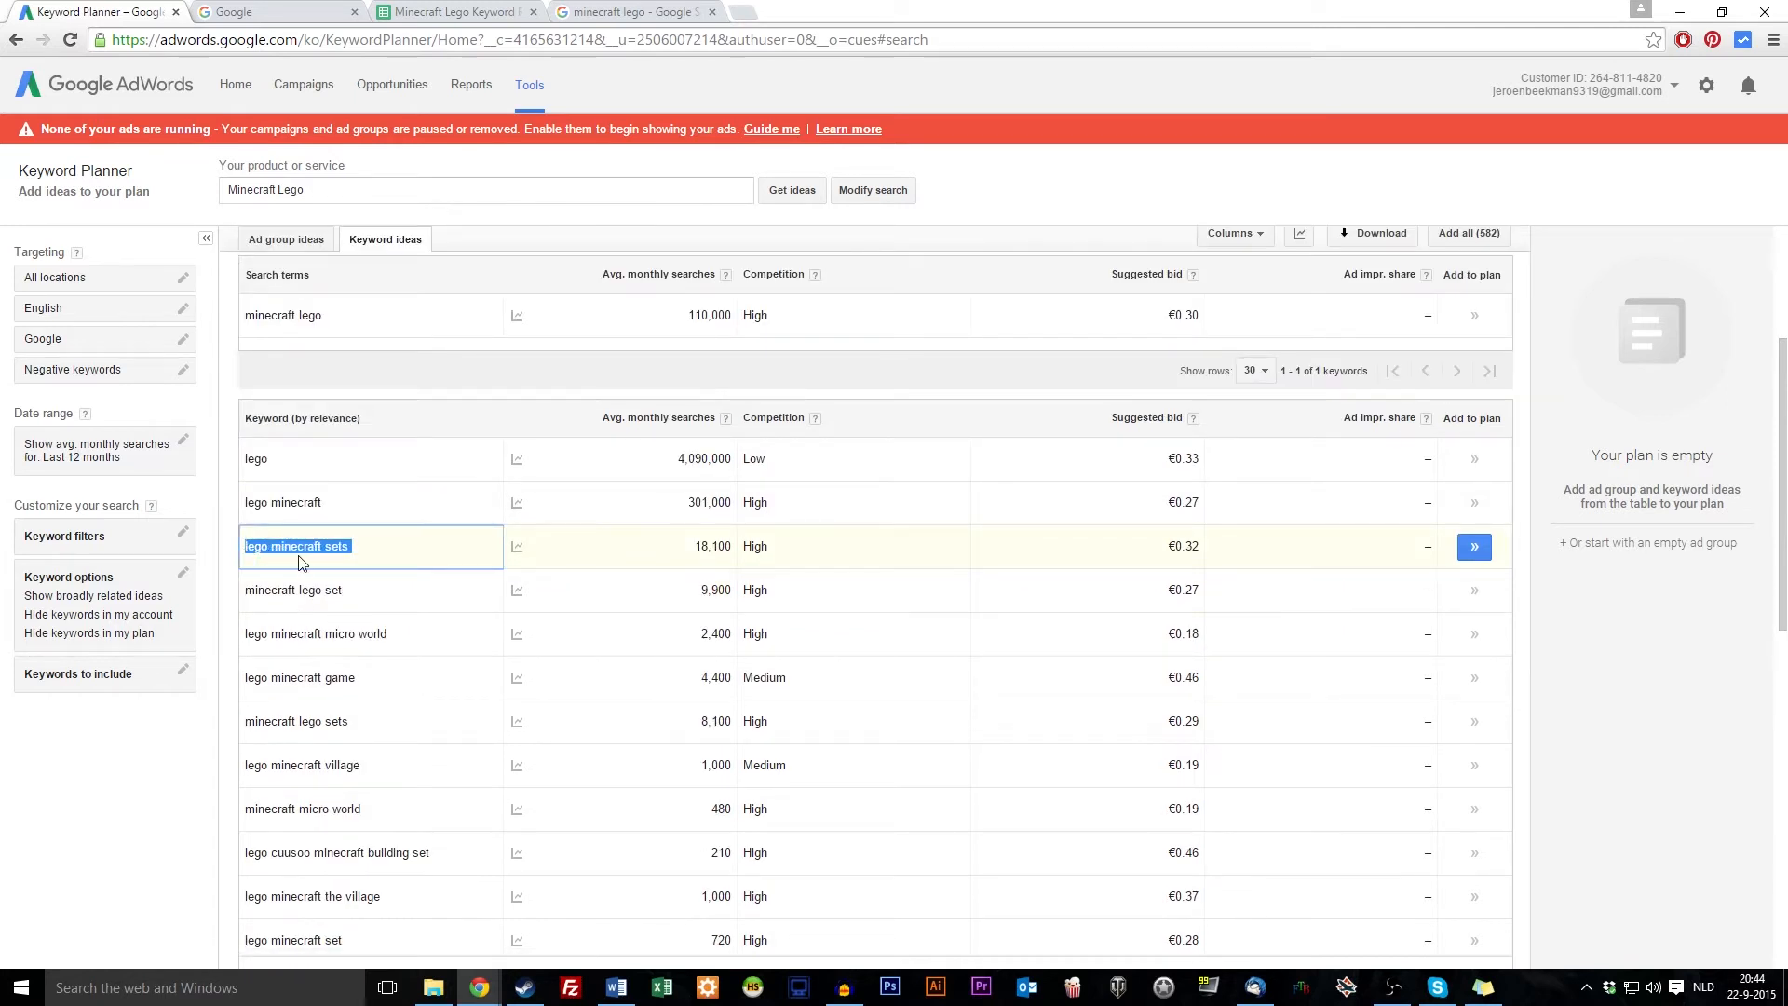
Paste lego minecraft sets into C8 as values only
click(453, 11)
click(269, 412)
key(ctrl+v)
click(293, 525)
click(318, 404)
key(Delete)
right_click(302, 407)
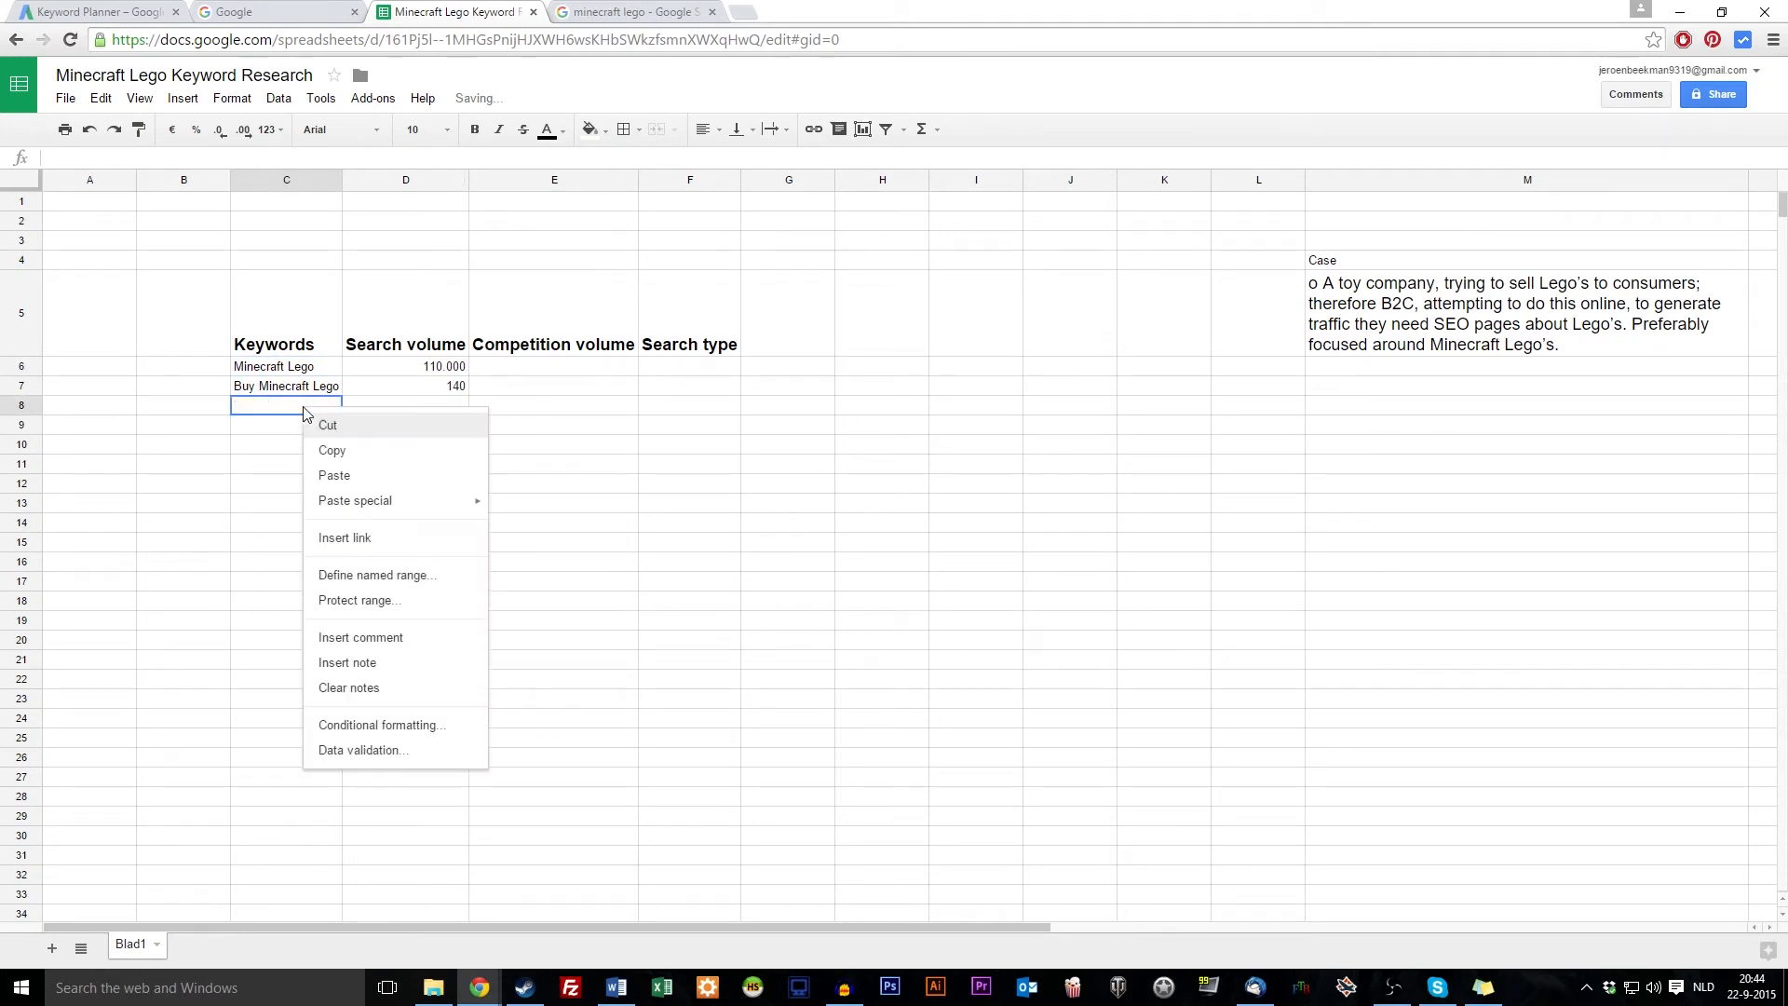
mouse_move(414, 501)
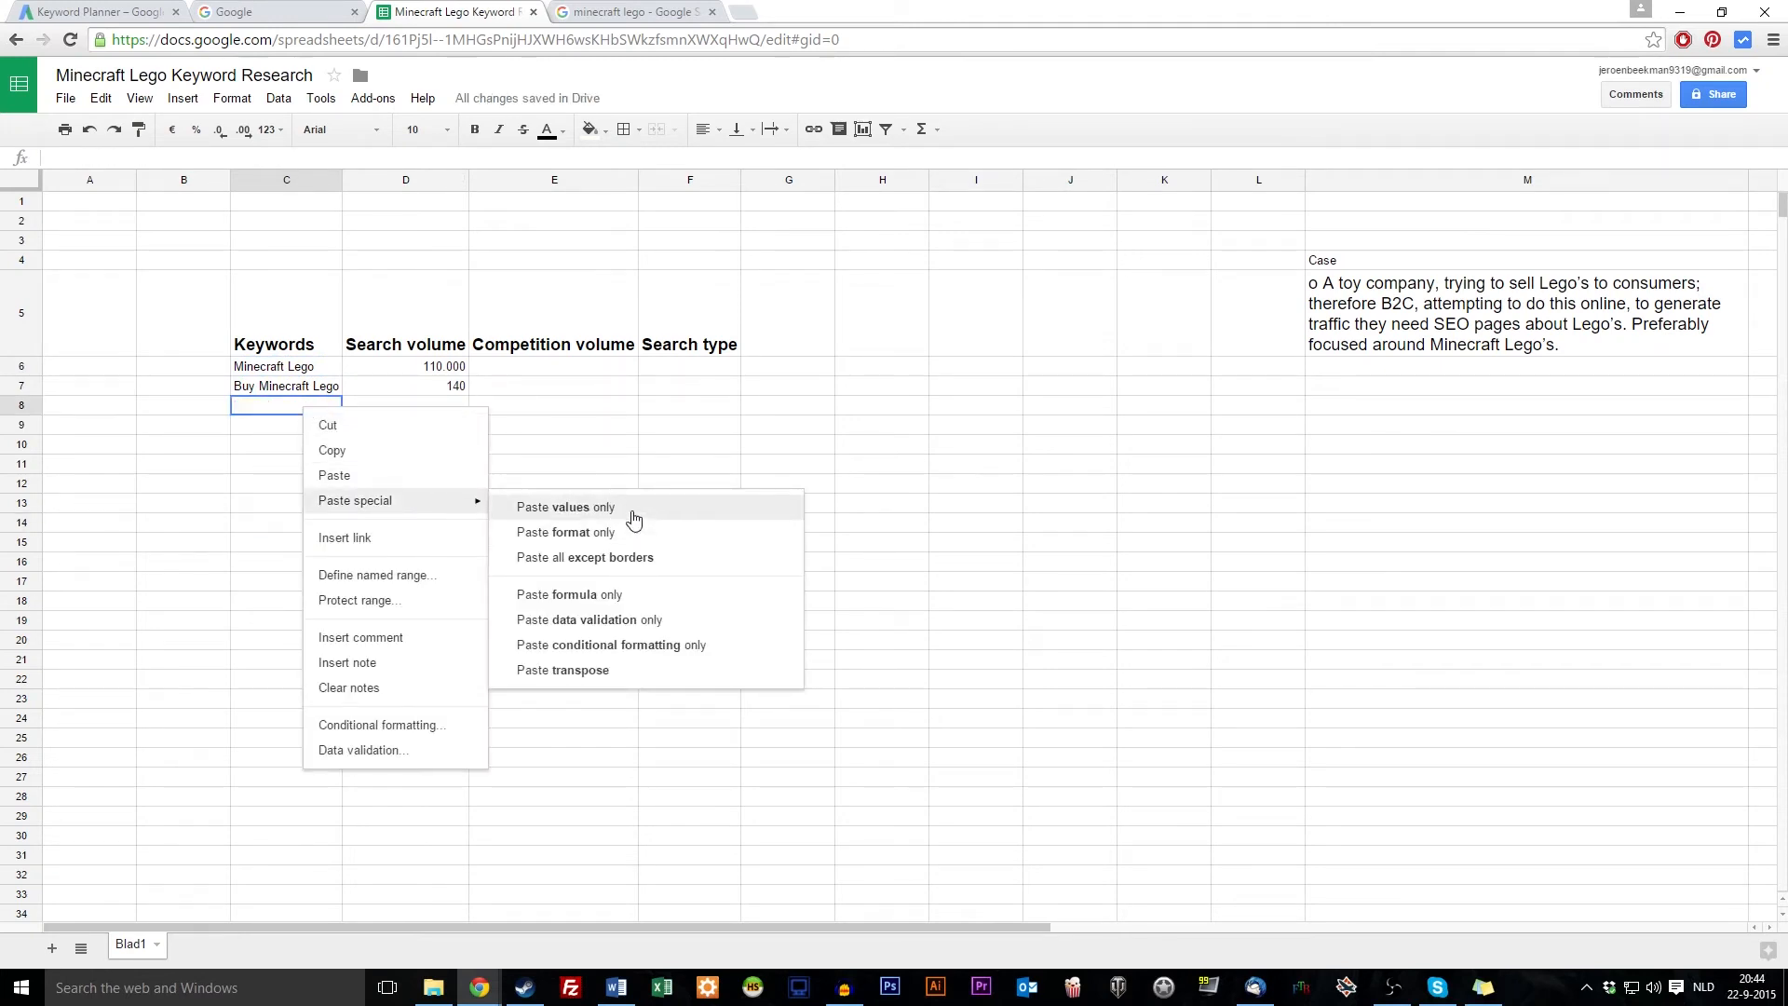
click(633, 519)
click(317, 503)
Enter 18100 as lego minecraft sets' search volume in D8
click(93, 12)
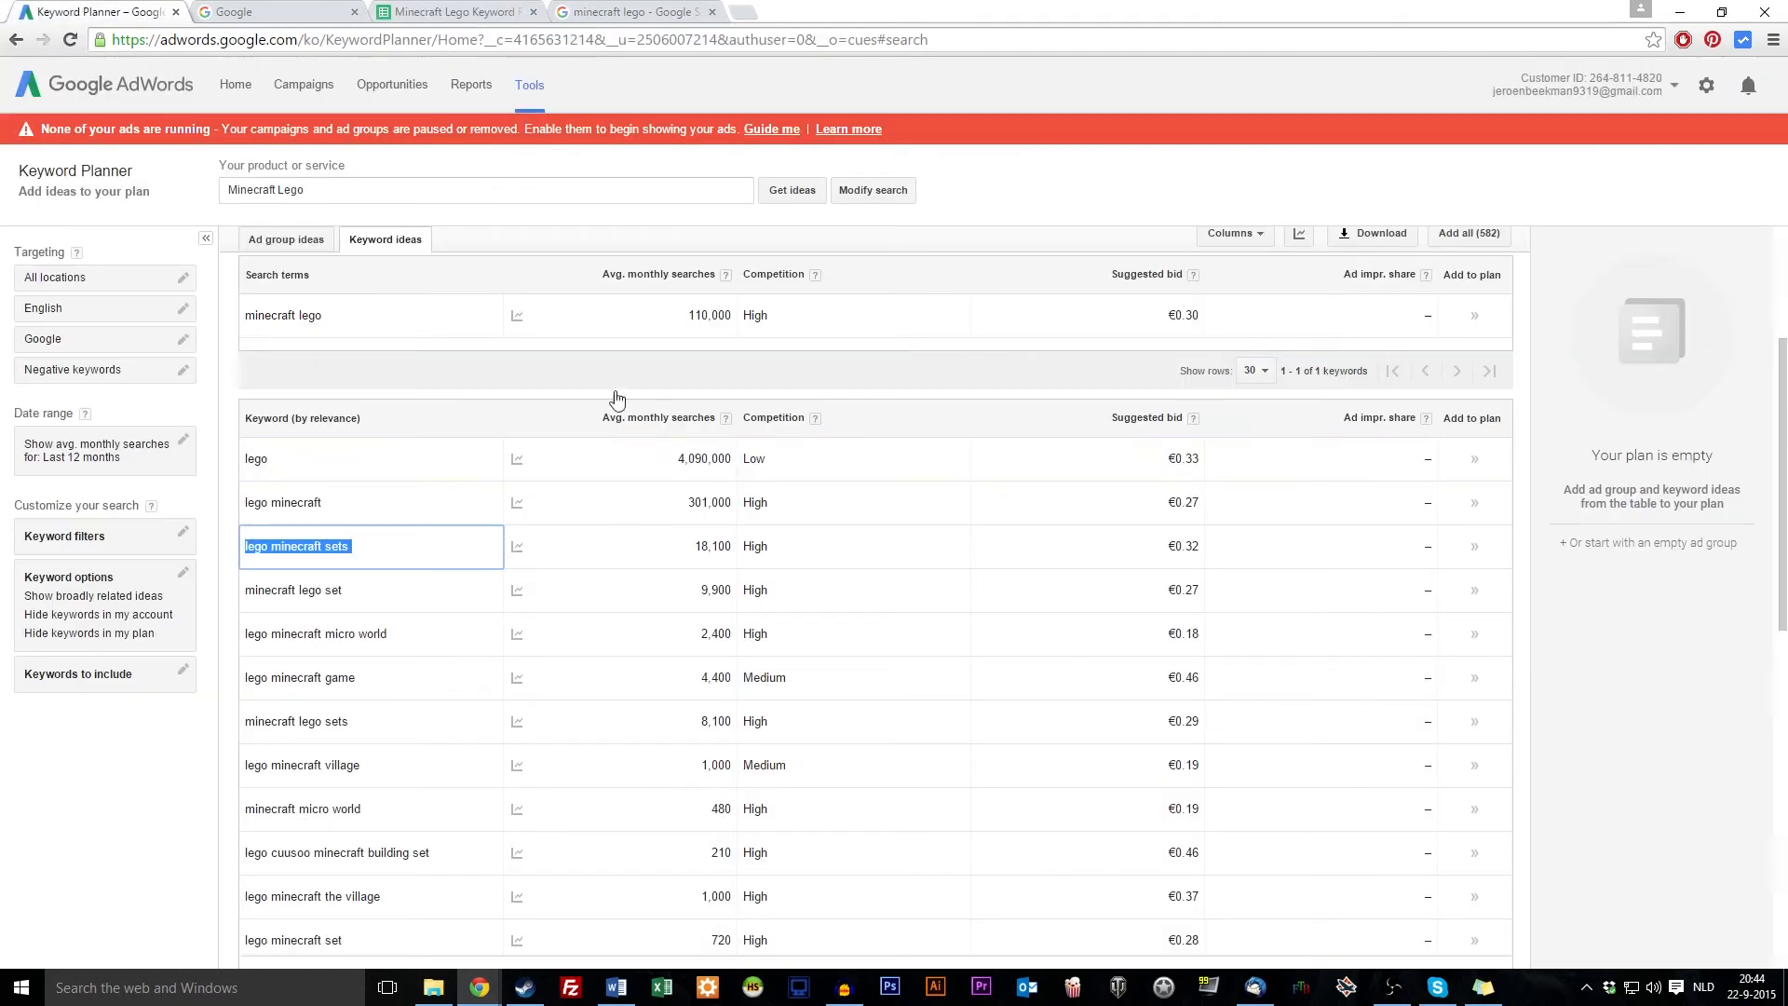
click(453, 11)
click(427, 410)
text(18100)
key(Return)
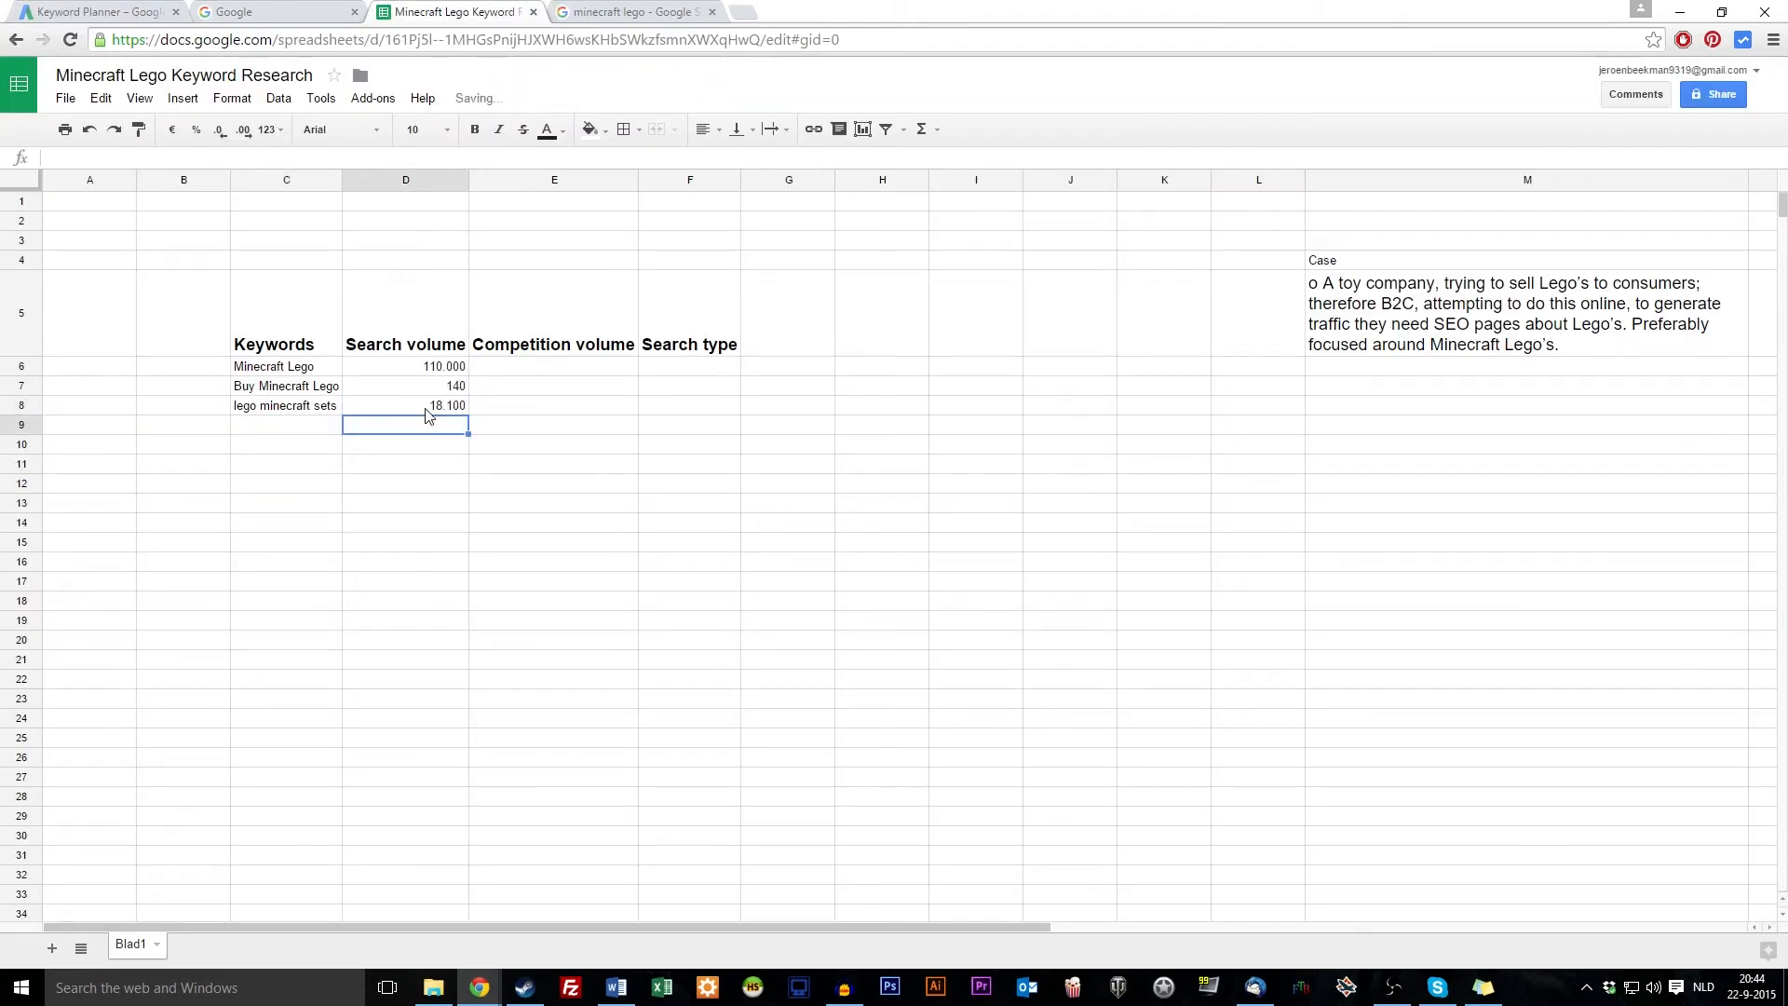
Add minecraft lego set to C9 as values only, with search volume 9900 in D9
click(85, 9)
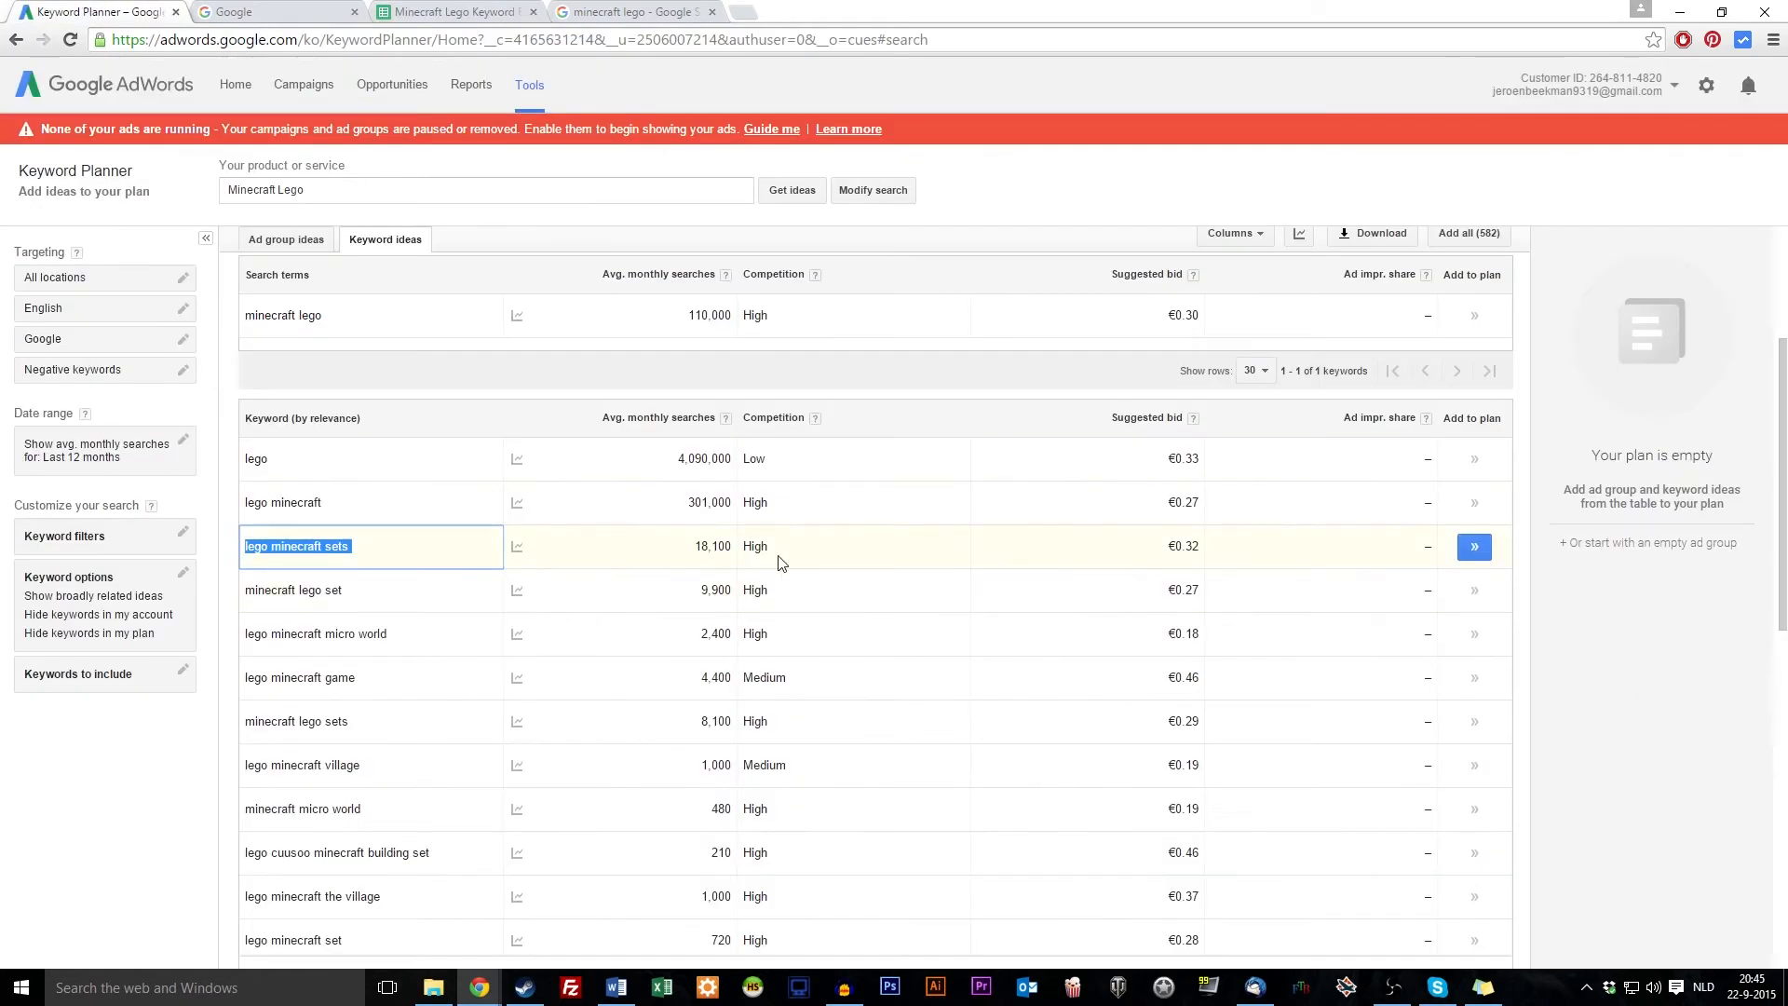
click(390, 600)
triple_click(328, 590)
key(ctrl+c)
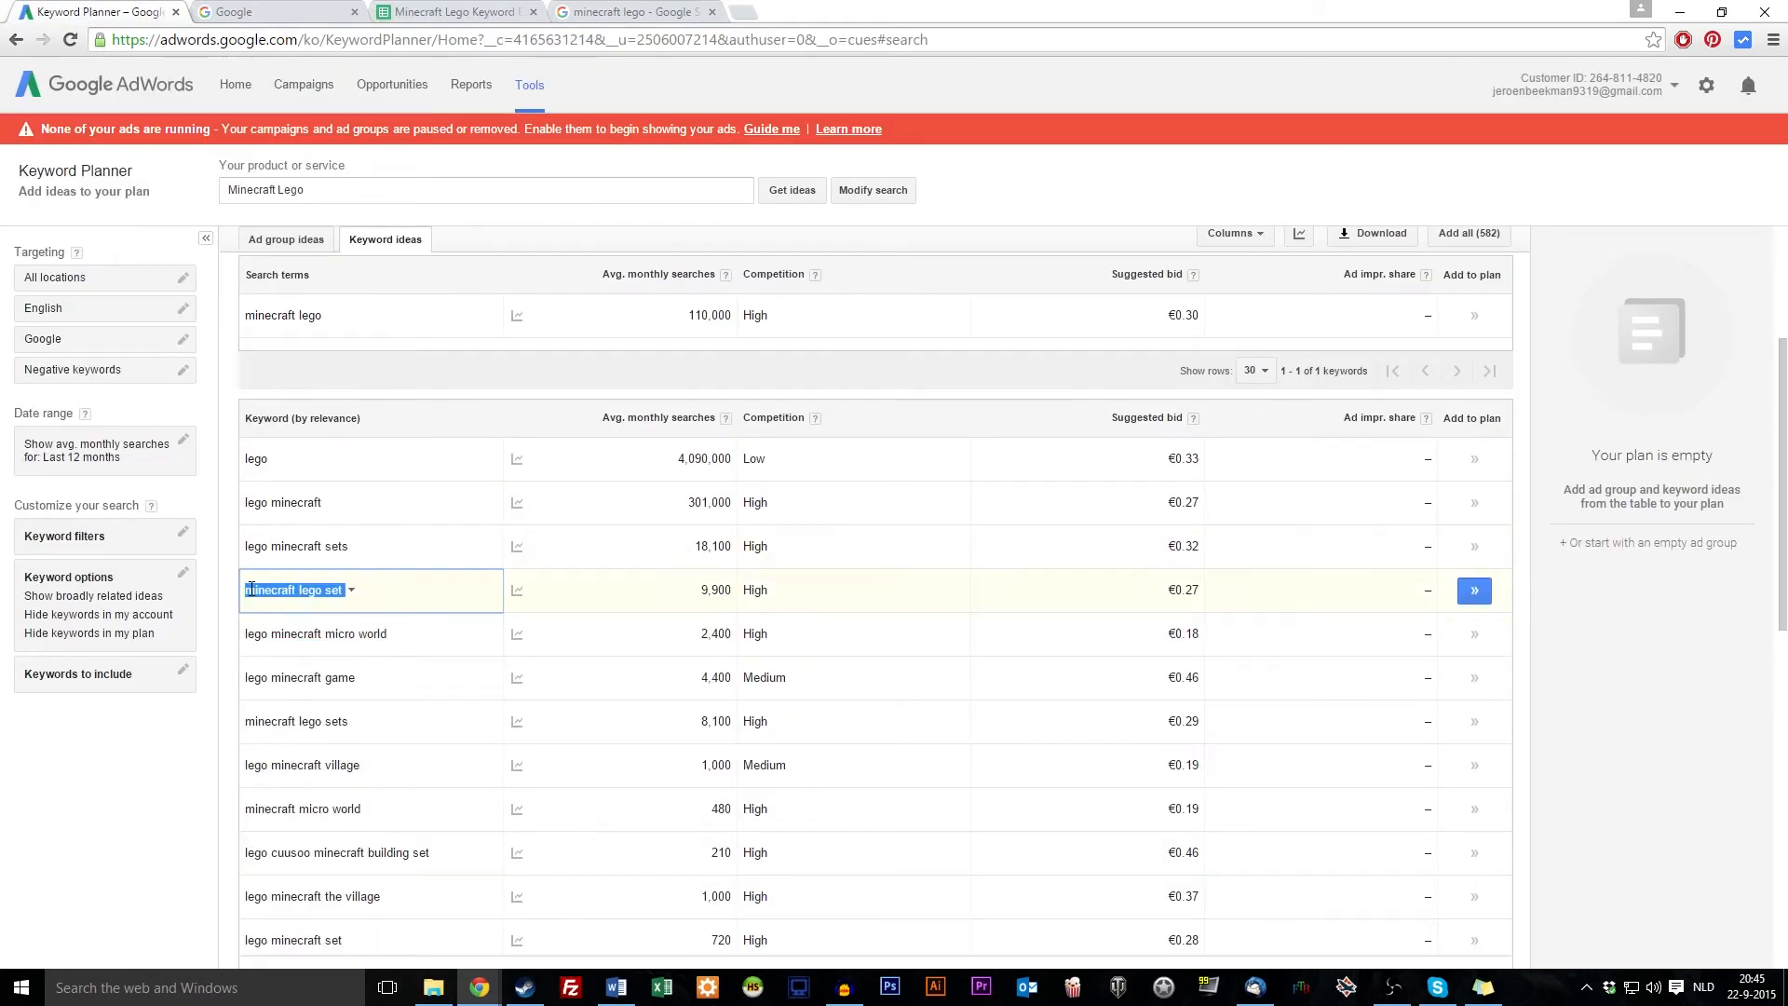
click(463, 11)
right_click(293, 430)
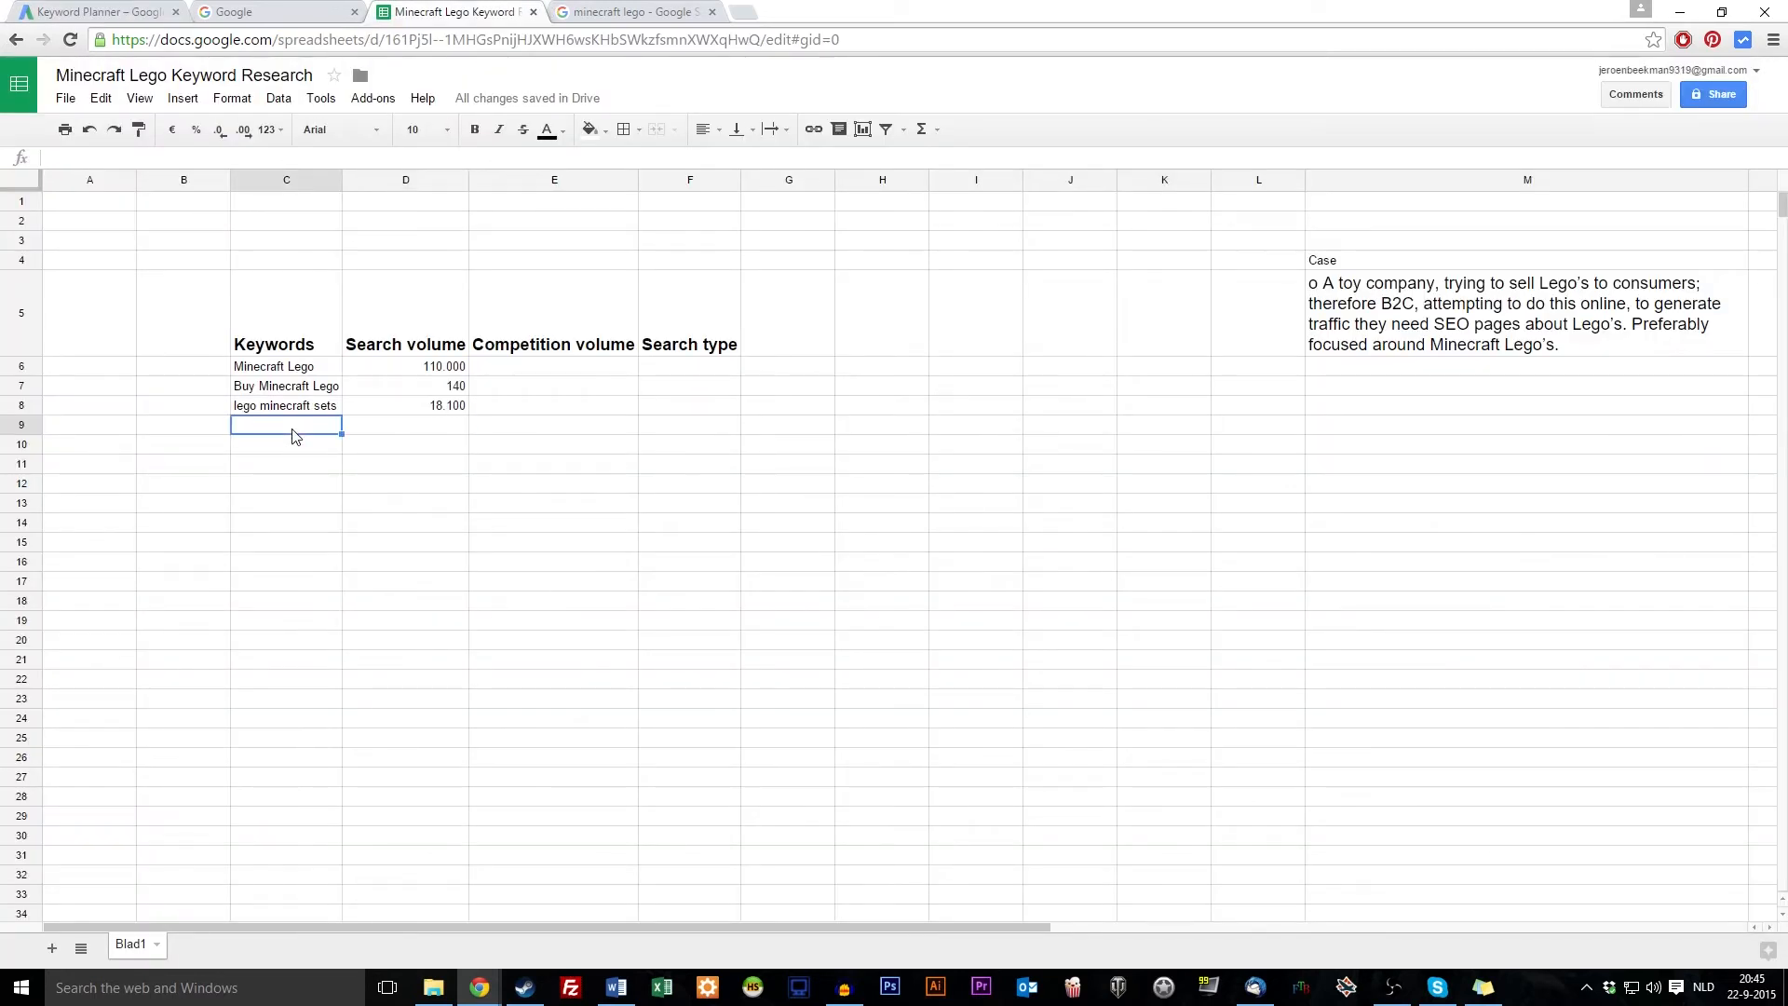
click(550, 523)
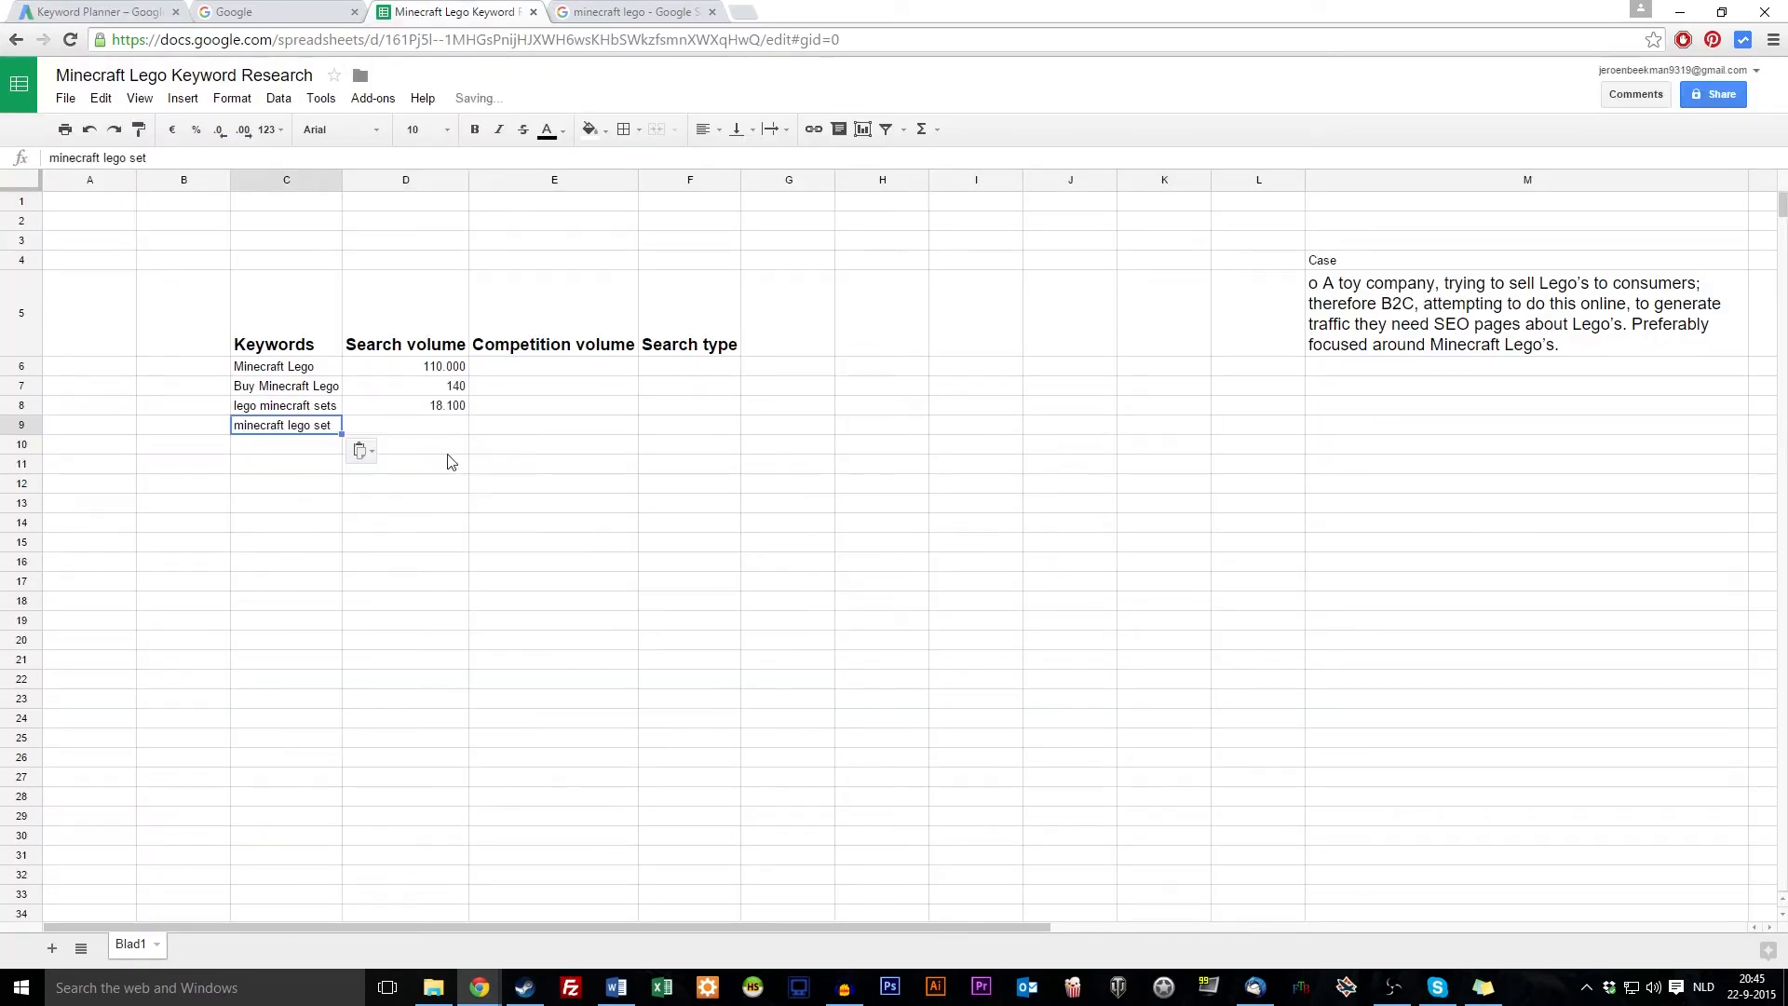
click(449, 423)
text(9900)
key(Return)
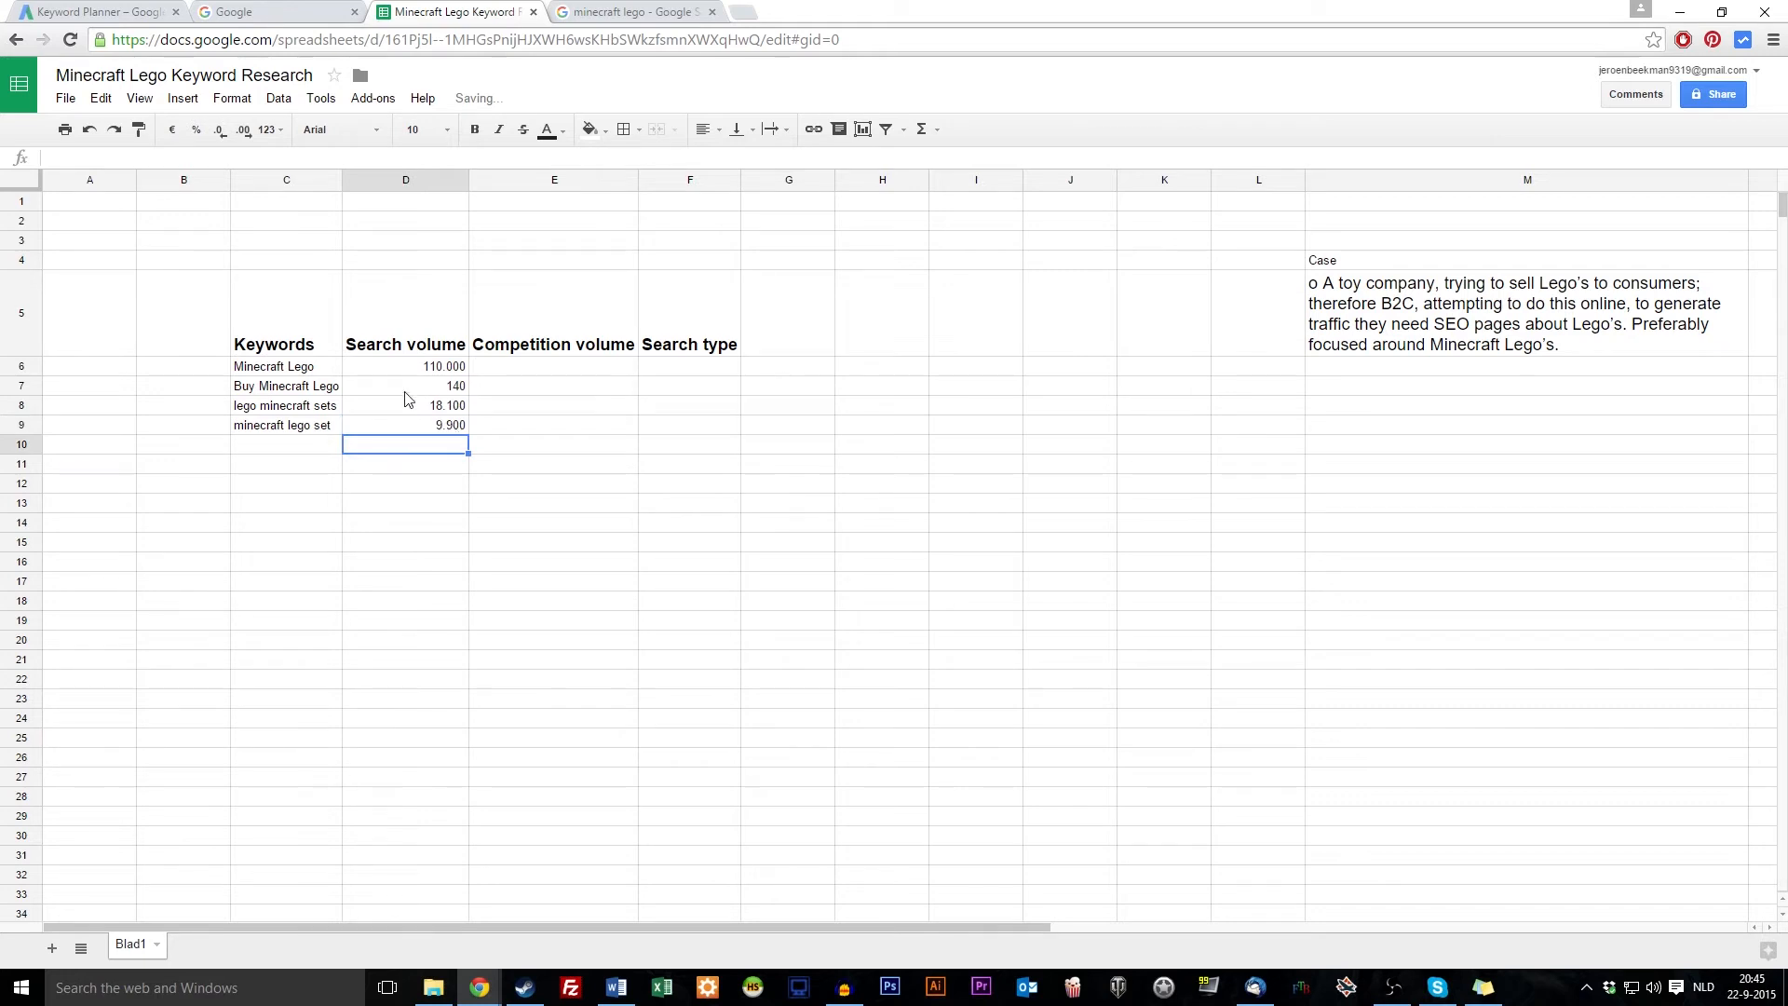
Find and select the lego minecraft world keyword further down the results
click(97, 11)
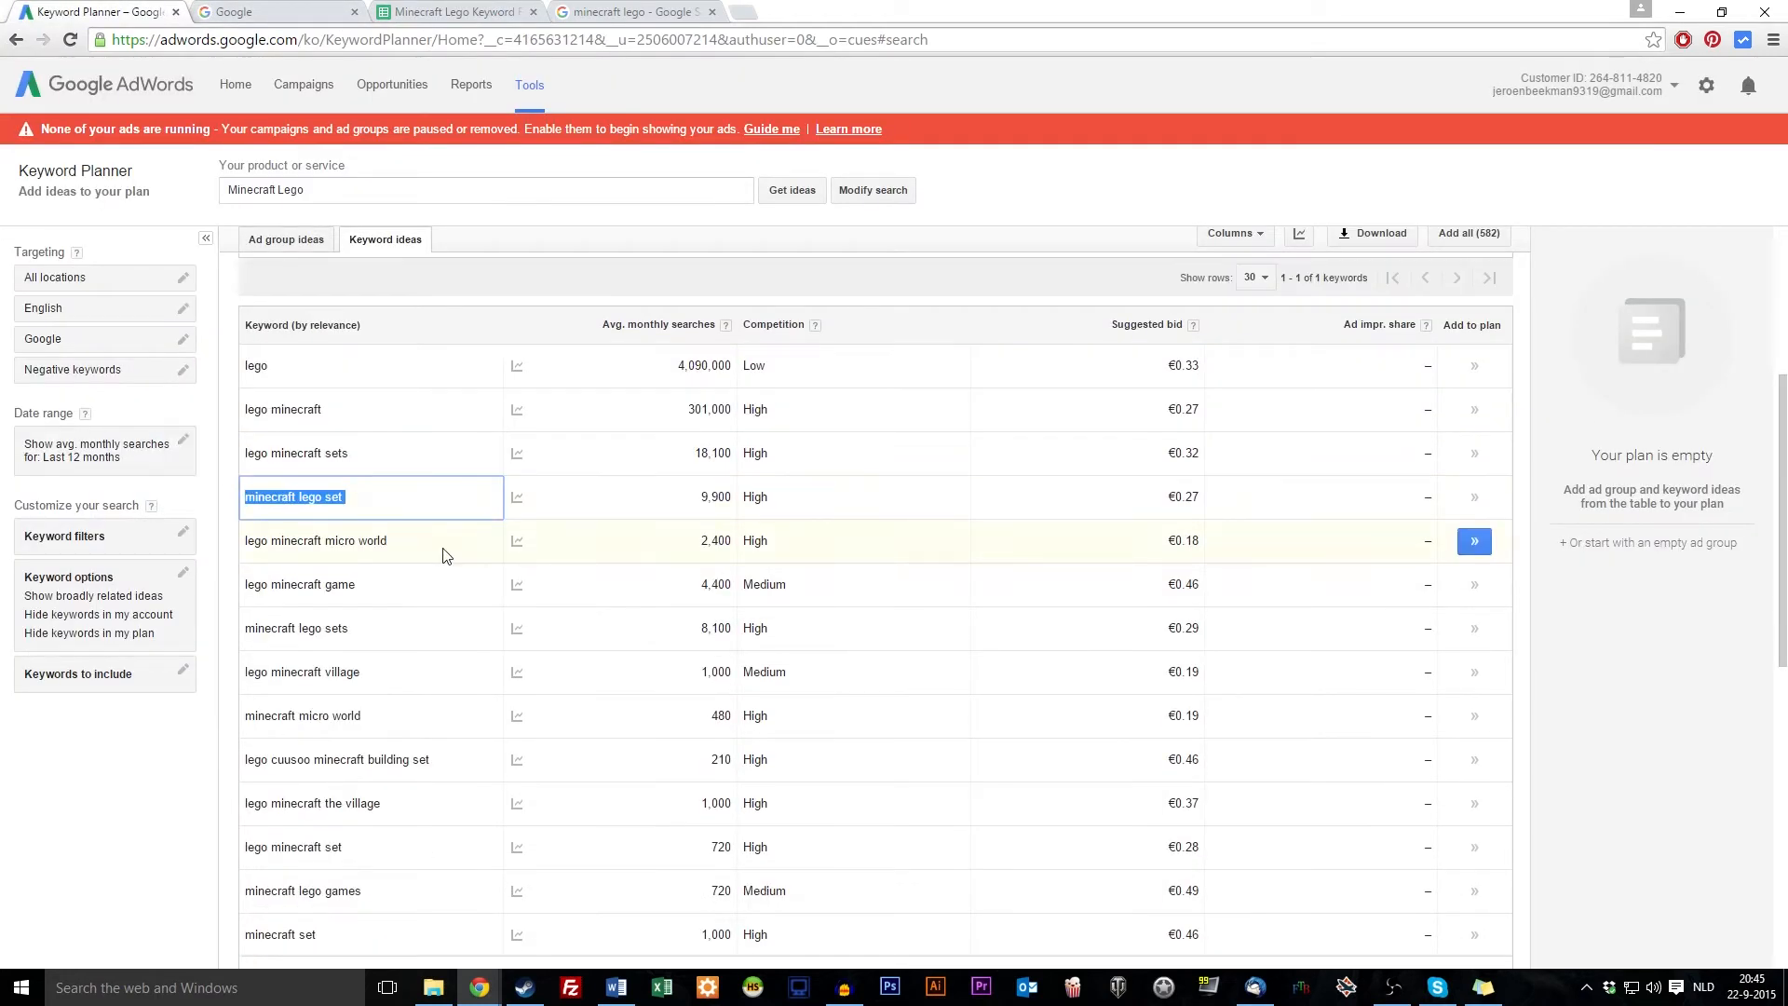
scroll(465, 545, down, 2)
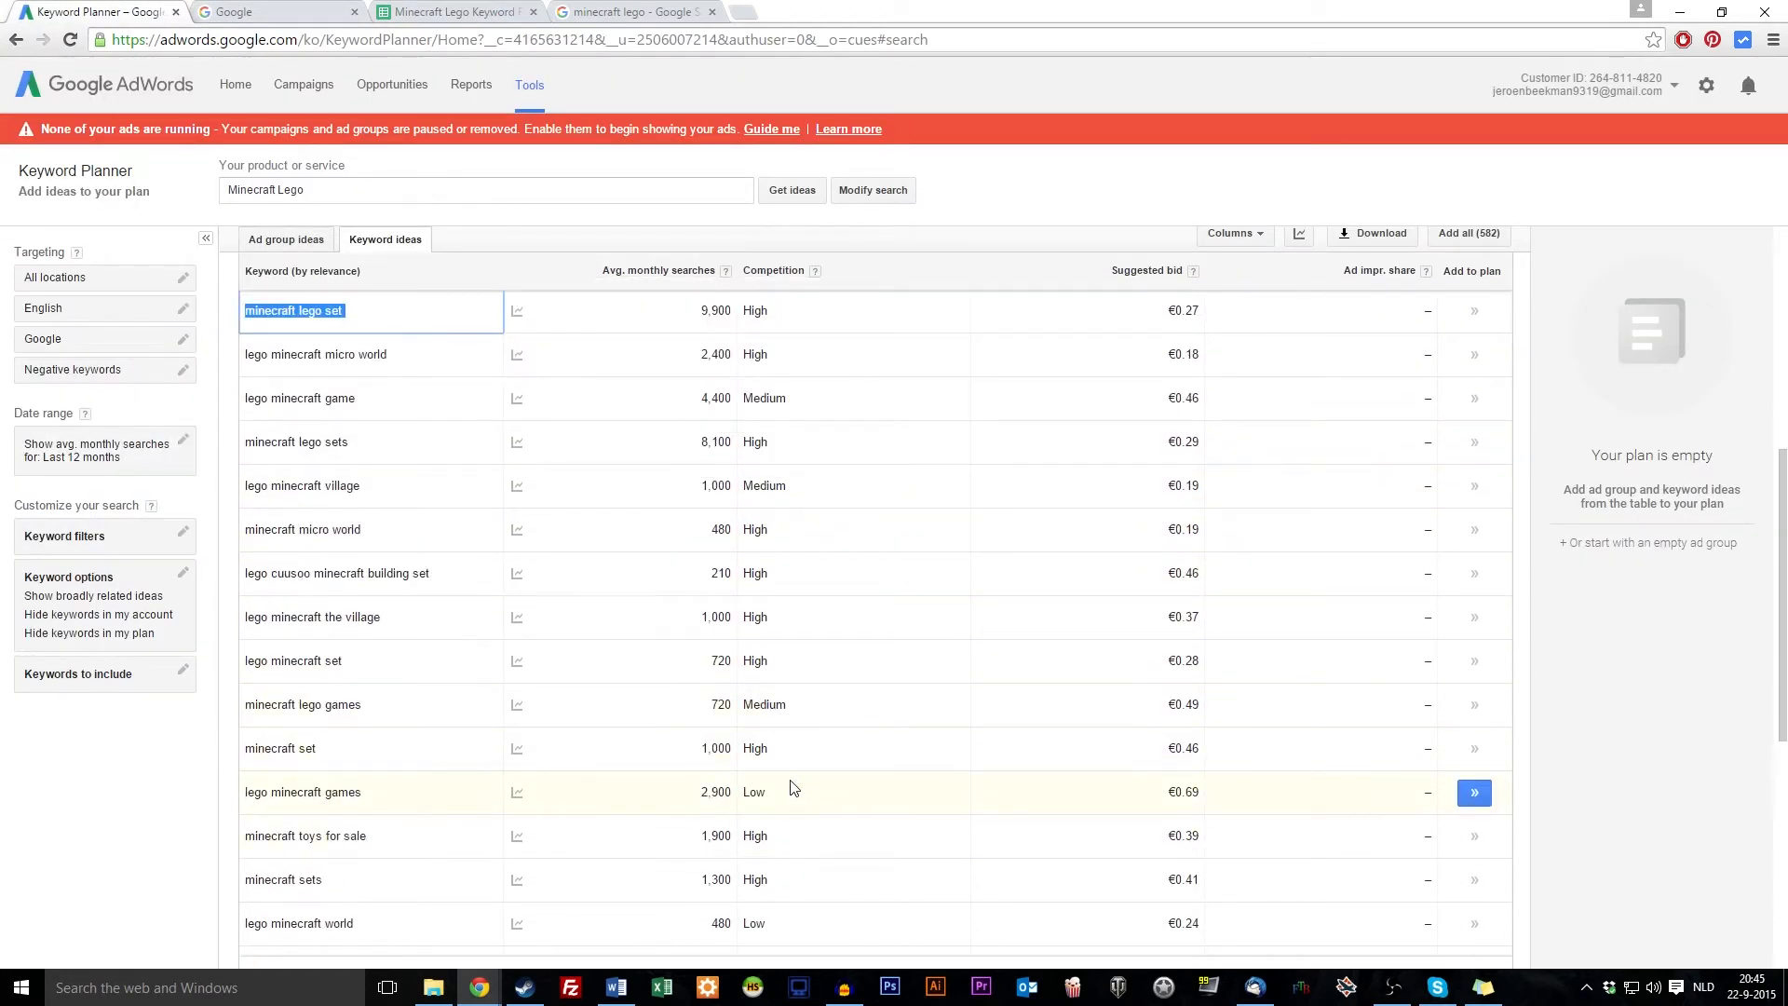
scroll(800, 792, down, 2)
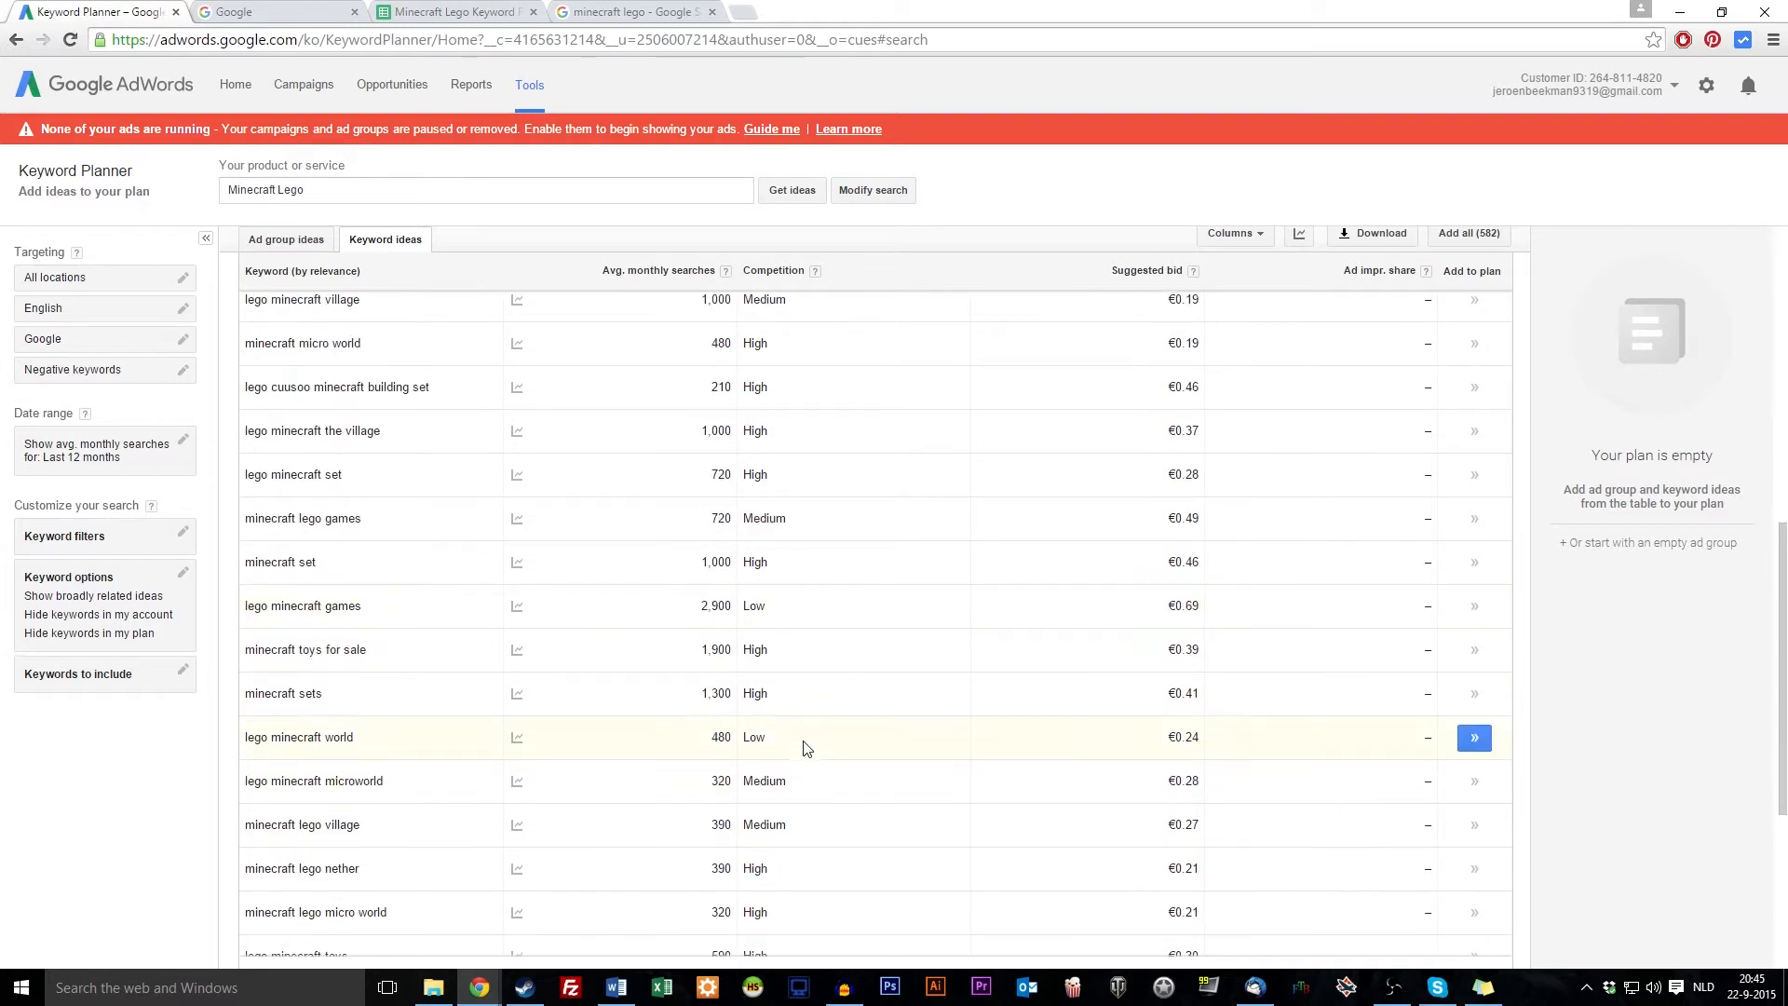
scroll(805, 740, down, 1)
drag(359, 644, 269, 646)
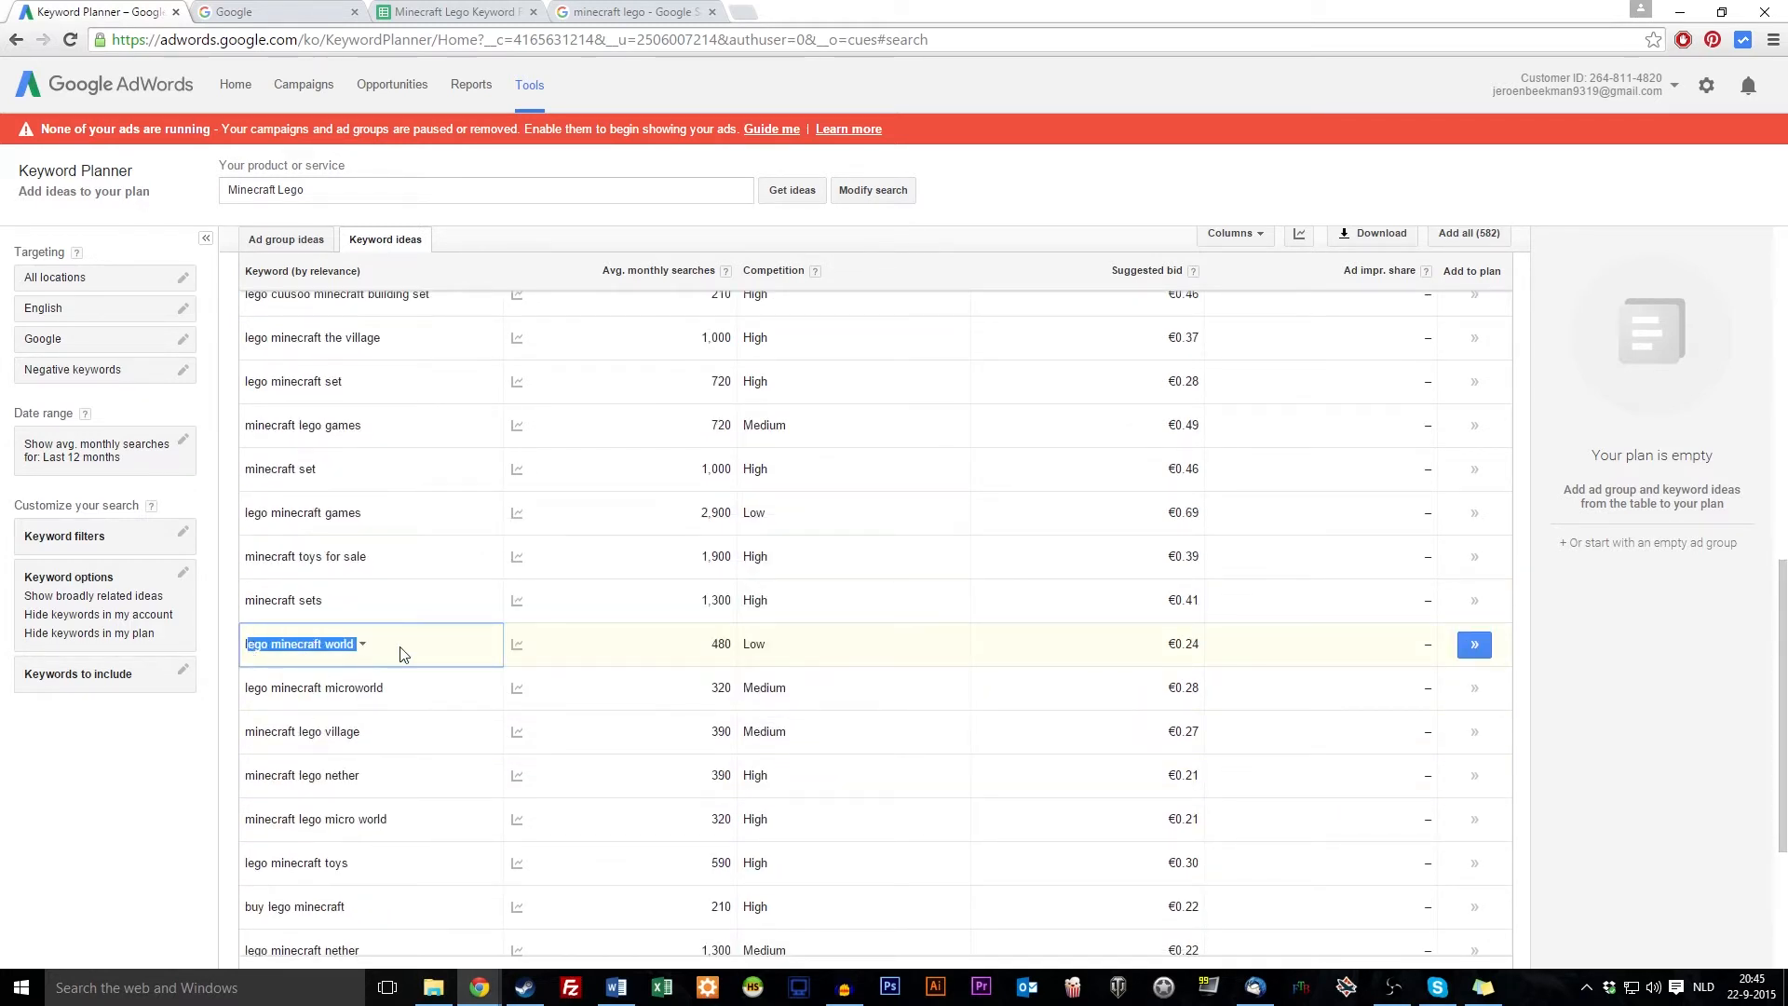
drag(443, 645, 242, 644)
key(ctrl+c)
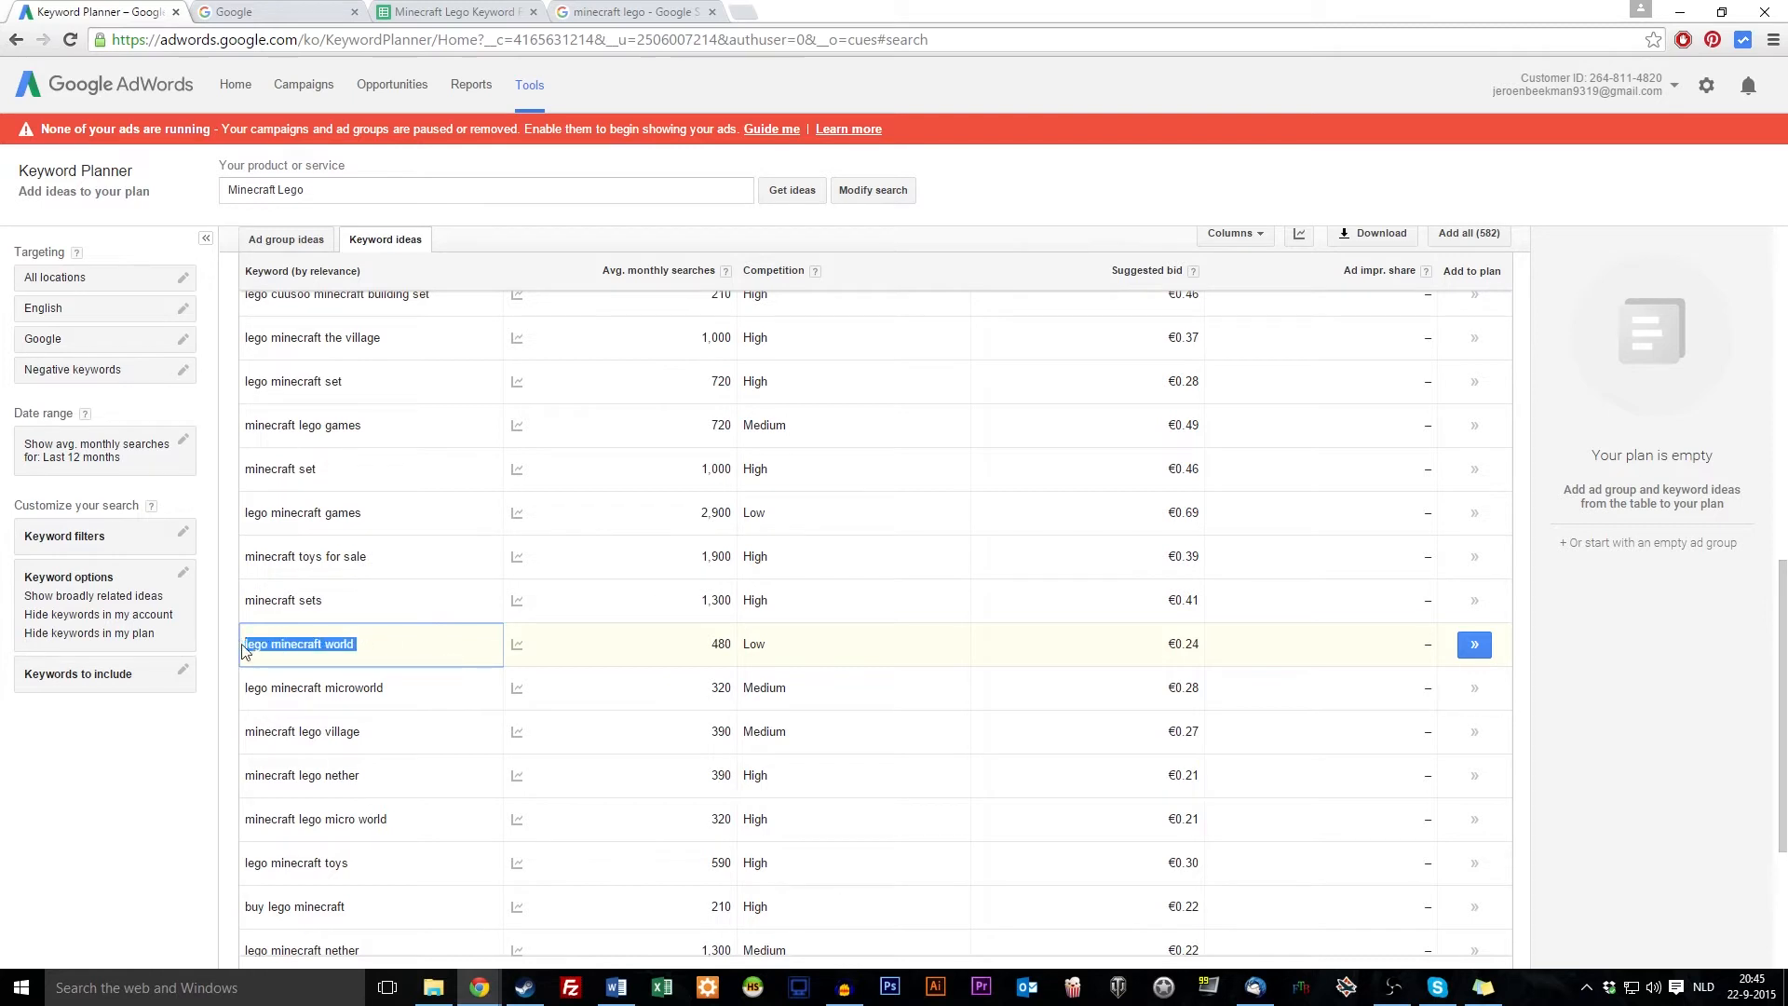
Paste lego minecraft world into C10 as values only, with search volume 480 in D10
click(438, 11)
right_click(313, 441)
right_click(272, 445)
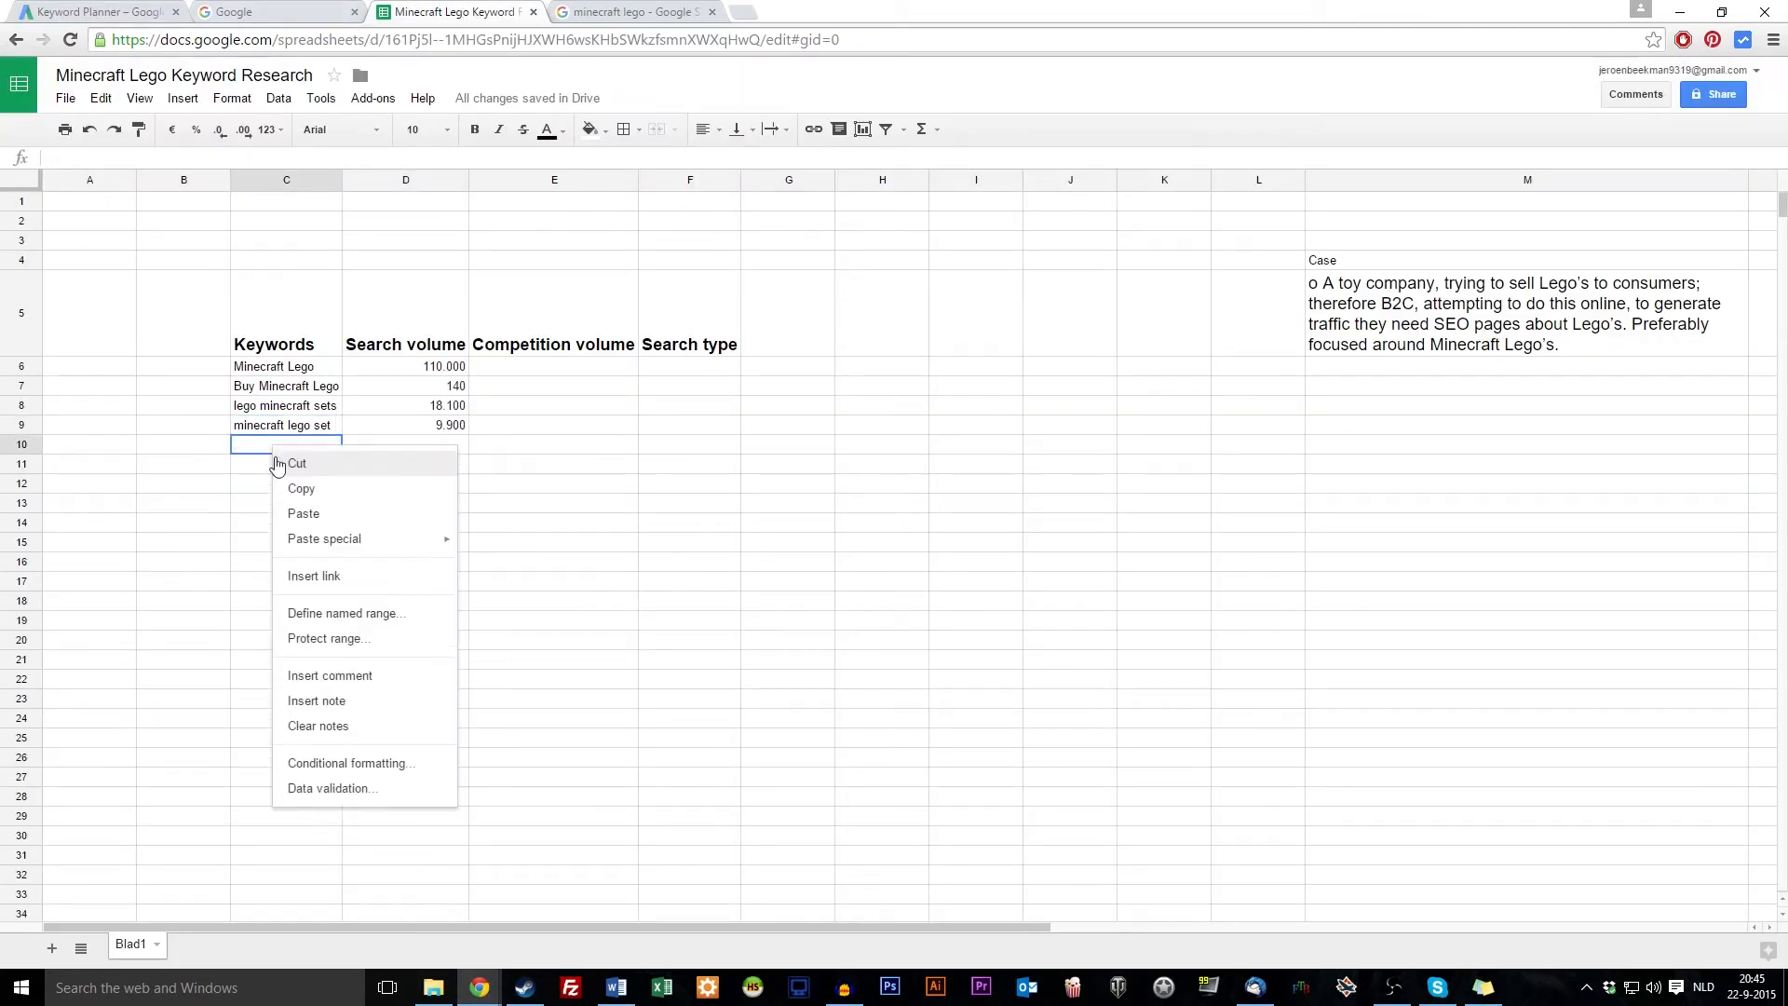
mouse_move(335, 550)
click(521, 544)
click(443, 444)
text(480)
key(Return)
Copy the Minecraft Lego keyword from C6 for the competition lookup
click(534, 363)
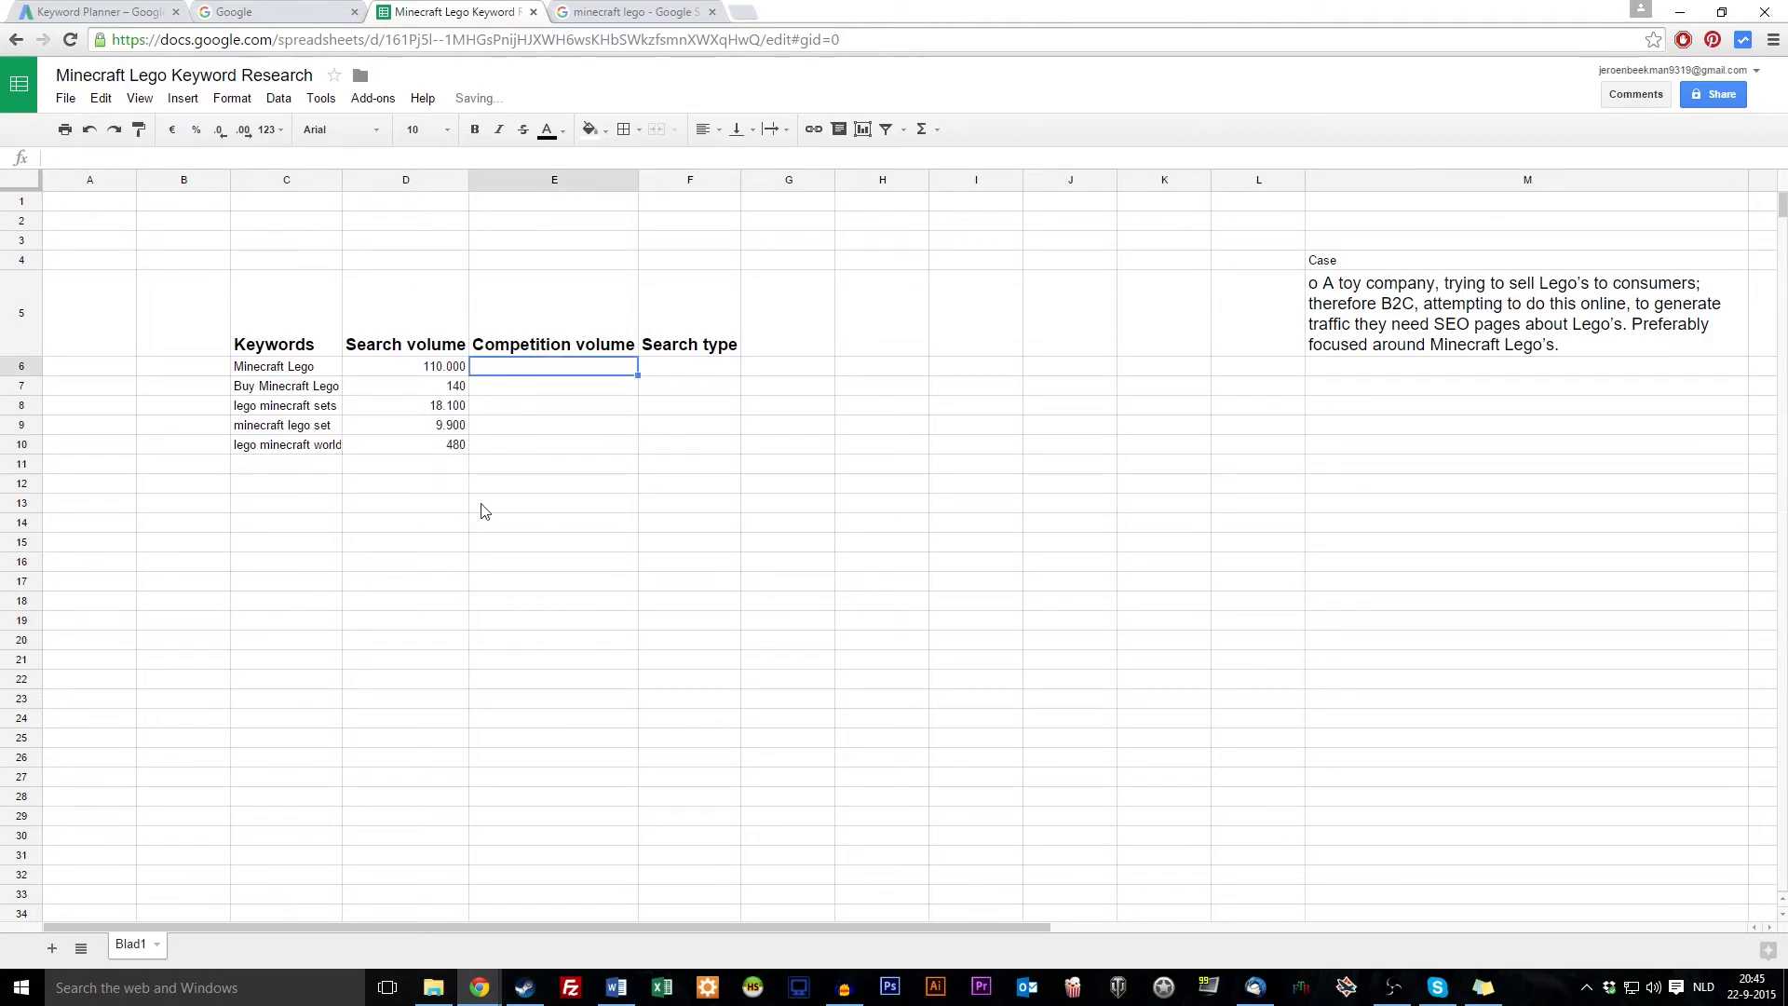
click(266, 373)
key(ctrl+c)
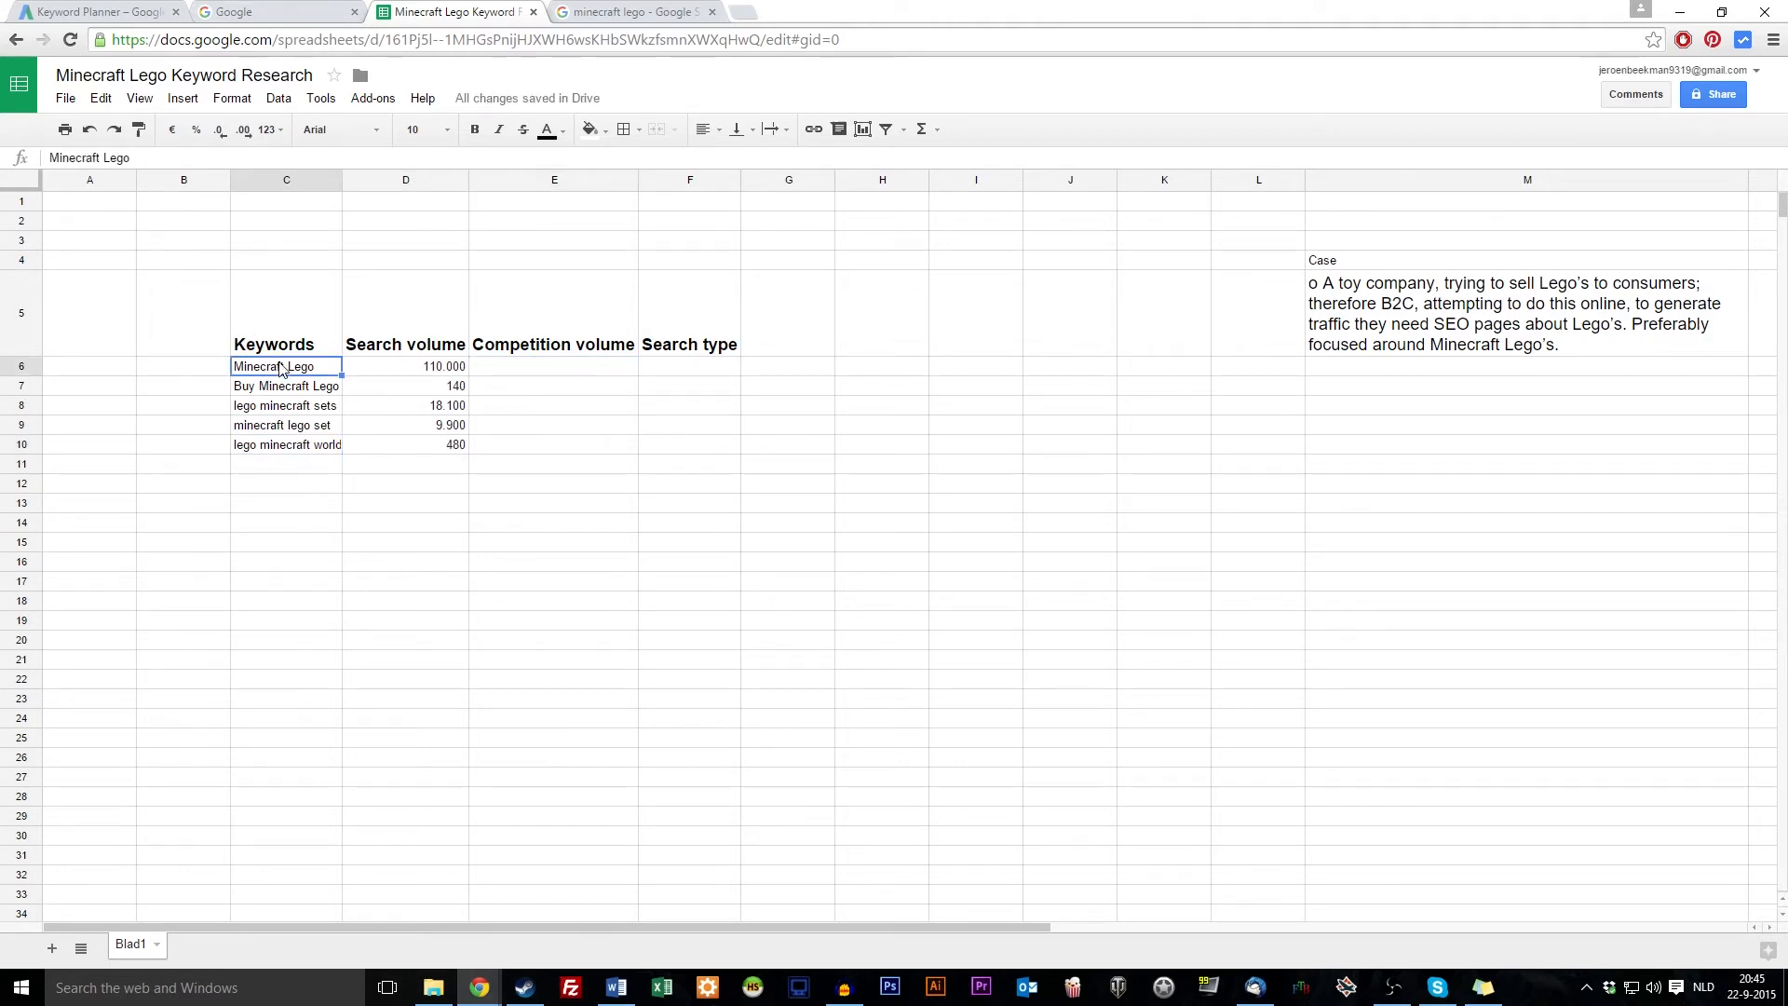
Search Google for Minecraft Lego and note its 31,400,000 results
click(599, 11)
key(ctrl+a)
key(ctrl+v)
key(Return)
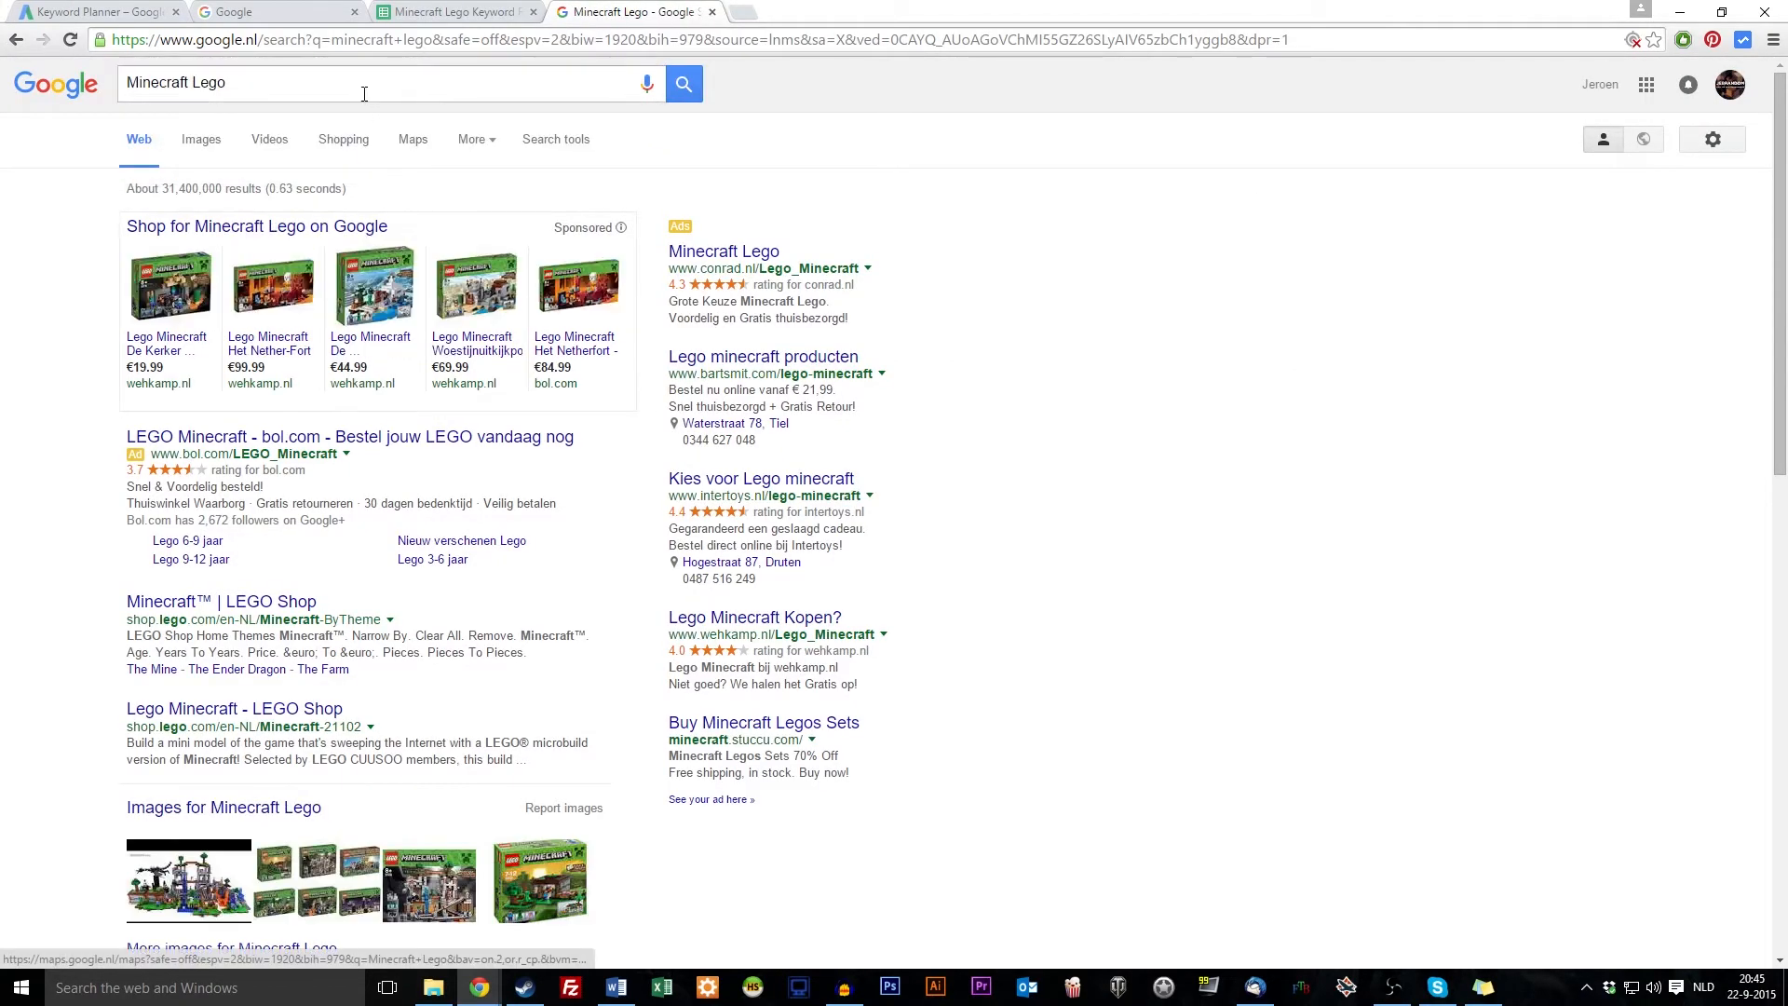
drag(165, 185, 216, 190)
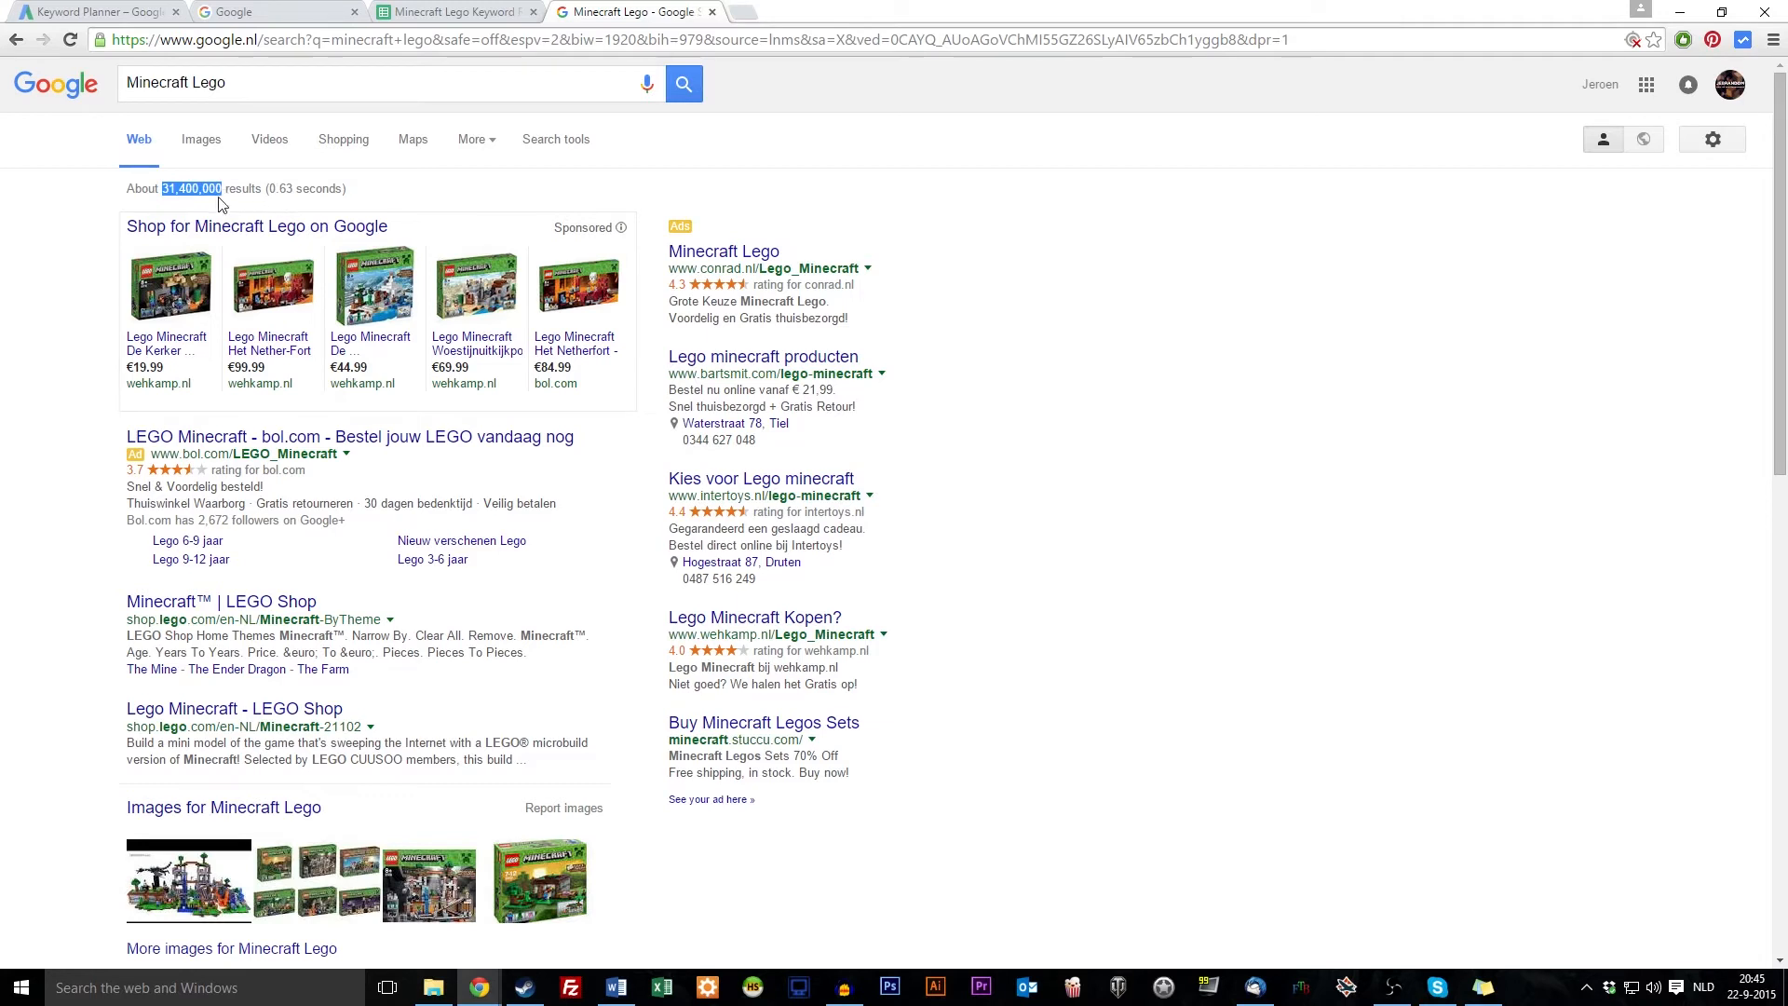
click(261, 87)
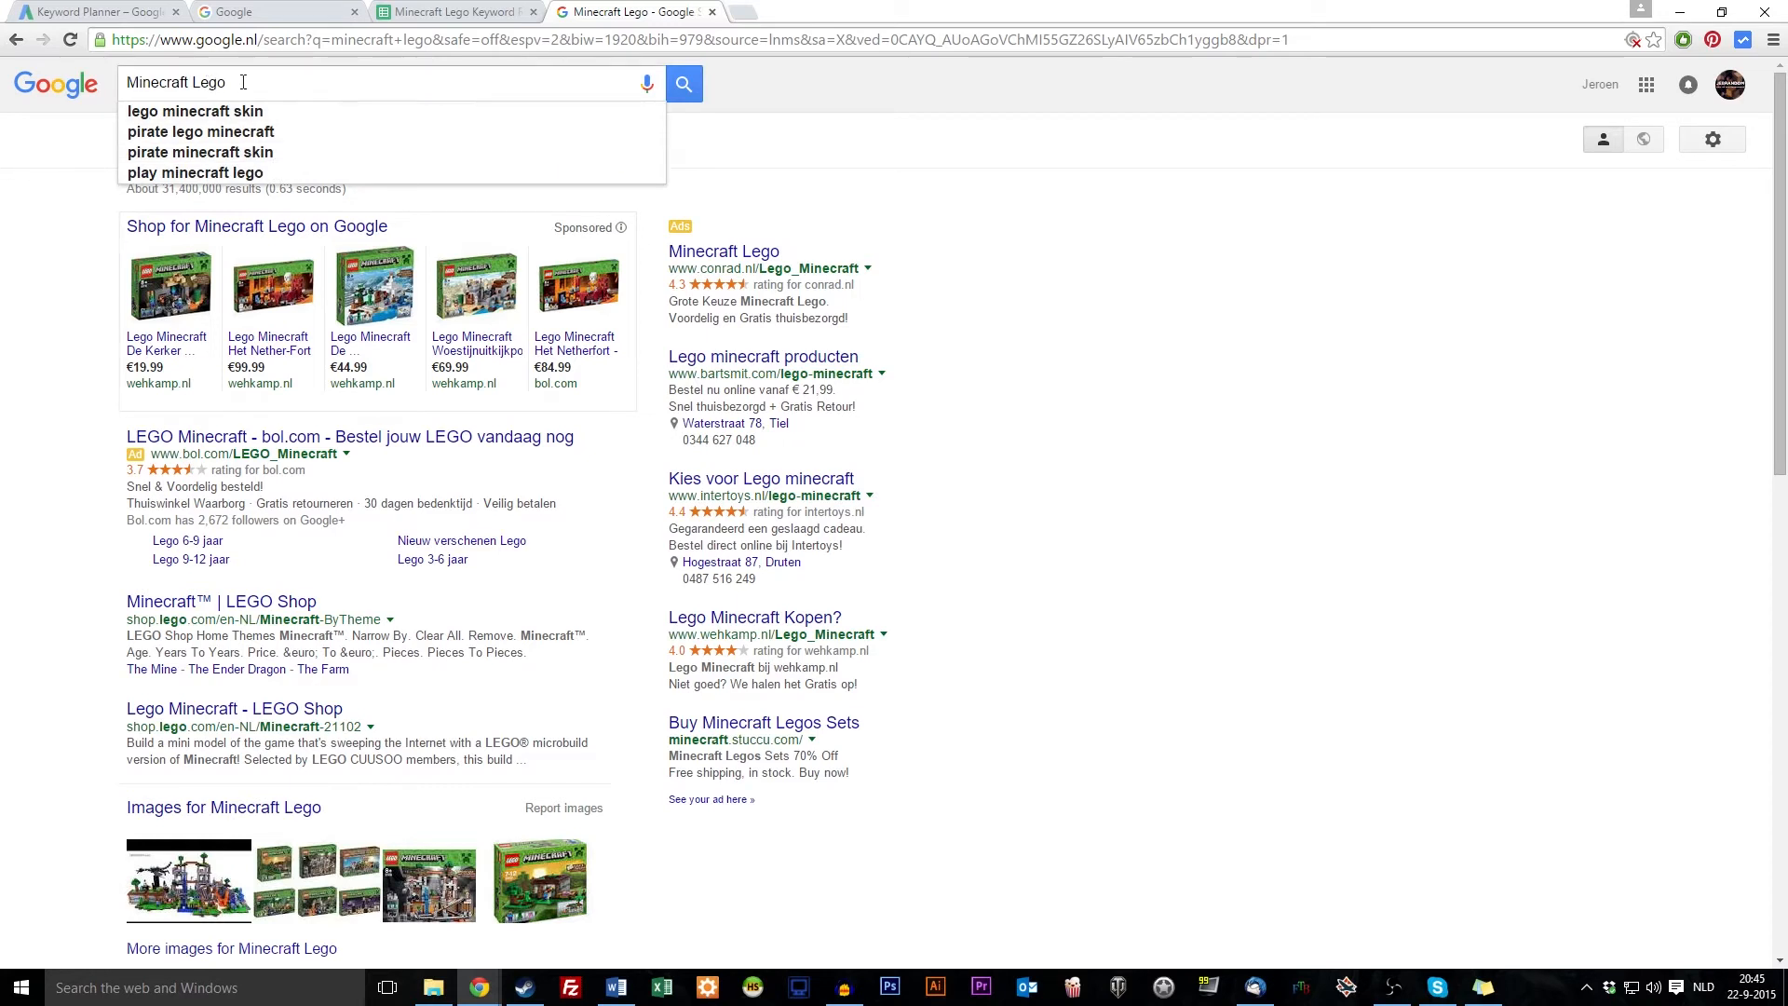
click(683, 91)
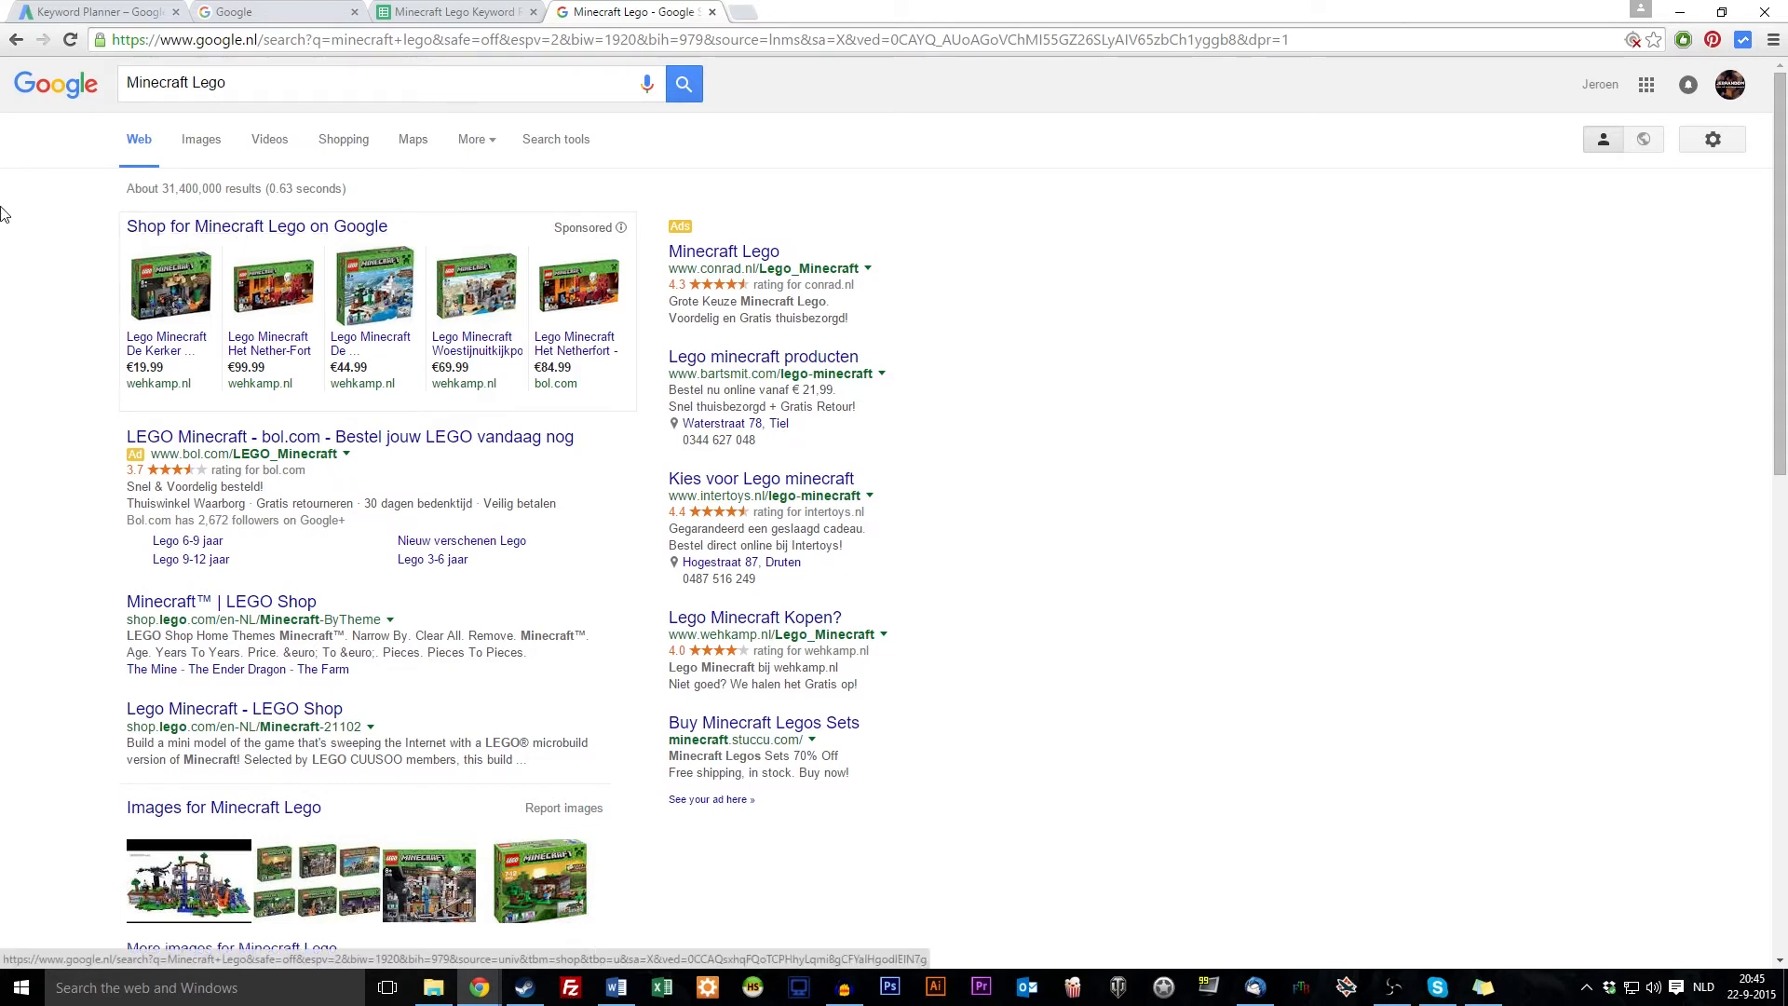
Change the Google query to 'allintitle: Minecraft Lego'
click(228, 82)
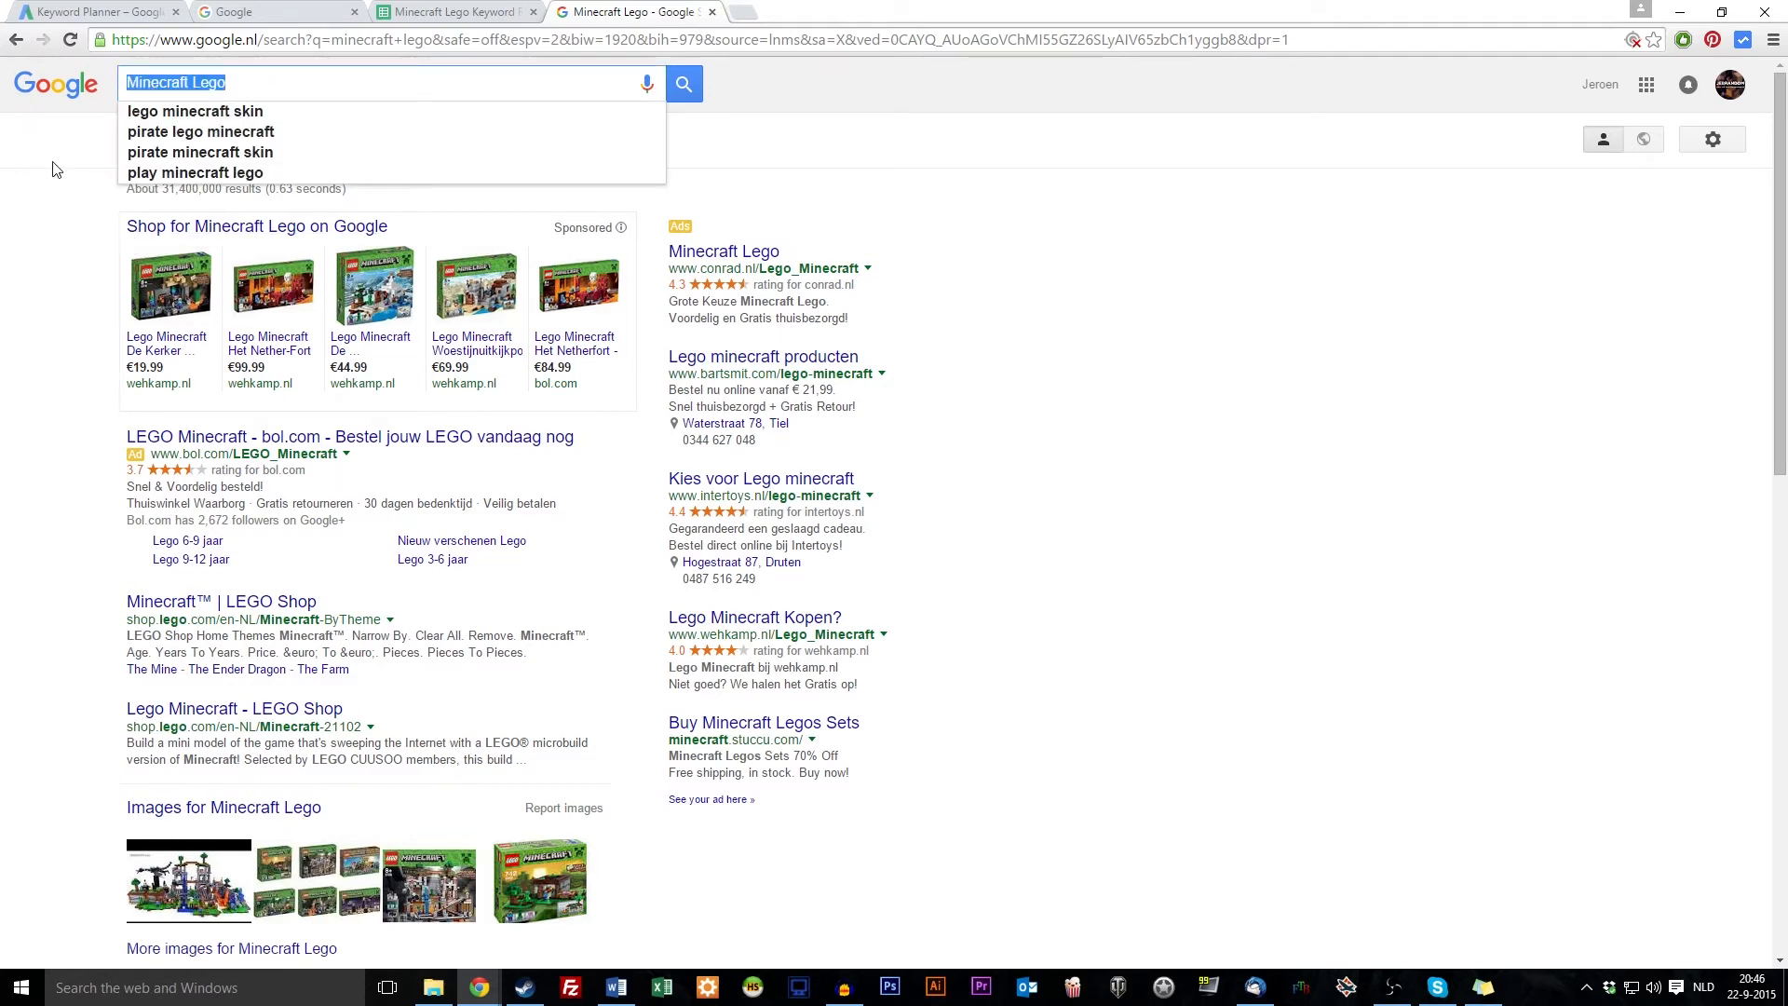
text(allintitle)
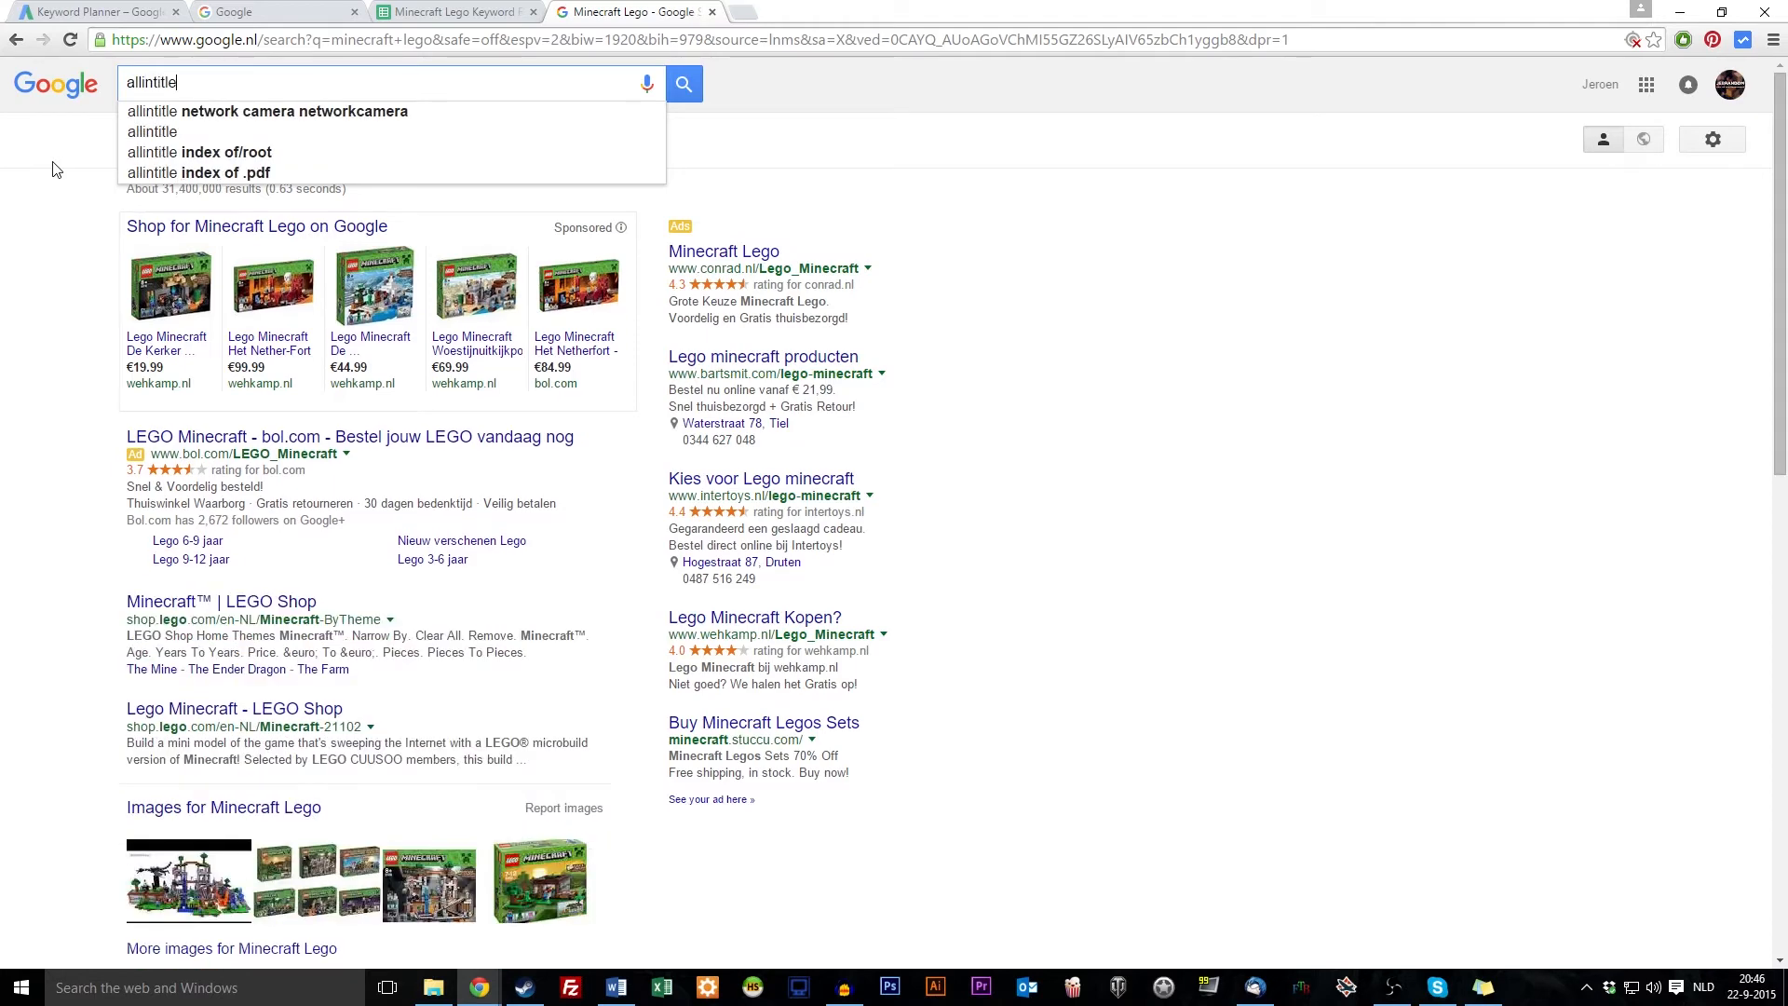
text(:)
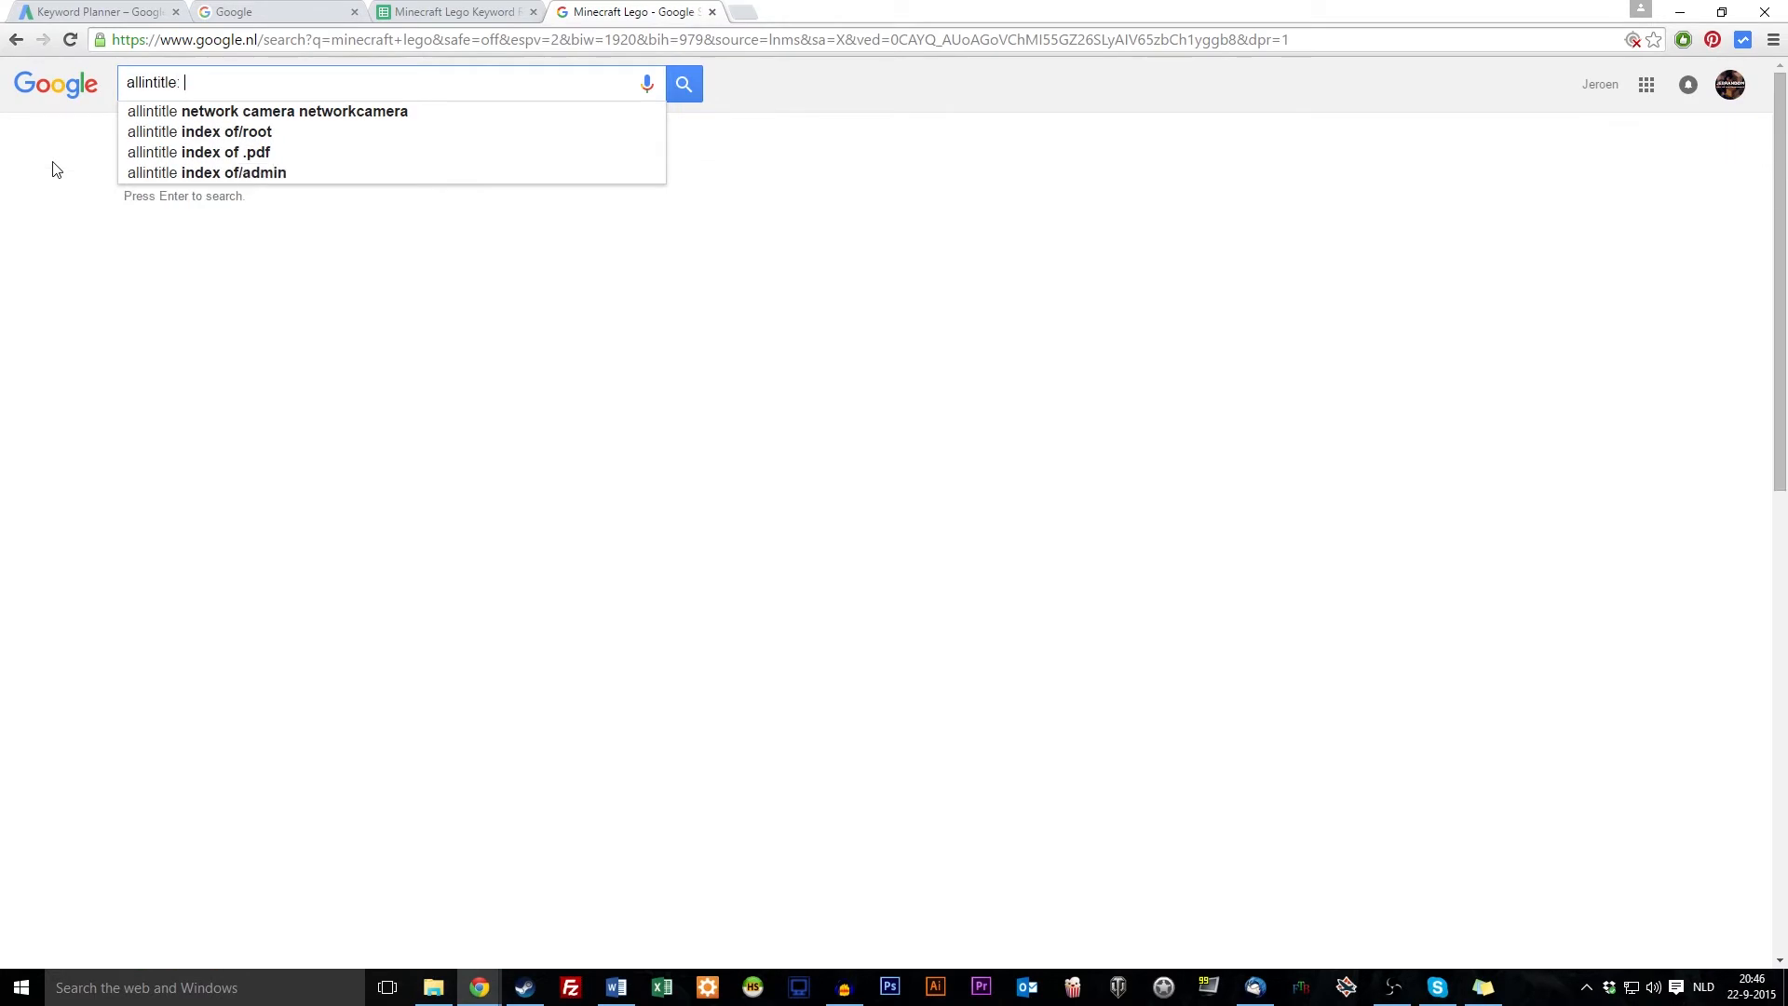
key(ctrl+v)
Run the allintitle search for Minecraft Lego and note its 258,000 result count
key(Return)
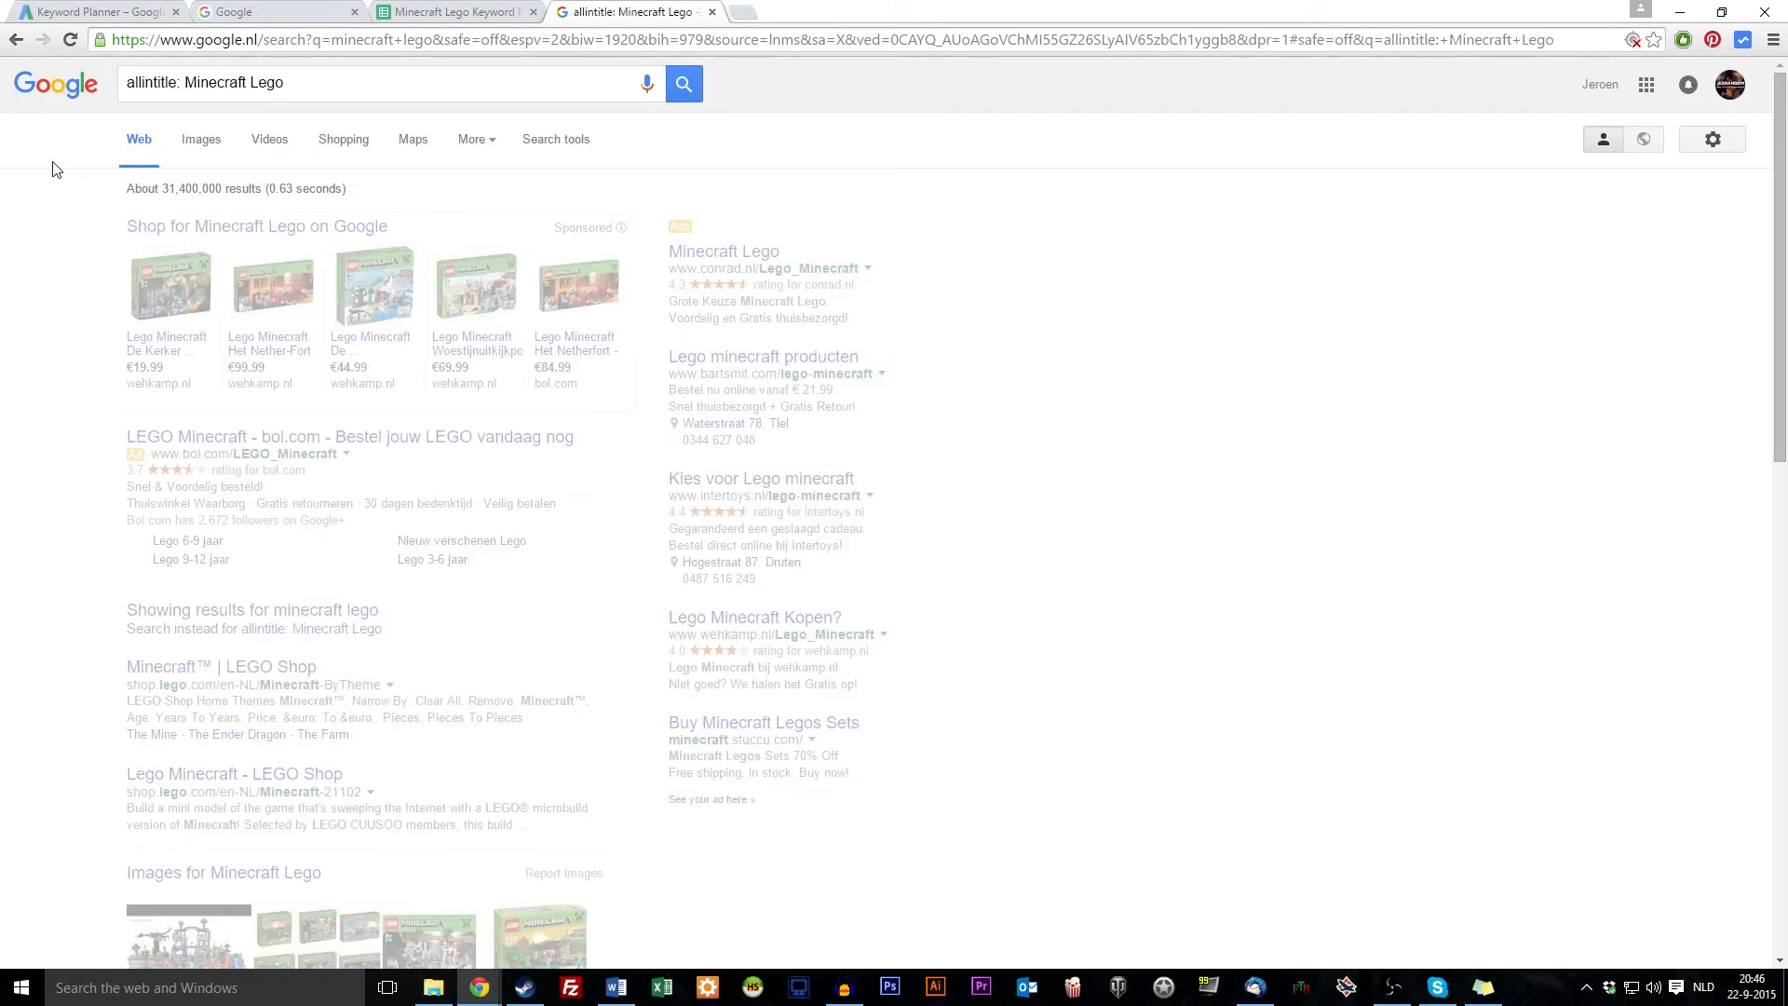
drag(164, 187, 184, 183)
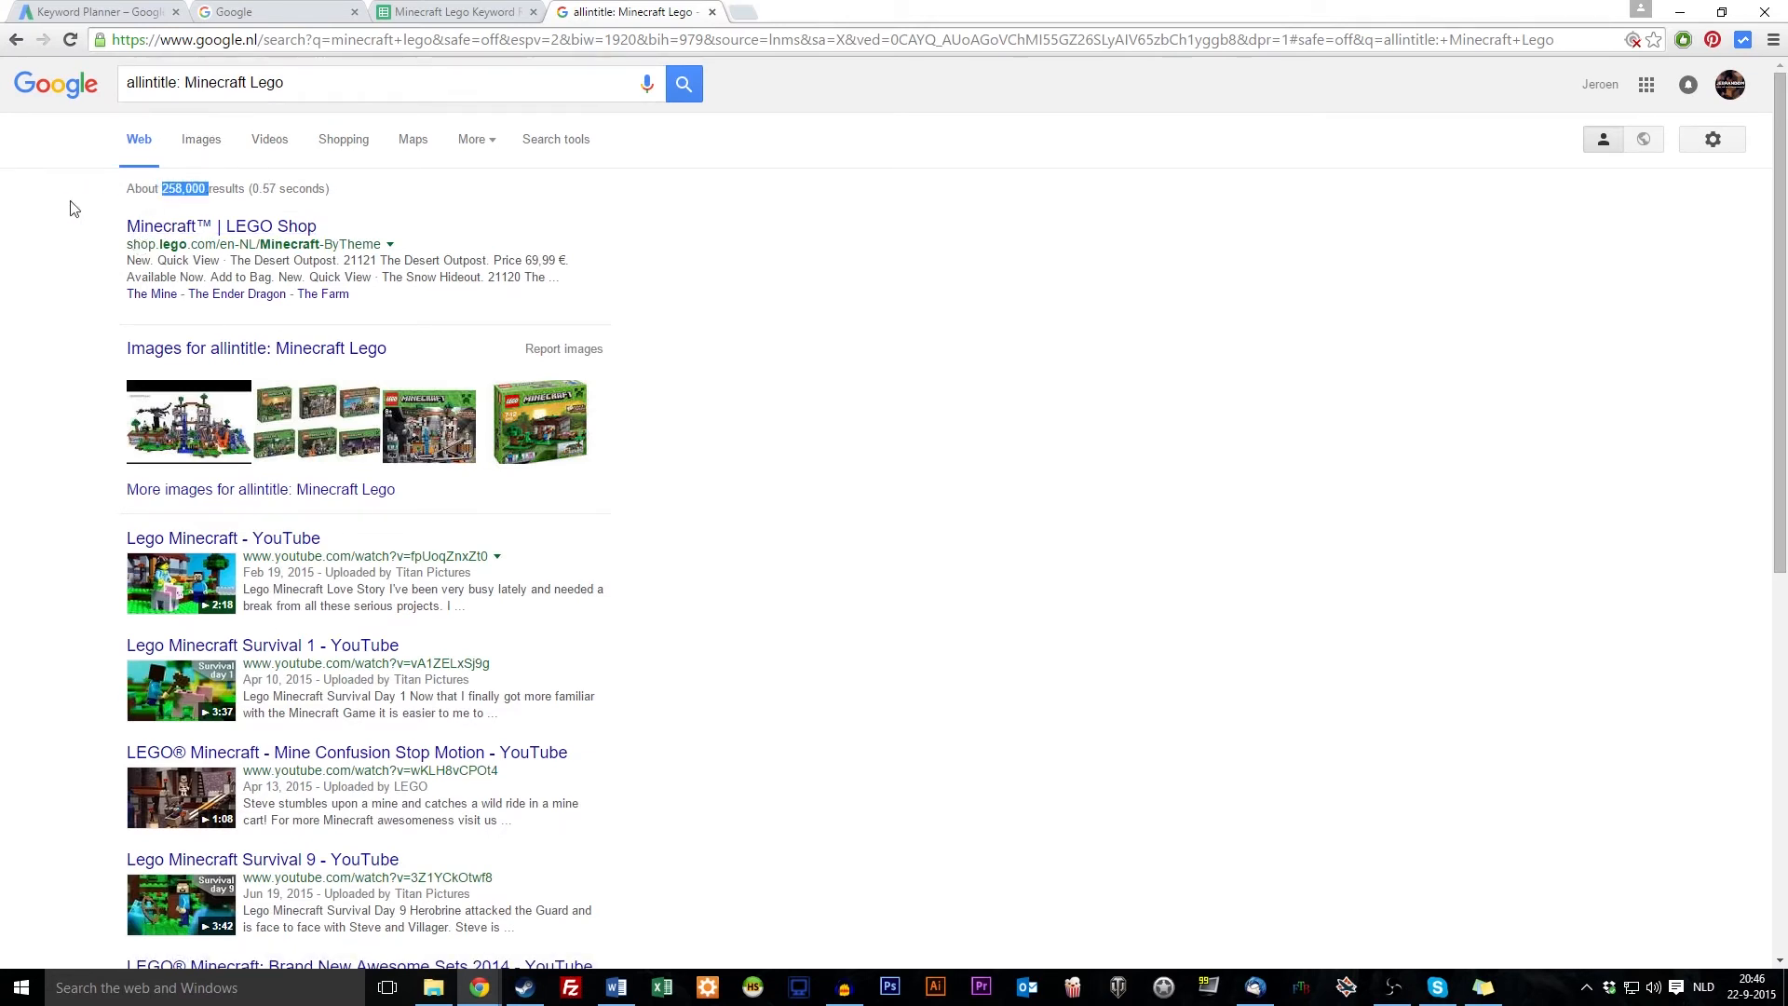
click(150, 215)
Remove the allintitle prefix and rerun a plain Minecraft Lego search to compare results
drag(186, 85, 103, 84)
click(303, 90)
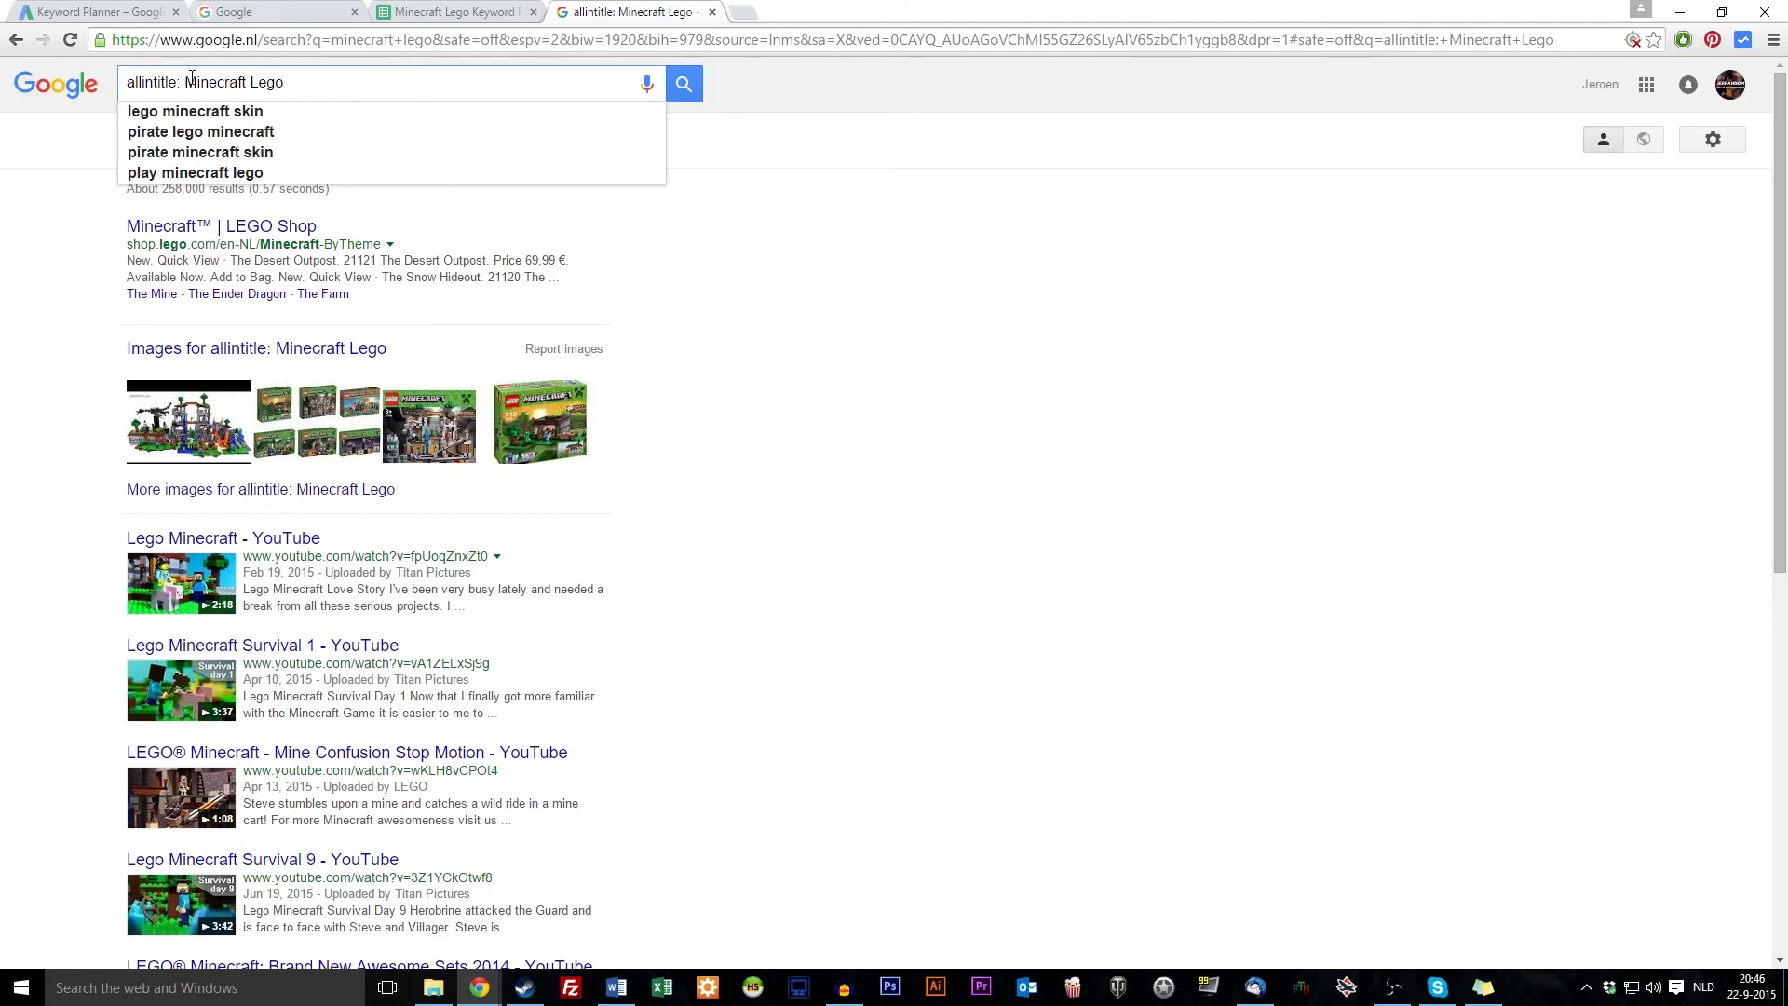
drag(186, 82, 126, 82)
key(BackSpace)
key(Return)
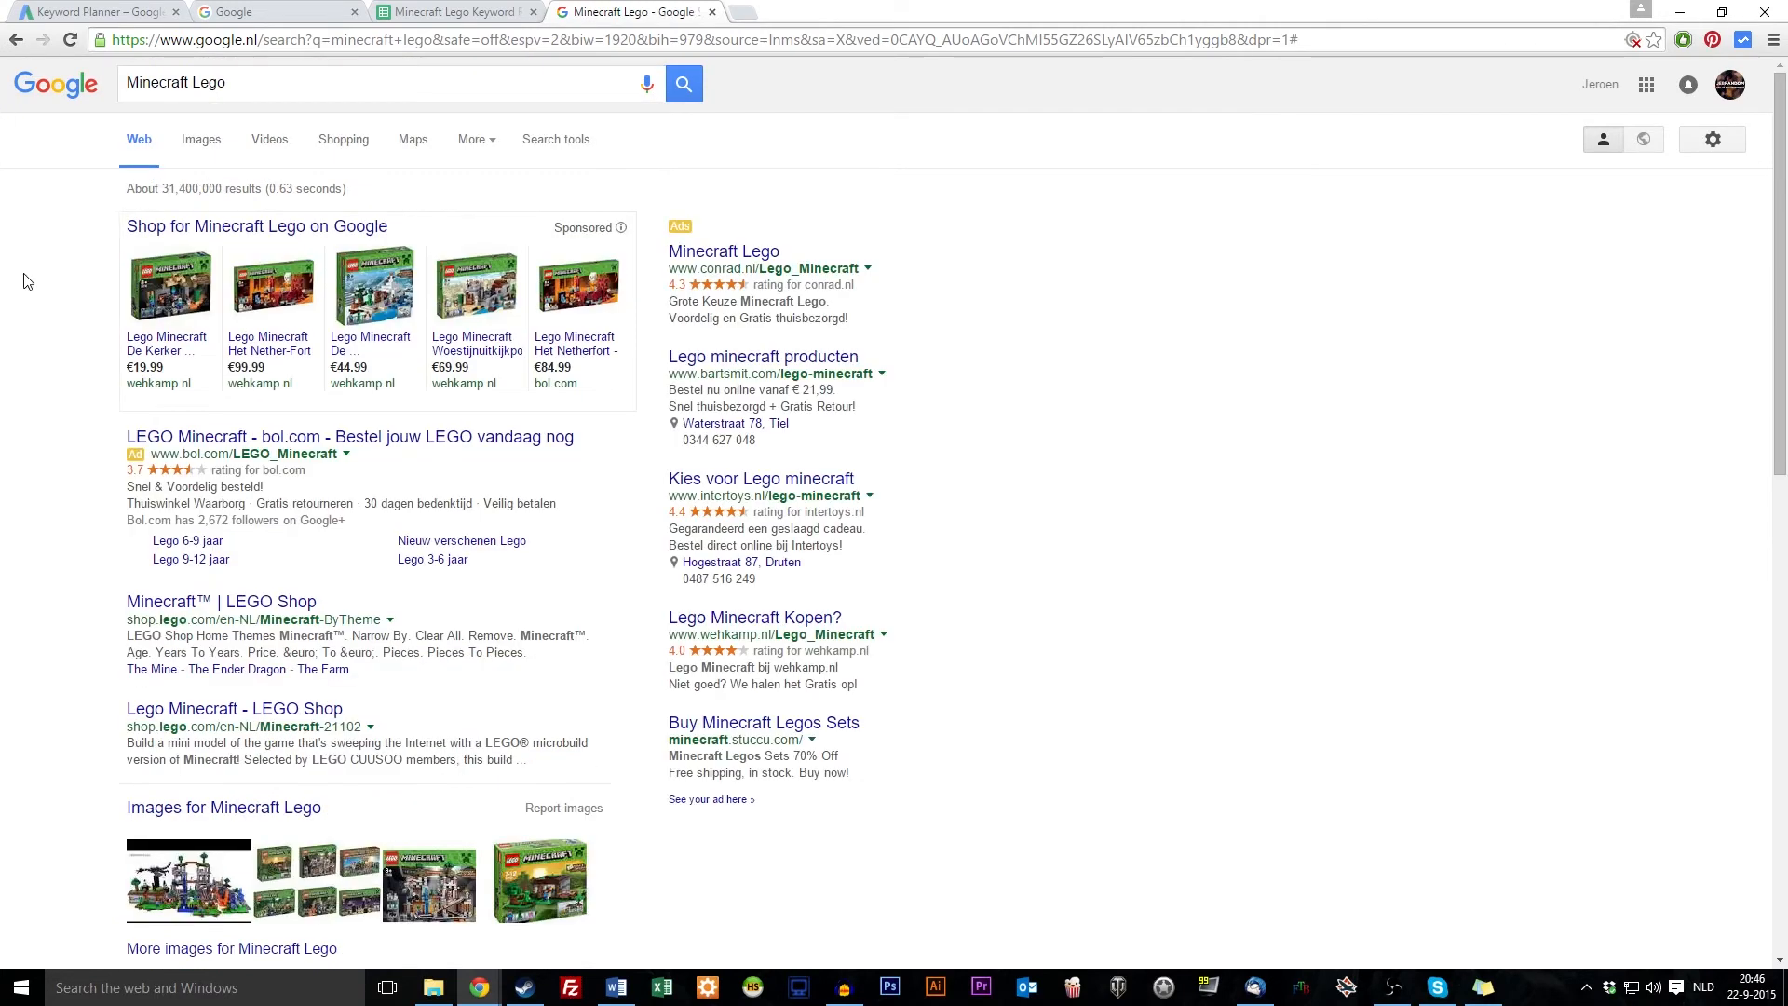
scroll(100, 271, down, 15)
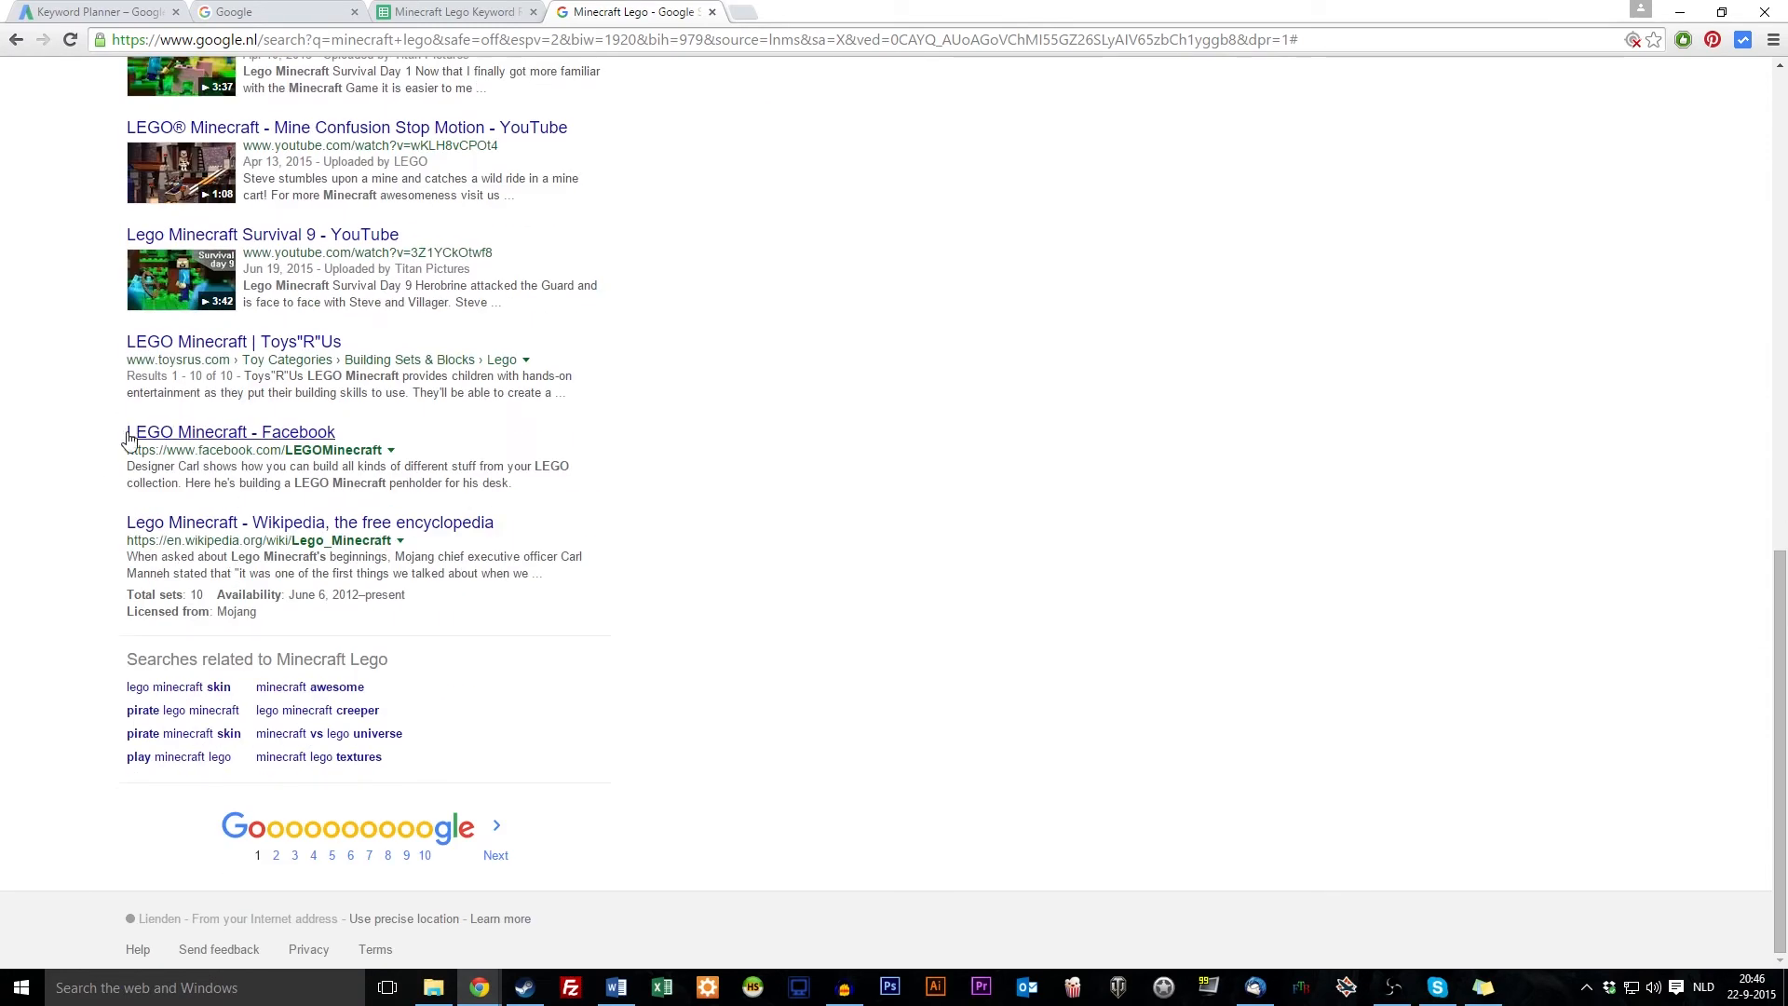
drag(138, 450, 484, 449)
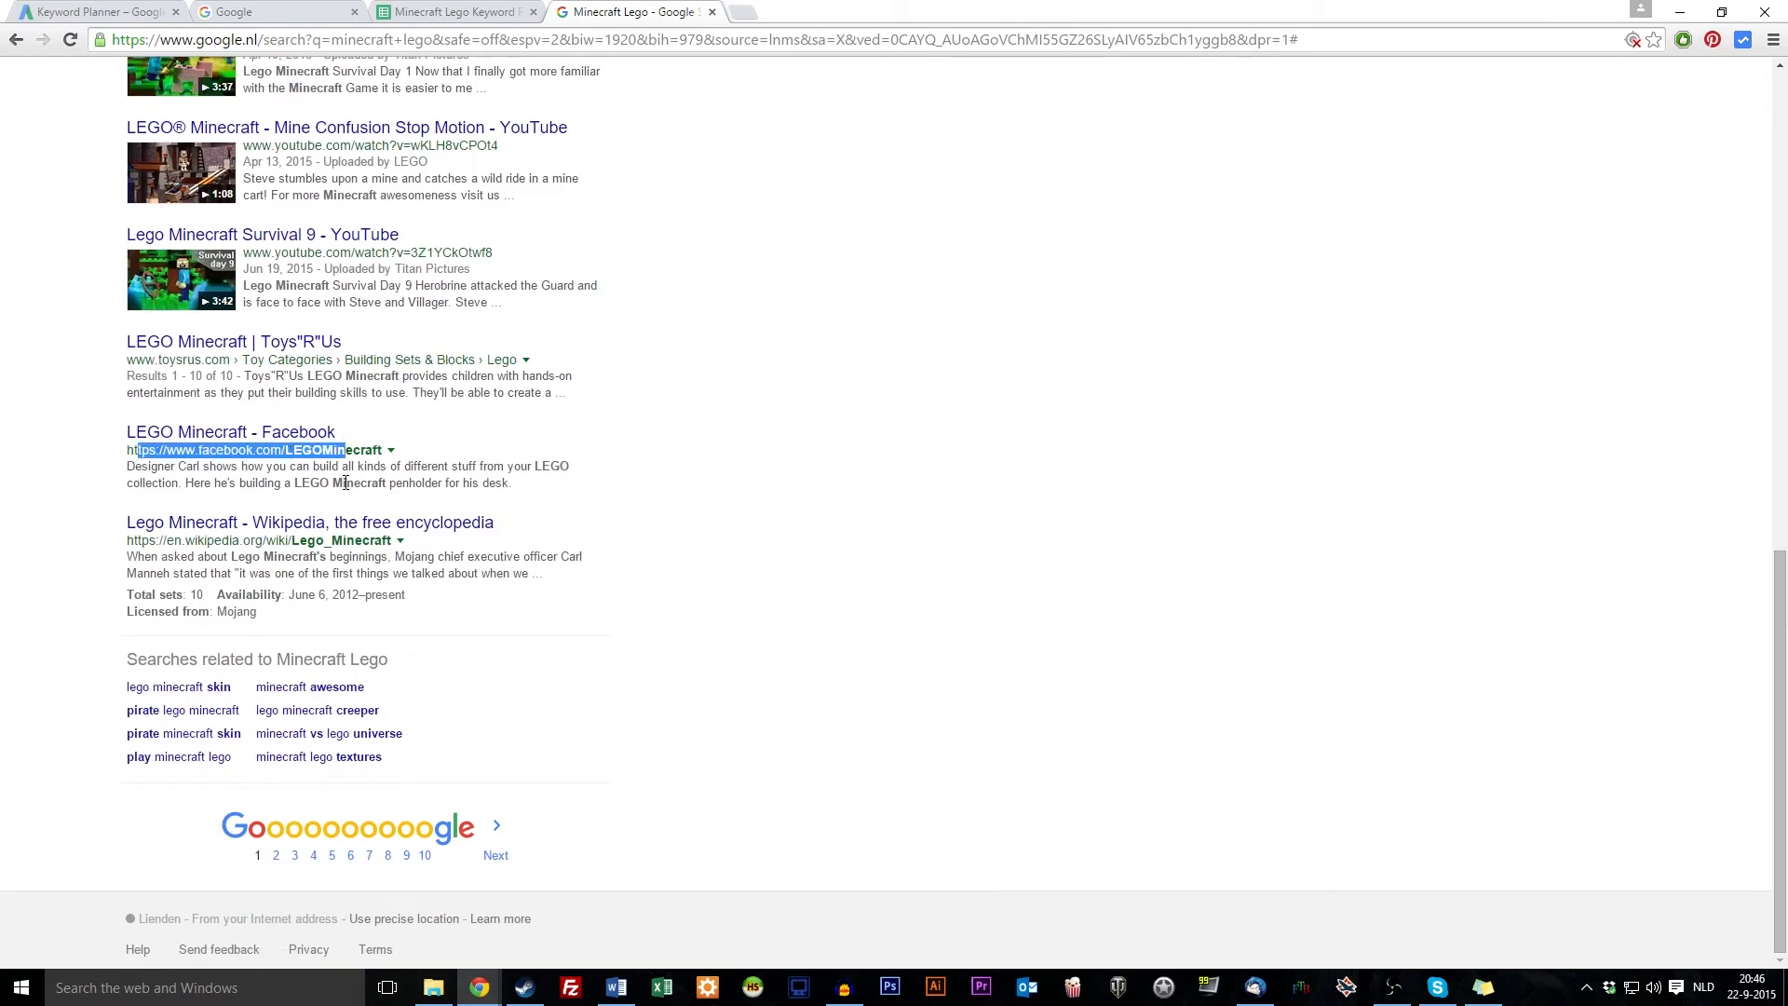
click(460, 471)
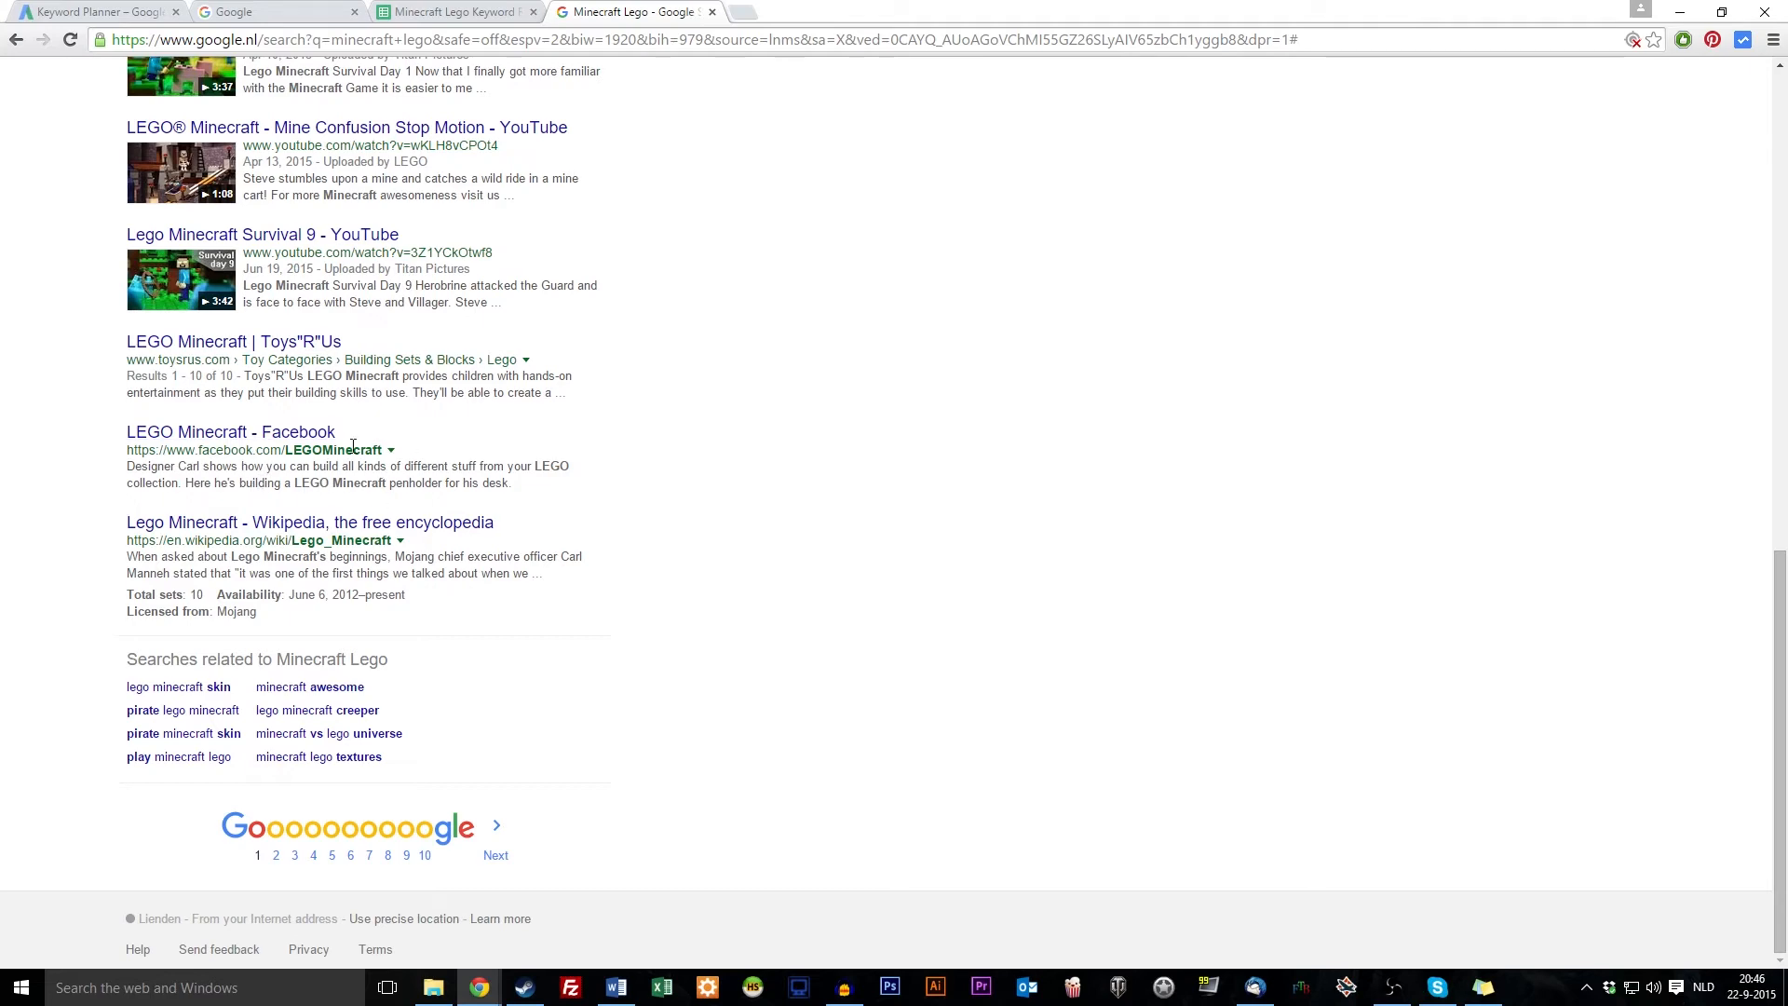
scroll(52, 363, up, 15)
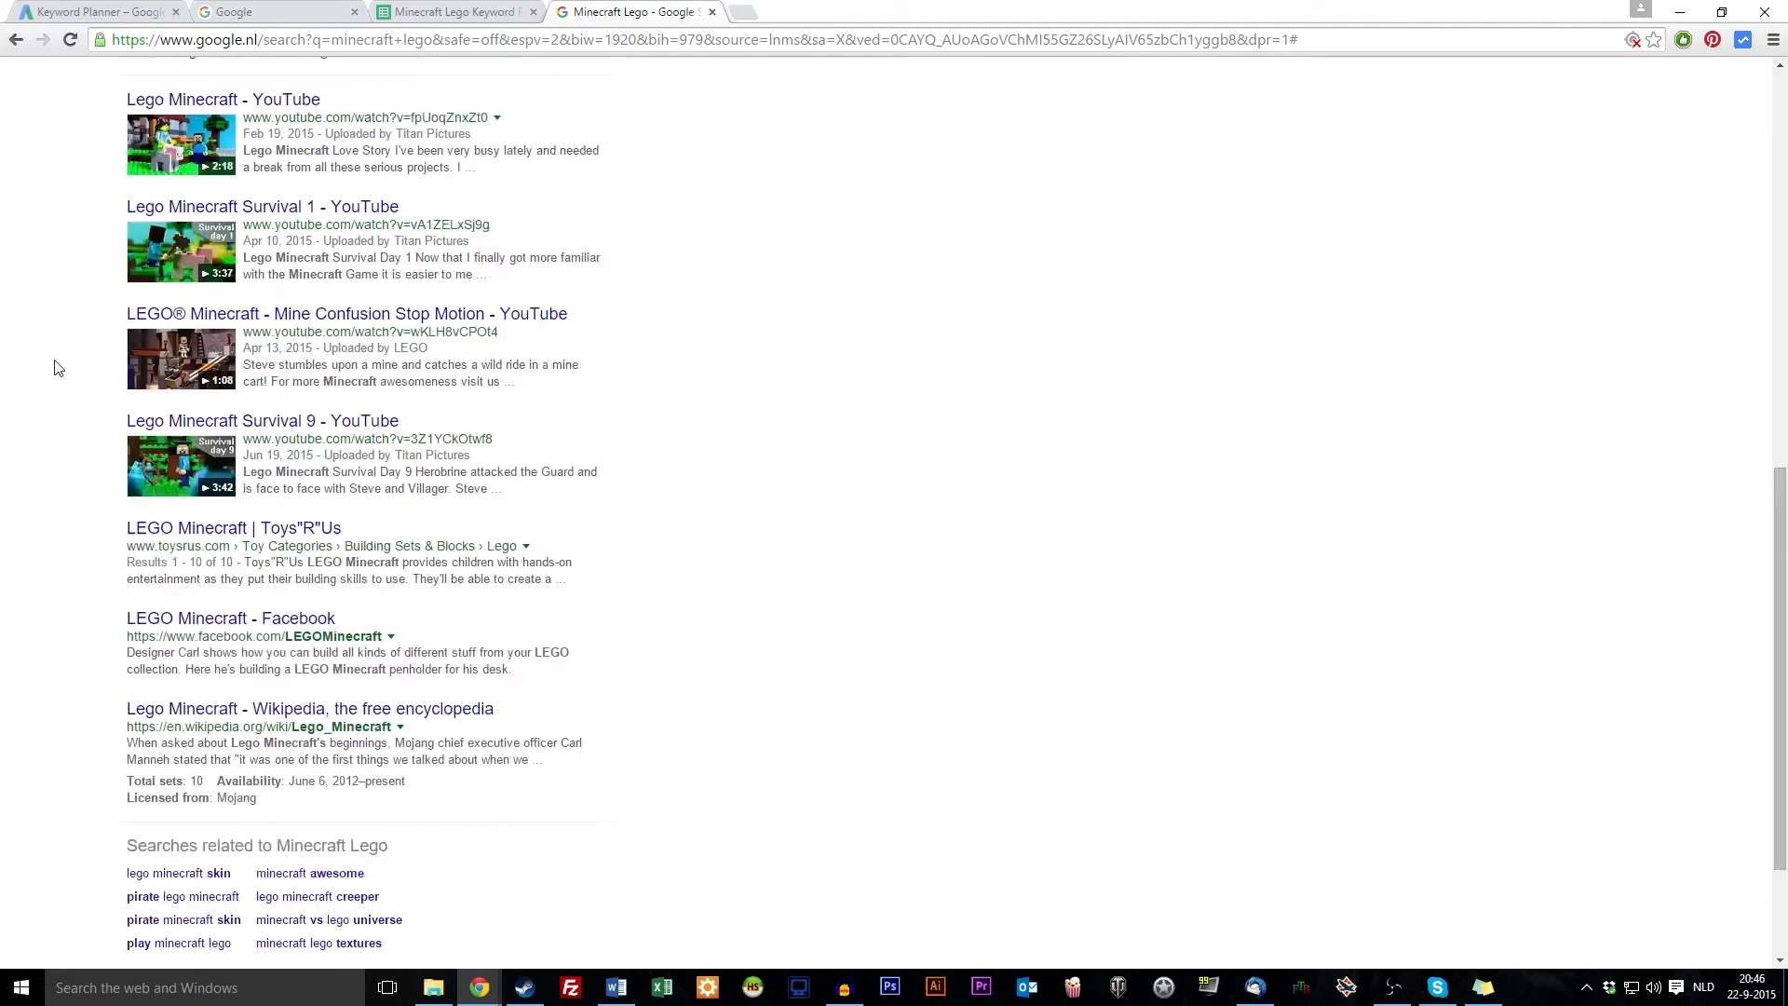
Put 'allintitle:' back before Minecraft Lego and rerun the search
click(125, 83)
text(allintitle:)
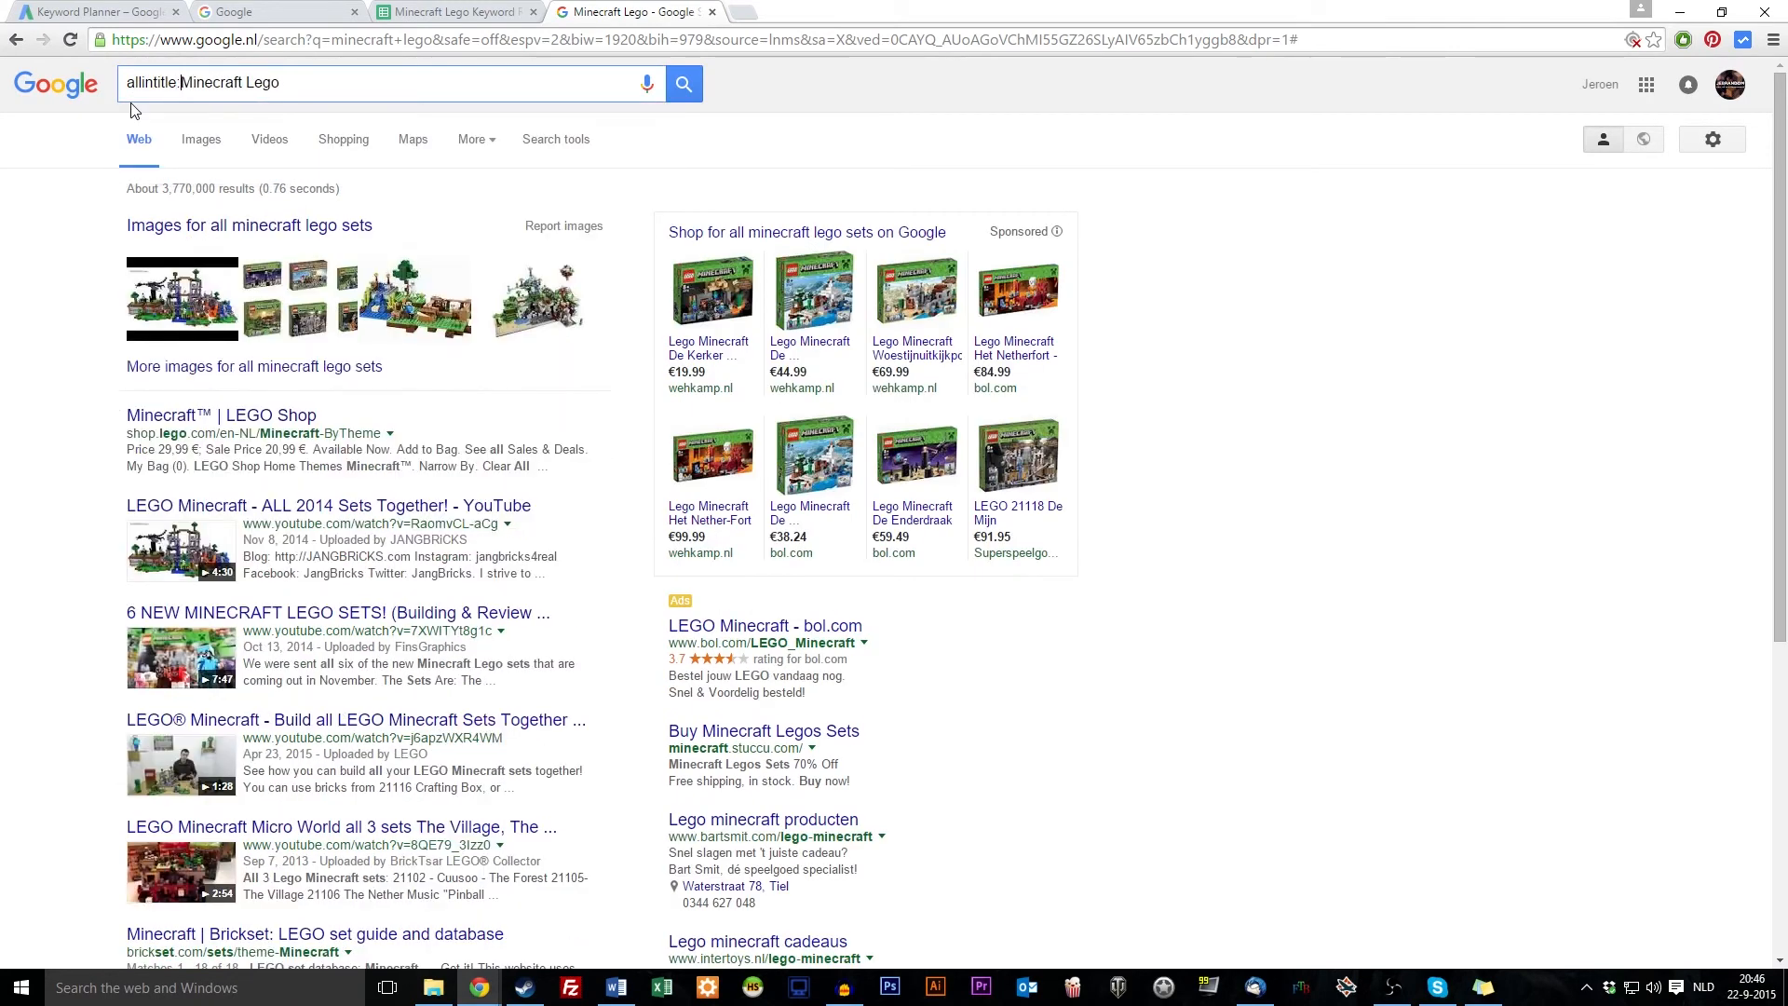
key(Return)
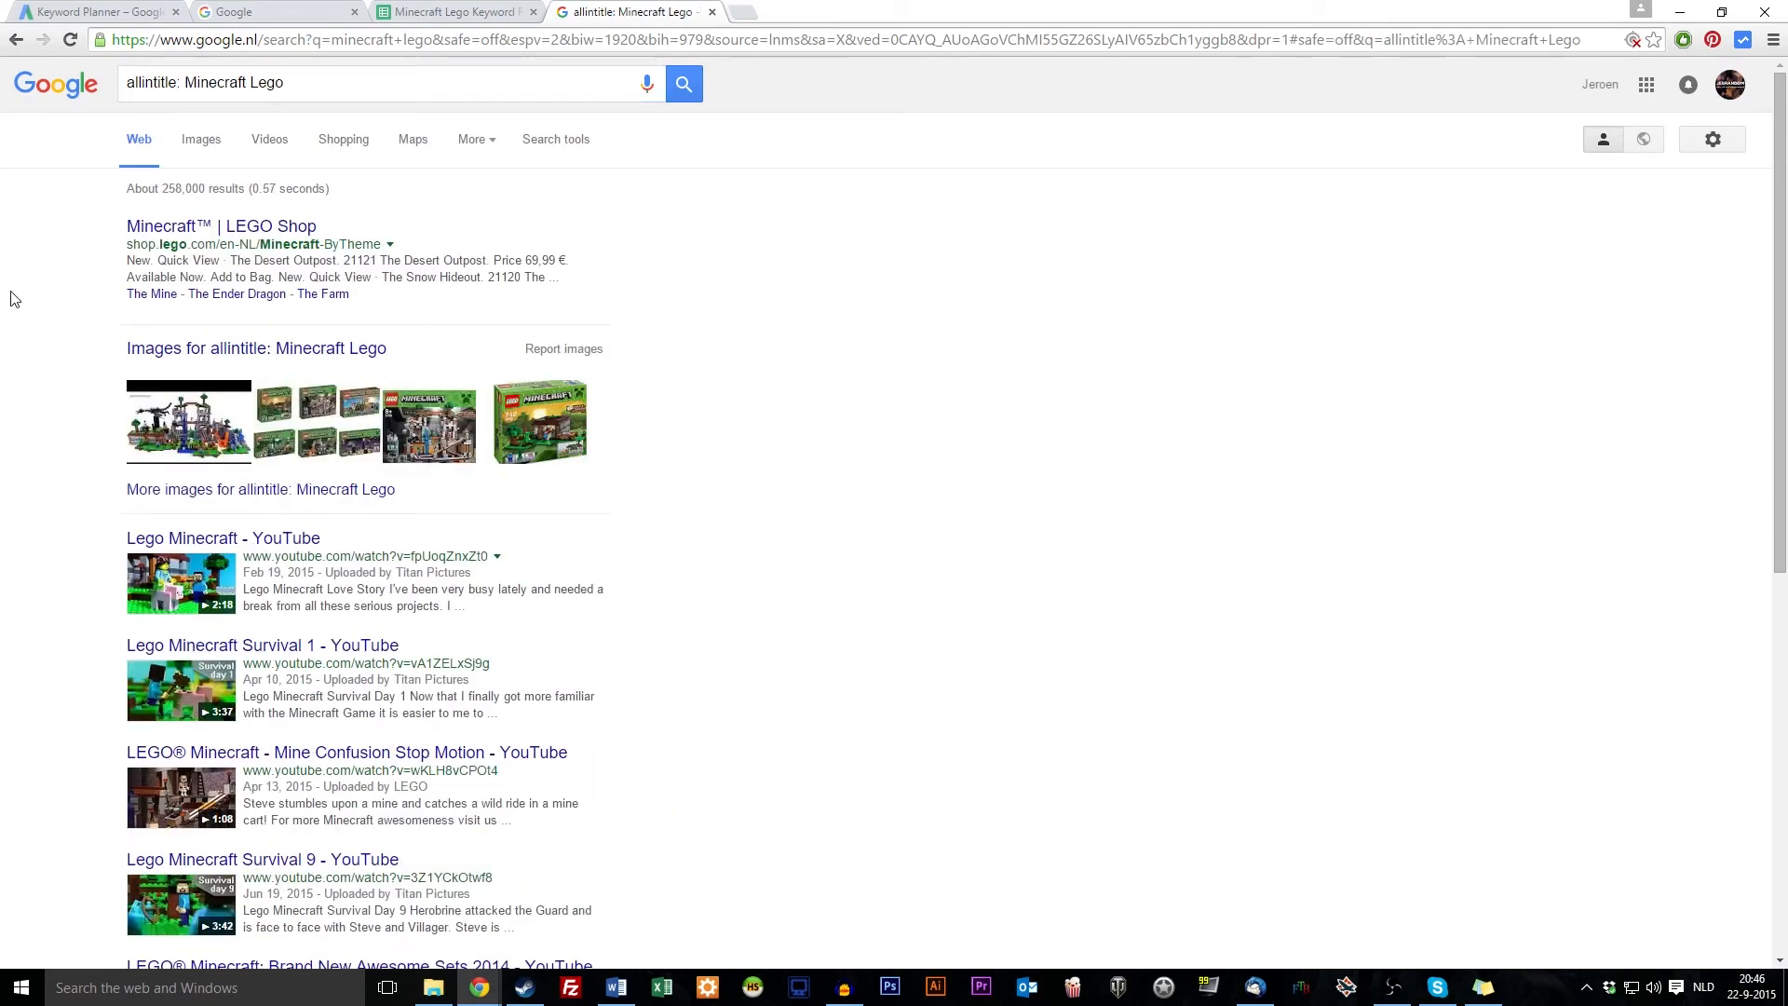
scroll(28, 250, down, 2)
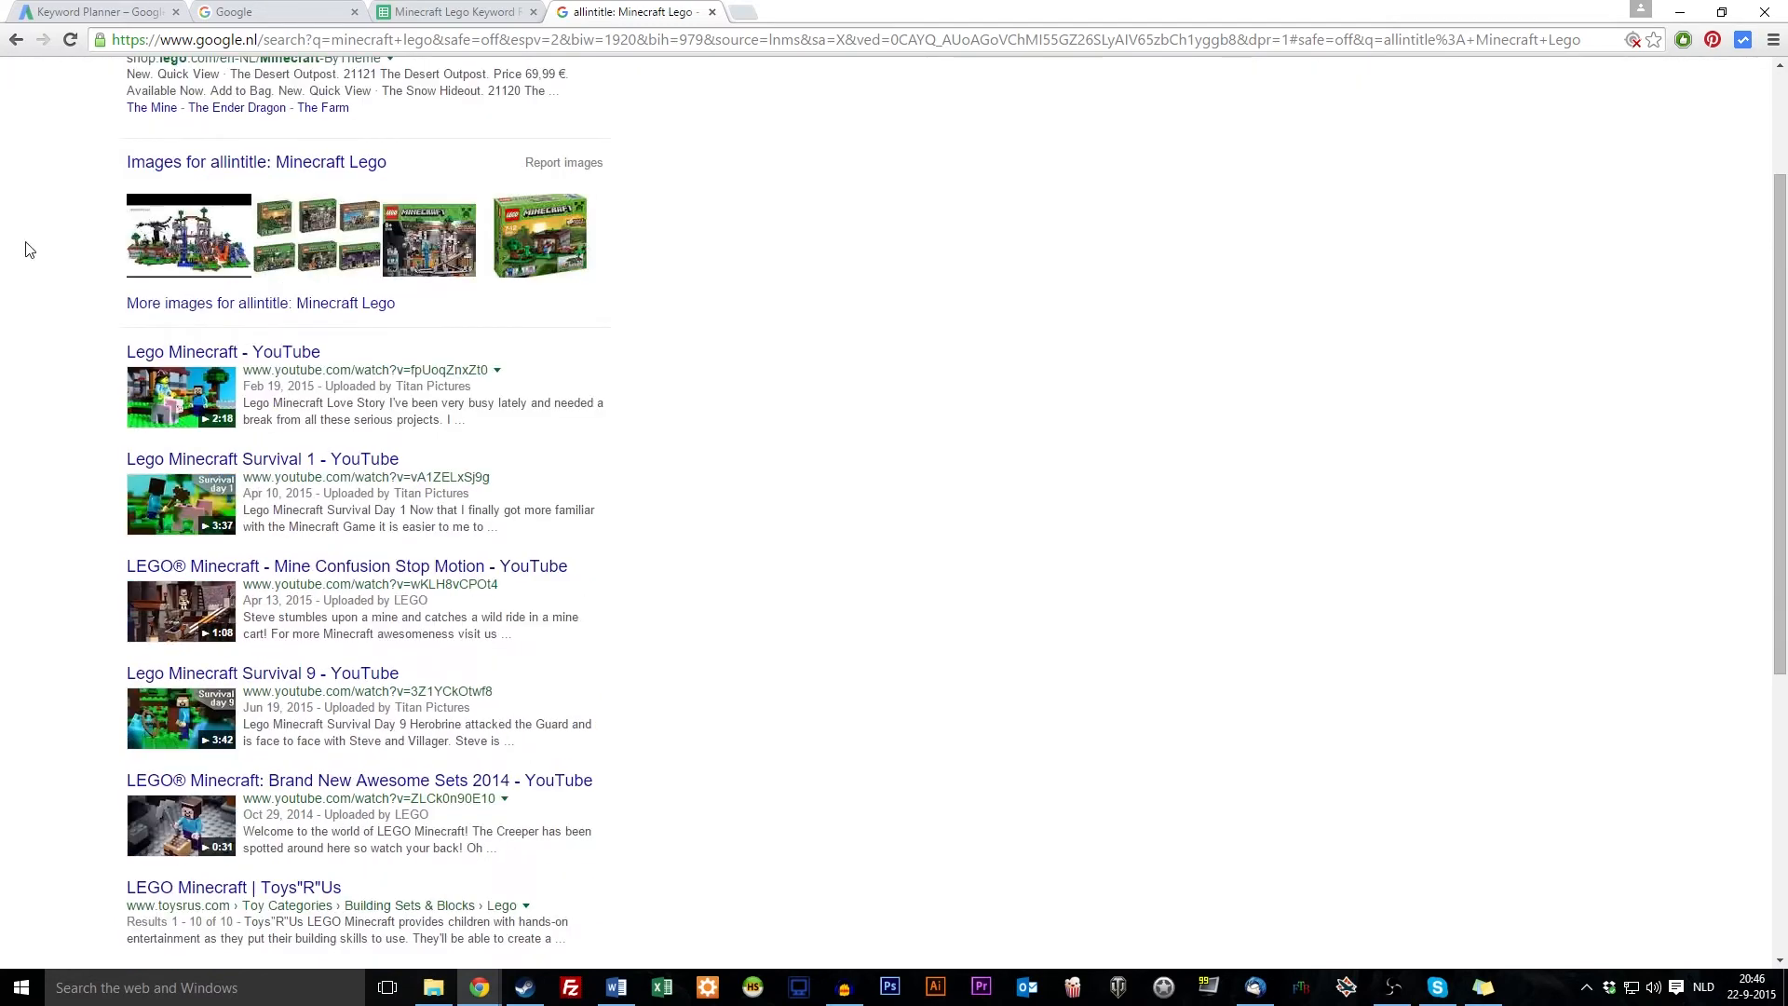
scroll(97, 234, down, 1)
scroll(28, 333, down, 2)
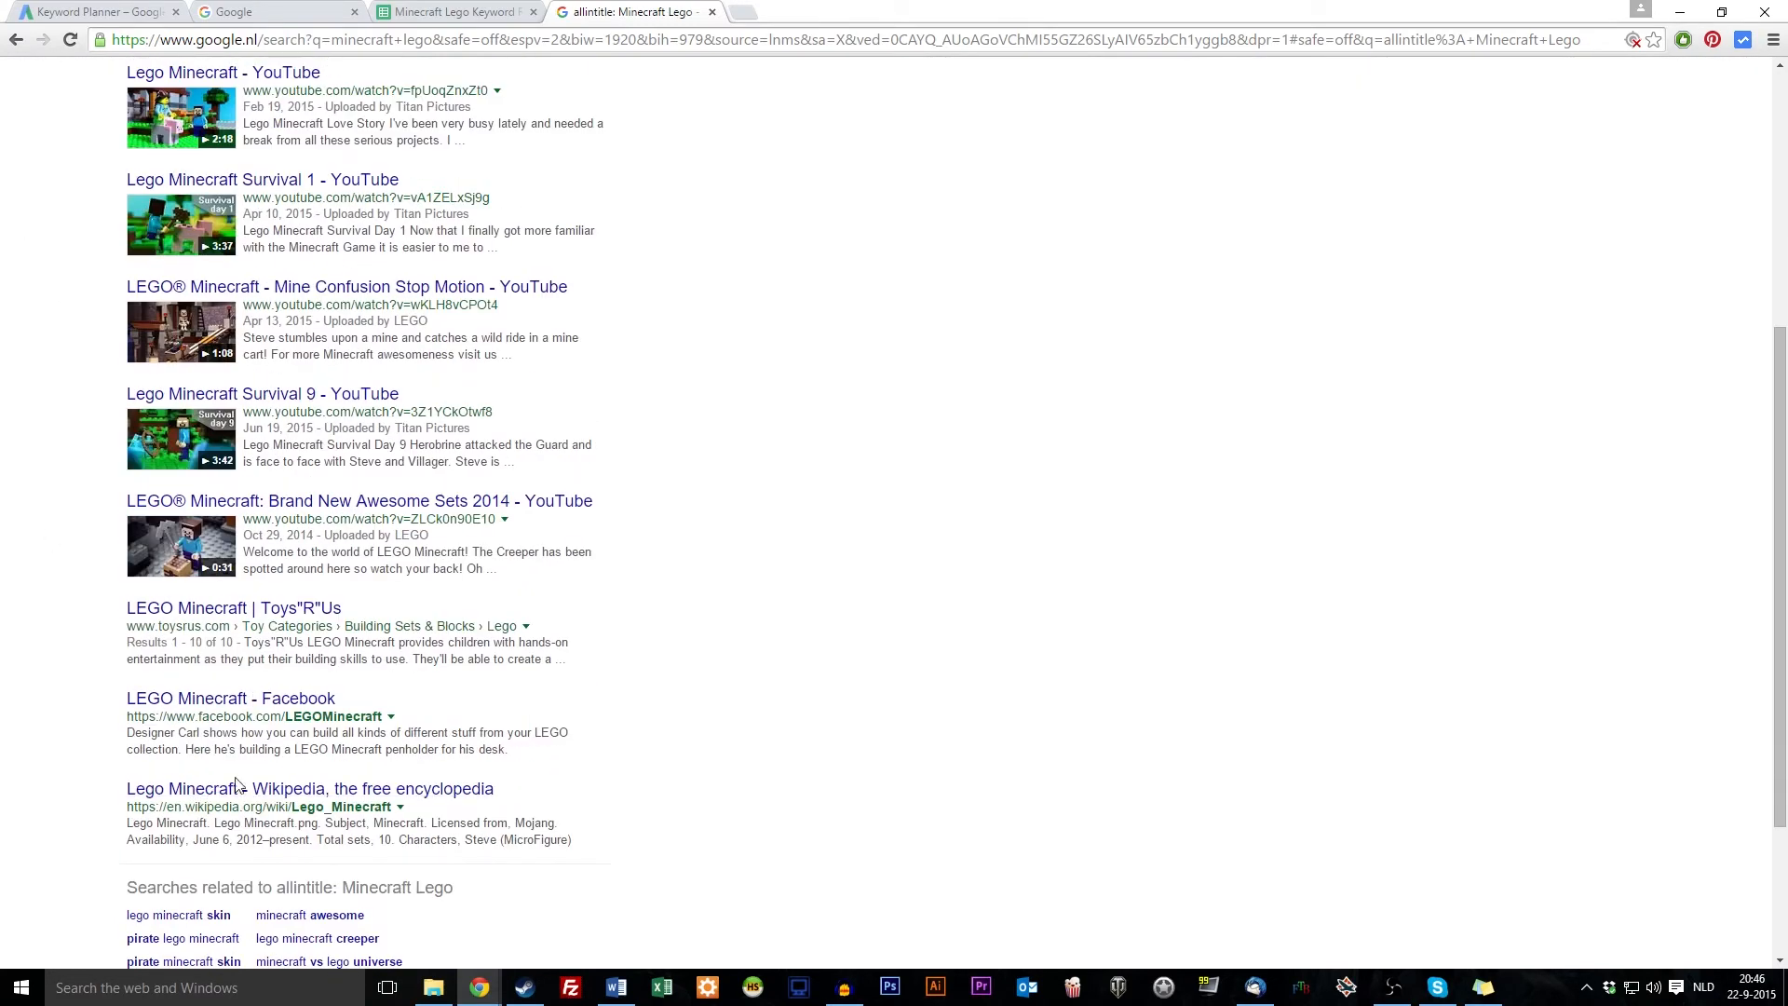
Look over the allintitle results page and dismiss the search suggestions
double_click(358, 715)
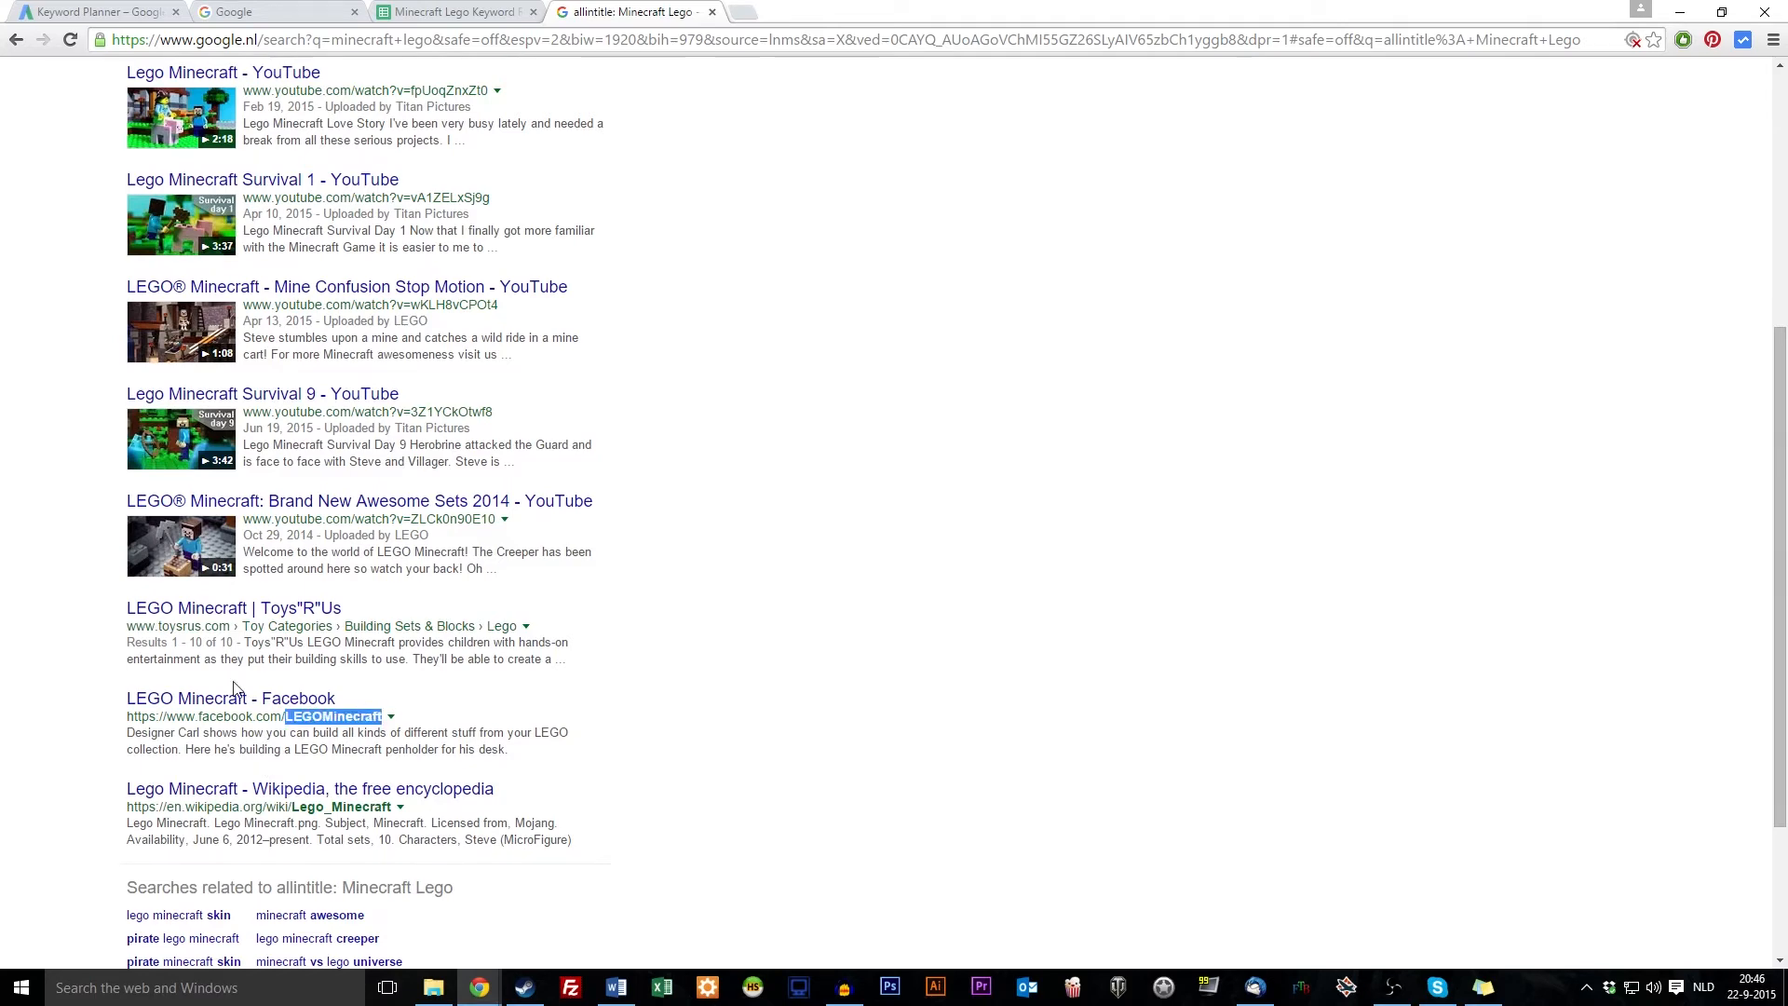
scroll(234, 688, up, 5)
drag(350, 92, 184, 85)
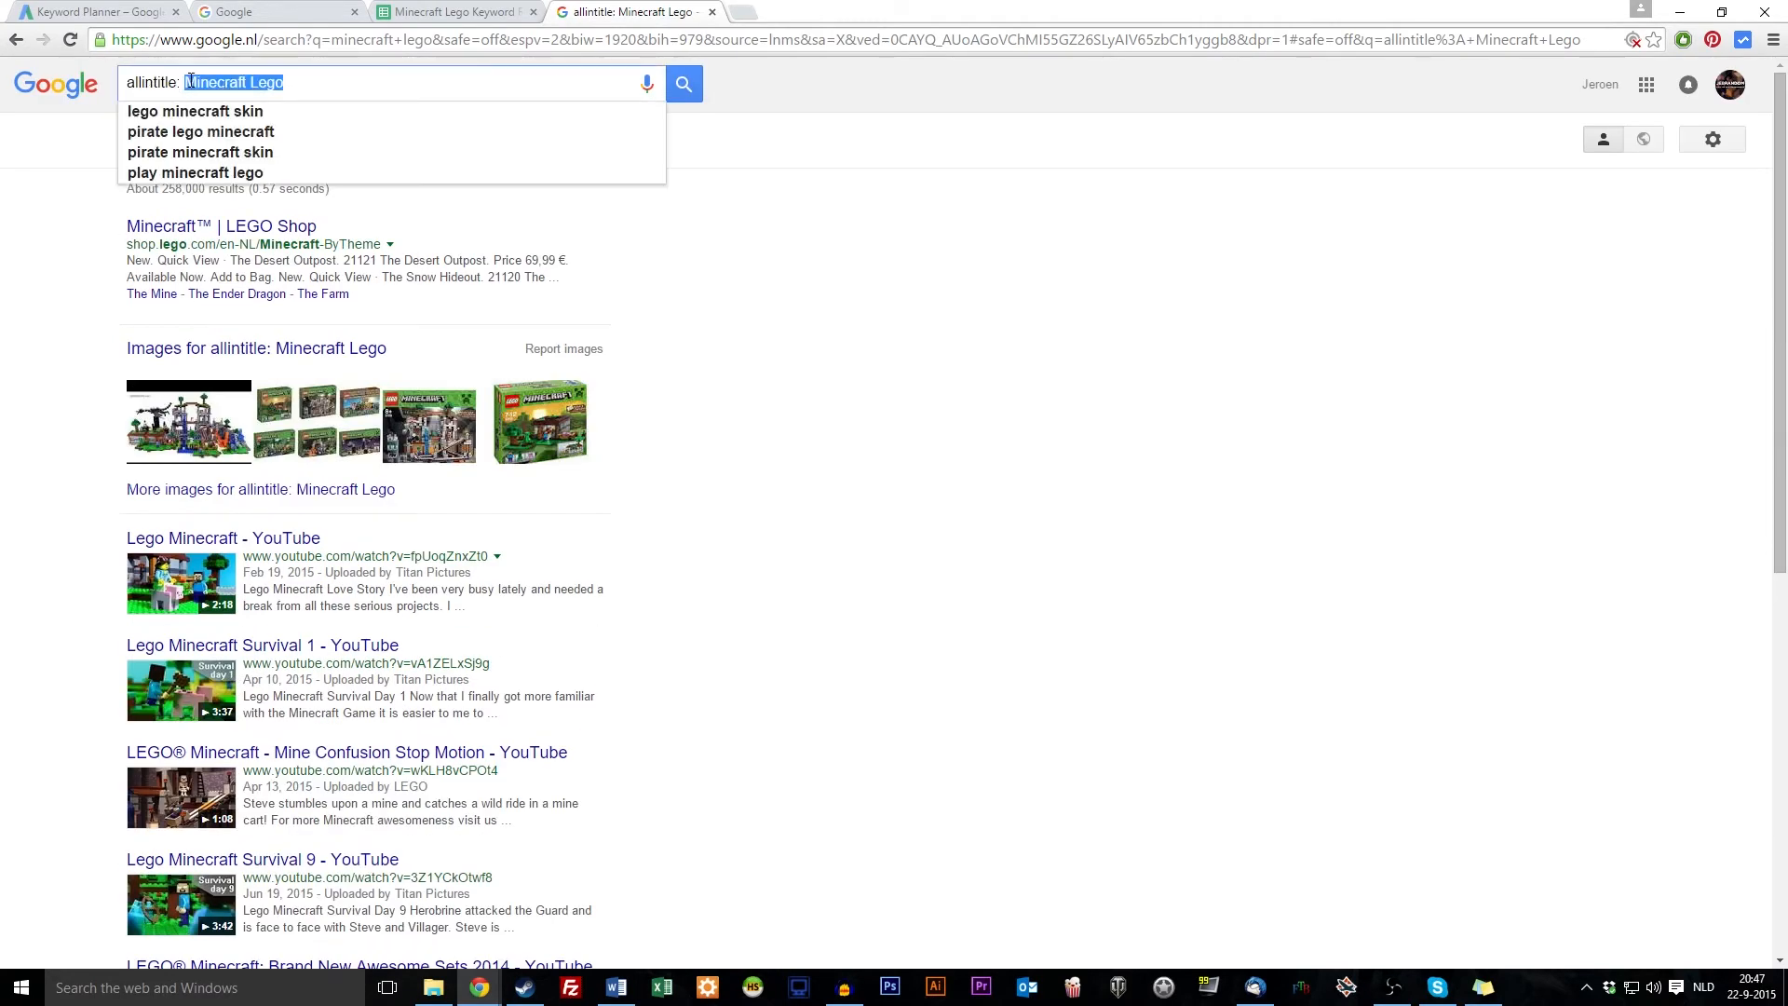
scroll(330, 630, down, 6)
double_click(330, 630)
scroll(331, 630, up, 6)
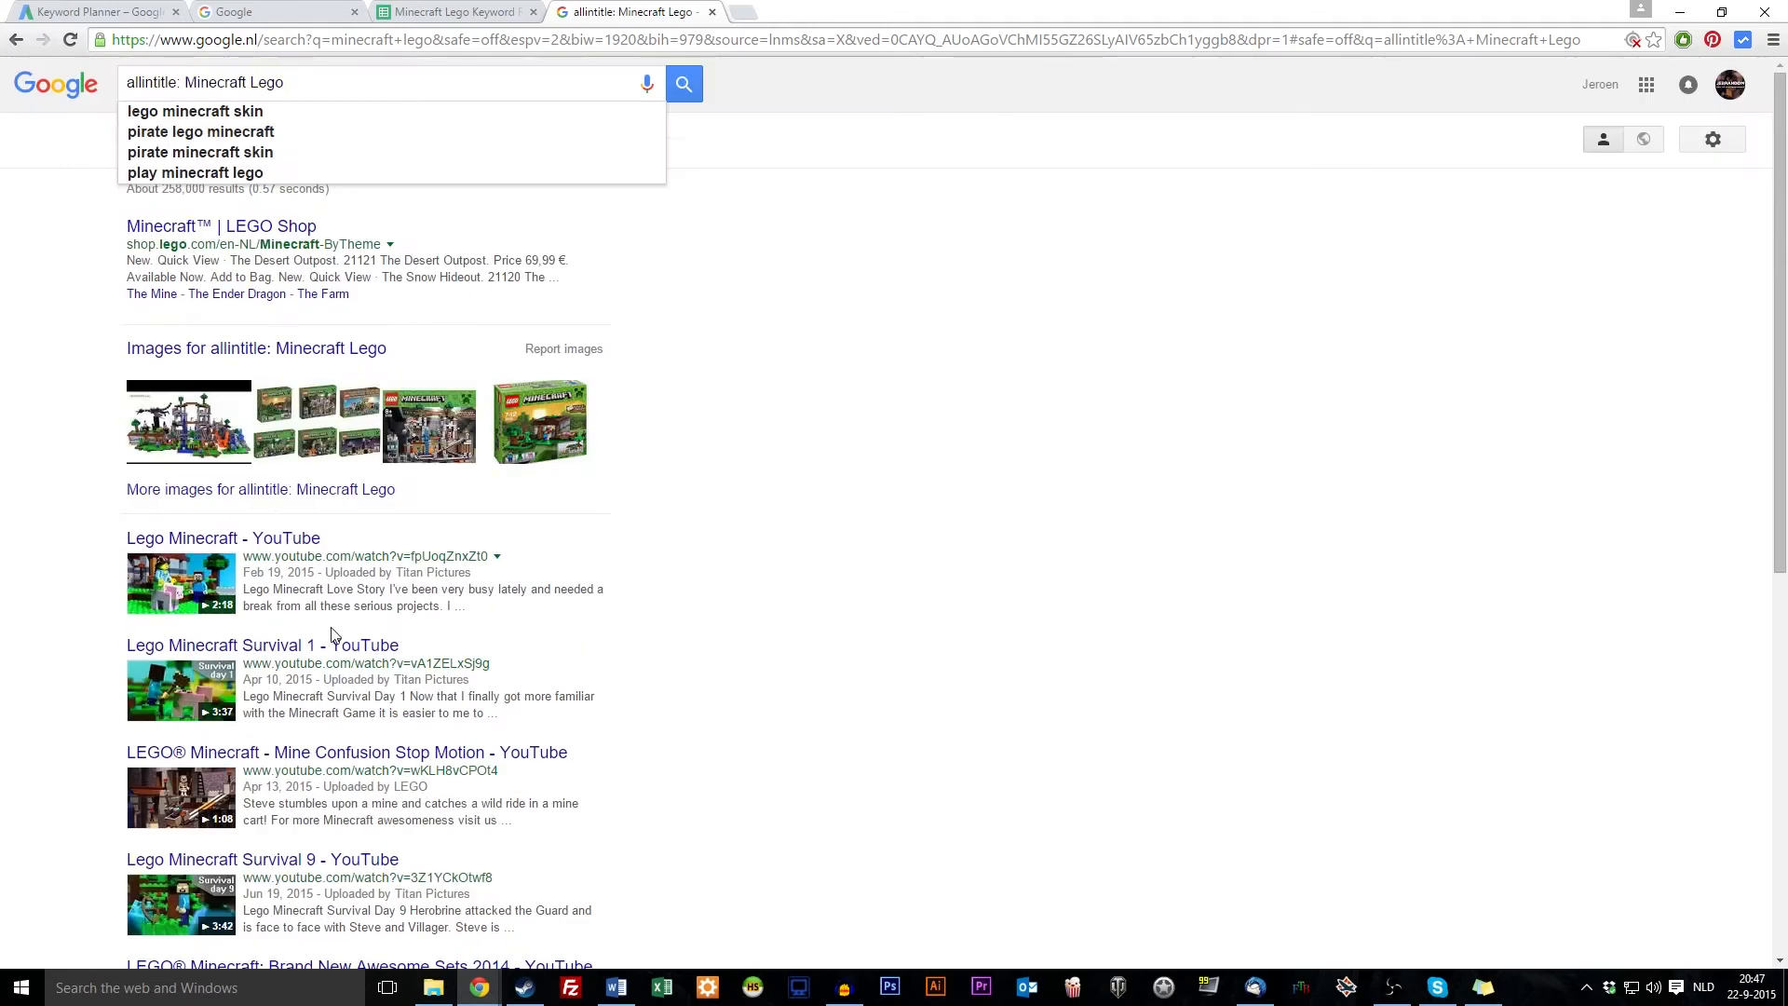
scroll(40, 405, down, 5)
scroll(298, 659, up, 5)
click(771, 264)
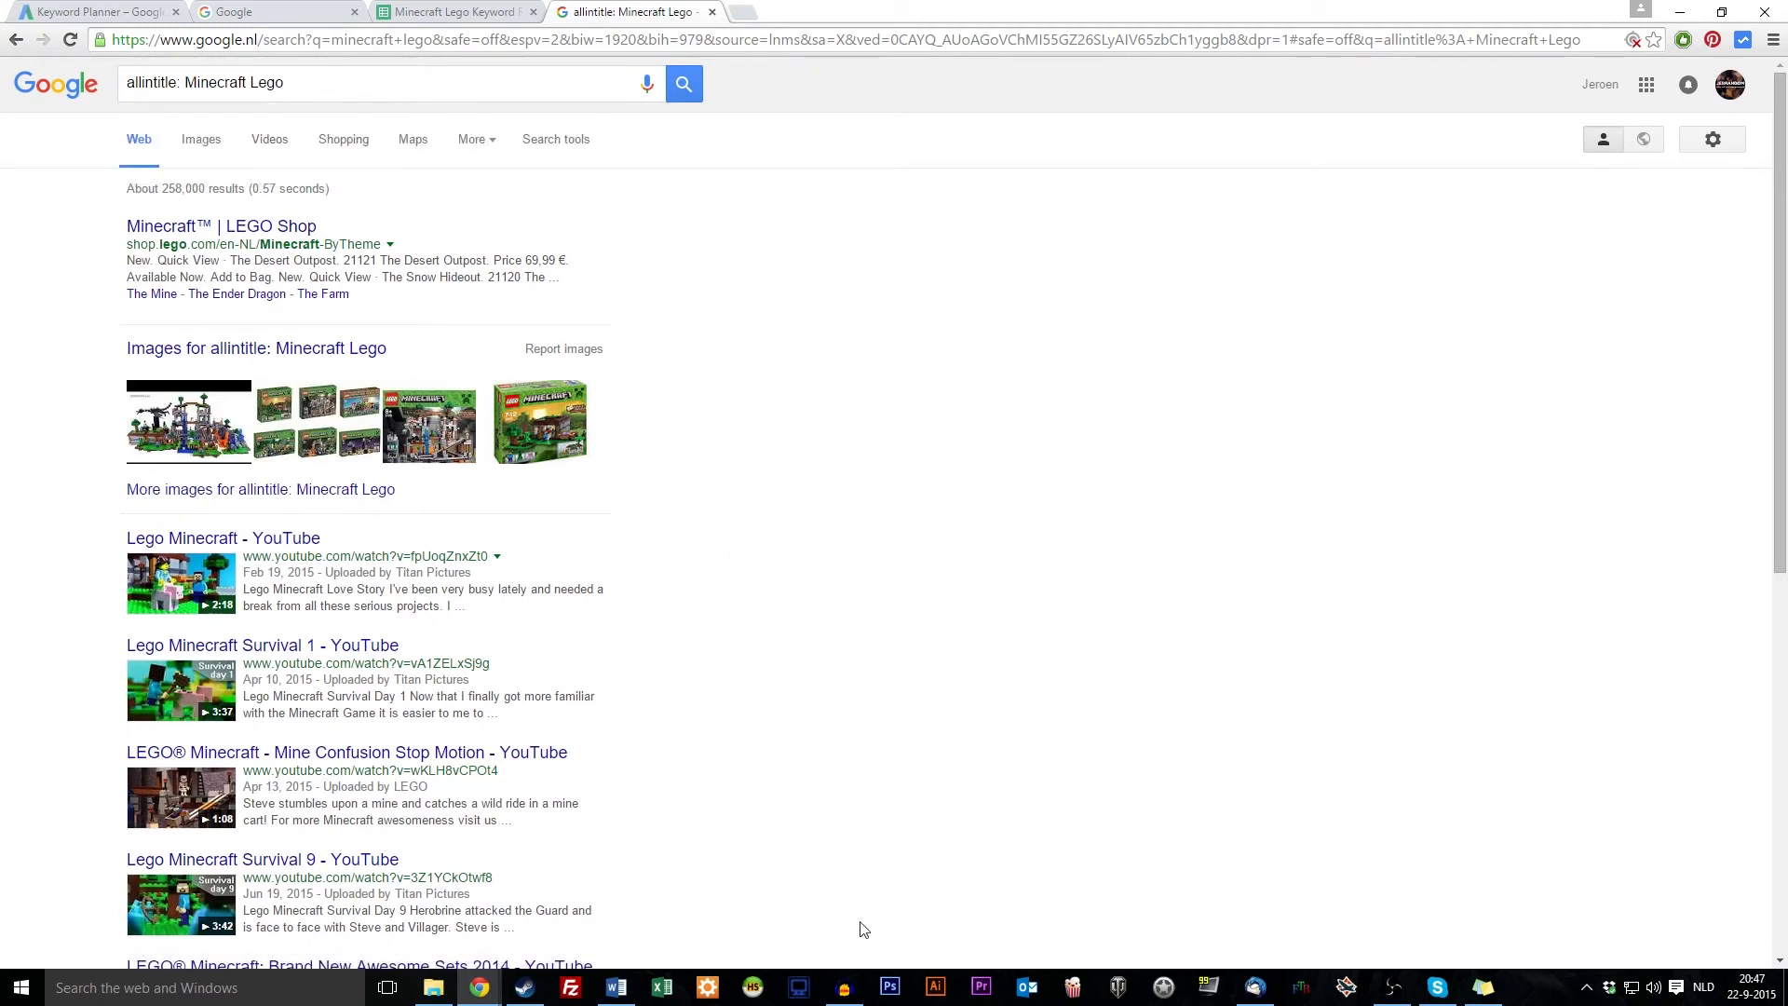
Return to the keyword spreadsheet and select competition volume cell E6
click(617, 989)
click(825, 622)
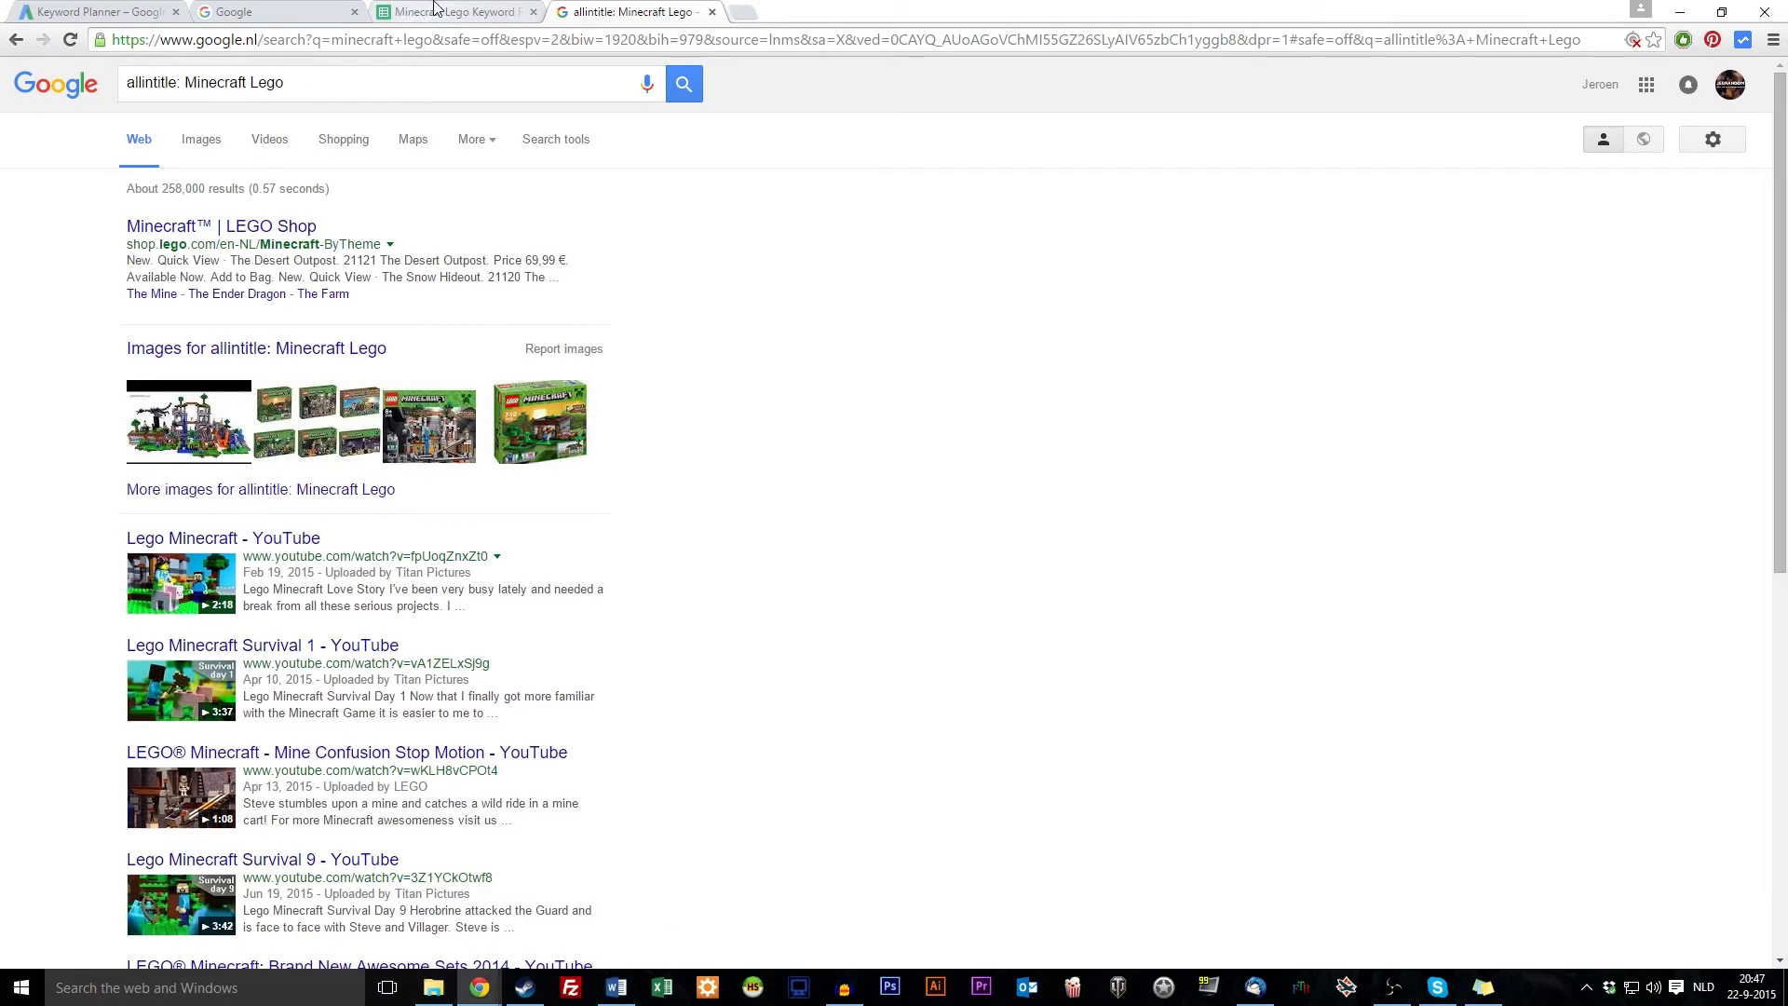
click(435, 12)
click(532, 370)
Enter 258 in E6 and paint D6's number format down the competition column
text(258)
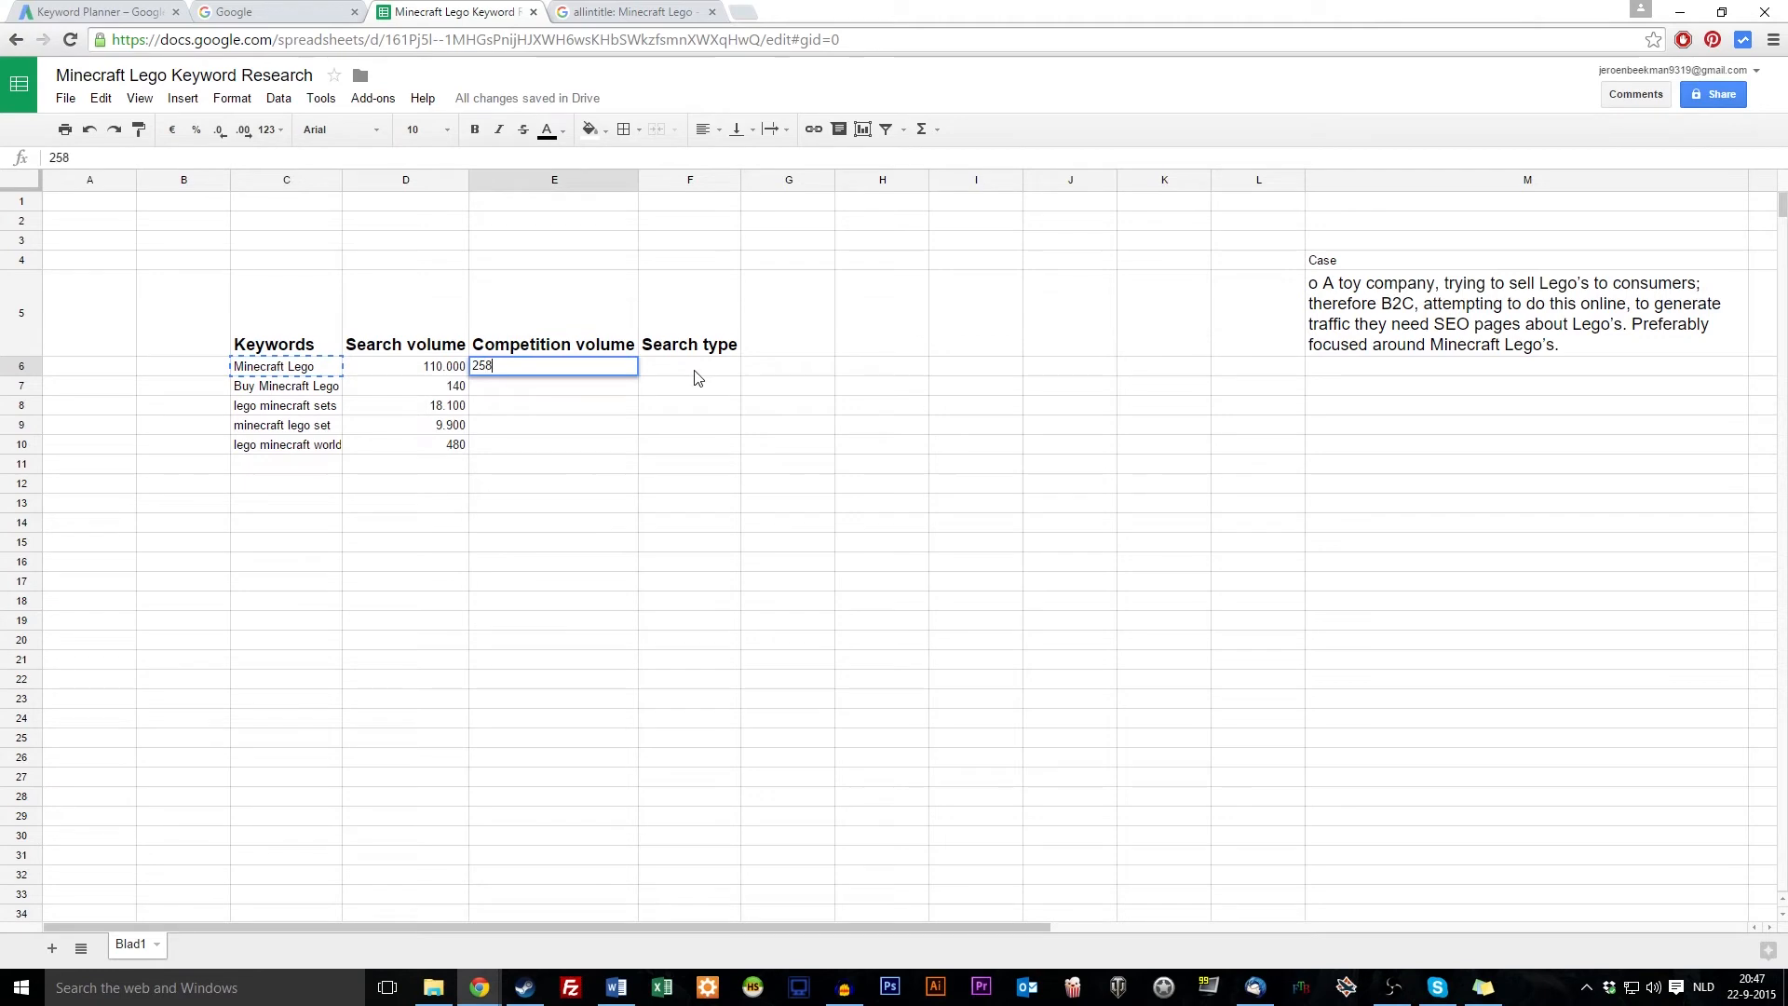
key(Return)
click(393, 378)
click(138, 128)
drag(578, 364, 598, 836)
Check that E6 shows 258.000 like D6's search volume, then return to the search results
click(859, 566)
click(441, 371)
click(532, 371)
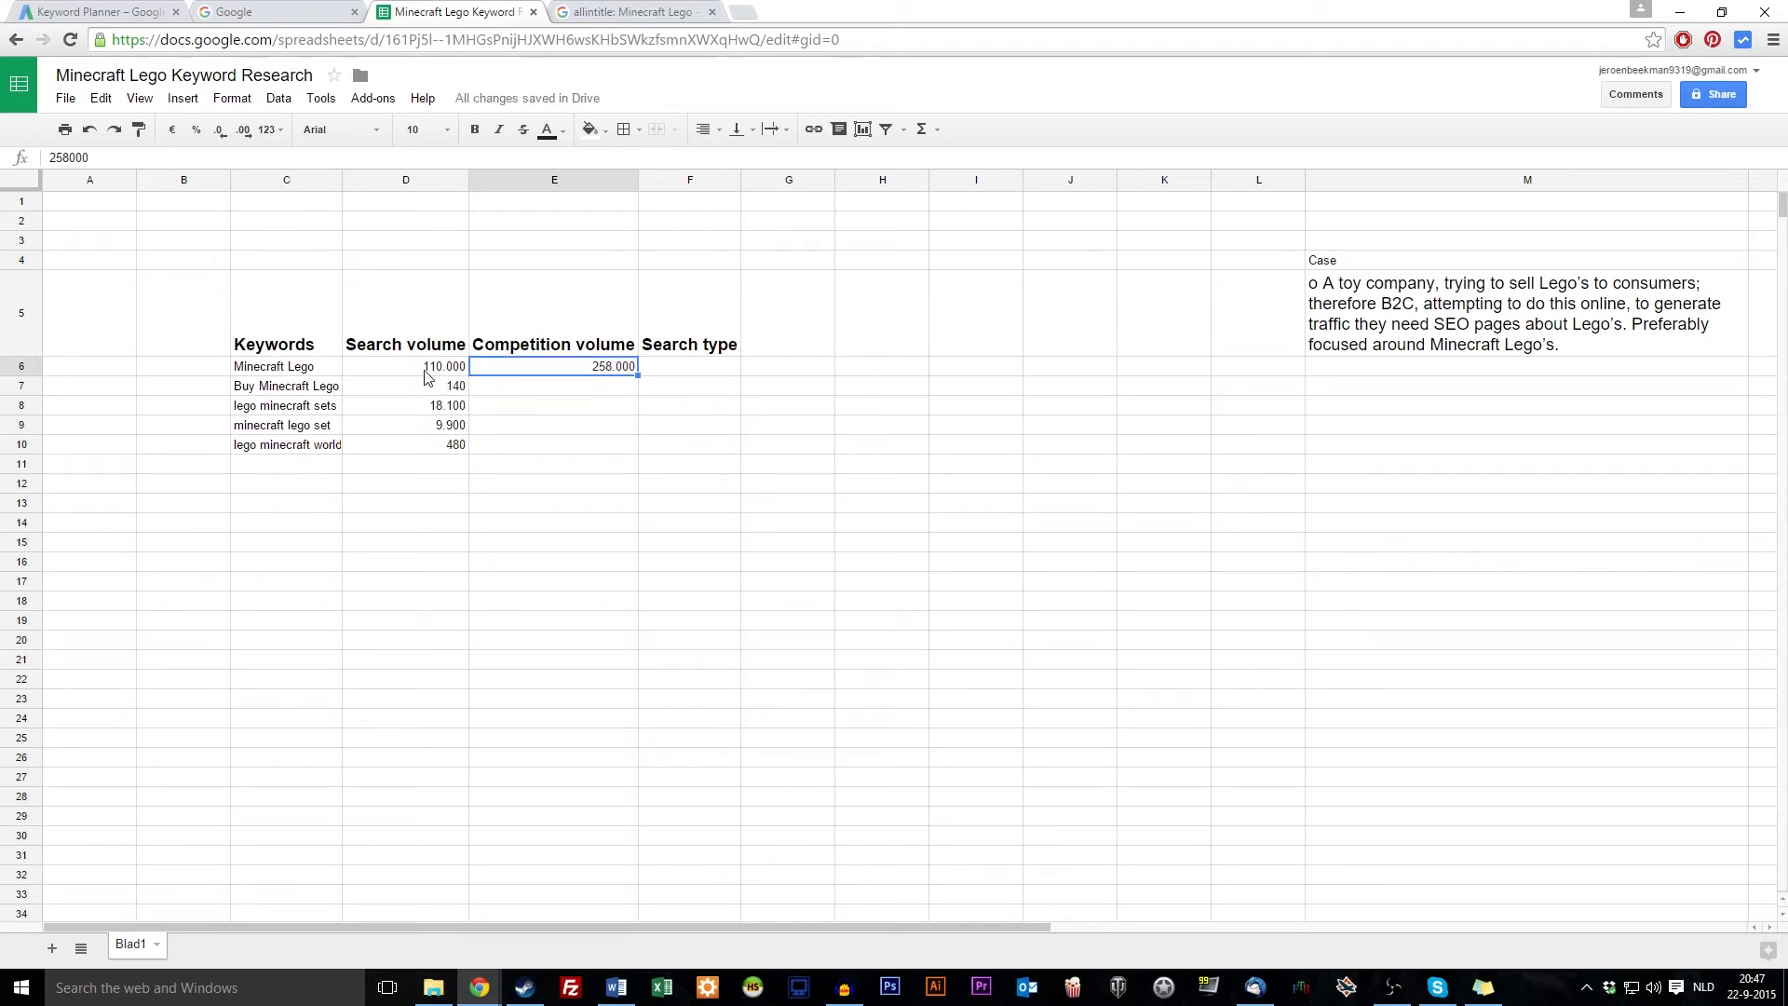
click(428, 375)
click(550, 372)
click(583, 562)
click(274, 370)
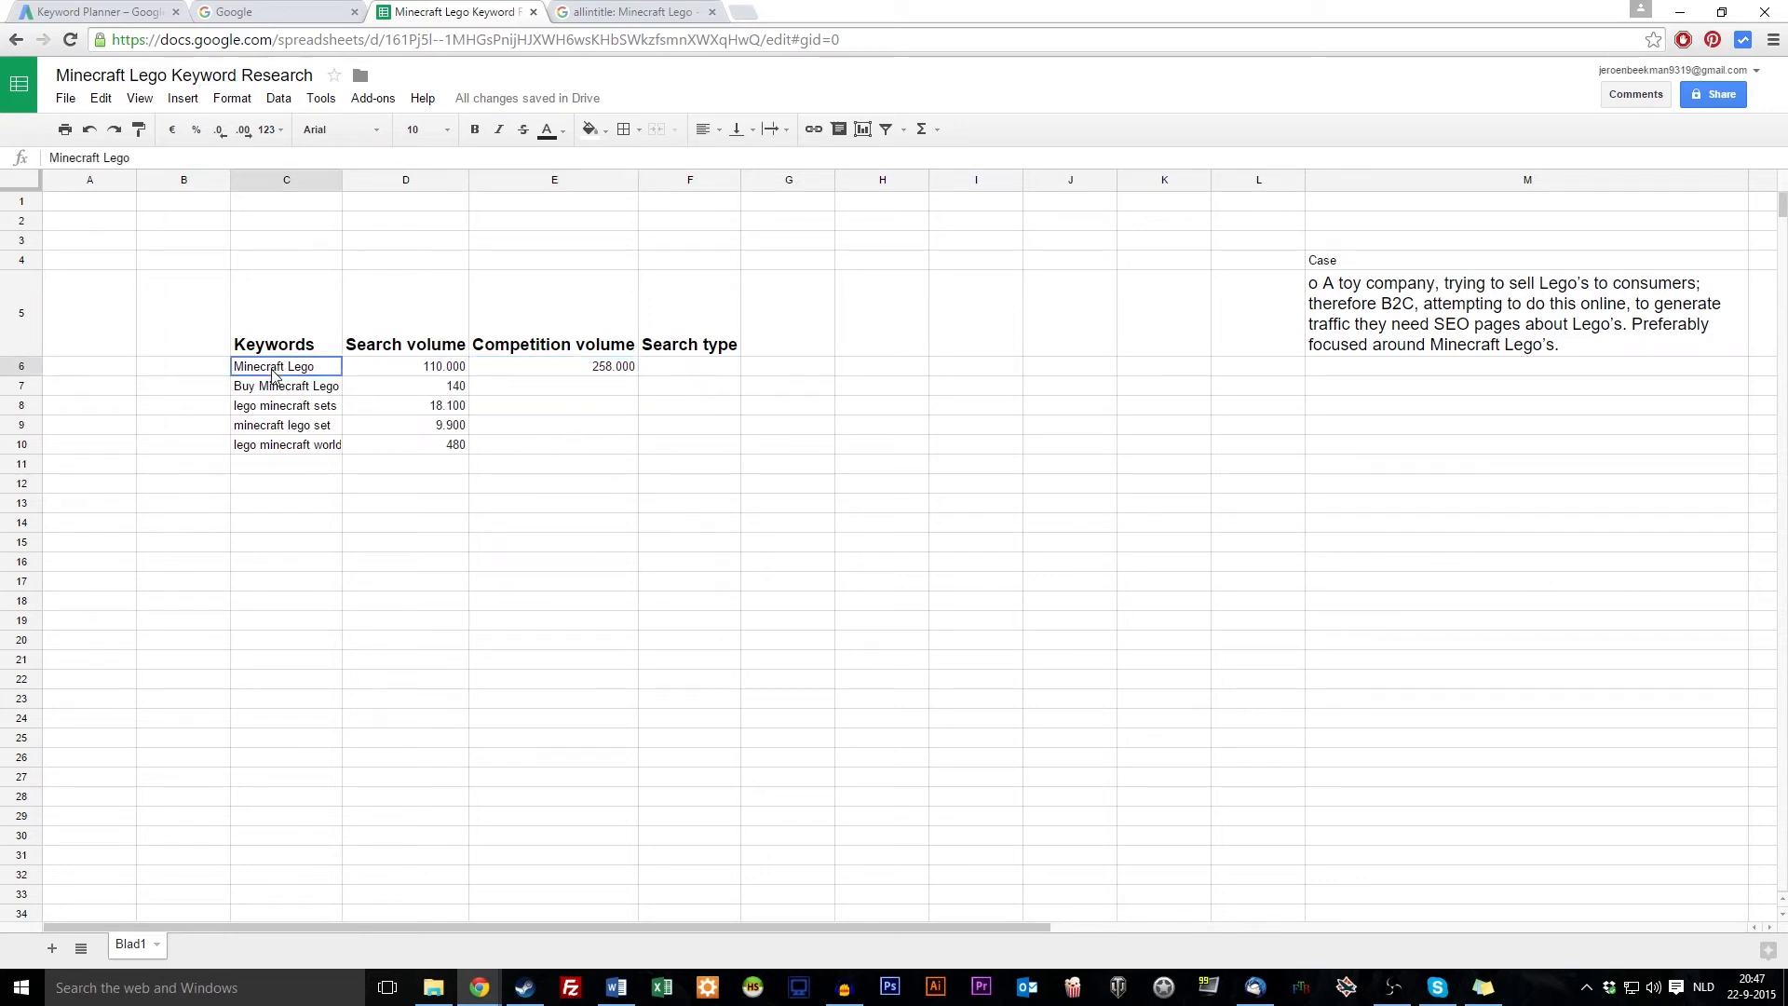
click(655, 375)
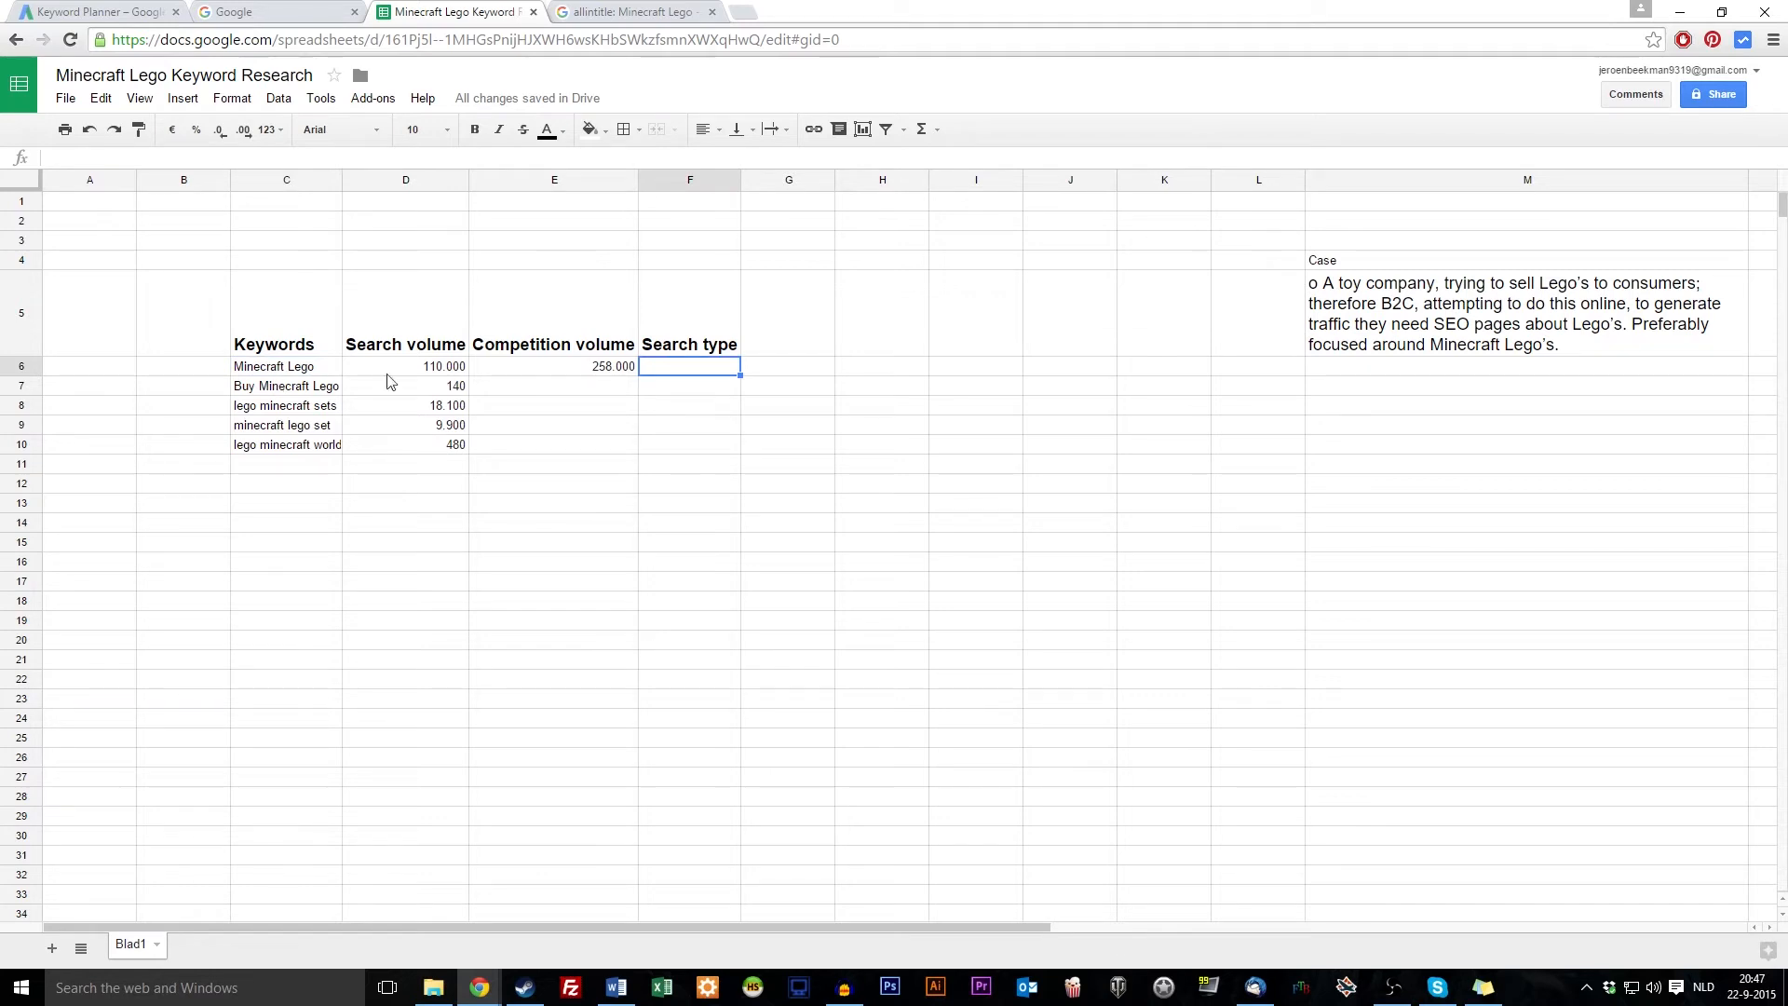
click(596, 373)
click(336, 373)
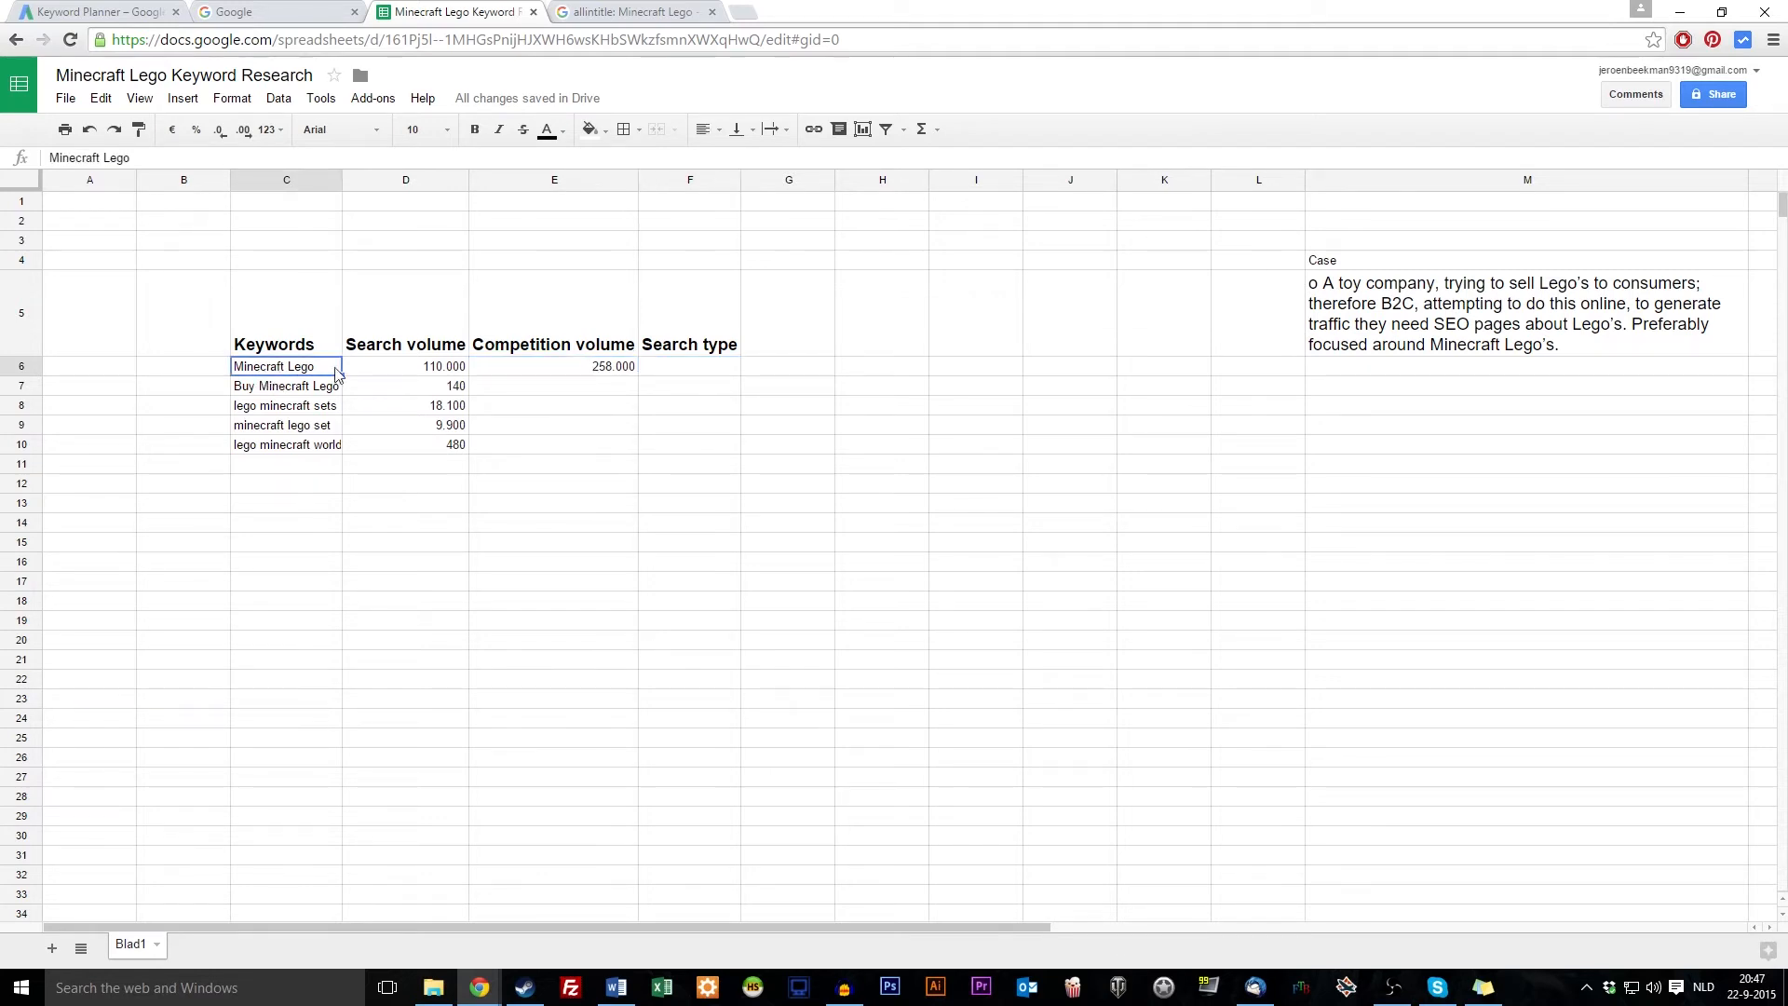
click(705, 373)
click(623, 11)
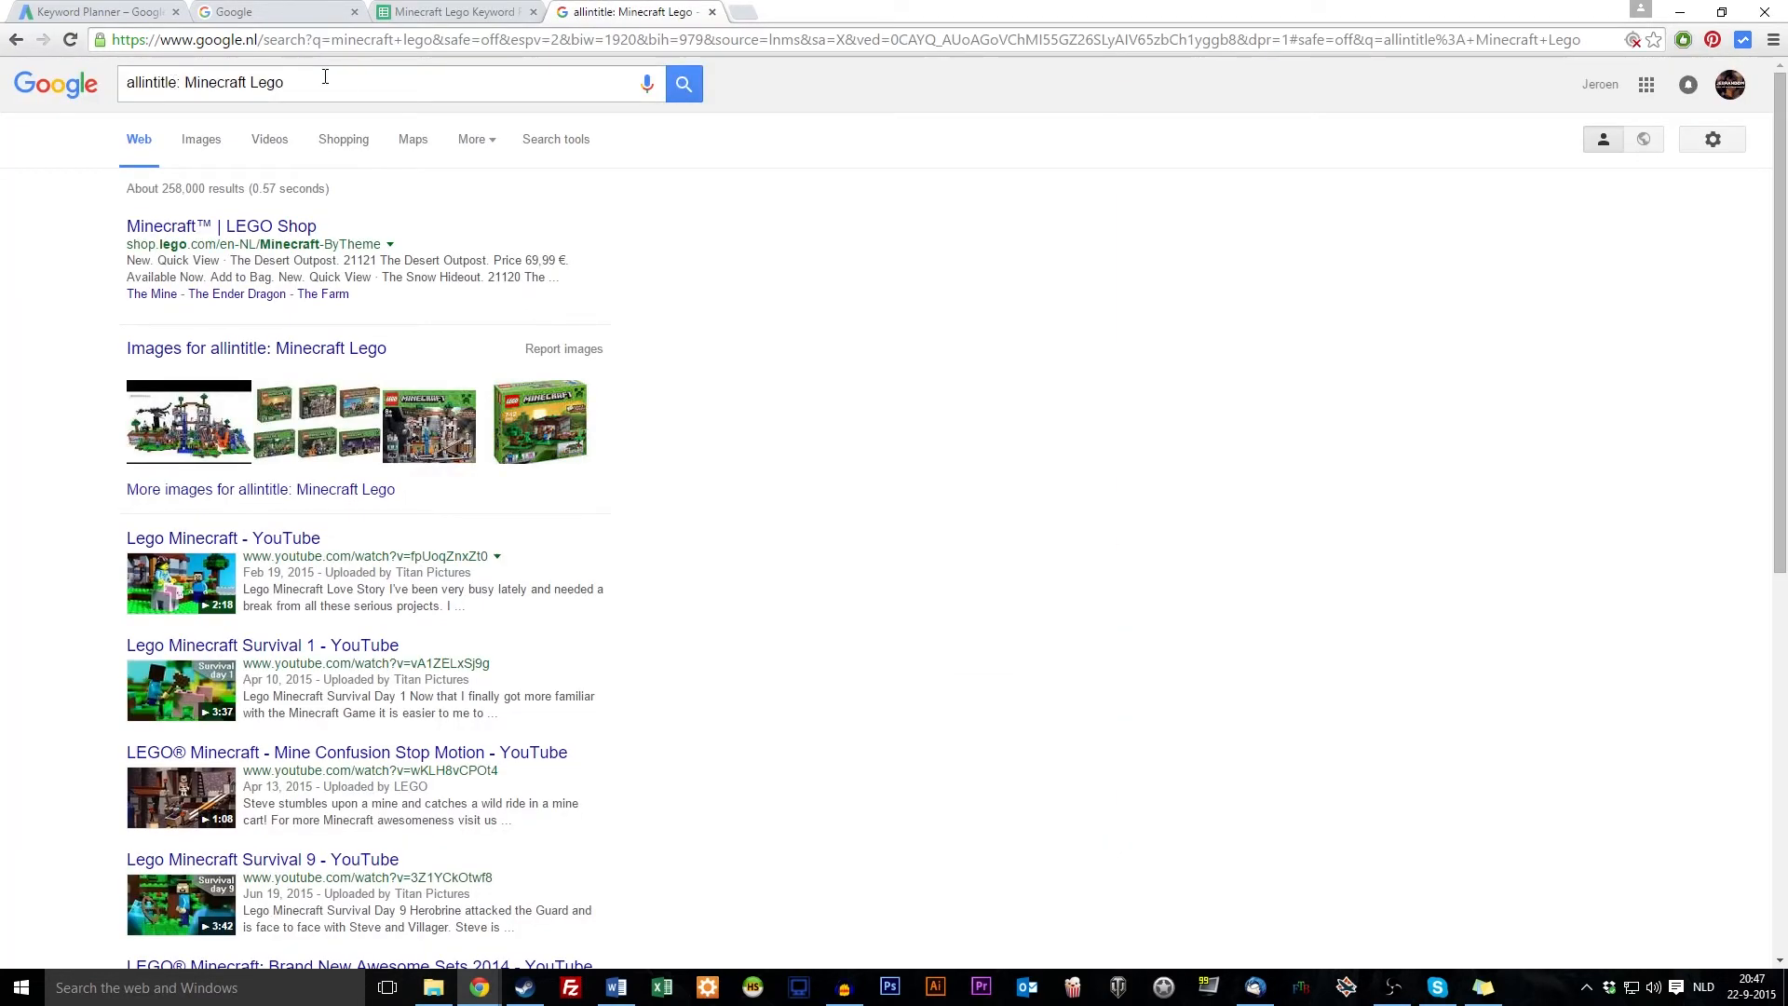
Review the current allintitle query and its results page
click(289, 83)
drag(288, 84, 186, 85)
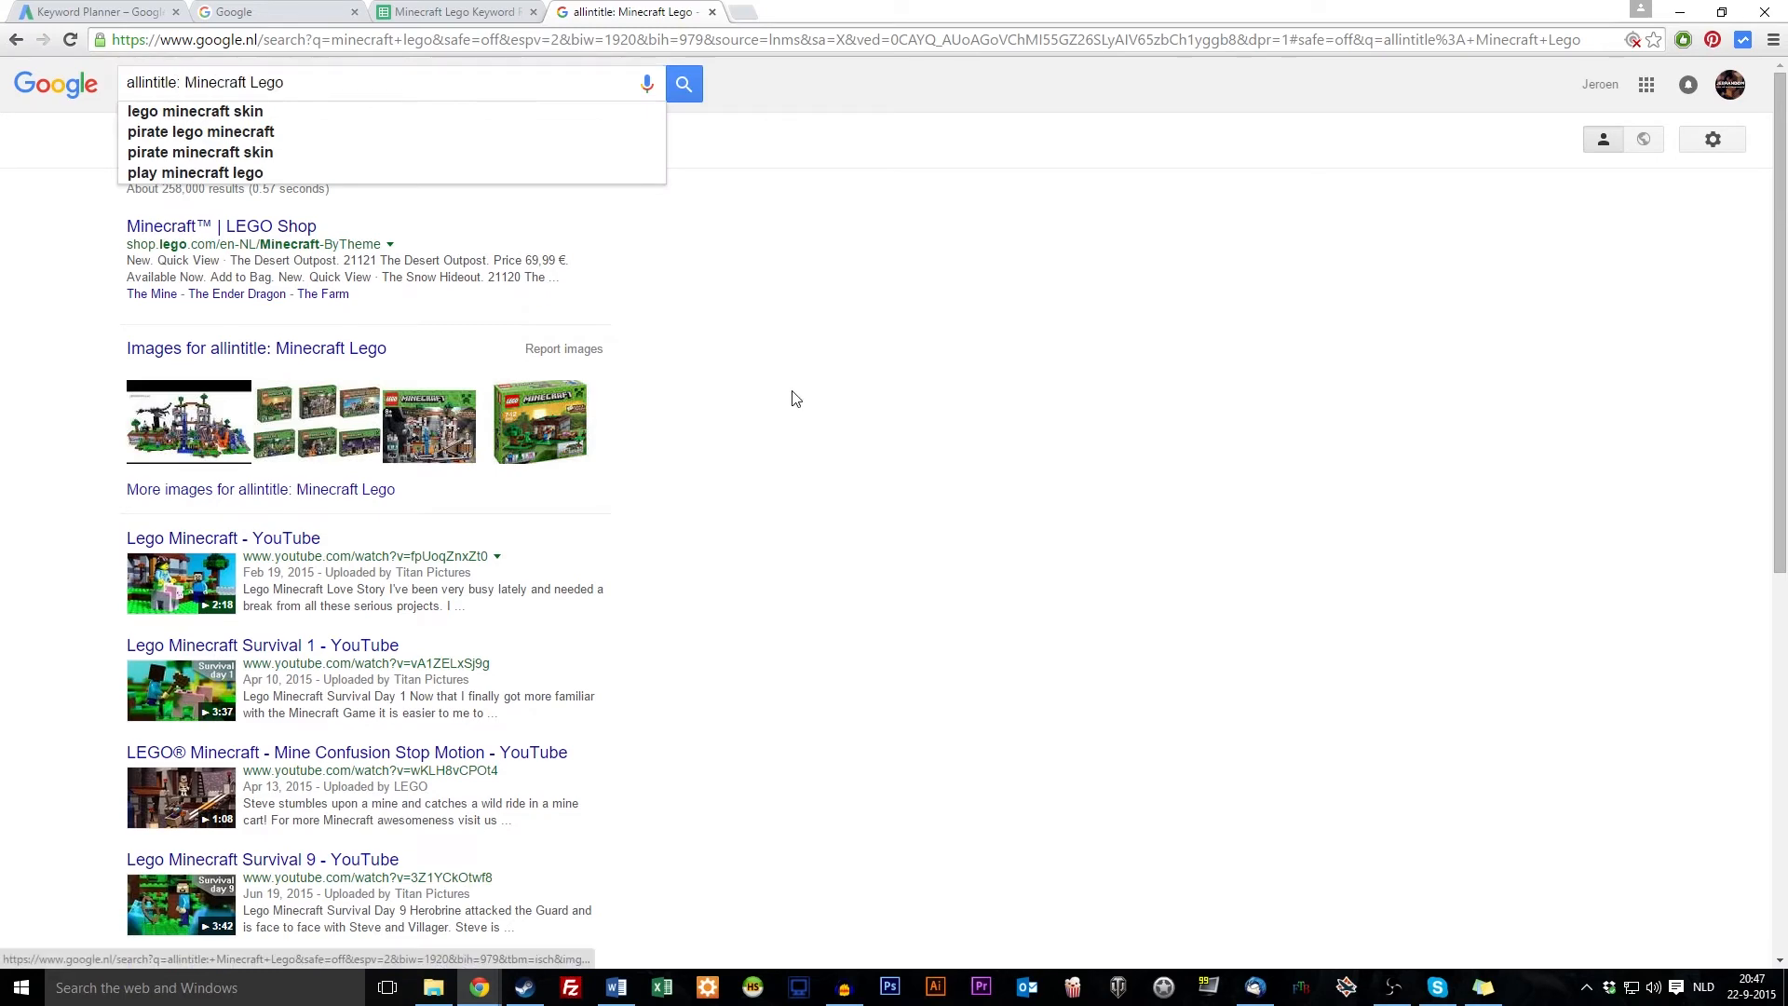
scroll(292, 568, down, 5)
scroll(292, 569, down, 1)
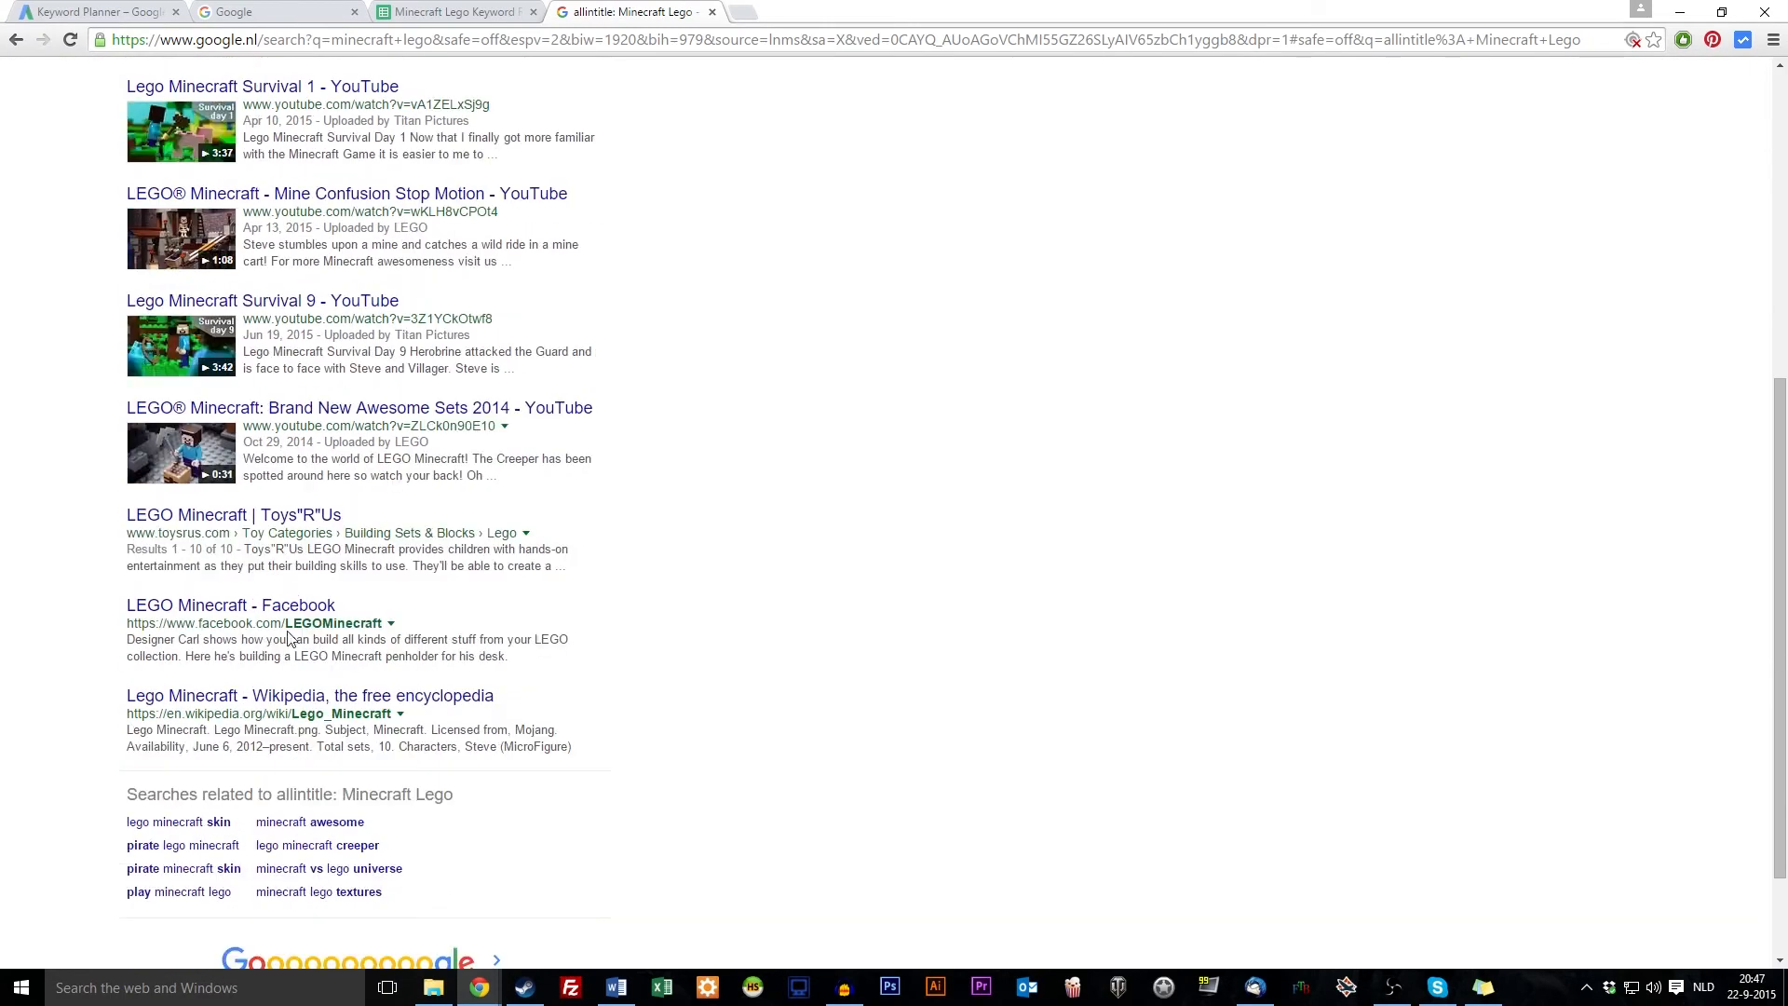
double_click(317, 624)
scroll(465, 628, up, 6)
click(363, 81)
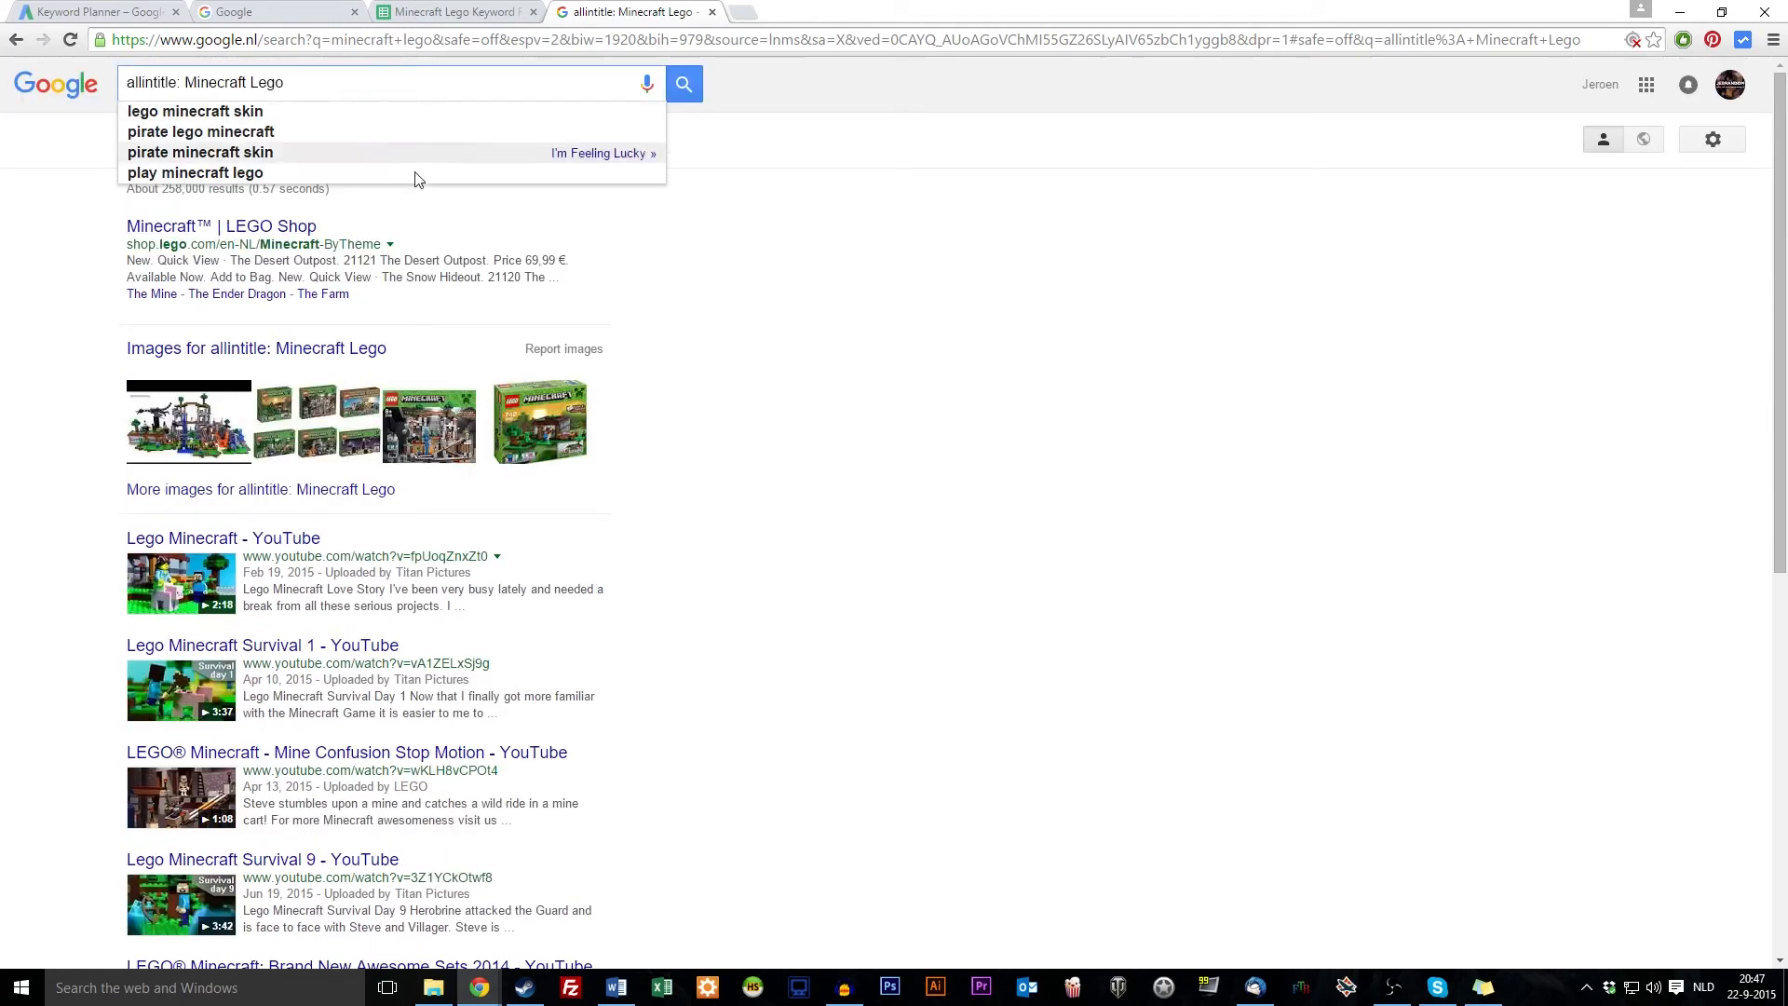
Search allintitle for 'Buy Minecraft Lego' and log 1.370 as its competition volume in E7
click(447, 11)
click(668, 484)
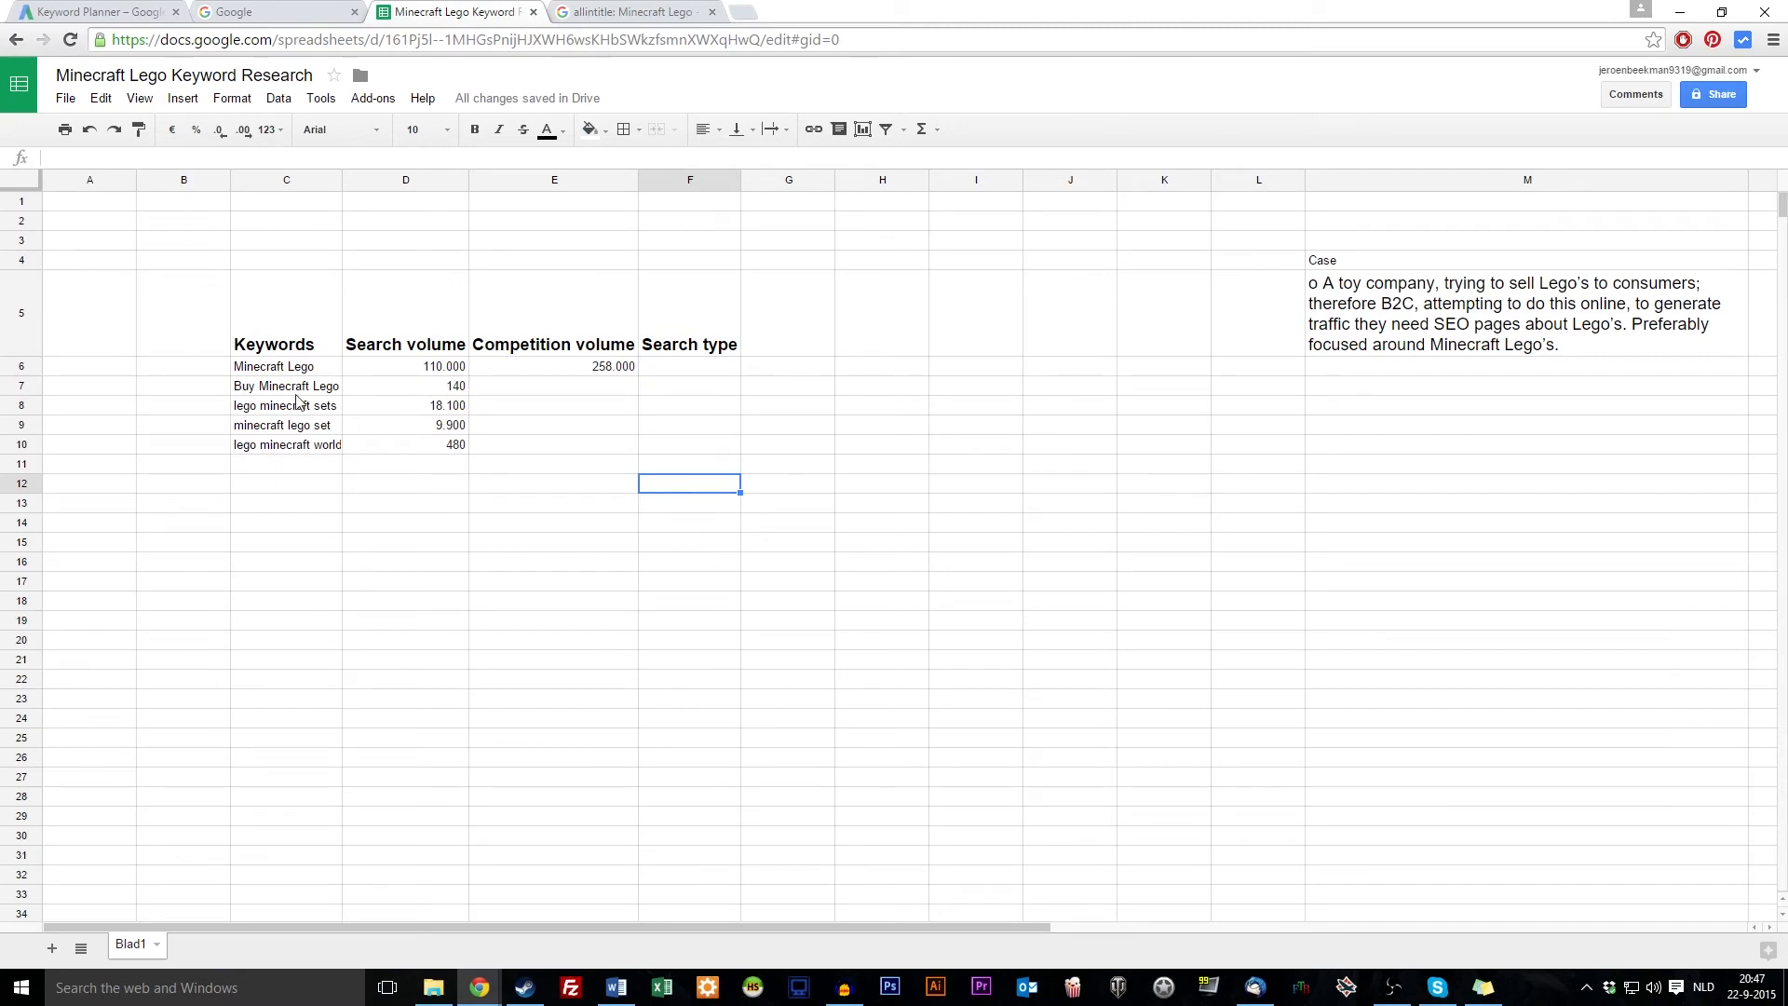
click(298, 386)
click(623, 11)
drag(186, 83, 825, 159)
text(Buy Minecraft Lego)
key(Return)
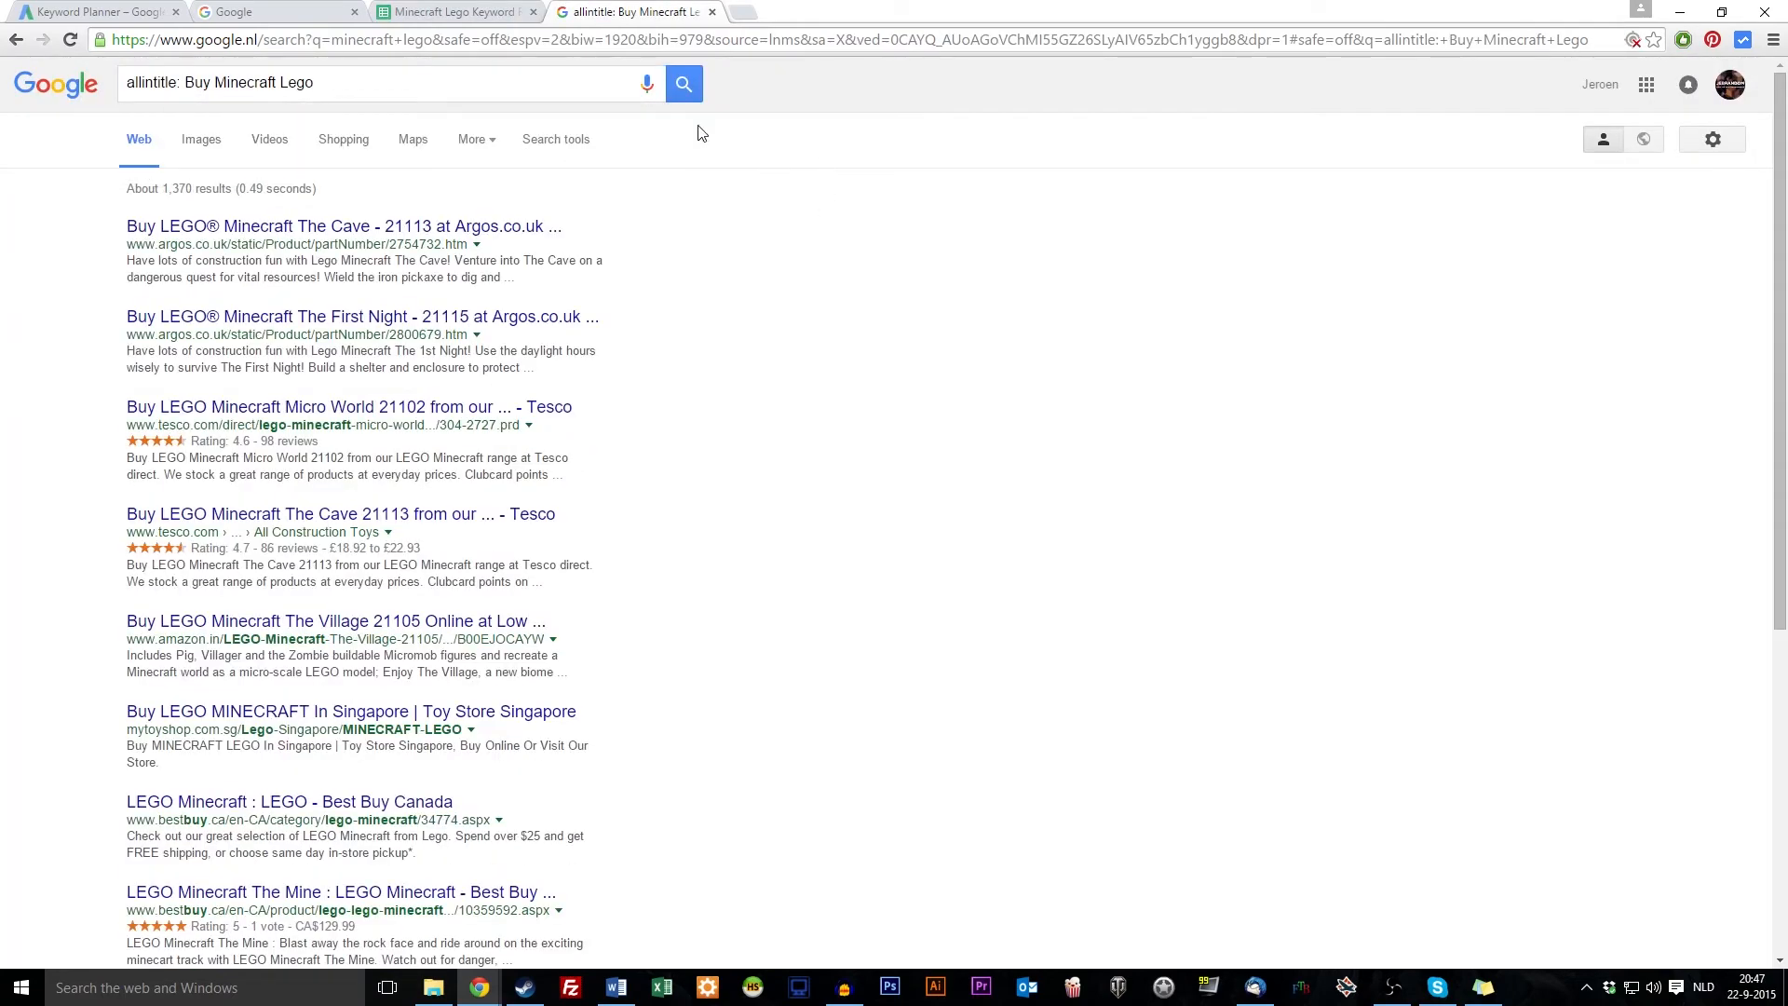
click(448, 11)
click(548, 389)
text(1370)
key(Return)
Search allintitle for 'lego minecraft sets' and log 8.470 in E8
click(312, 410)
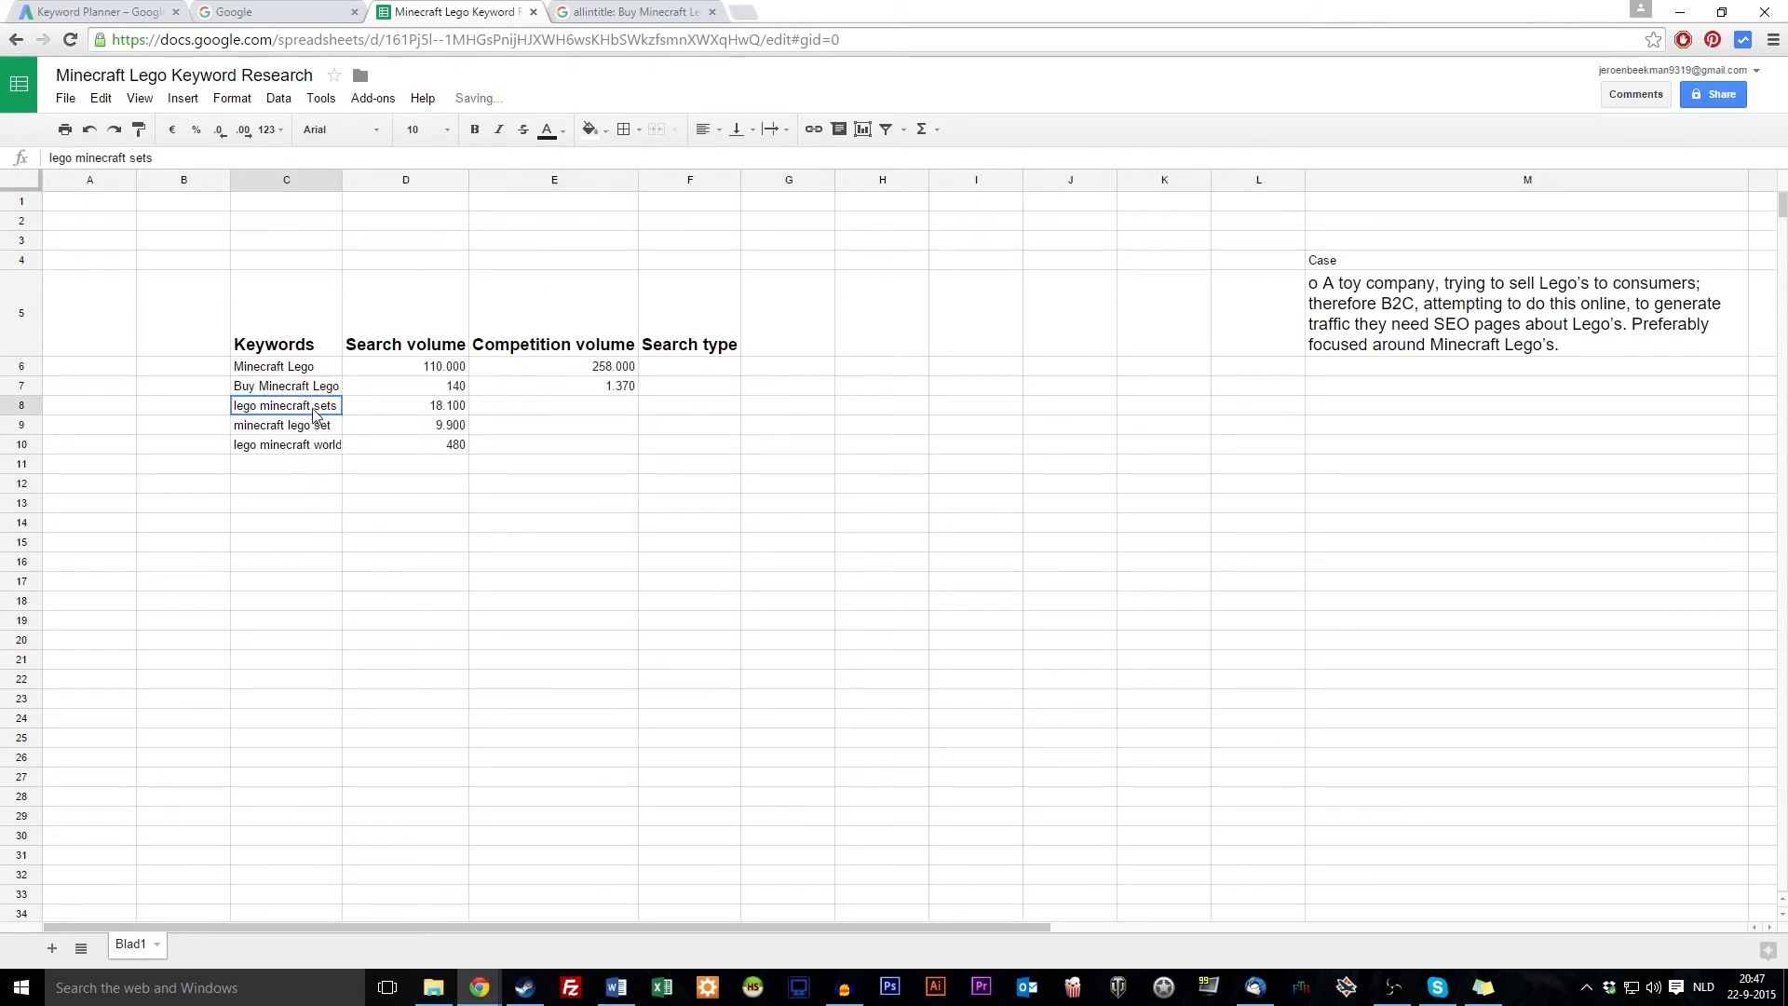
click(634, 12)
drag(187, 82, 723, 149)
text(lego minecraft sets)
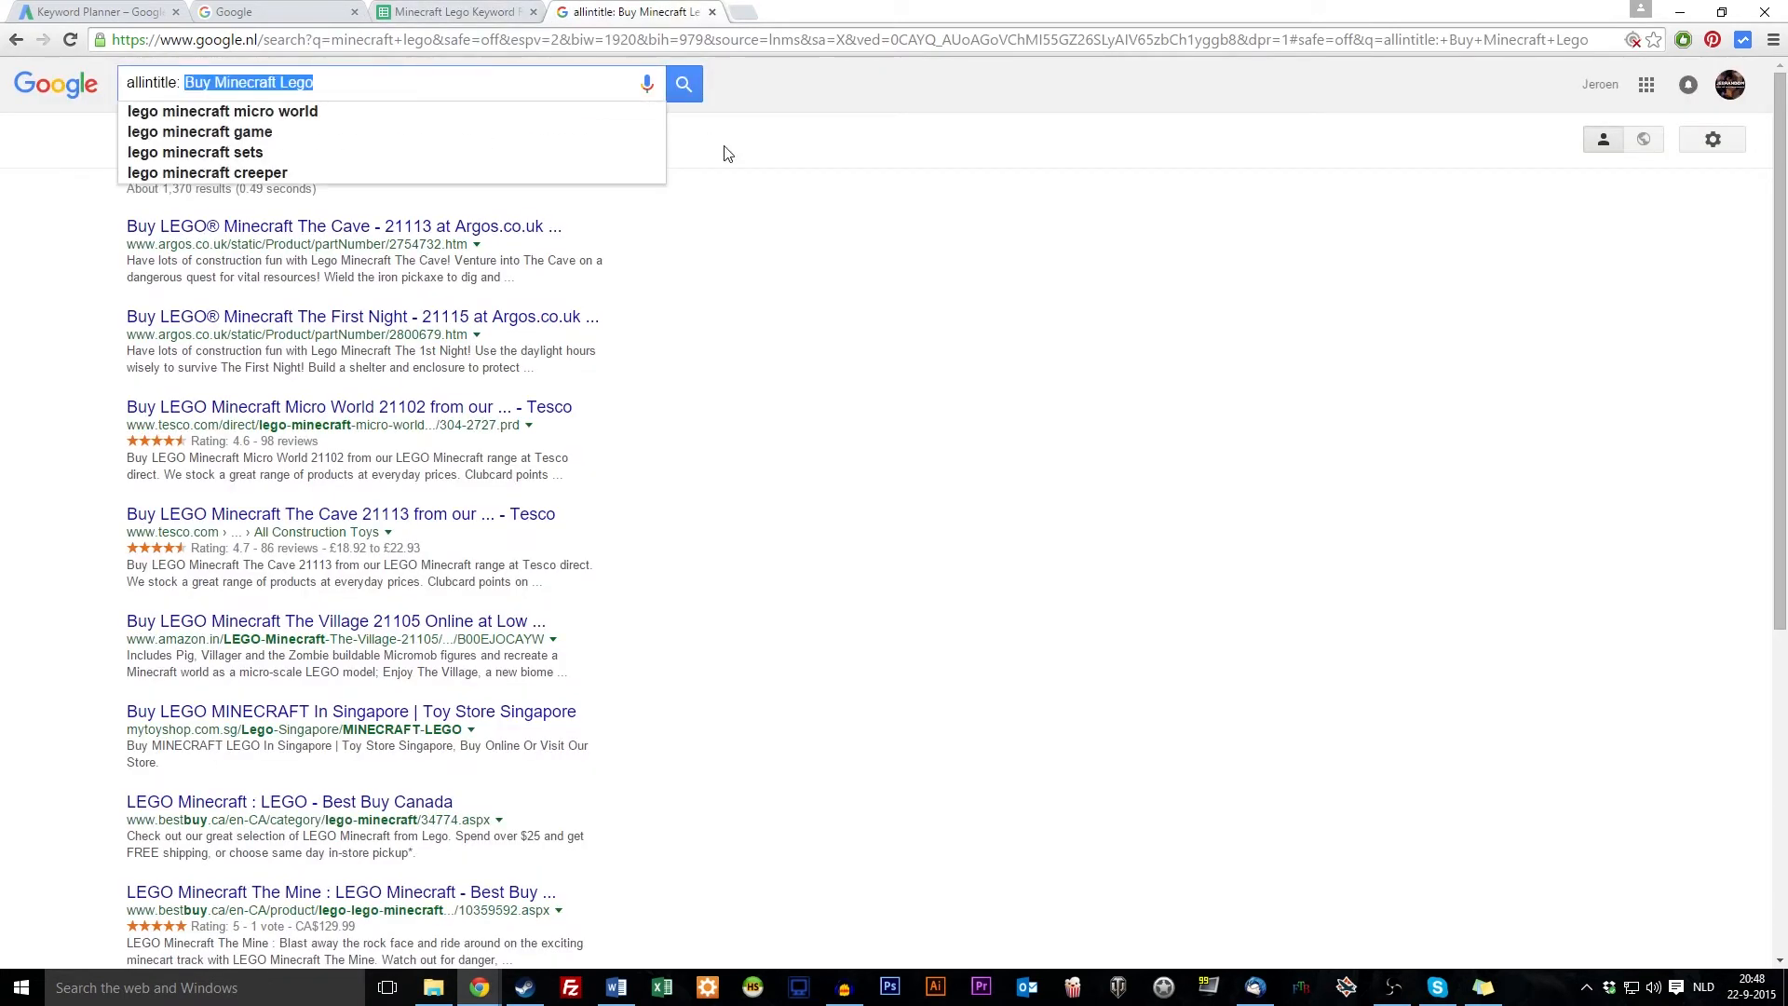
key(Return)
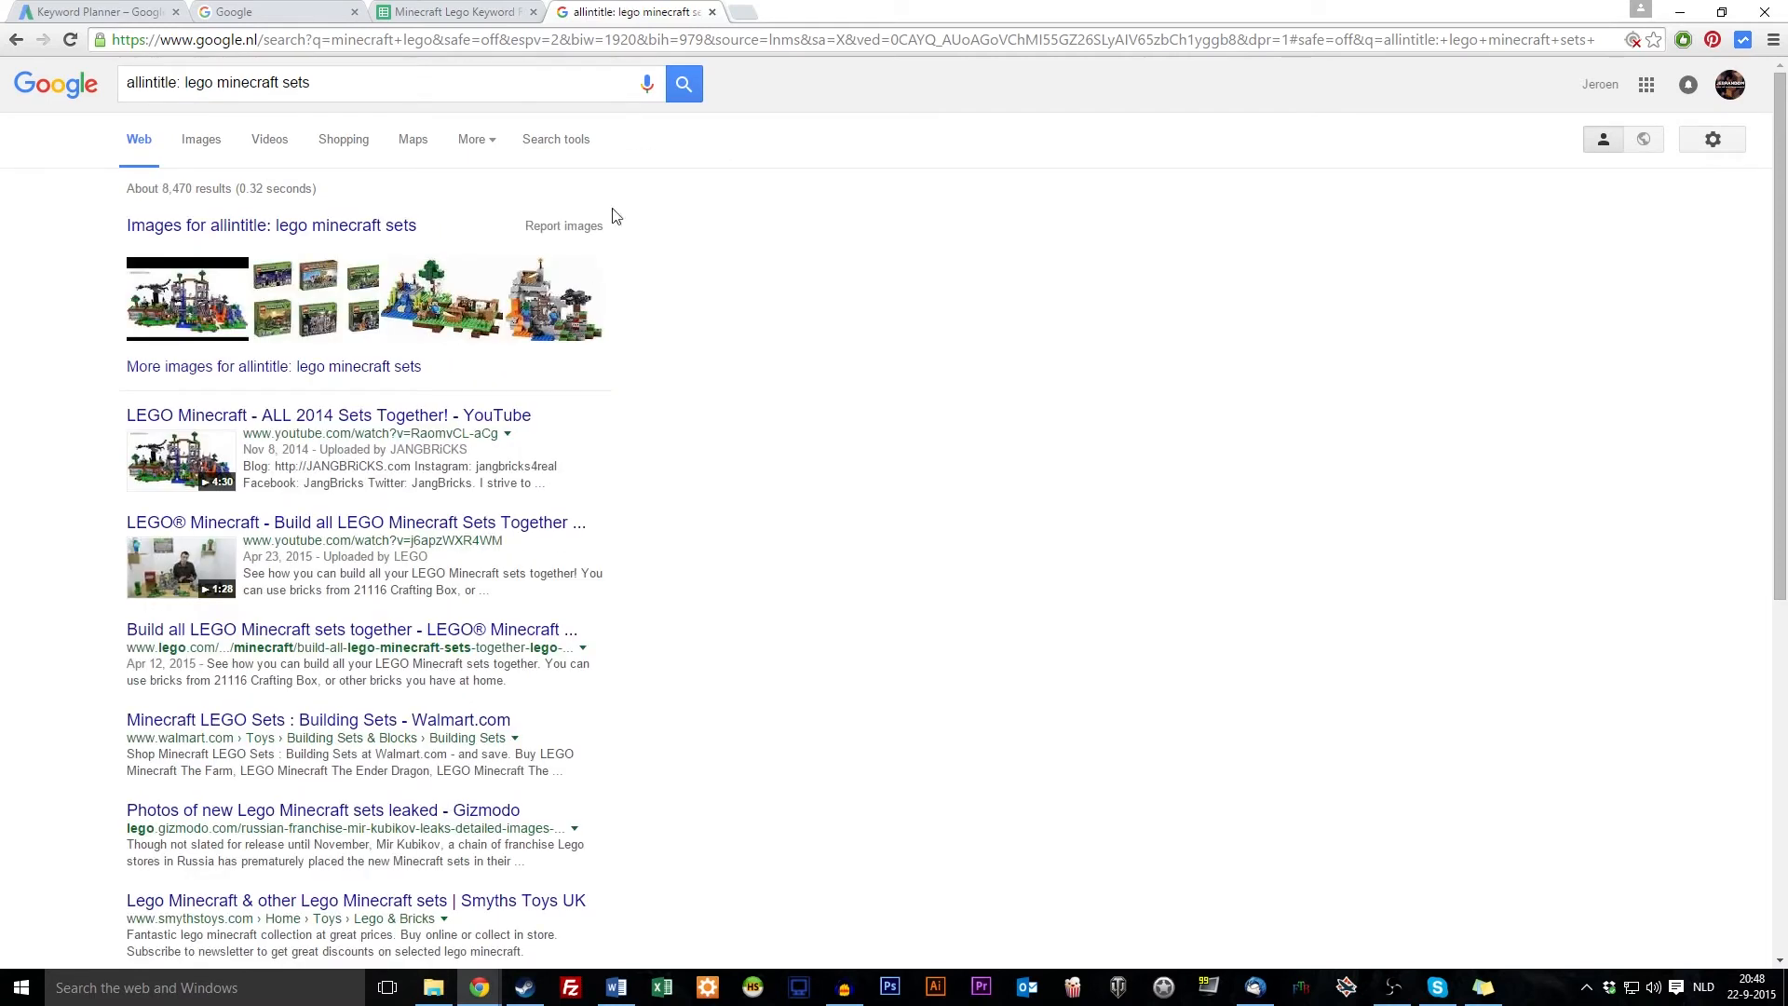
click(454, 11)
click(584, 415)
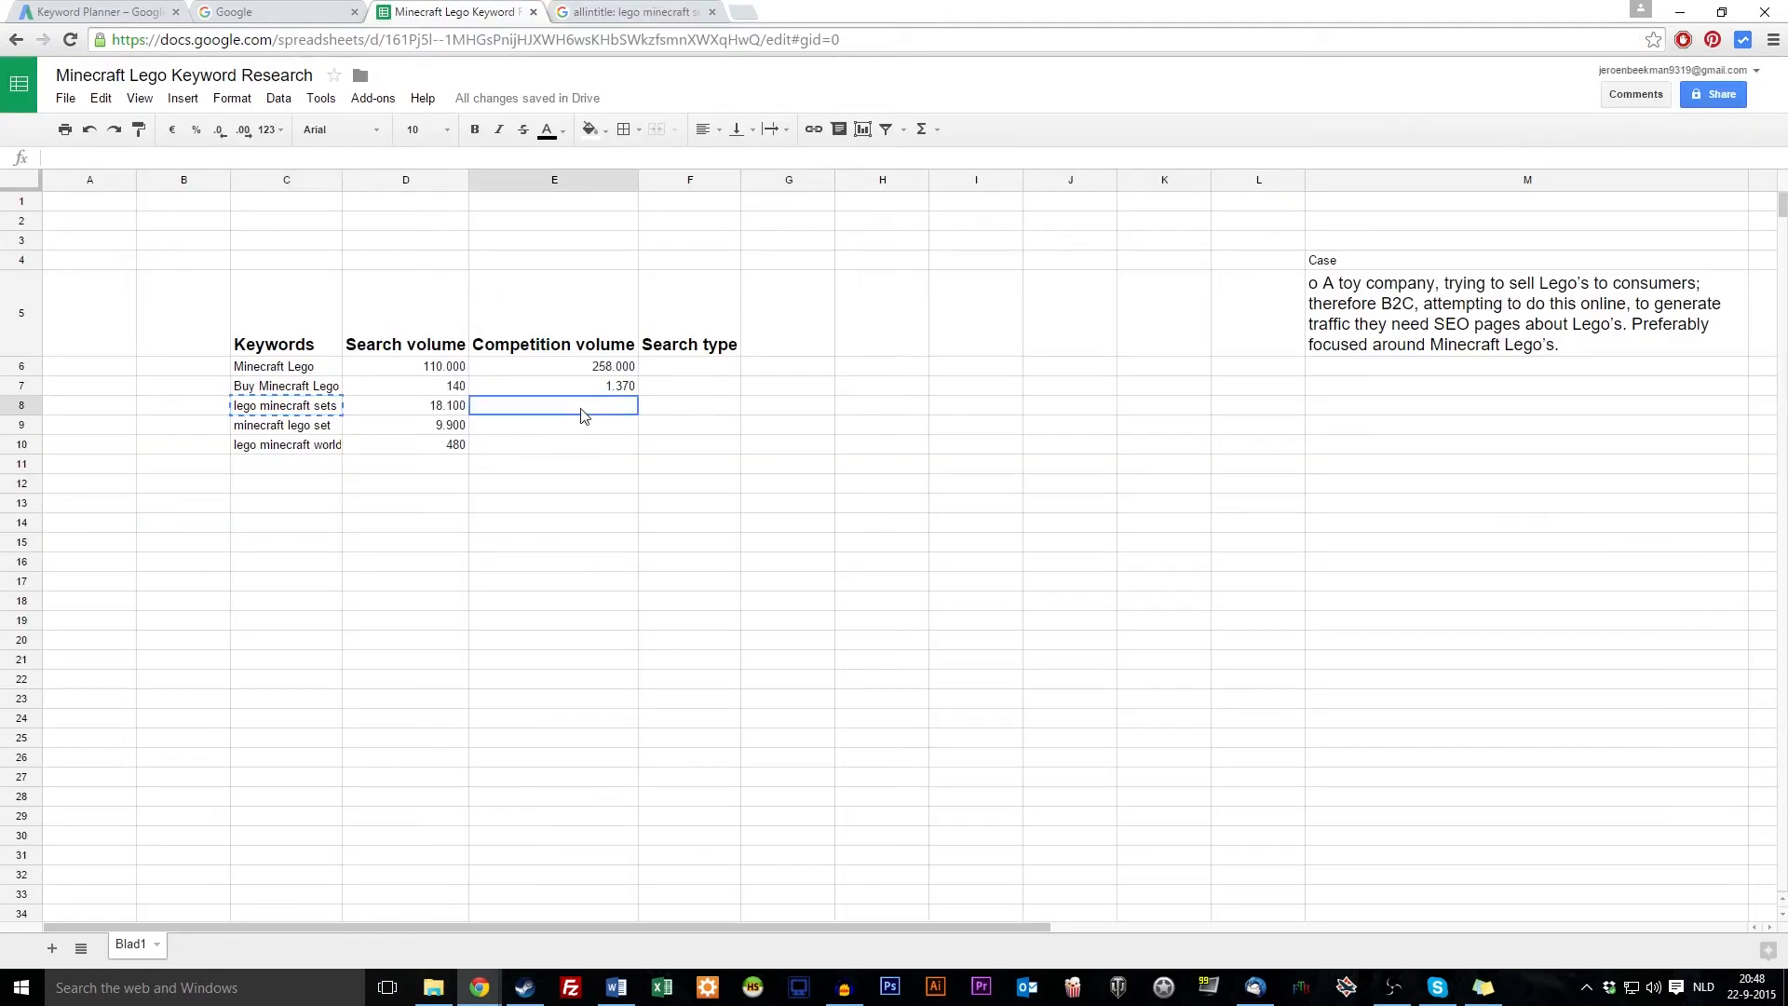
text(847600)
key(Return)
Search allintitle for 'minecraft lego set' and log 13.400 in E9
click(332, 426)
click(628, 12)
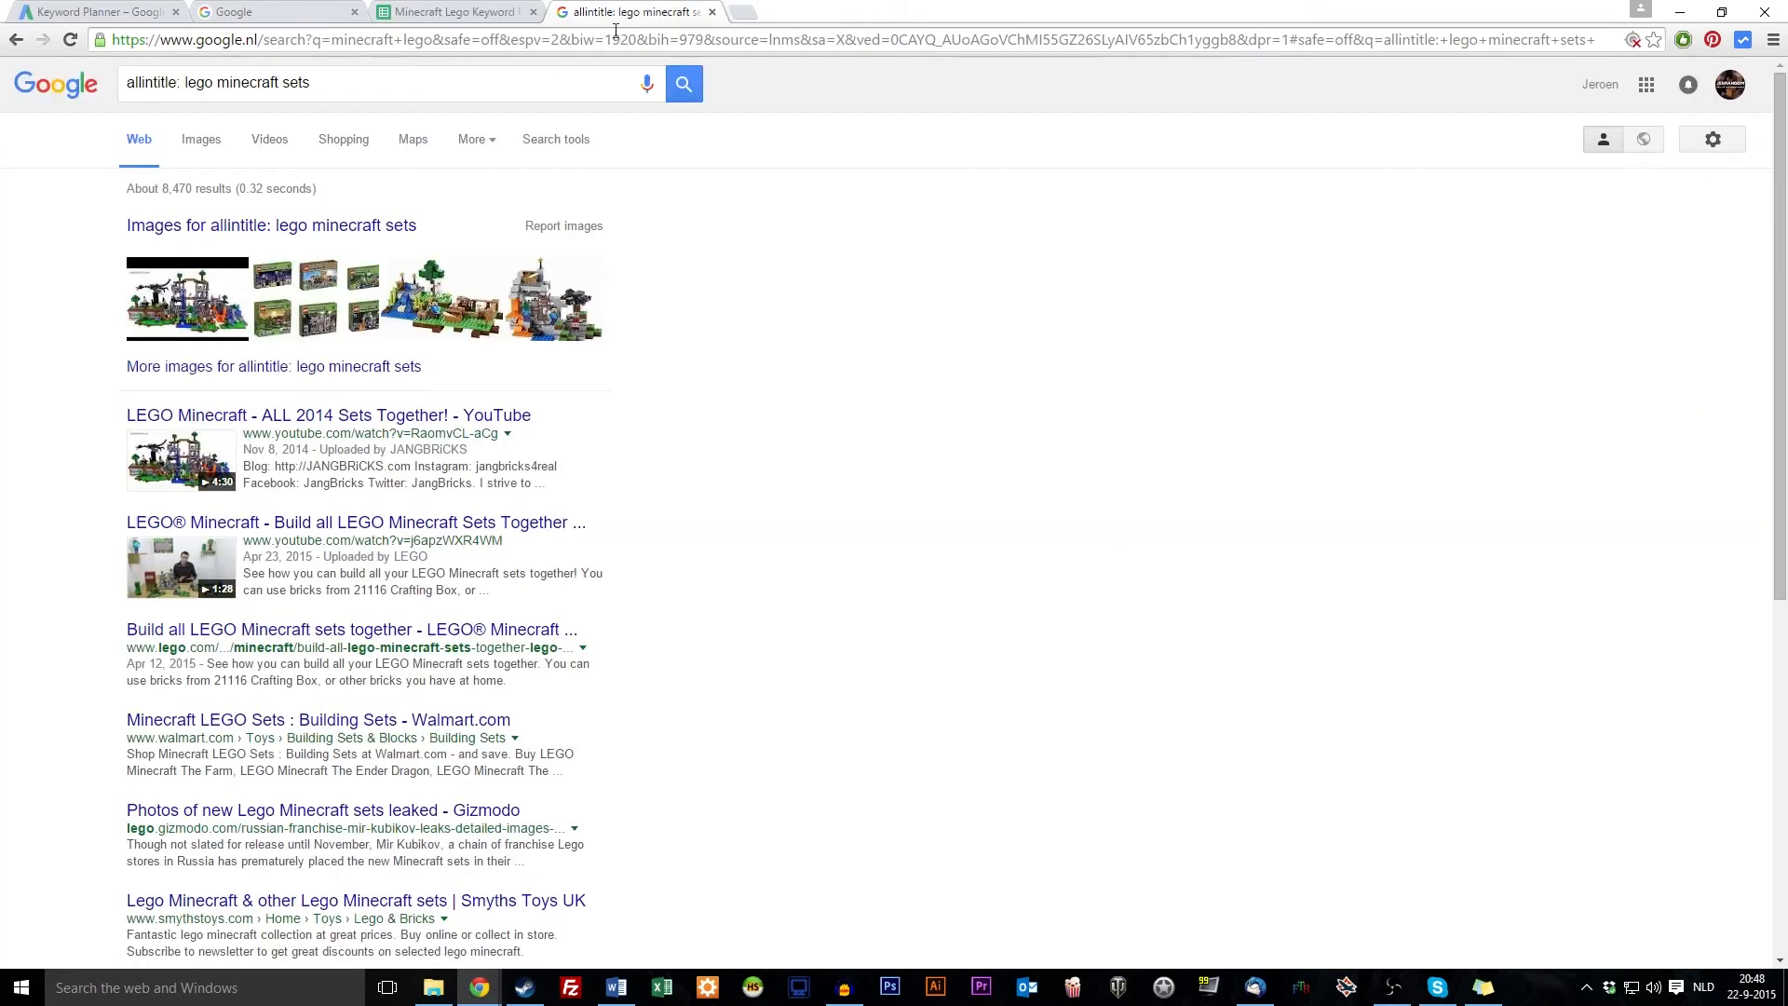
drag(187, 82, 544, 95)
key(BackSpace)
text(minecraft lego set)
key(Return)
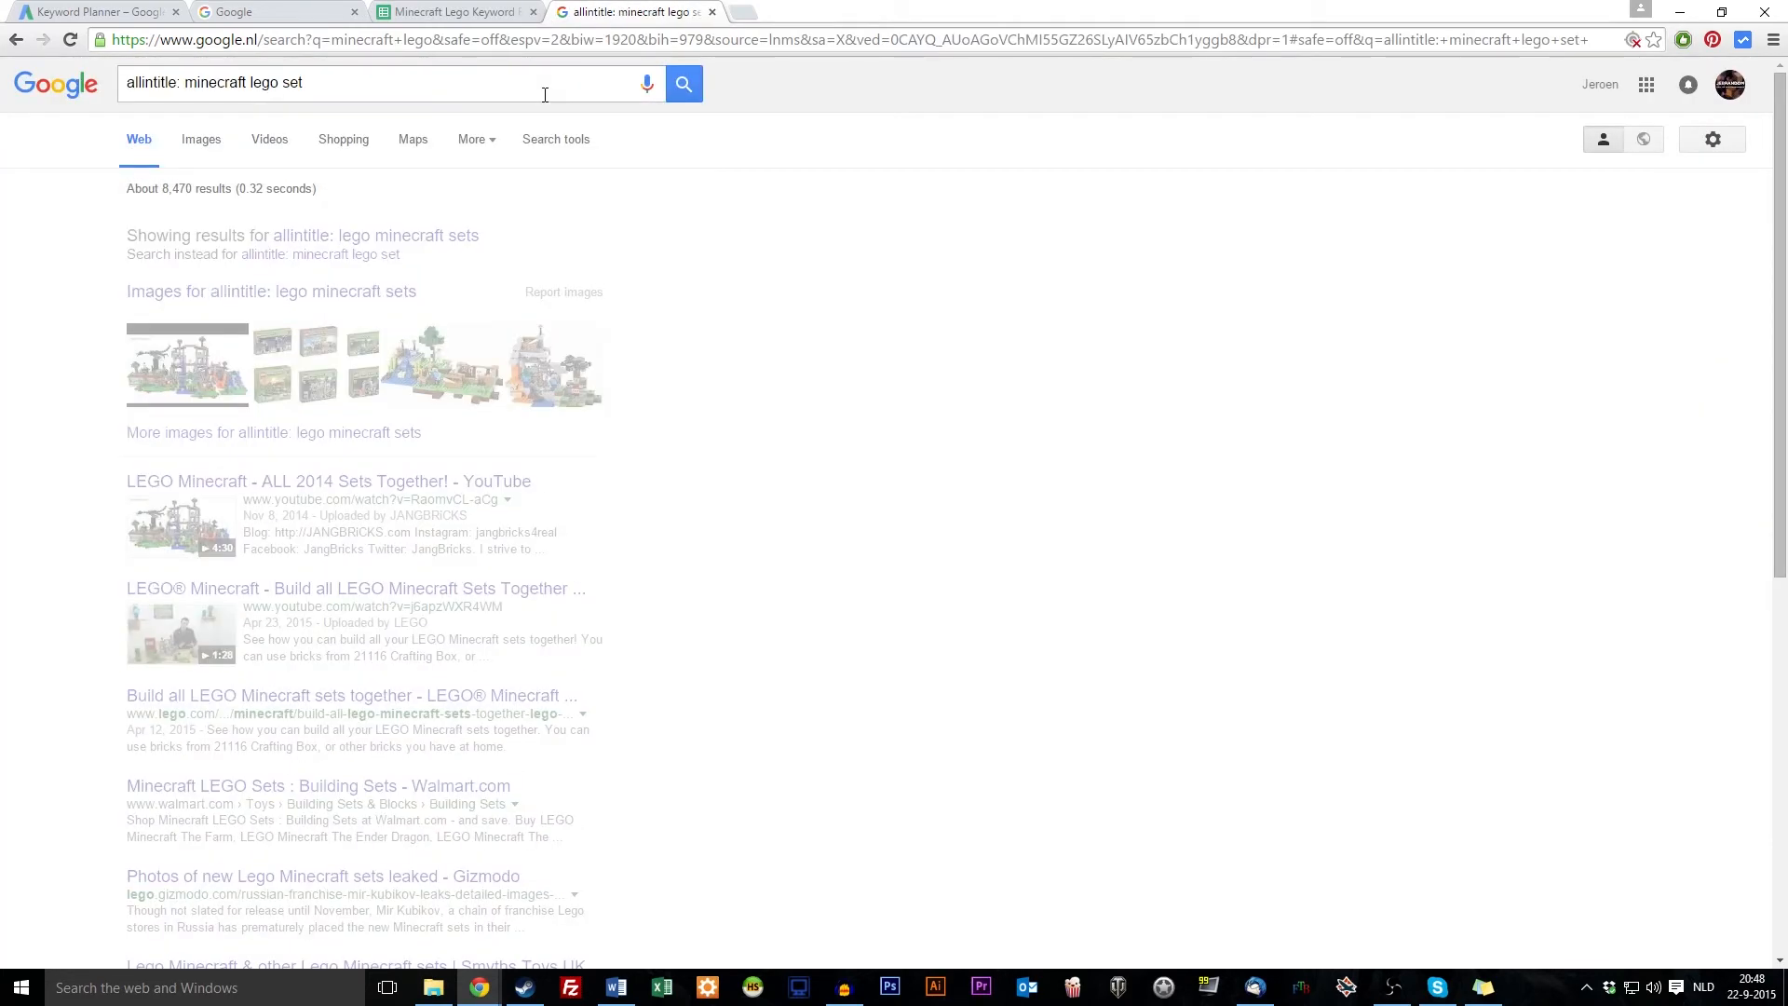
click(514, 7)
click(570, 428)
text(13400)
key(Return)
Search allintitle for 'lego minecraft world' and log 13.900 in E10
click(304, 448)
key(ctrl+c)
click(657, 11)
drag(186, 82, 317, 84)
key(ctrl+v)
key(Return)
click(443, 12)
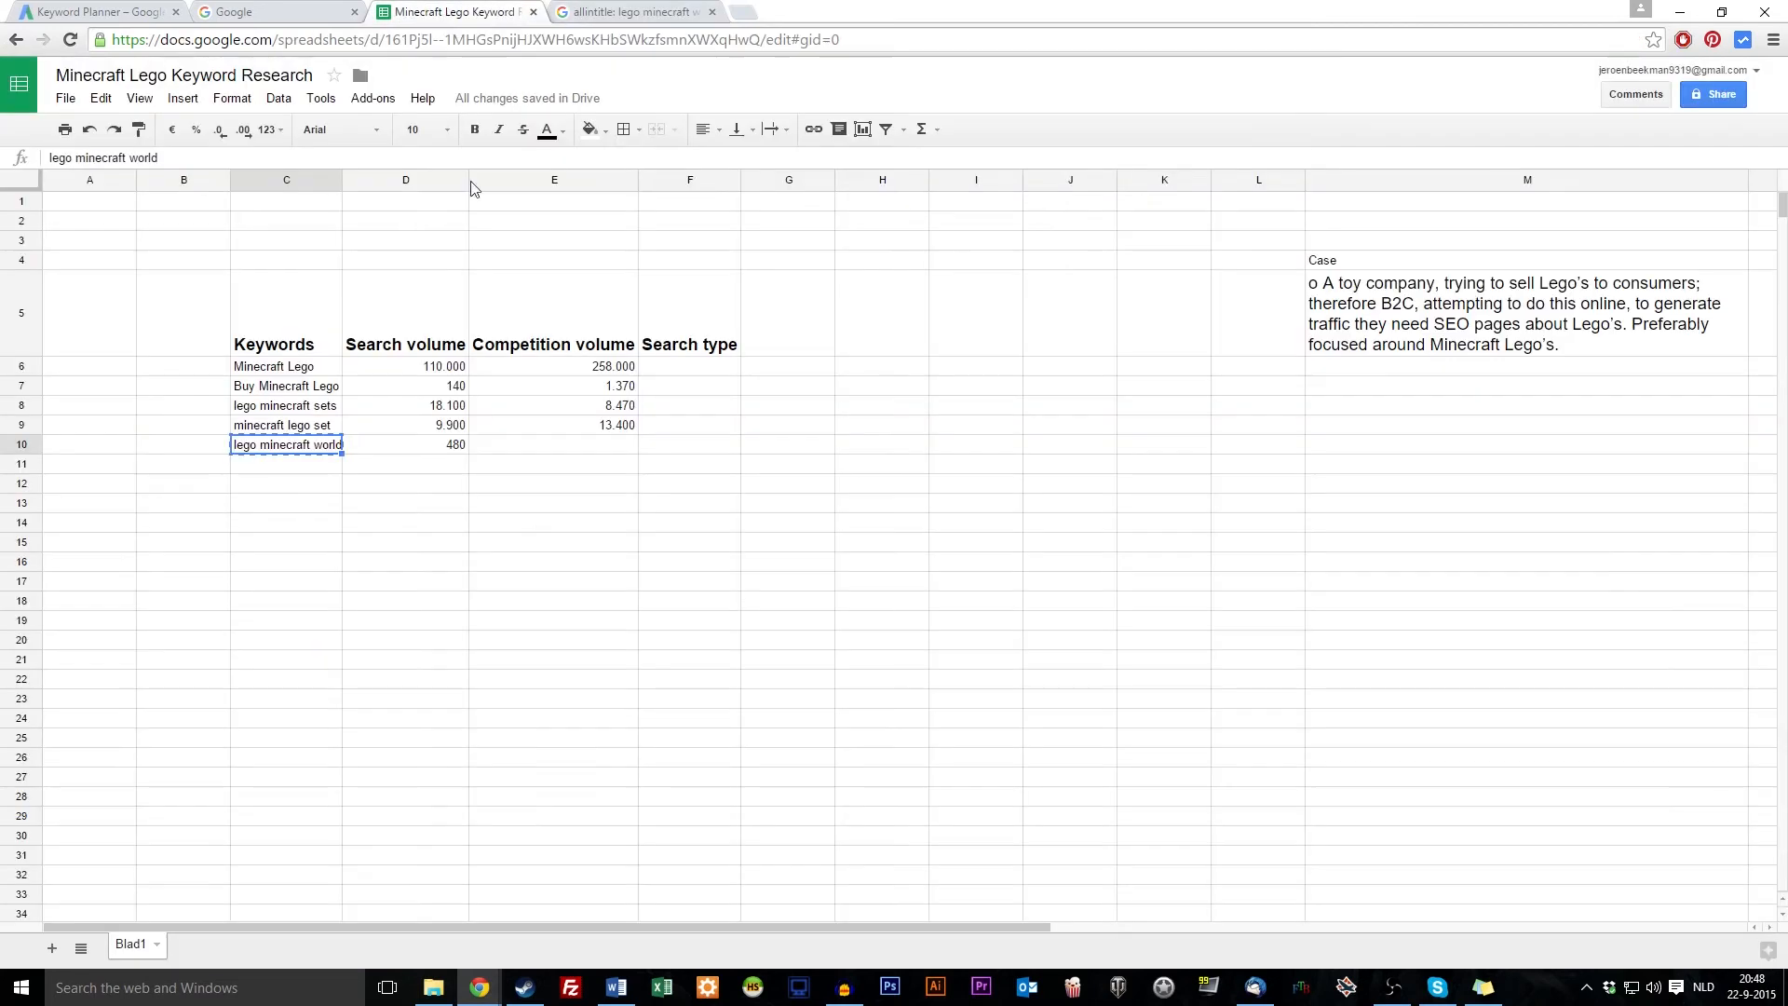
click(624, 449)
text(139)
key(Return)
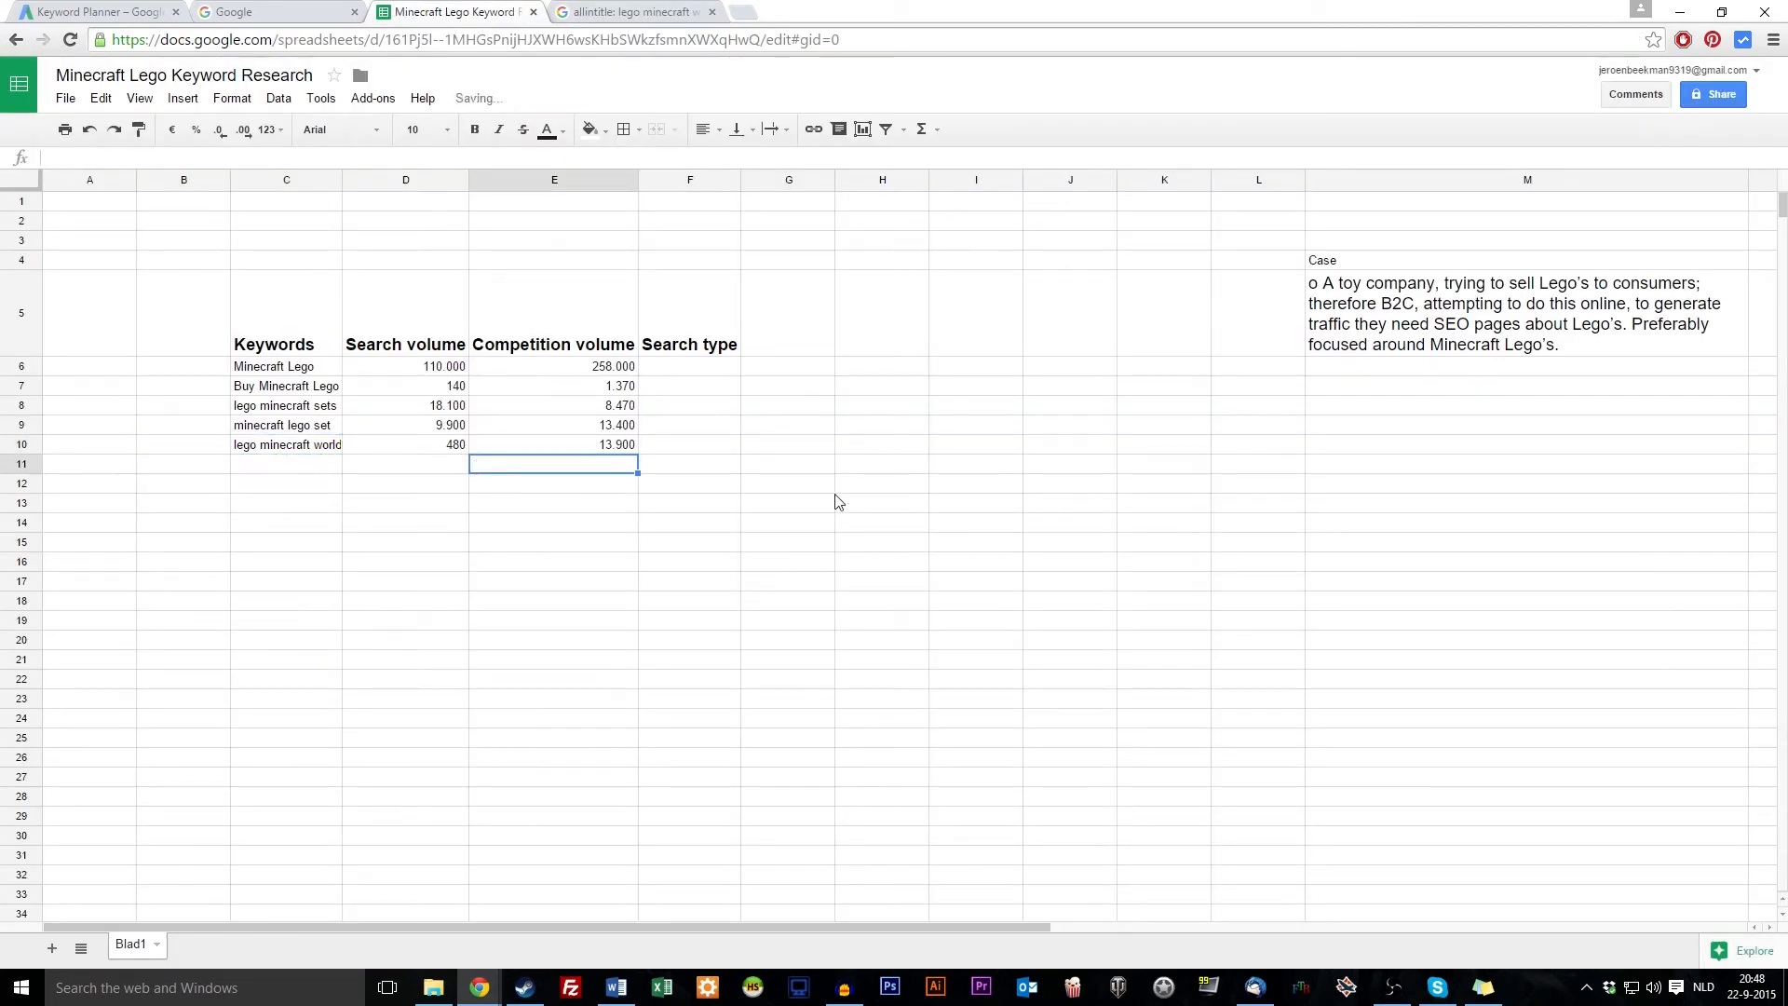
click(642, 624)
Compare the minecraft lego set row's search and competition volumes with neighbouring rows
click(349, 576)
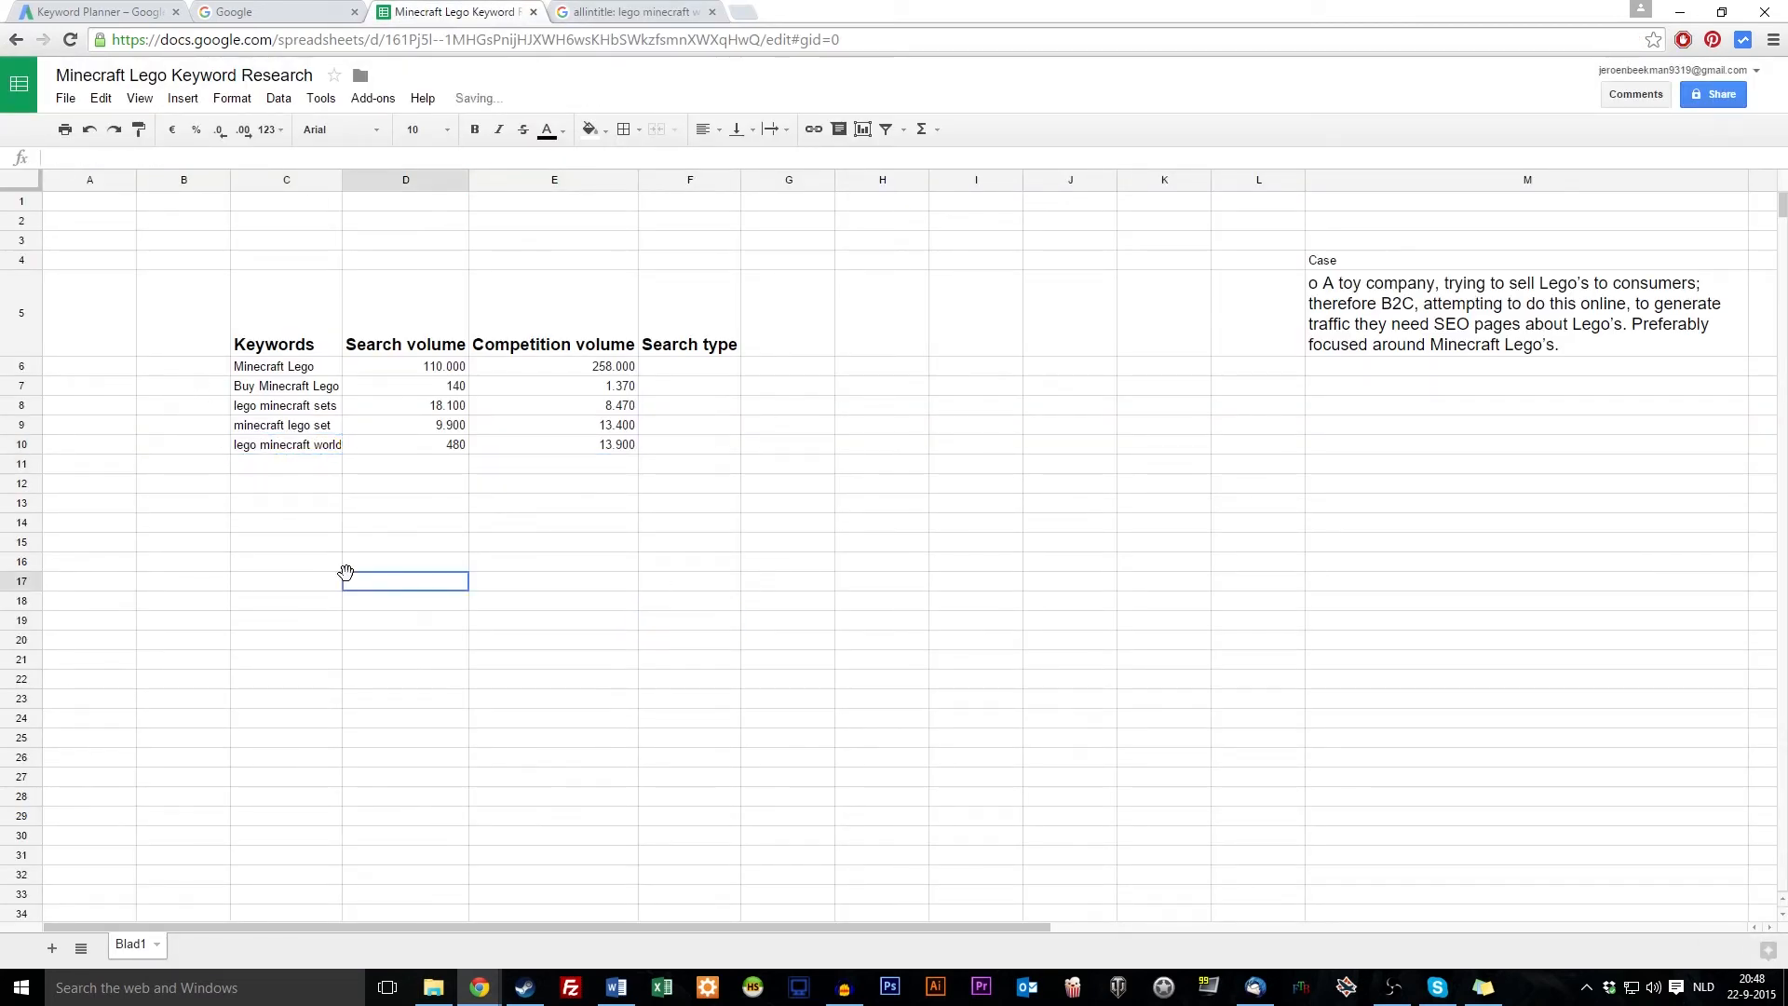
click(520, 499)
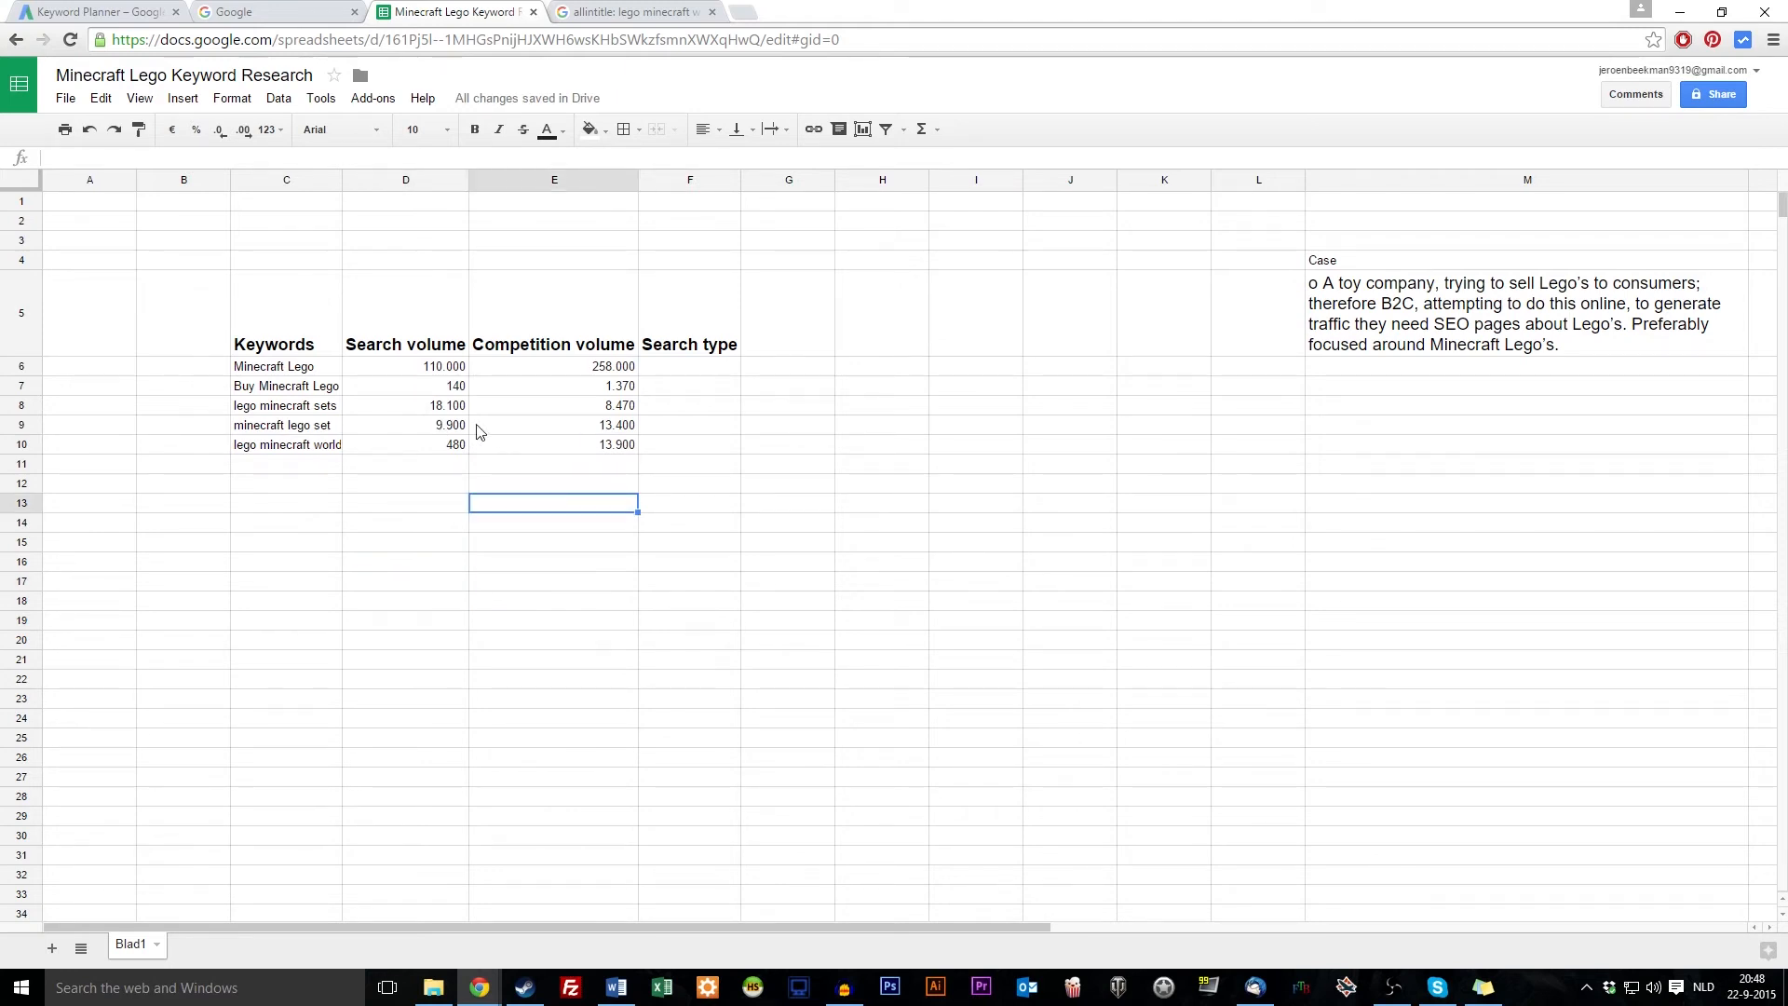
drag(296, 435, 605, 435)
click(445, 429)
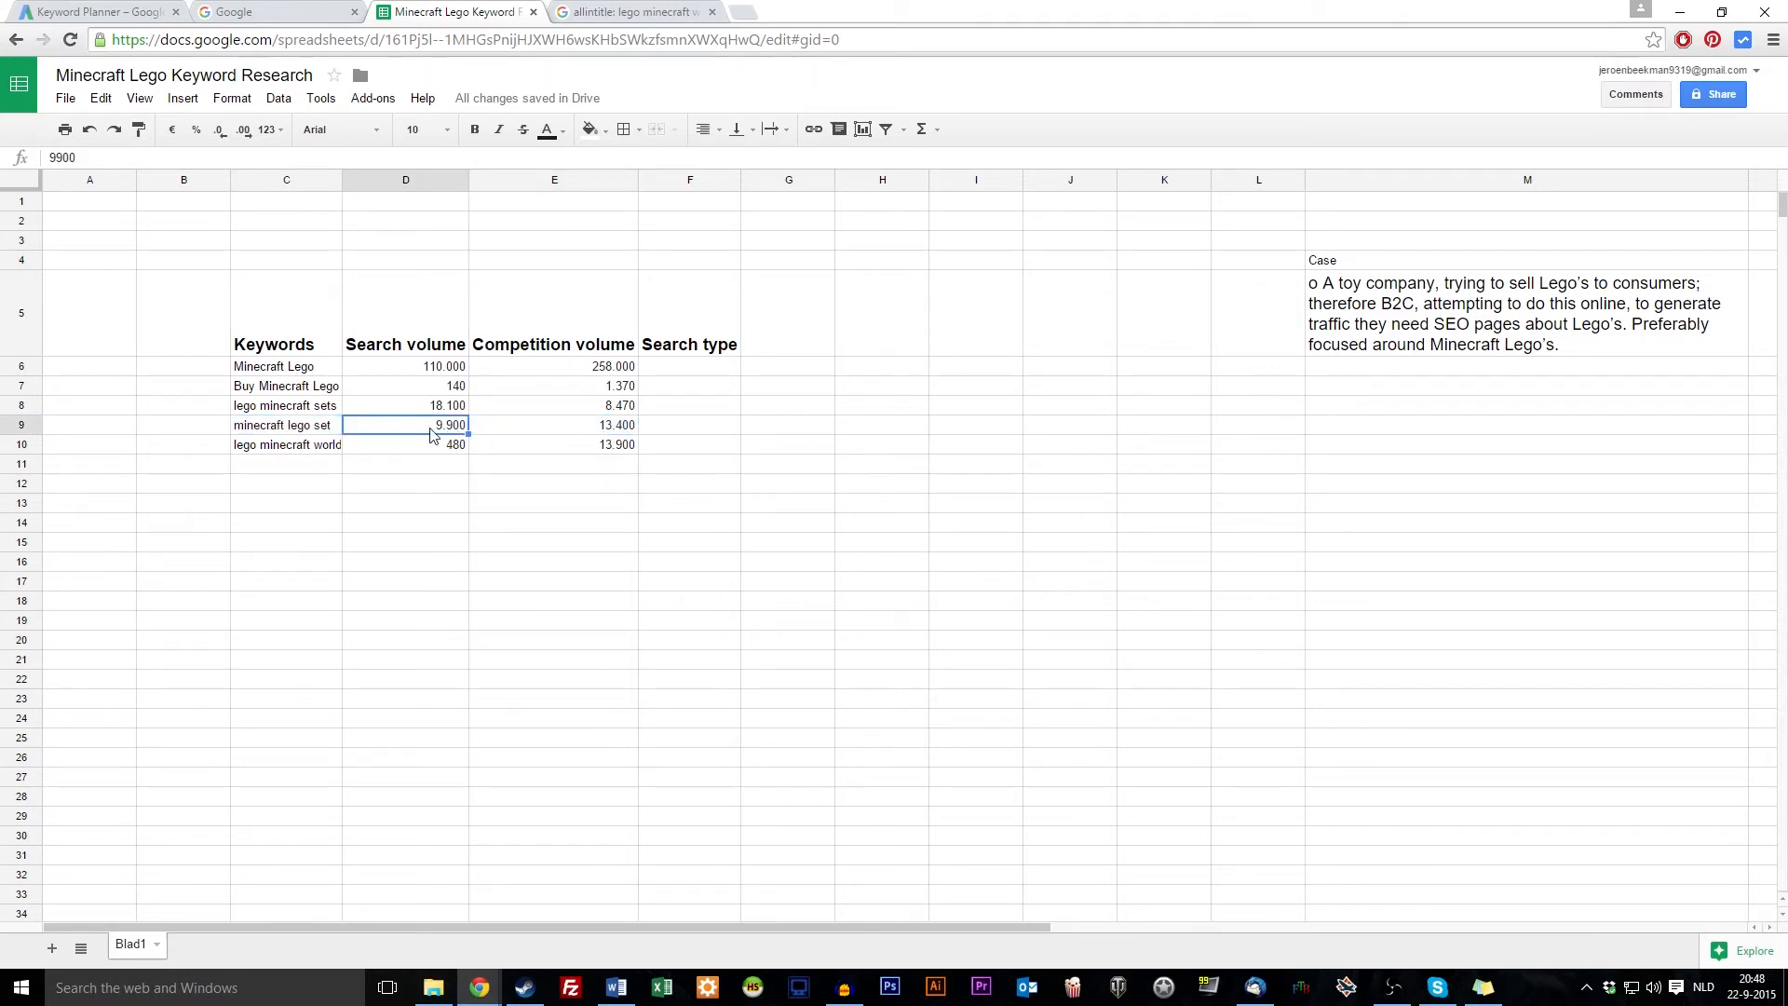
click(614, 433)
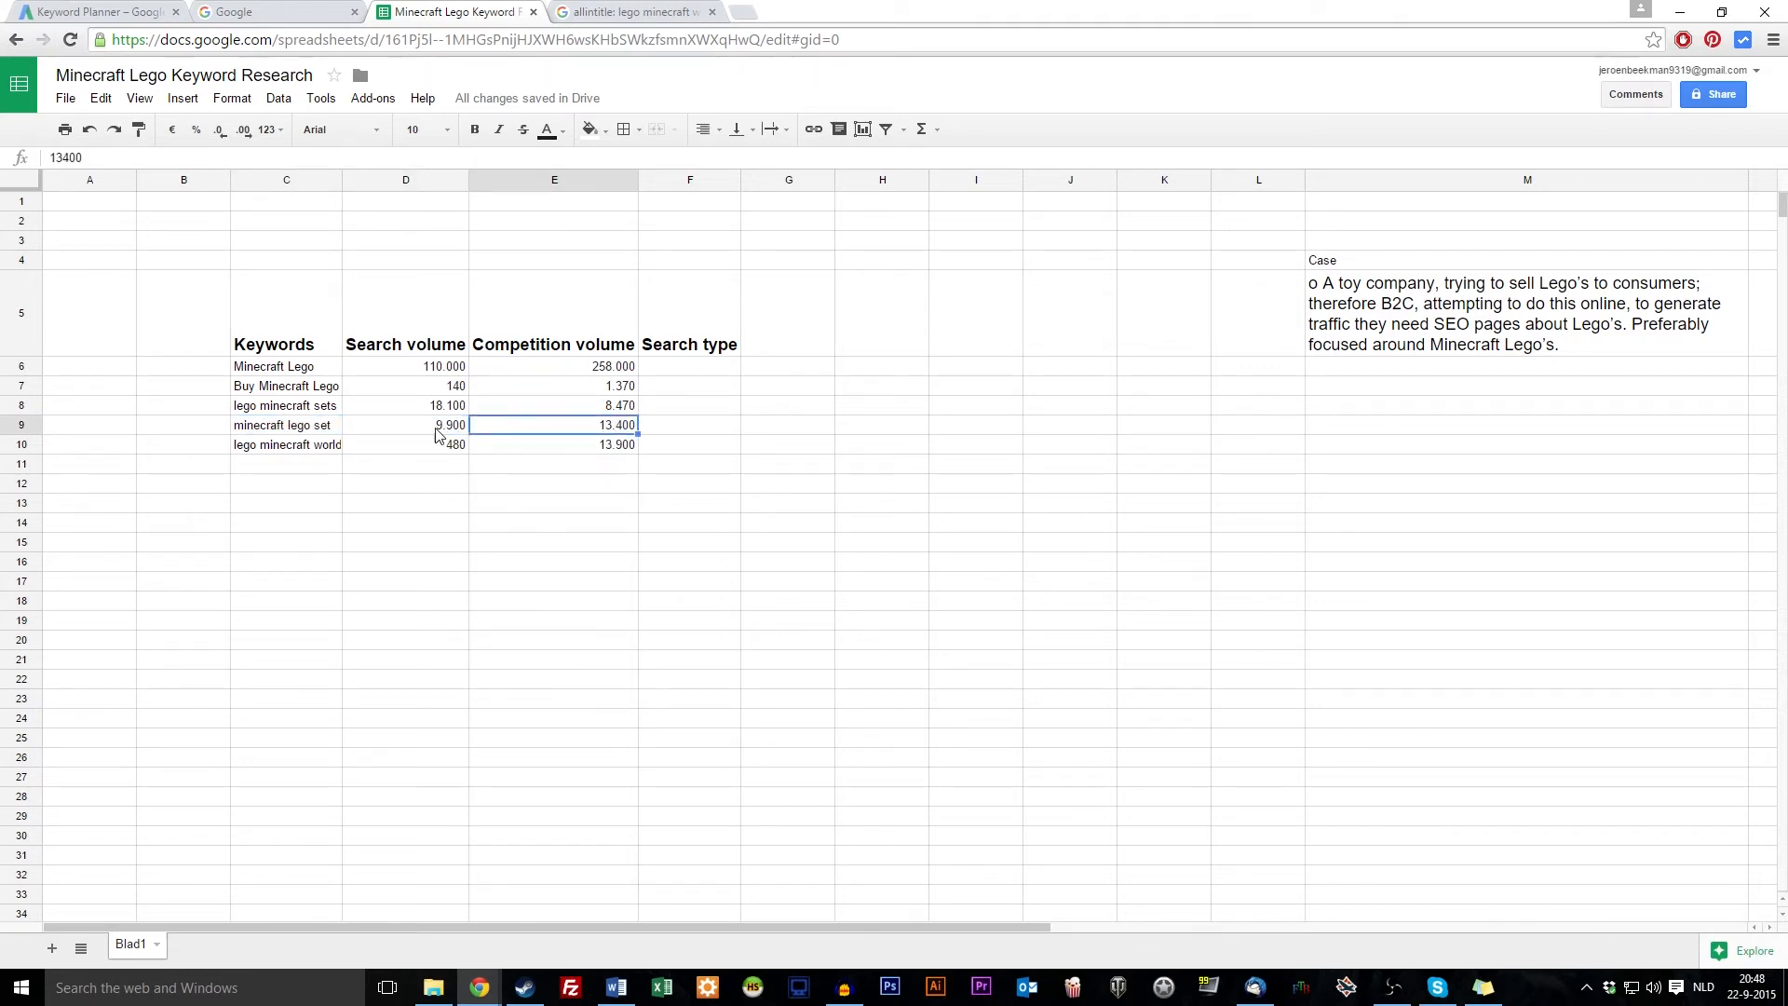
click(263, 431)
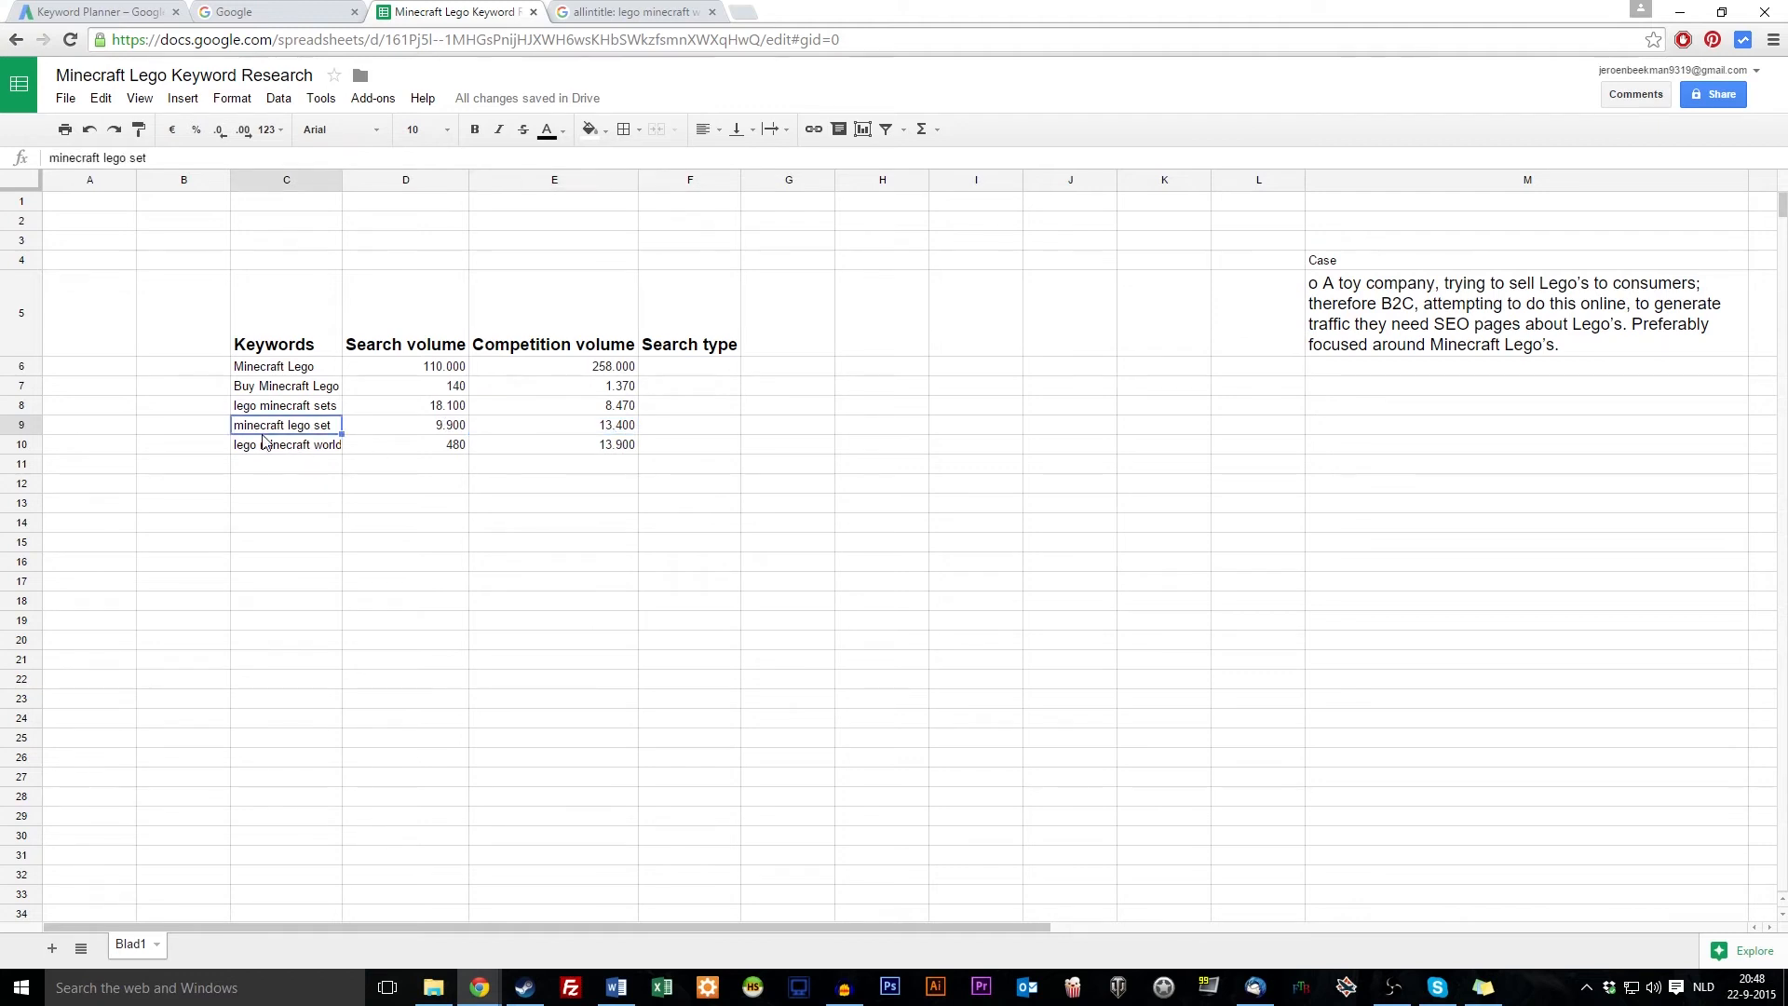
drag(426, 408, 568, 400)
drag(448, 371, 517, 372)
mouse_move(617, 424)
mouse_down()
mouse_move(299, 426)
mouse_move(622, 433)
mouse_up()
click(298, 426)
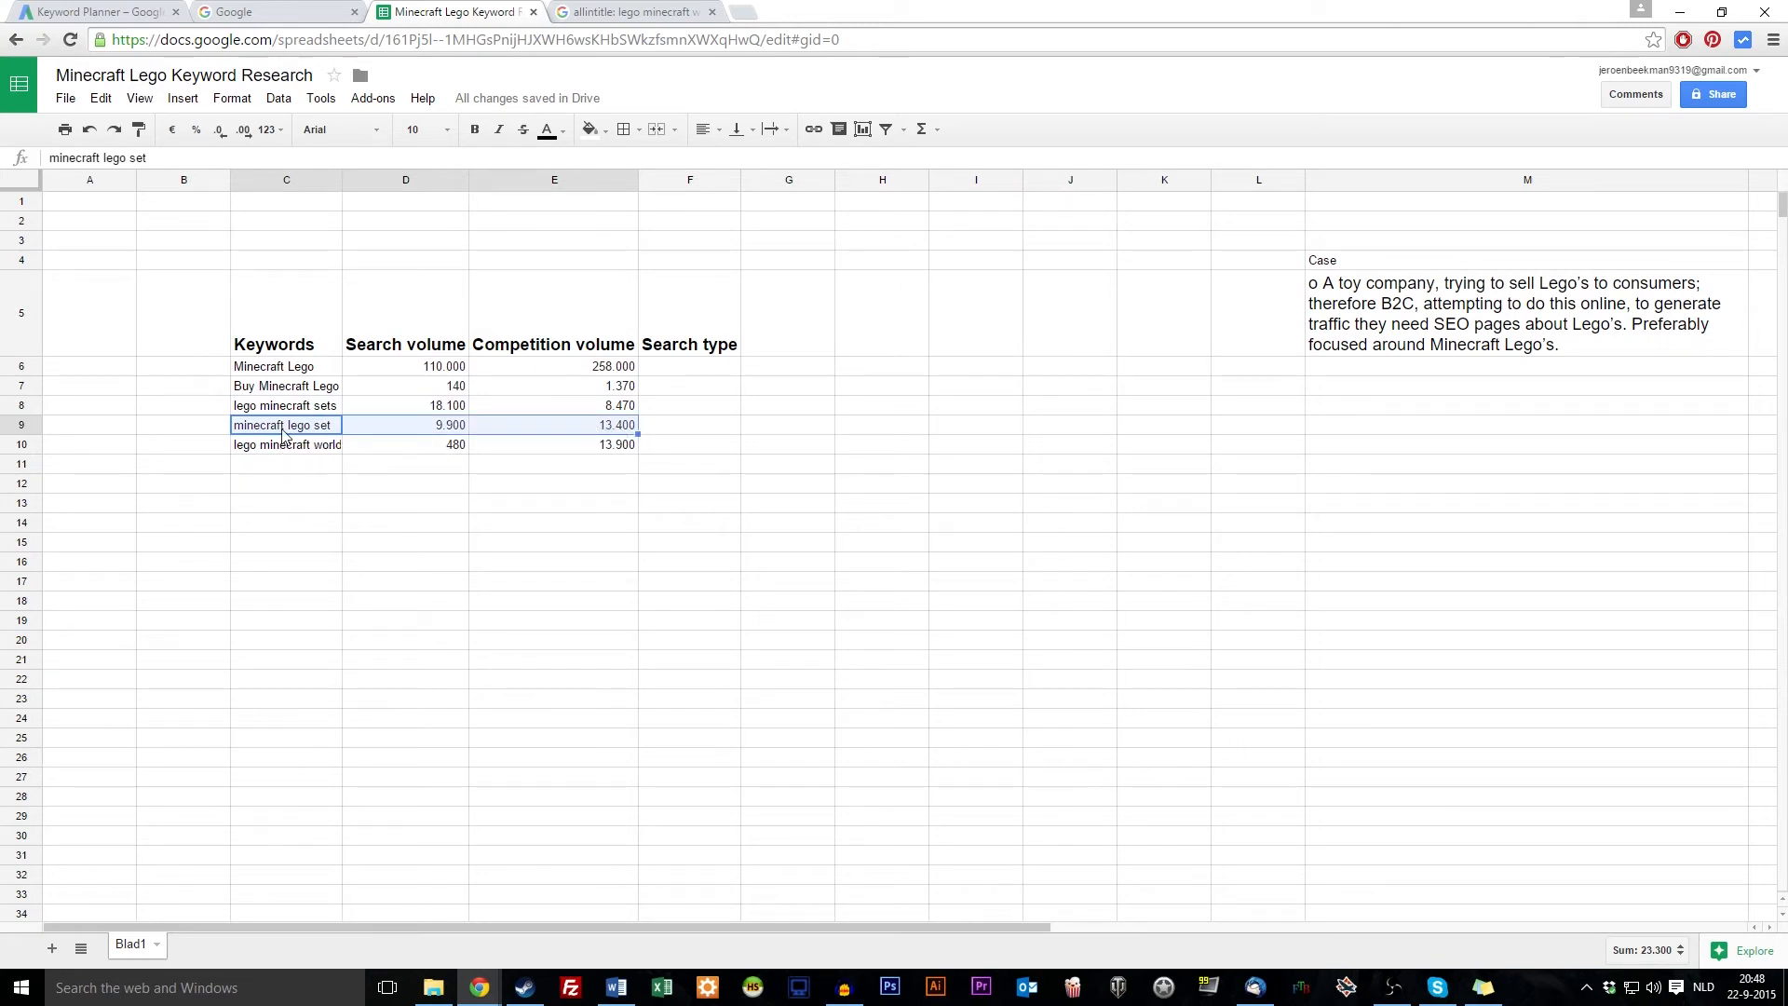
click(607, 522)
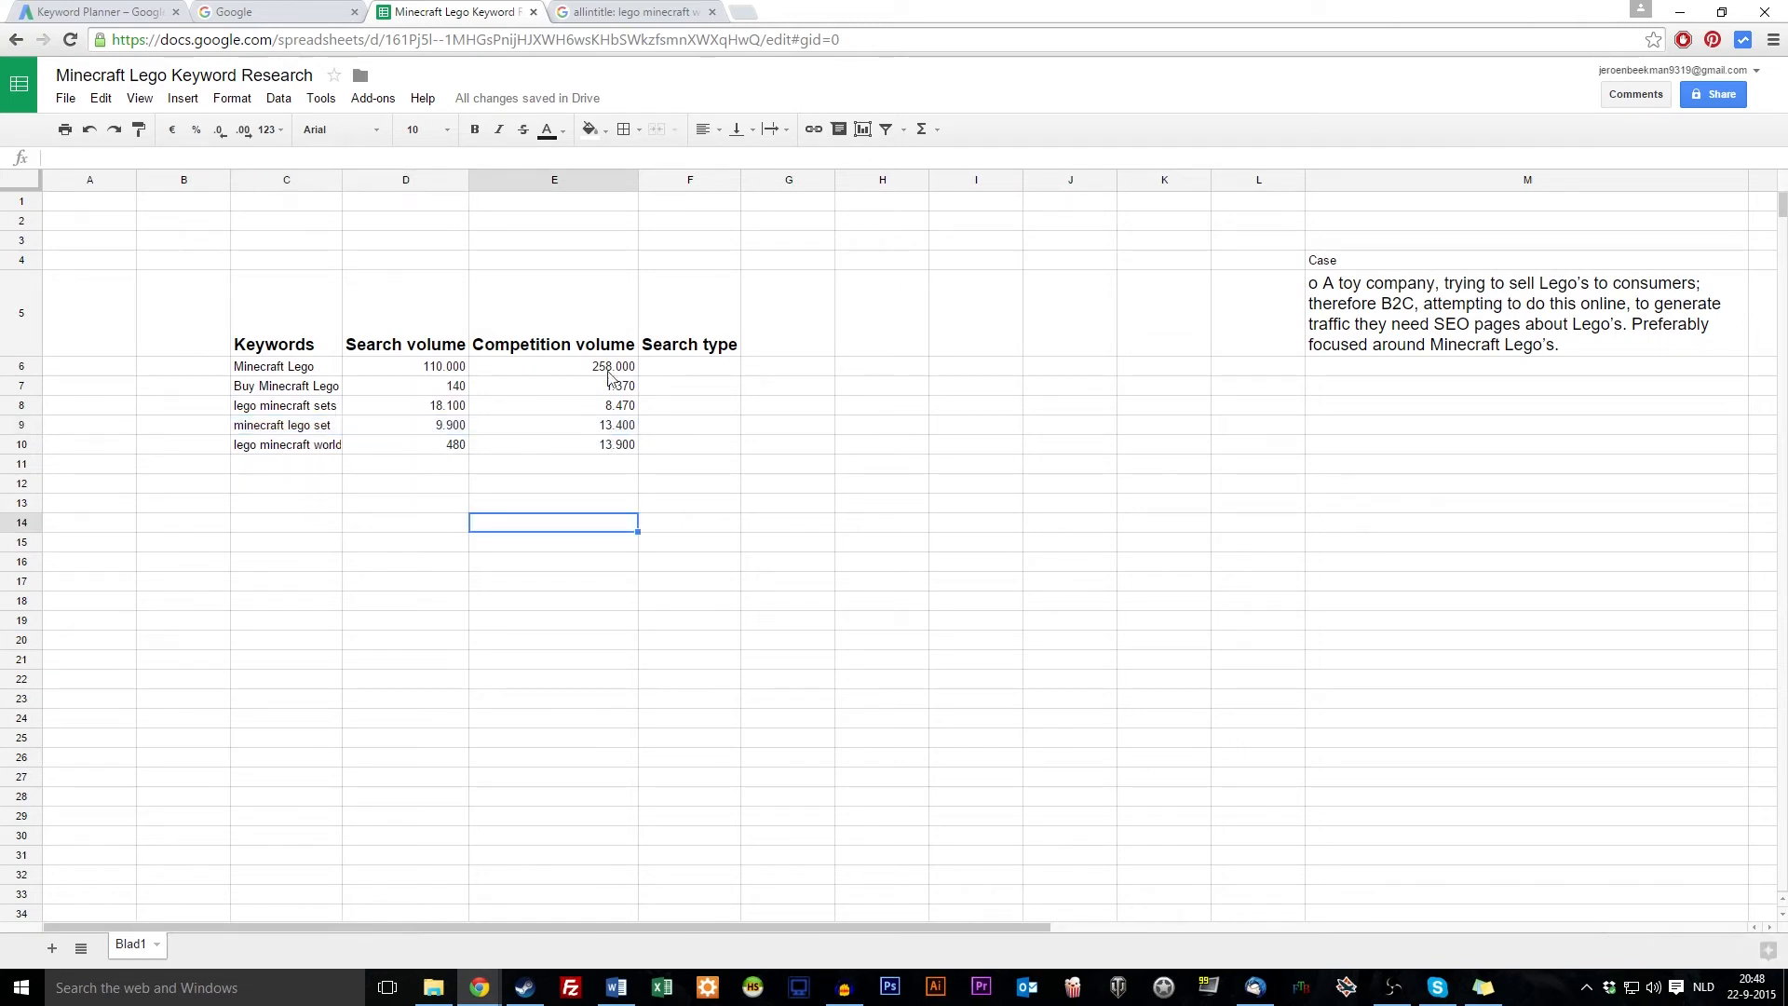
Copy the keyword 'minecraft lego set' from C9
click(270, 372)
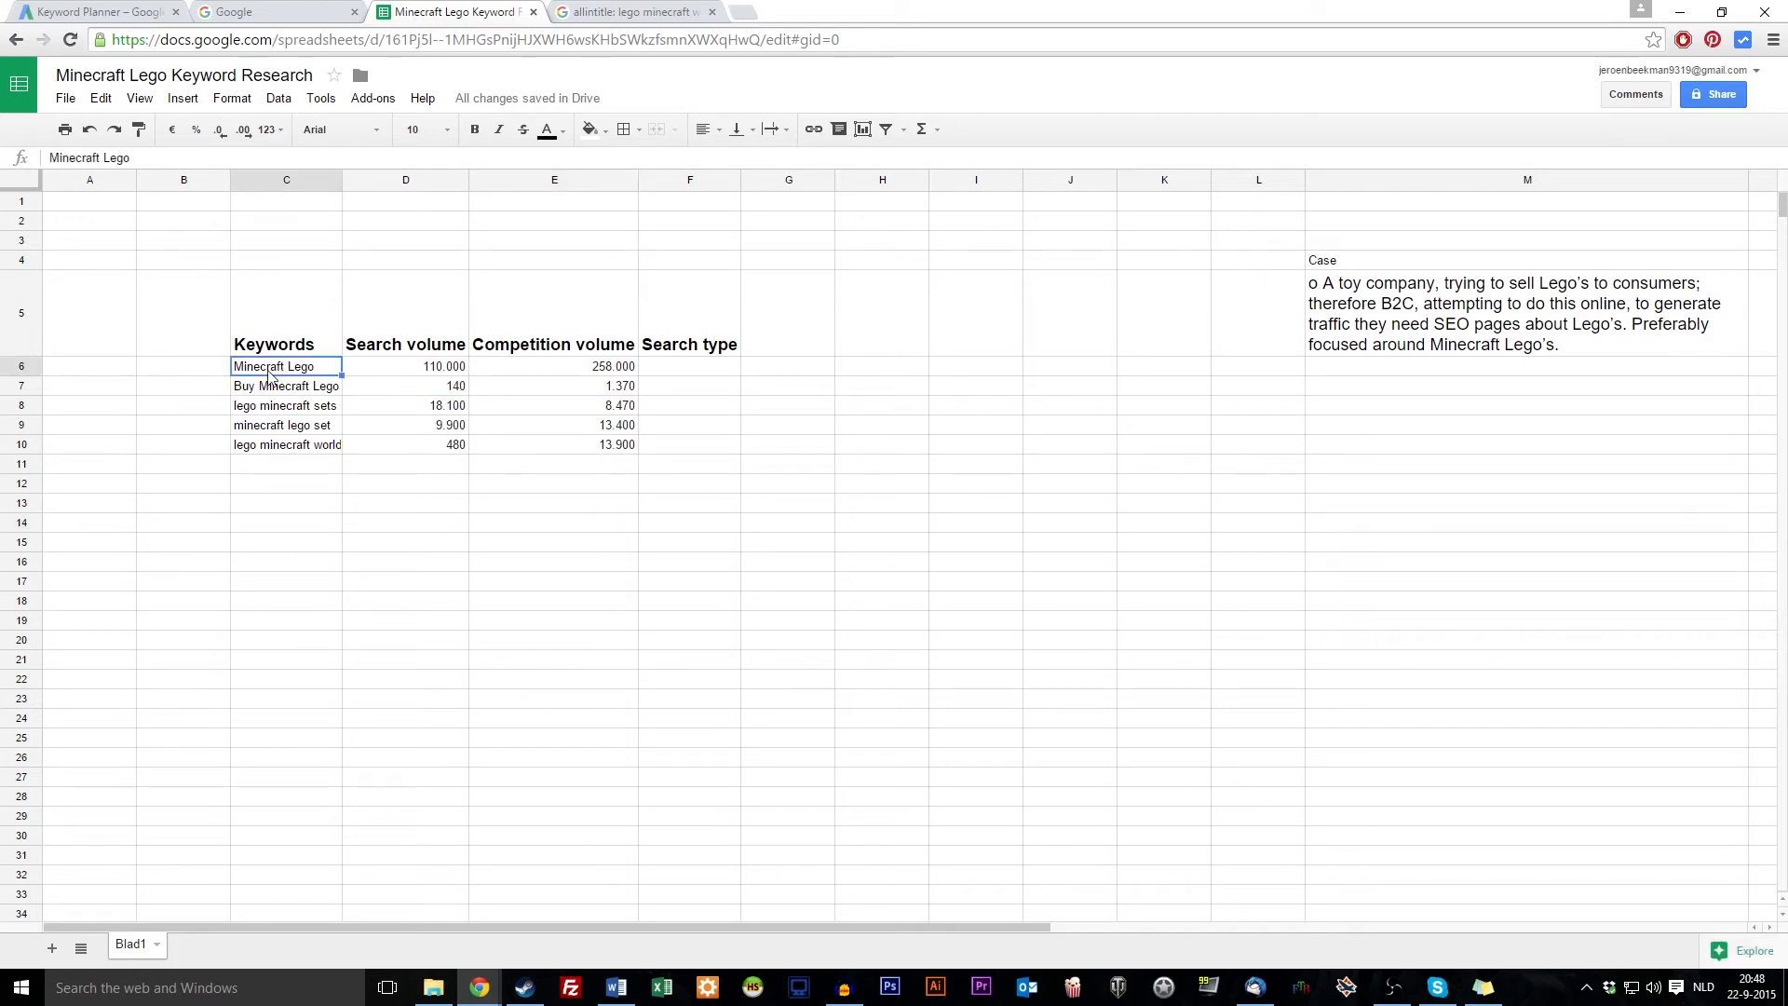
click(287, 429)
key(ctrl+c)
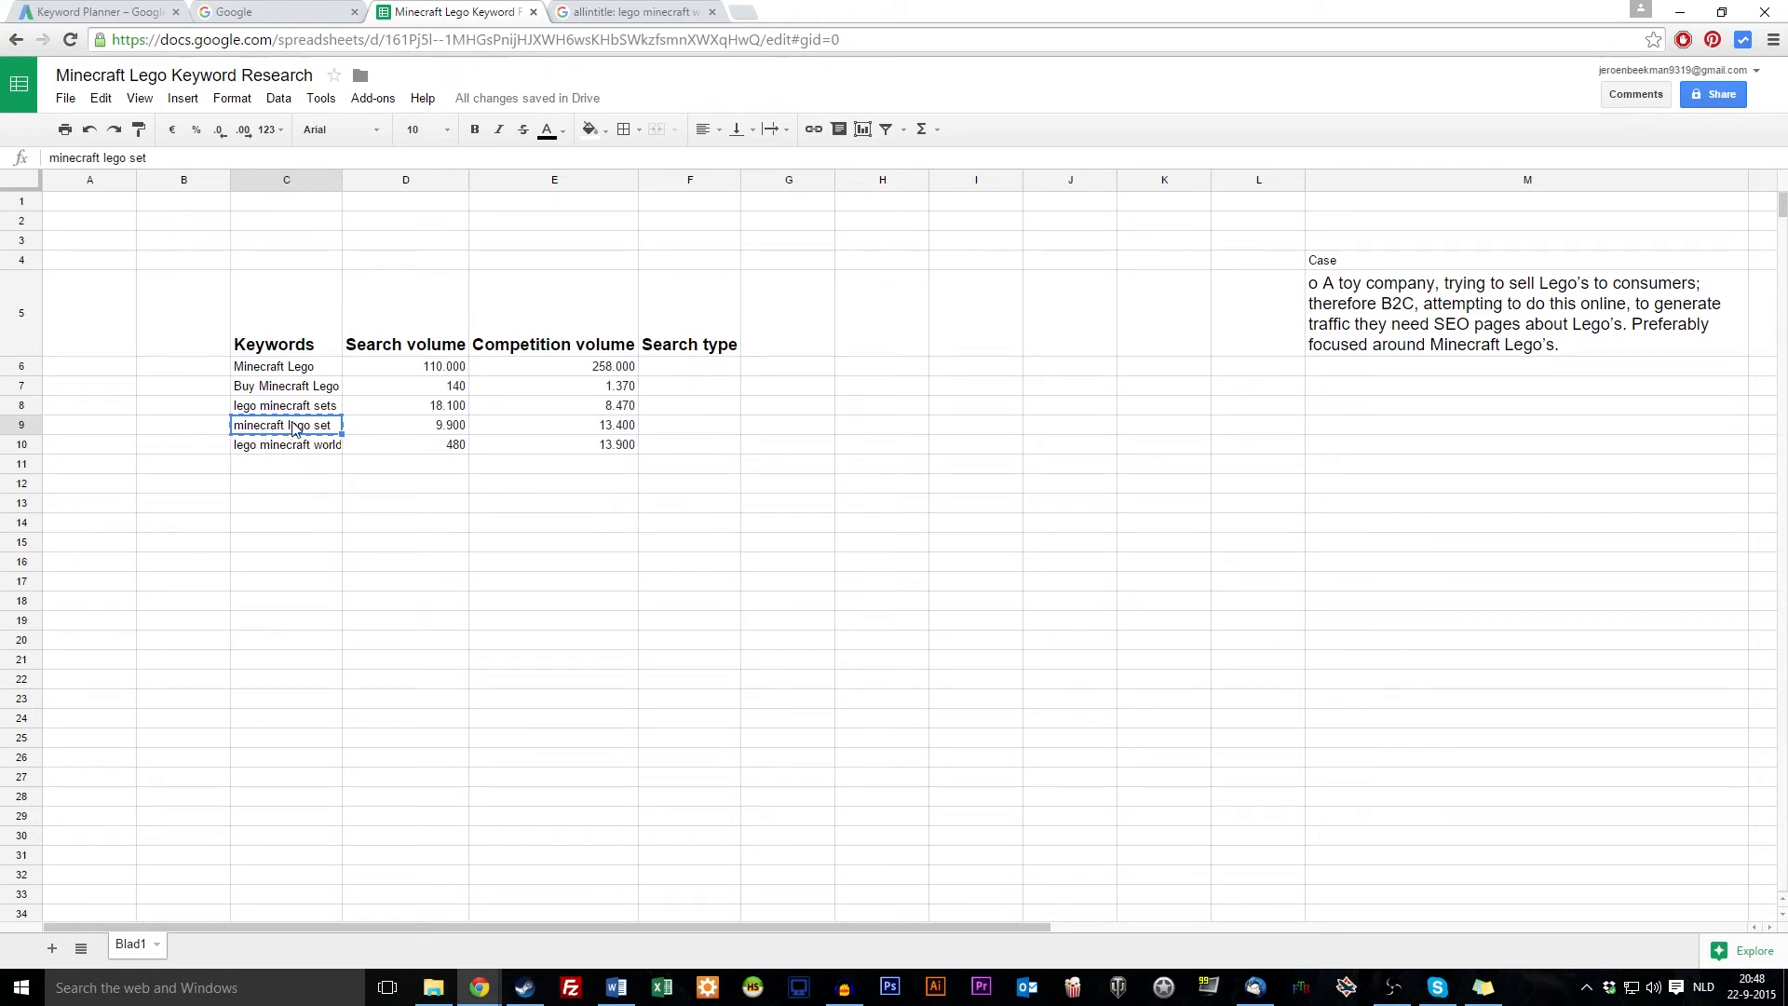
click(318, 480)
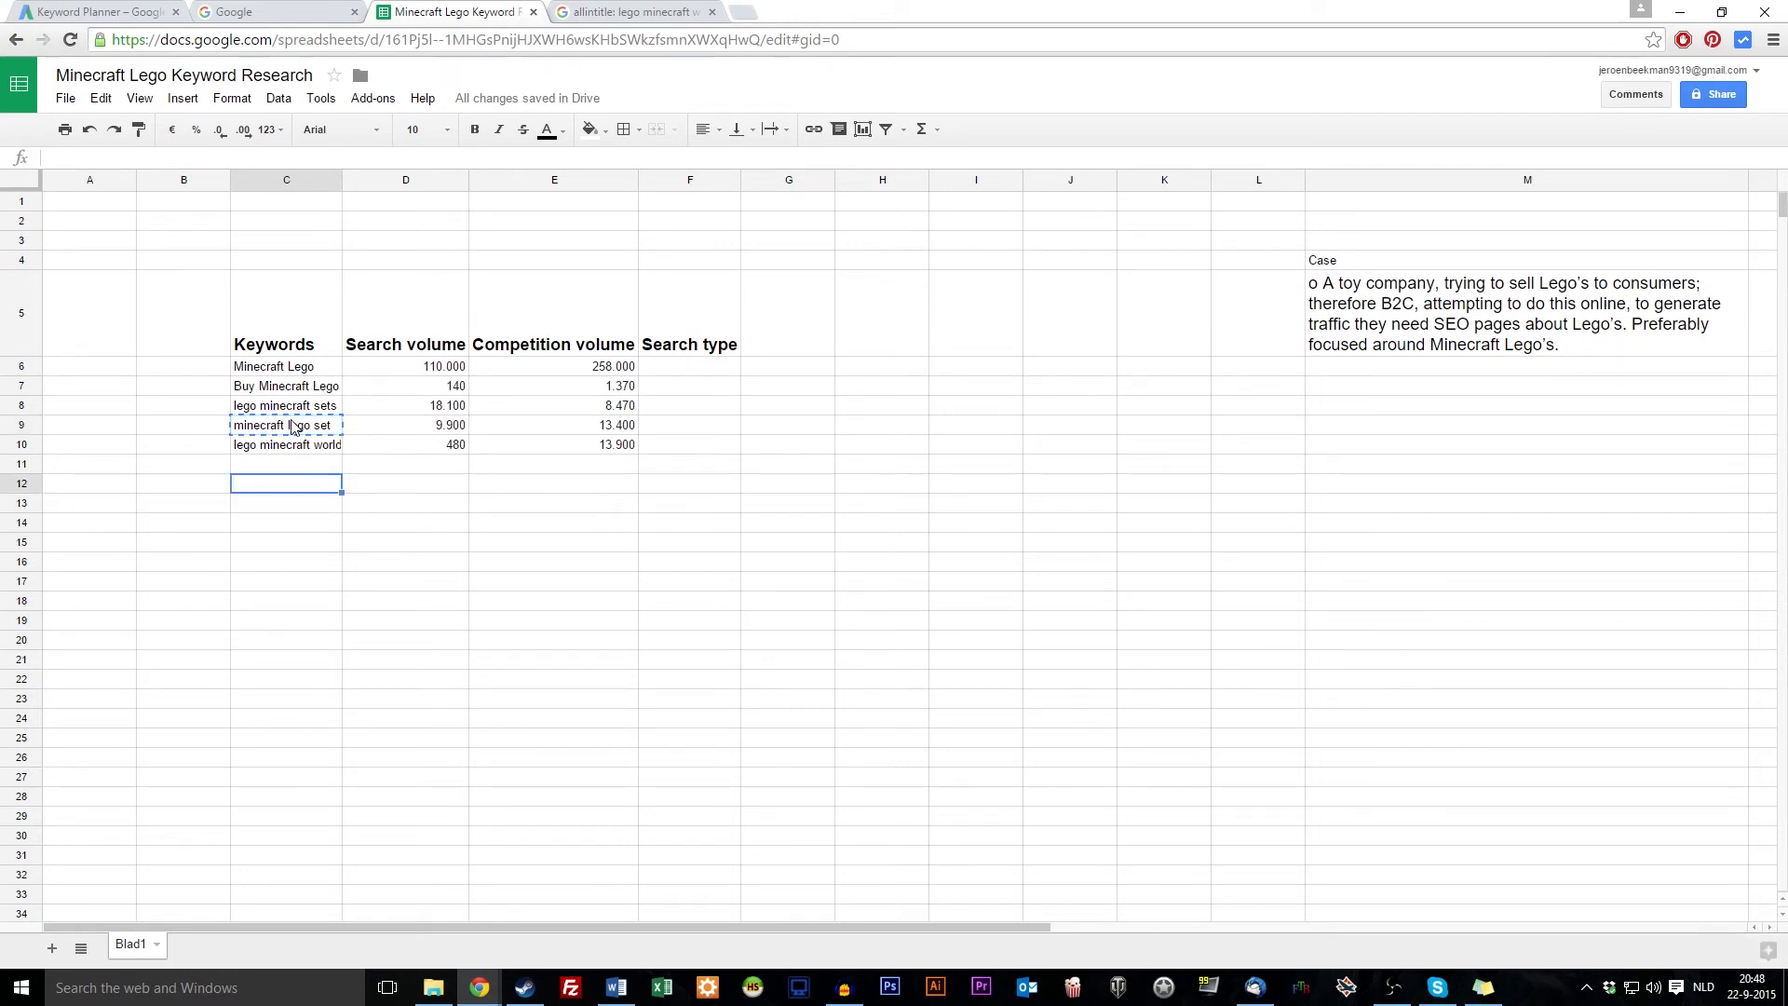
click(316, 433)
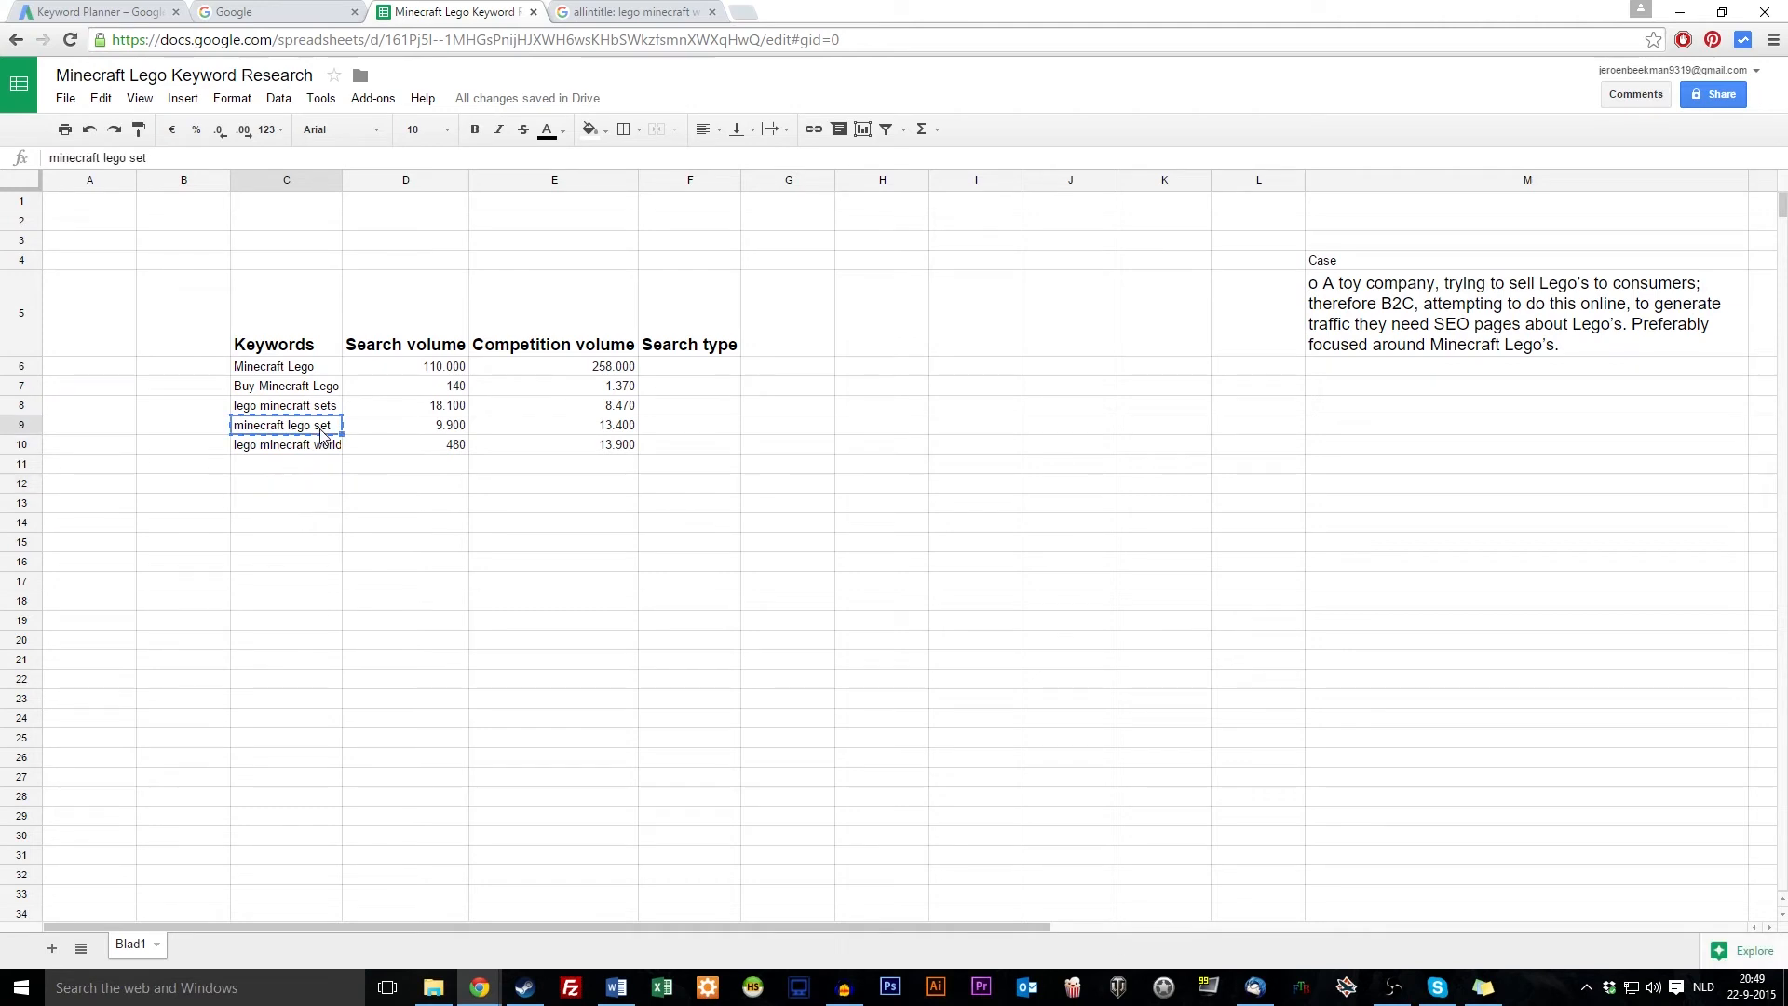
Paste the copied keyword into the allintitle query and run it, passing Google's verification check
click(318, 412)
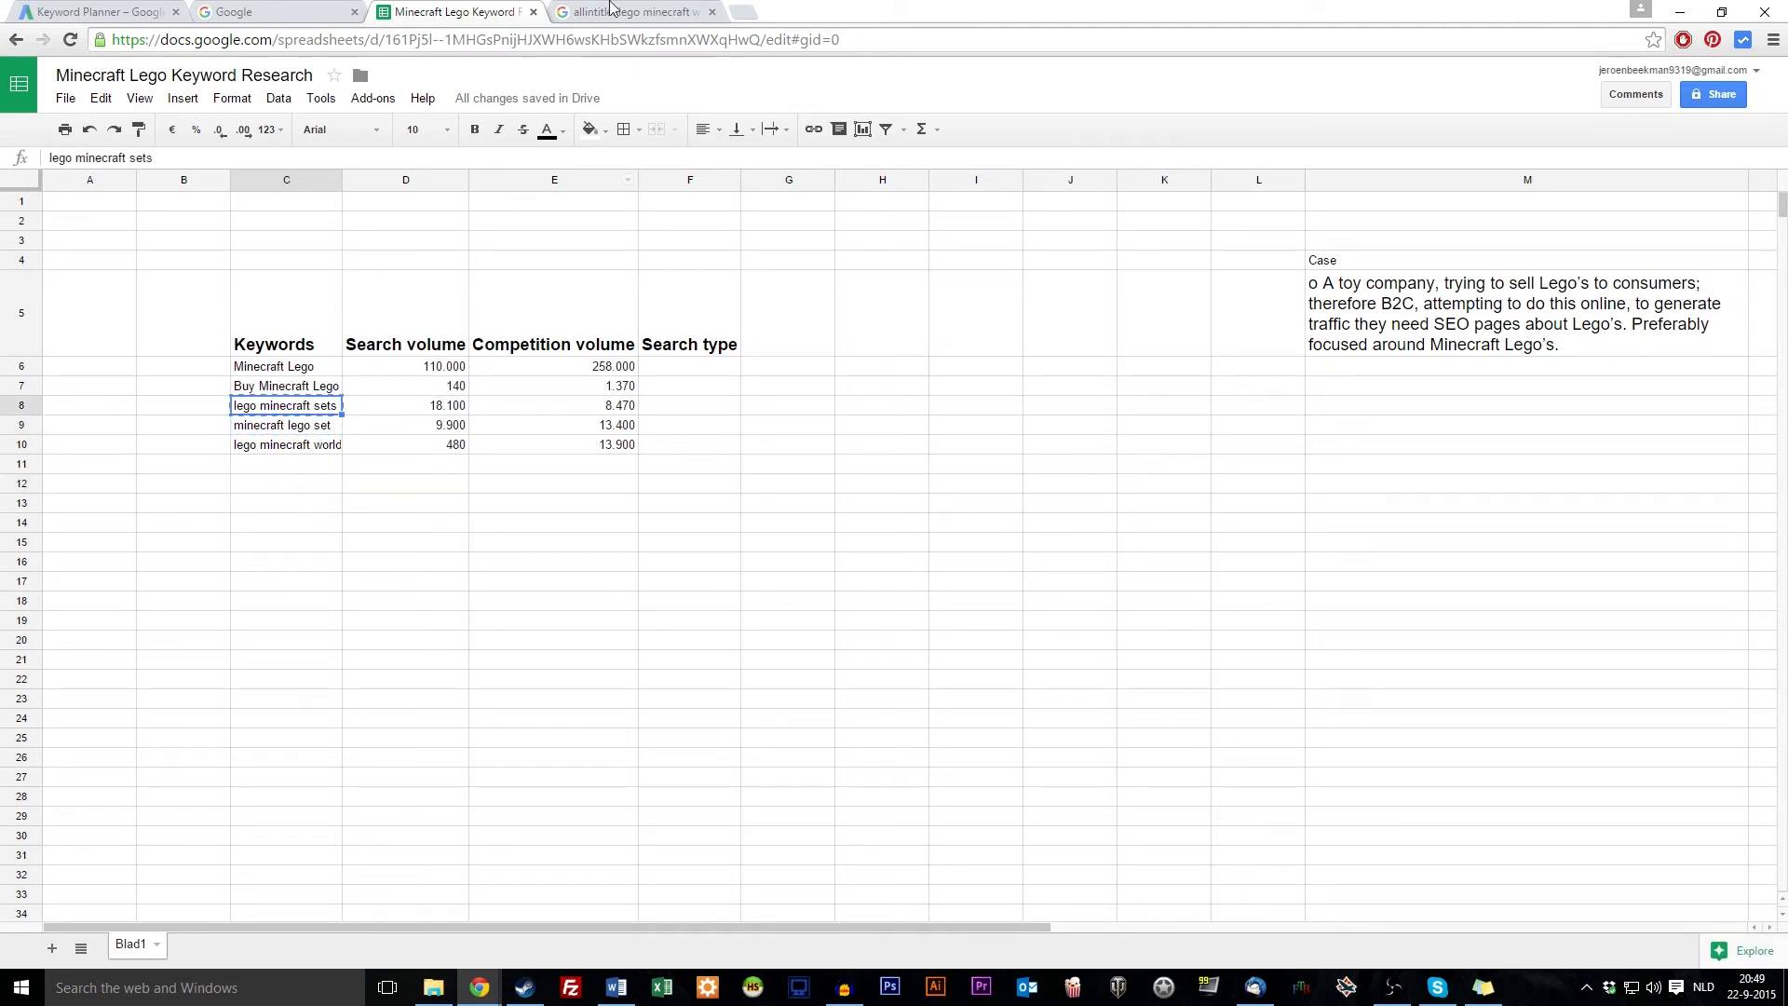
click(602, 9)
drag(185, 82, 347, 82)
key(BackSpace)
key(ctrl+v)
key(Return)
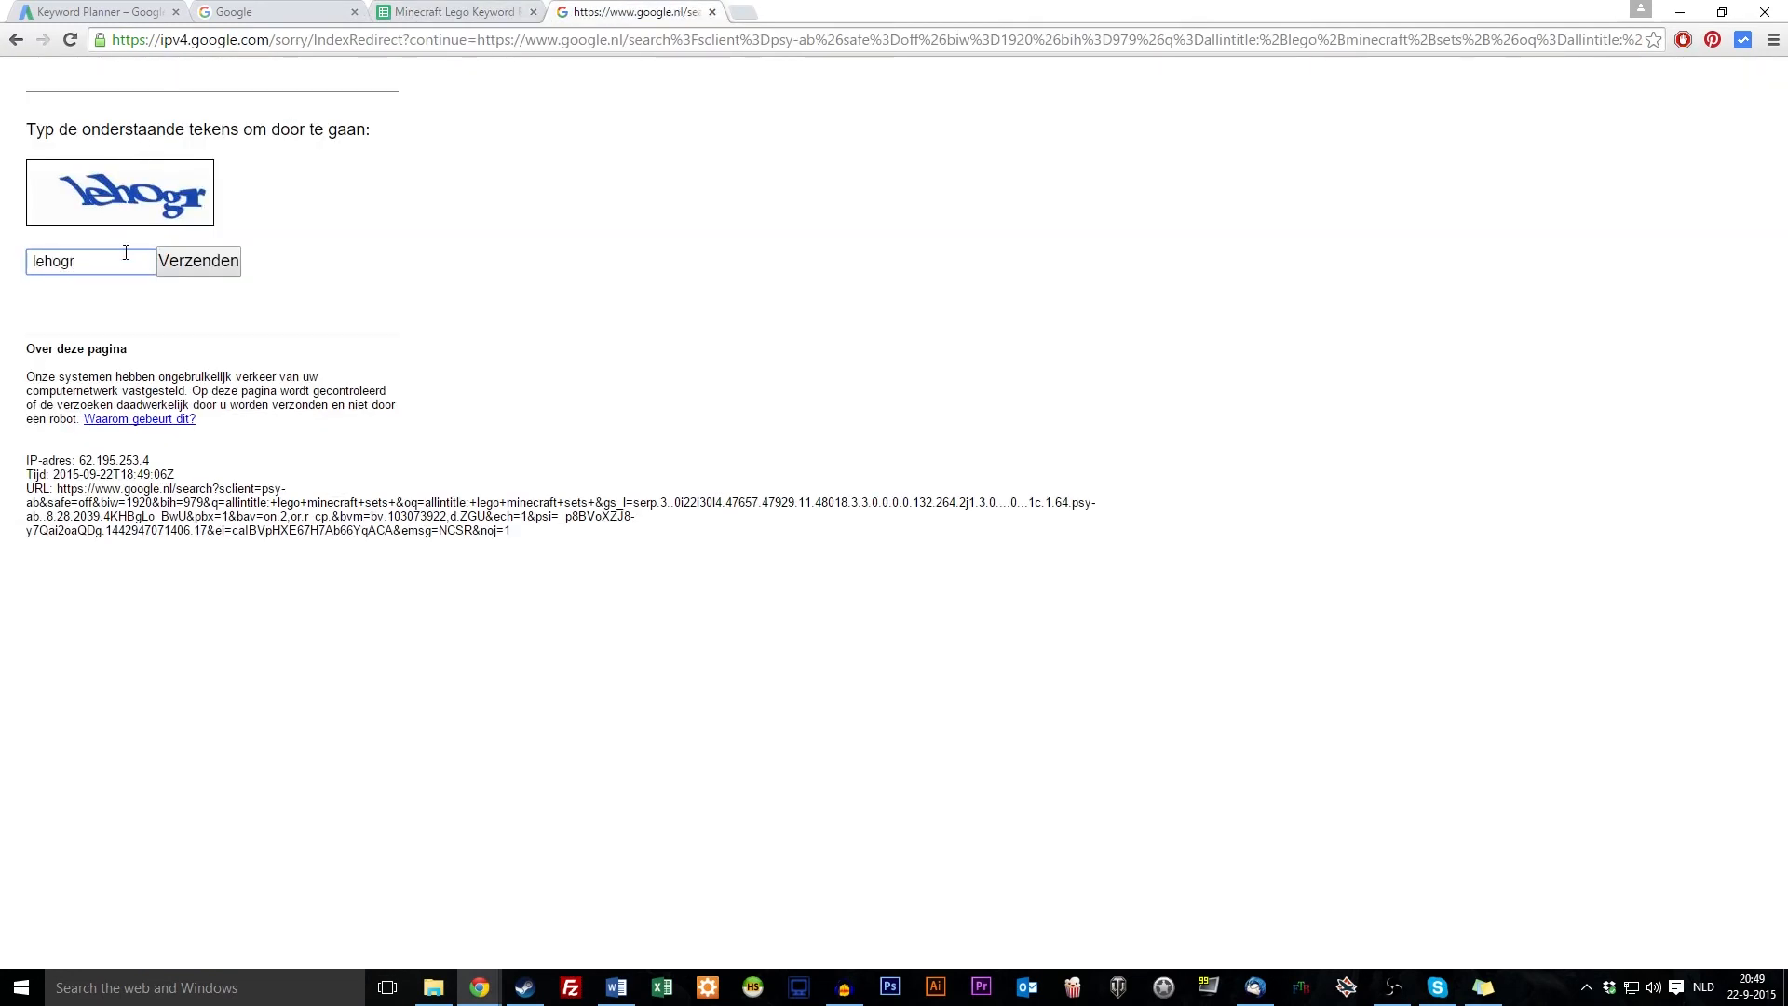
key(Return)
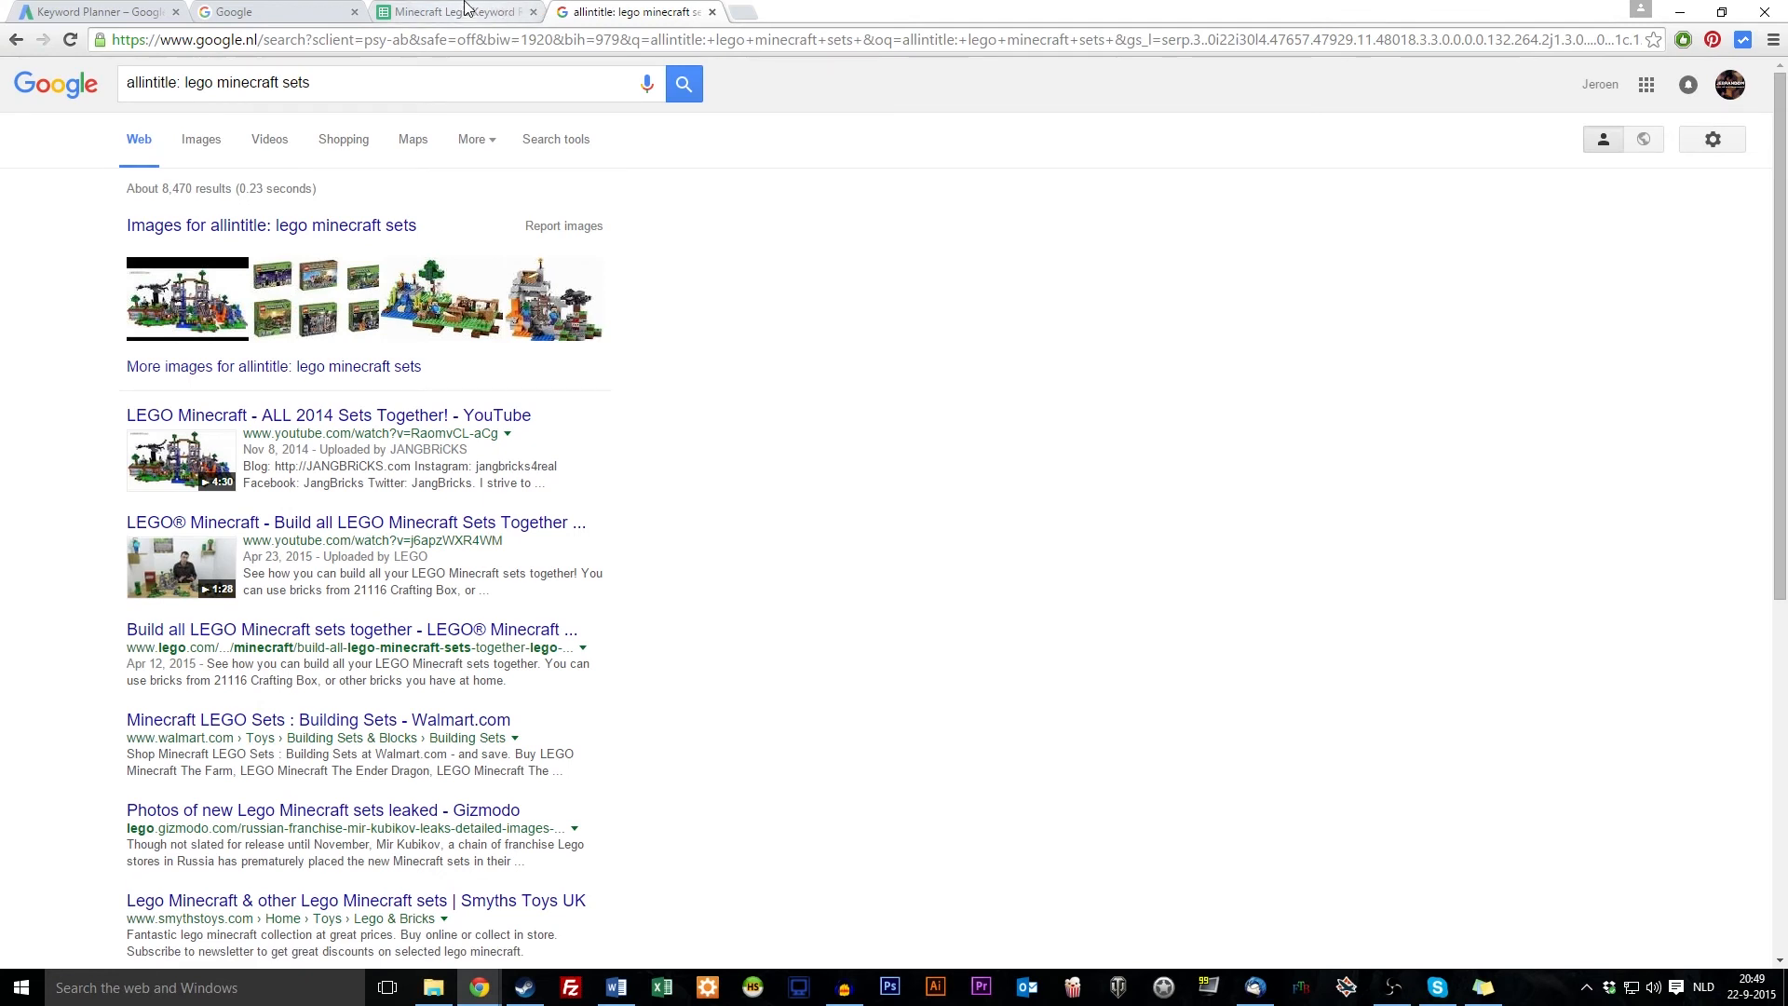
click(465, 9)
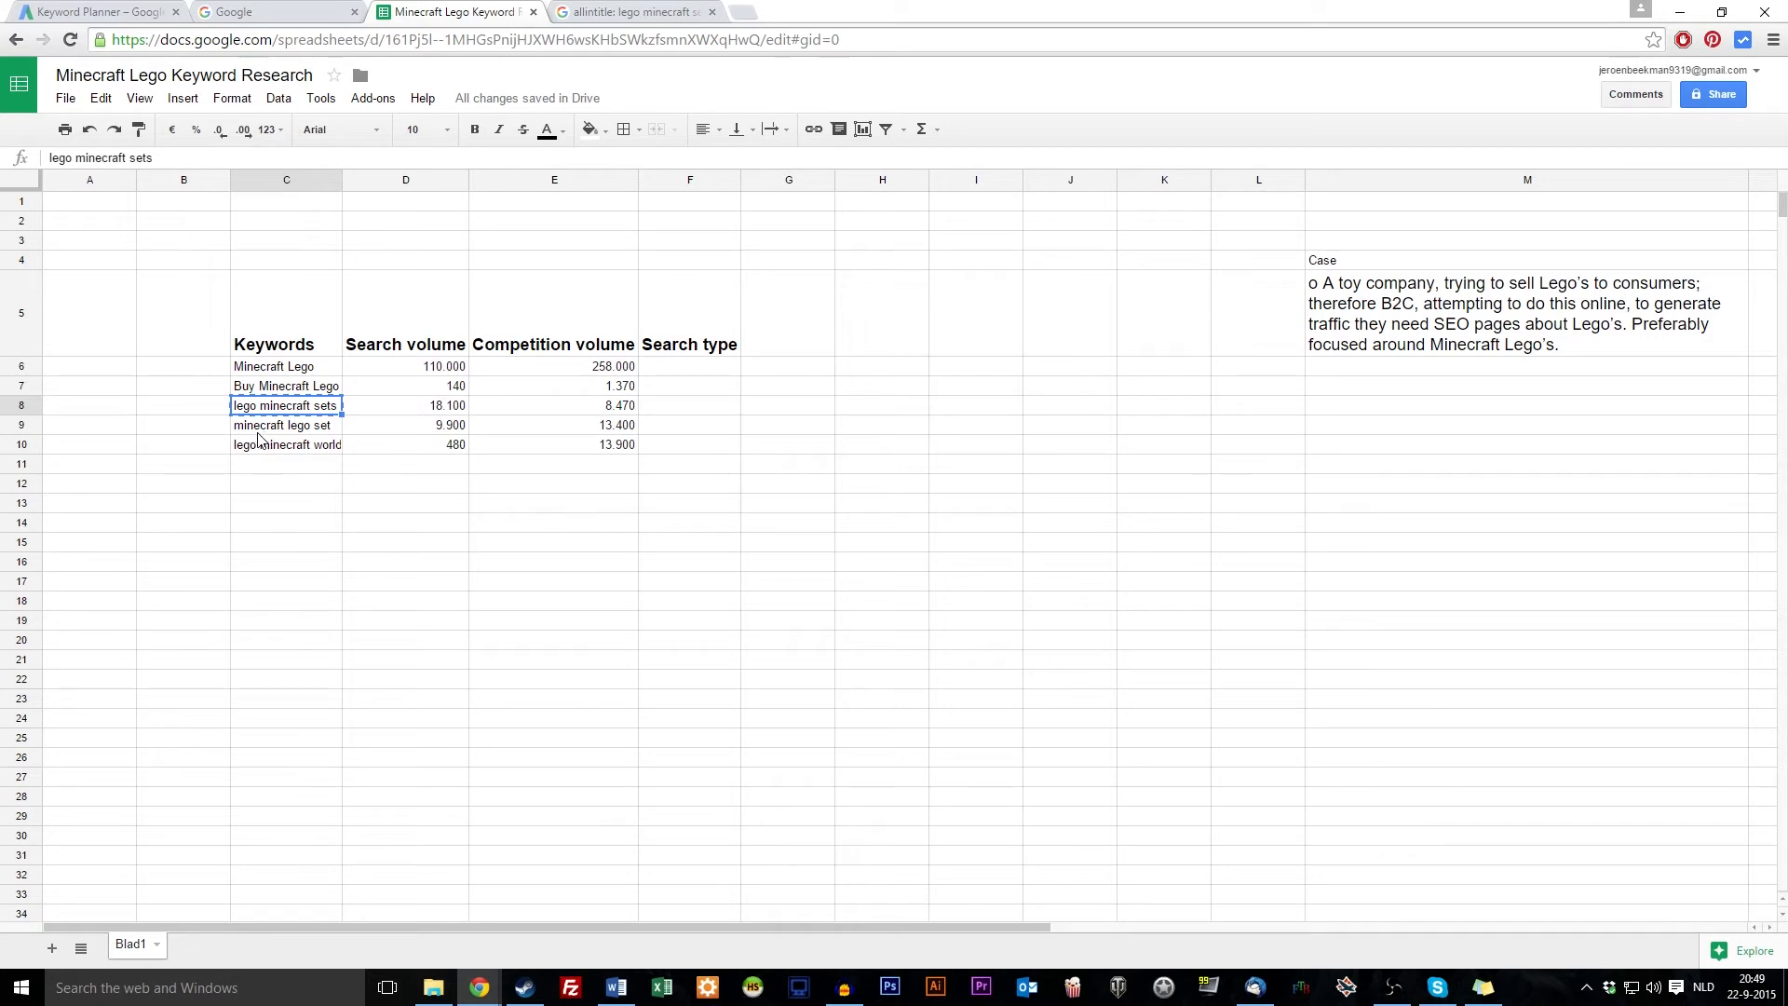
Copy 'minecraft lego set' and rerun the allintitle search, returning about 8,480 results
click(333, 430)
key(ctrl+c)
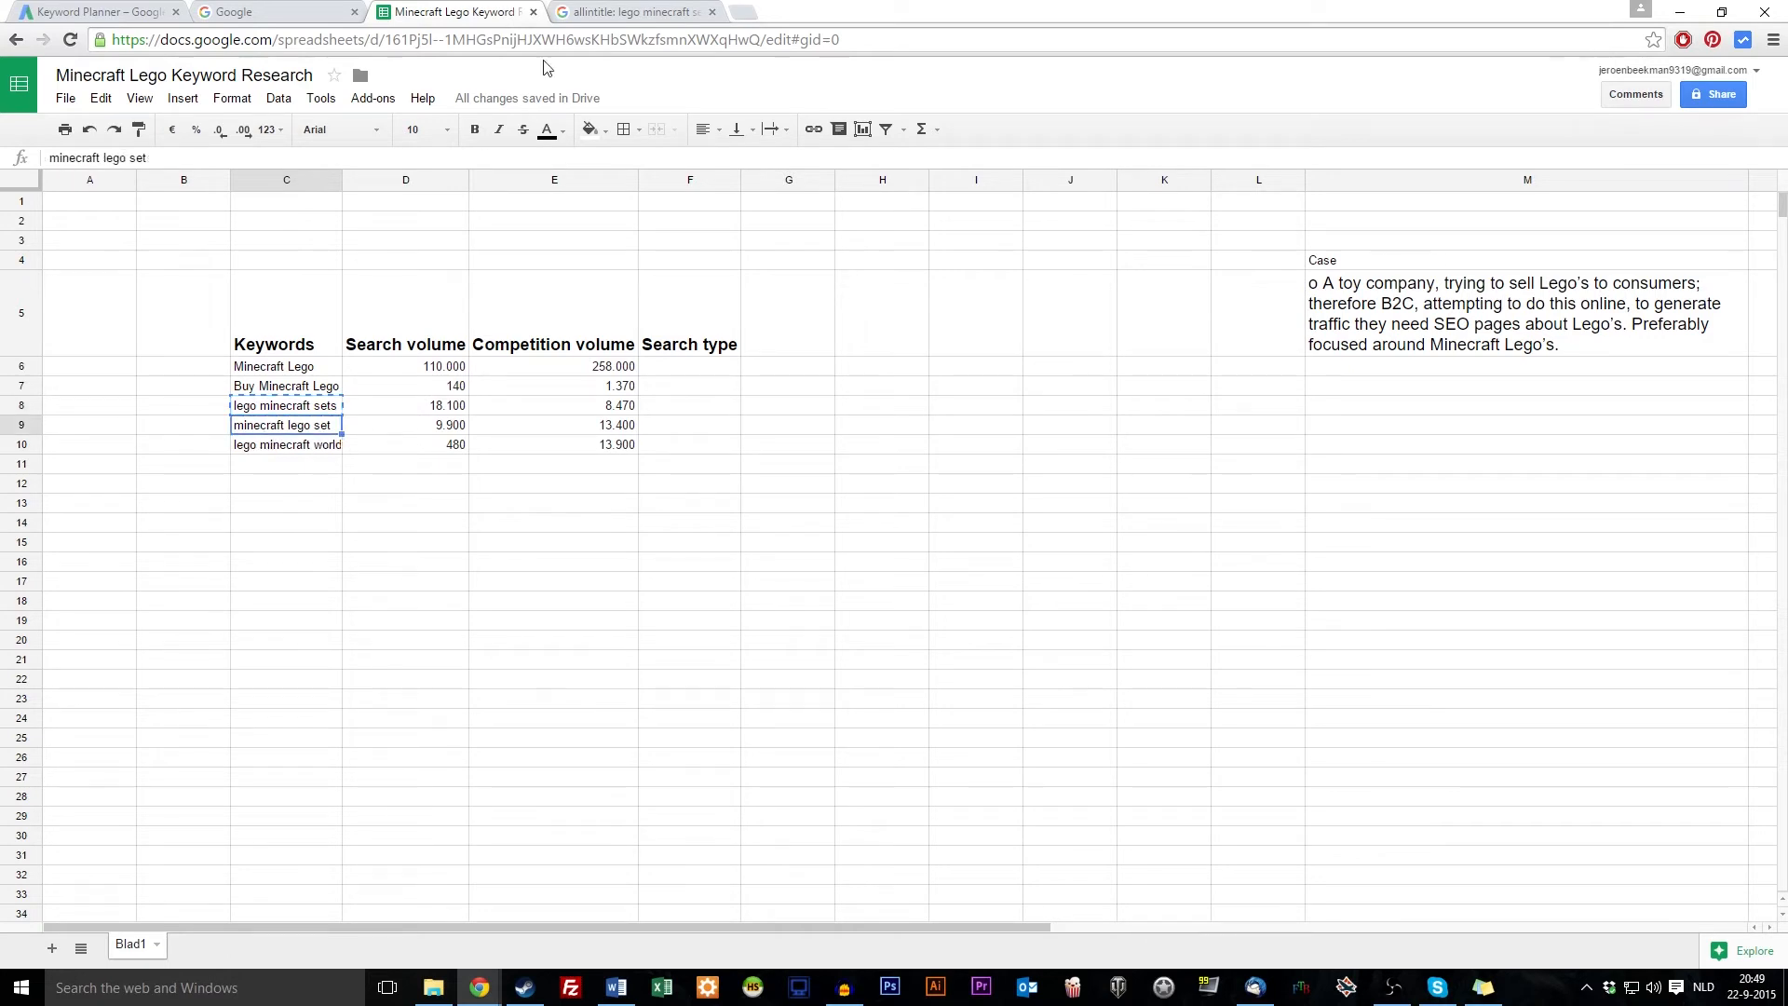
click(619, 9)
drag(184, 83, 1013, 145)
key(ctrl+v)
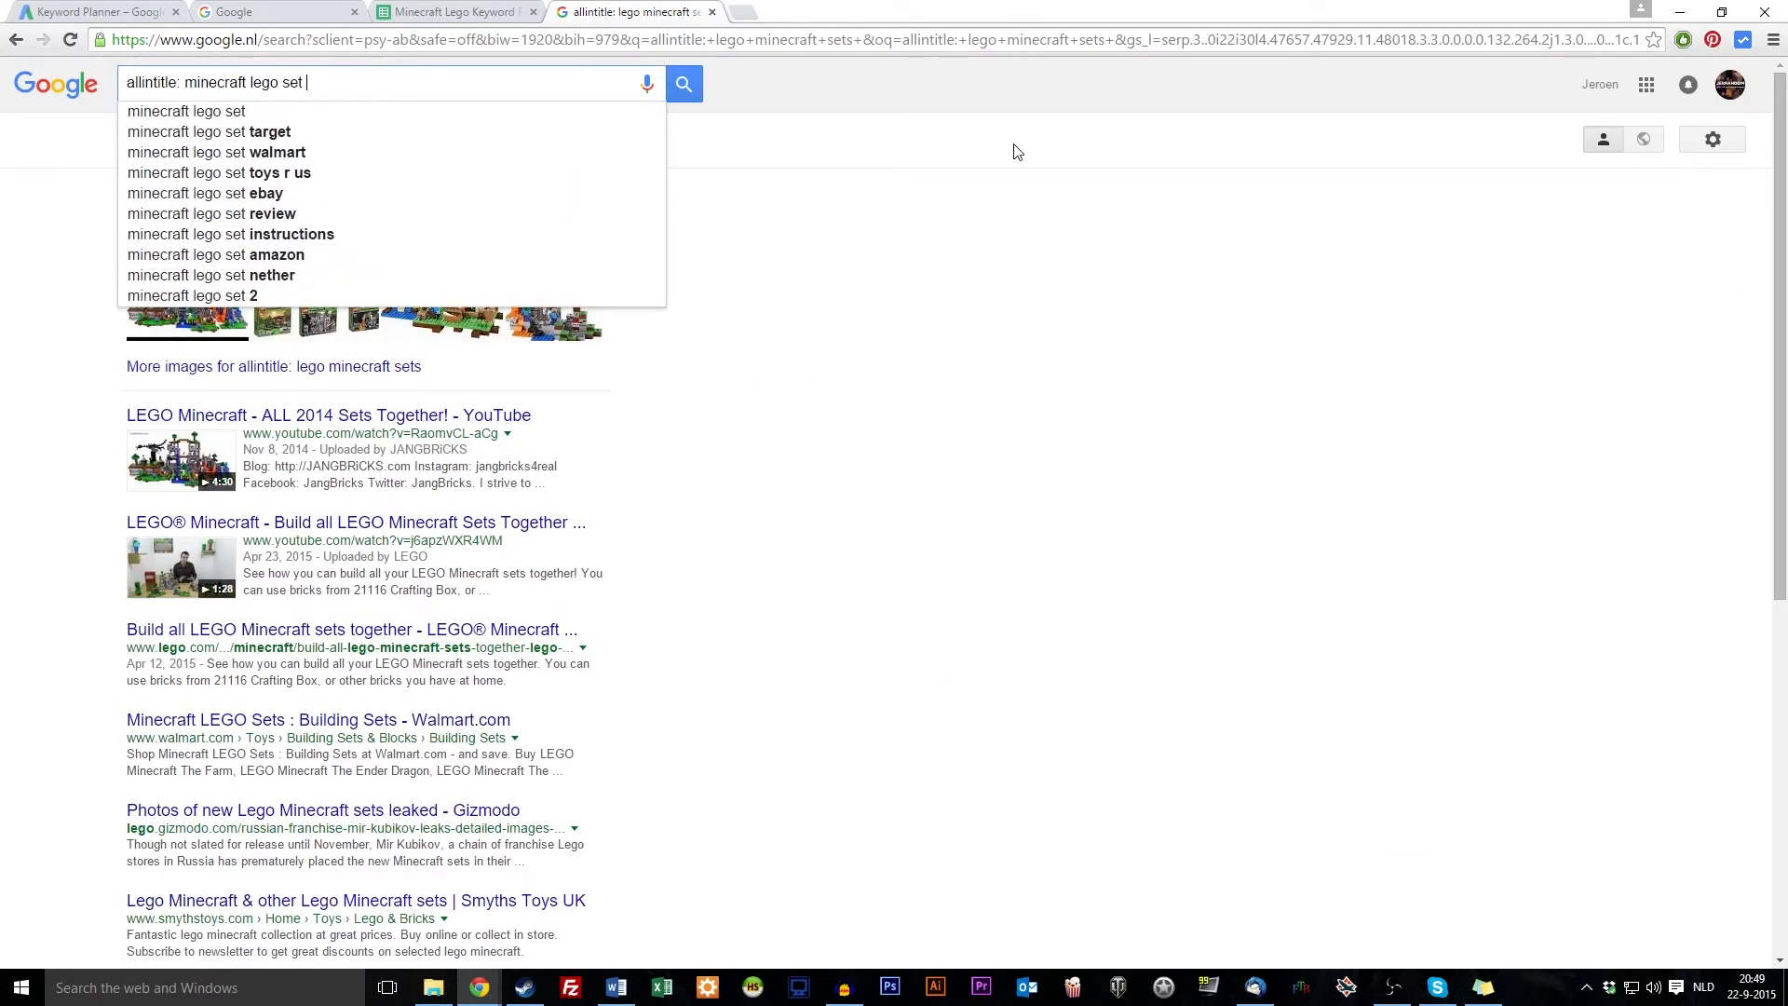
key(Return)
key(ctrl+shift+Tab)
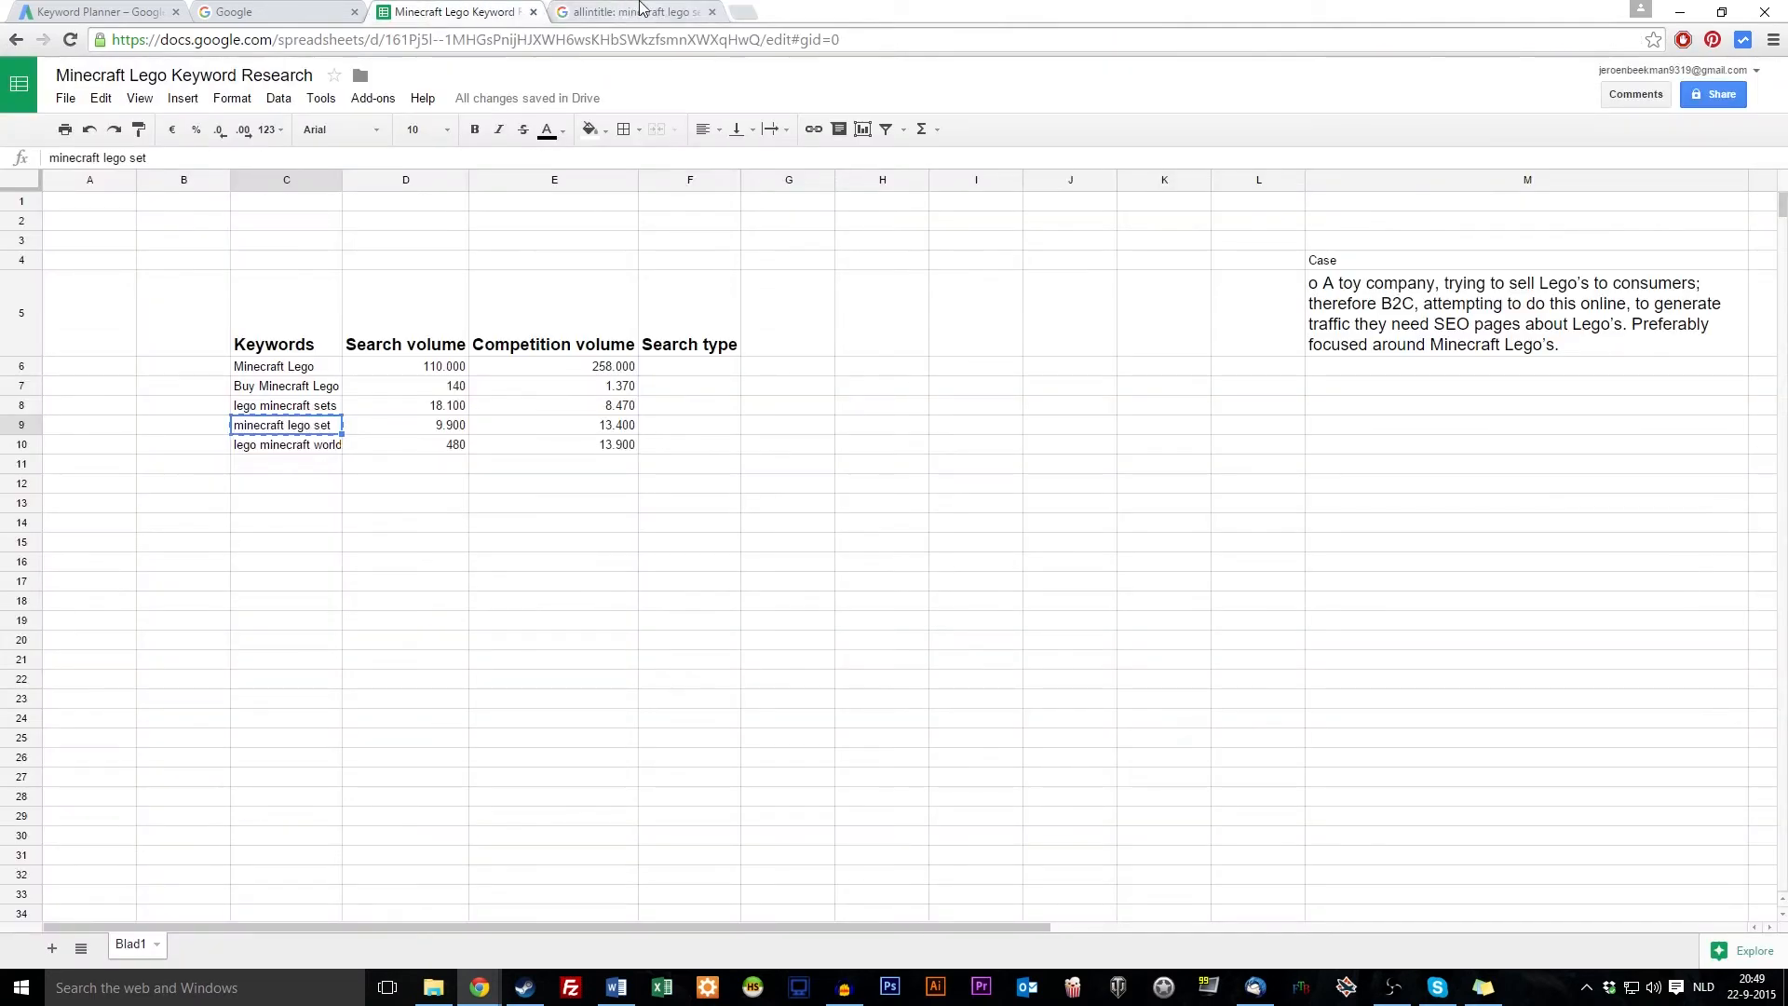
click(667, 9)
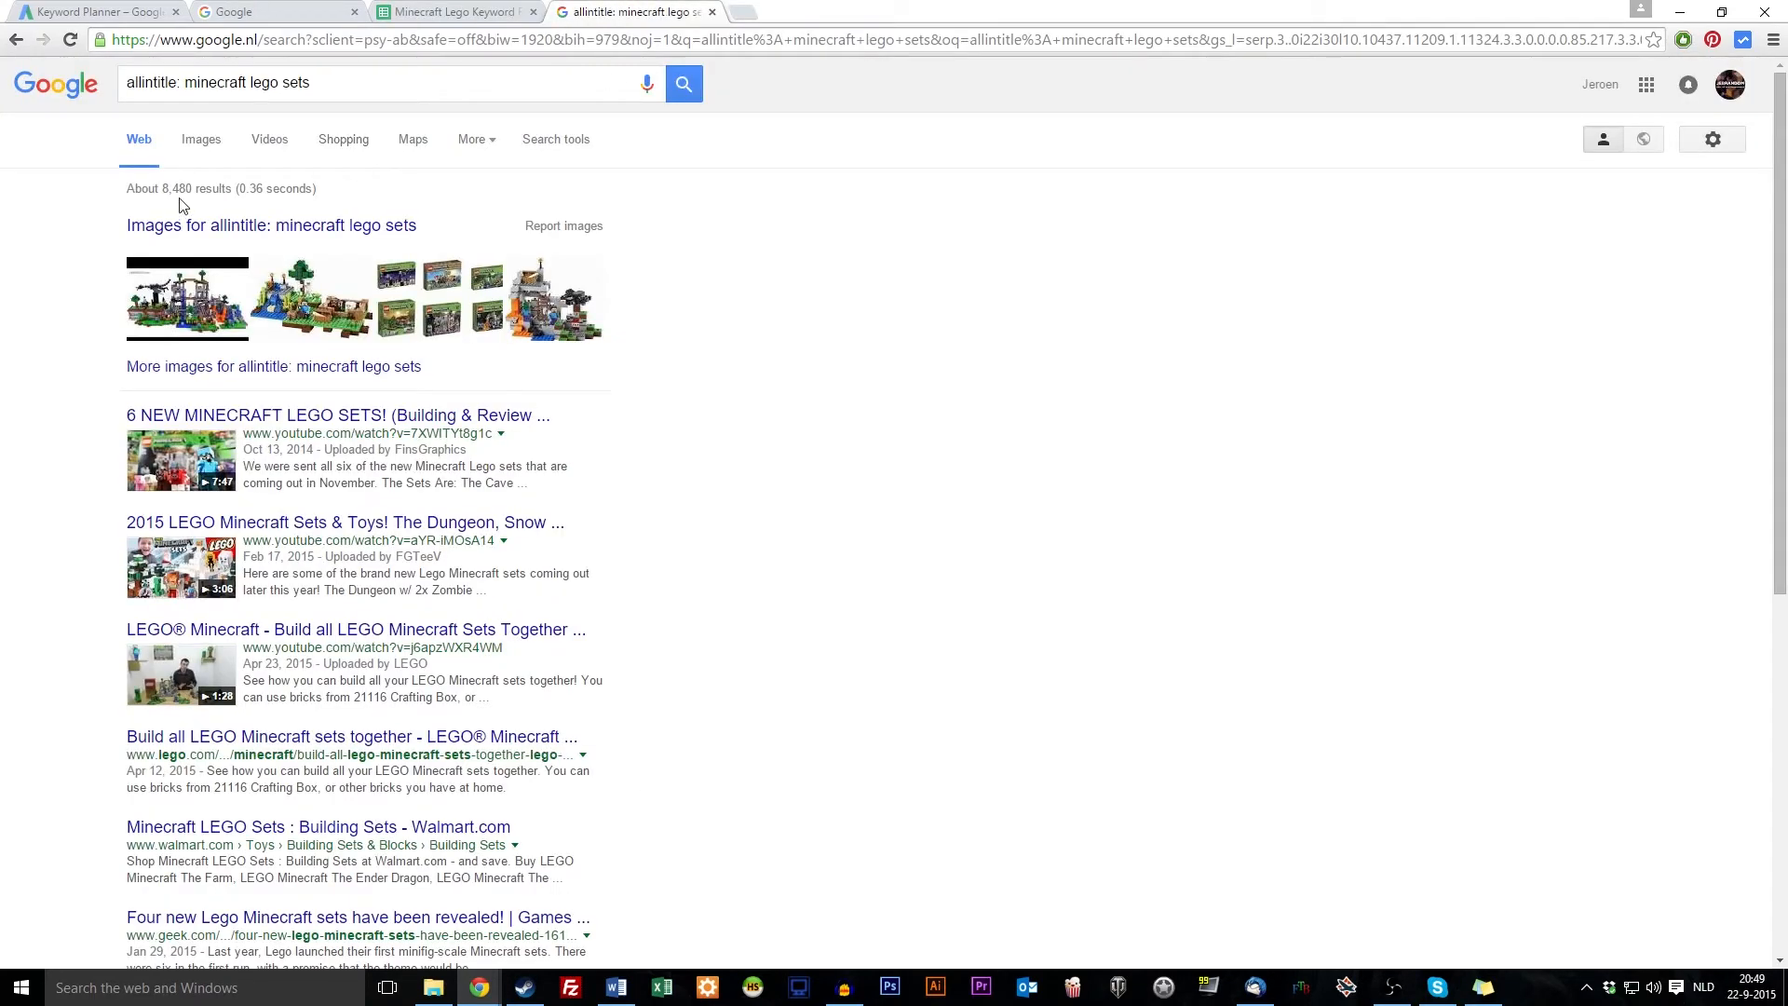
Check the sheet's competition volume for minecraft lego set, then review the allintitle results
click(501, 9)
click(622, 428)
click(688, 11)
scroll(190, 233, down, 3)
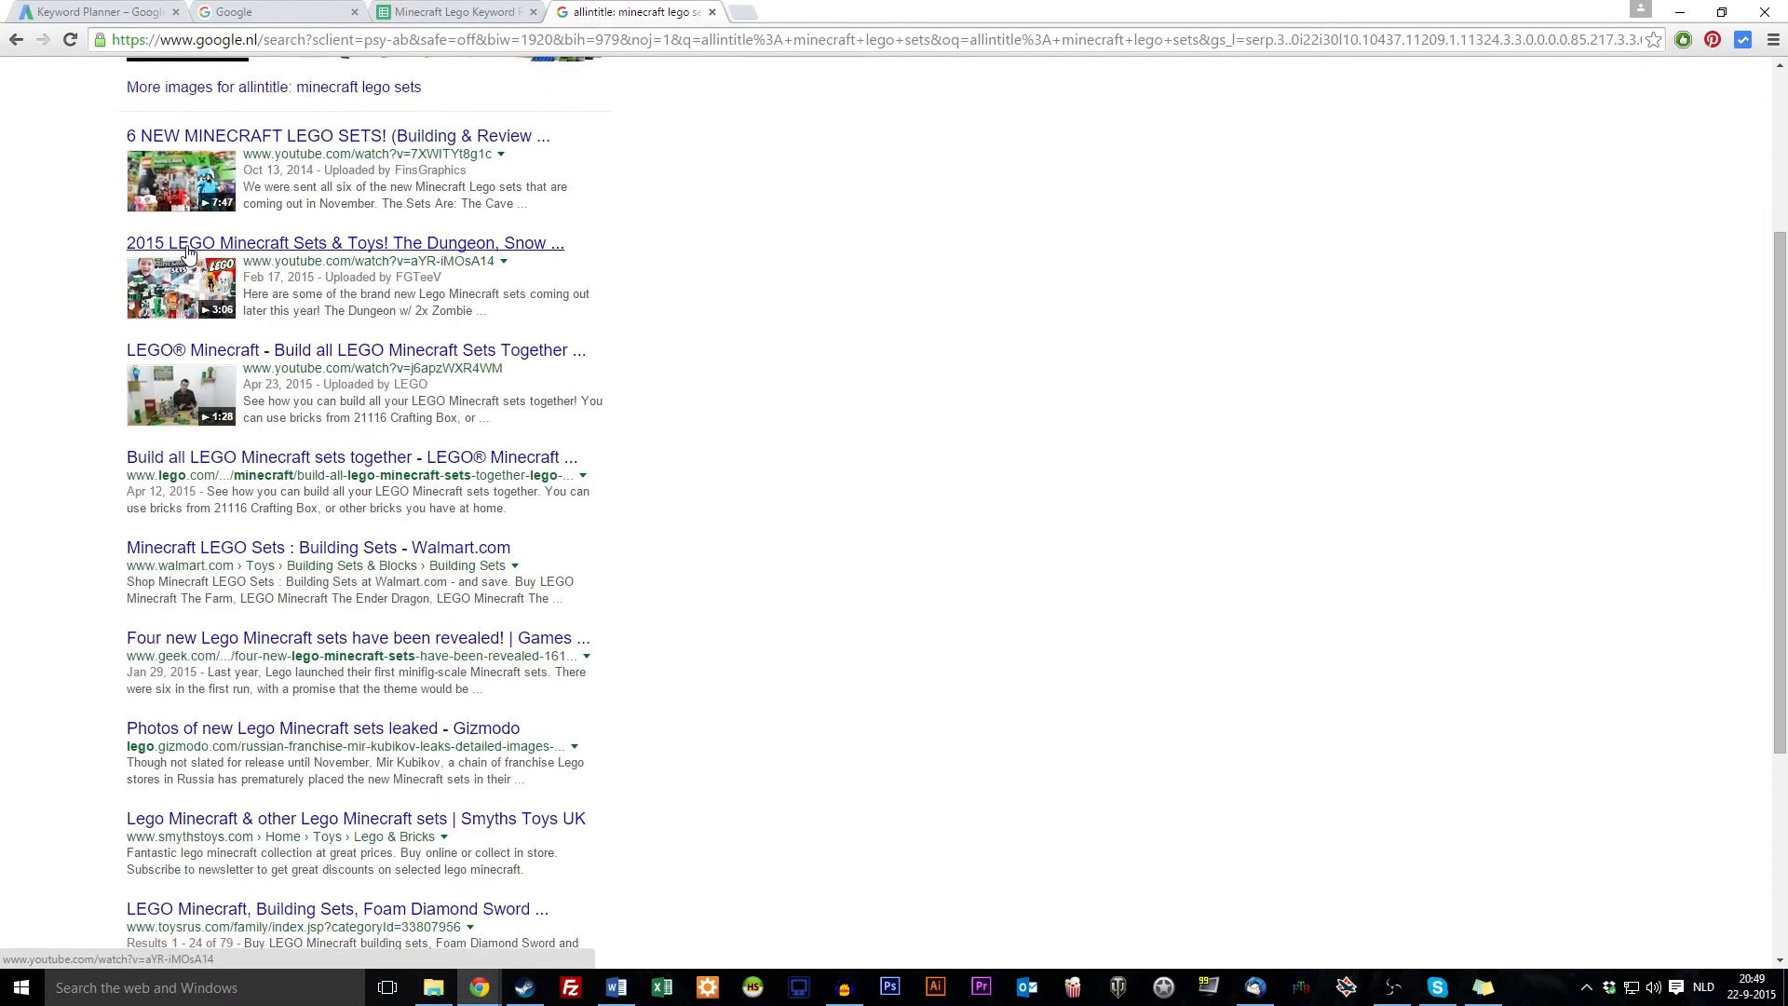
scroll(189, 326, up, 2)
scroll(161, 377, down, 2)
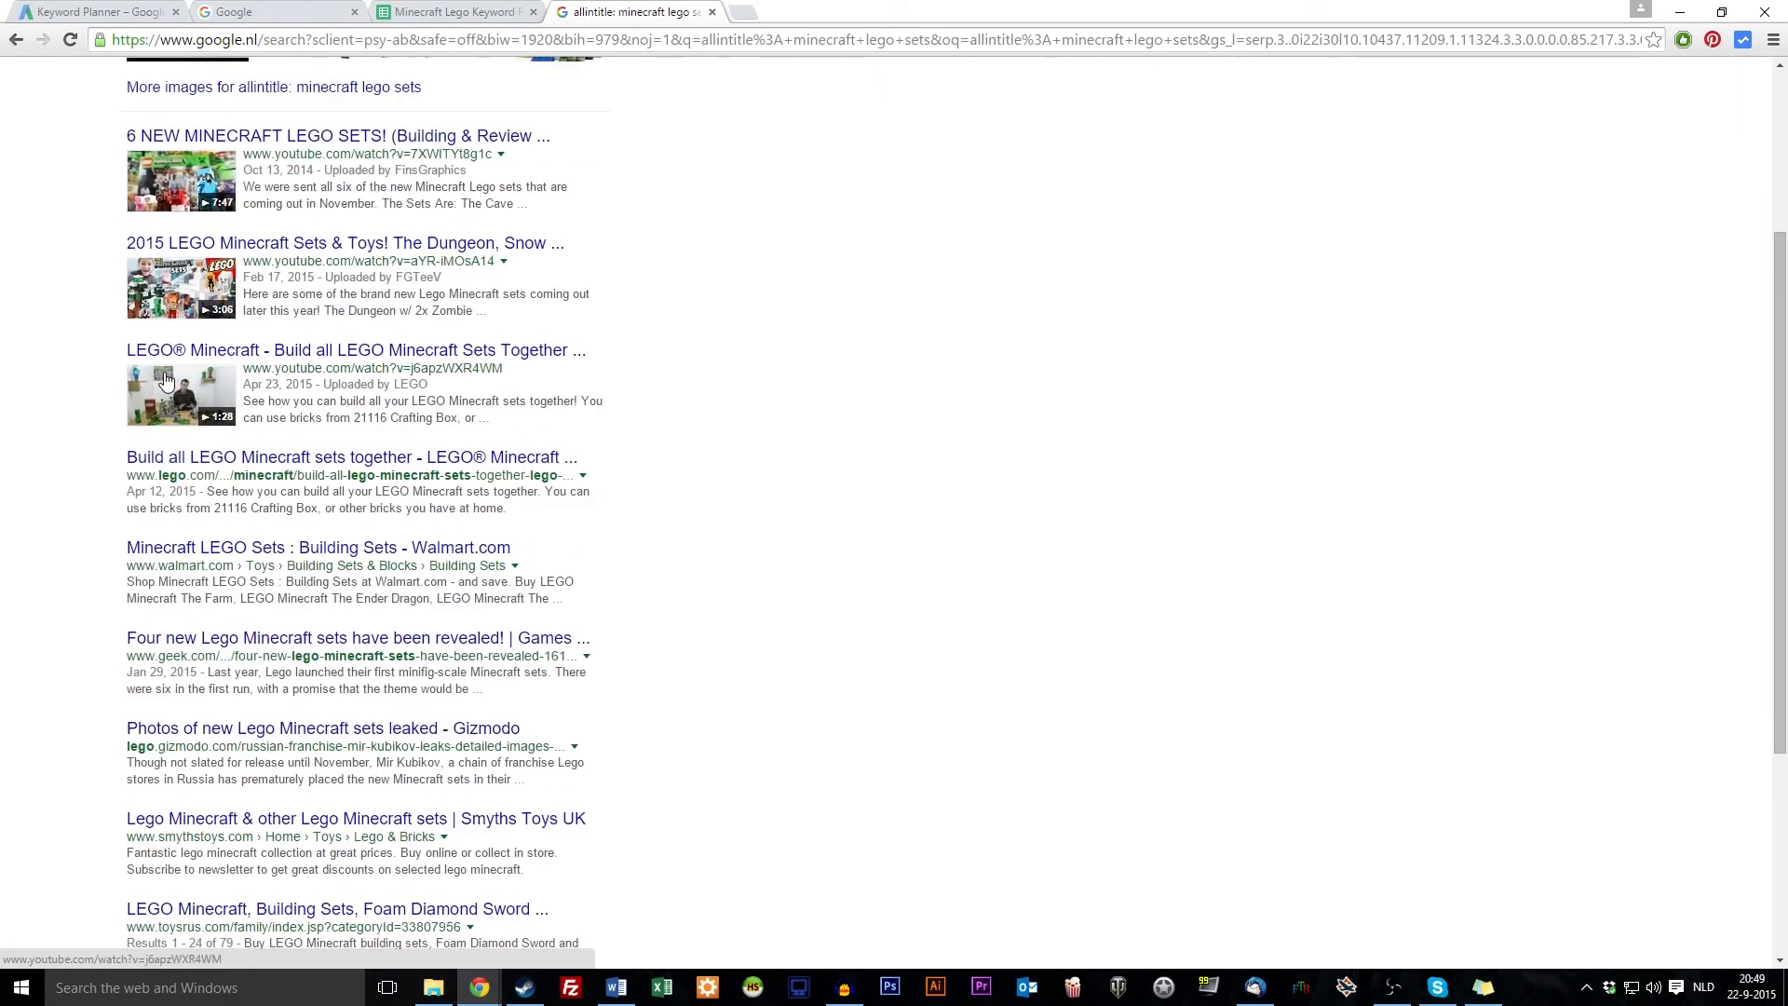
scroll(177, 308, down, 2)
scroll(205, 212, up, 5)
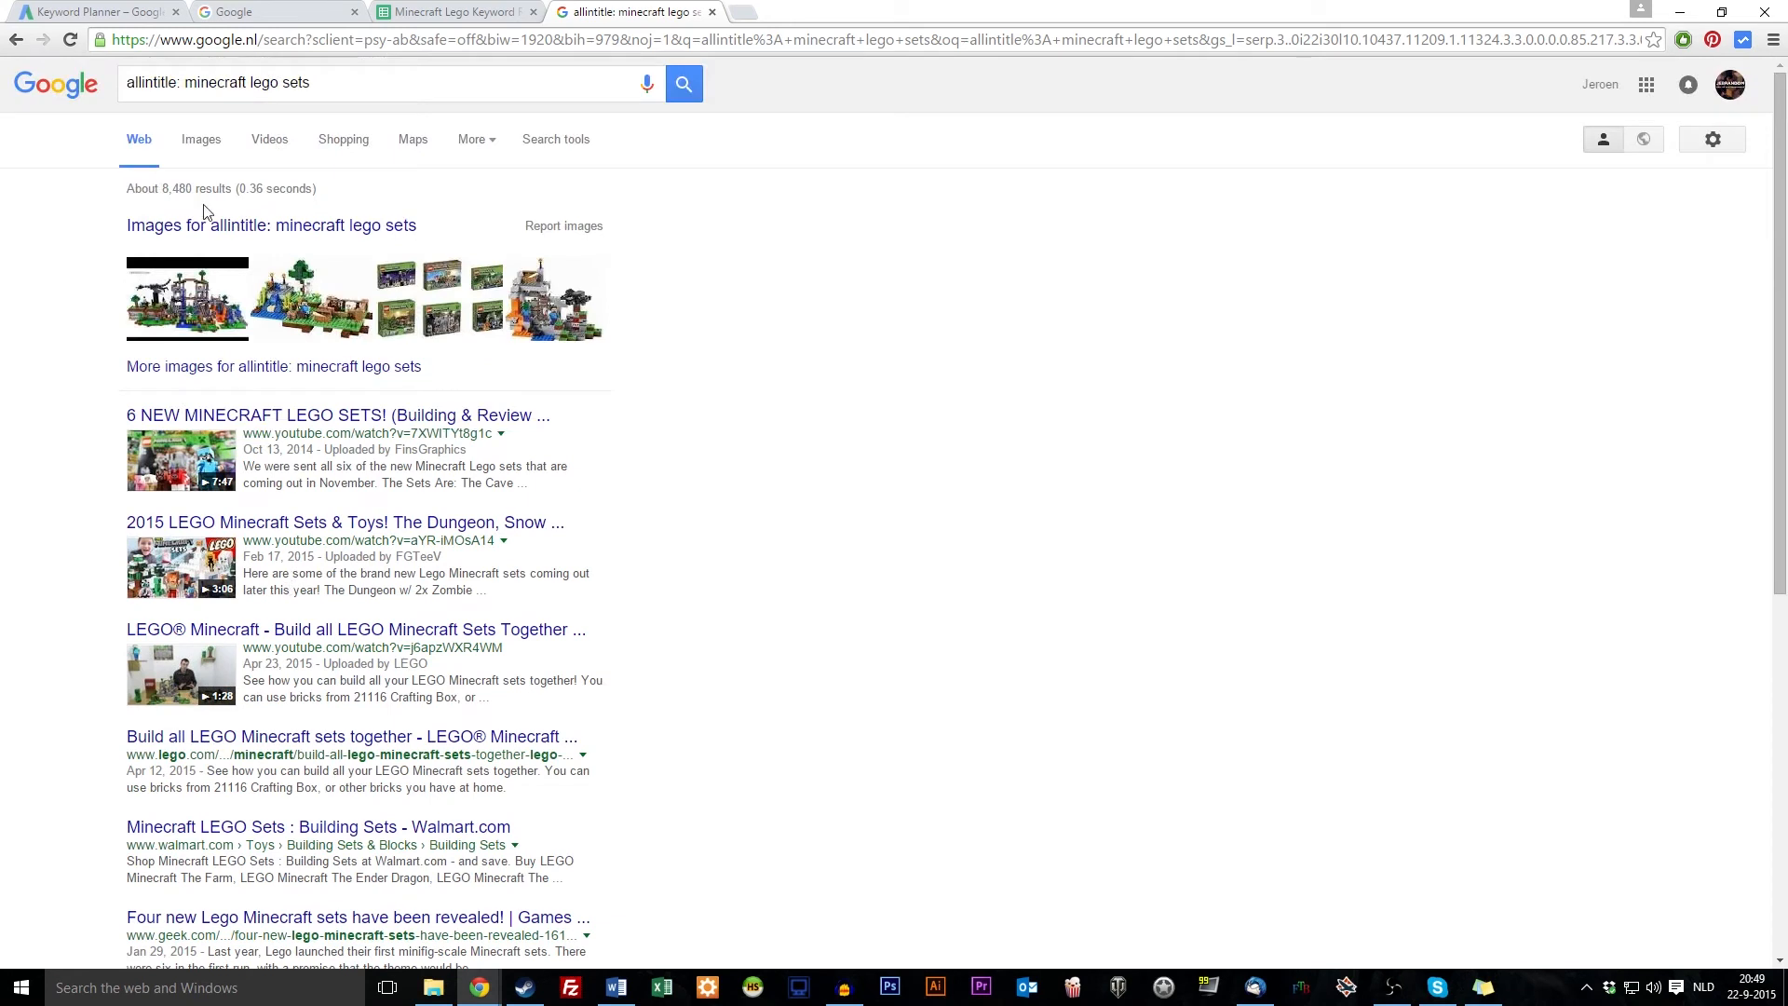
Delete the 'allintitle:' prefix so the query reads 'minecraft lego sets'
double_click(146, 83)
click(415, 76)
double_click(158, 83)
drag(189, 83, 403, 75)
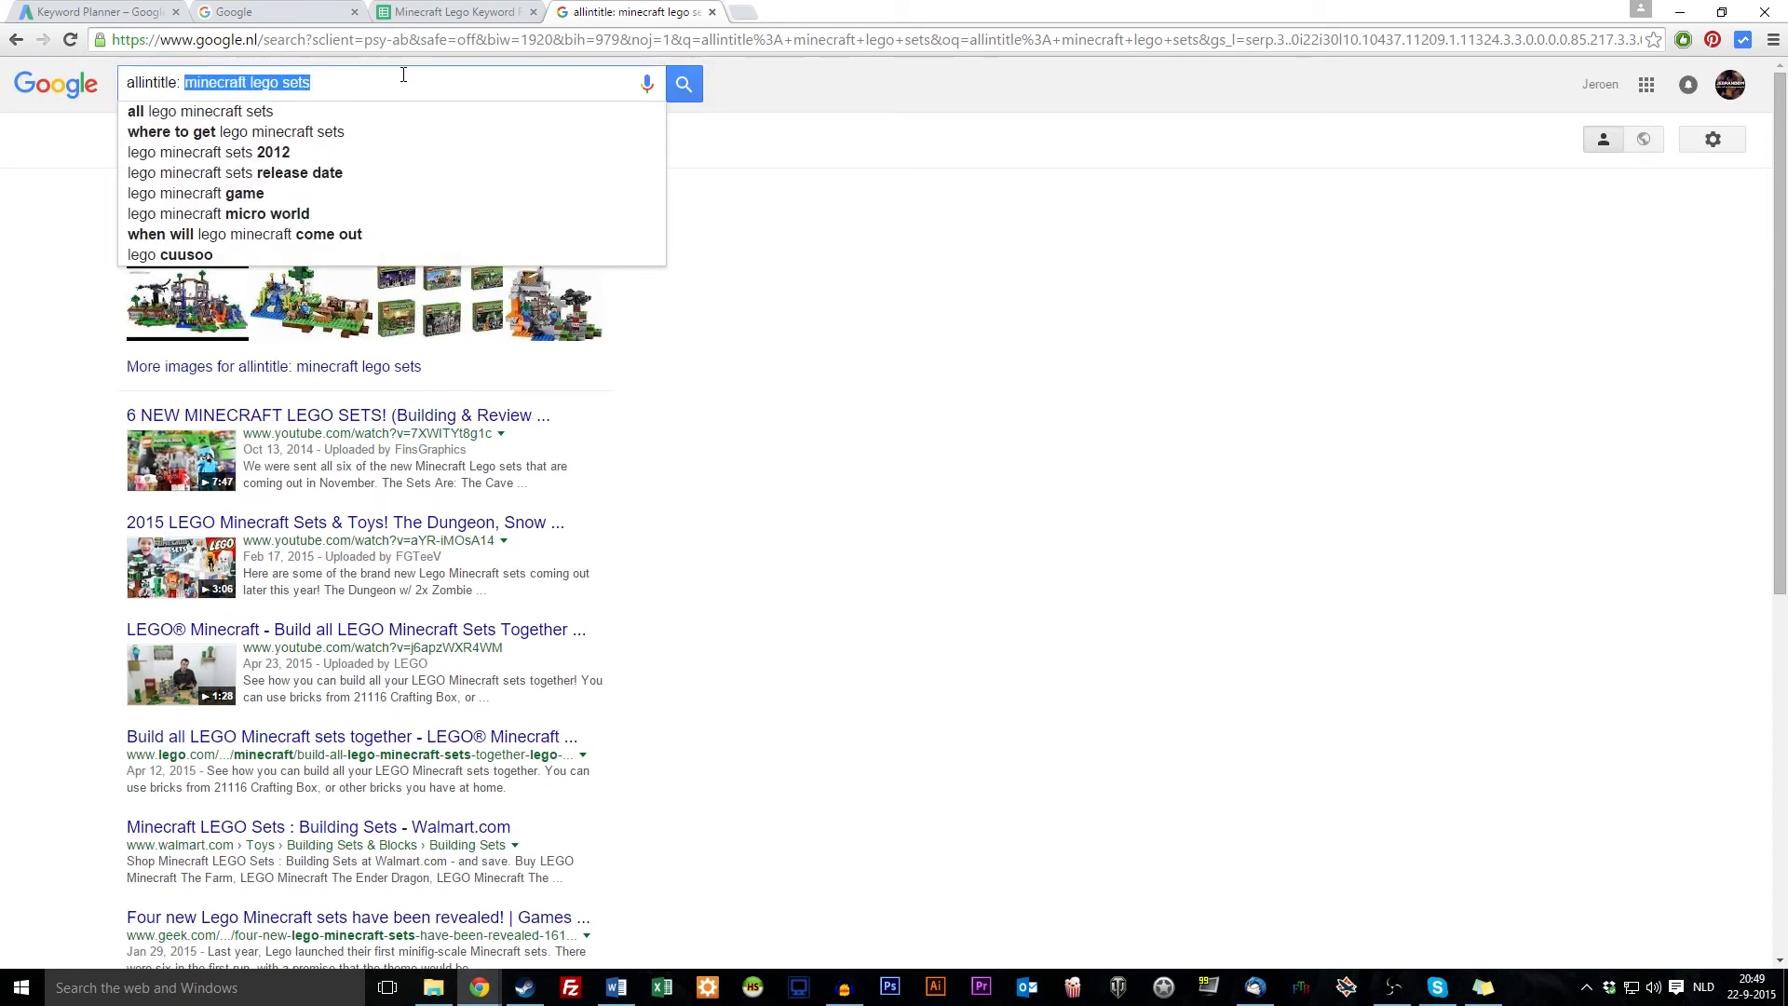
click(133, 87)
double_click(149, 83)
click(189, 83)
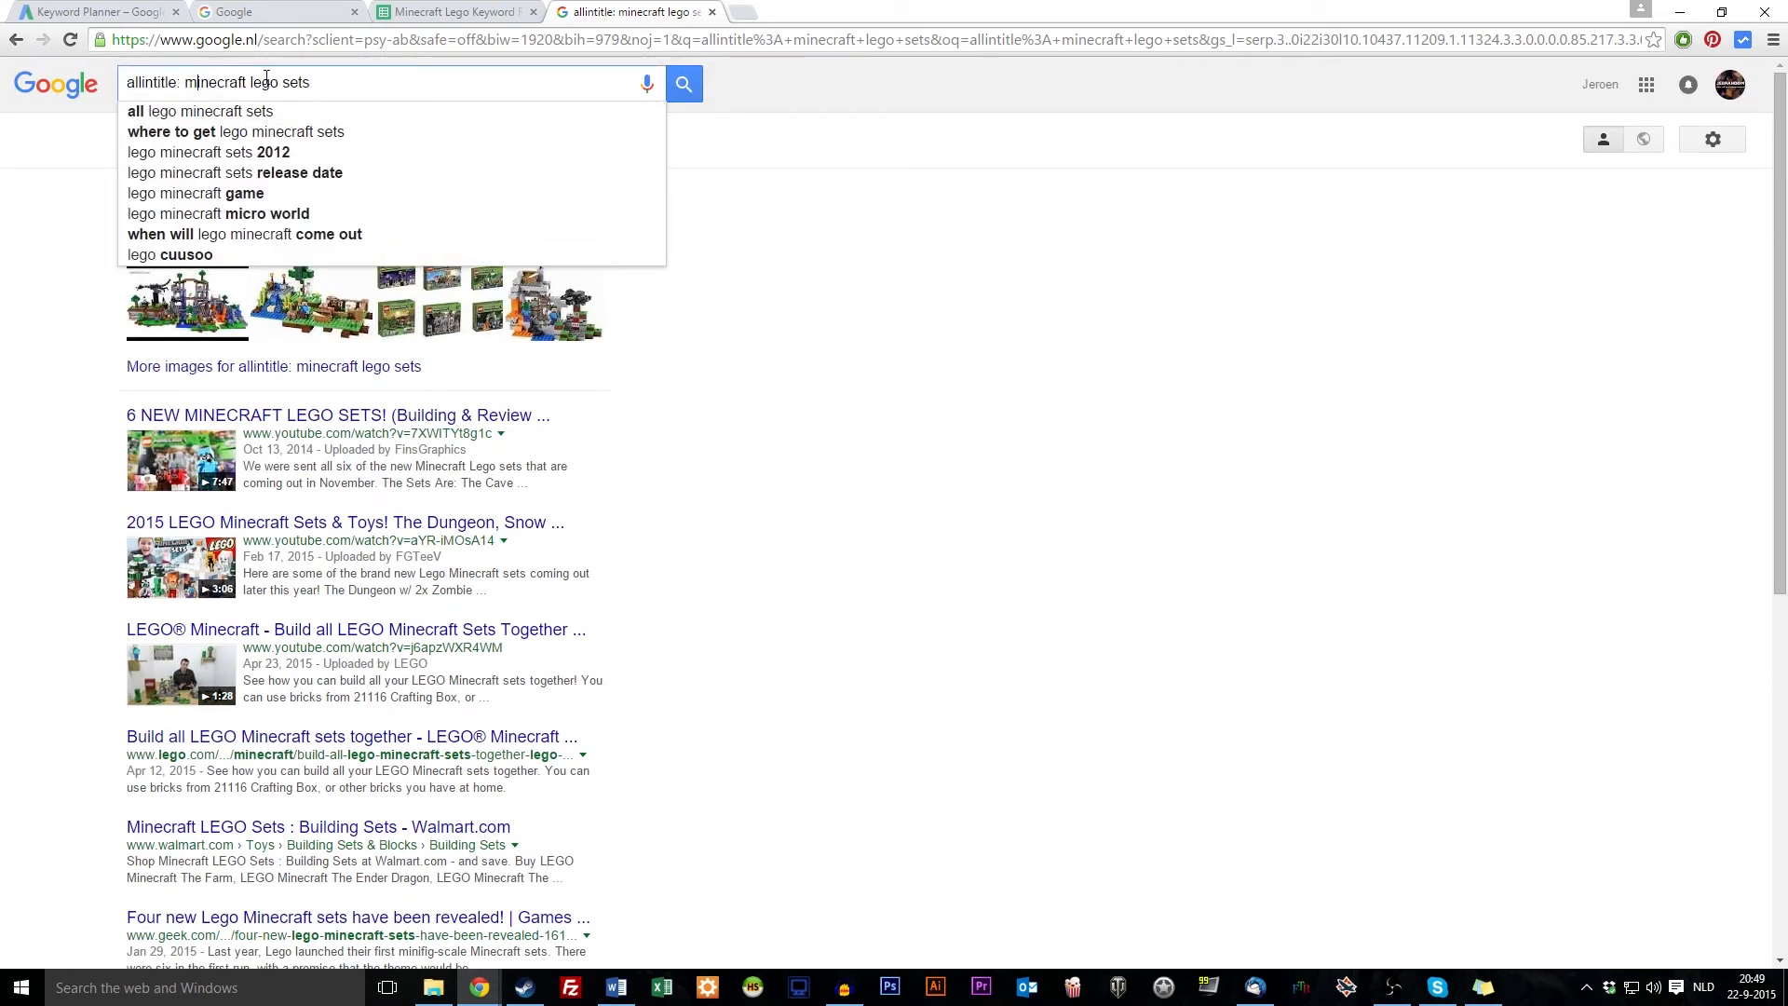
click(27, 166)
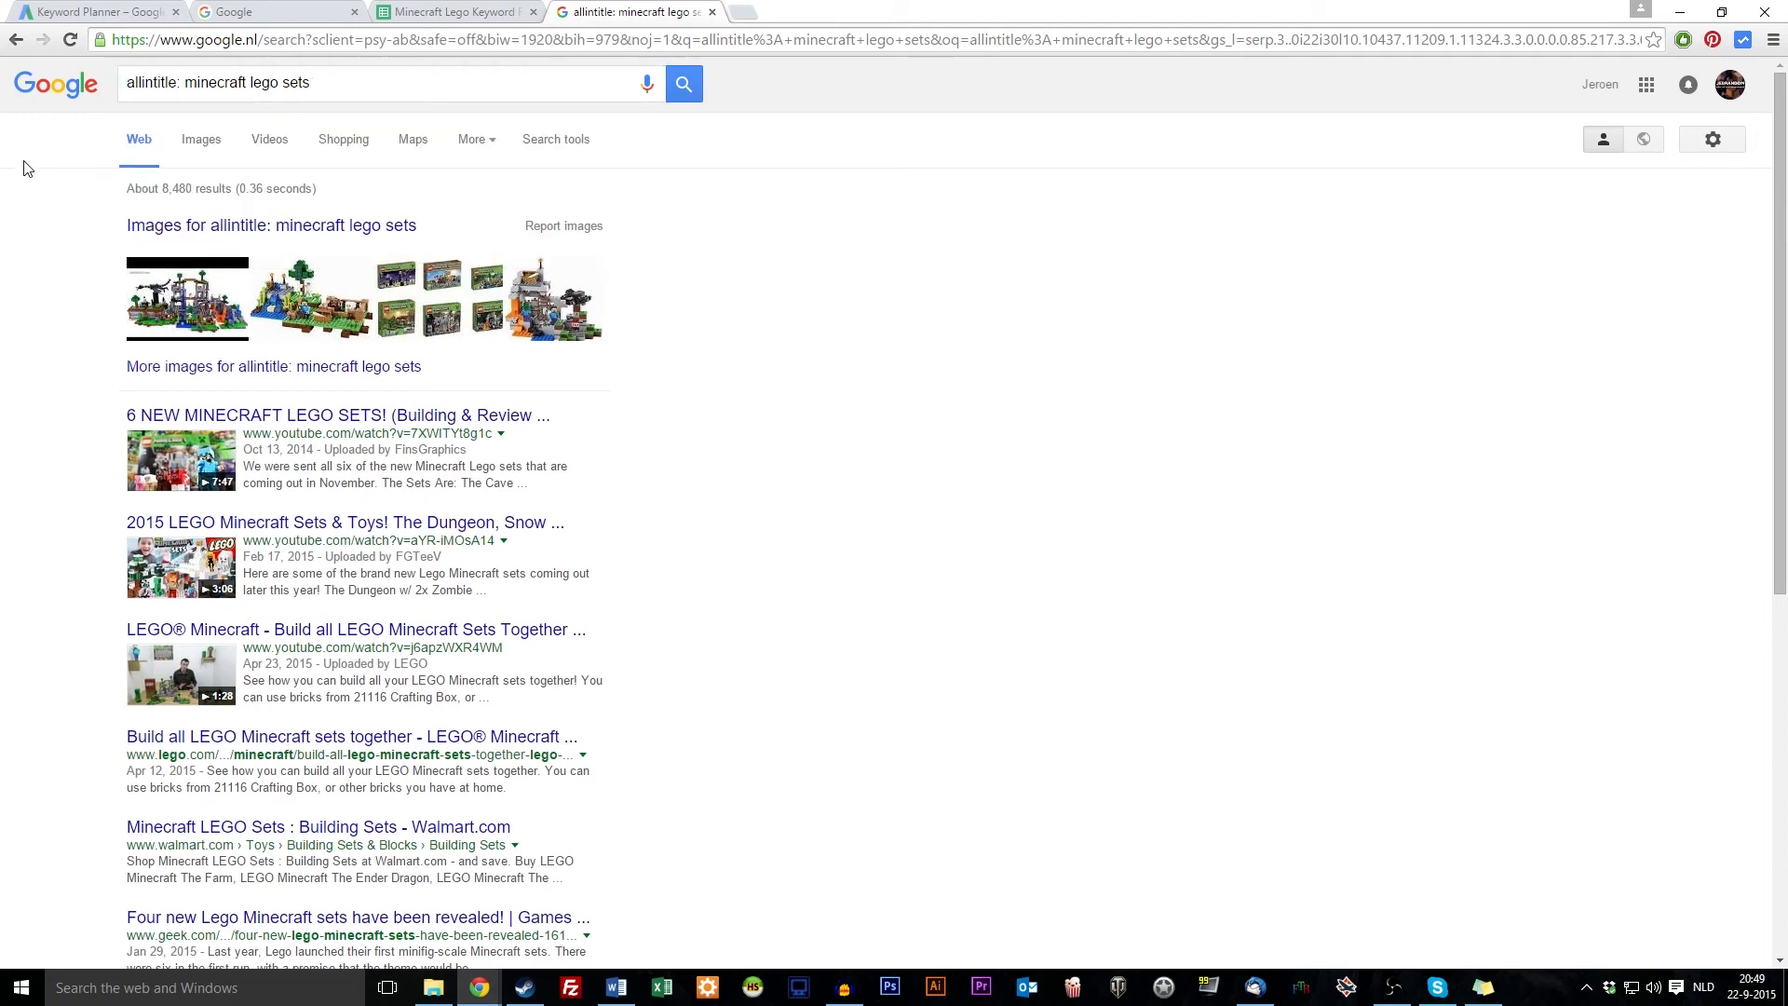
double_click(296, 83)
click(982, 399)
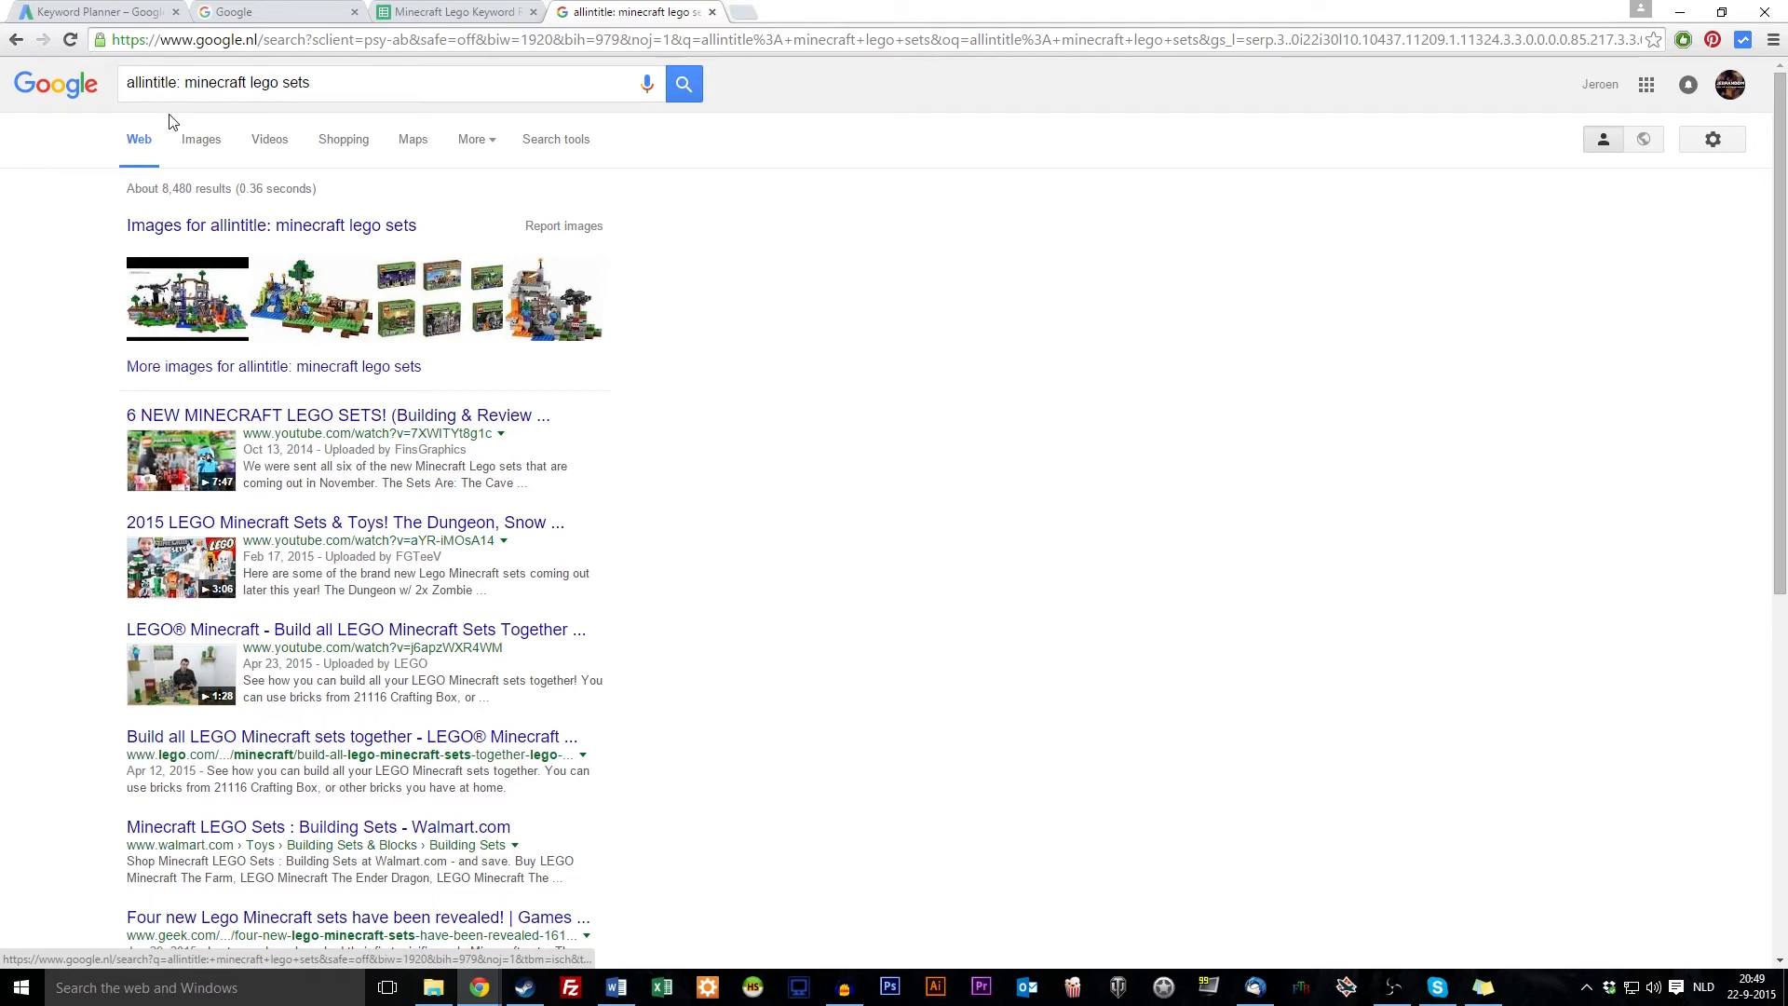
drag(183, 83, 3, 8)
key(BackSpace)
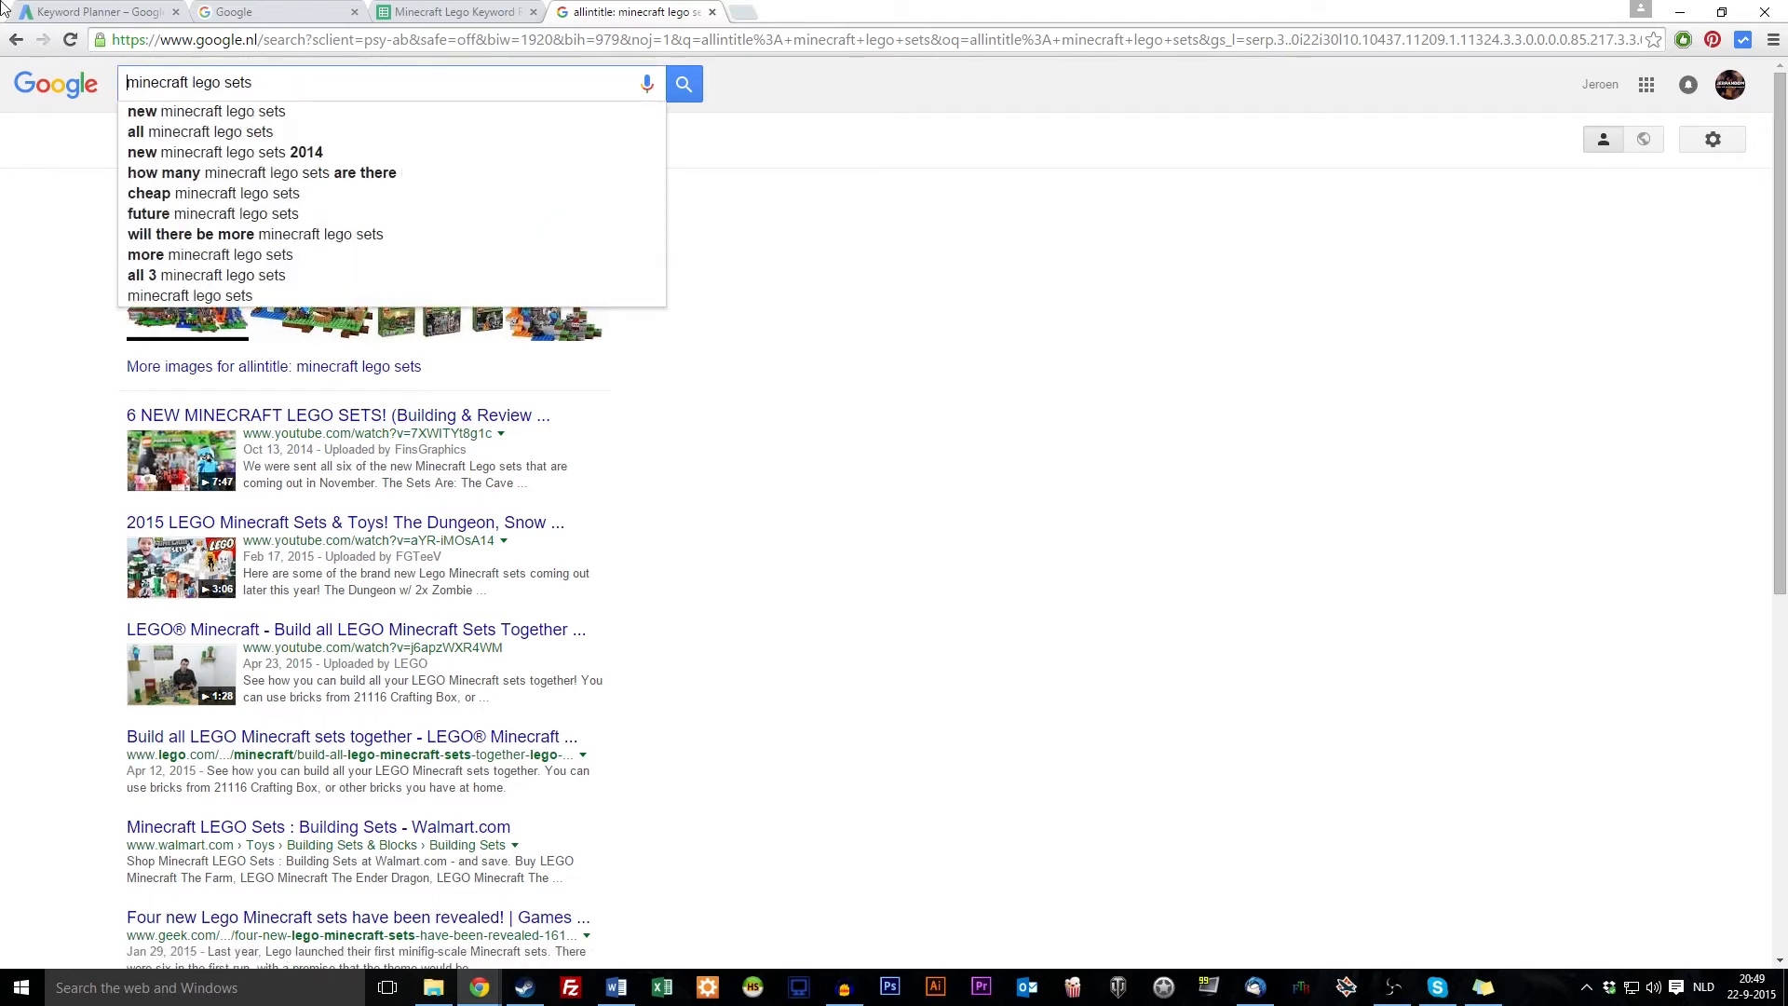
Run the plain 'minecraft lego sets' search and skim its roughly 3,600,000 results
key(Return)
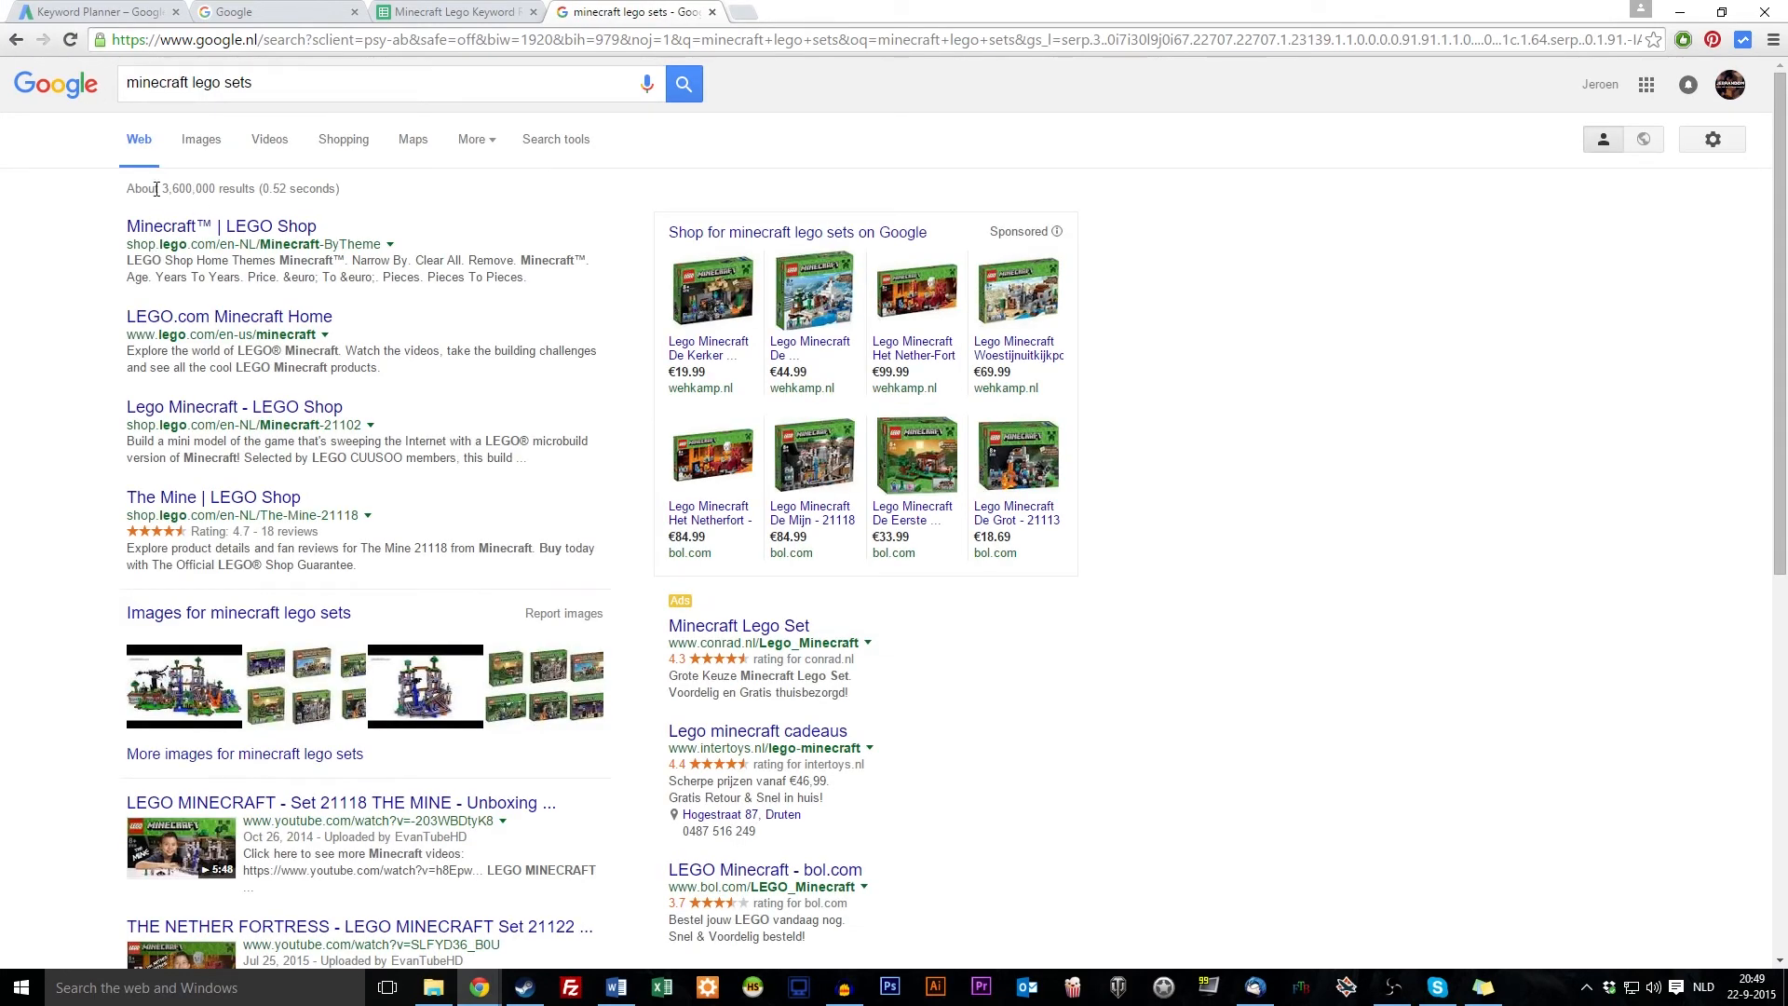
click(139, 83)
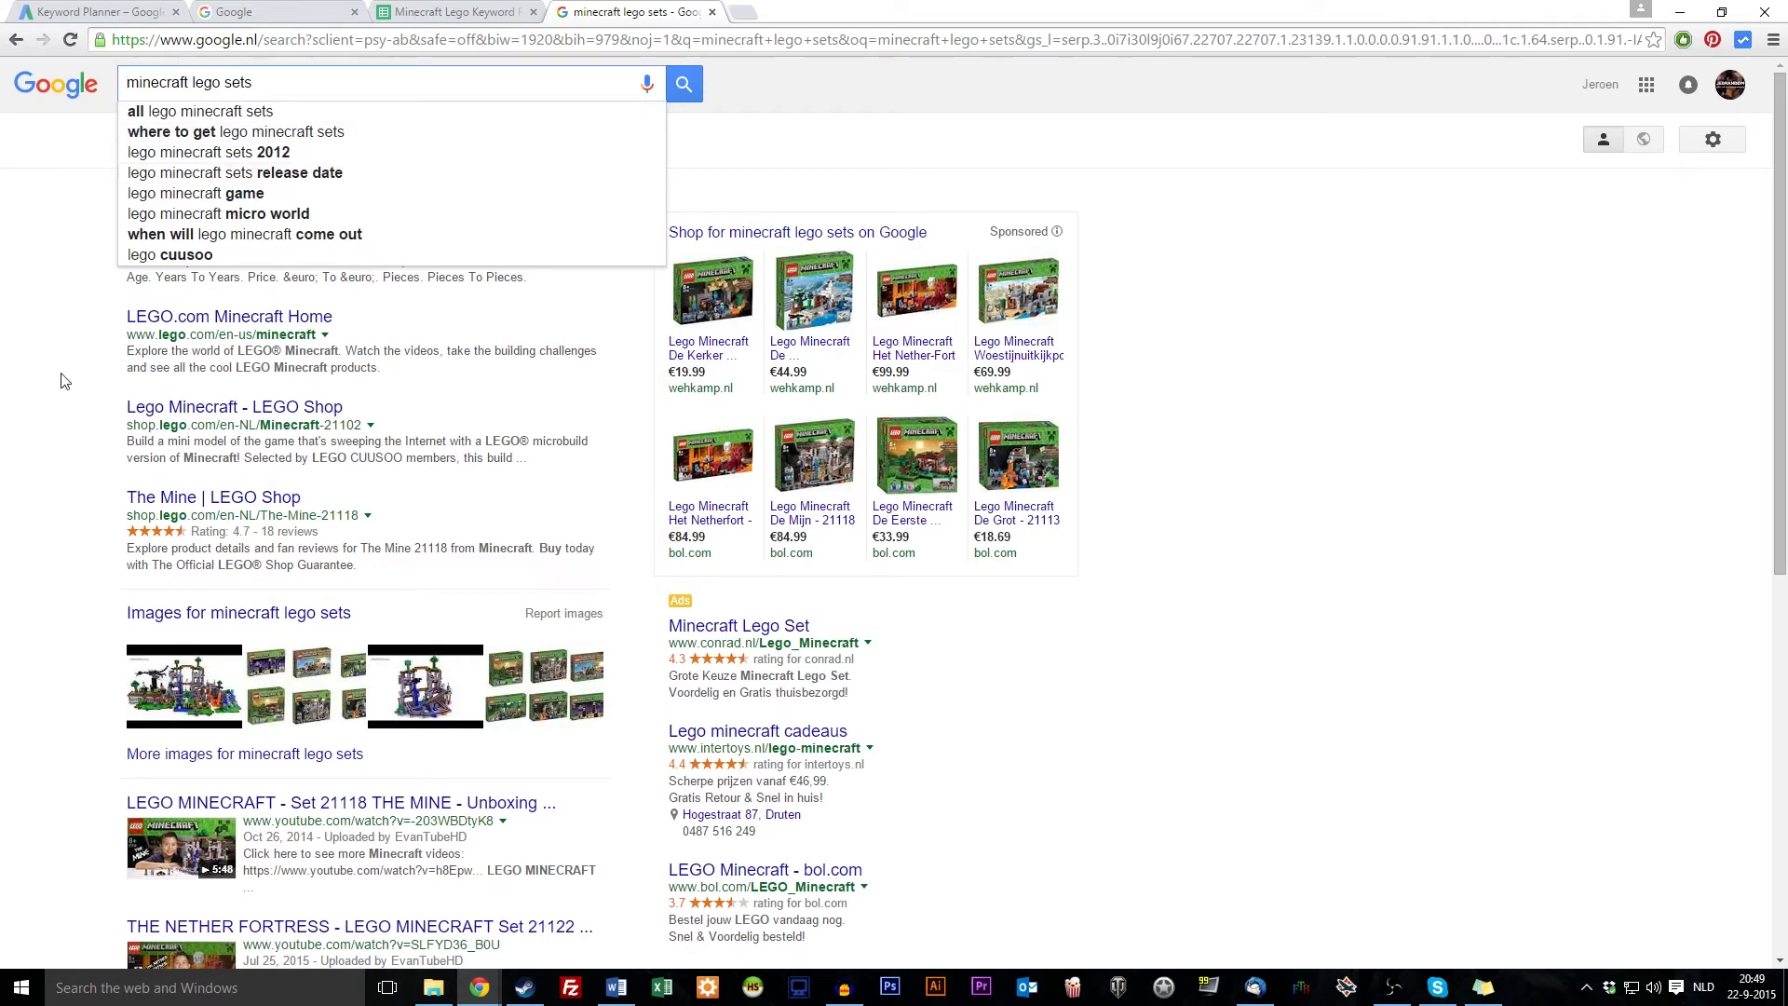
scroll(13, 410, down, 7)
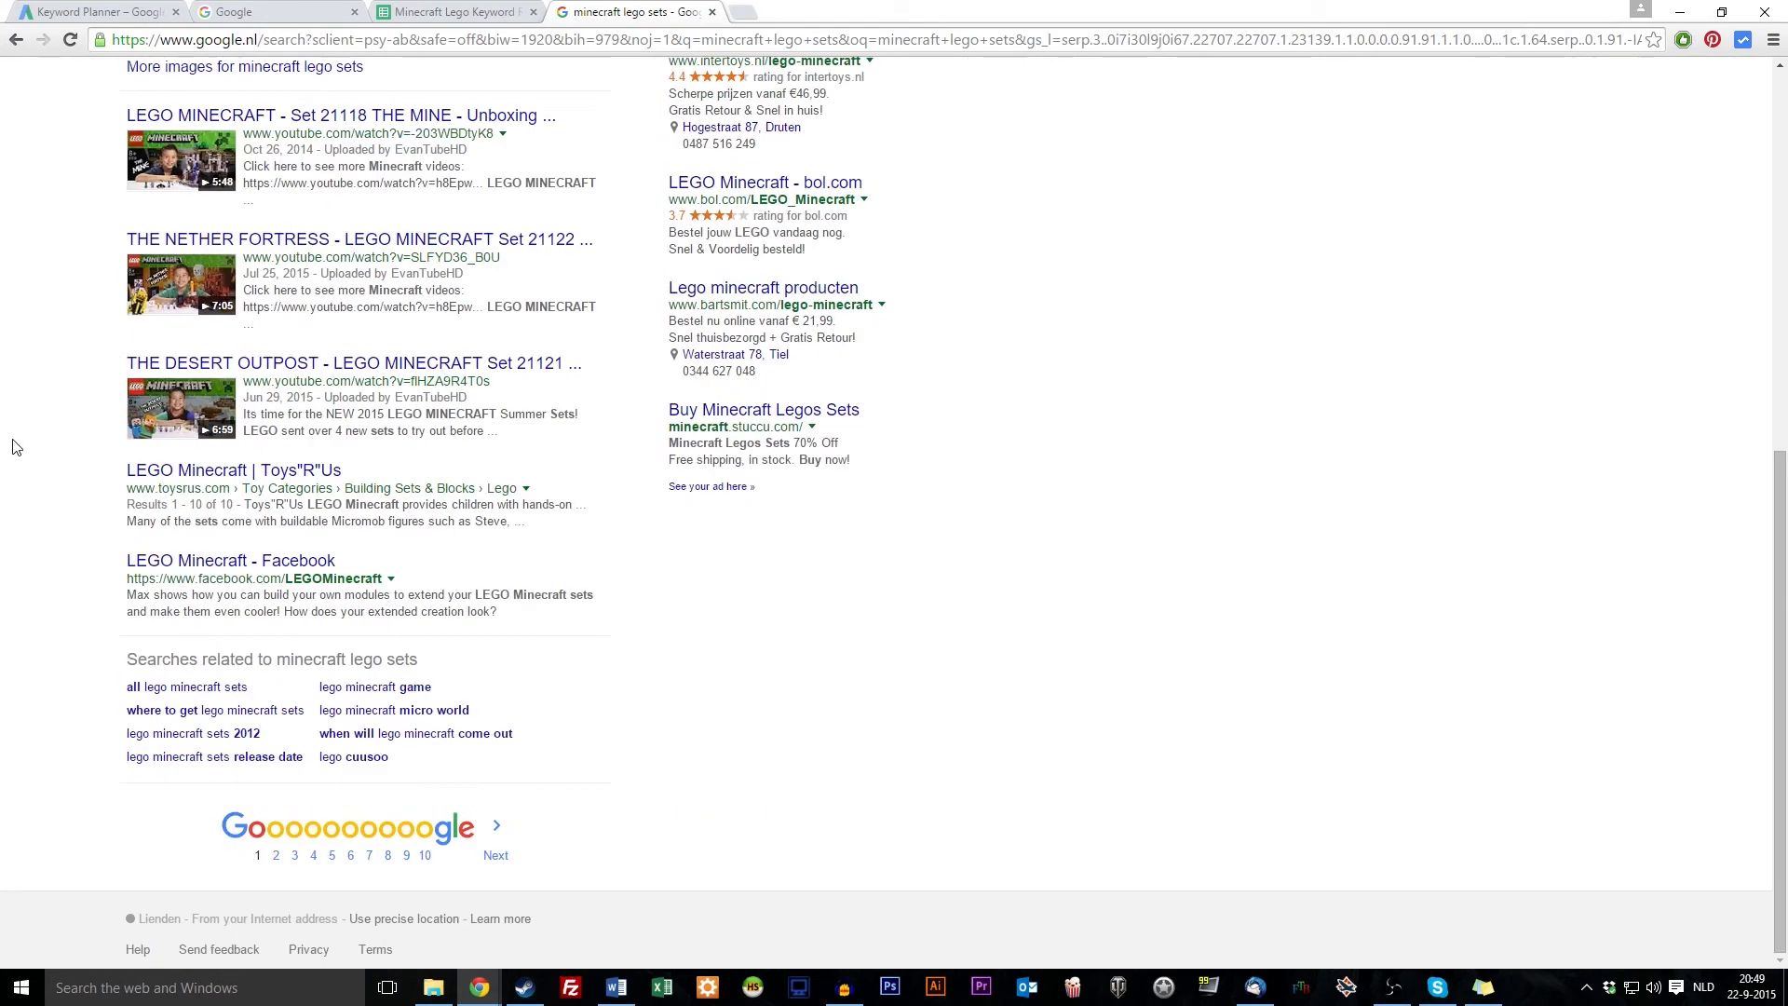
scroll(80, 516, up, 2)
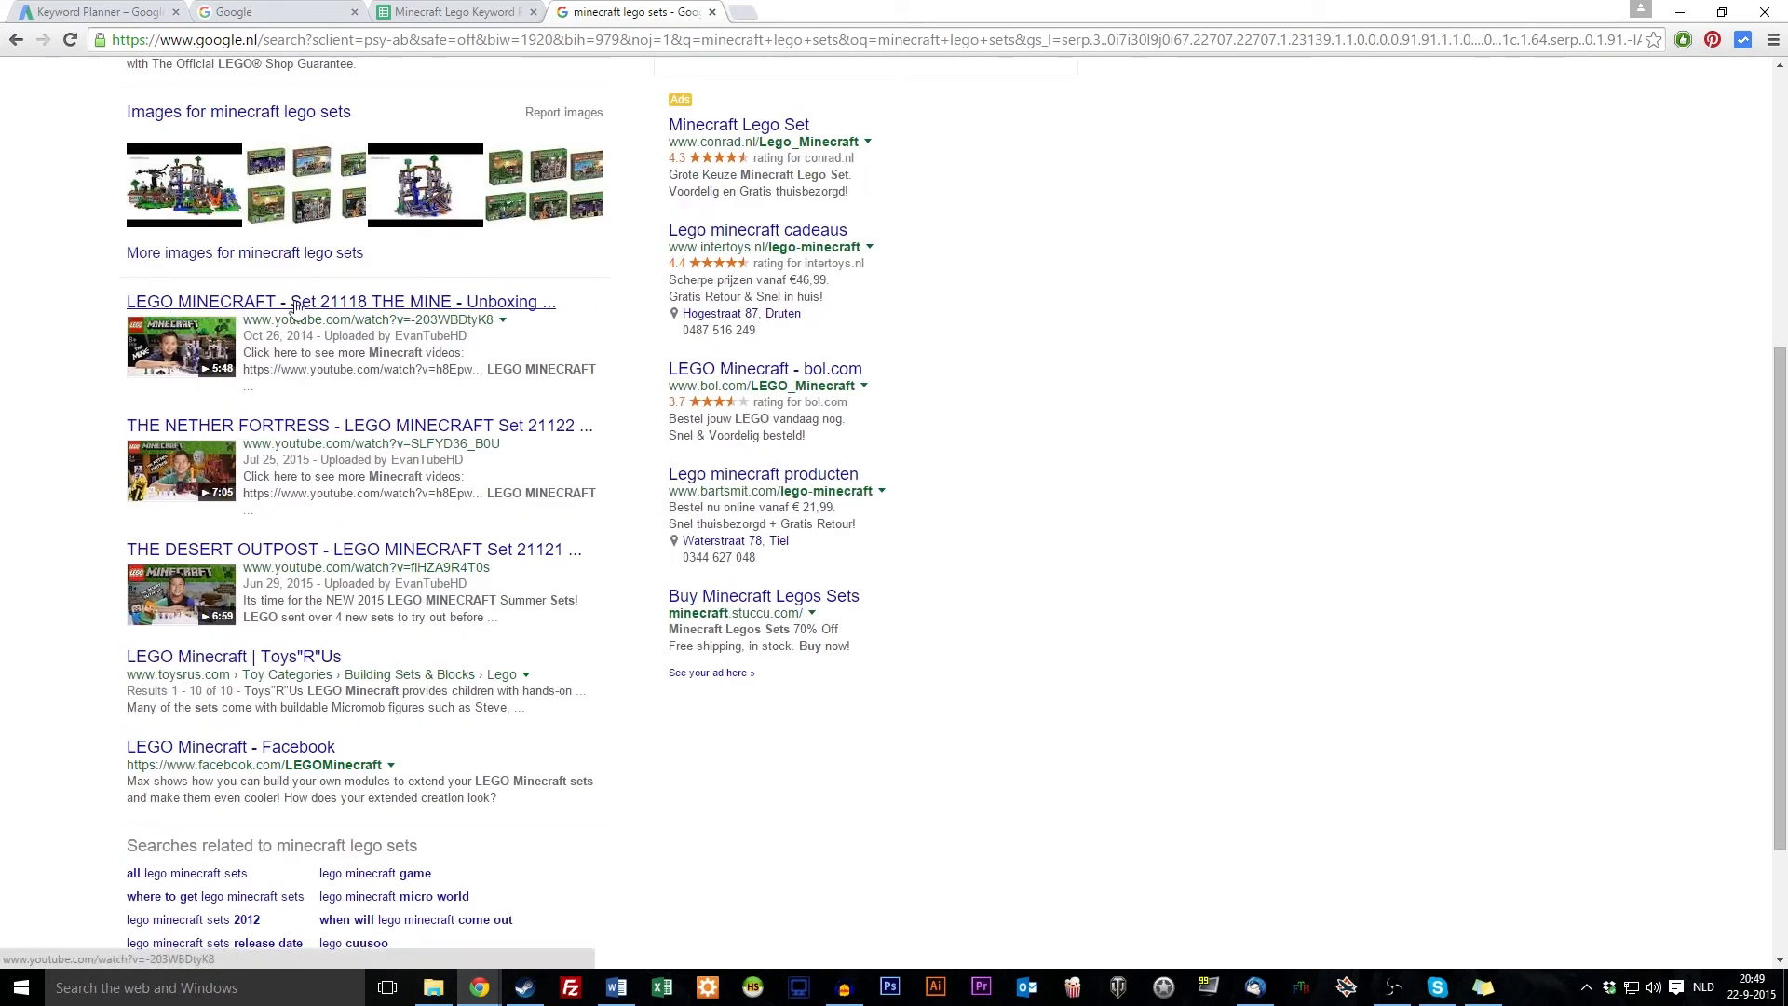
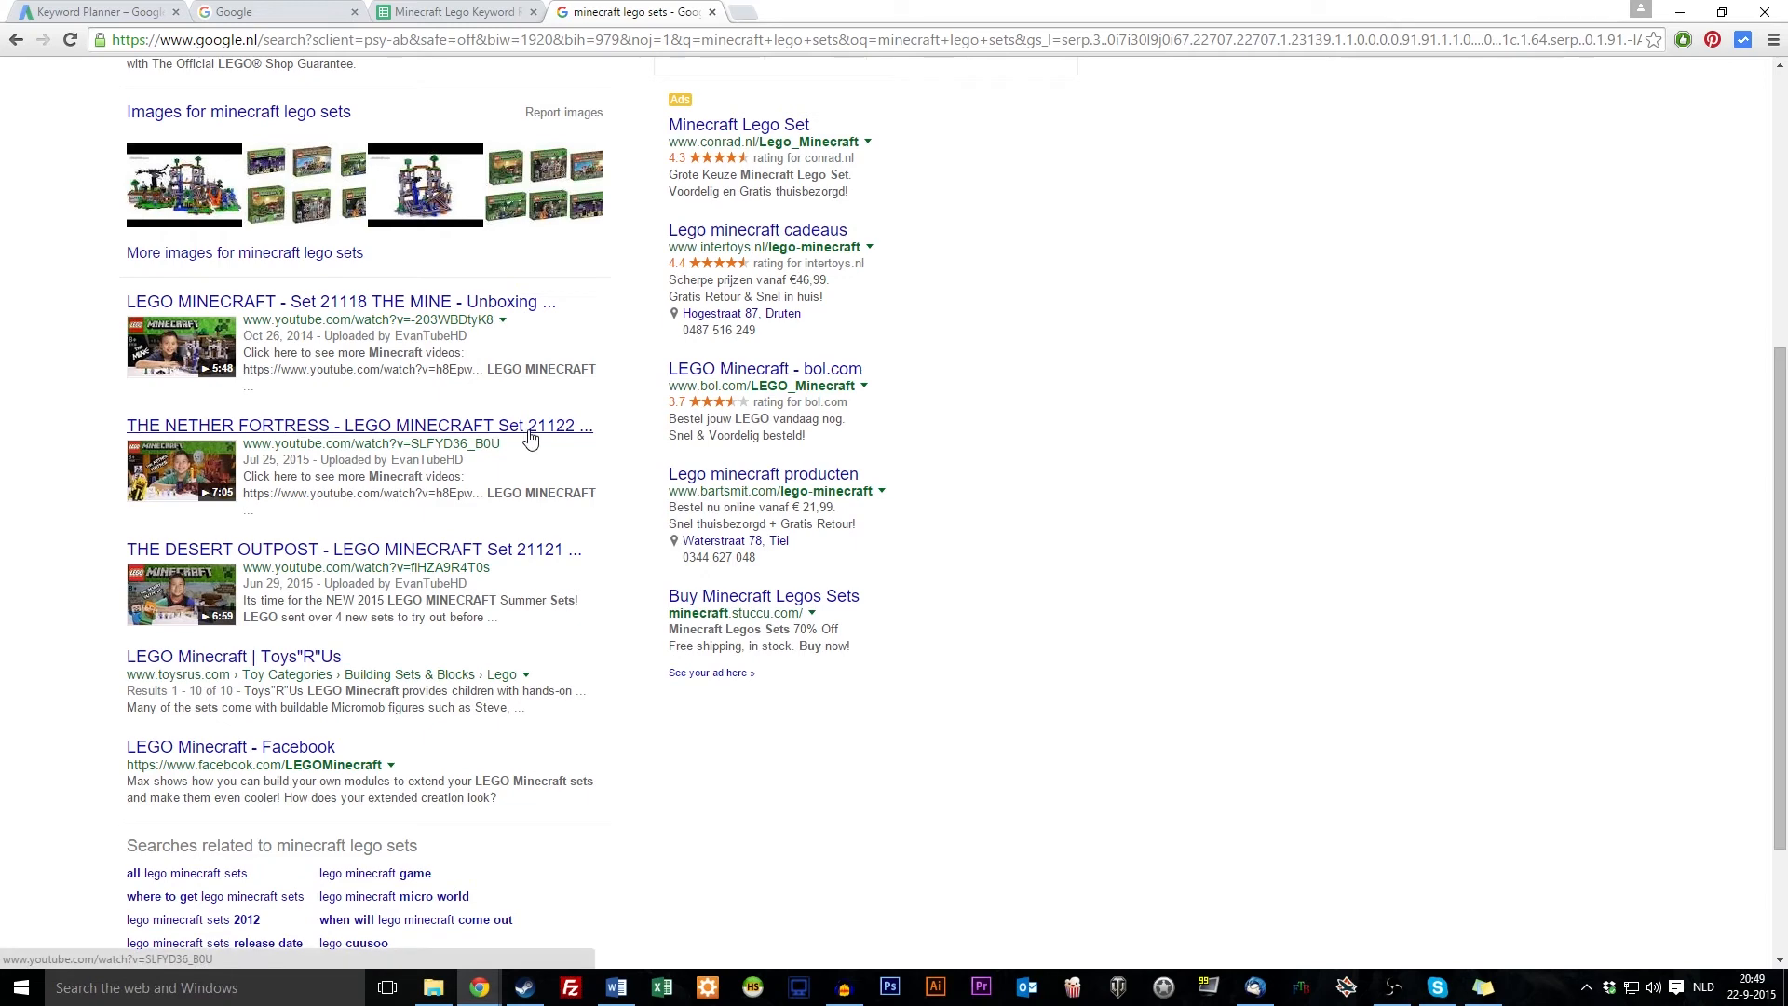
Prefix the query with 'allintitle:' and run the title-only search for minecraft lego sets
scroll(519, 436, up, 6)
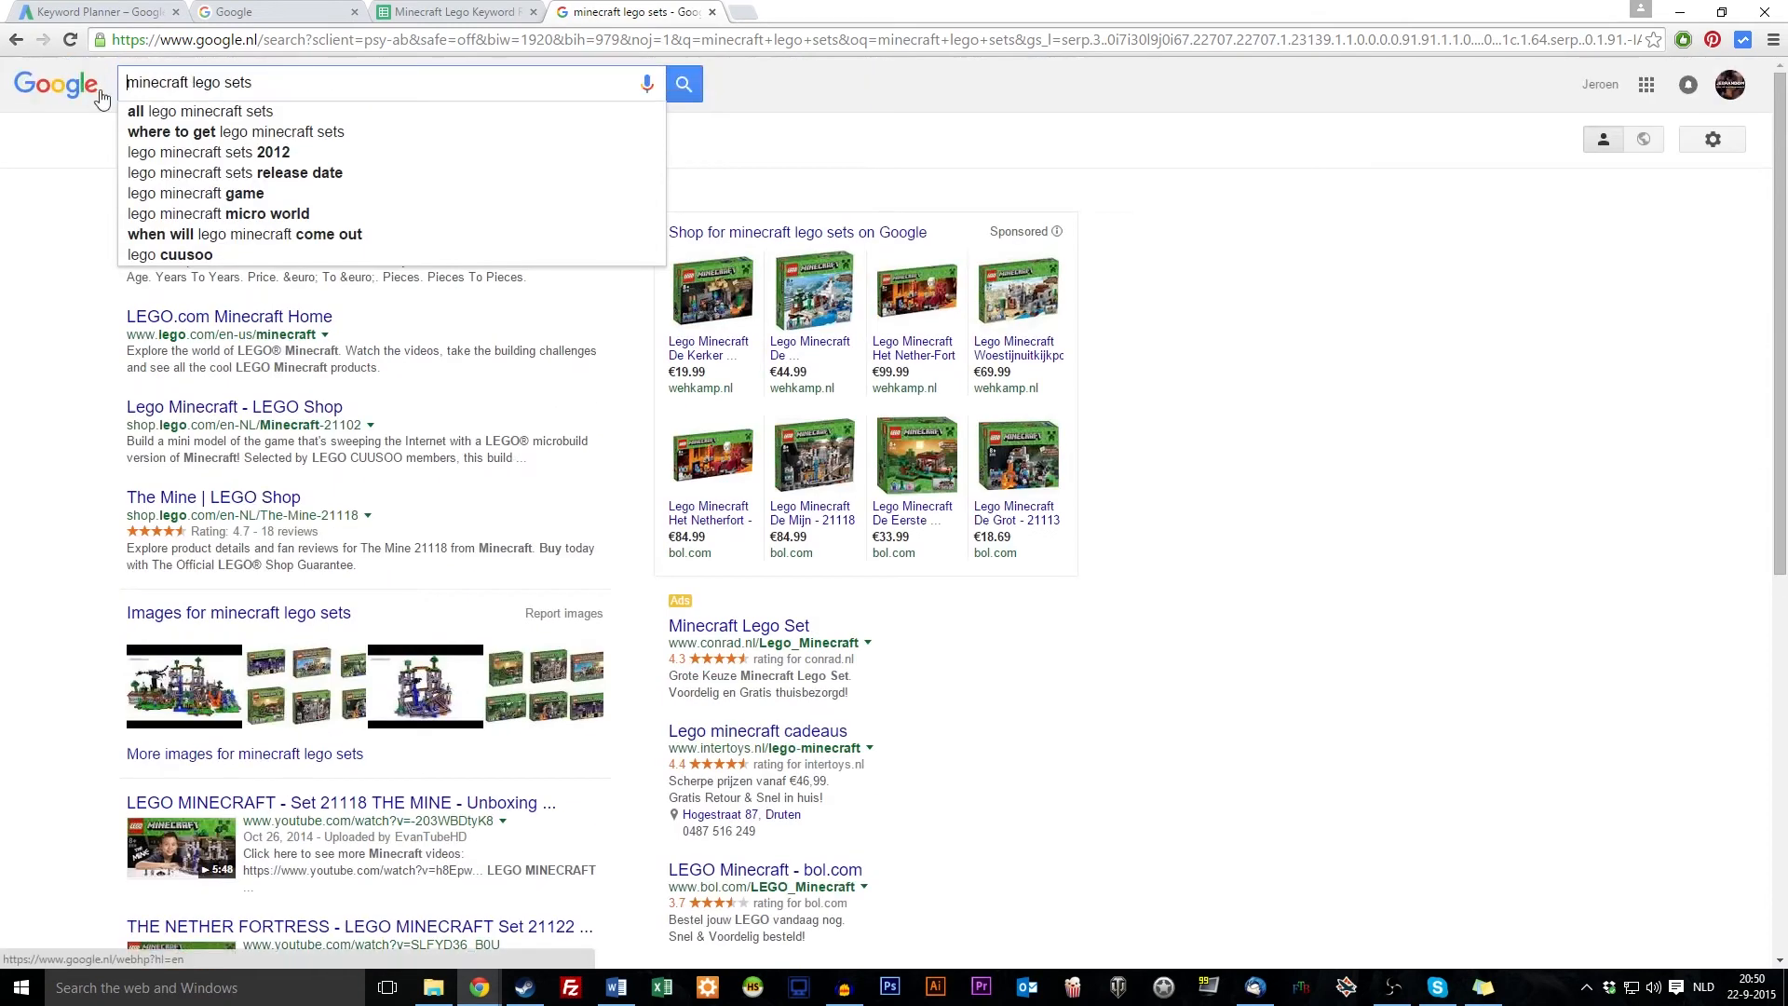
text(allintitle:)
key(Return)
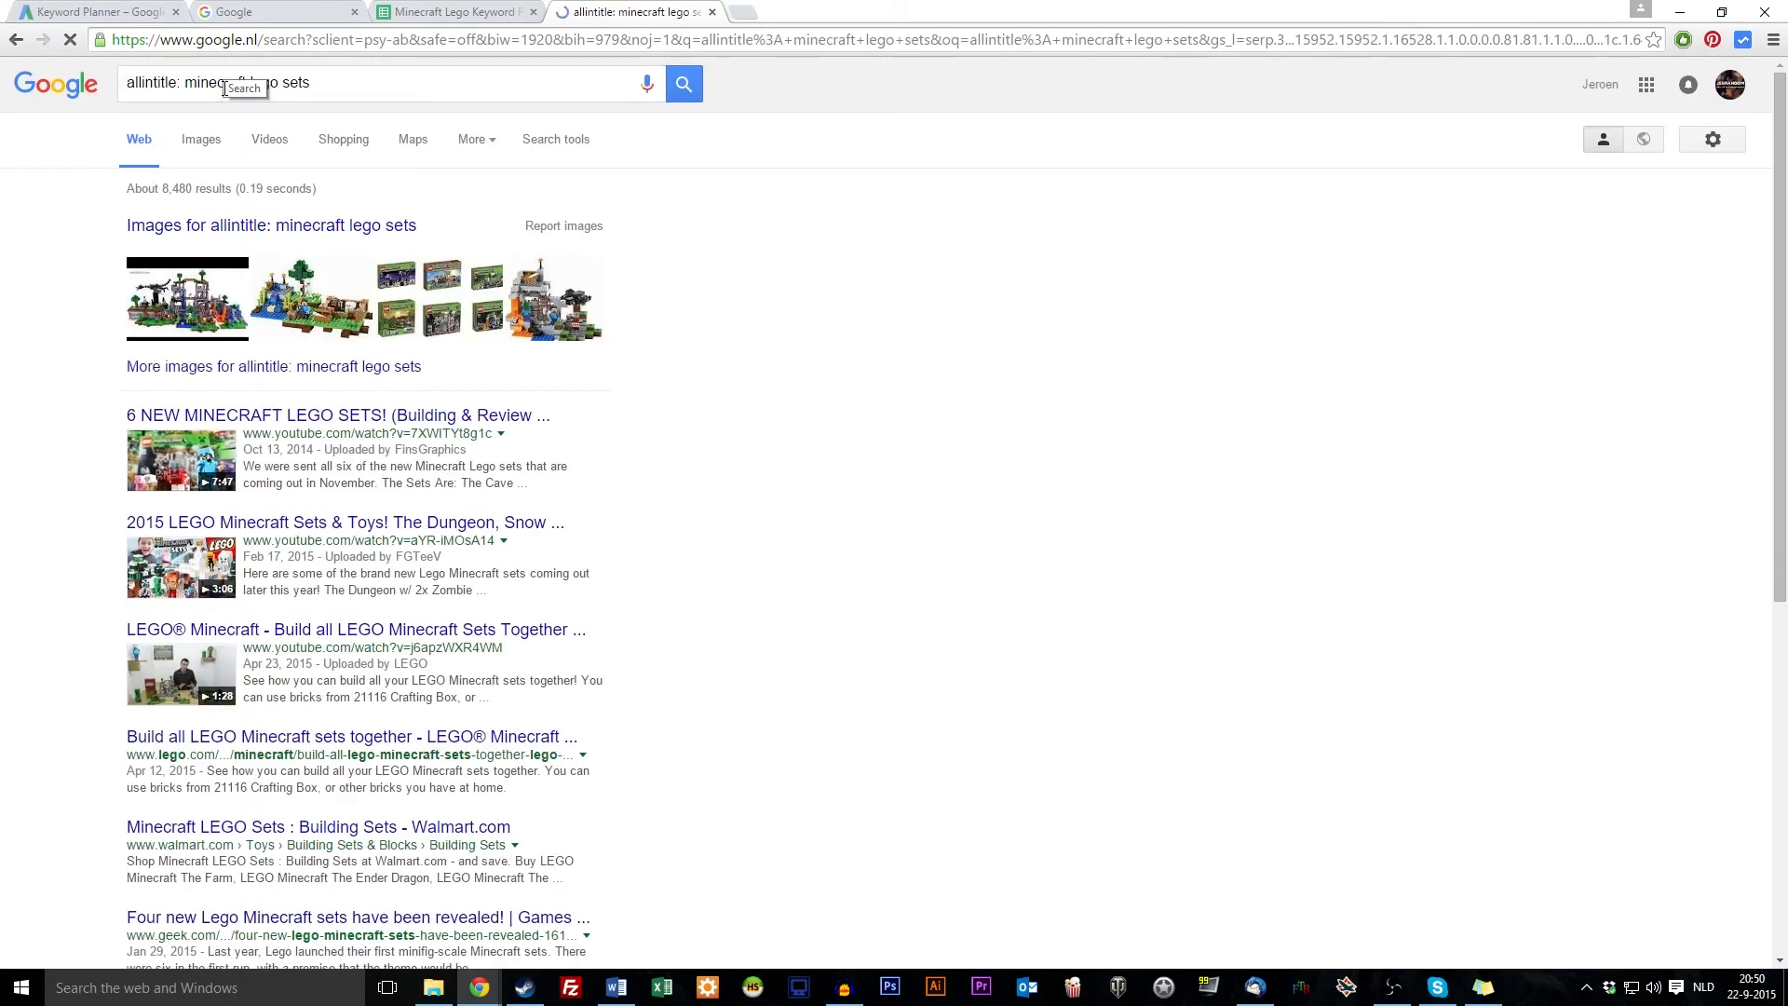
scroll(50, 258, down, 3)
scroll(186, 261, up, 3)
Highlight the result count of about 8,480 title matches
drag(218, 83, 359, 86)
click(2, 241)
drag(310, 90, 185, 89)
key(ctrl+c)
click(58, 201)
double_click(178, 186)
Copy the minecraft lego set keyword into C11 and change it to 'minecraft lego sets'
click(397, 11)
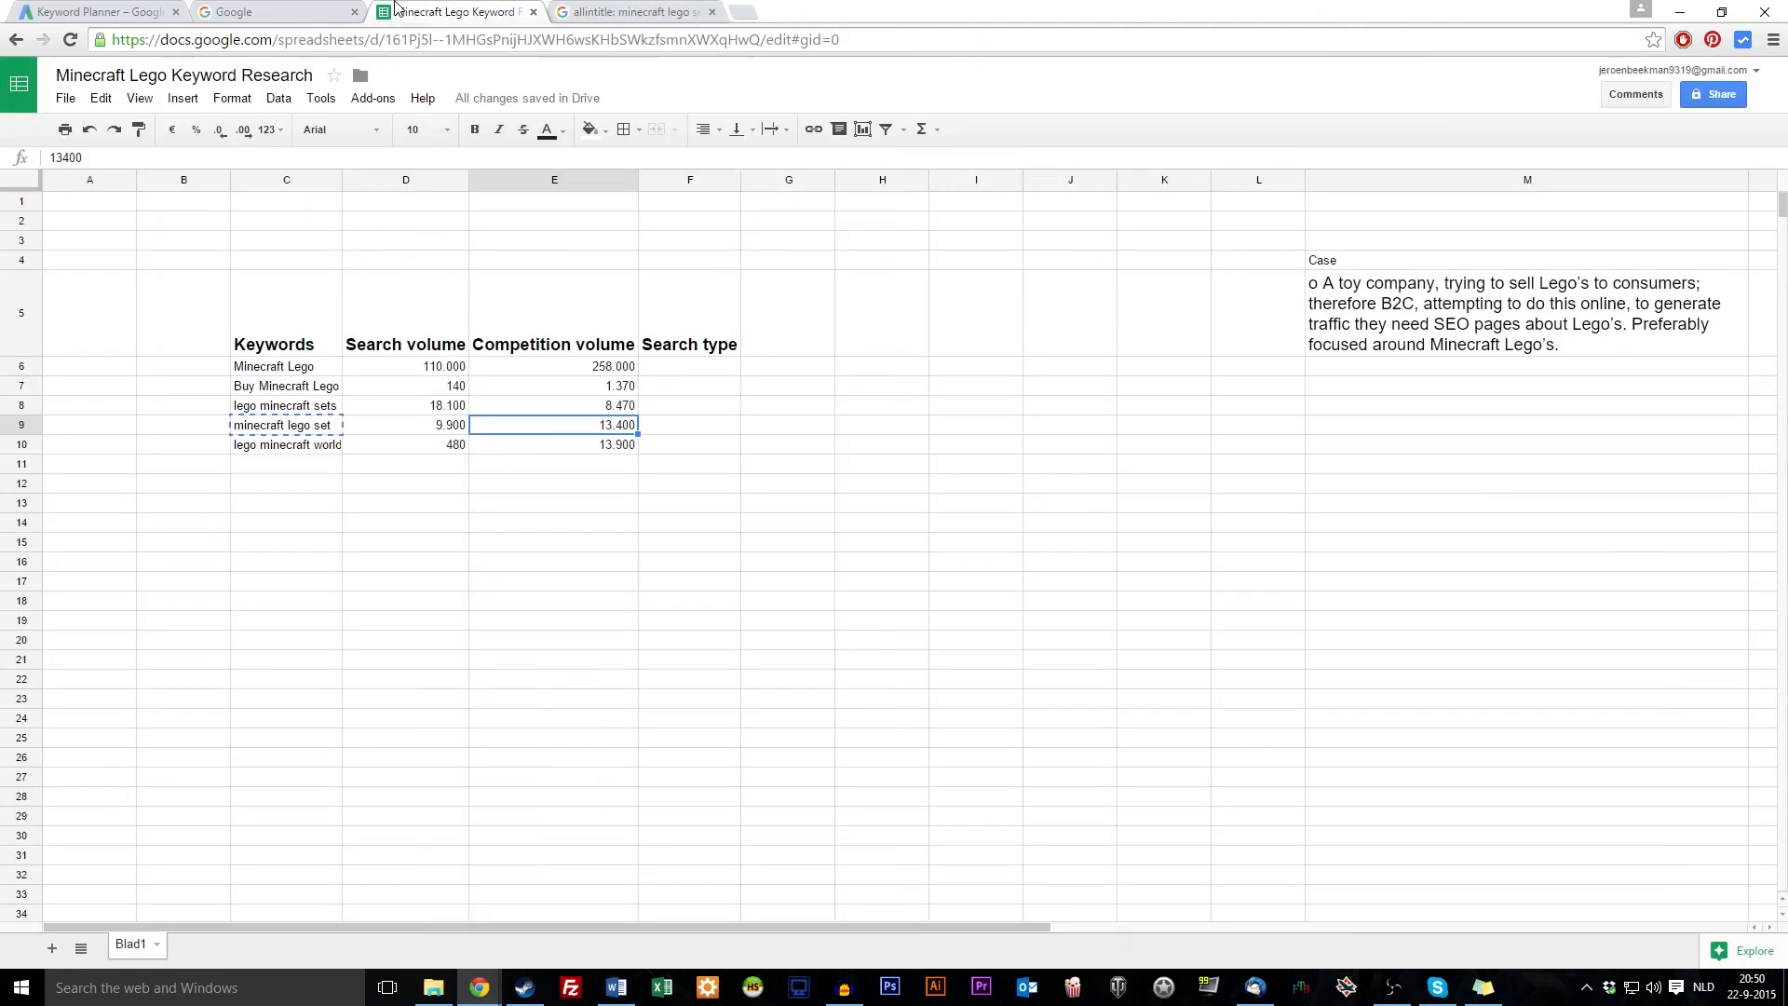
click(316, 429)
click(301, 465)
key(ctrl+v)
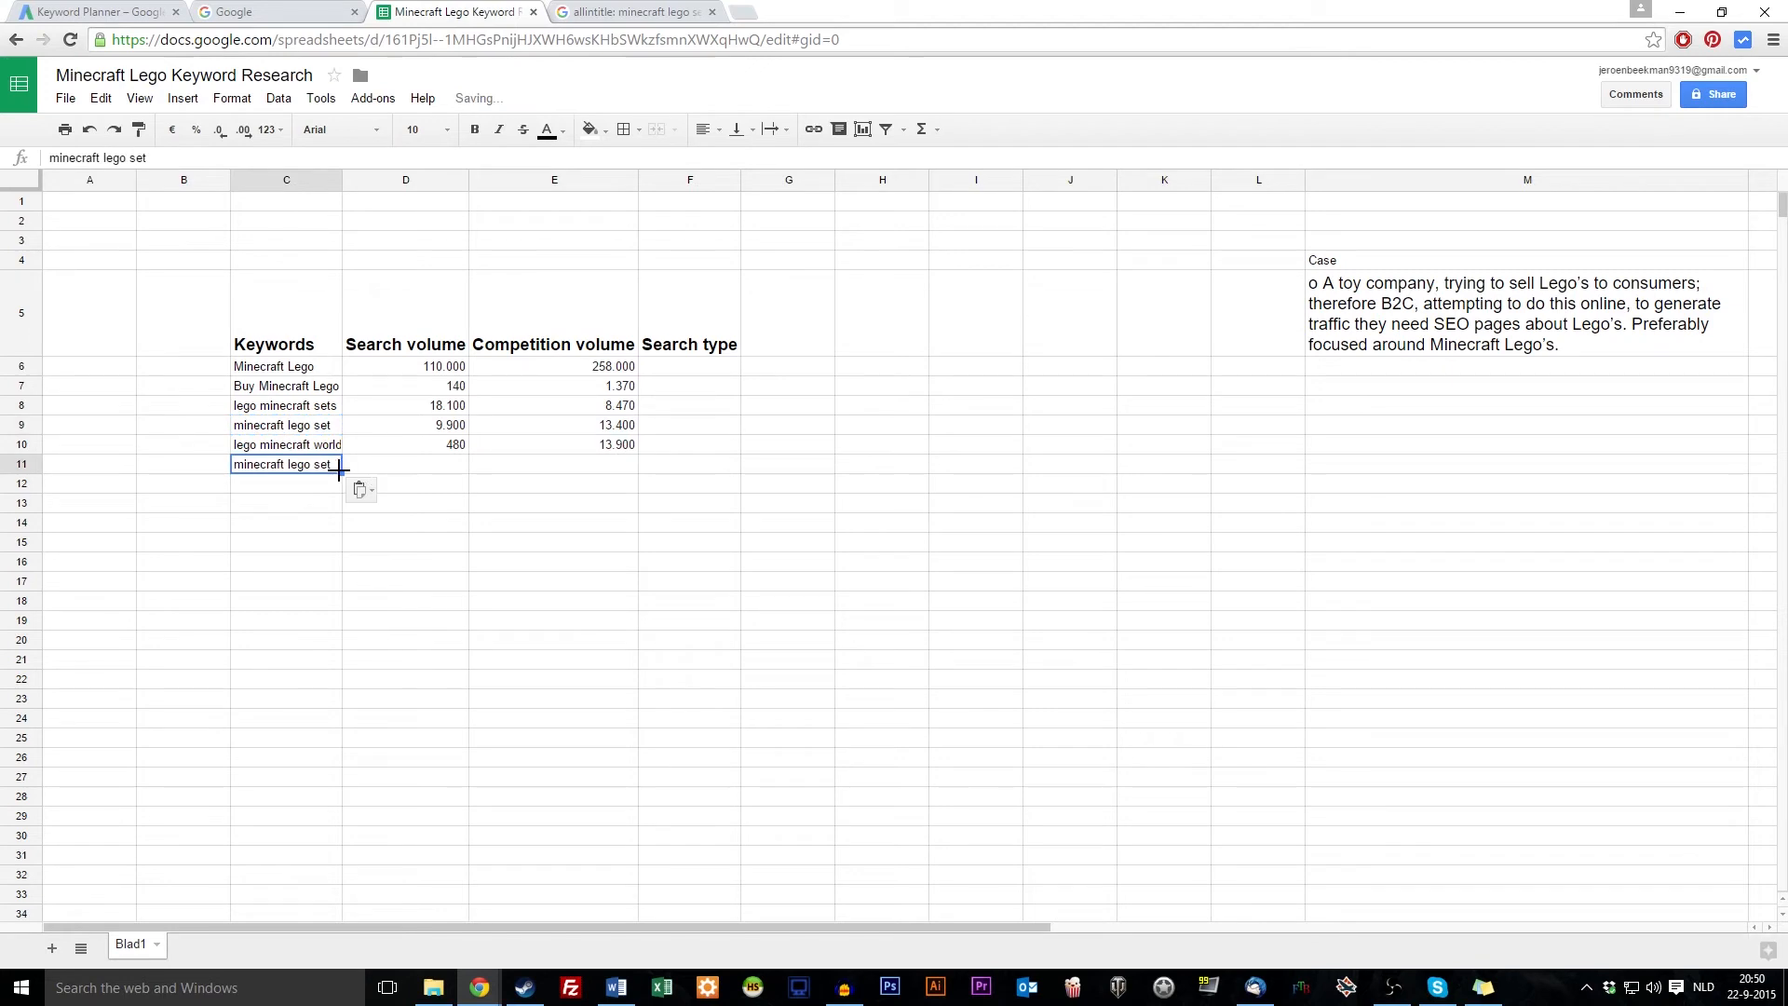
double_click(335, 465)
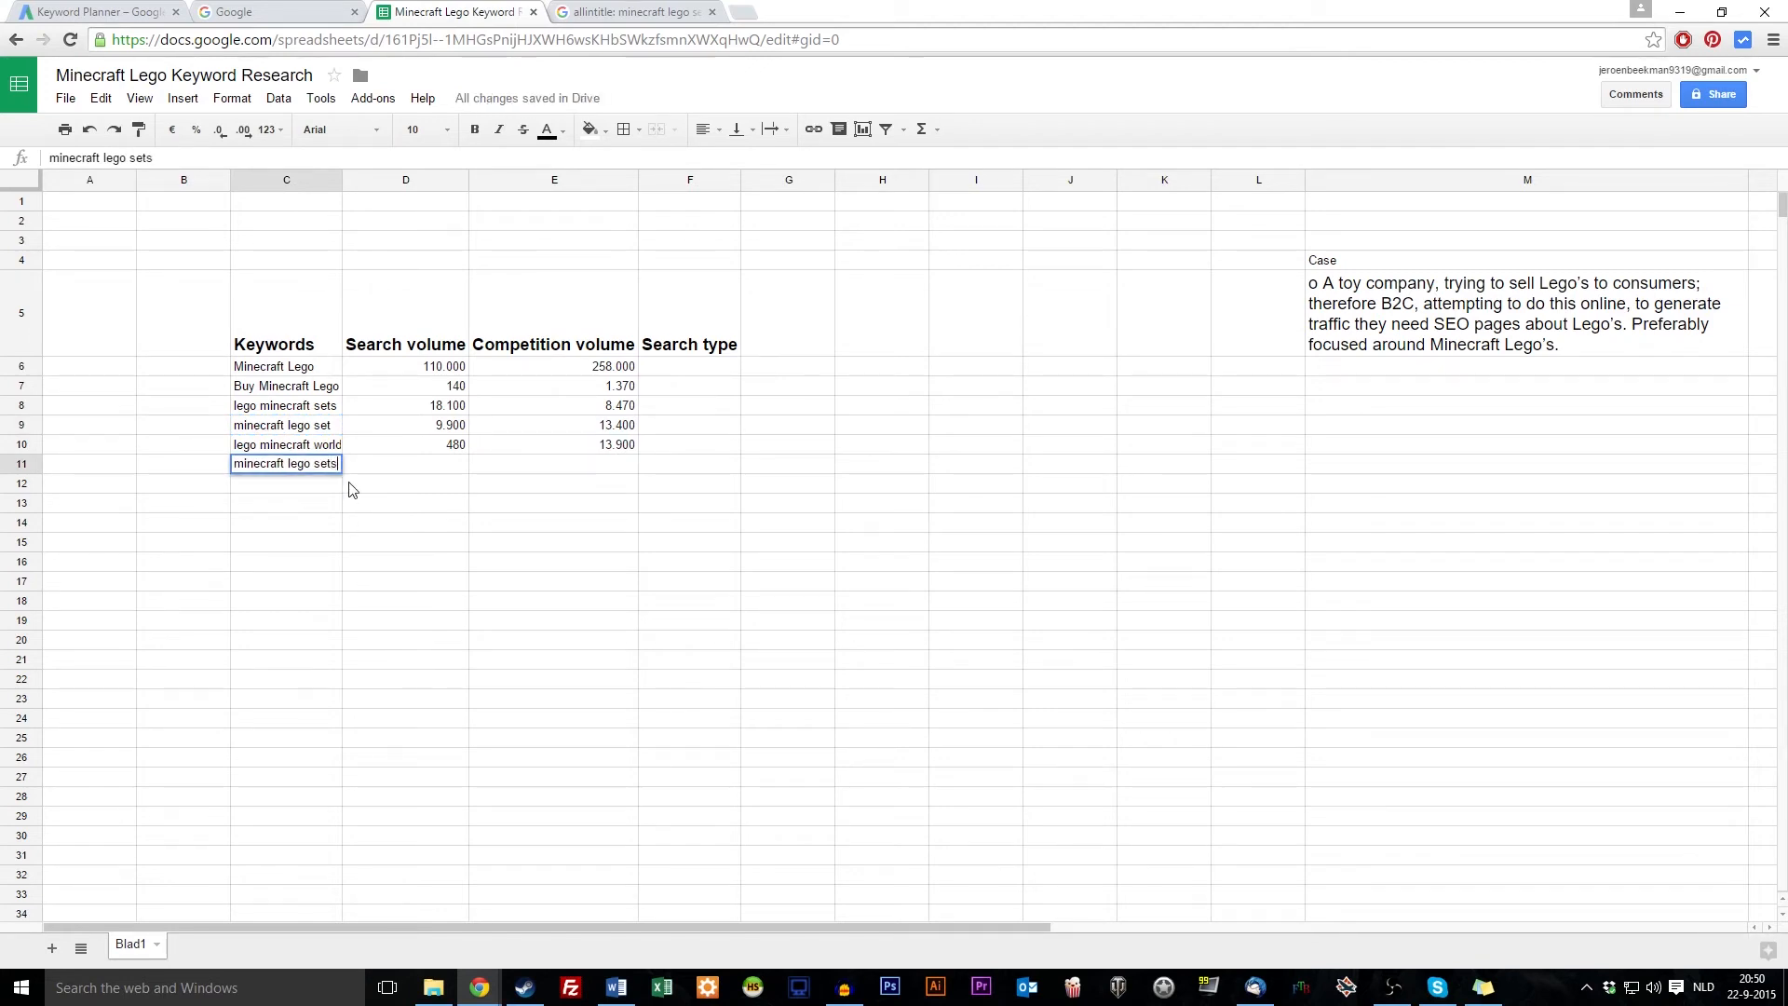
text(s)
click(420, 475)
click(539, 473)
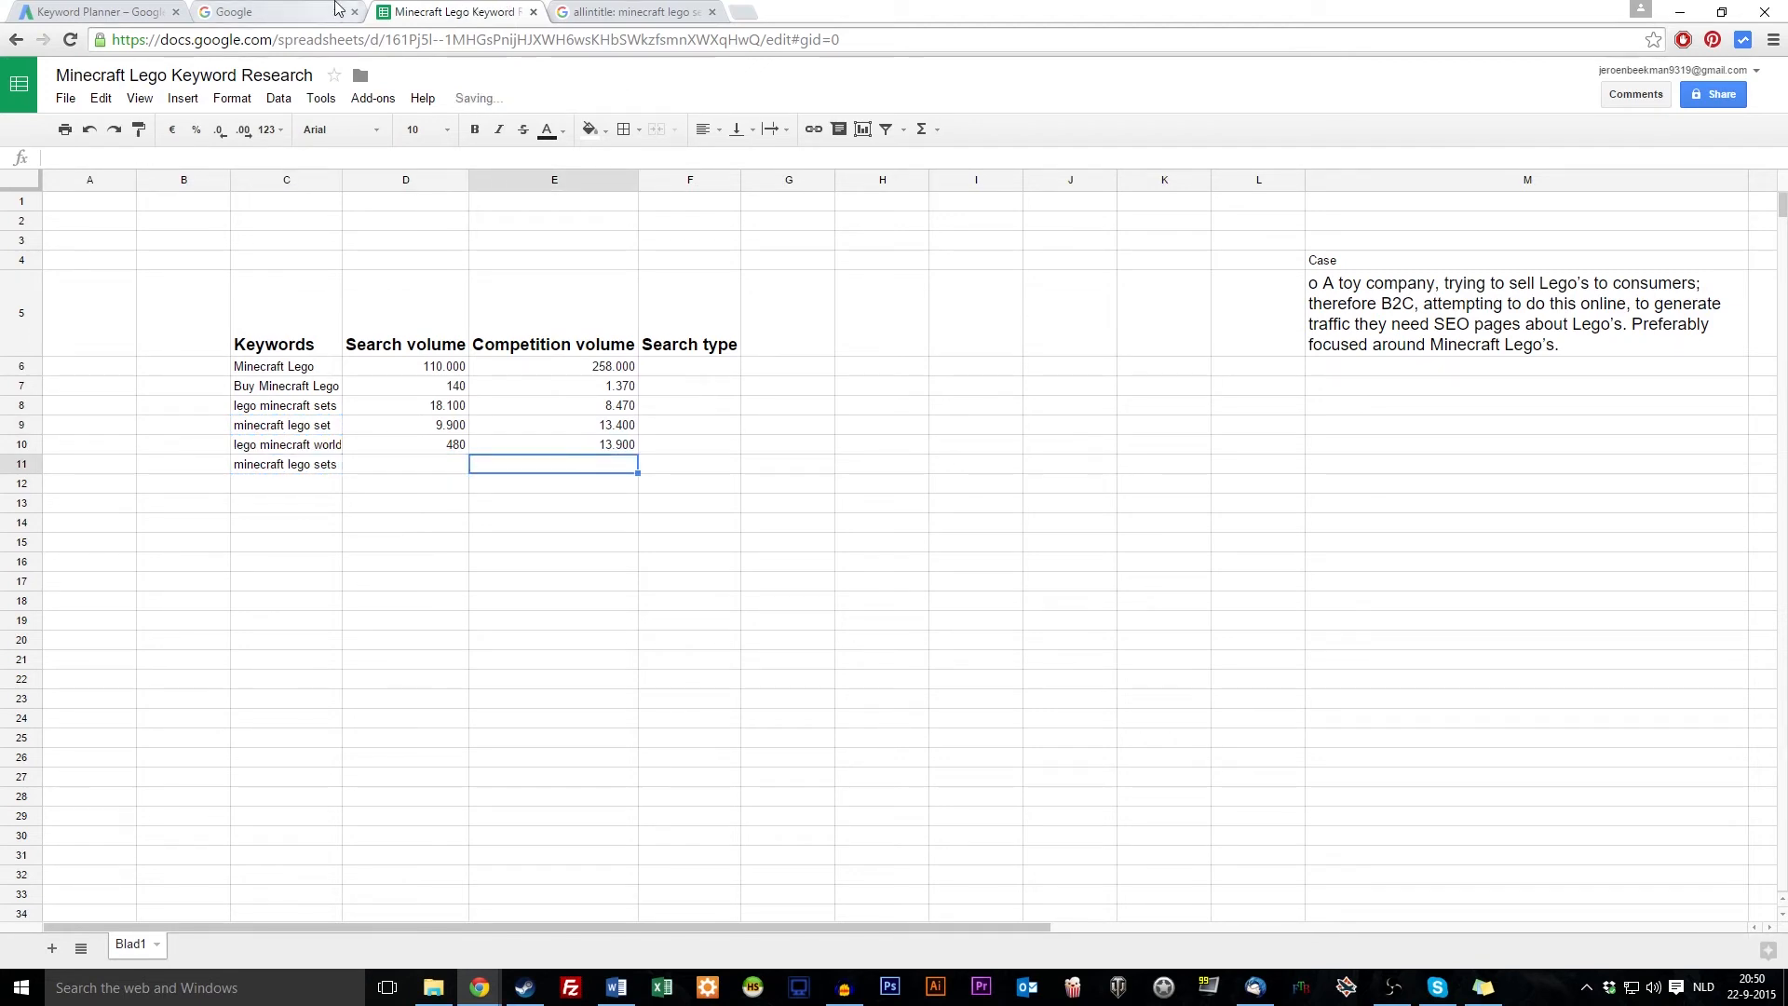
Enter the 8480 allintitle count as the competition volume in E11
key(ctrl+Tab)
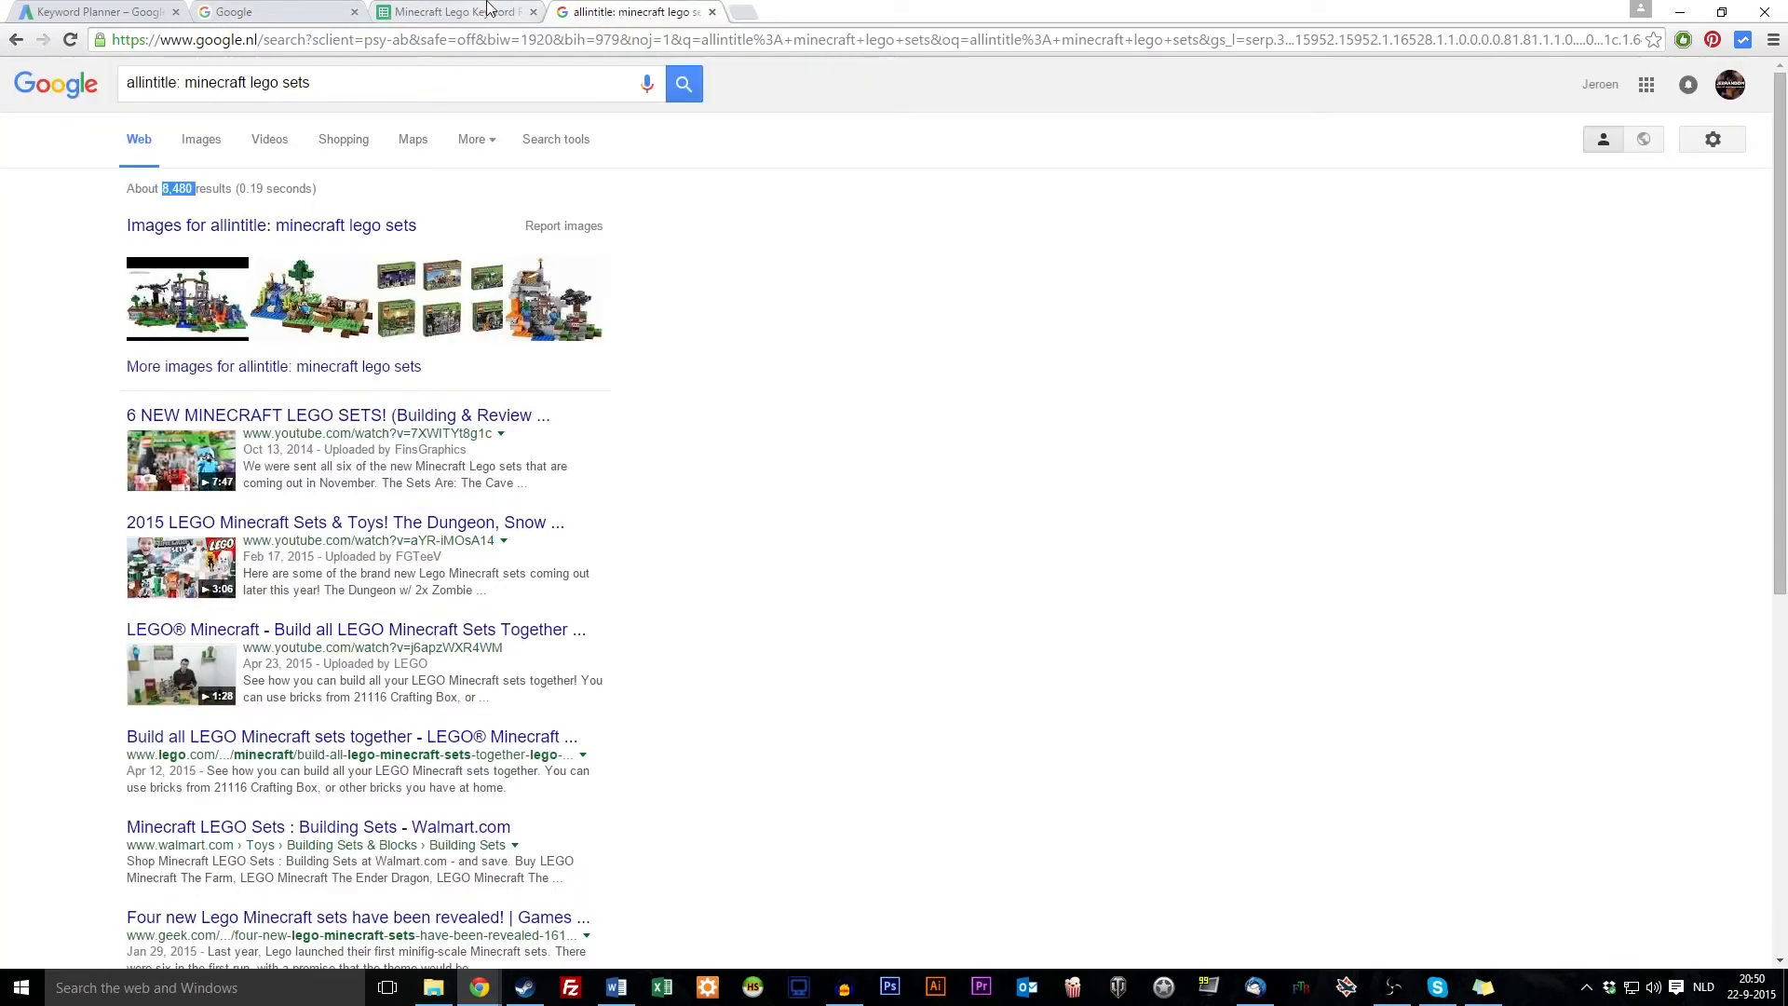
click(486, 8)
text(8480)
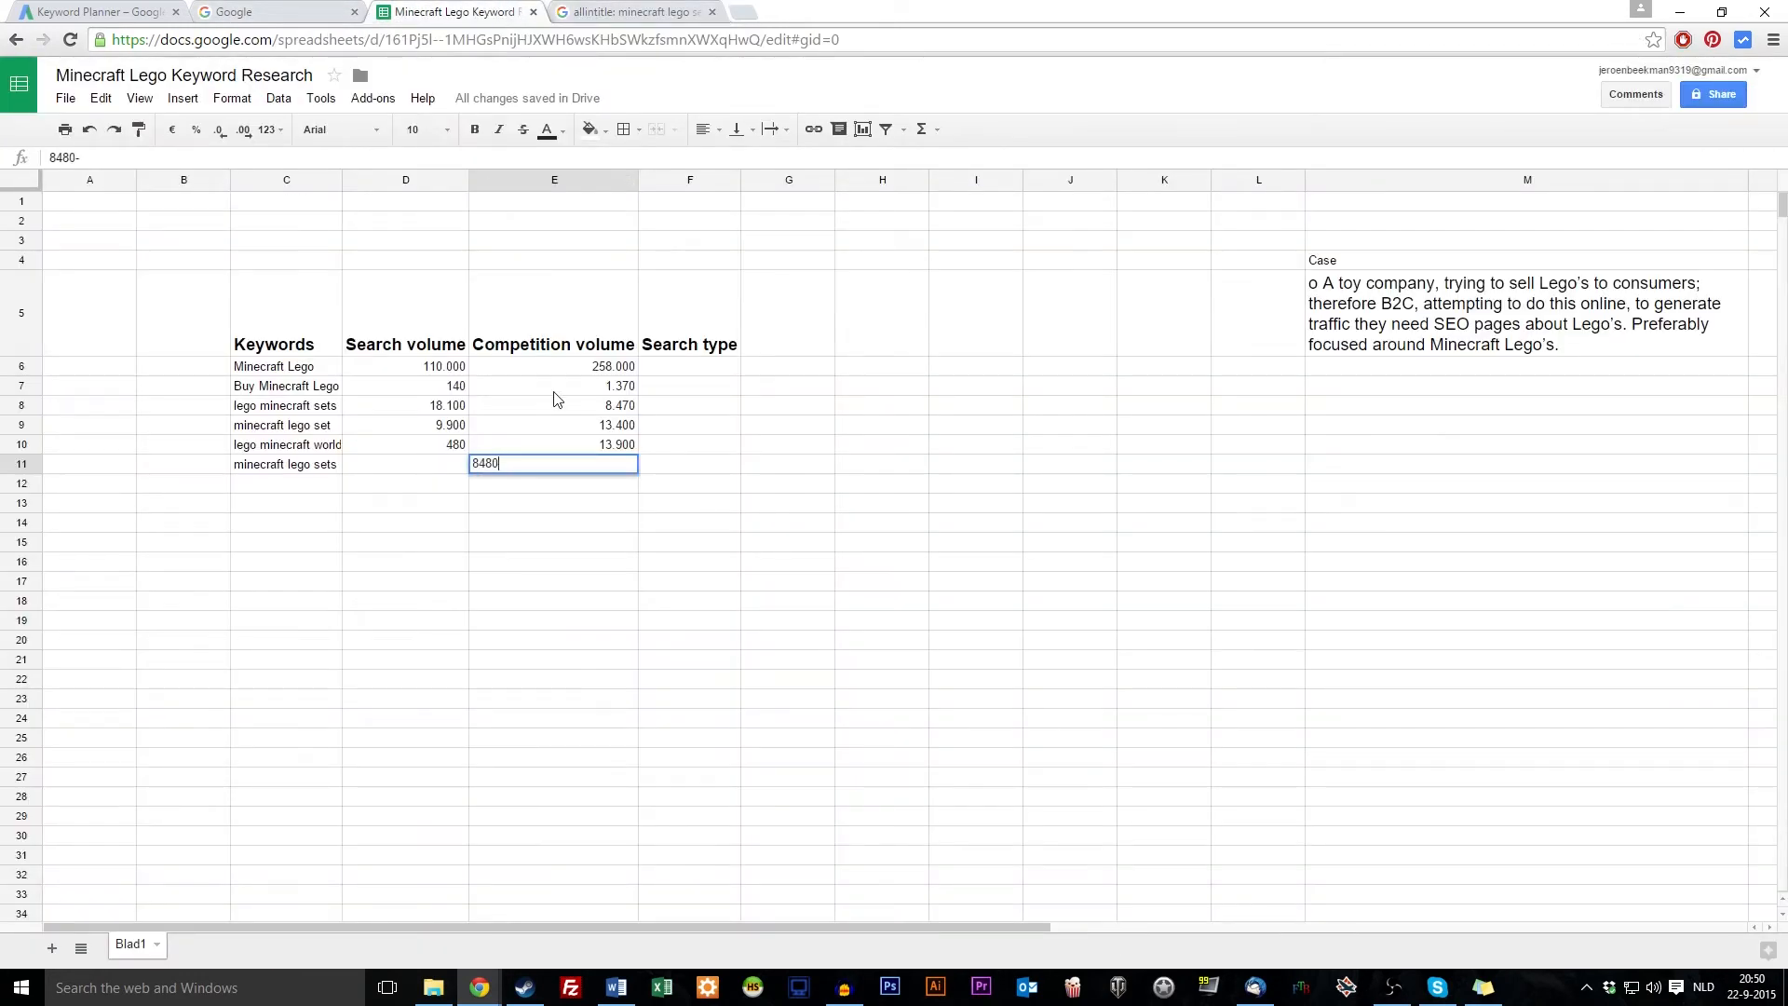
key(Return)
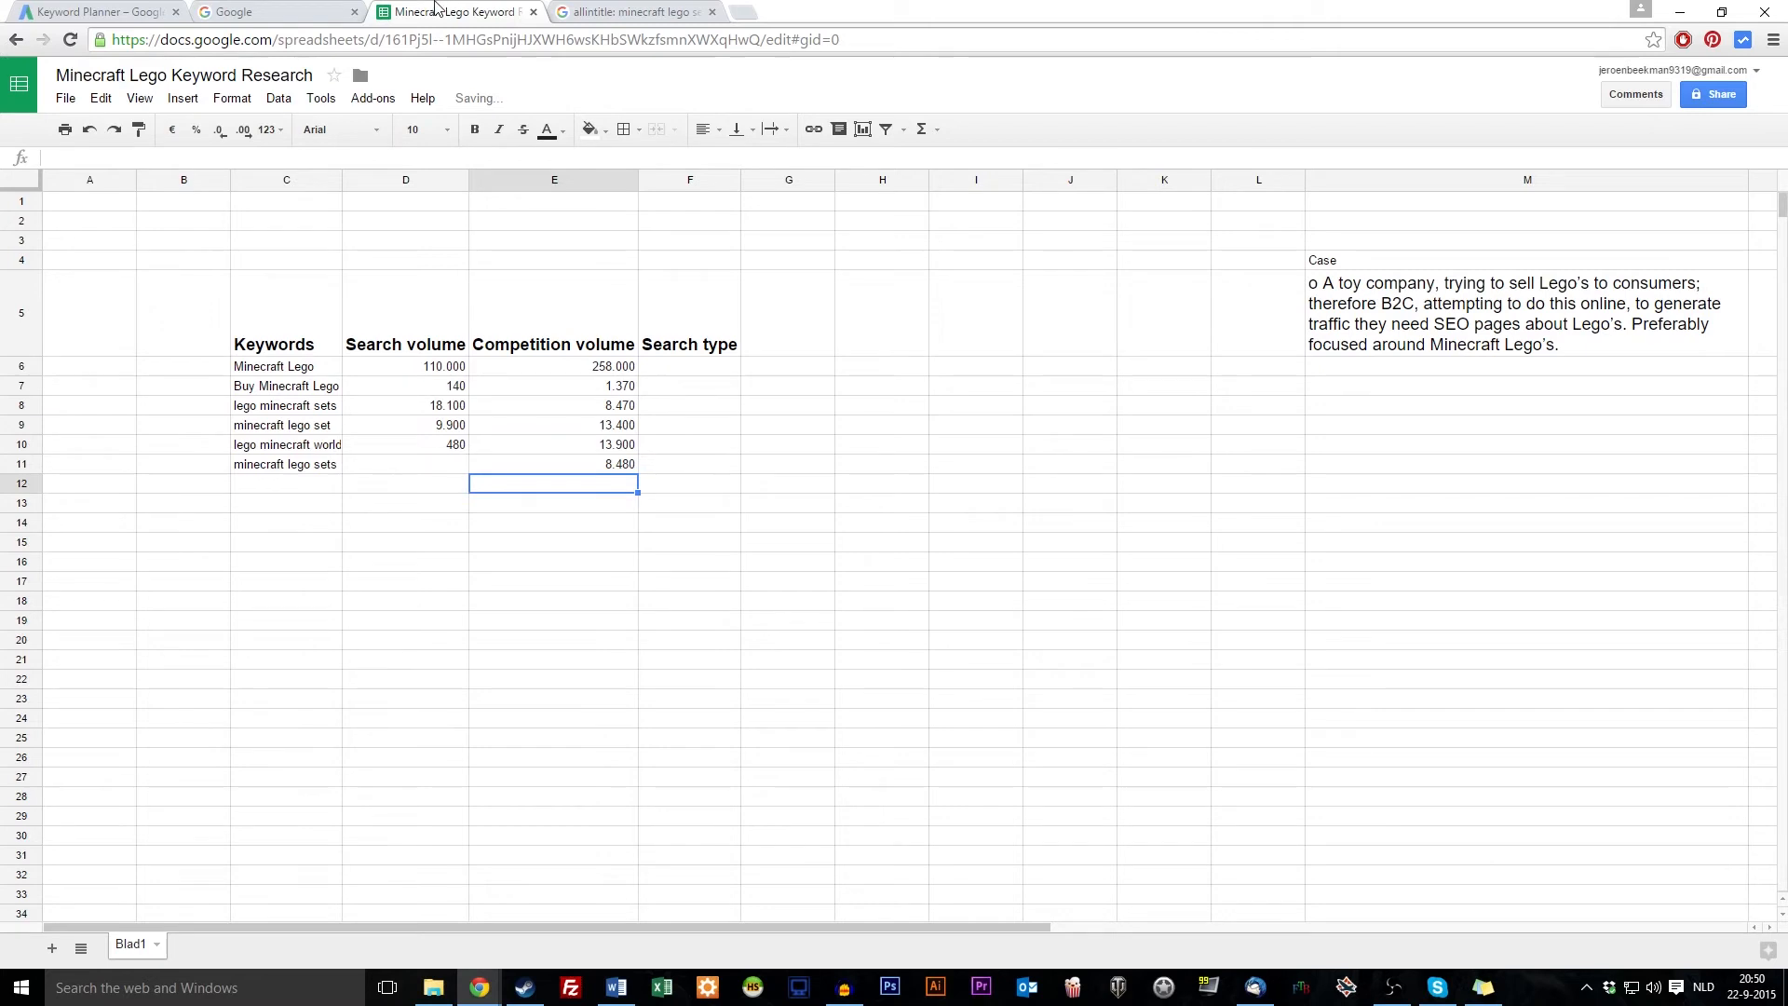
Look up keyword ideas for 'minecraft lego sets' in Keyword Planner
click(280, 463)
key(ctrl+c)
click(119, 10)
click(590, 169)
click(596, 190)
key(ctrl+a)
key(ctrl+v)
click(797, 193)
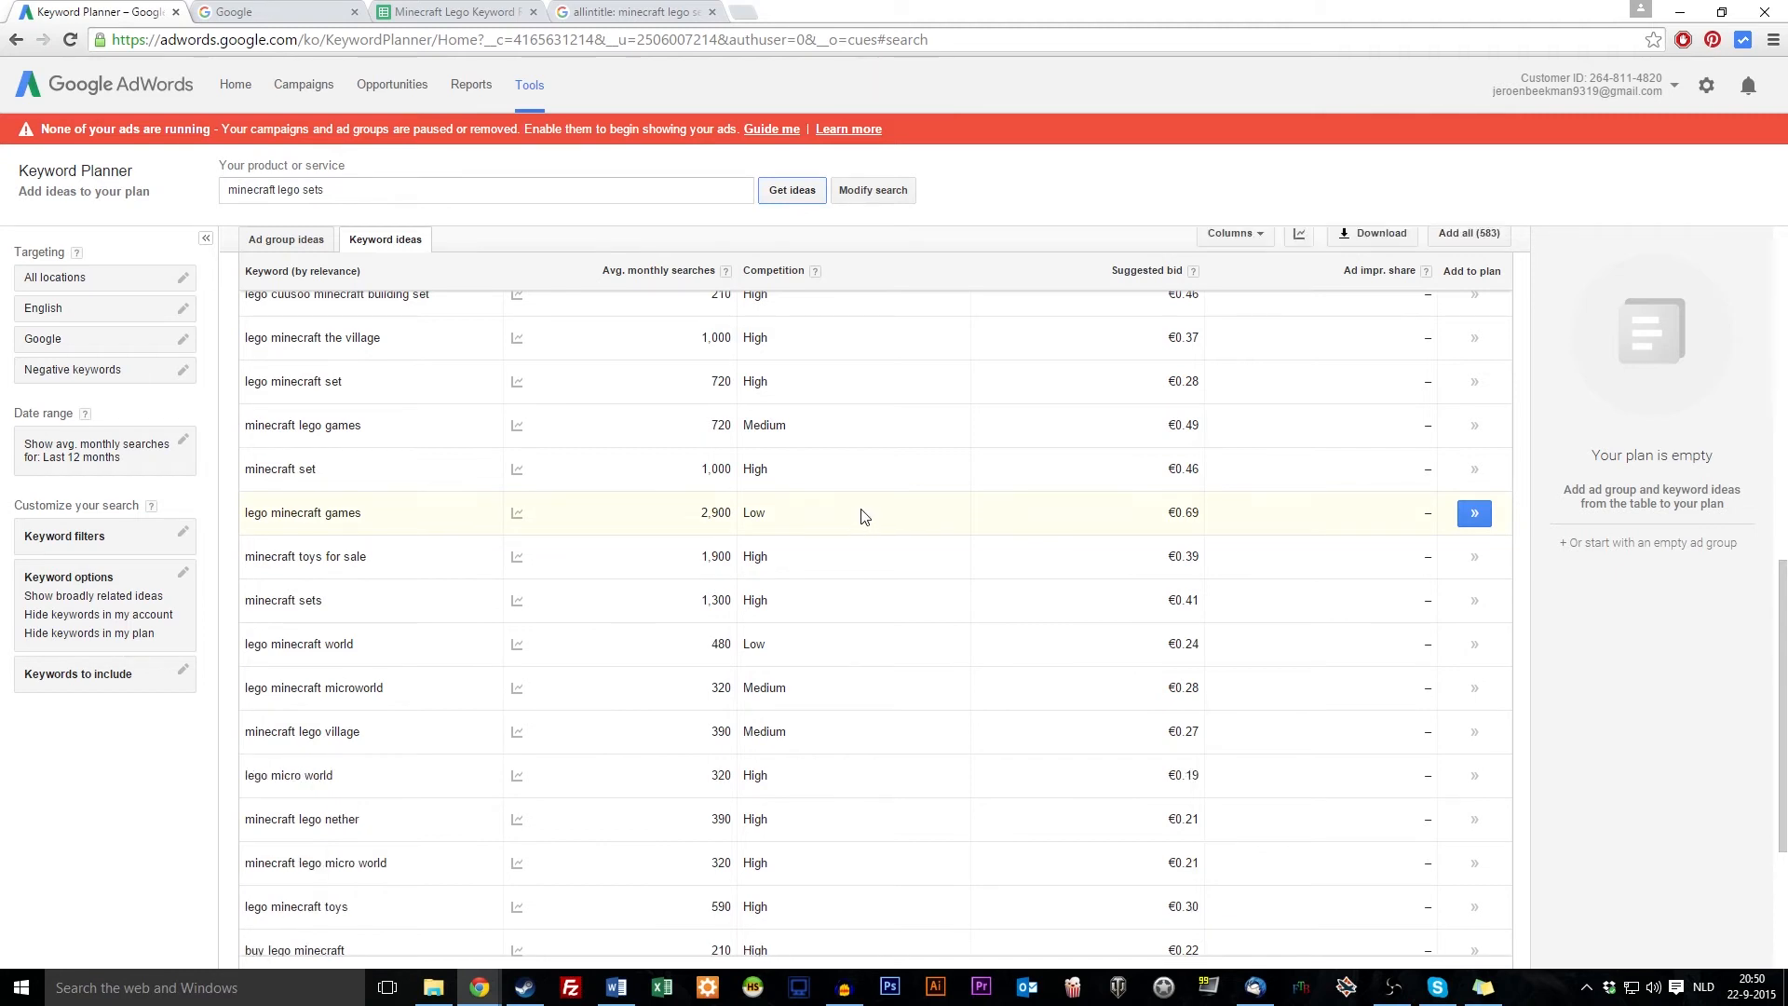
Enter 8100 as the search volume in D11 and select the new row
click(488, 10)
click(458, 466)
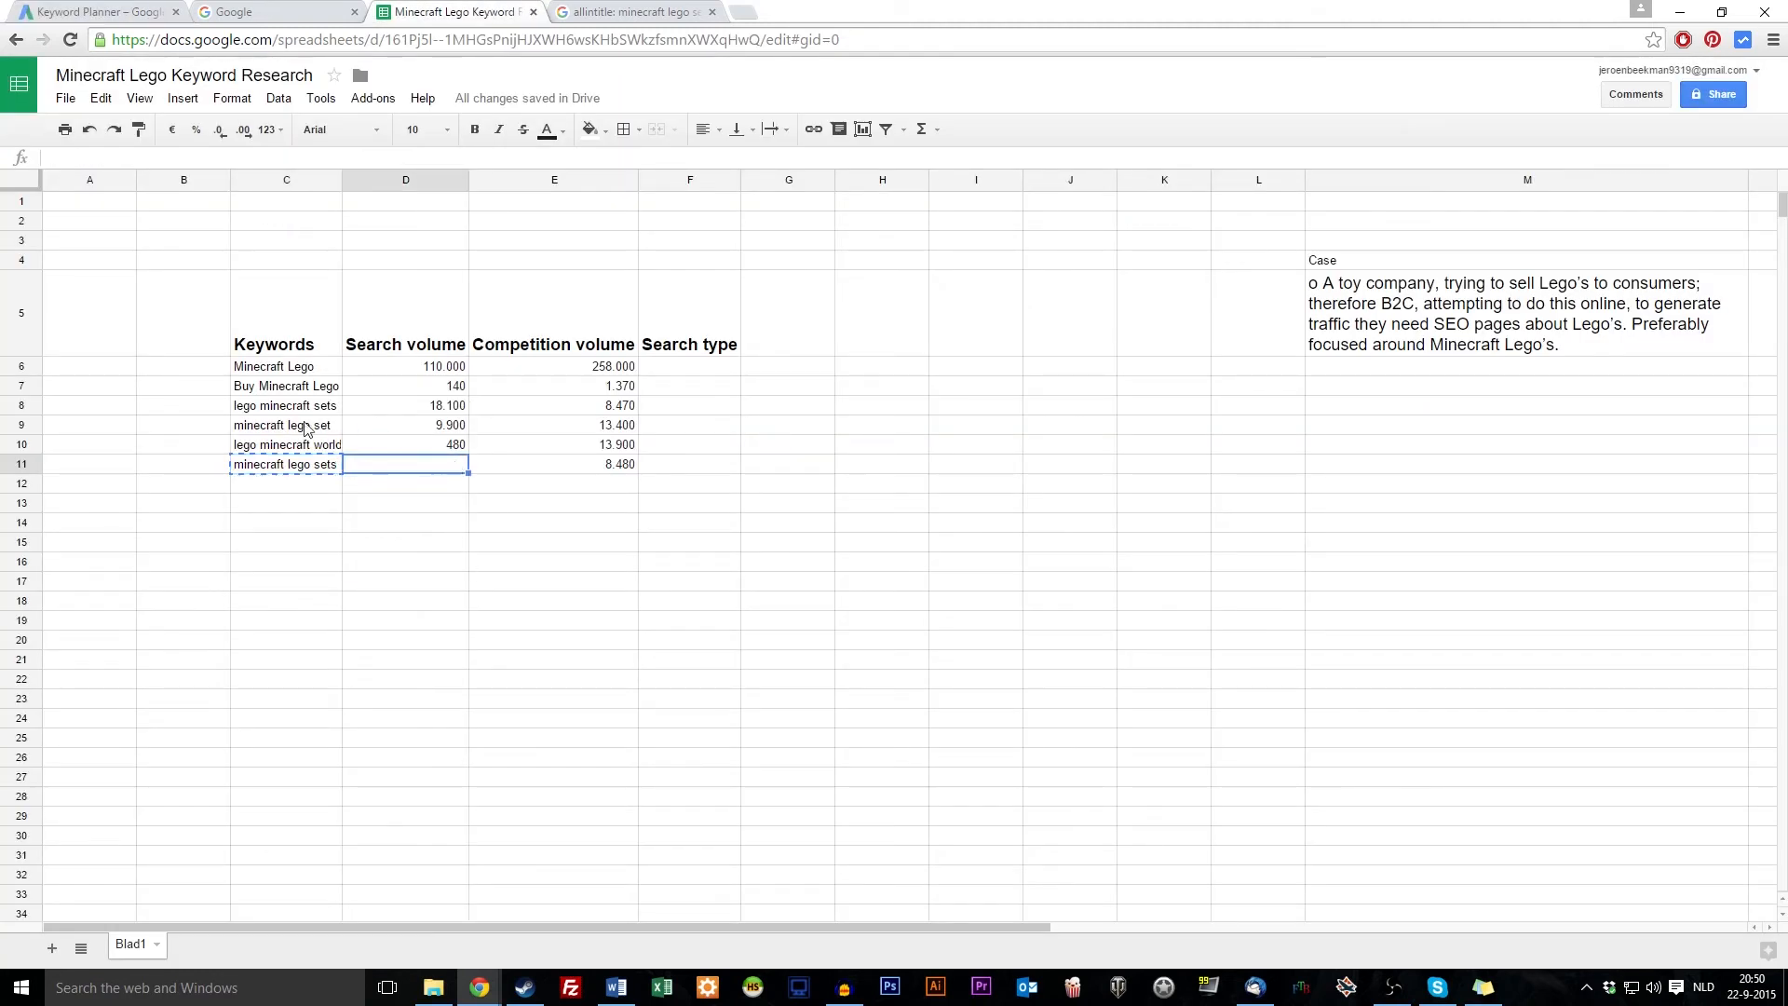
text(8100)
key(Return)
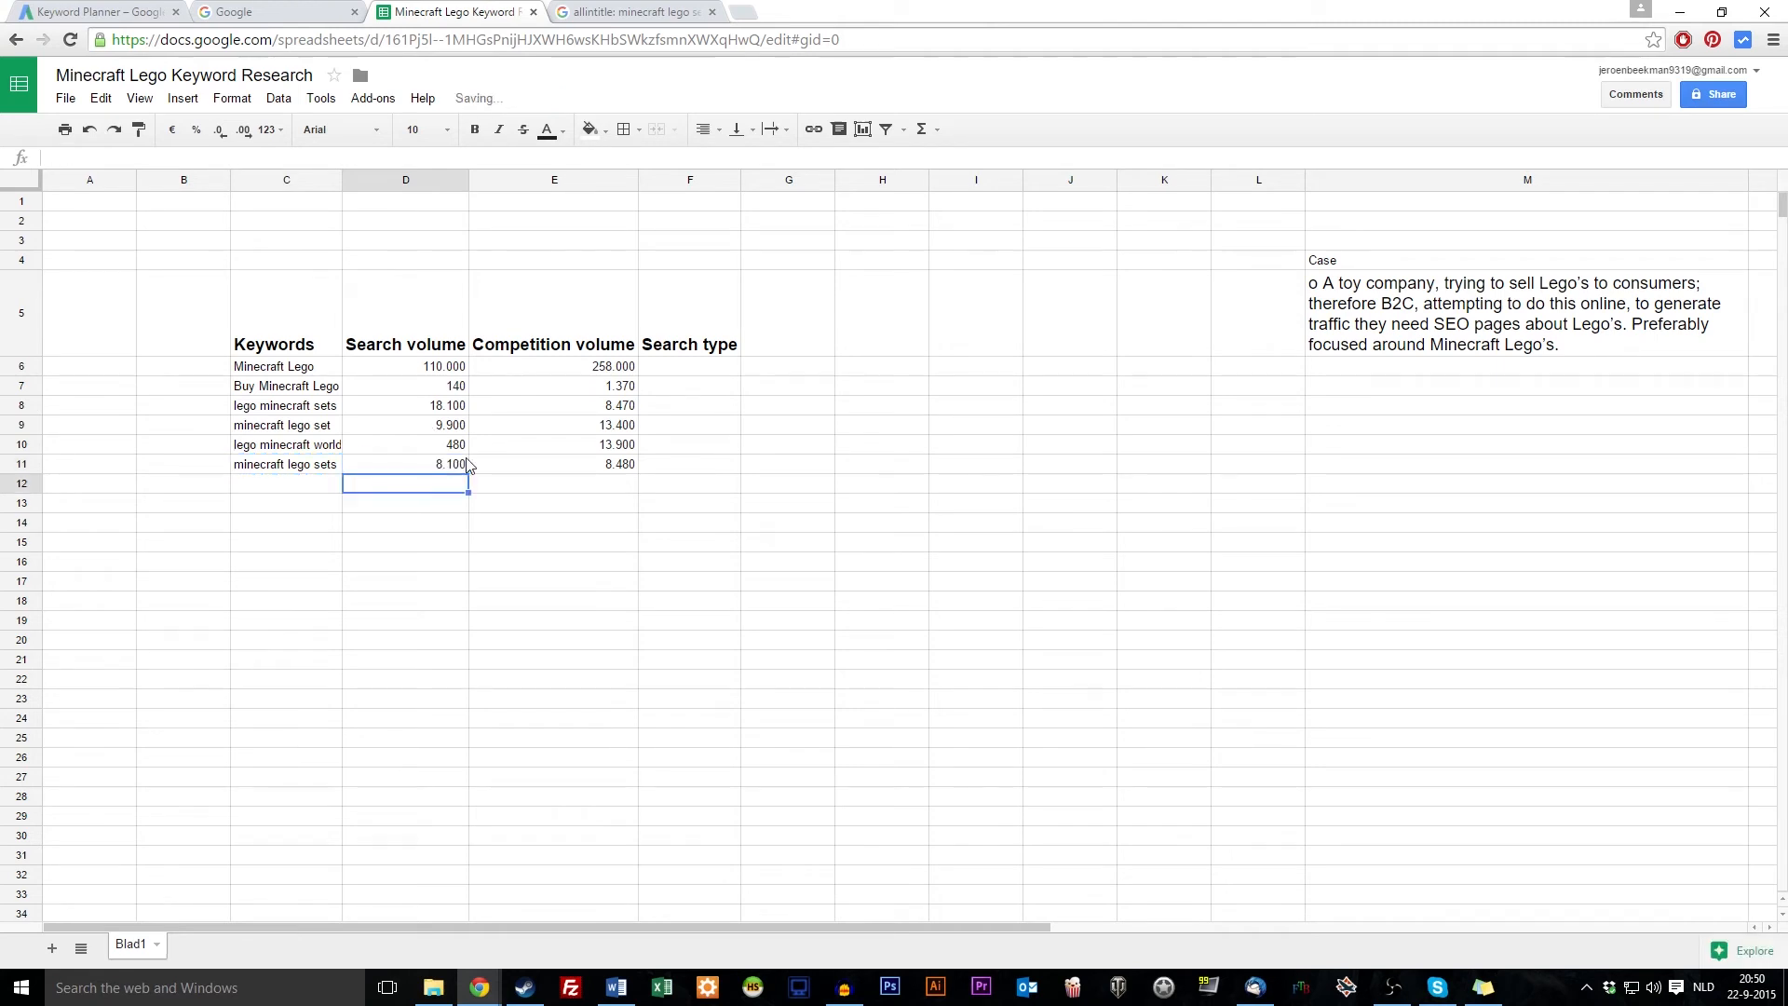
click(415, 557)
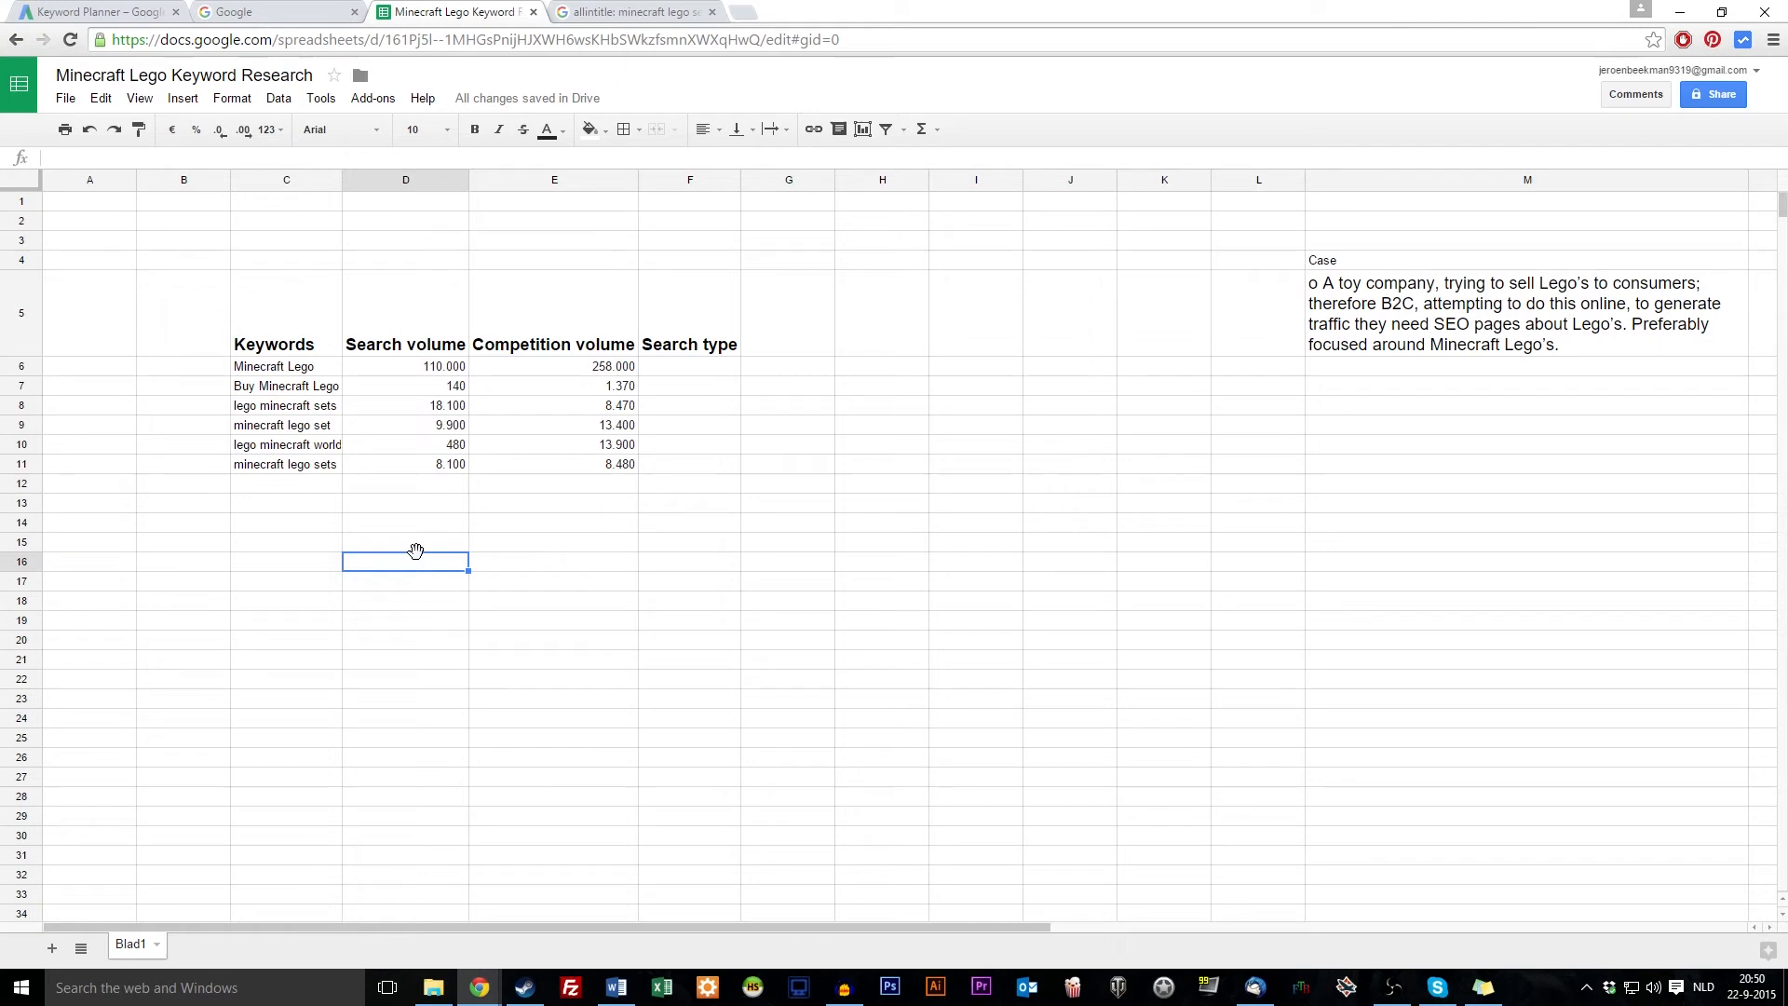
drag(331, 463, 600, 465)
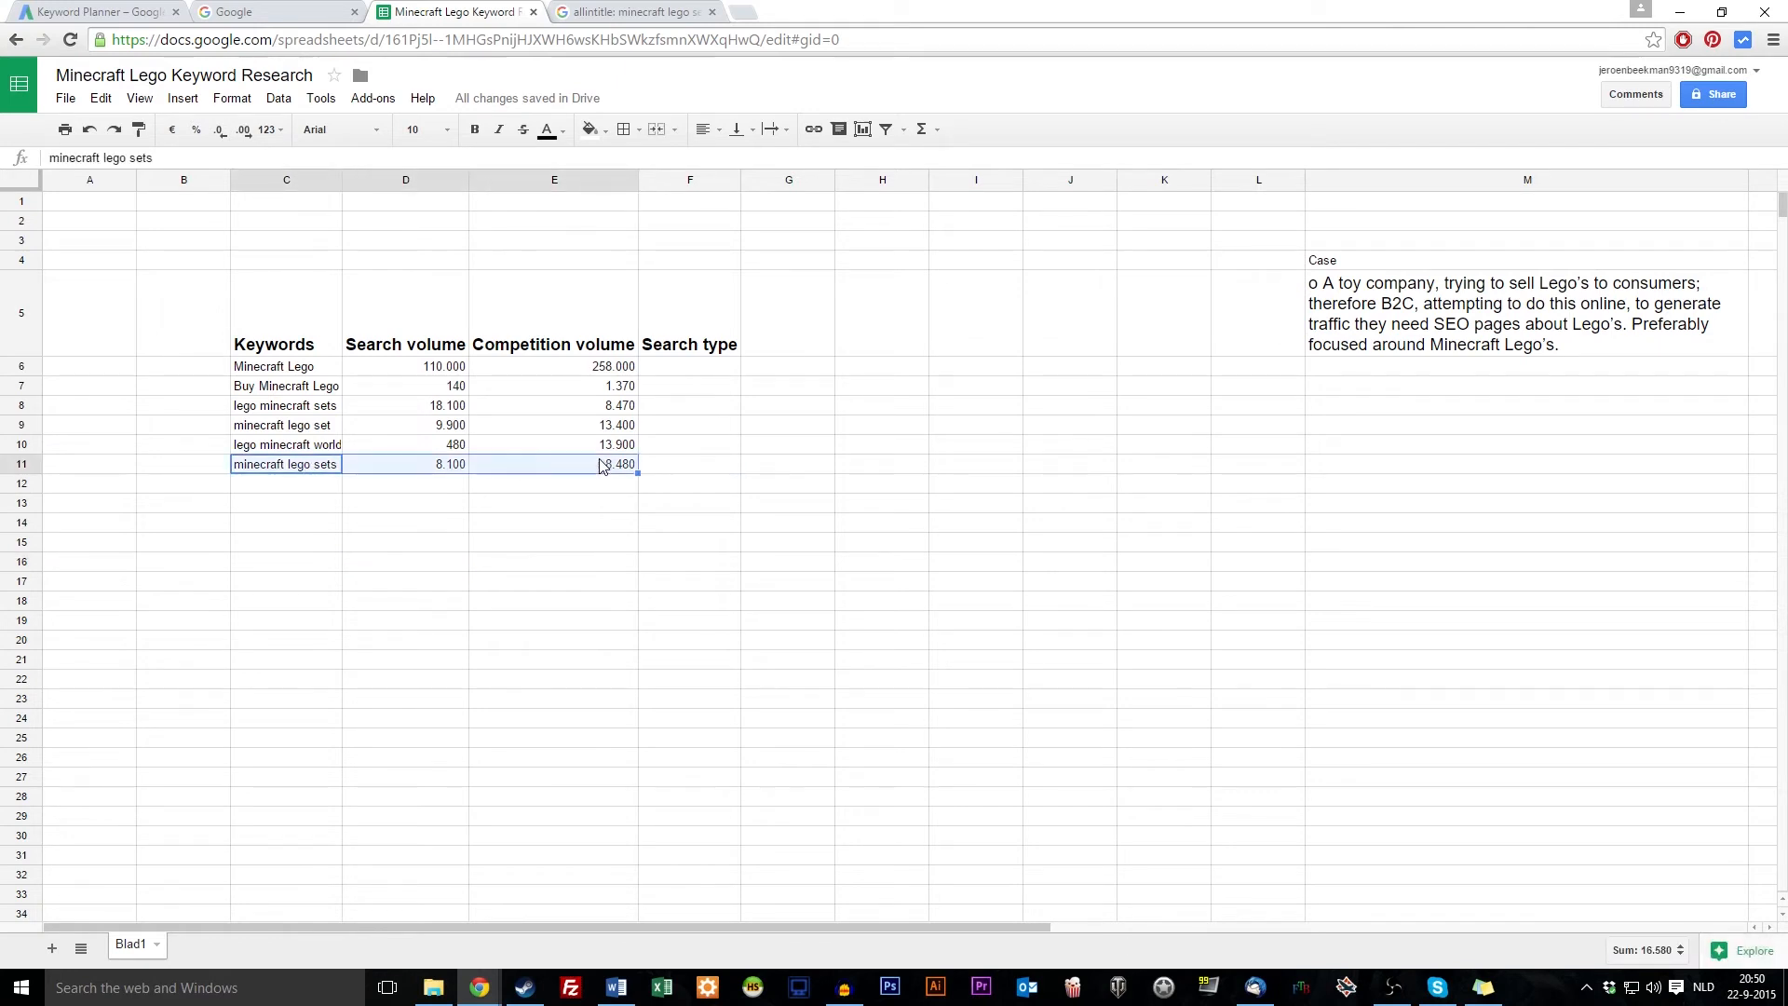
Try sorting only the search volumes D6:D11 ascending, then undo it
click(655, 564)
drag(449, 373, 456, 472)
right_click(439, 375)
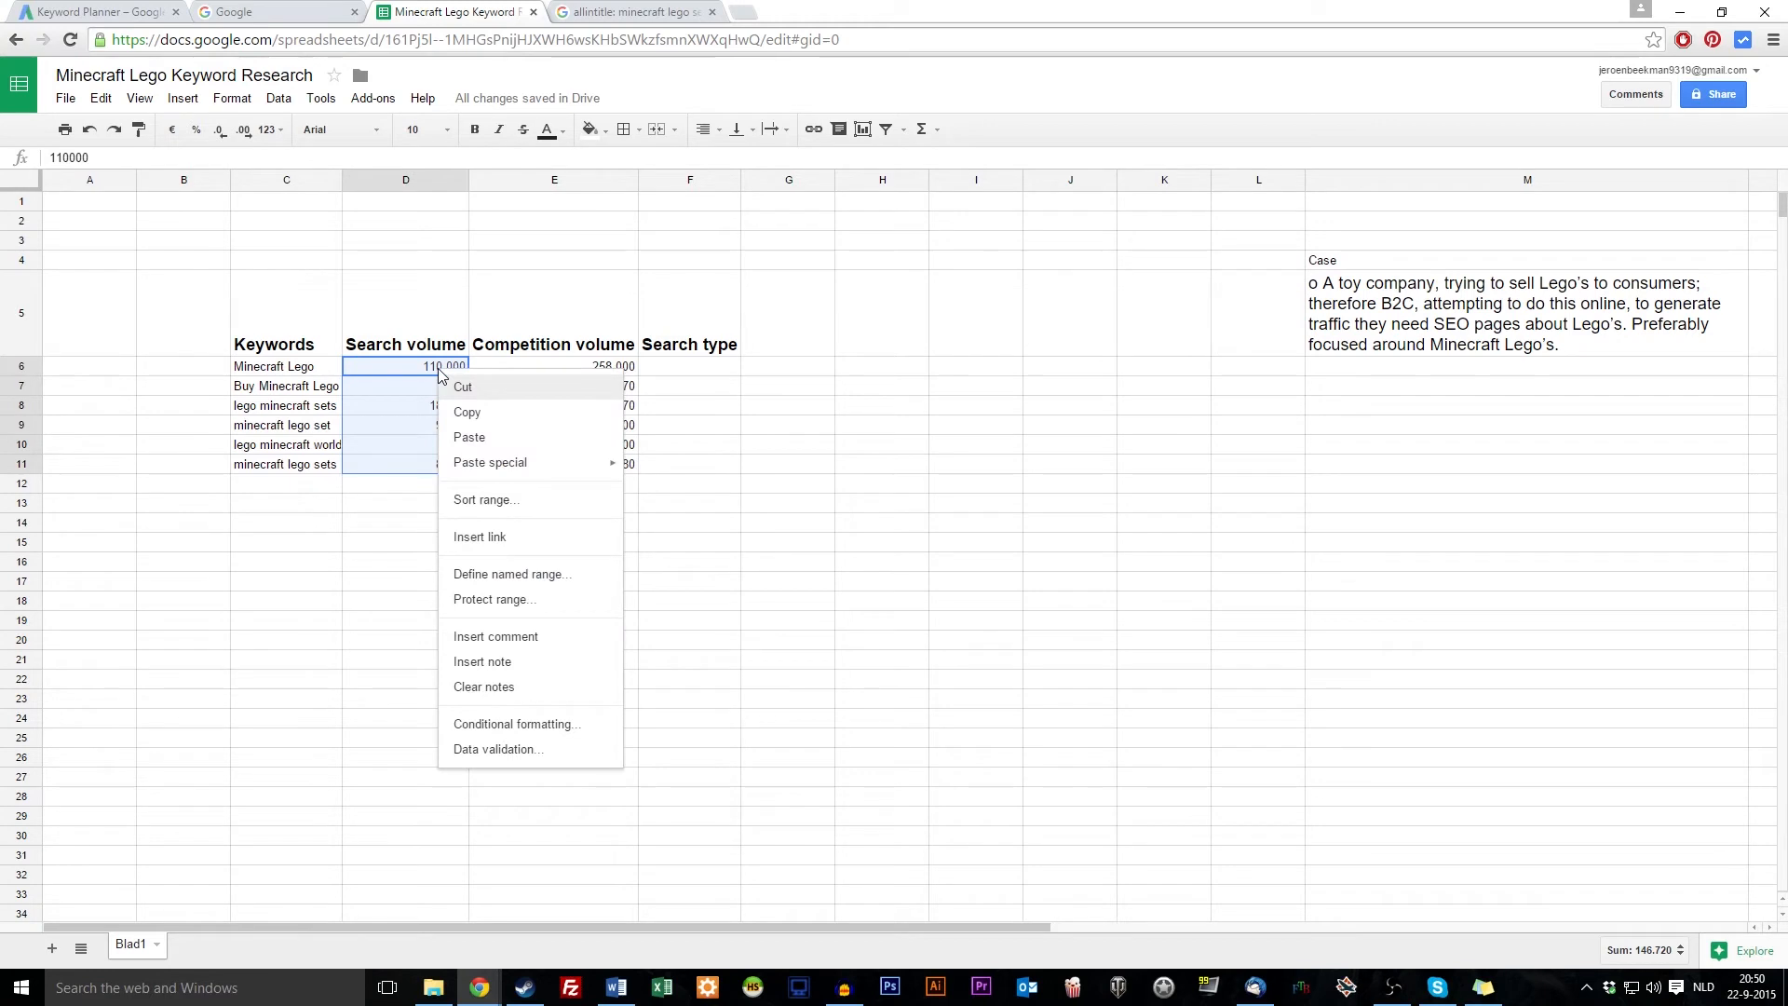
click(565, 503)
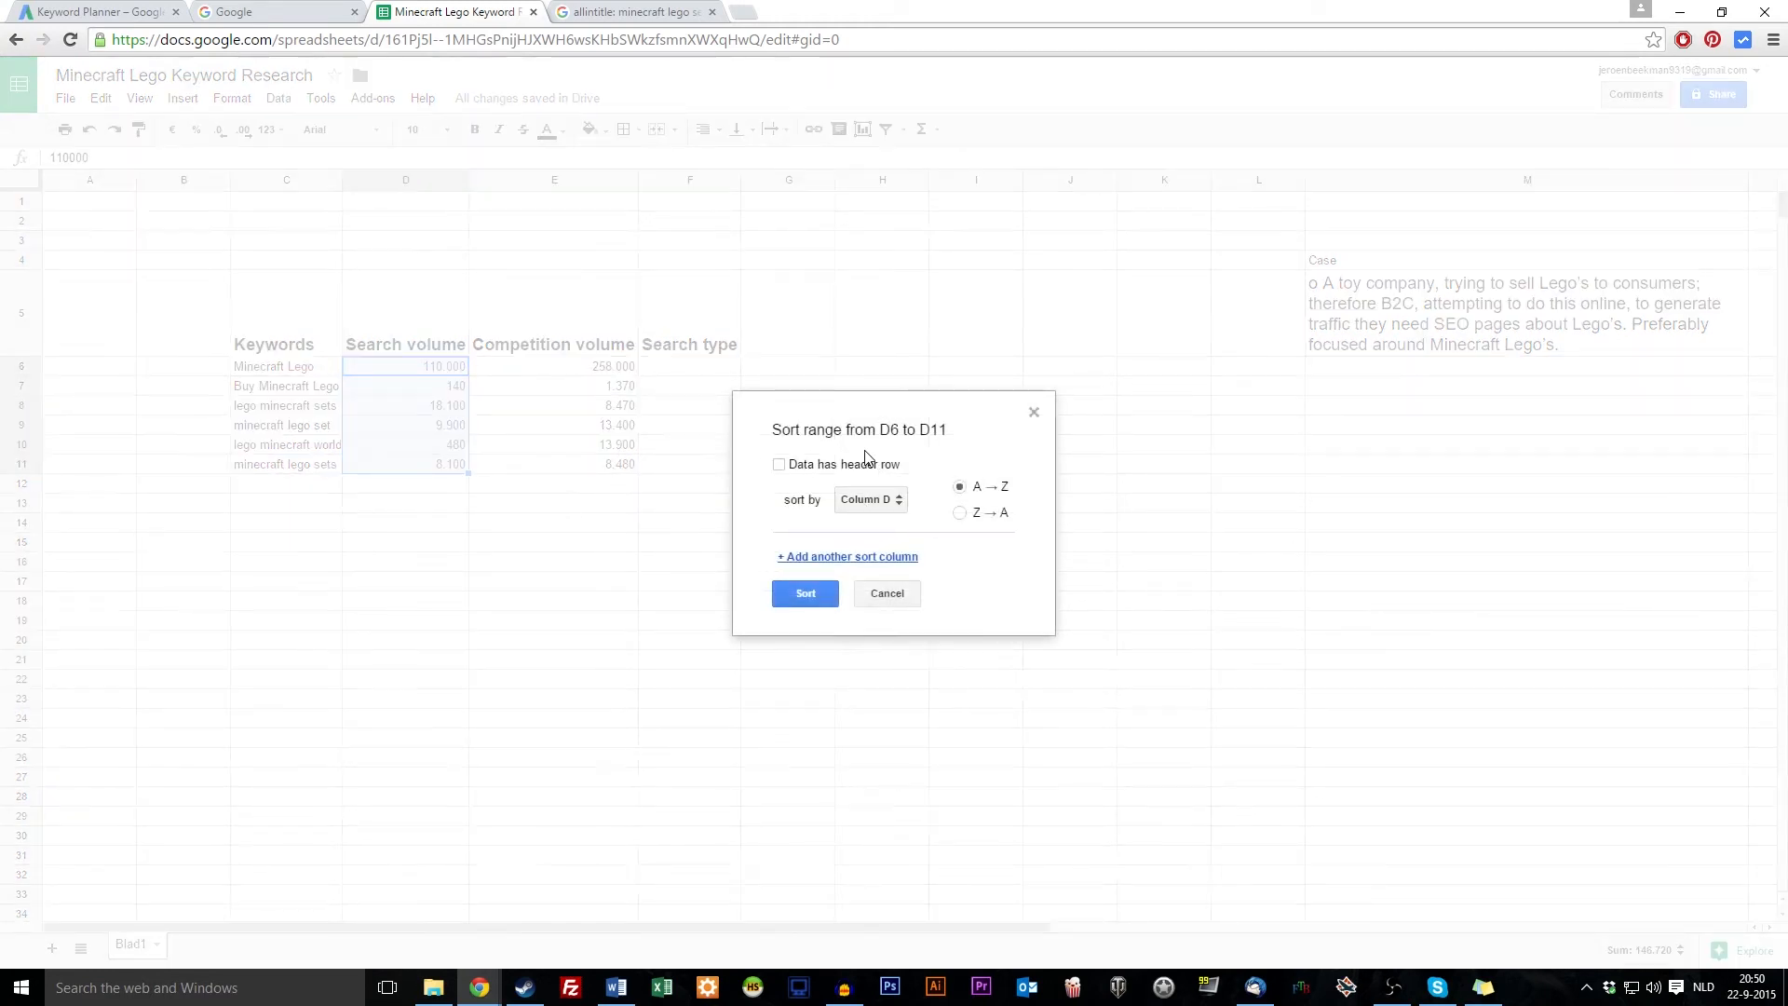
click(879, 500)
click(885, 504)
click(808, 594)
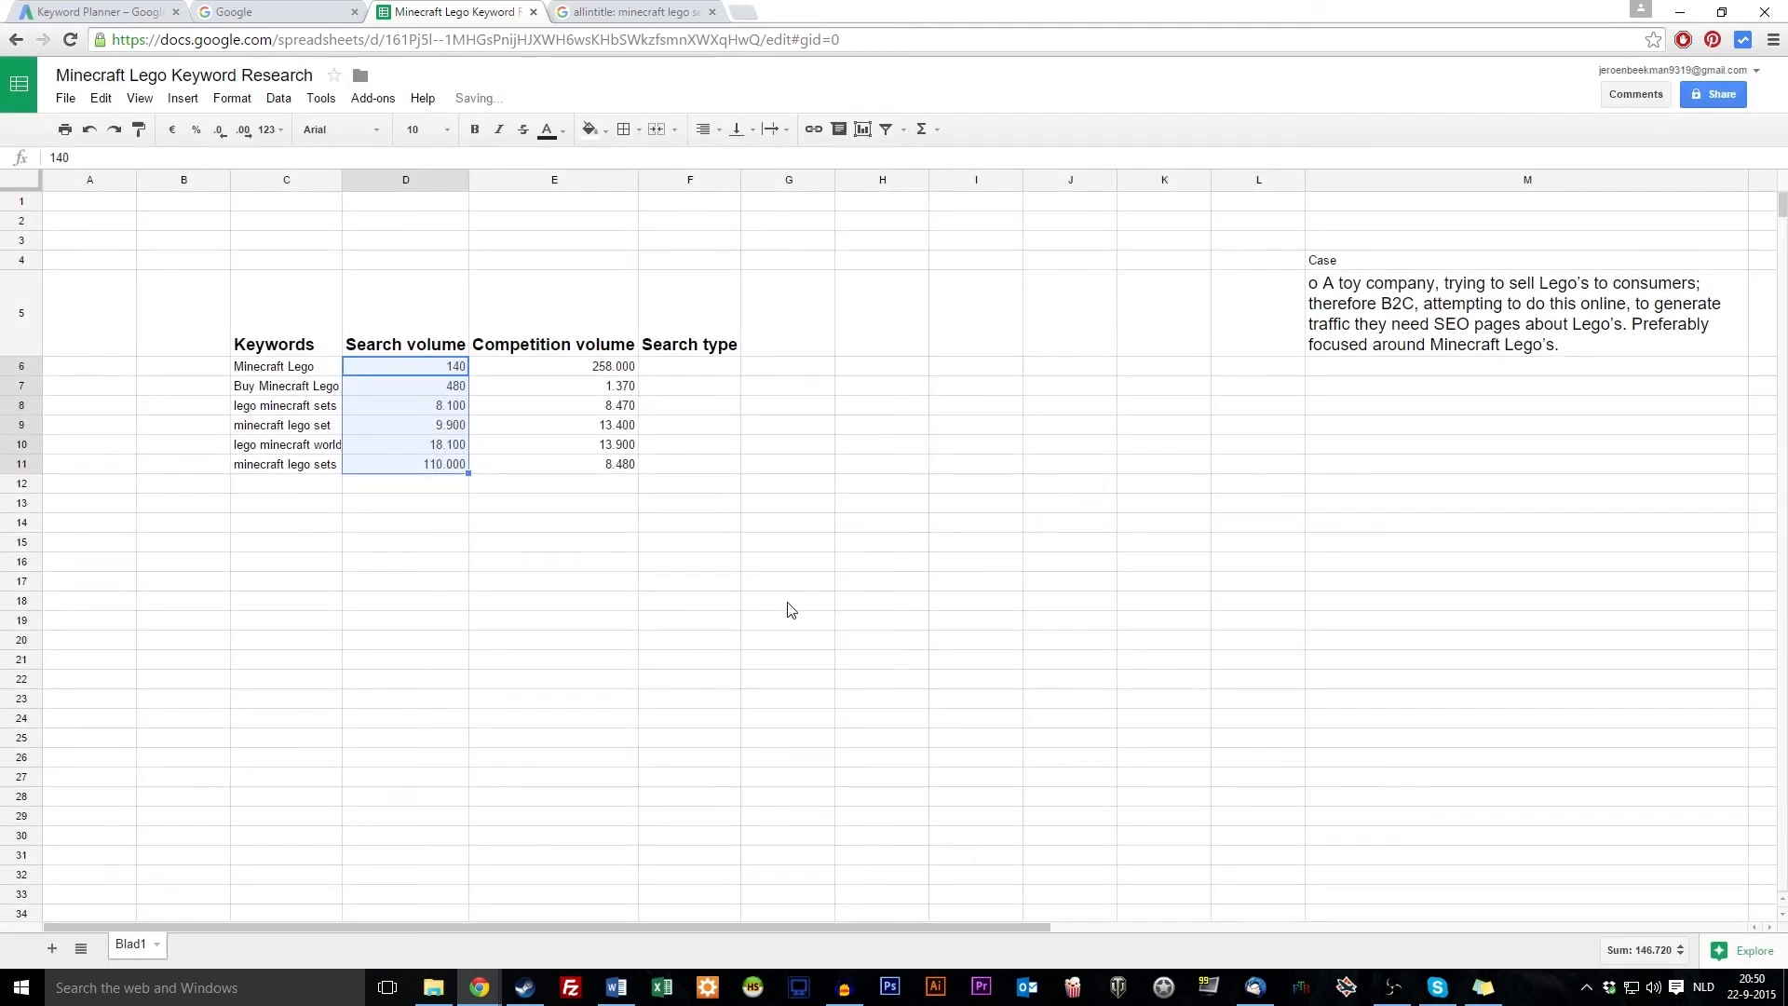
key(ctrl+z)
Sort the search volume column D6:D11 alone in descending order
right_click(458, 406)
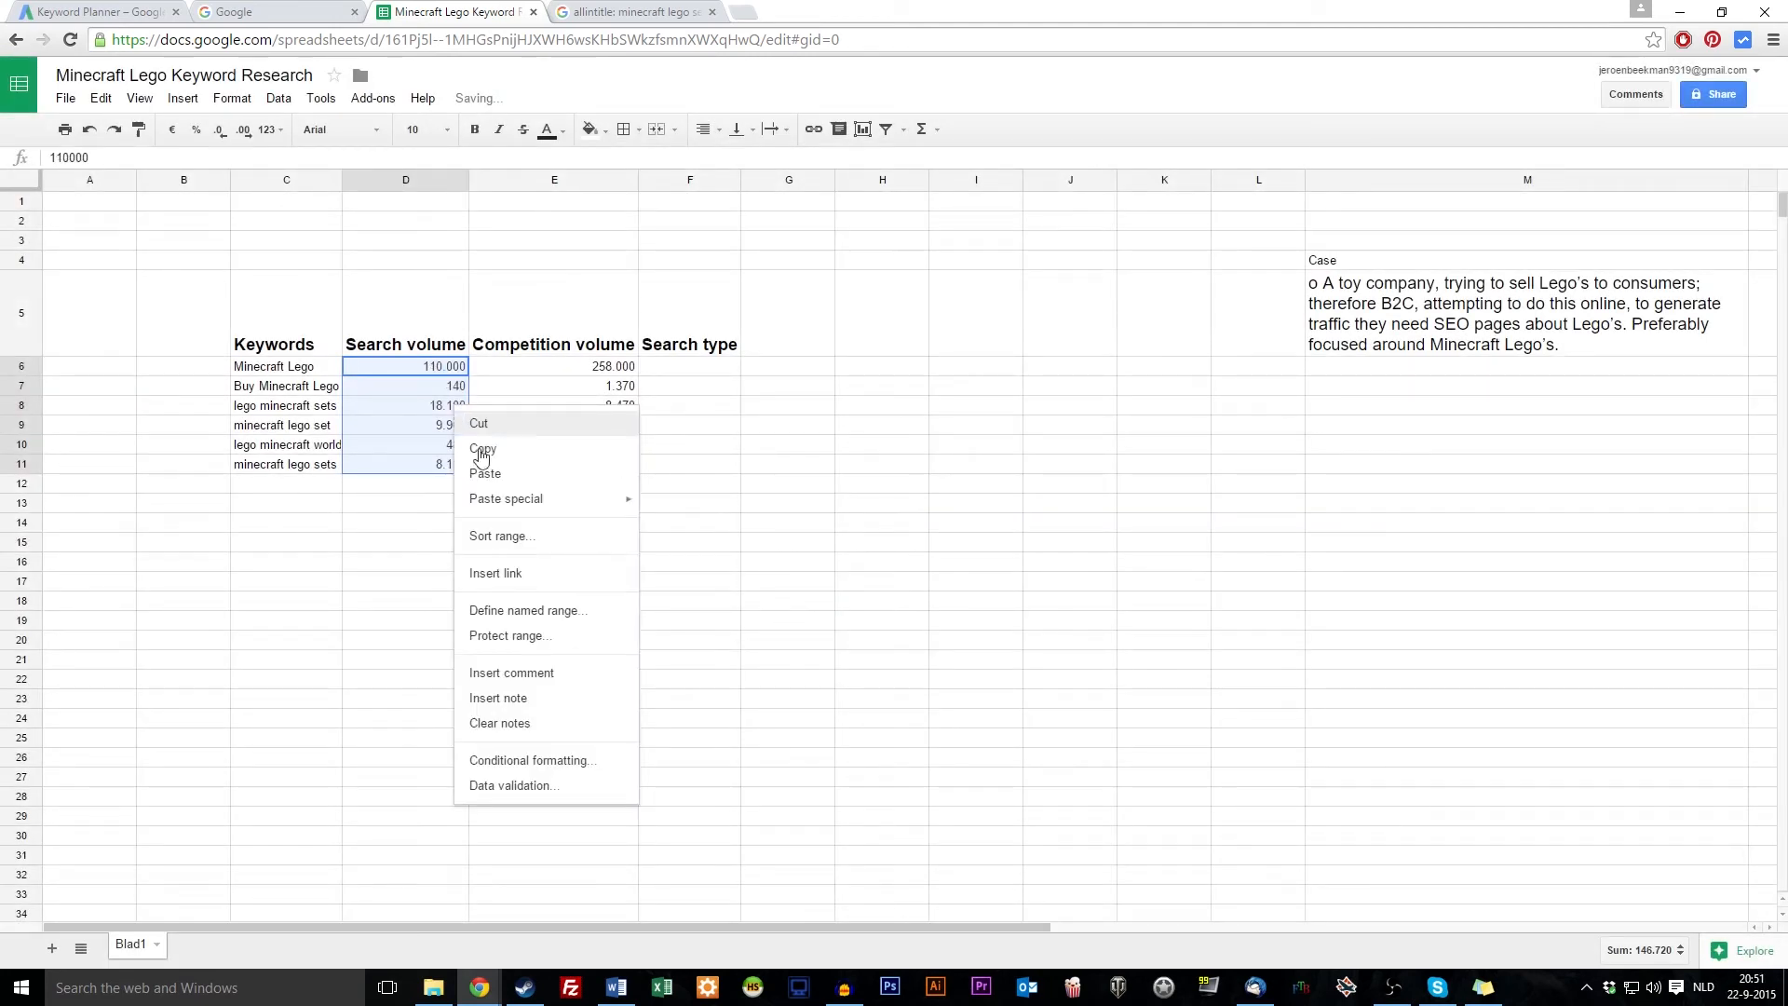
click(788, 520)
drag(459, 367, 458, 462)
right_click(457, 462)
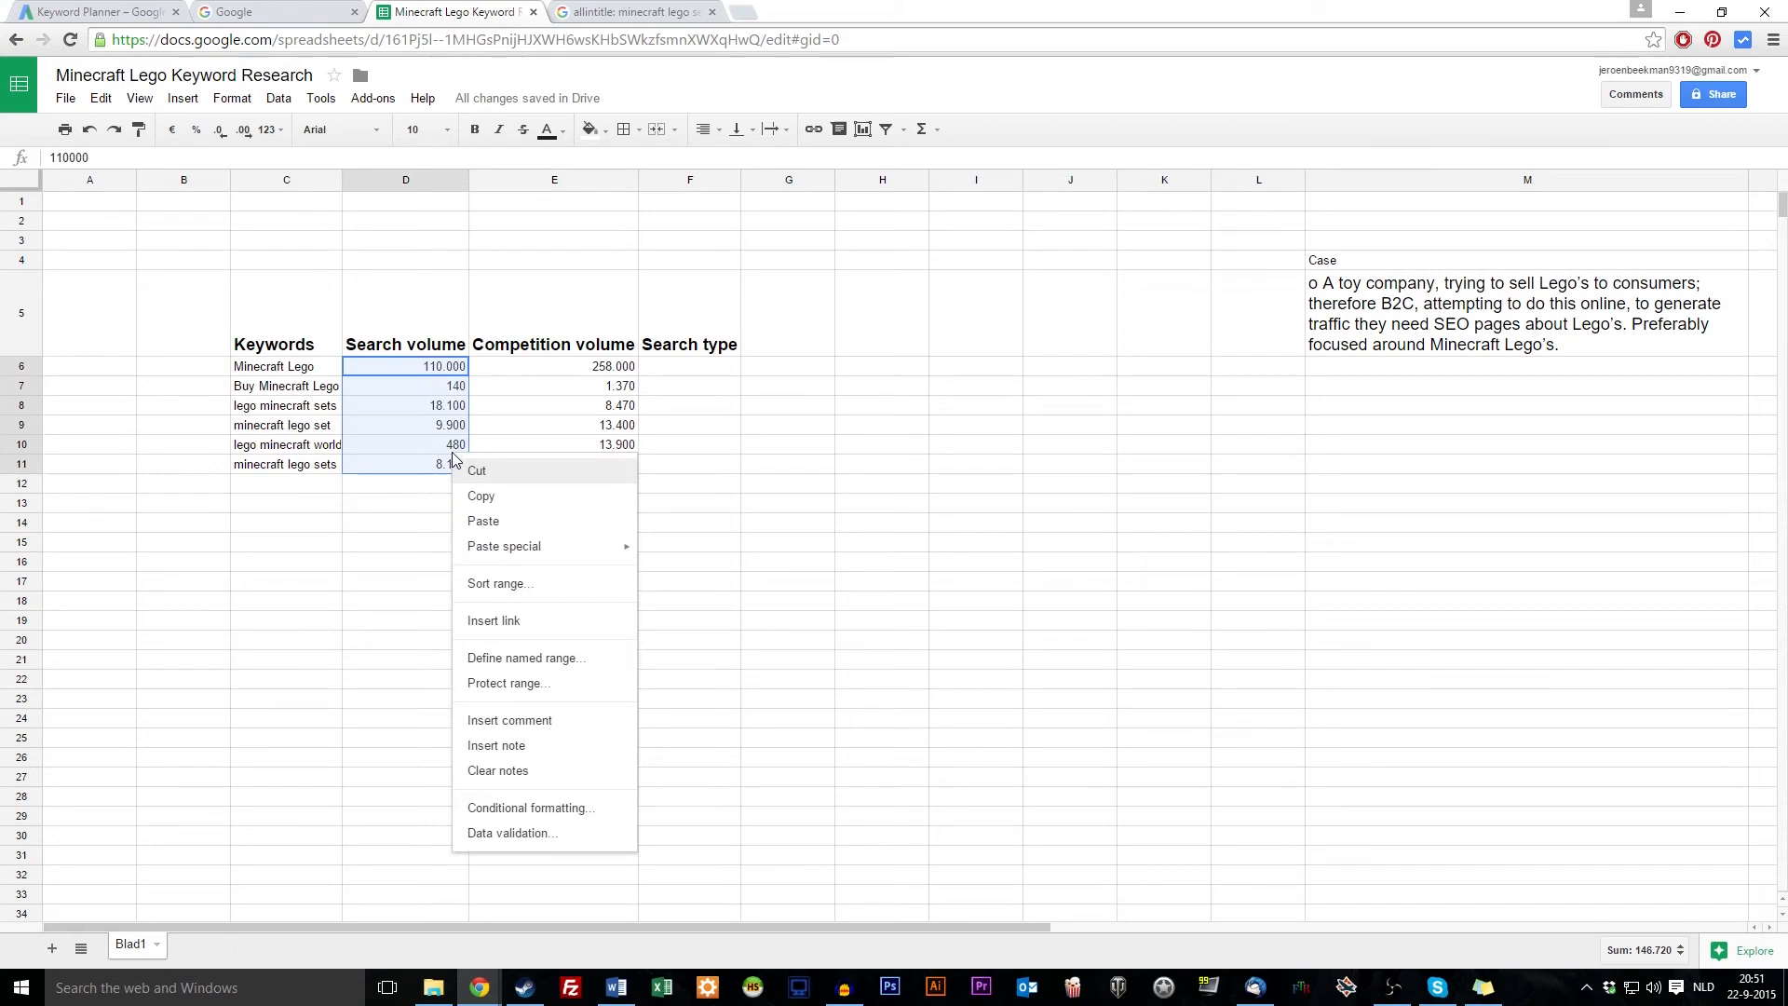
click(521, 583)
click(960, 512)
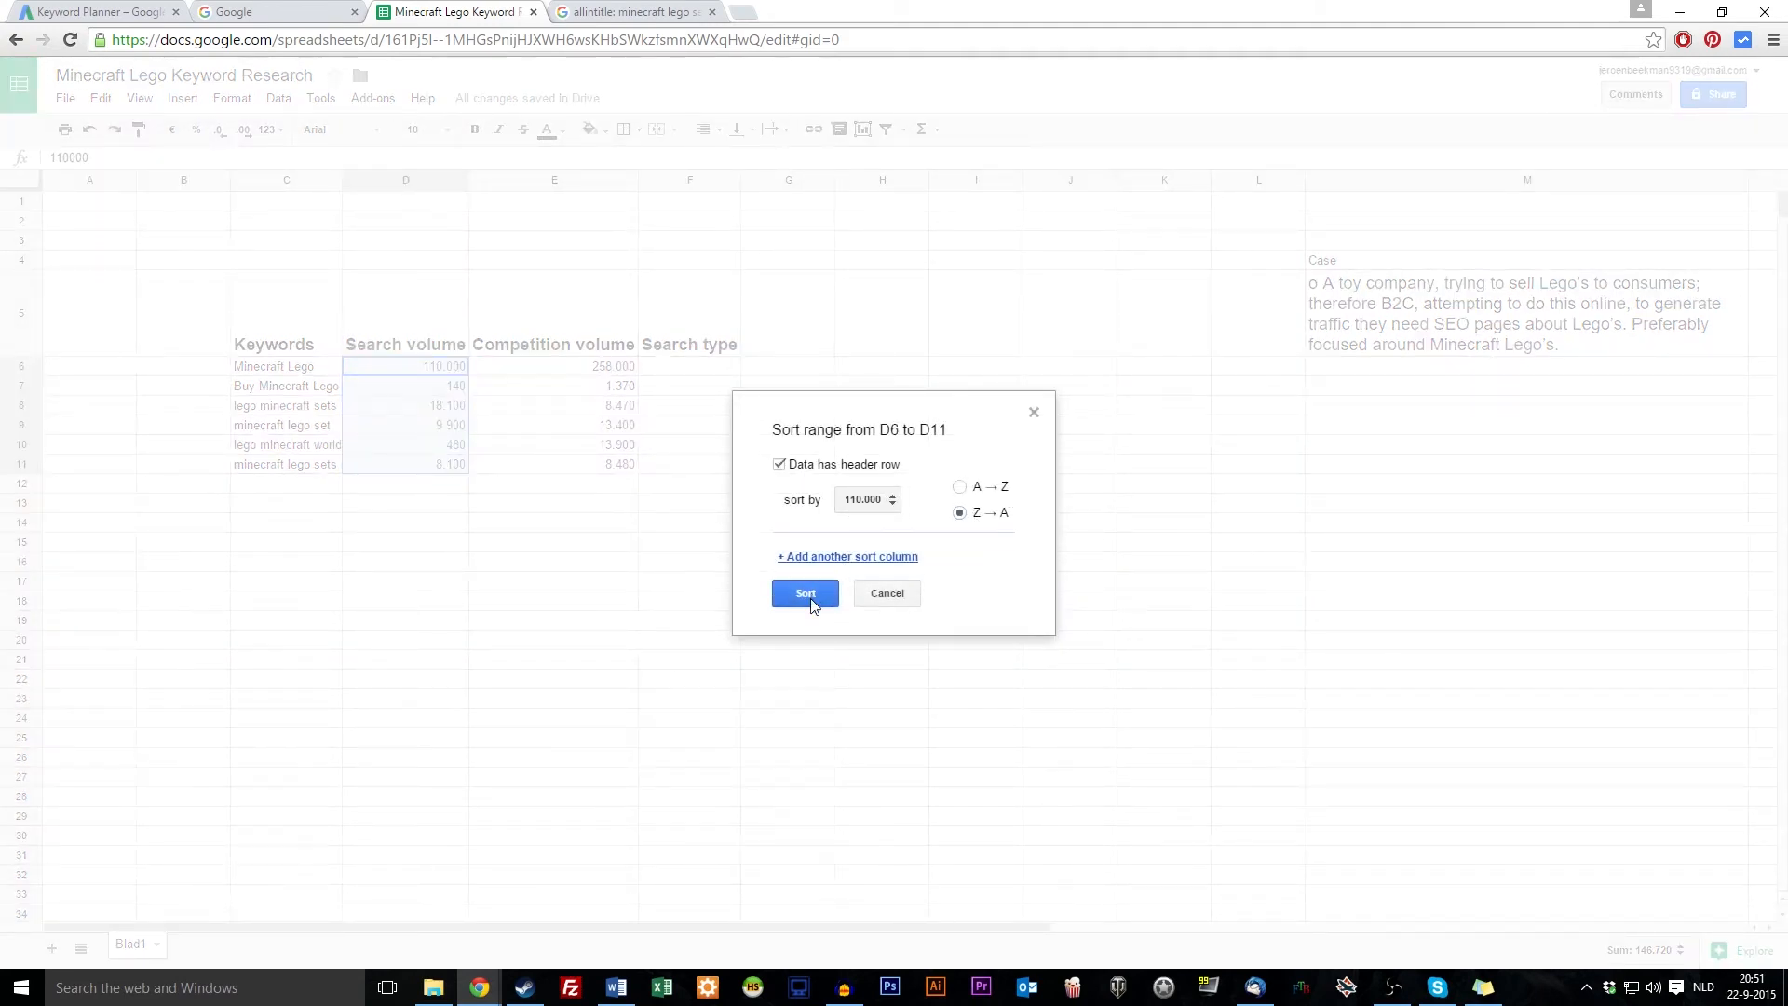
click(805, 593)
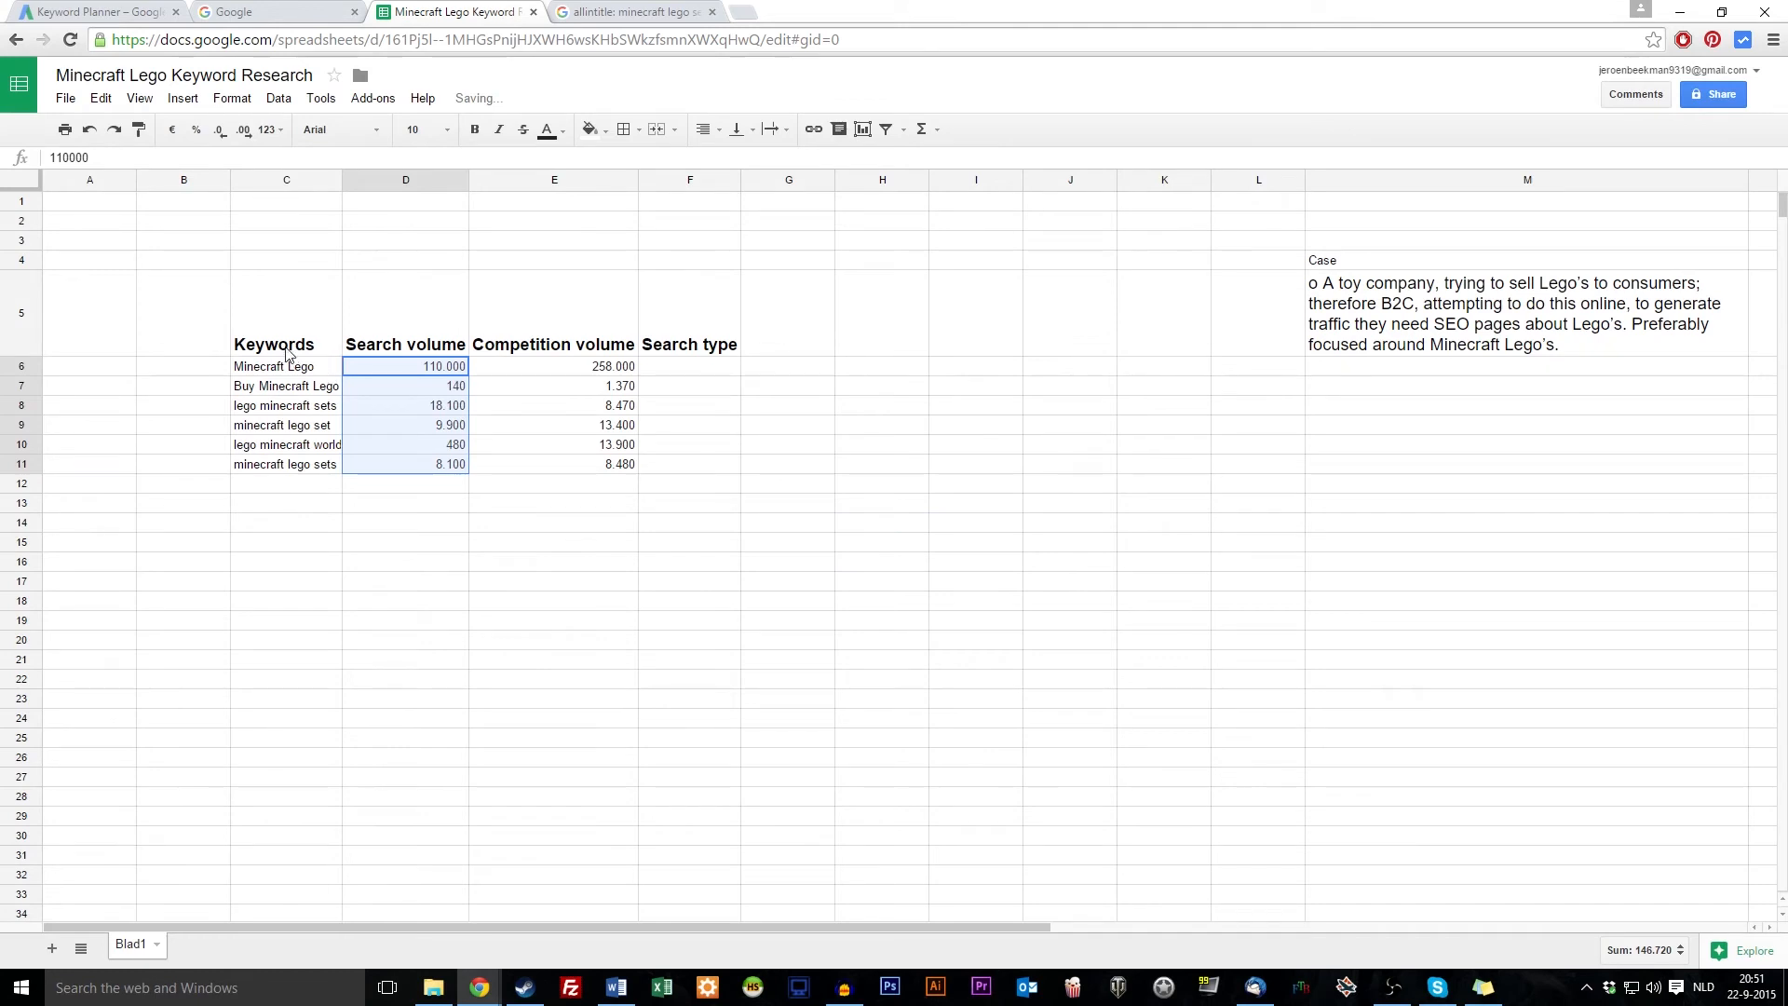
right_click(452, 401)
click(549, 519)
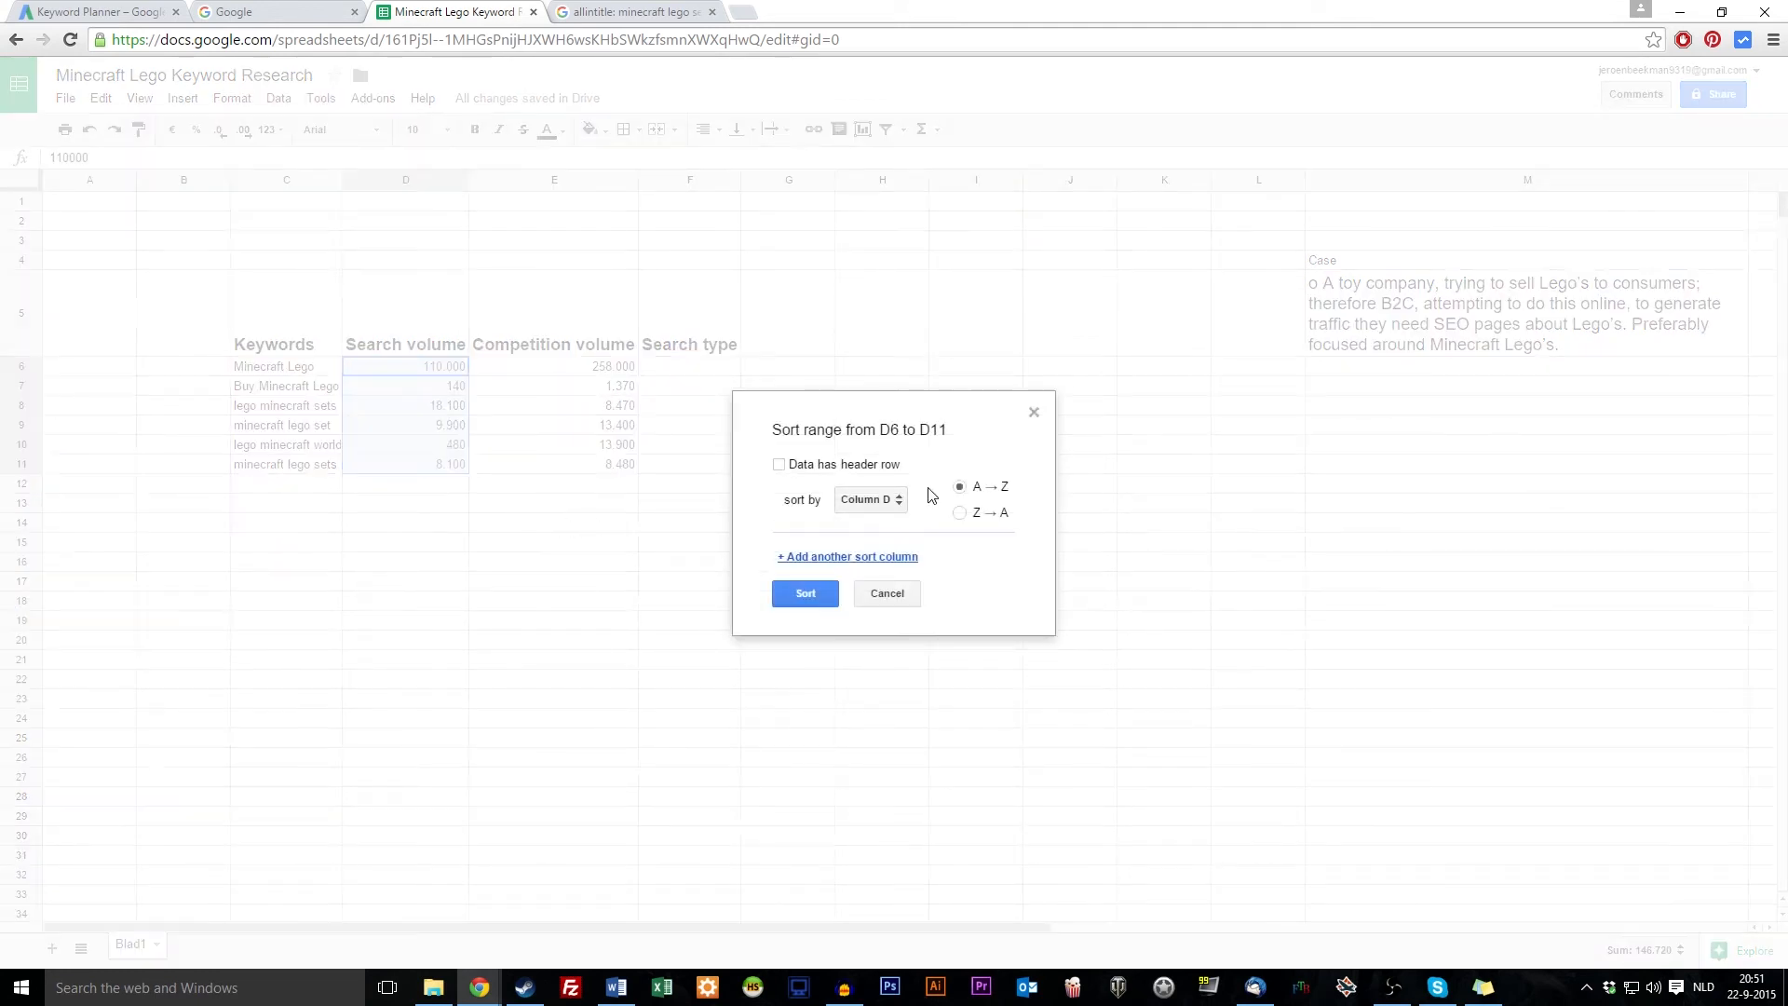
click(891, 496)
click(900, 508)
click(958, 513)
click(814, 593)
Sort the whole table C6:E11 by column D, Z→A, keeping keywords with their figures
click(268, 347)
drag(270, 366, 524, 464)
right_click(372, 411)
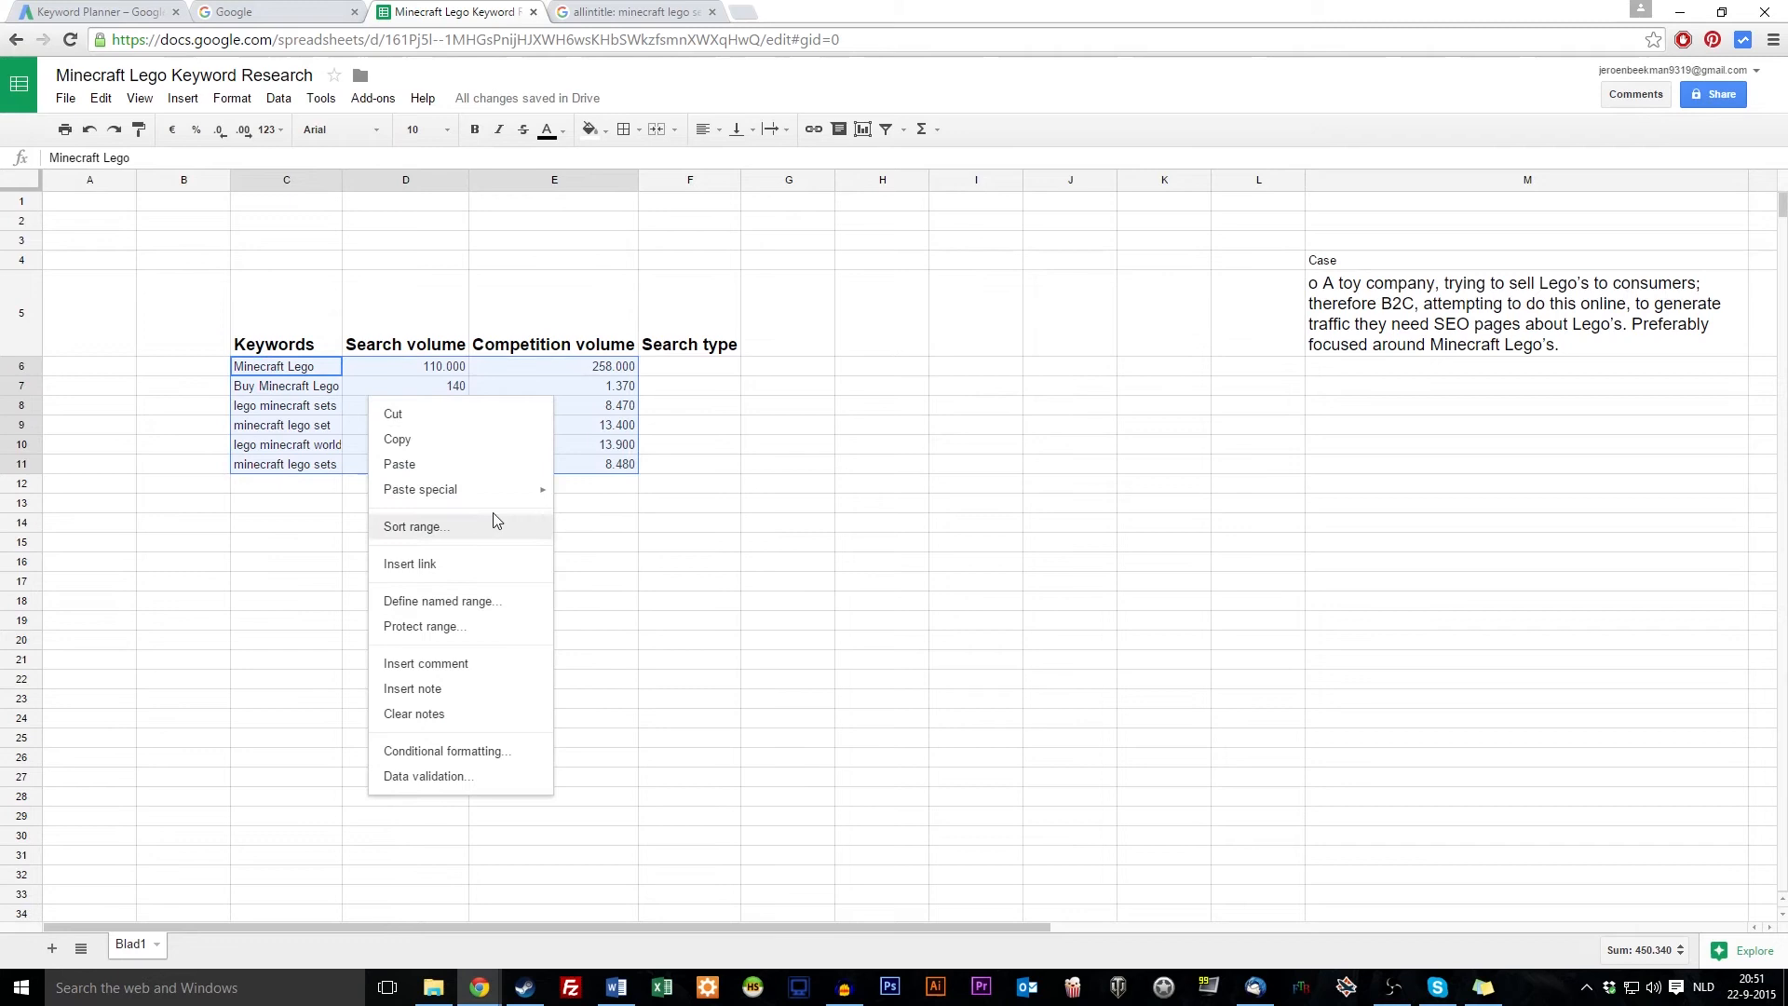
click(316, 367)
drag(315, 368, 619, 463)
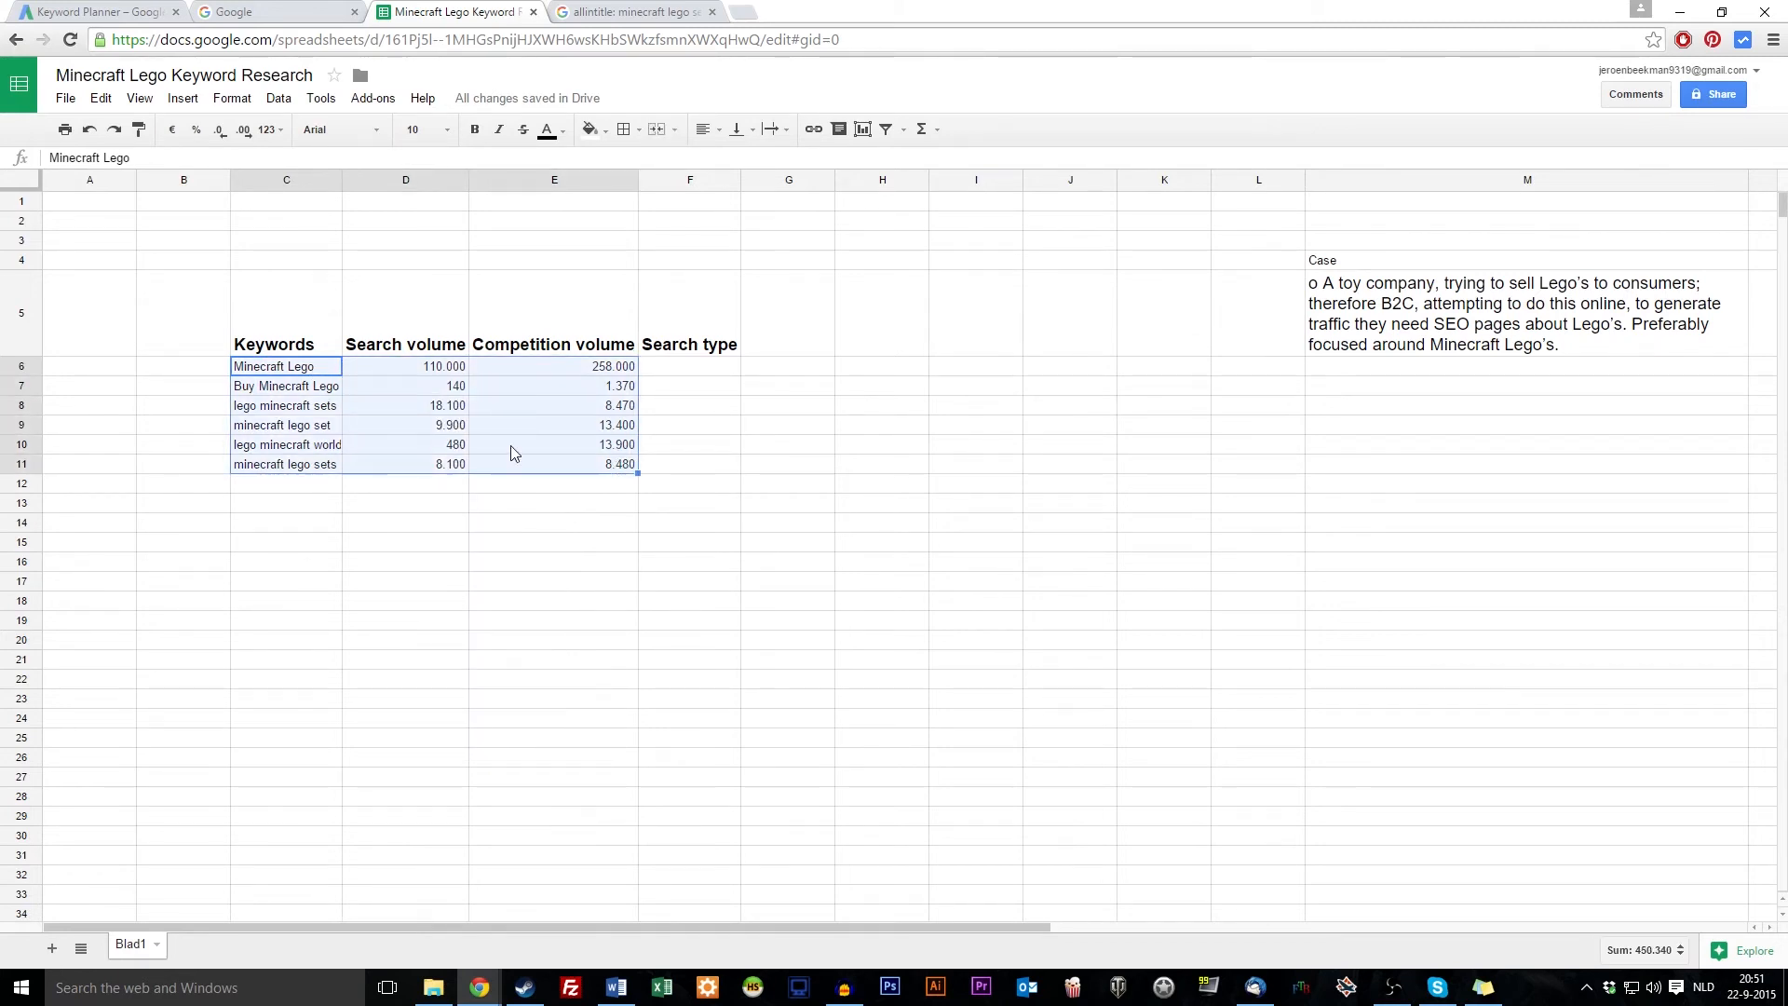
right_click(402, 399)
click(520, 543)
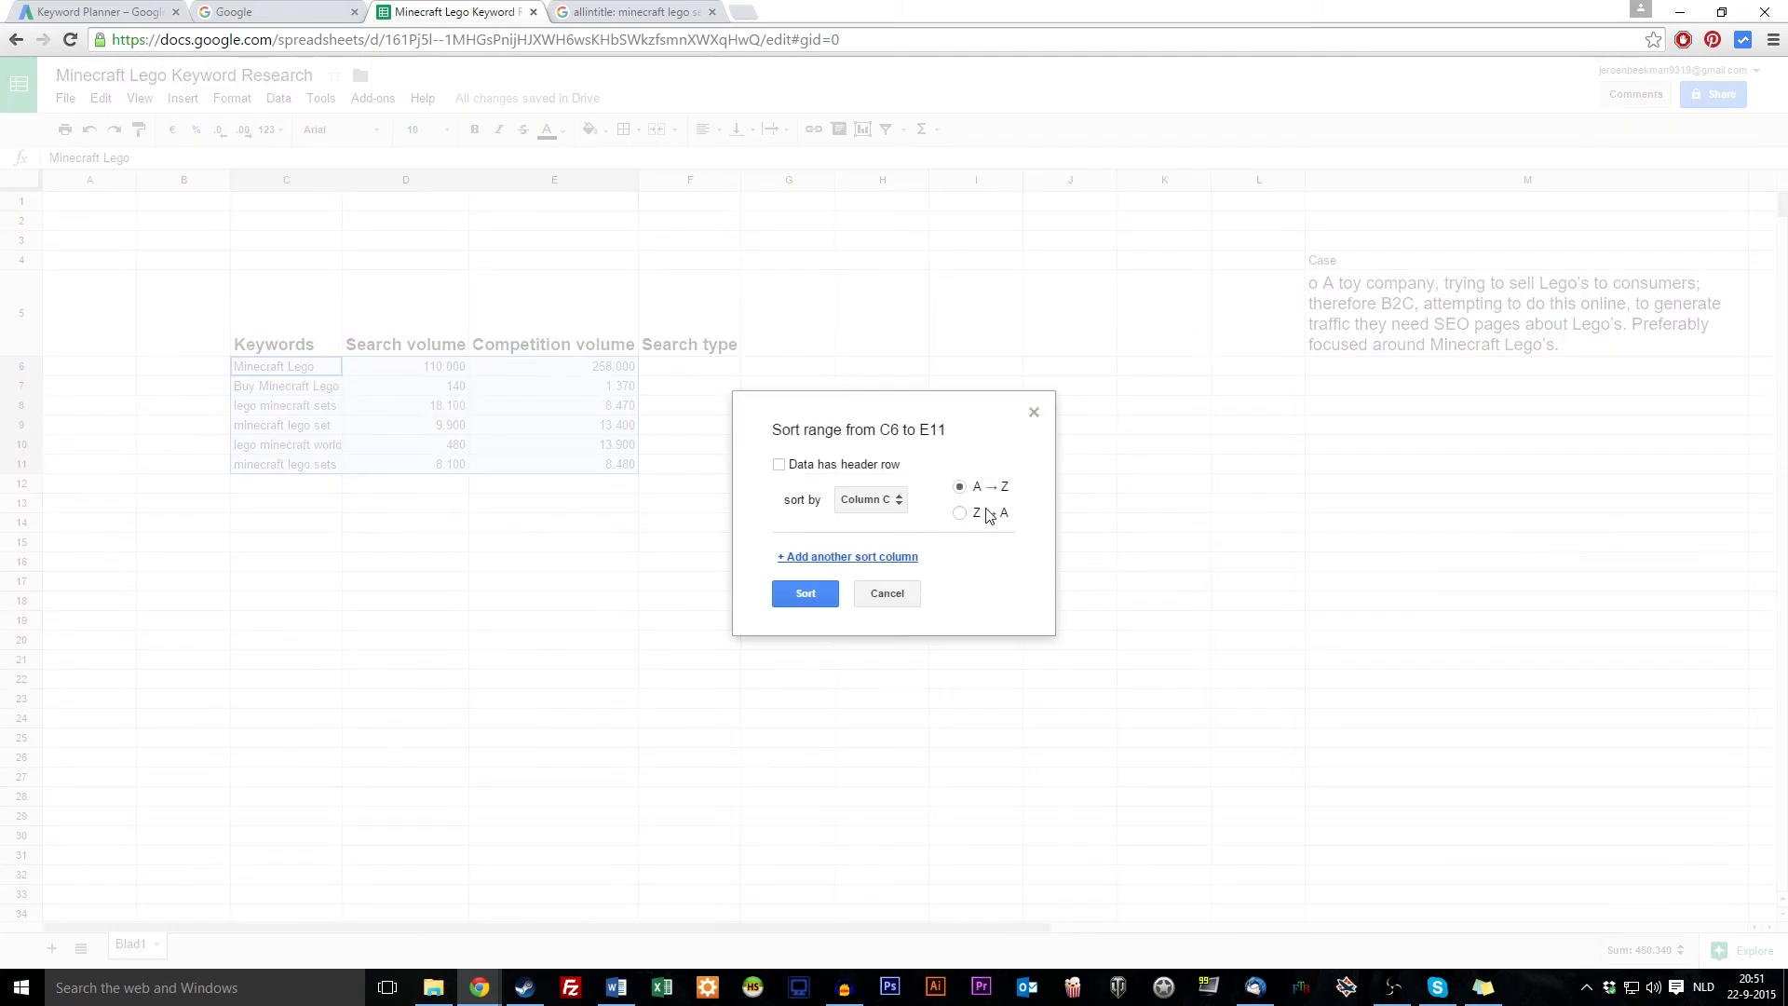
click(880, 500)
click(890, 527)
click(961, 512)
click(807, 593)
click(588, 579)
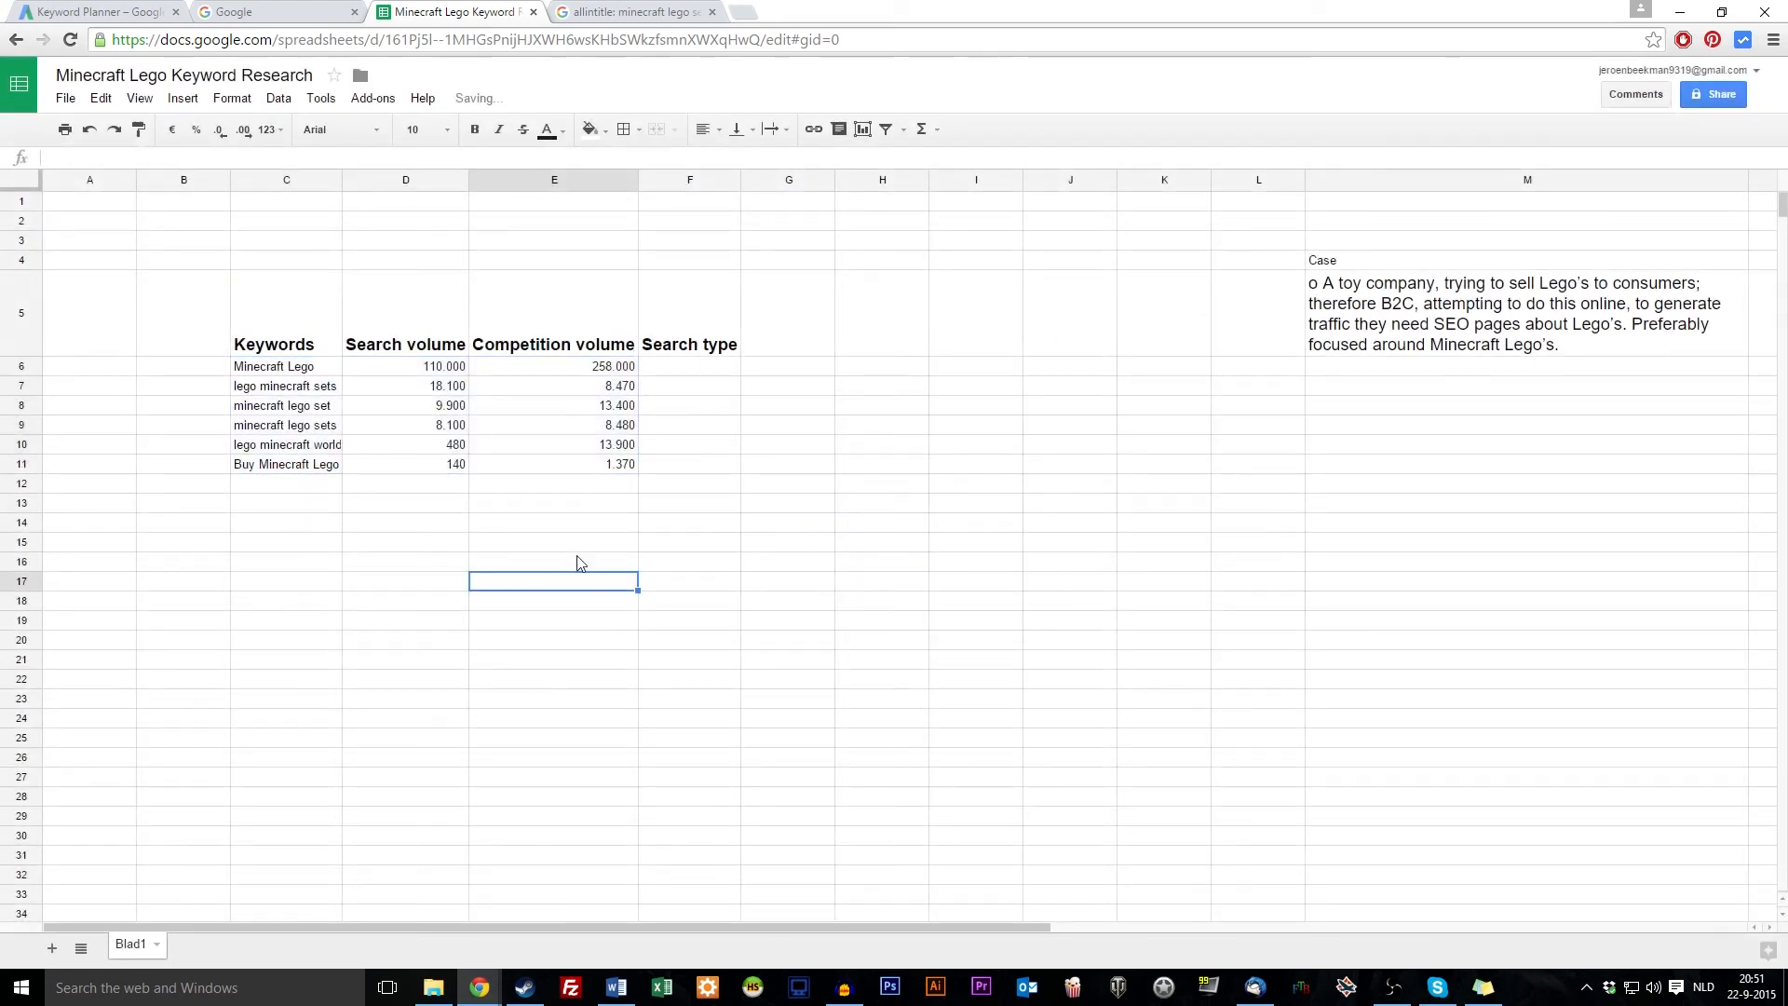
click(294, 373)
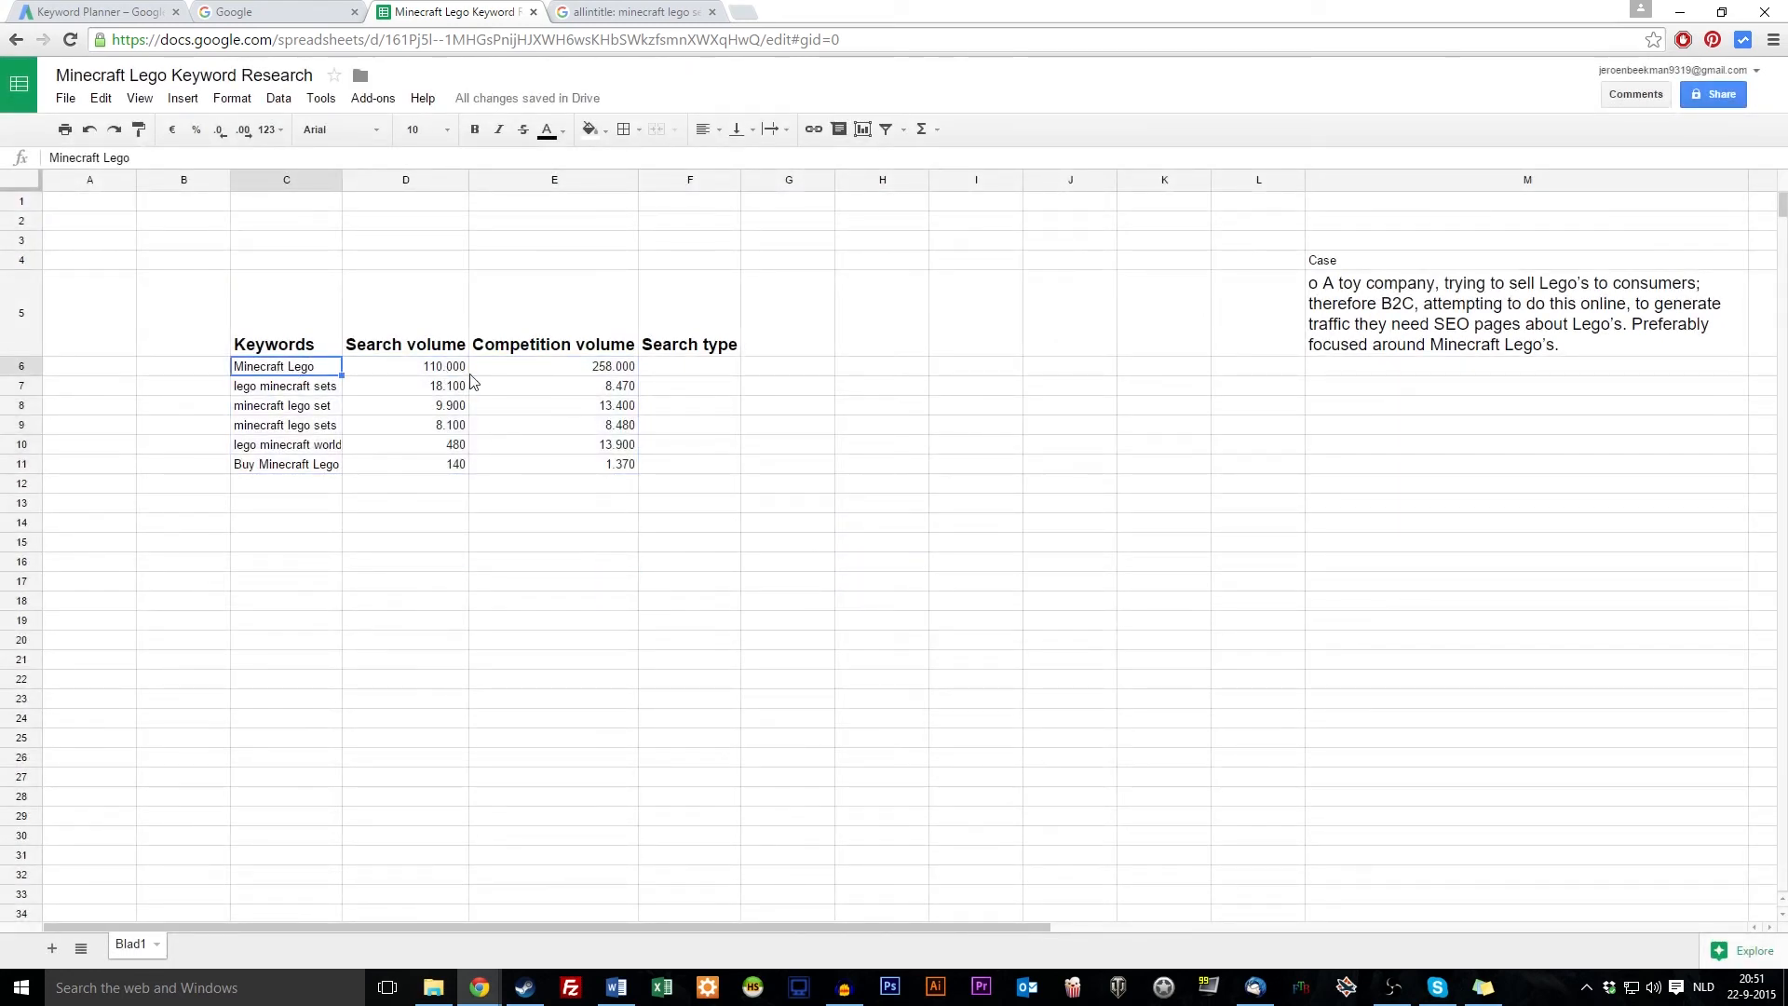
Review the search and competition volume figures row by row
click(600, 370)
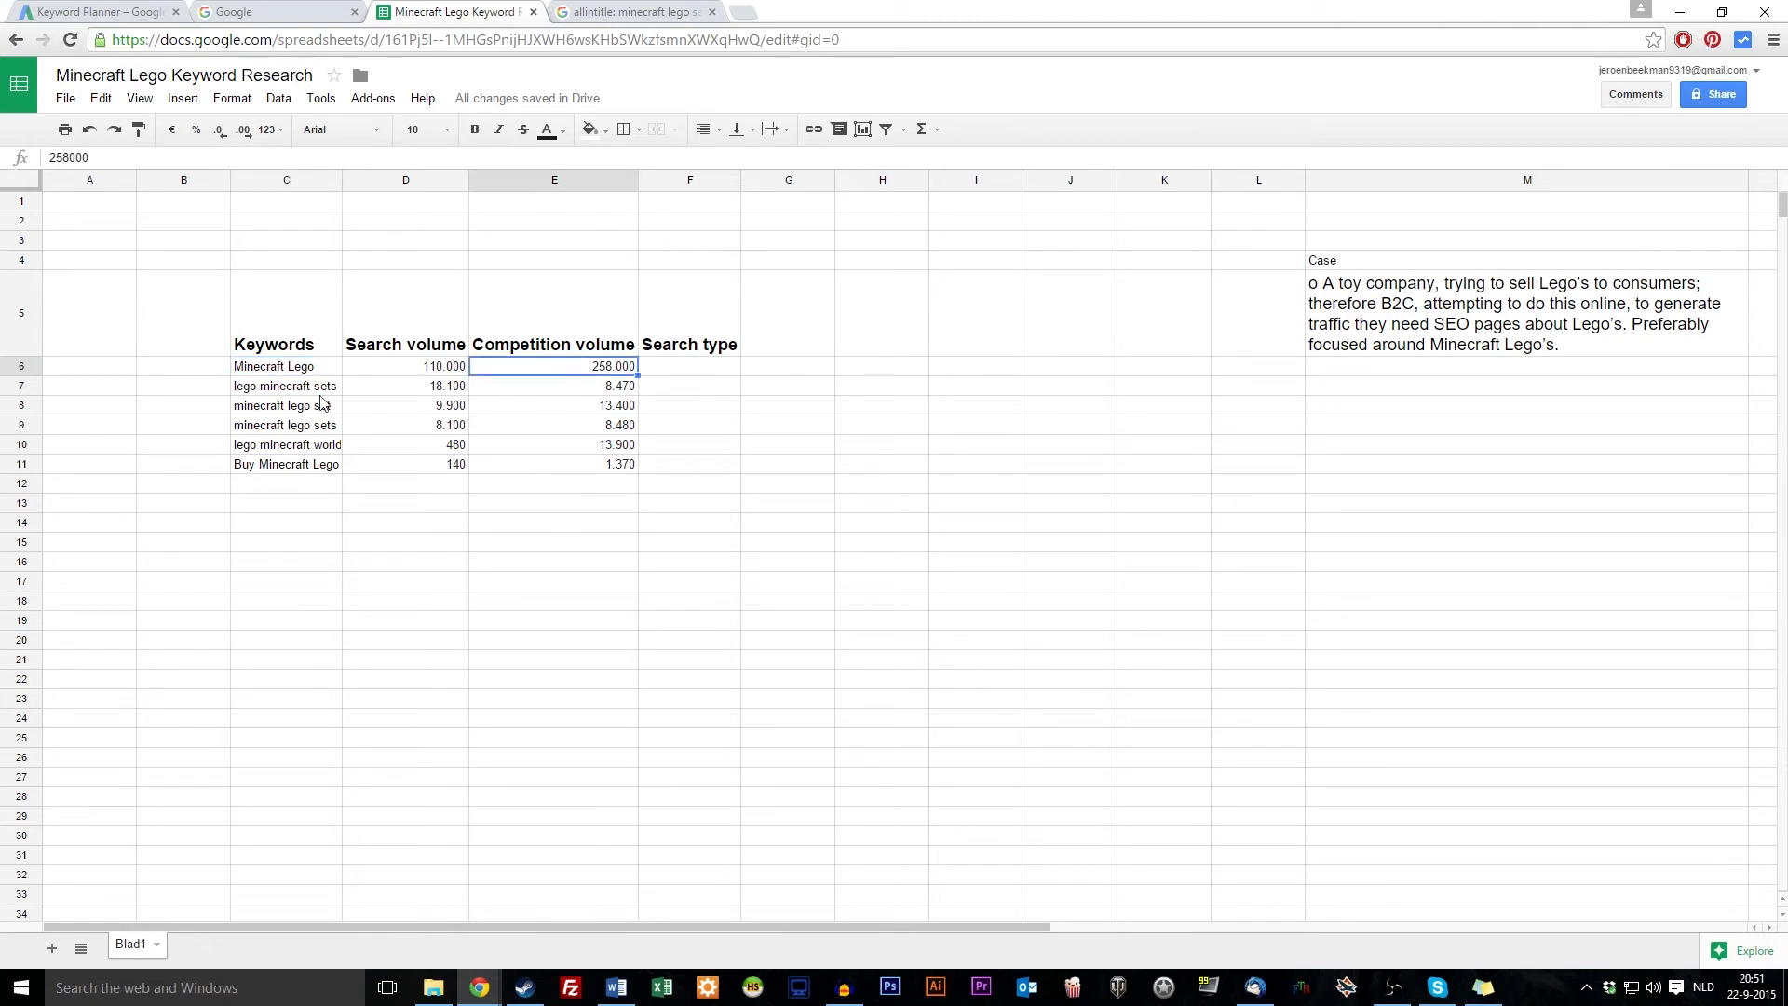
click(457, 393)
click(445, 407)
click(596, 407)
click(445, 426)
click(636, 427)
Make the minecraft lego sets row text light green
drag(315, 430, 558, 426)
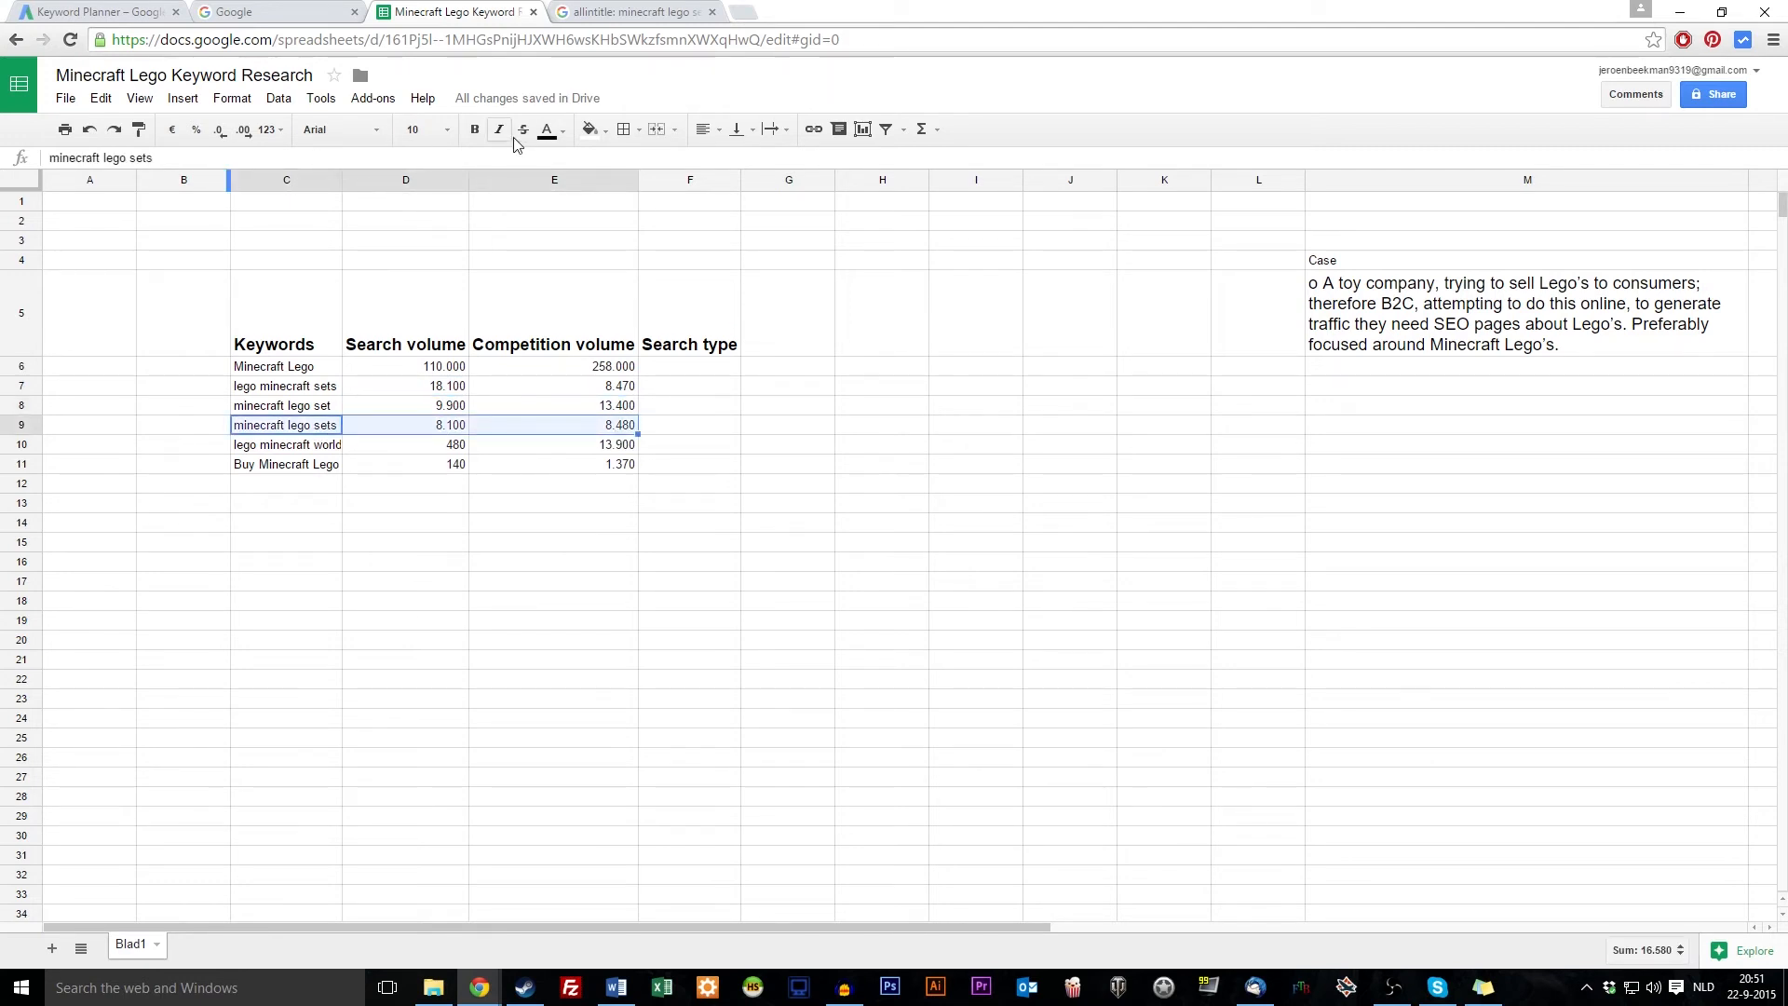
click(579, 137)
click(631, 301)
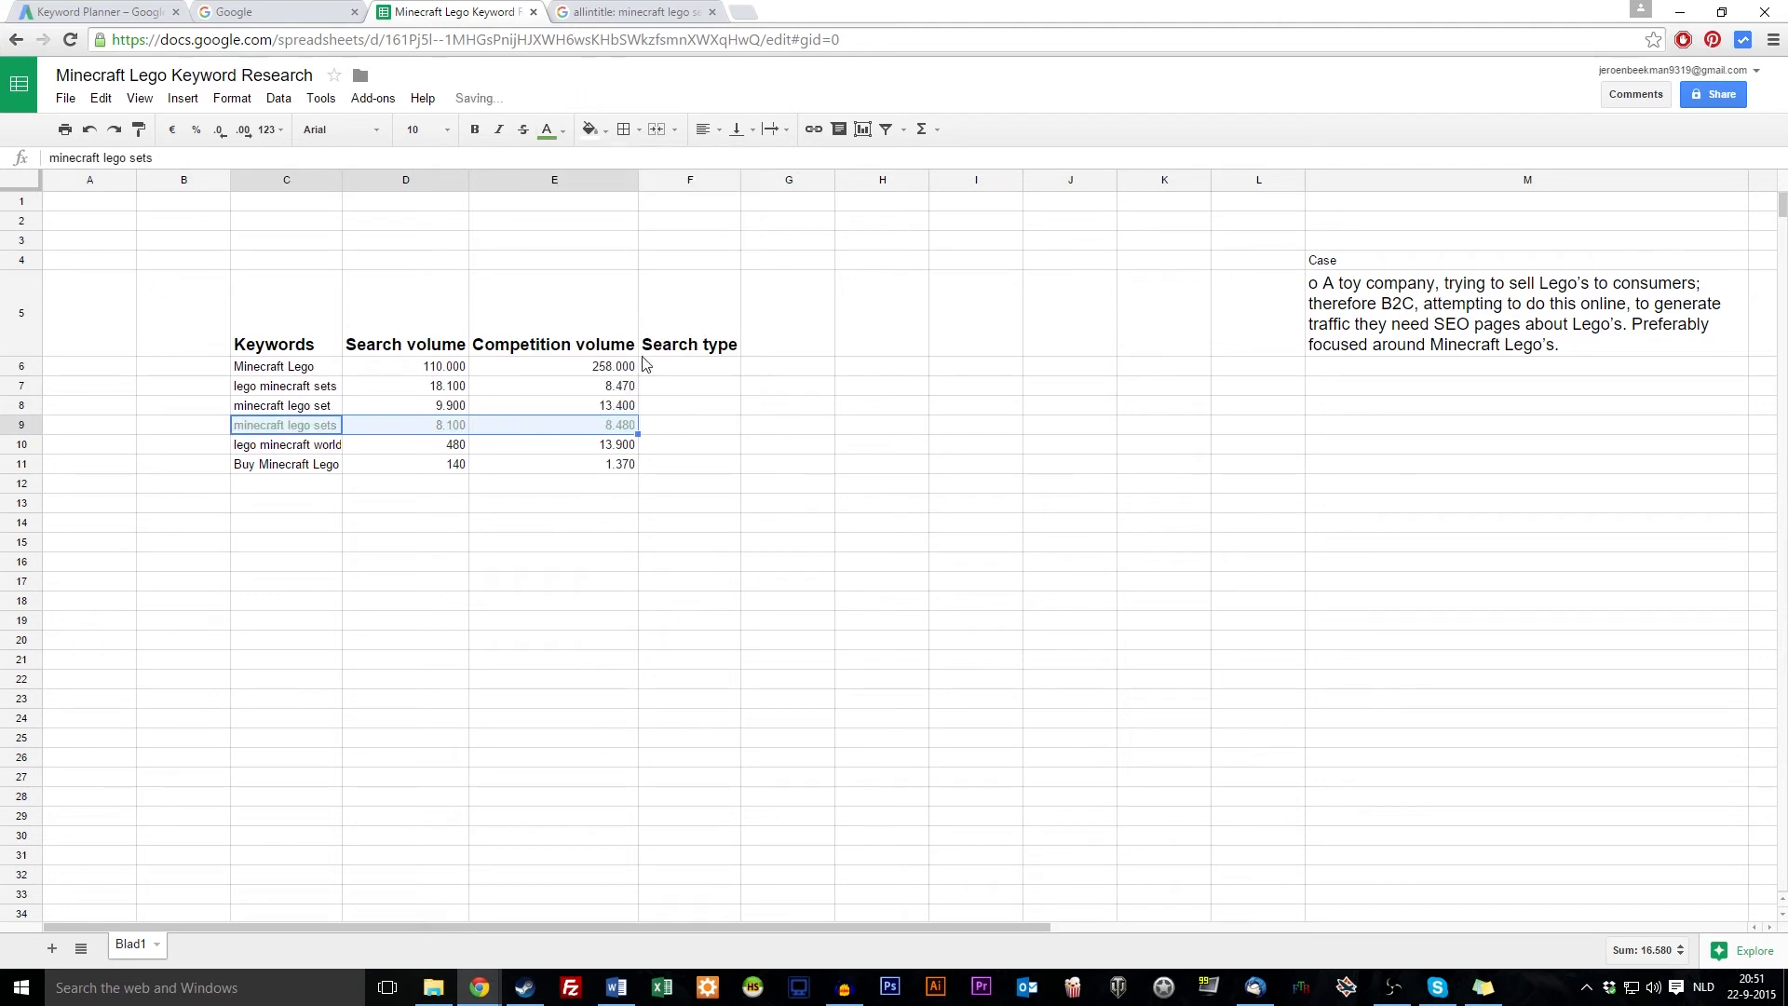
click(788, 601)
Make the Minecraft Lego row (C6:E6) text red
drag(286, 370, 559, 368)
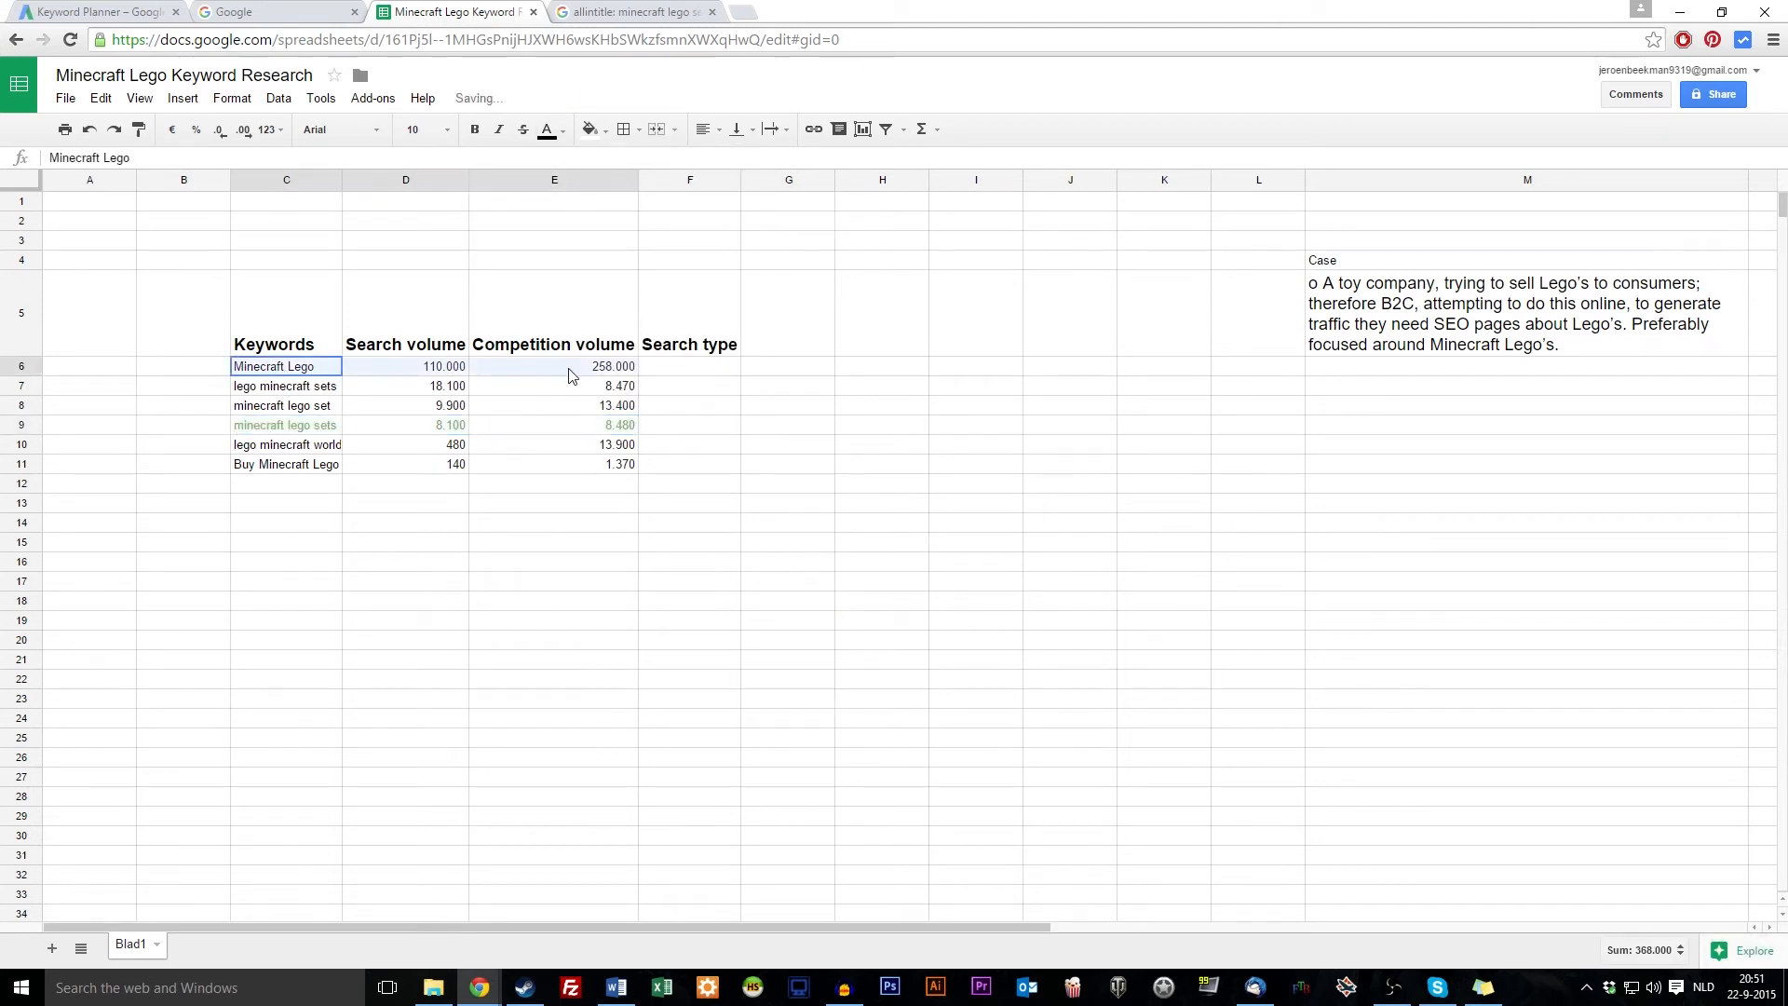
click(602, 142)
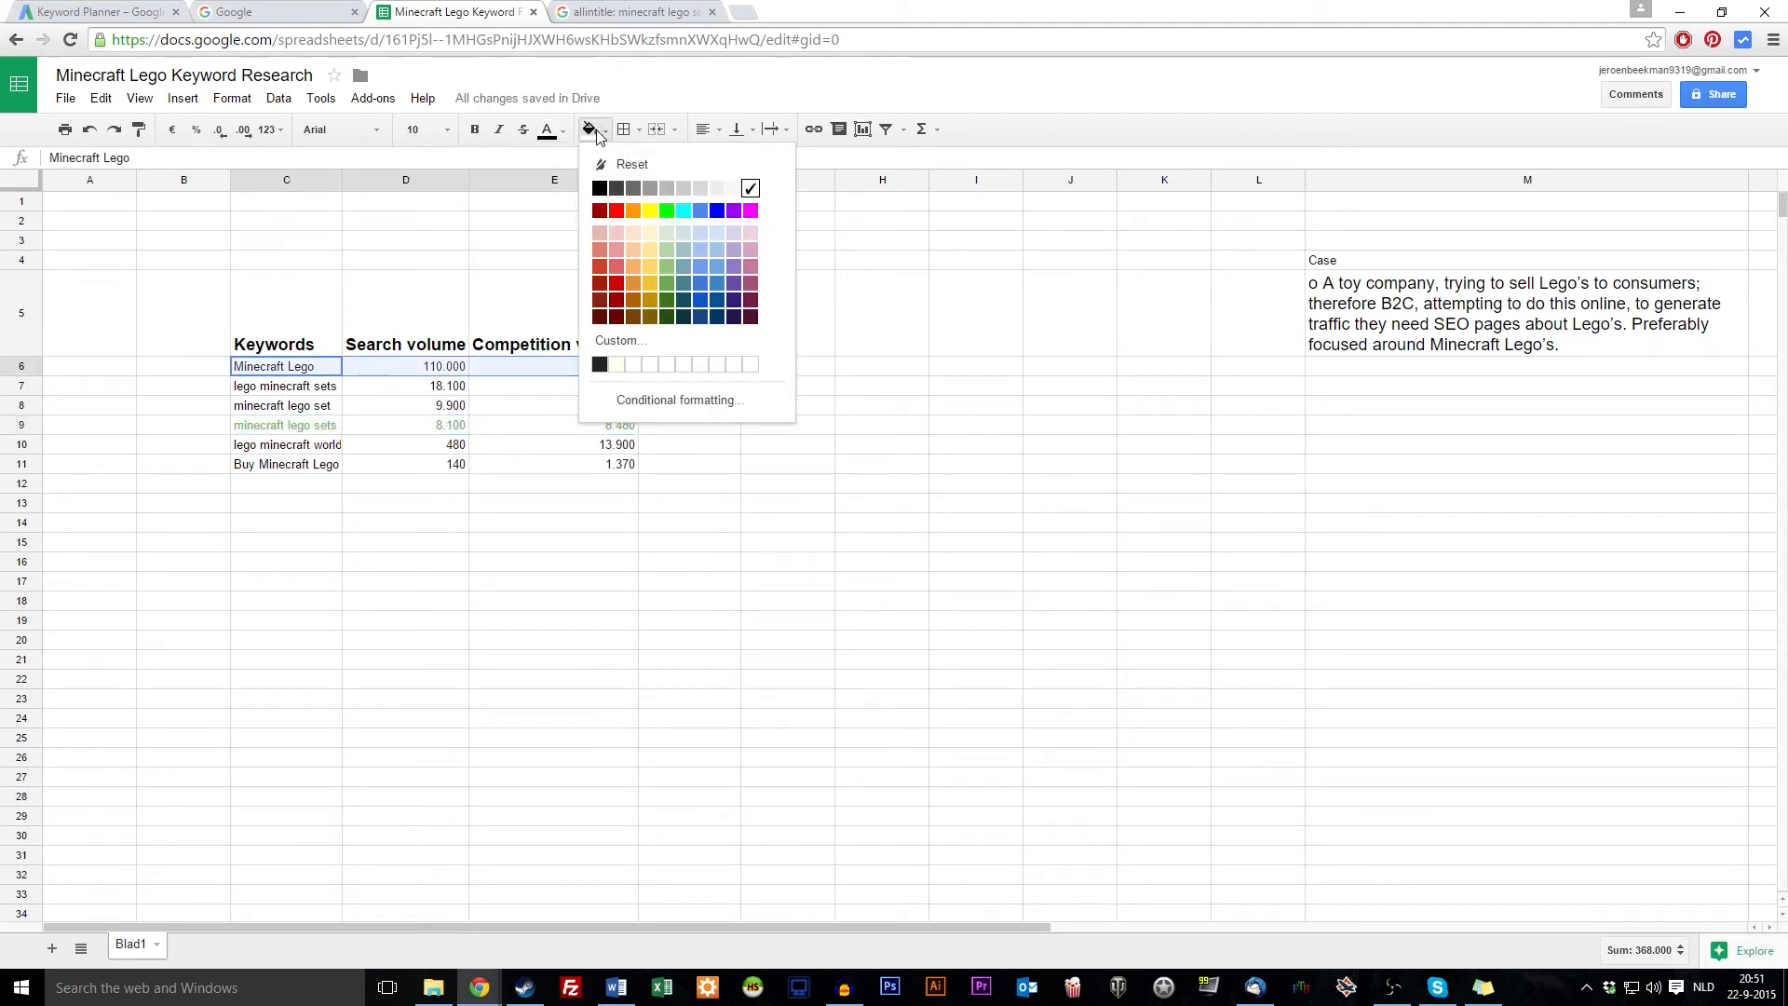
click(565, 138)
click(571, 227)
Make rows 7 and 8 (C7:E8) text orange
drag(280, 386, 633, 411)
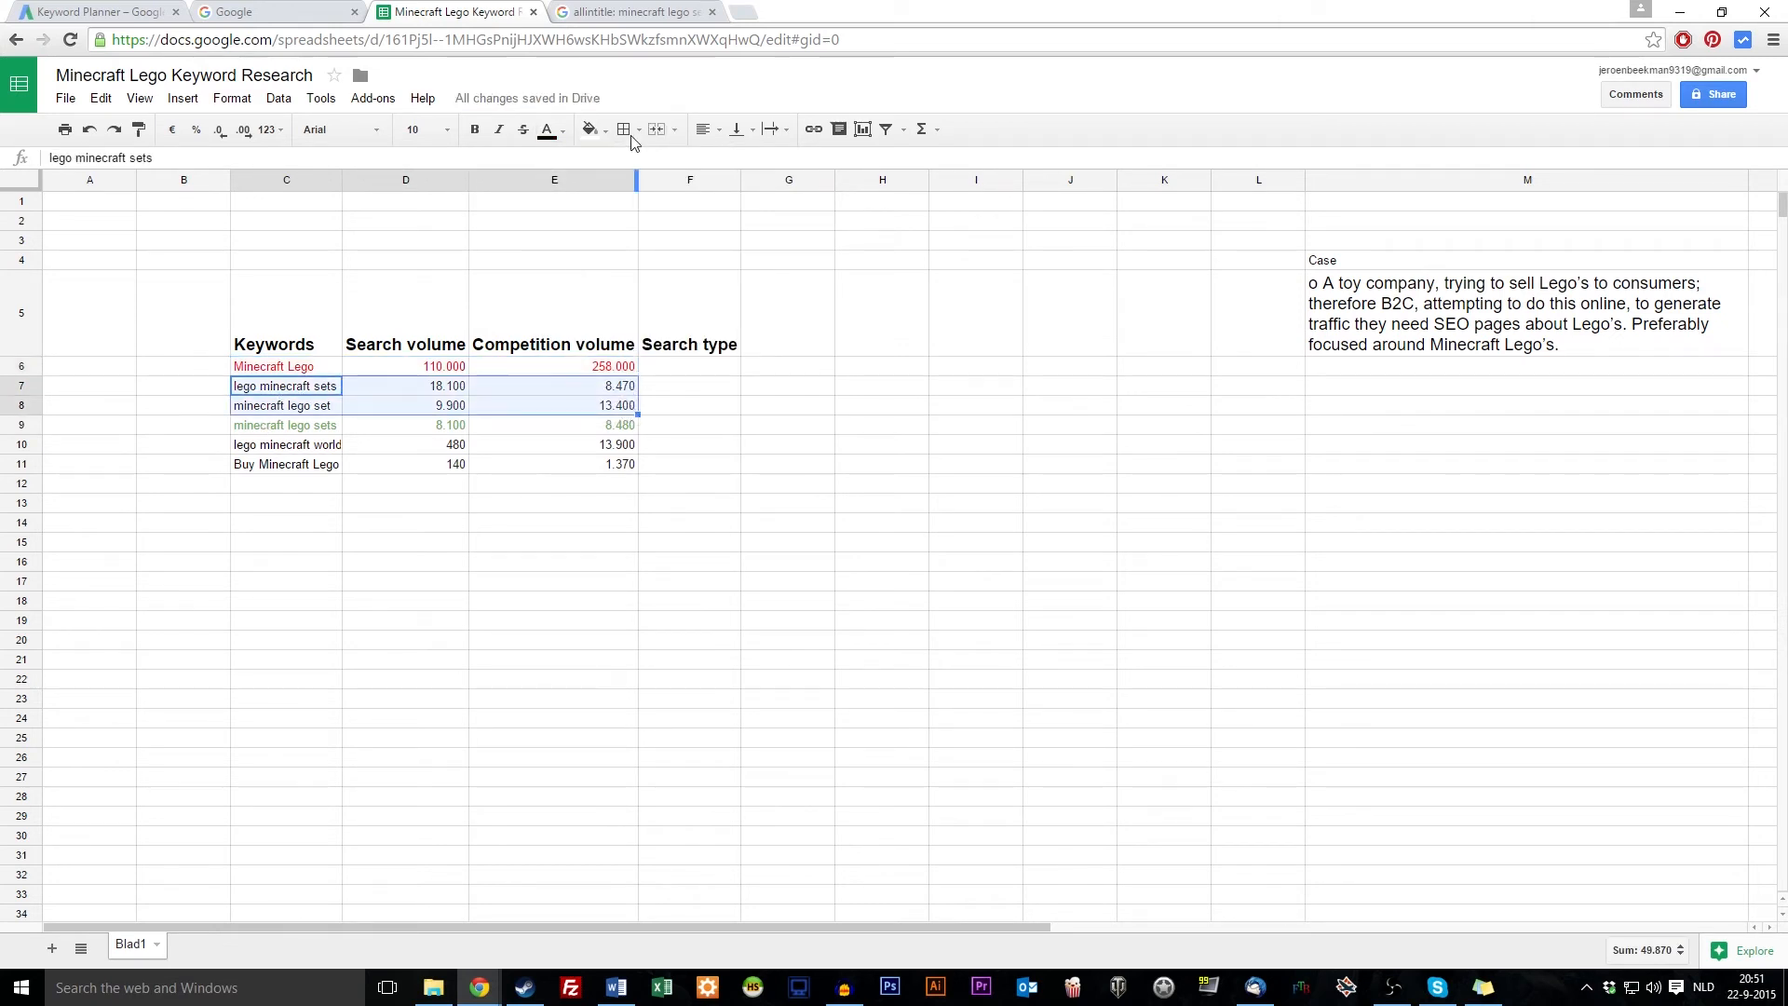
click(593, 130)
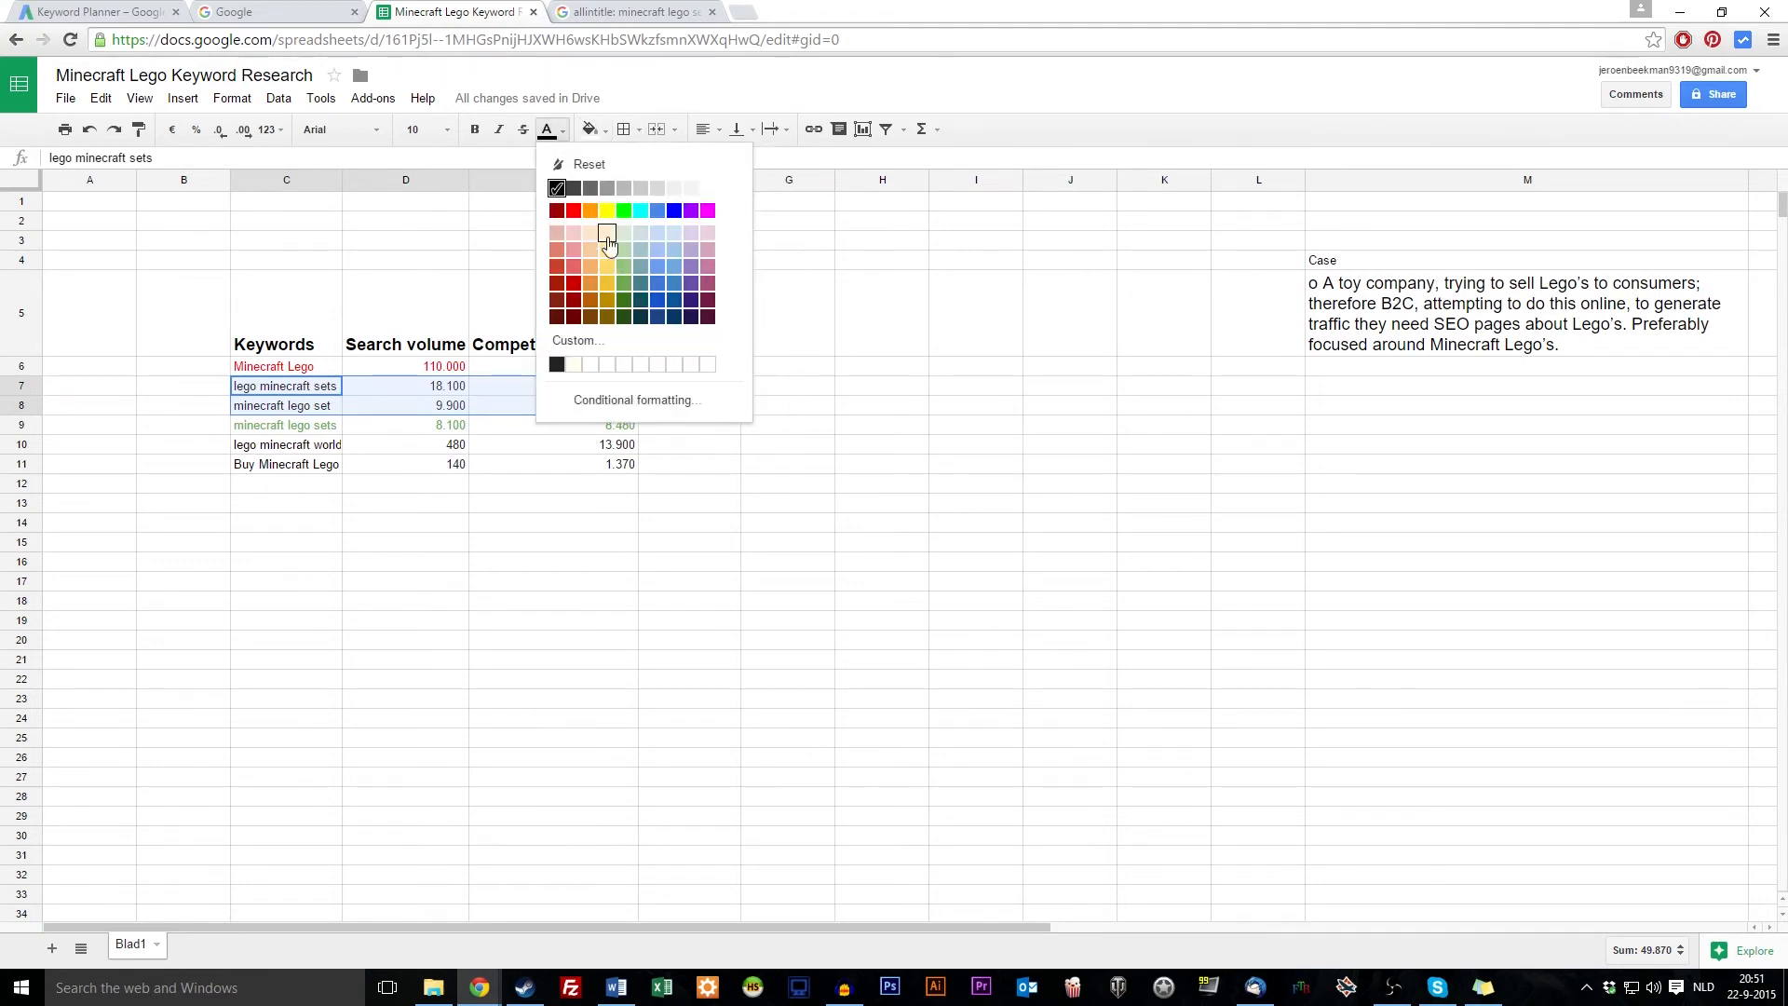
click(605, 233)
click(396, 622)
Make the last two keyword rows (C10:E11) text red
click(296, 445)
drag(390, 456, 603, 463)
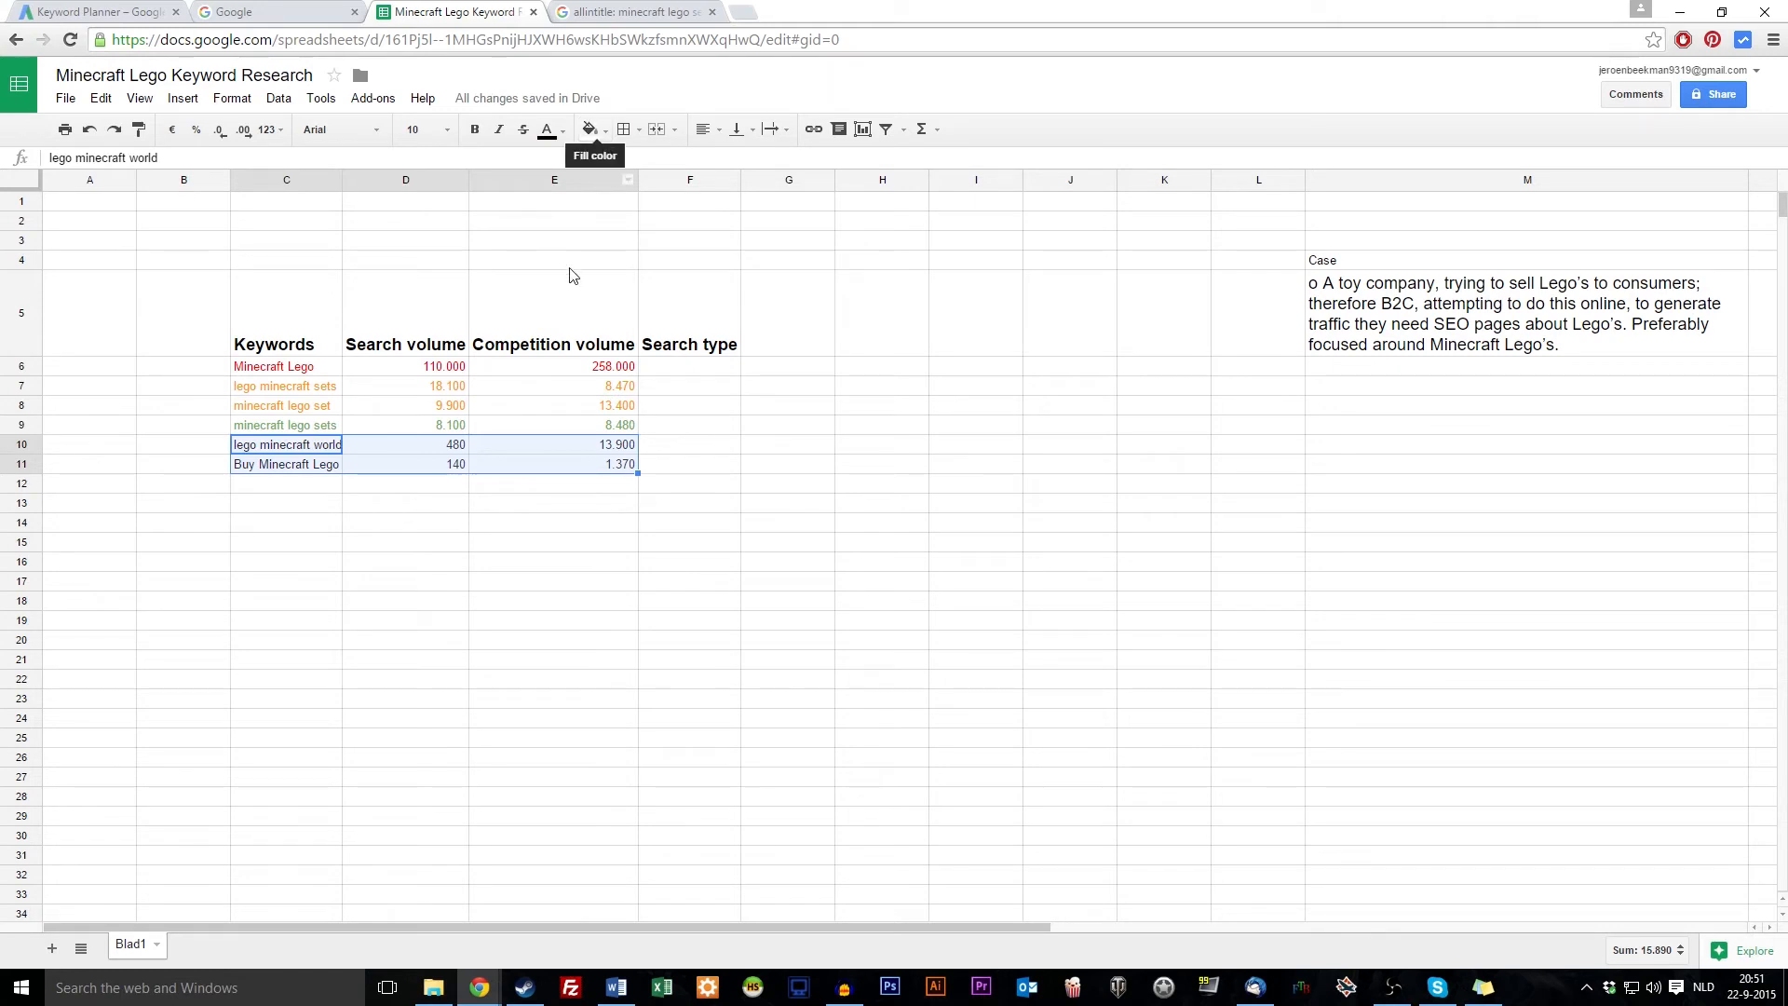
click(551, 133)
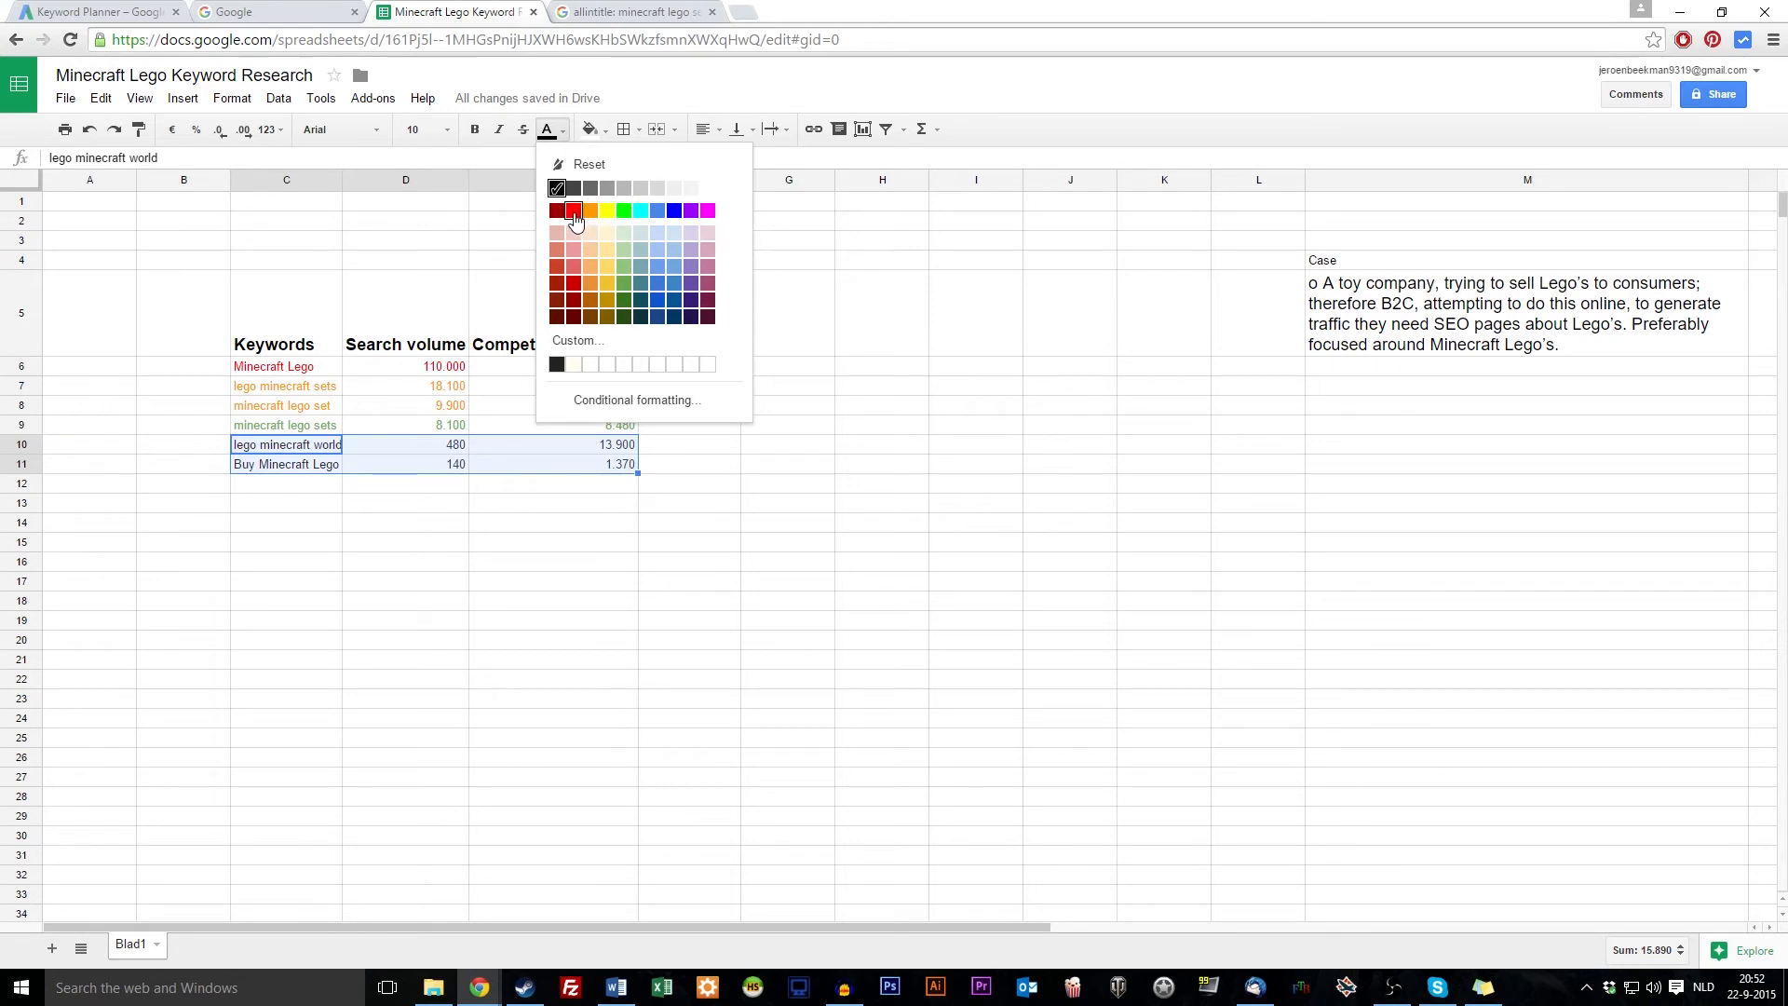
click(572, 211)
click(788, 638)
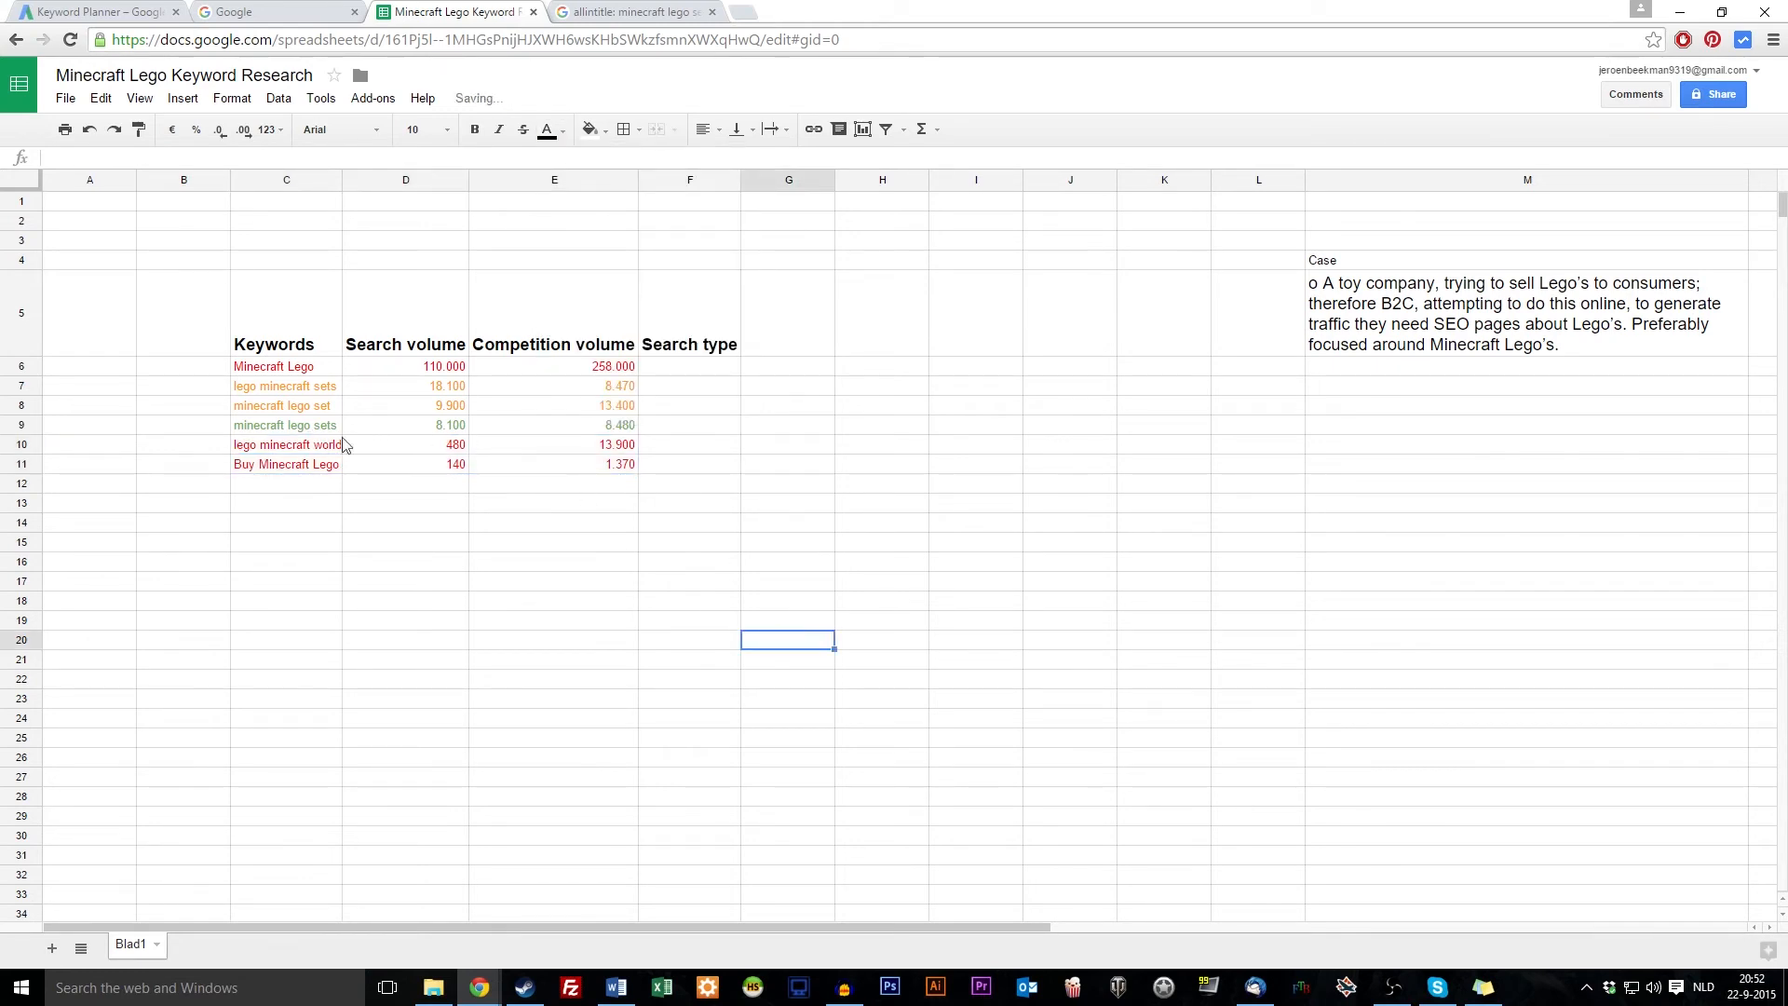
Re-check the Minecraft Lego row and the last two rows' volume and competition values
drag(307, 367, 589, 372)
click(589, 372)
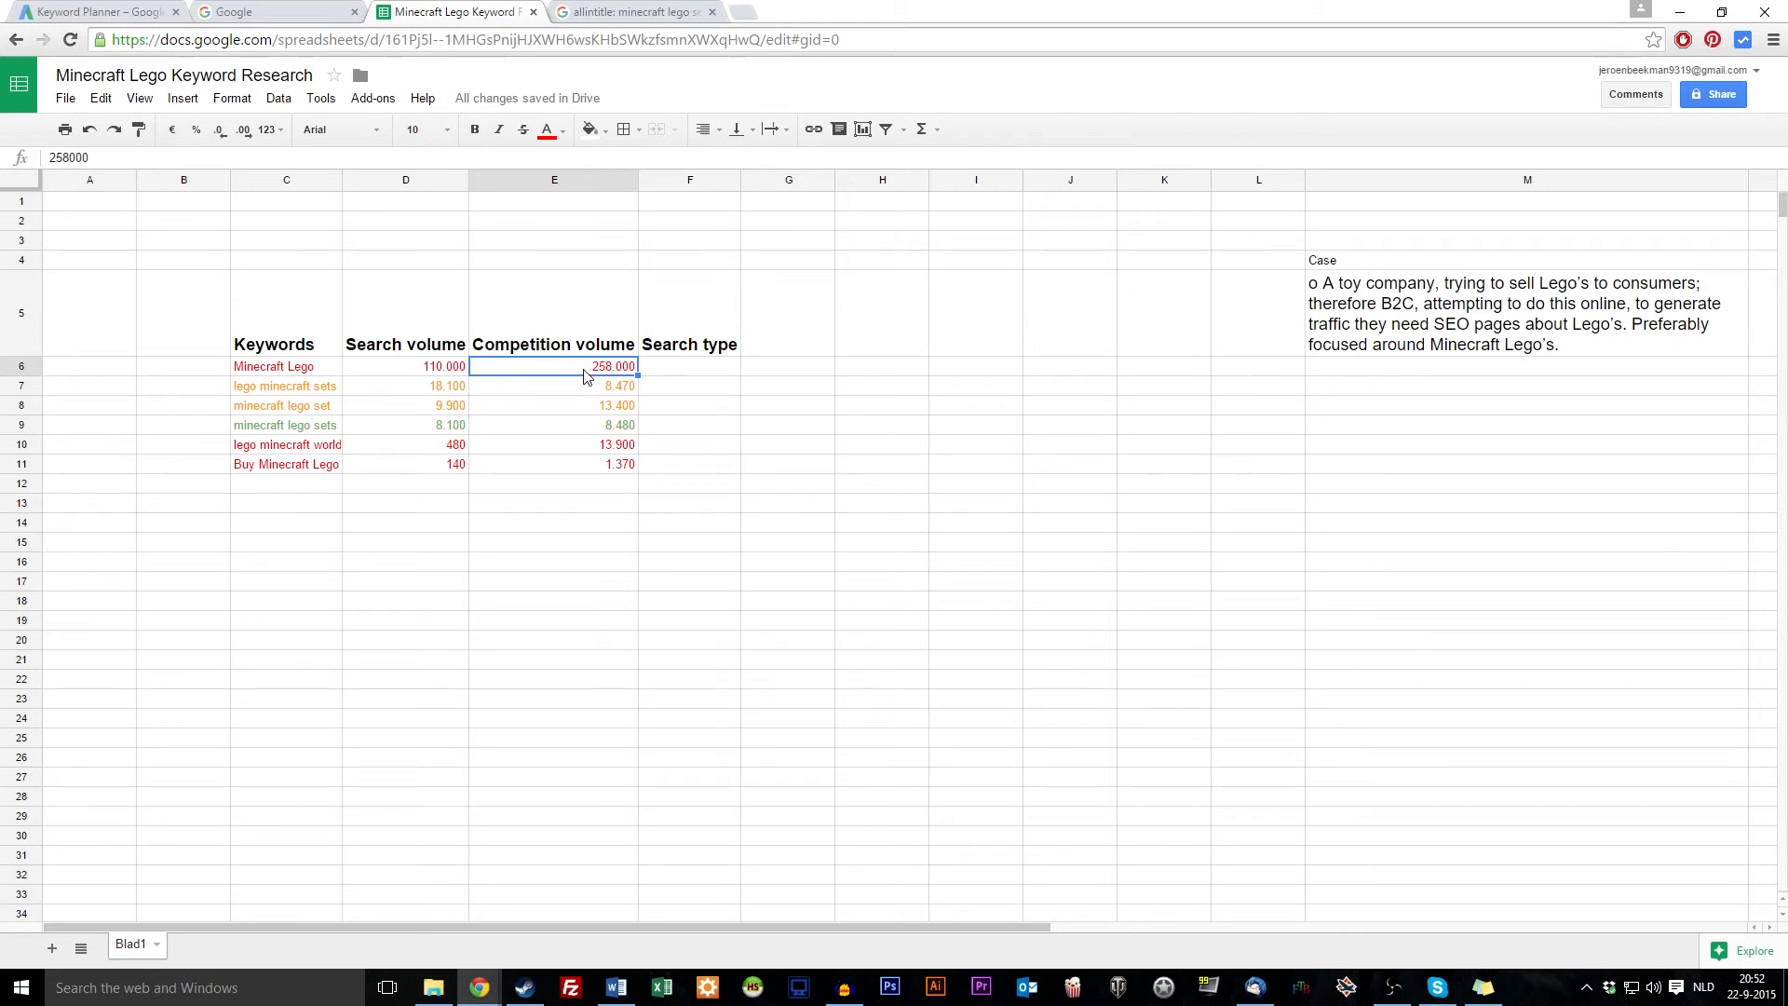
shift+click(285, 371)
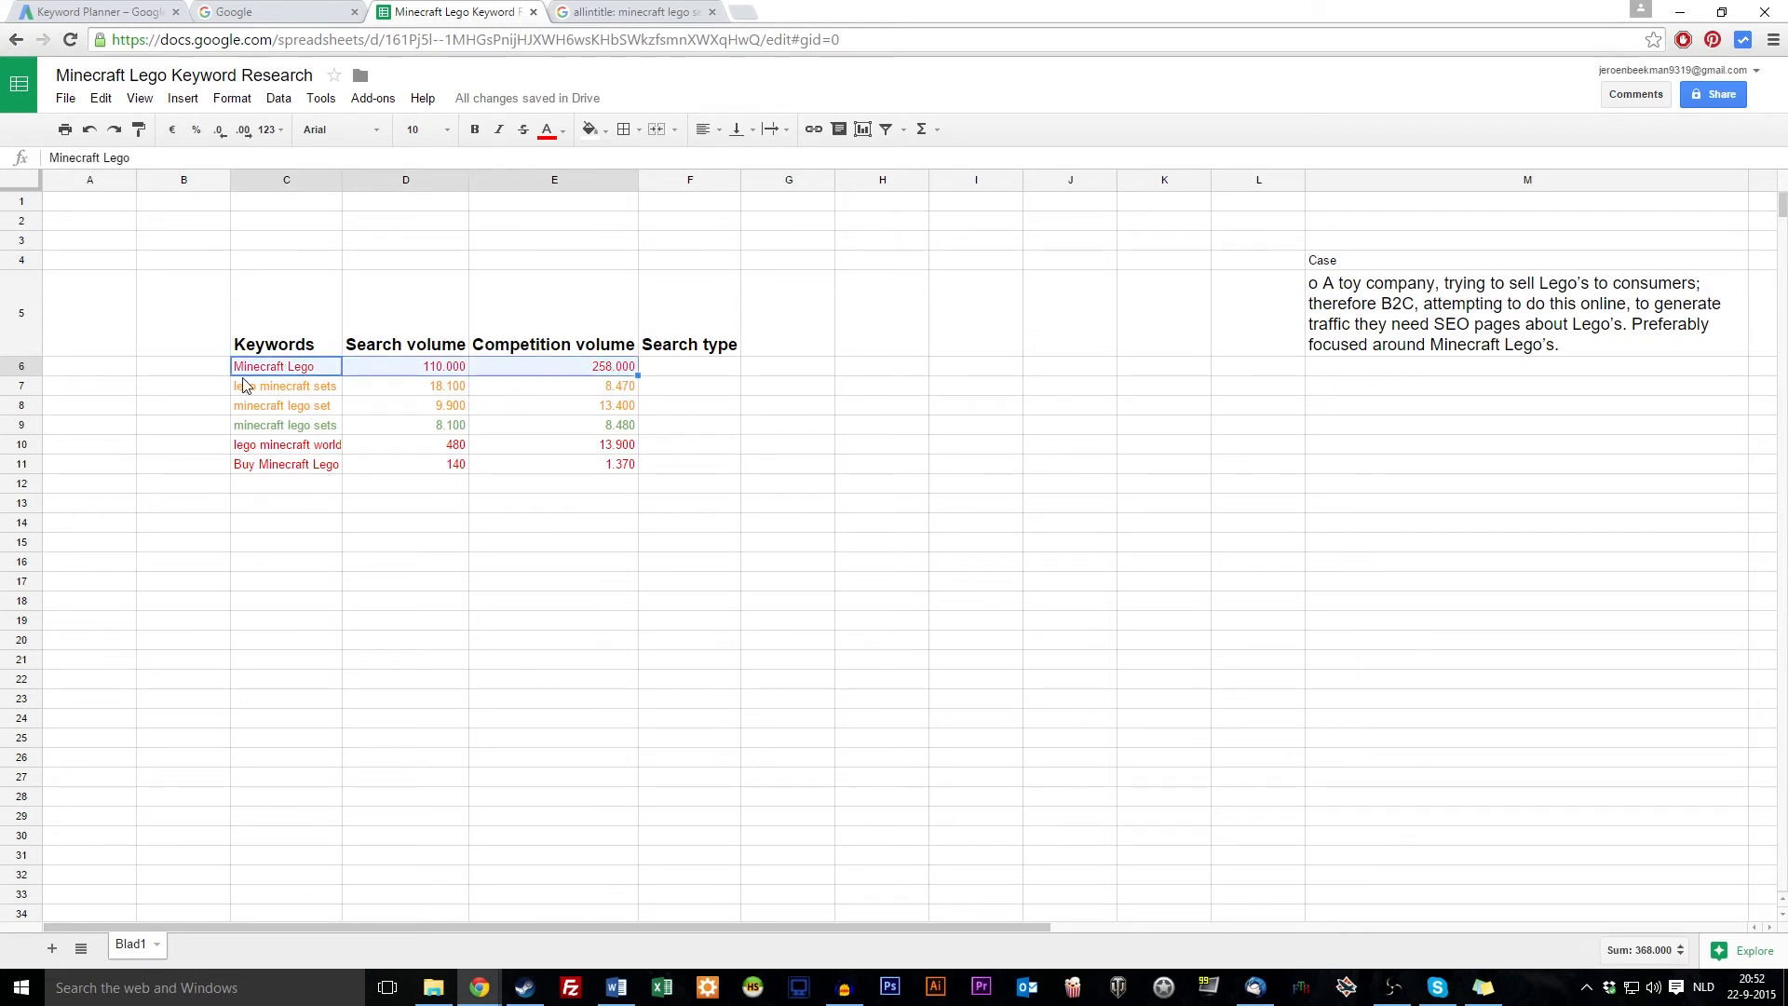
drag(252, 453, 490, 471)
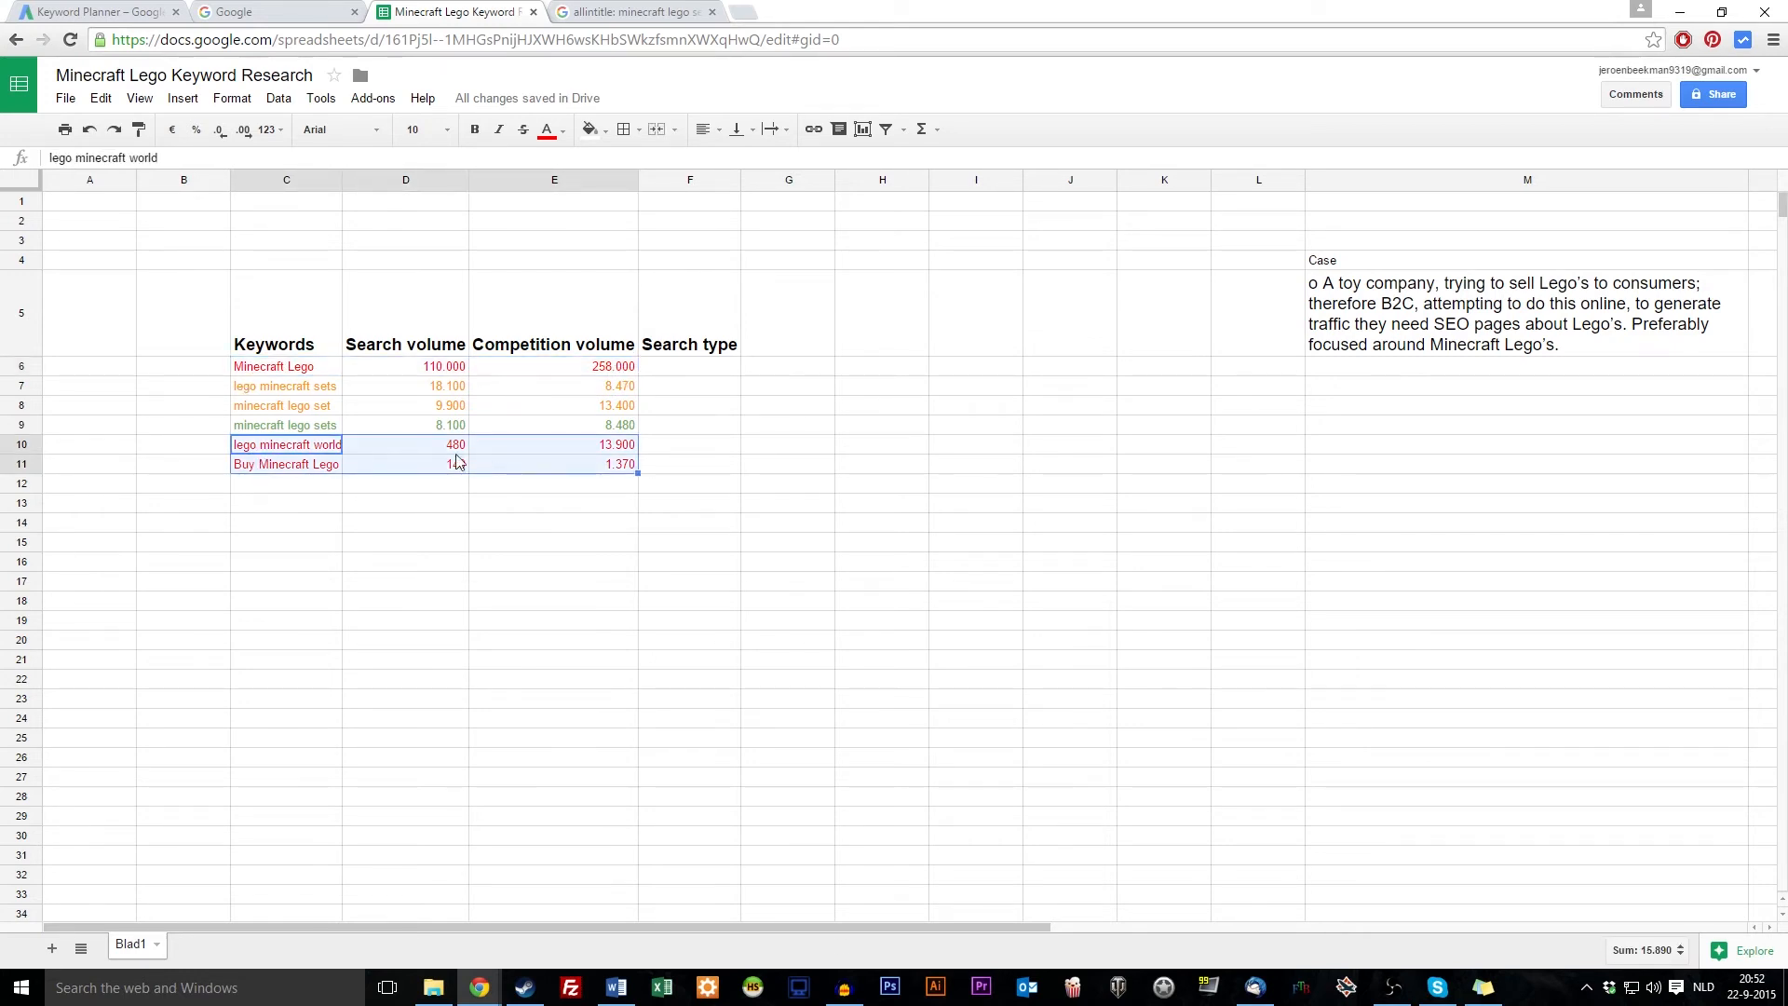
click(438, 448)
click(611, 451)
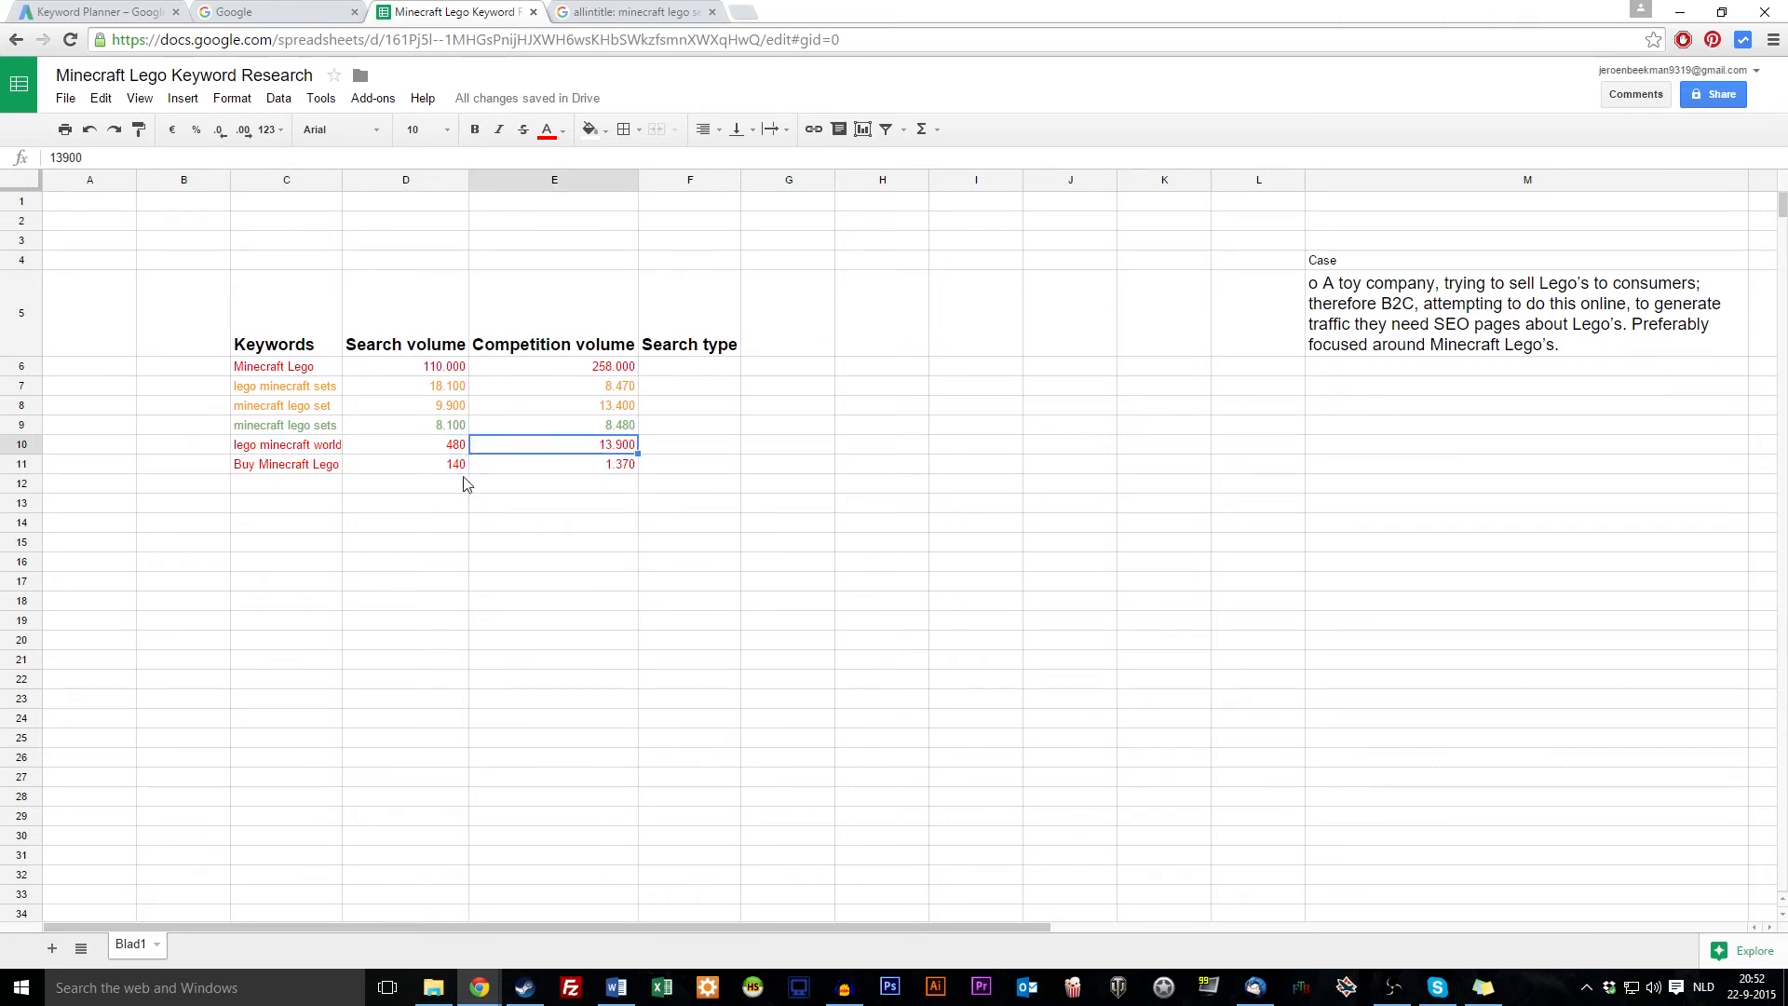
click(272, 449)
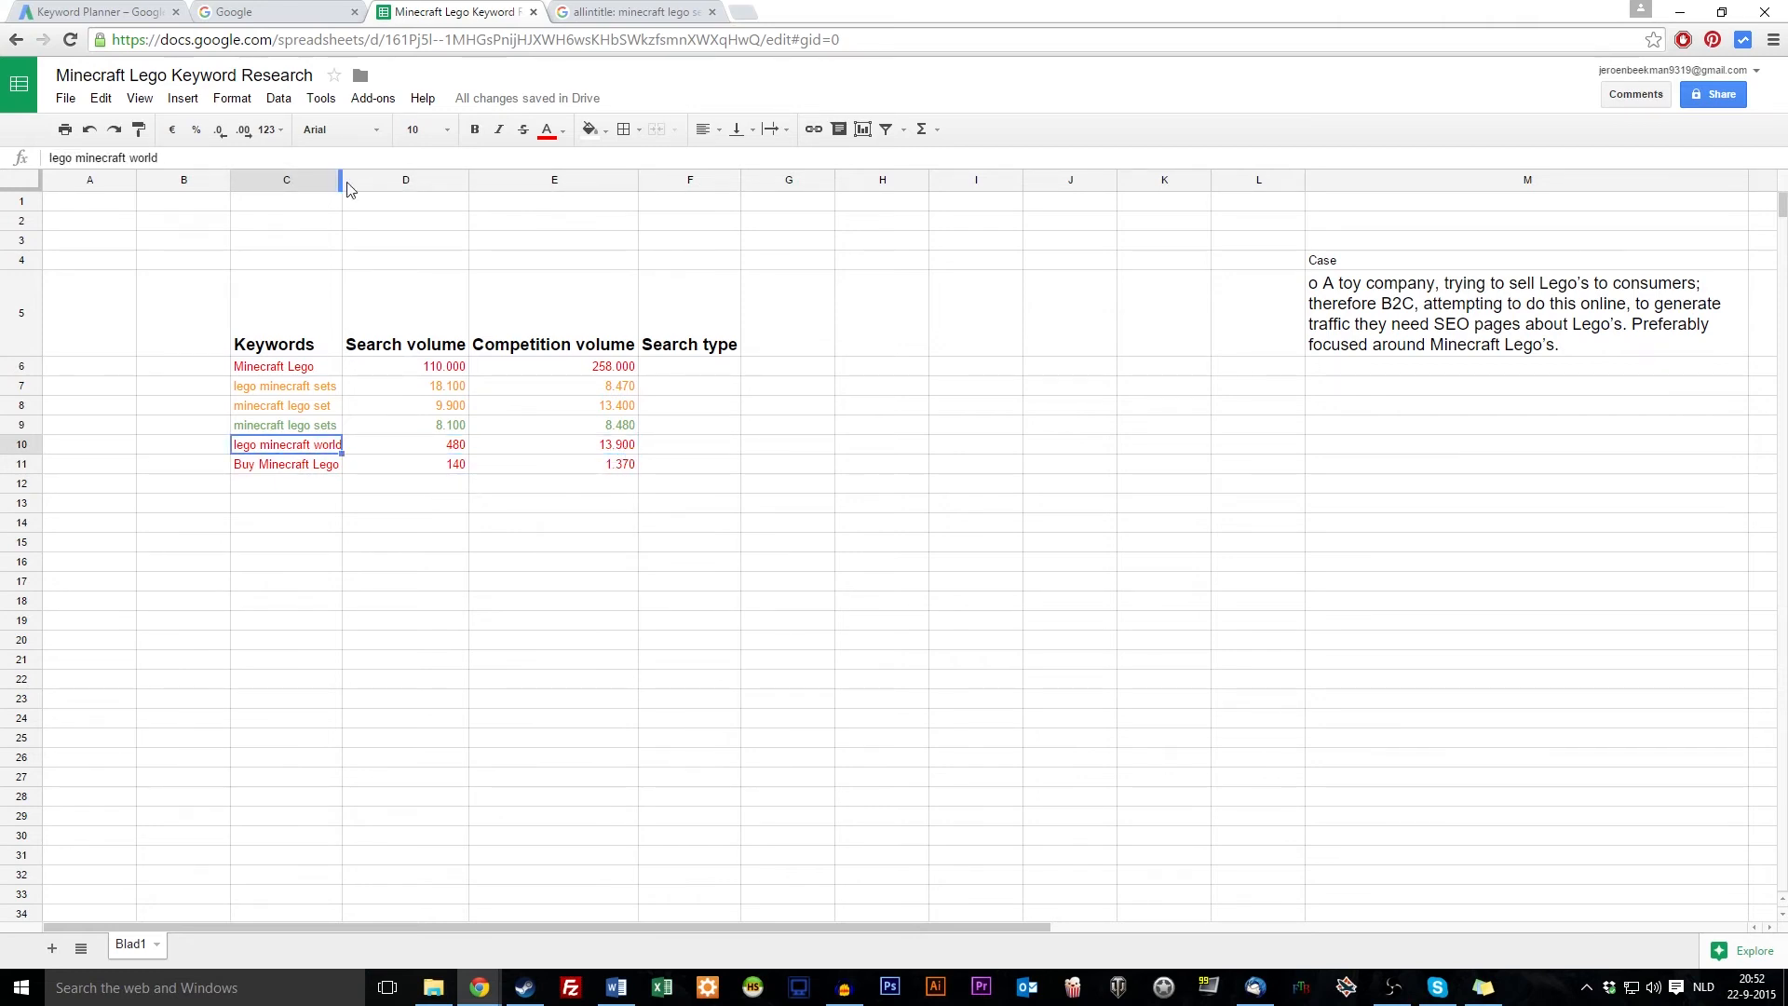
drag(615, 471, 607, 453)
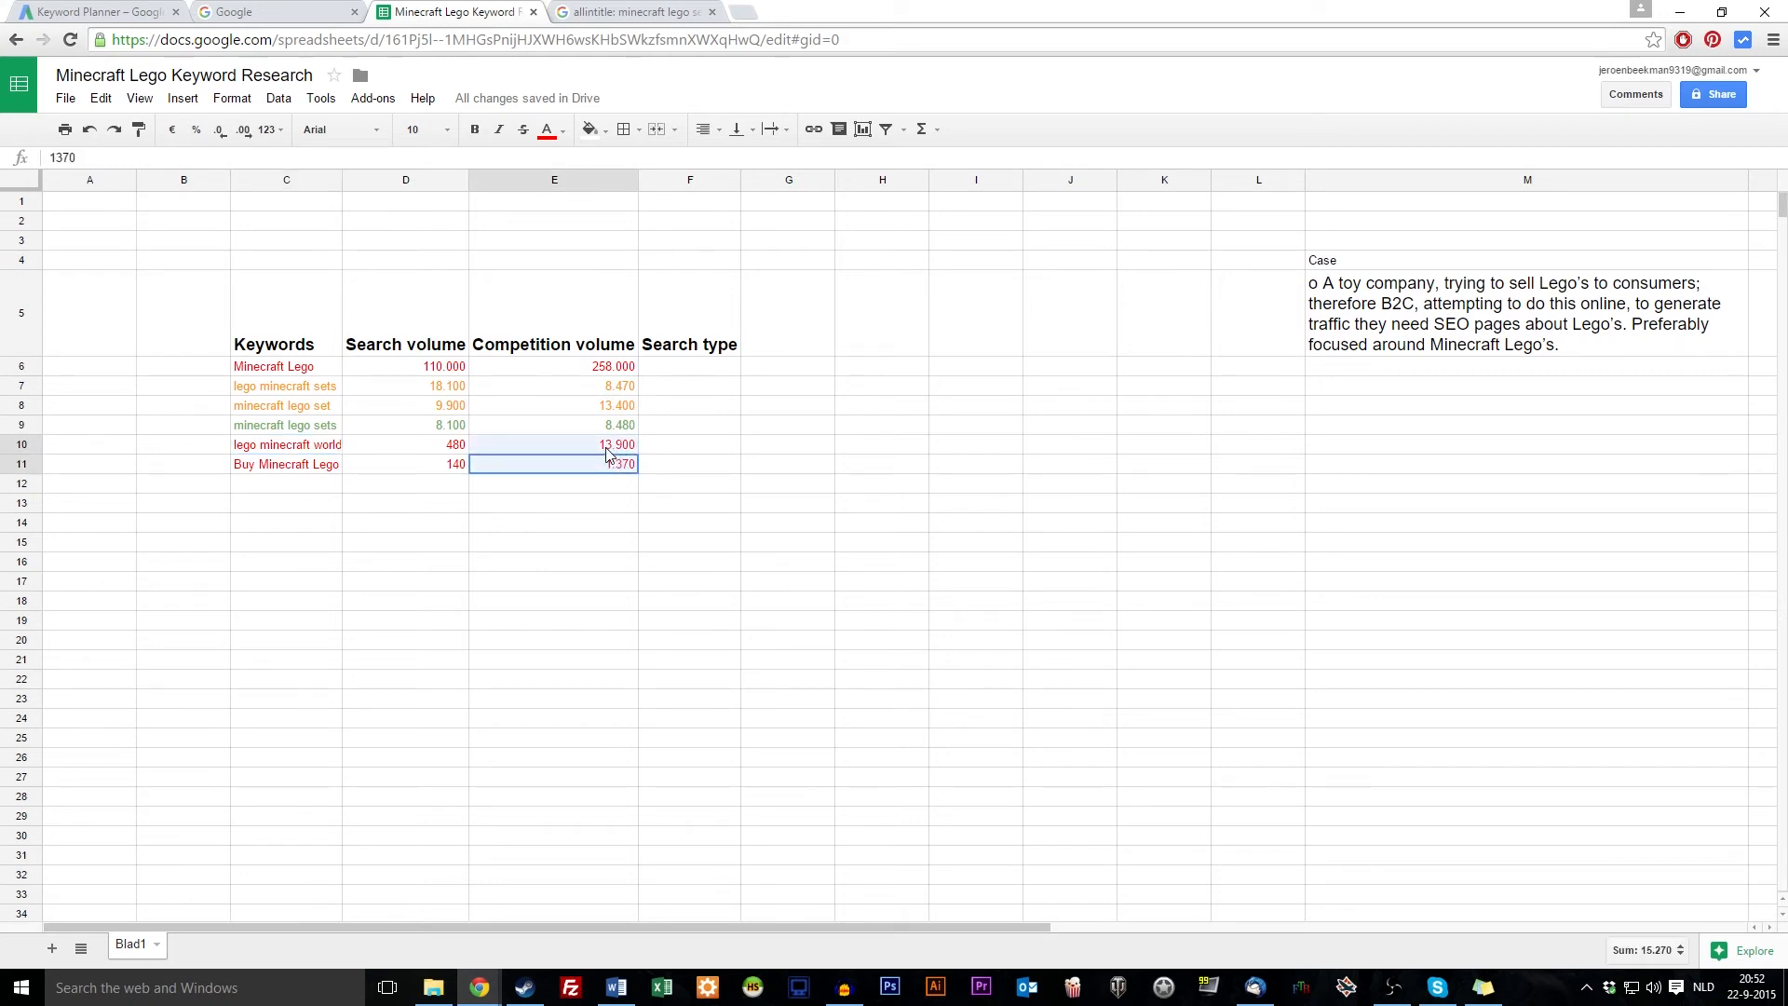
drag(313, 447, 598, 473)
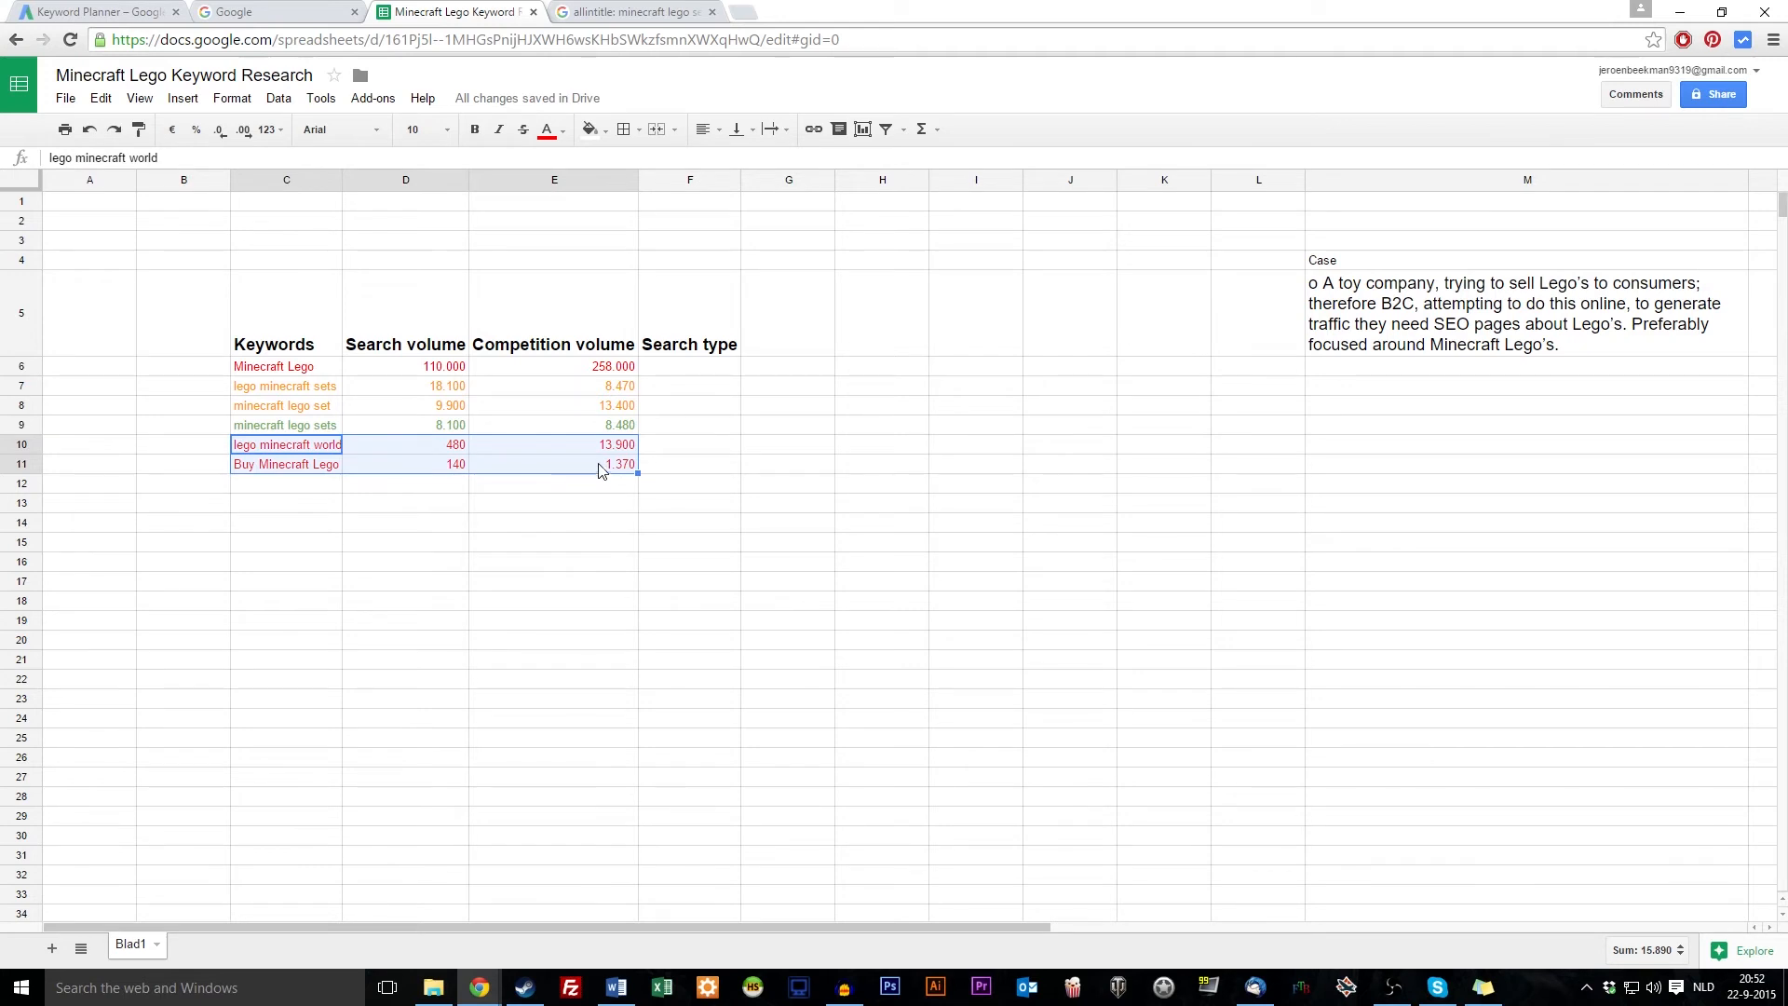
drag(618, 447, 616, 468)
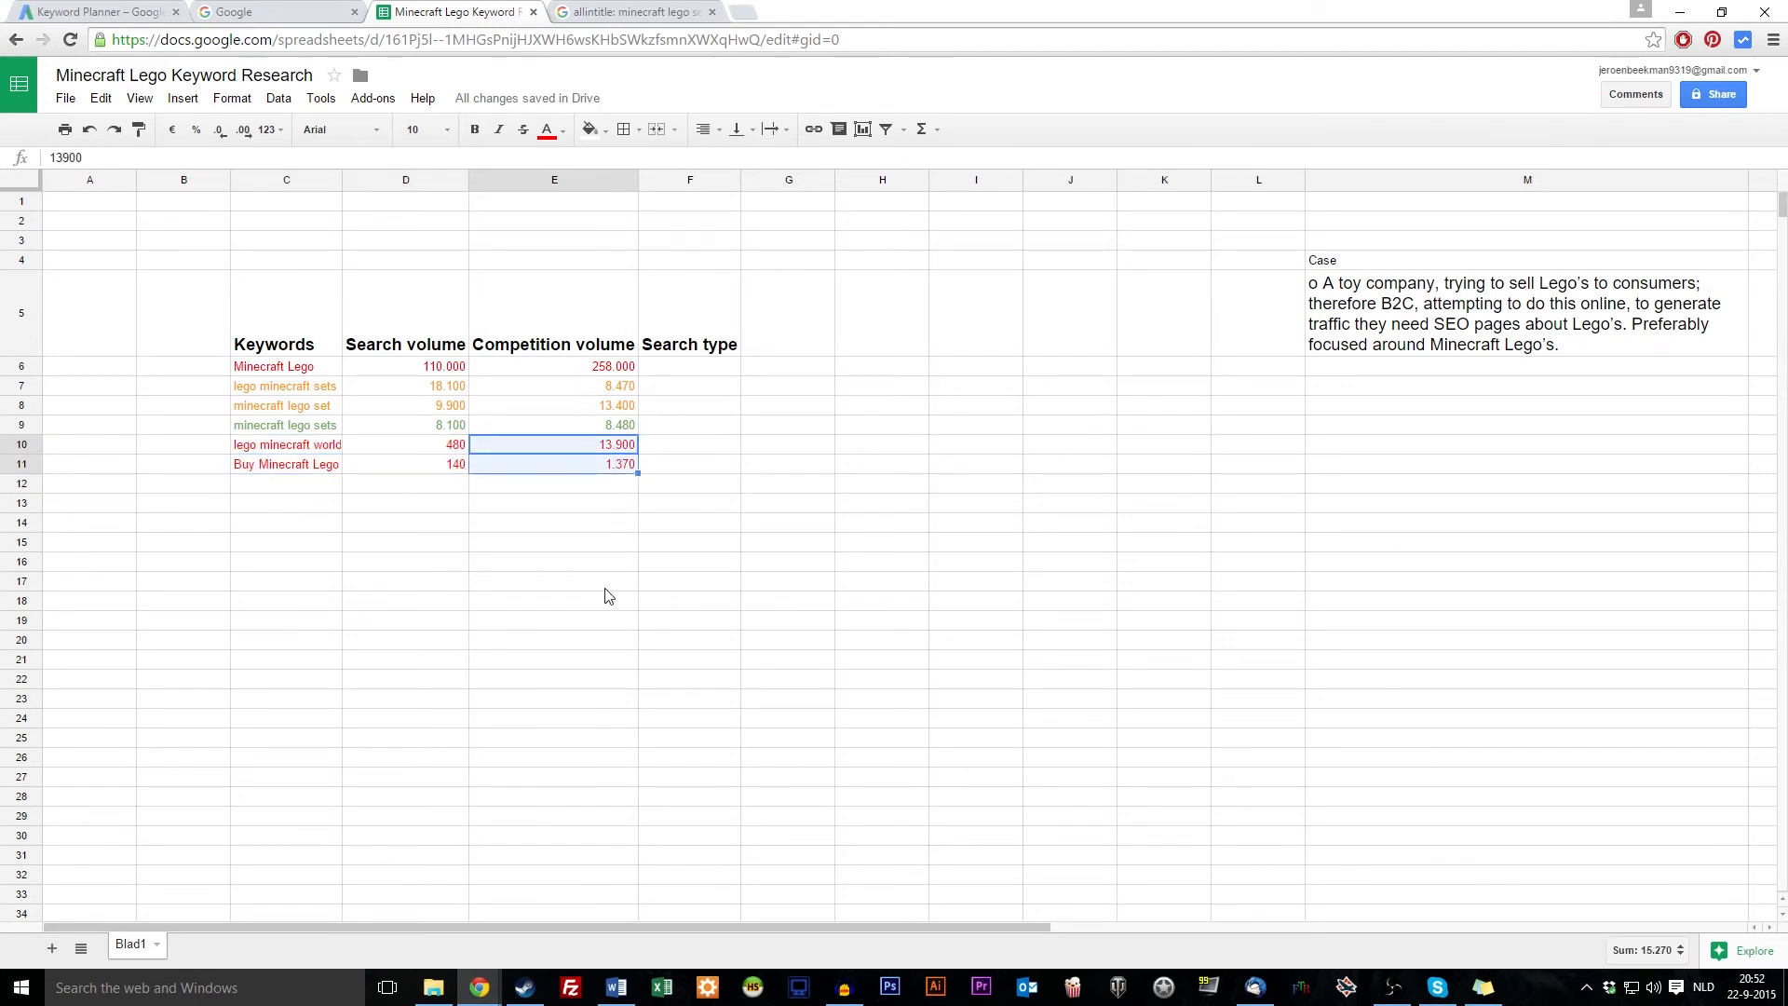
click(603, 544)
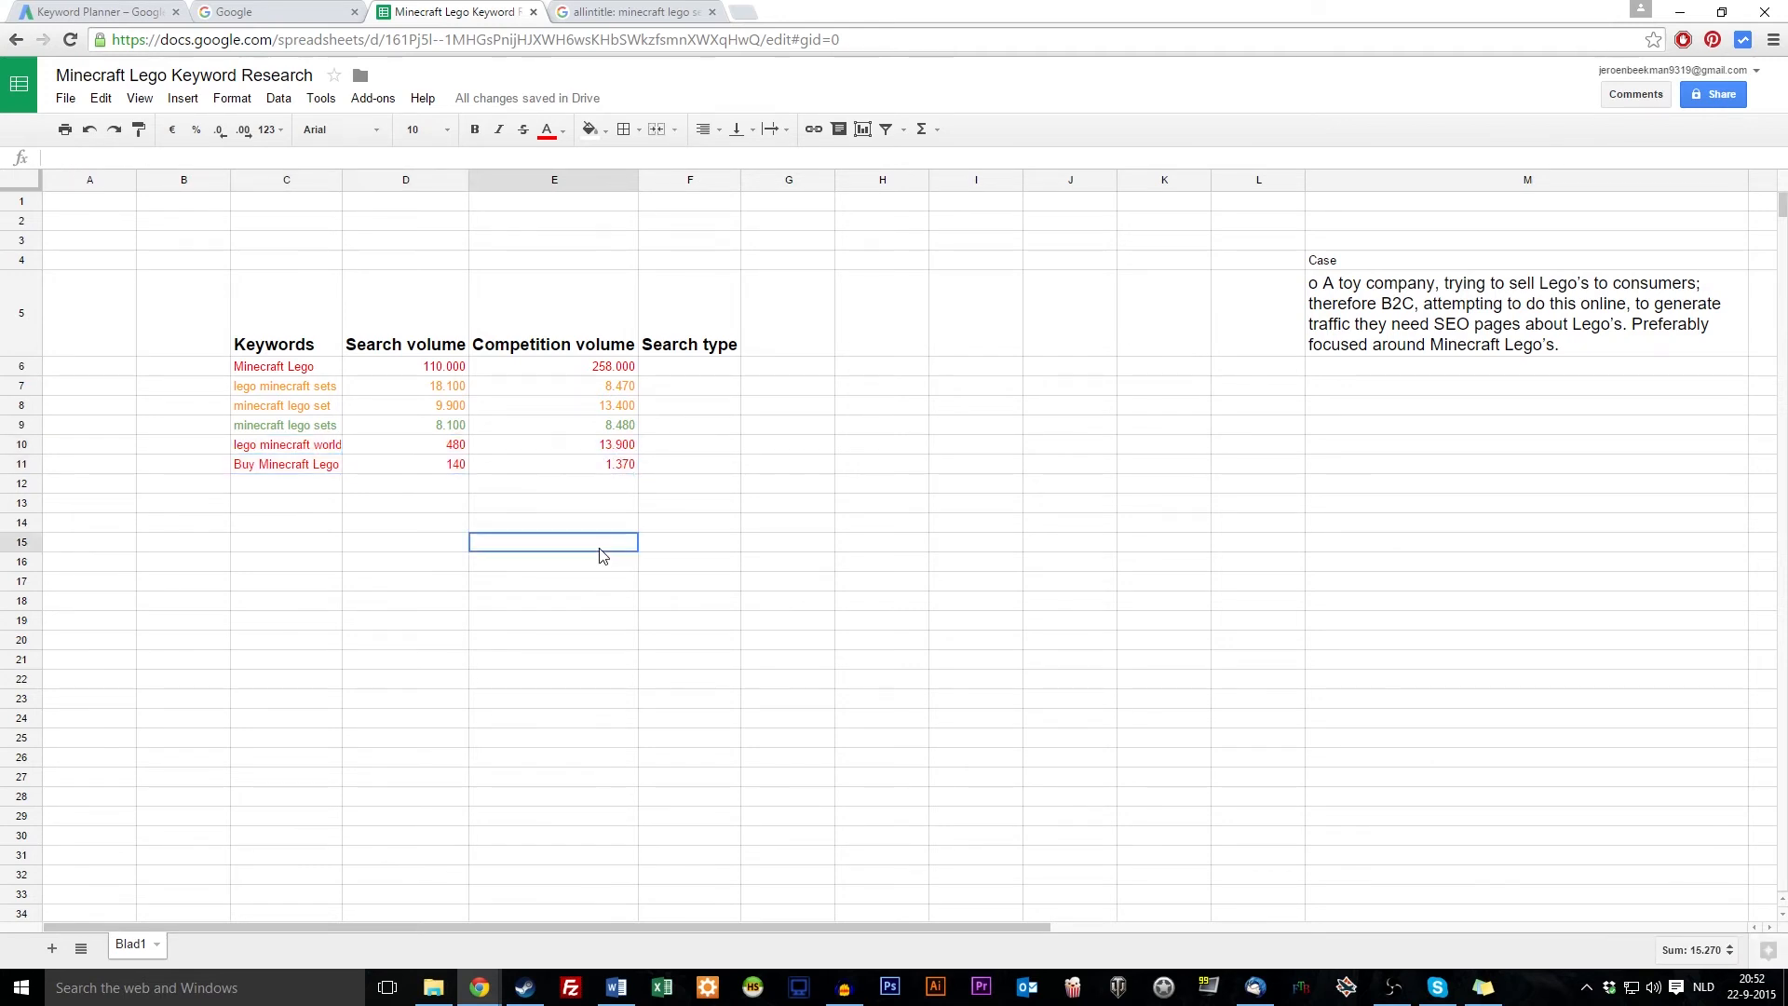
click(565, 491)
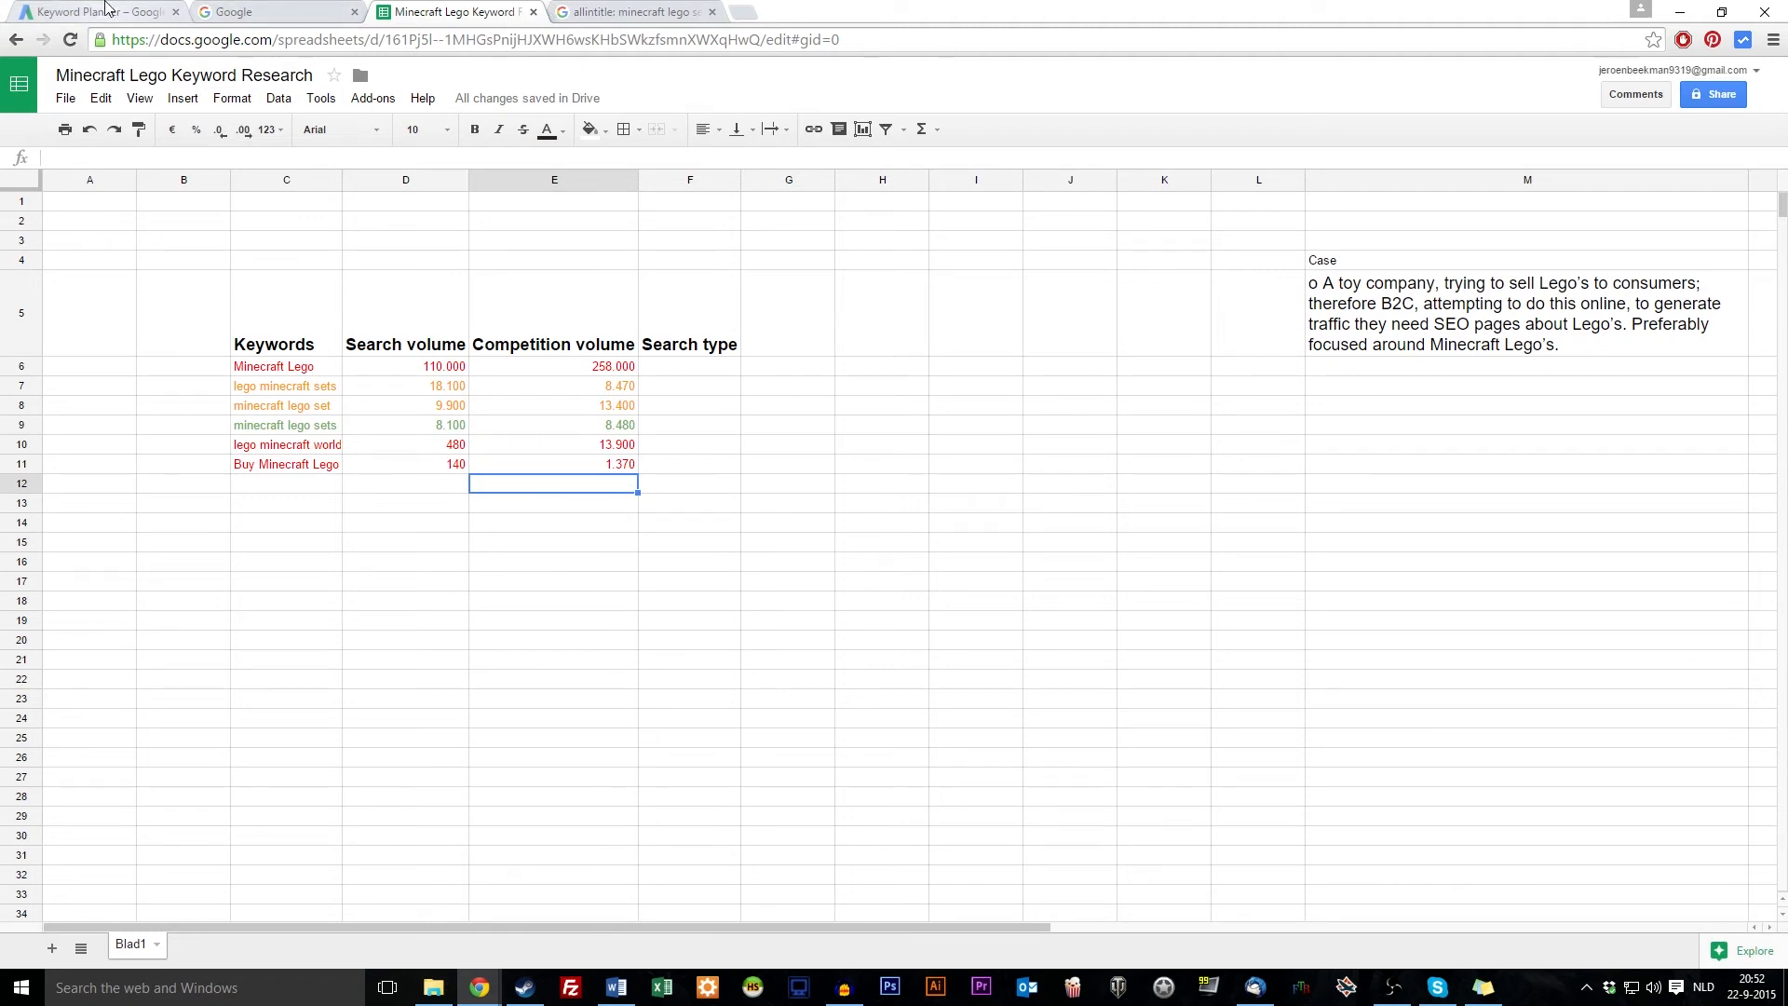
Scroll through the Keyword Planner ideas for minecraft lego sets
click(105, 9)
scroll(459, 506, down, 5)
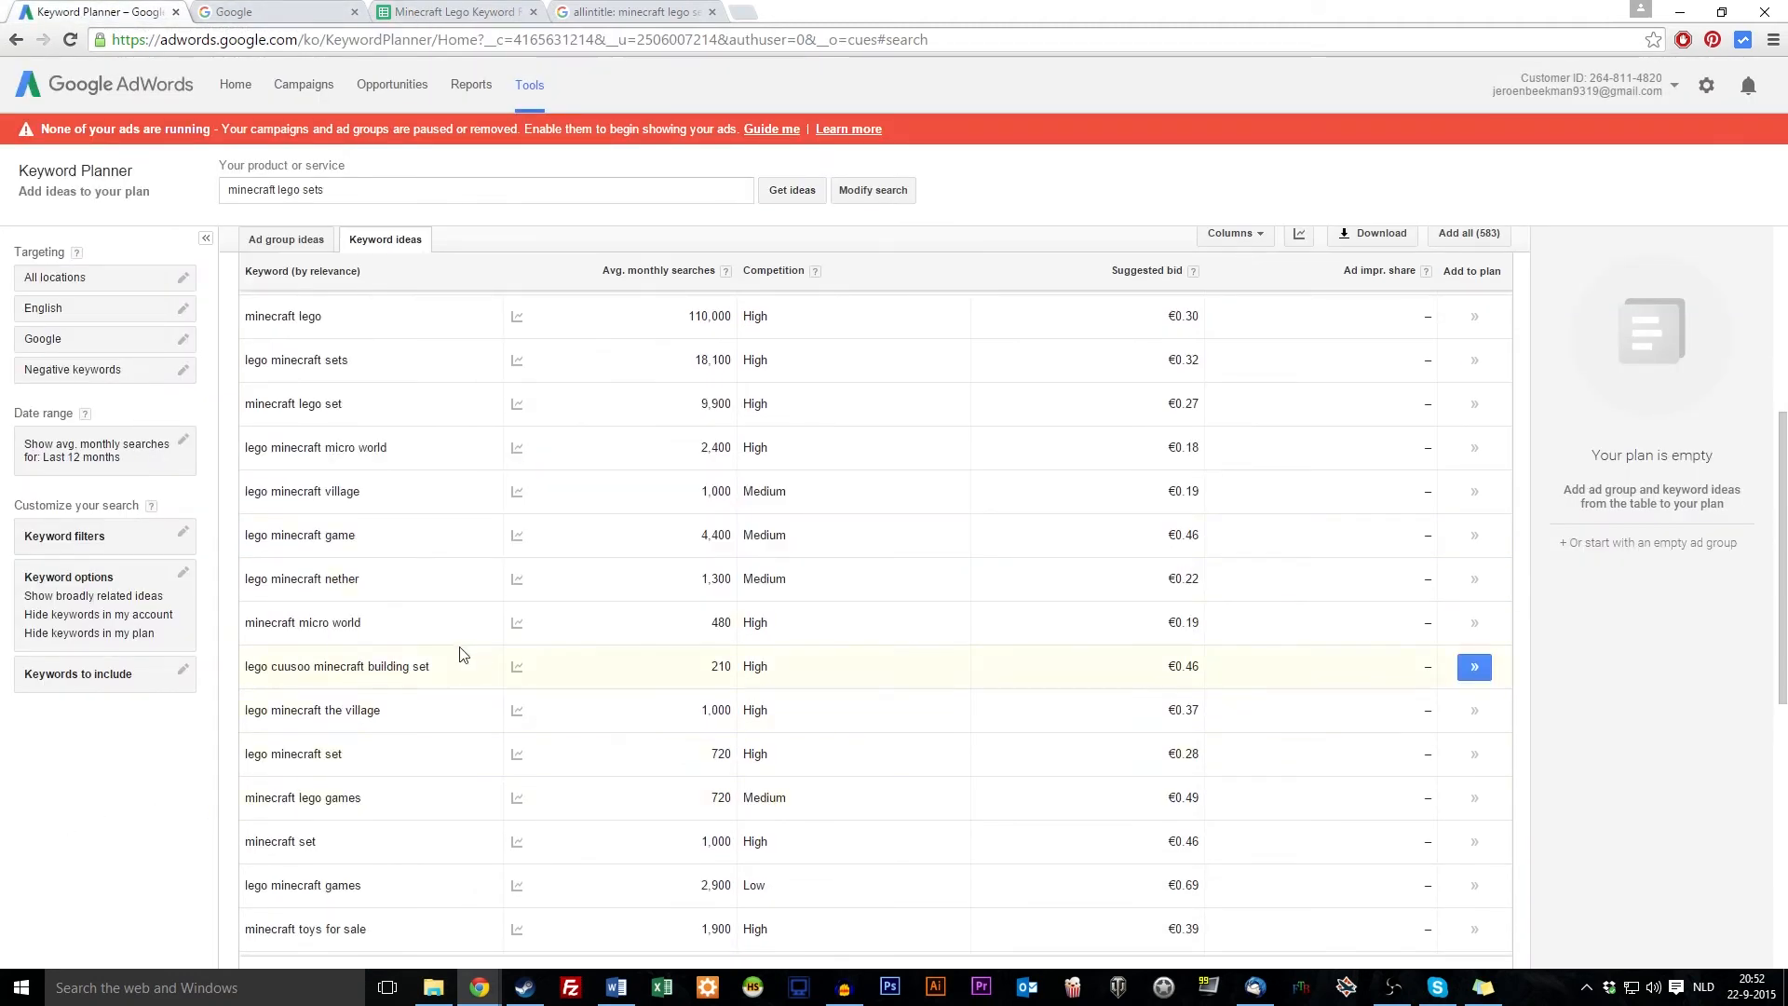
scroll(503, 657, down, 6)
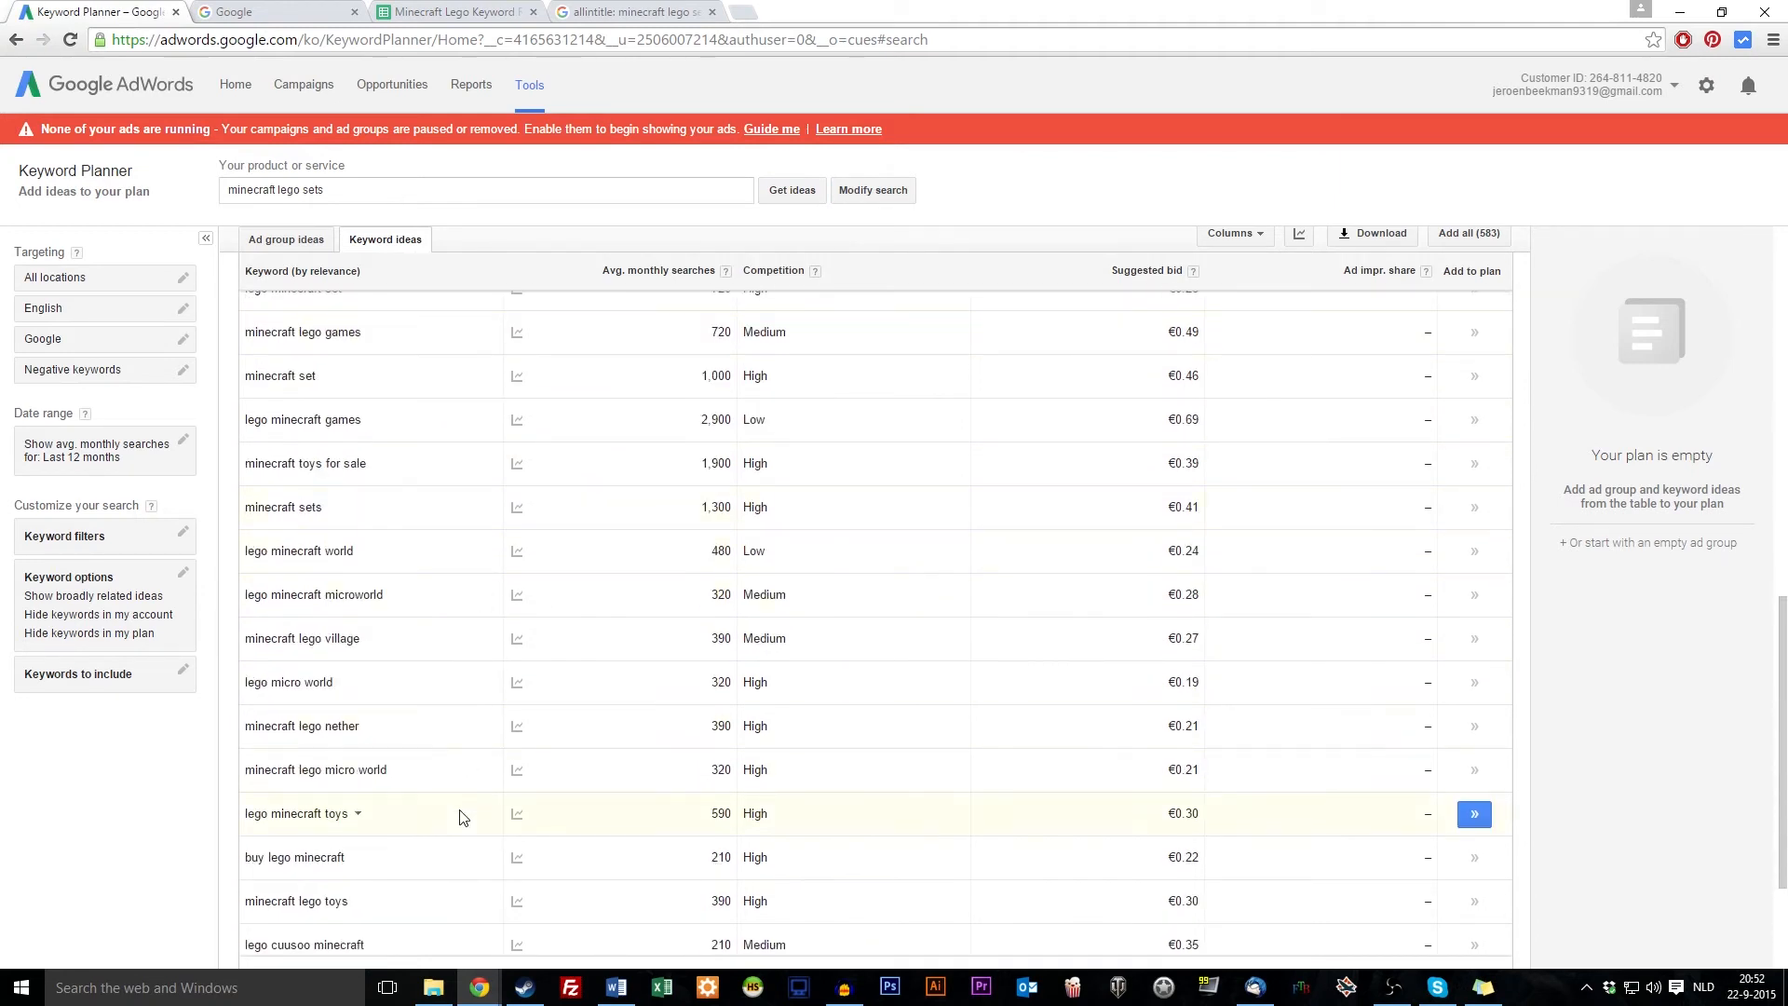
scroll(459, 825, down, 1)
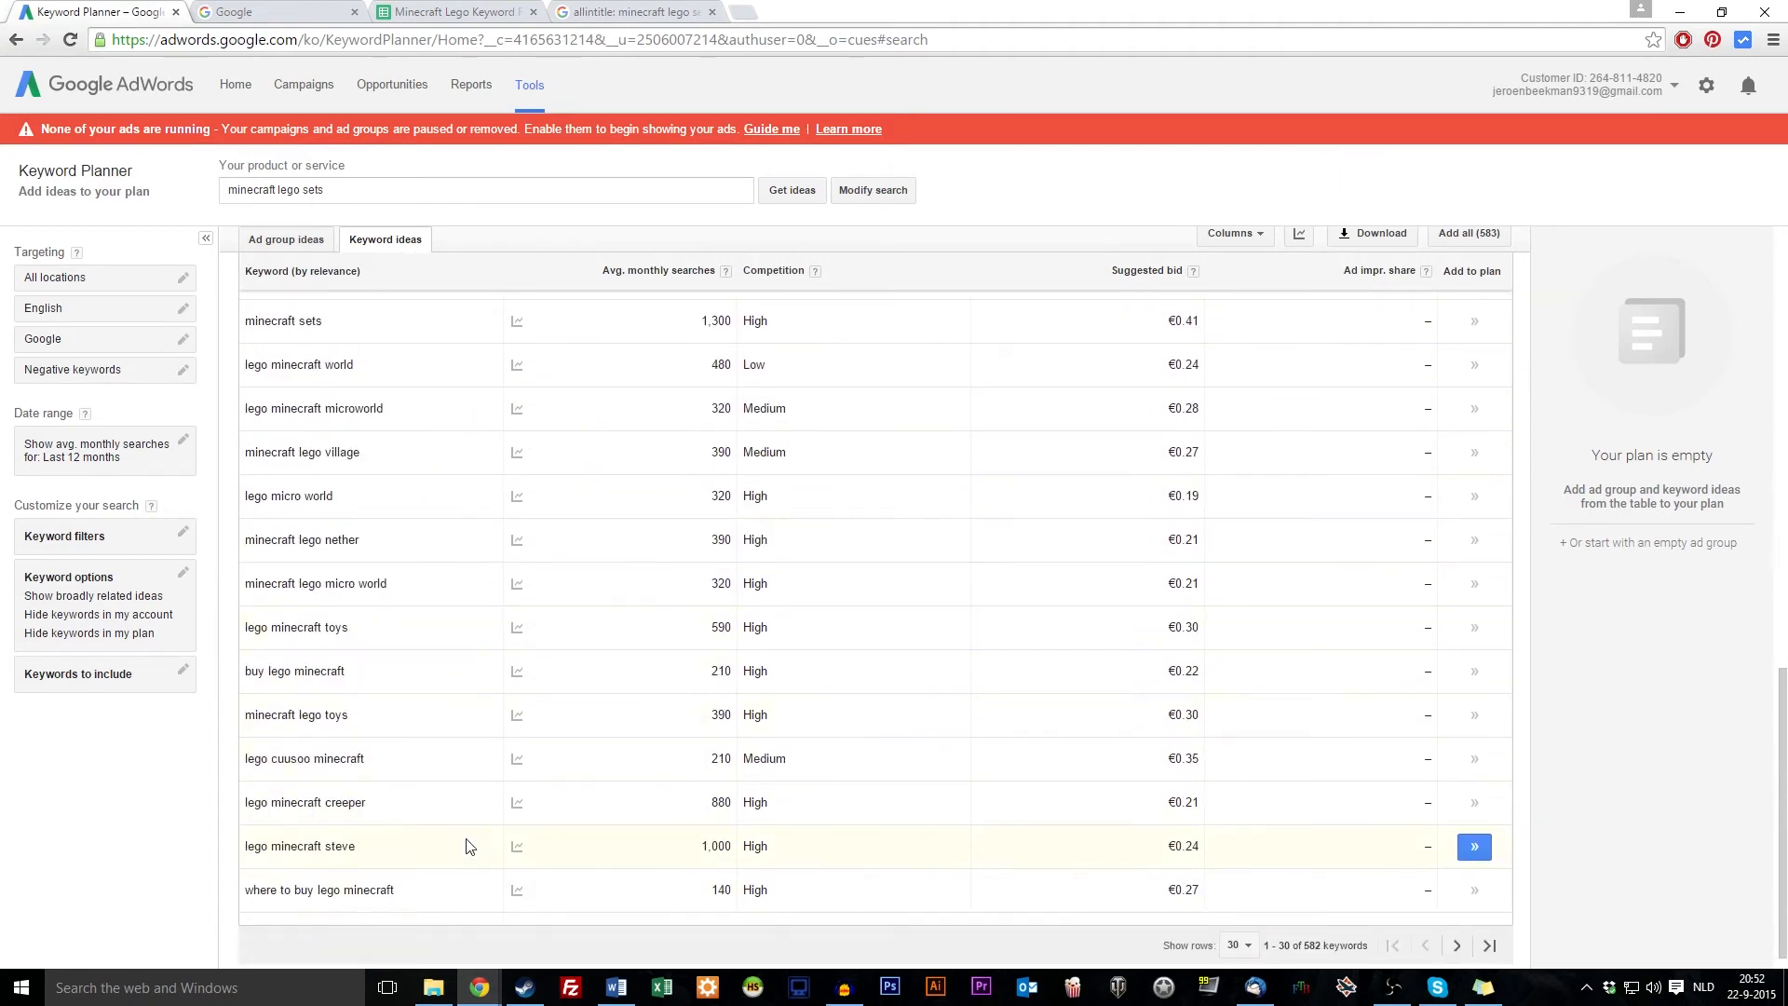
scroll(466, 883, down, 1)
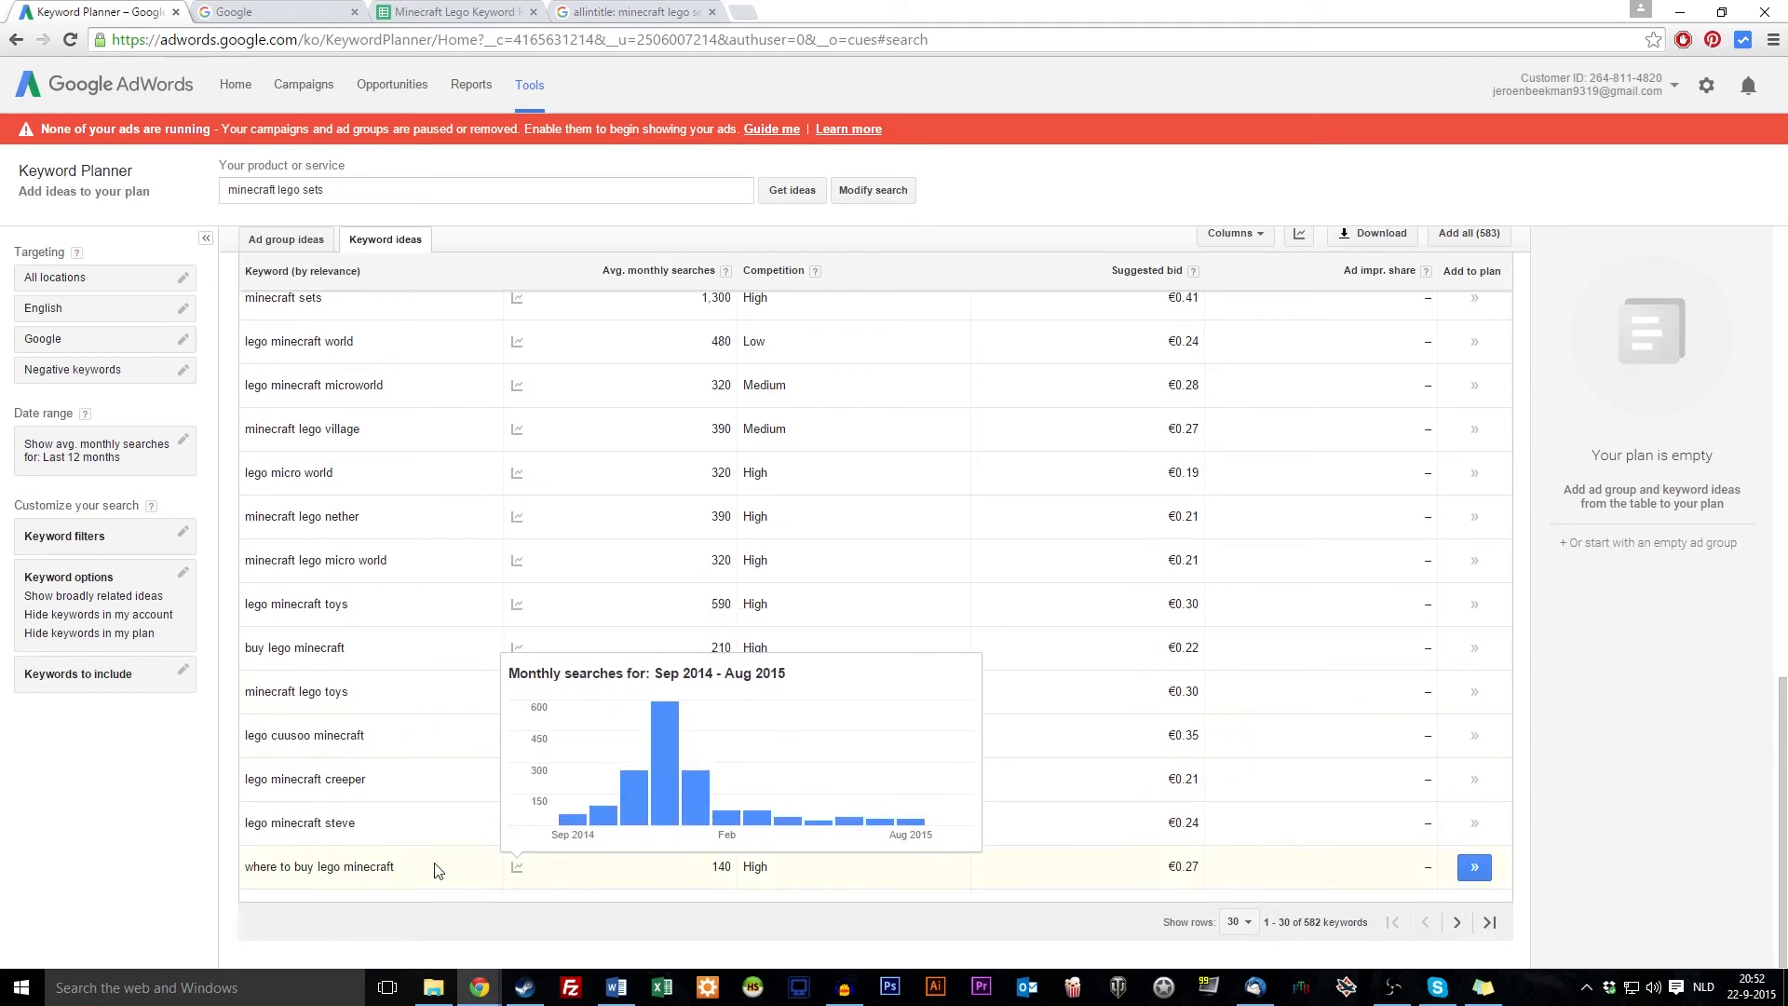
mouse_move(789, 459)
scroll(459, 447, up, 15)
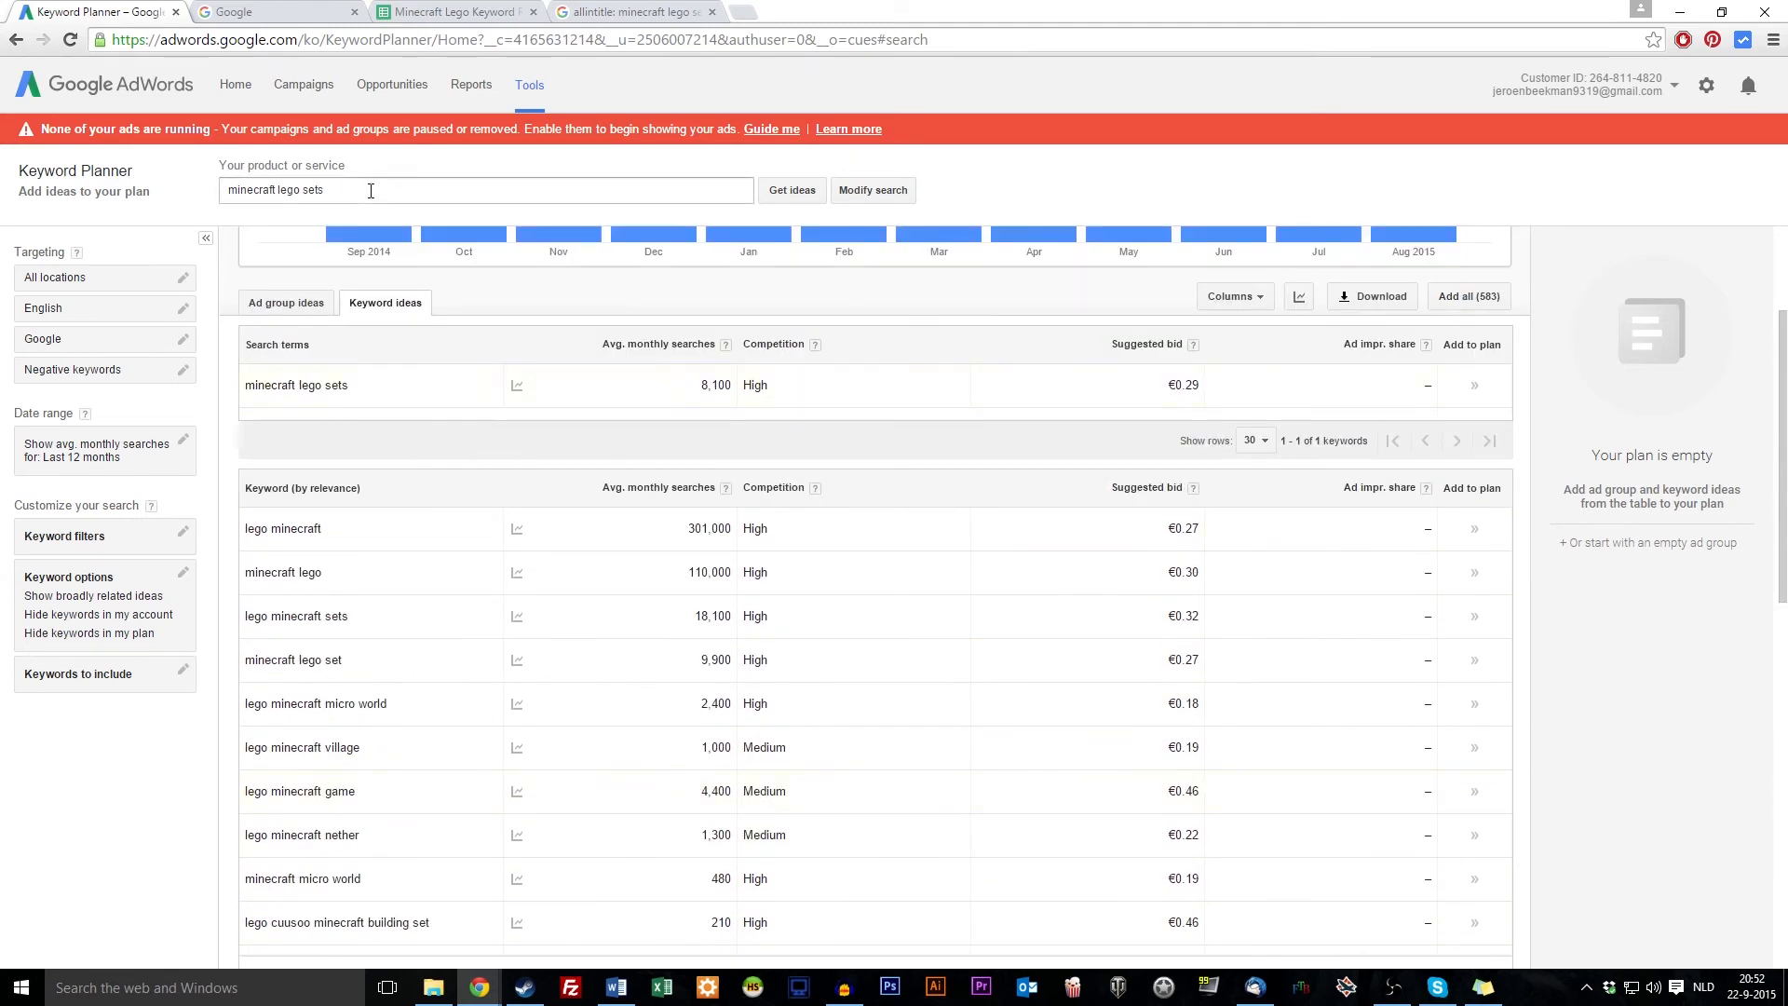
Get keyword ideas for 'minecraft lego sets online'
click(368, 186)
text(online)
key(Return)
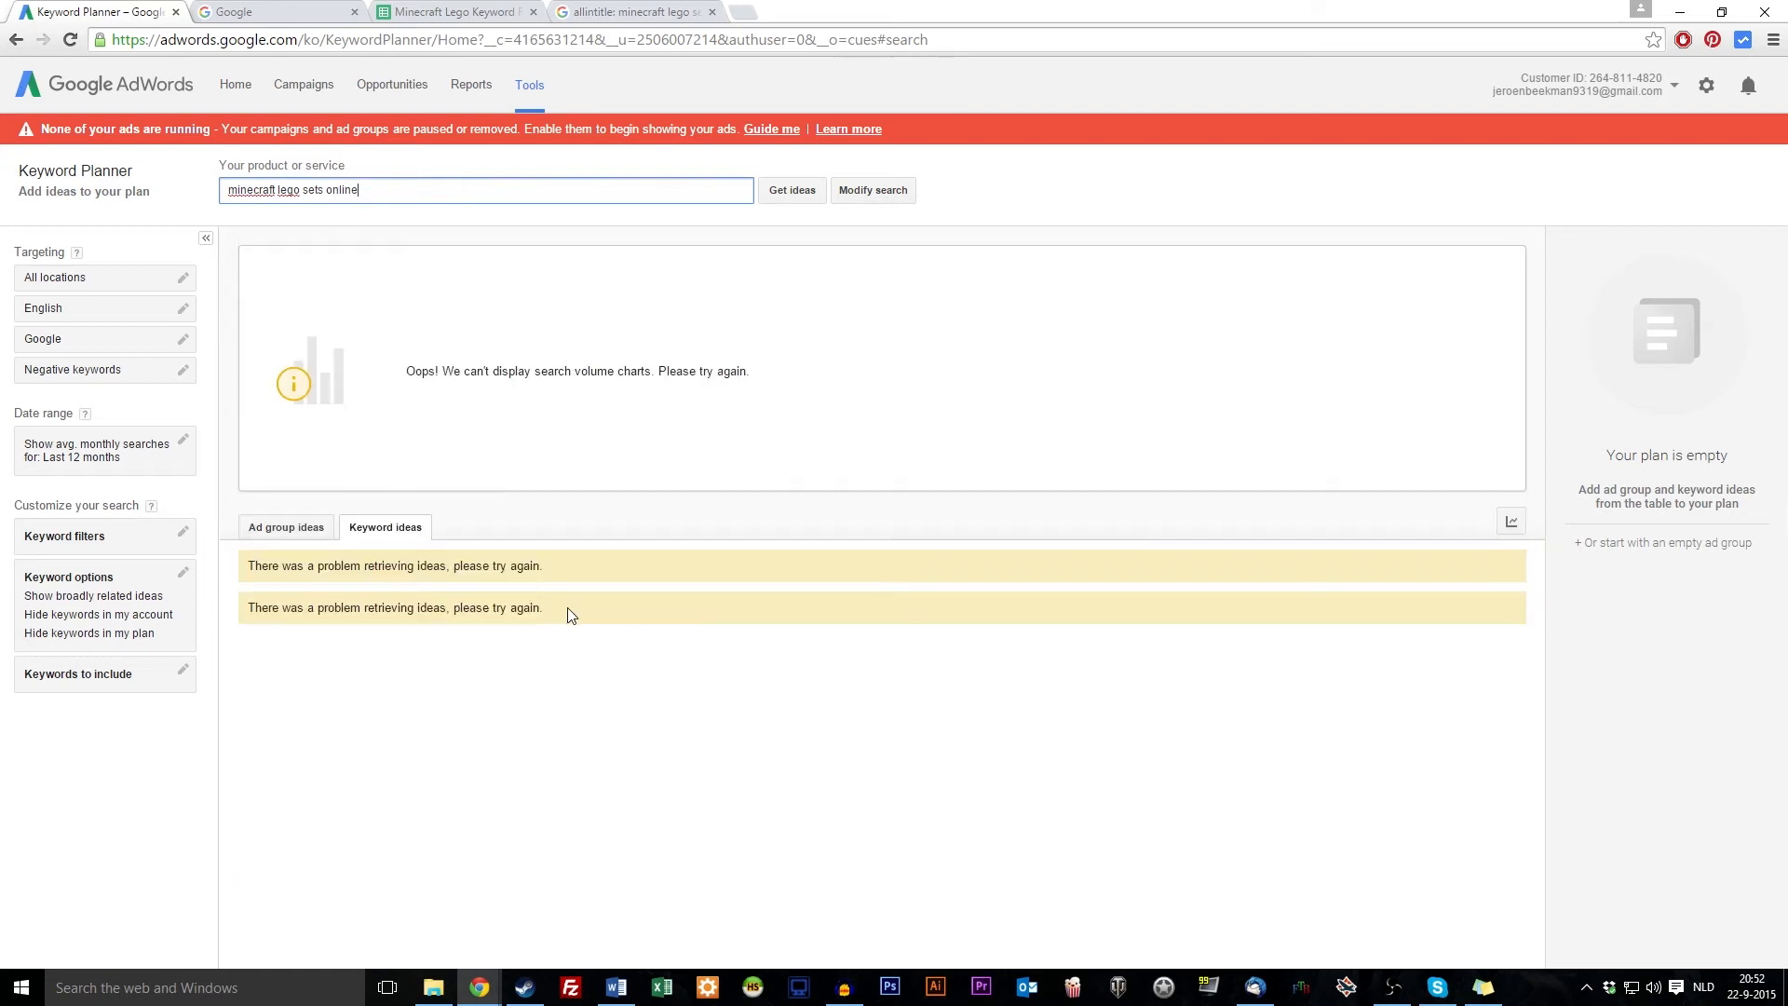
click(817, 191)
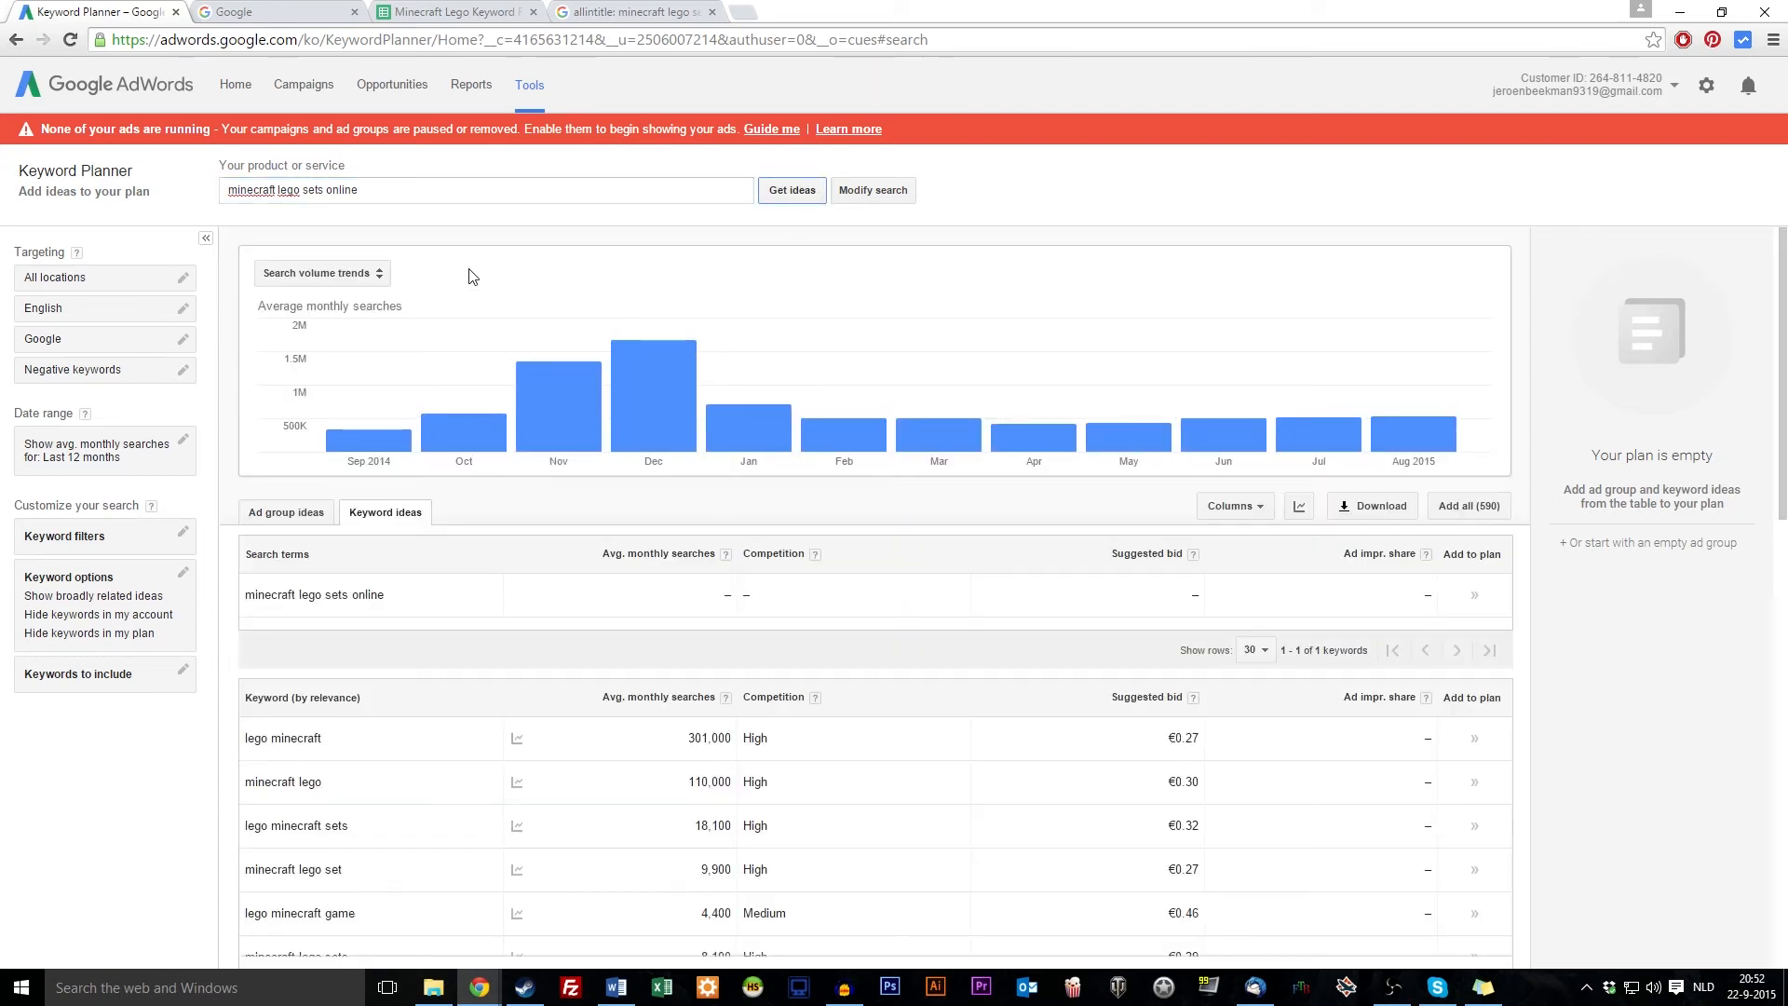
scroll(570, 663, down, 1)
scroll(570, 663, down, 4)
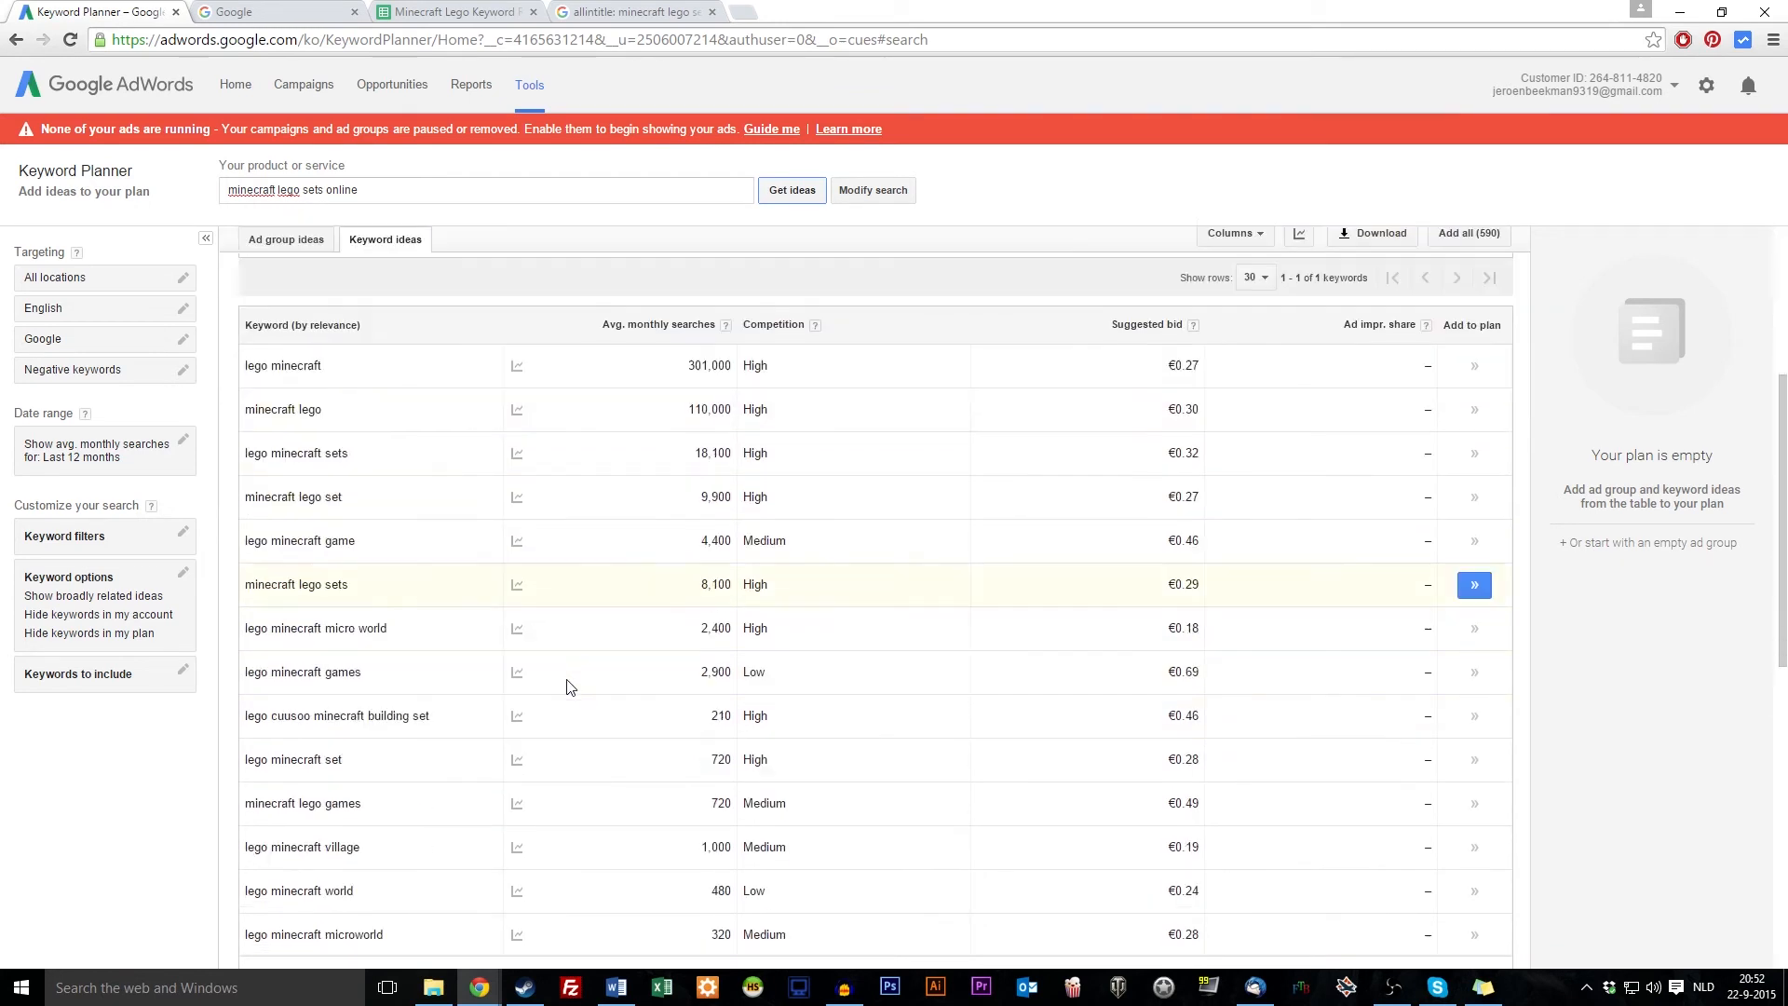
scroll(569, 666, up, 5)
Sort ideas by average monthly searches, lowest first, and select 'what stores sell lego minecraft'
click(637, 520)
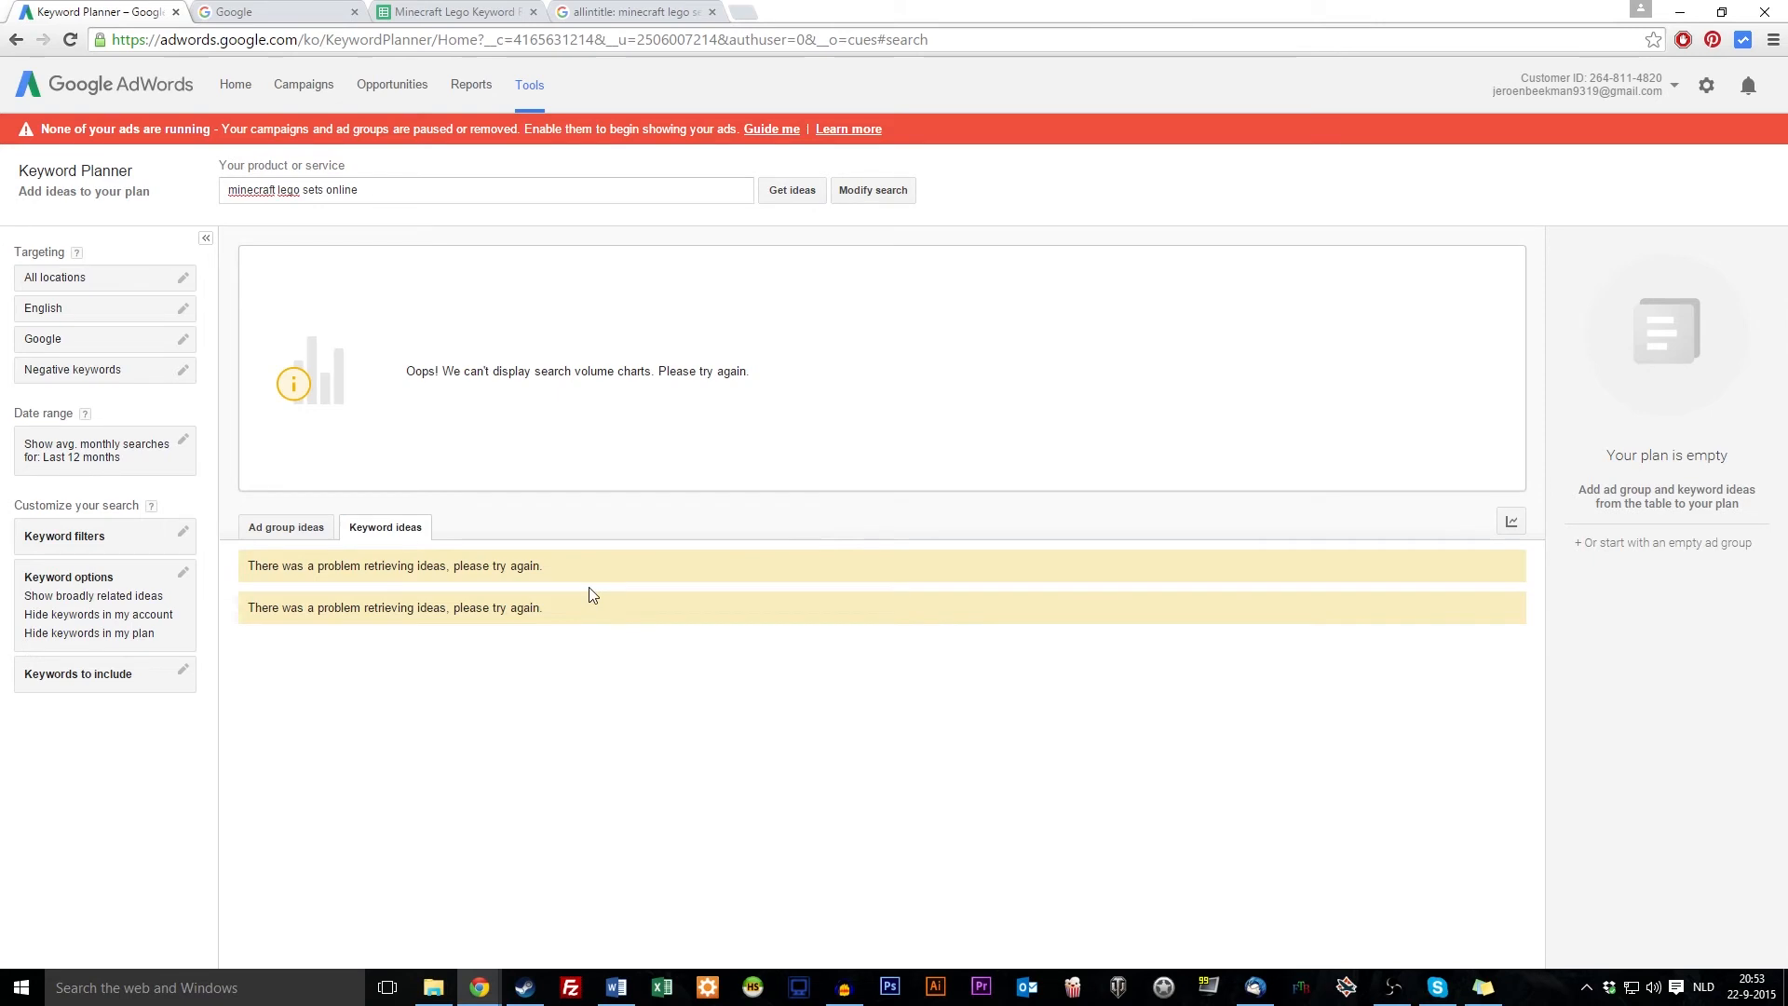
click(793, 191)
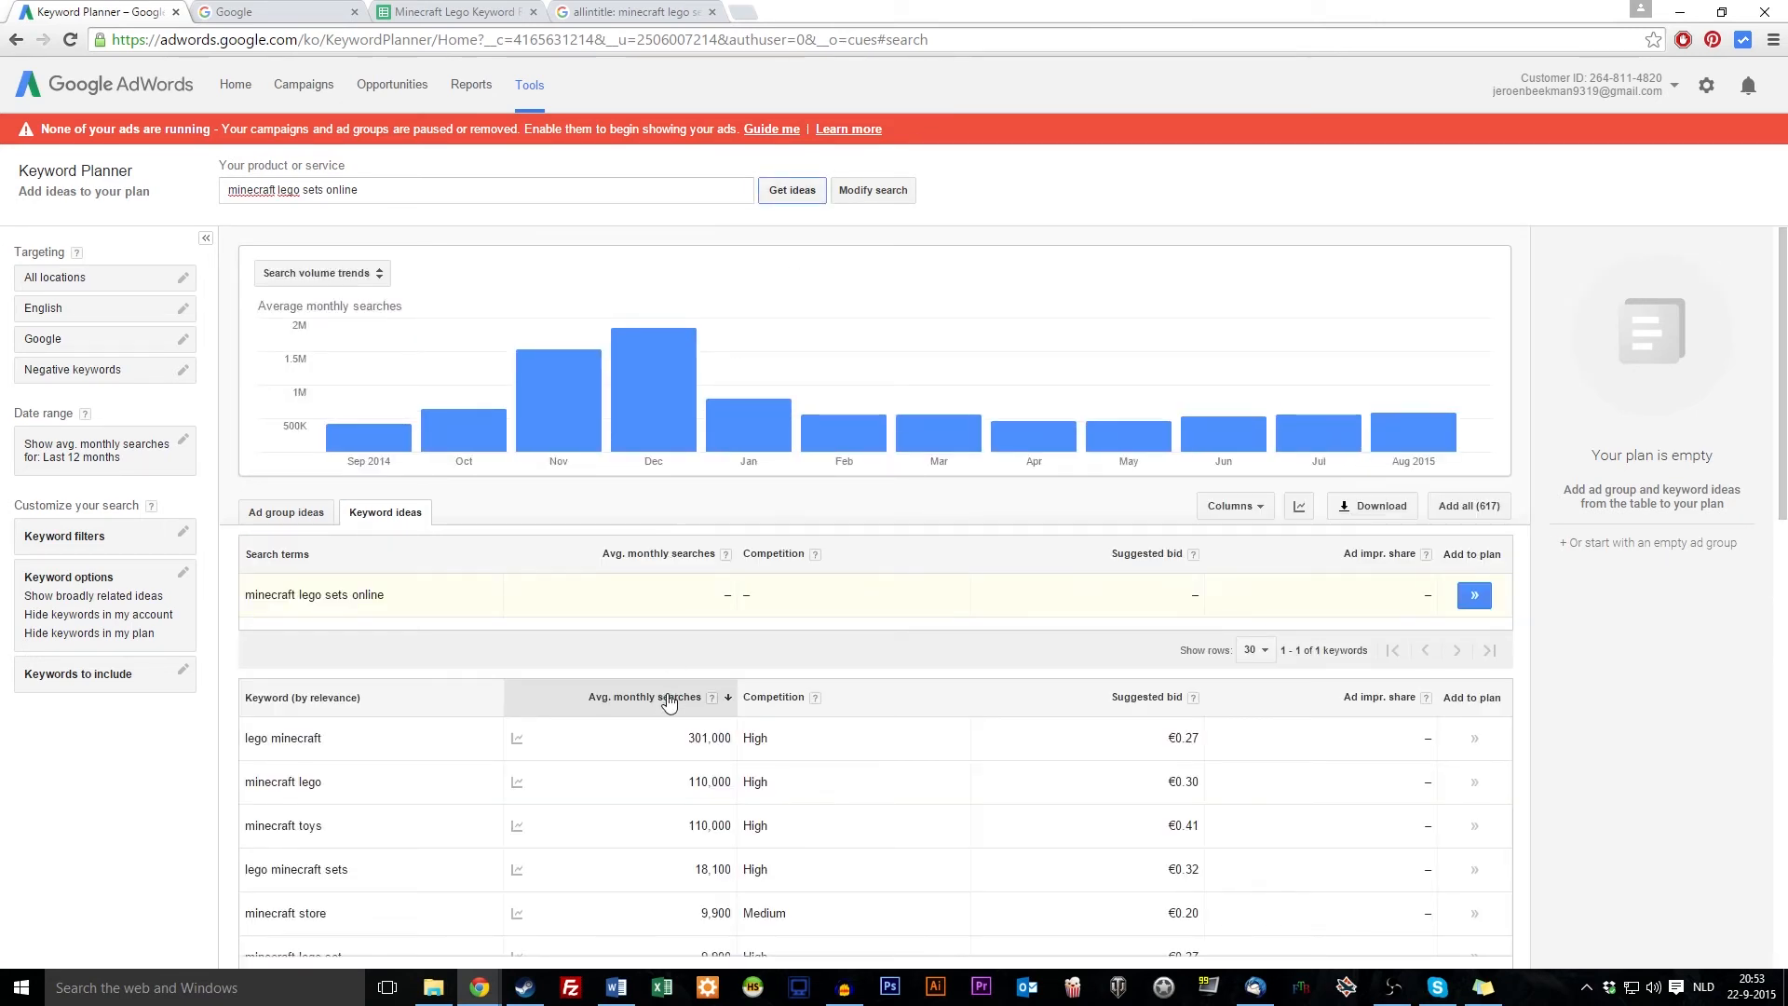
scroll(666, 690, down, 2)
click(669, 511)
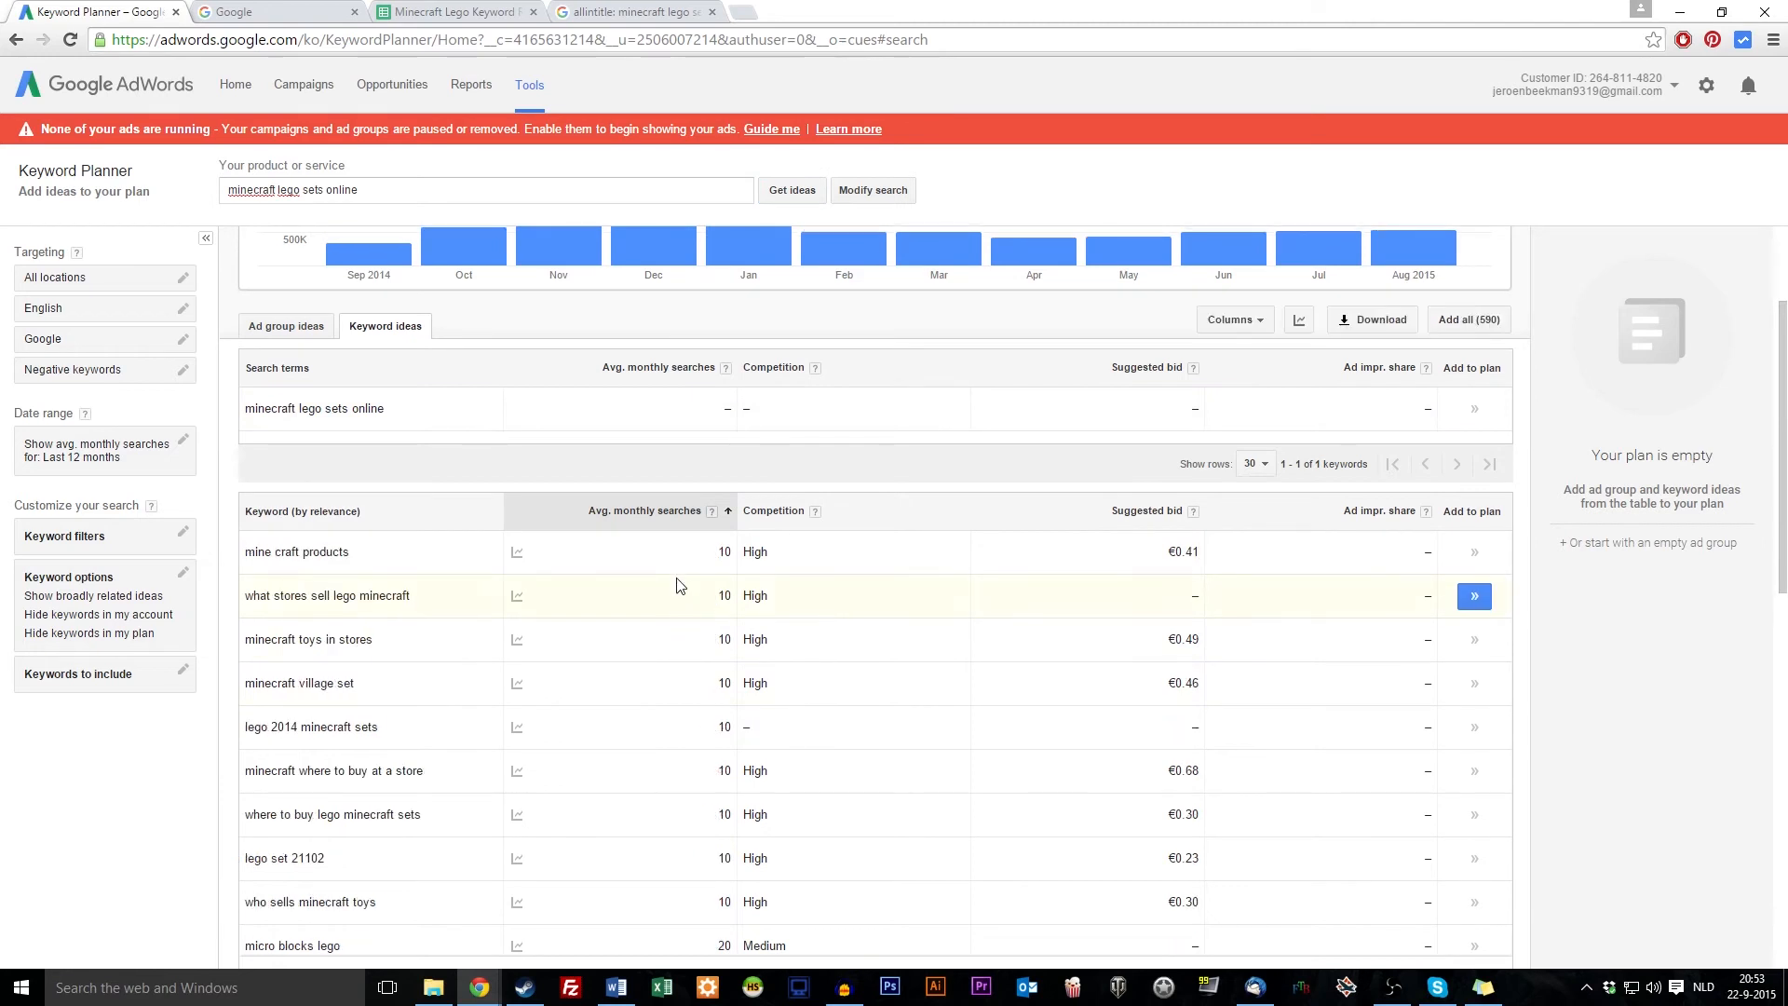
scroll(599, 550, down, 1)
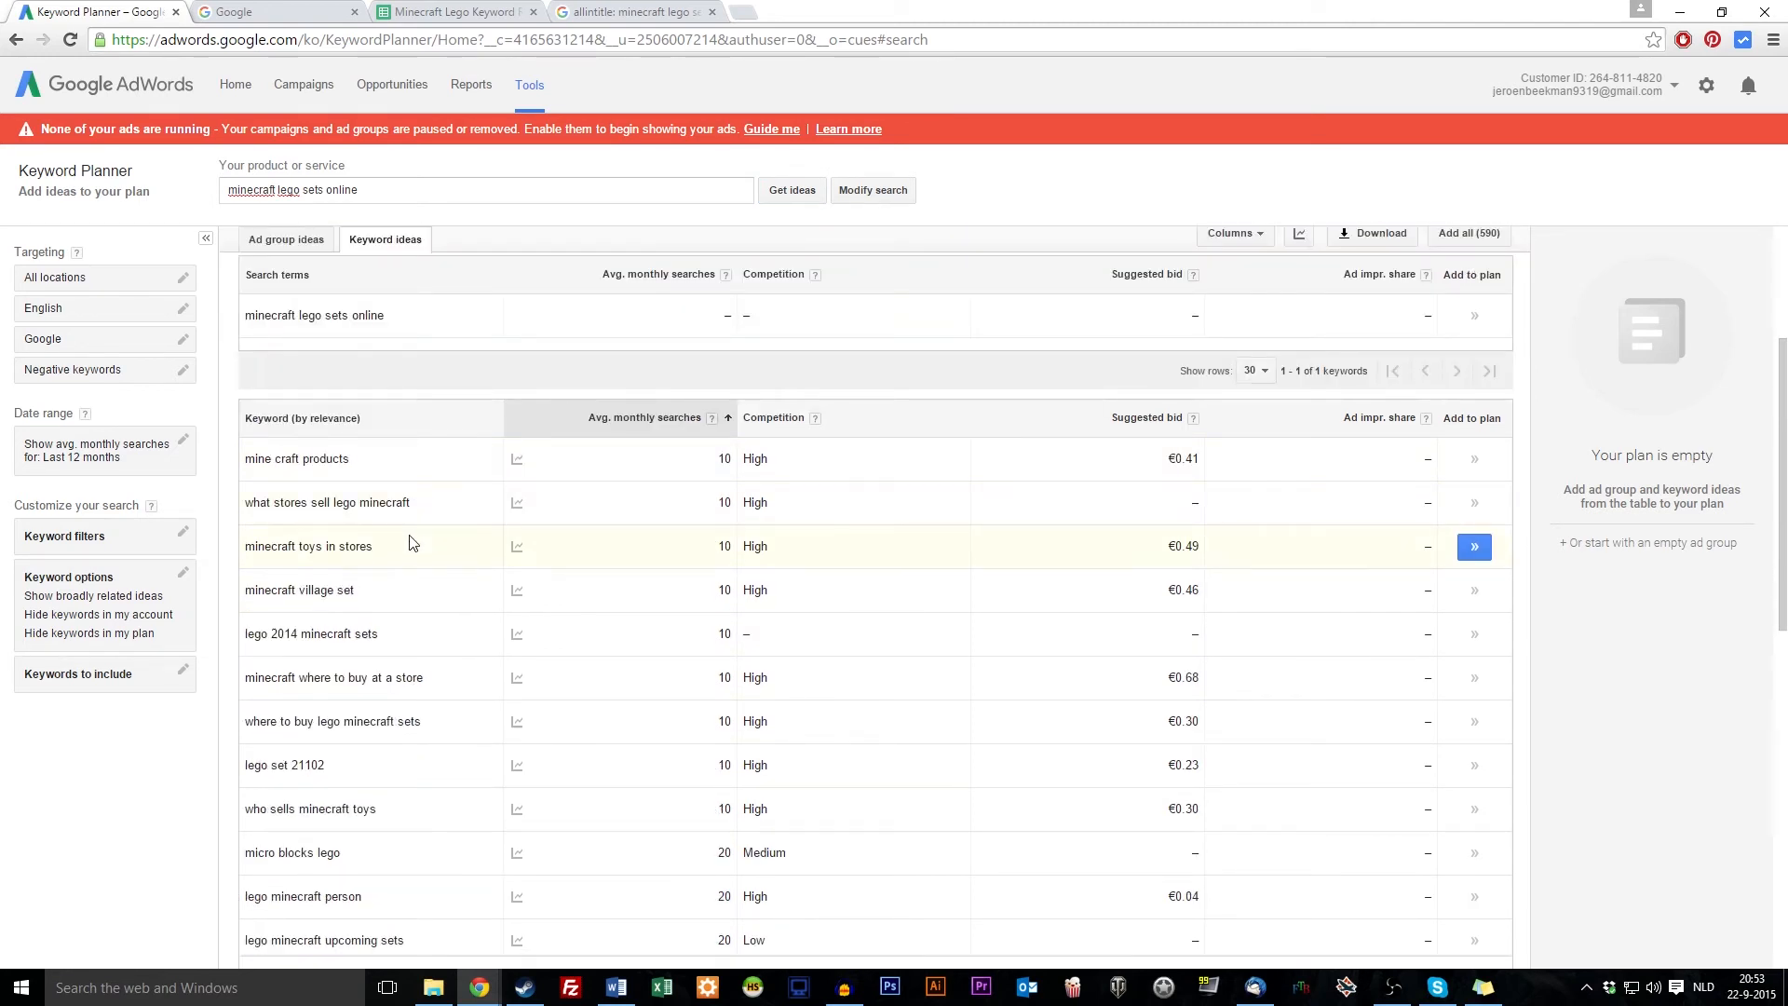
drag(250, 504, 424, 513)
key(ctrl+c)
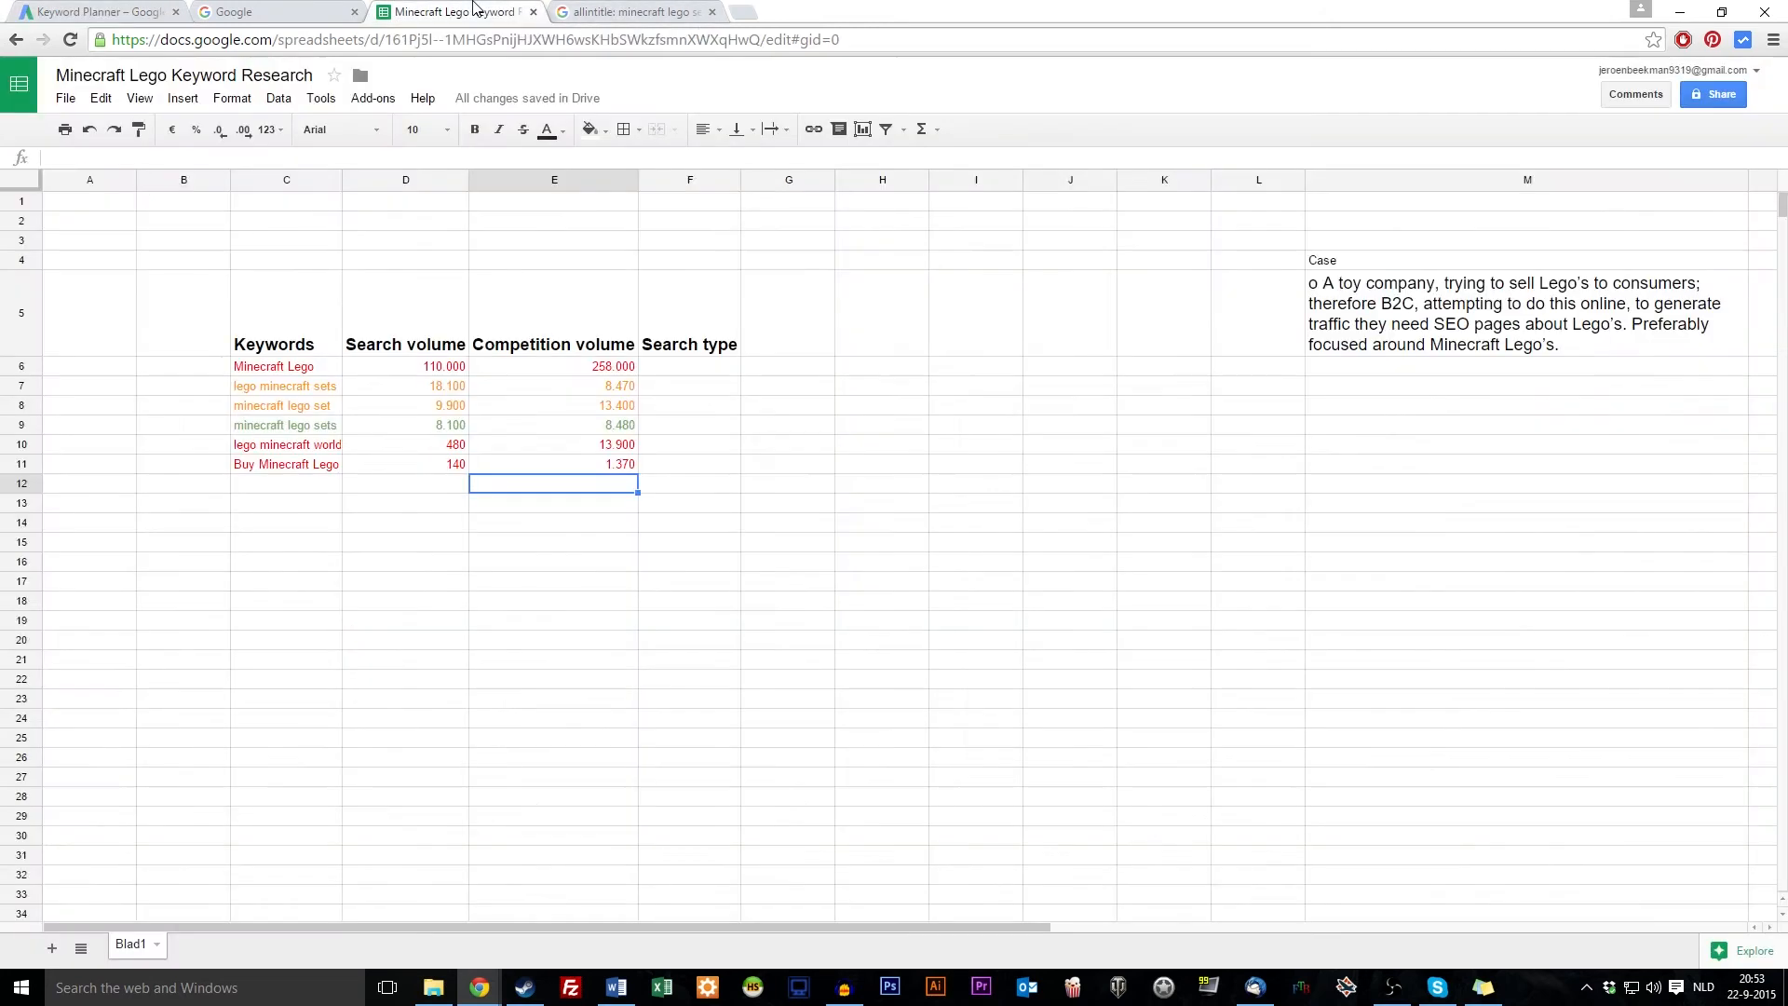
Paste 'what stores sell lego minecraft' into C12 and widen column C to fit
click(456, 11)
click(272, 485)
key(ctrl+v)
click(373, 640)
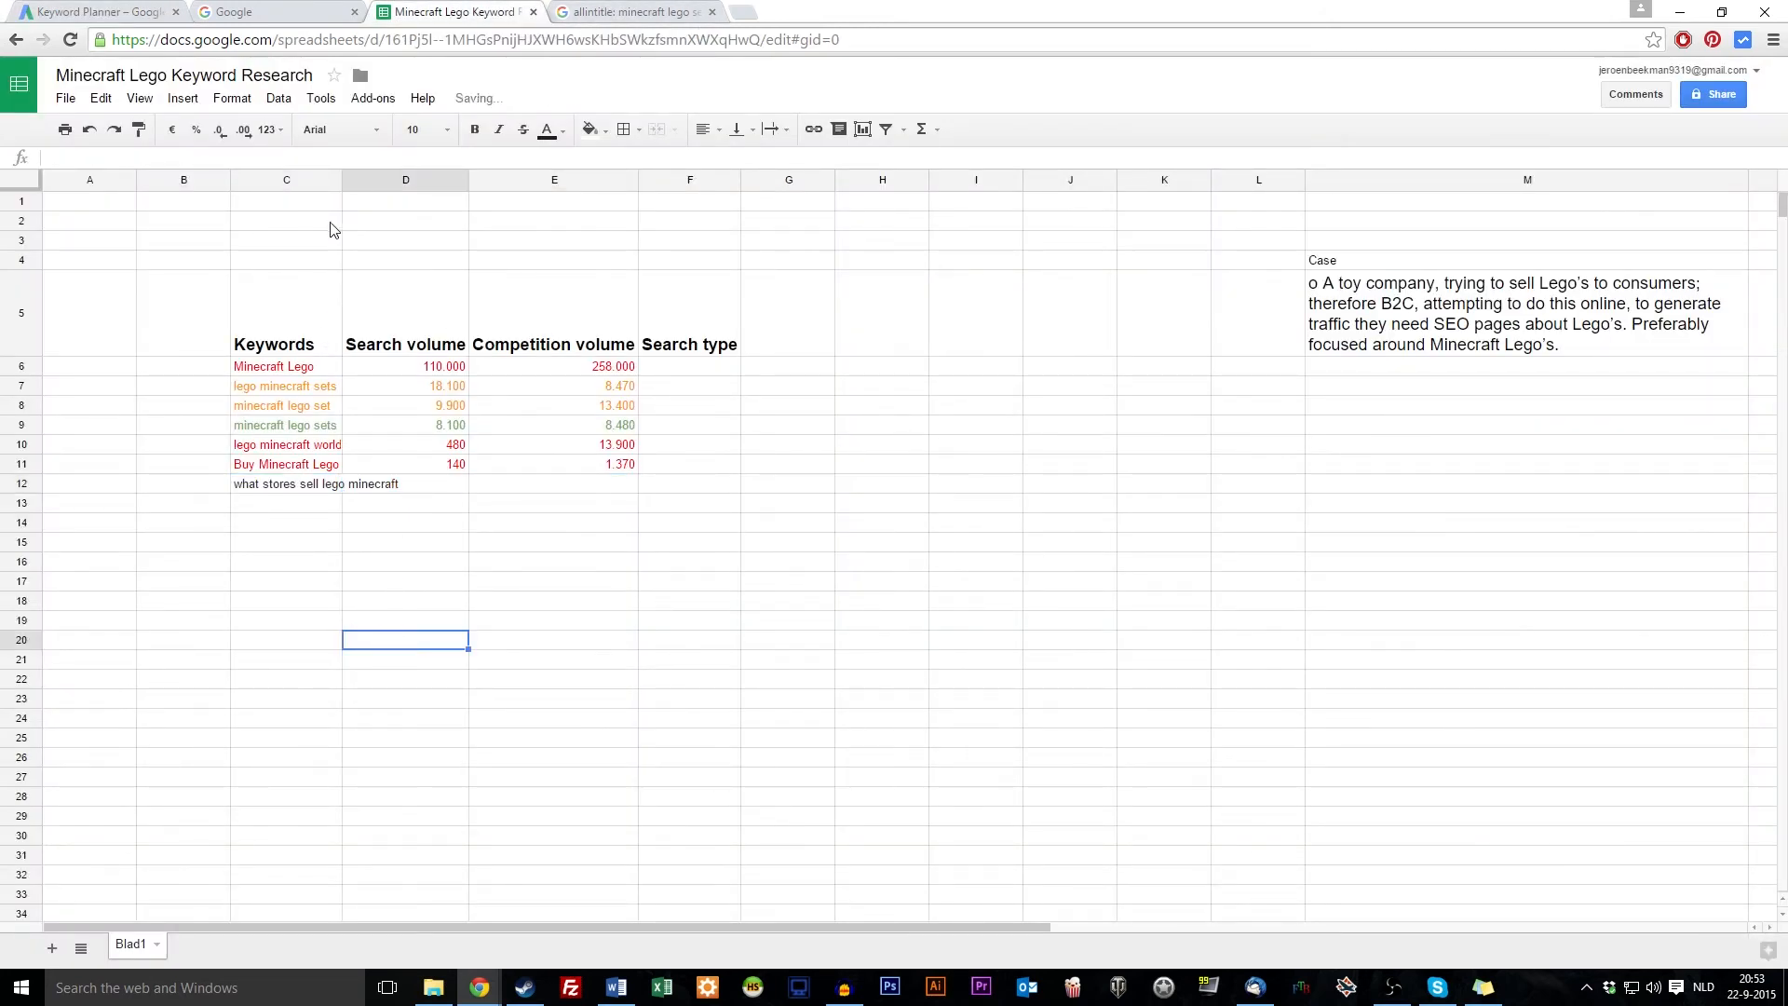
drag(345, 178, 402, 179)
Enter 10 as the search volume in D12
click(465, 486)
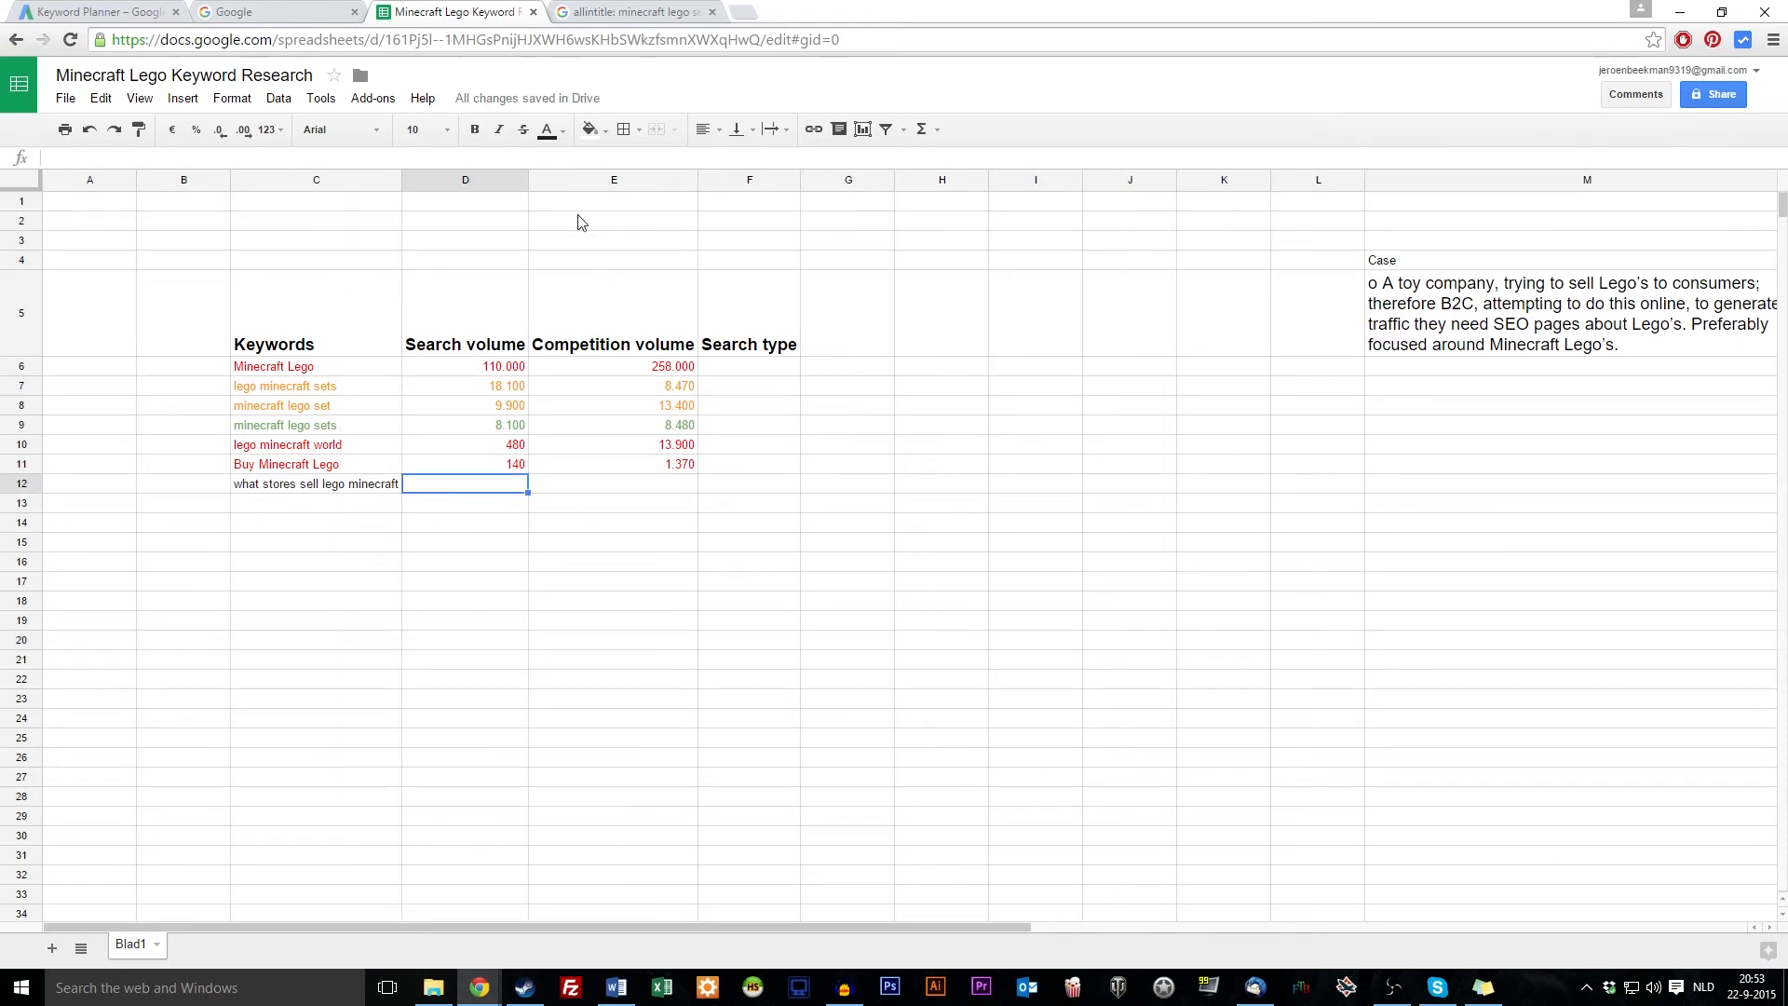
click(633, 11)
key(ctrl+1)
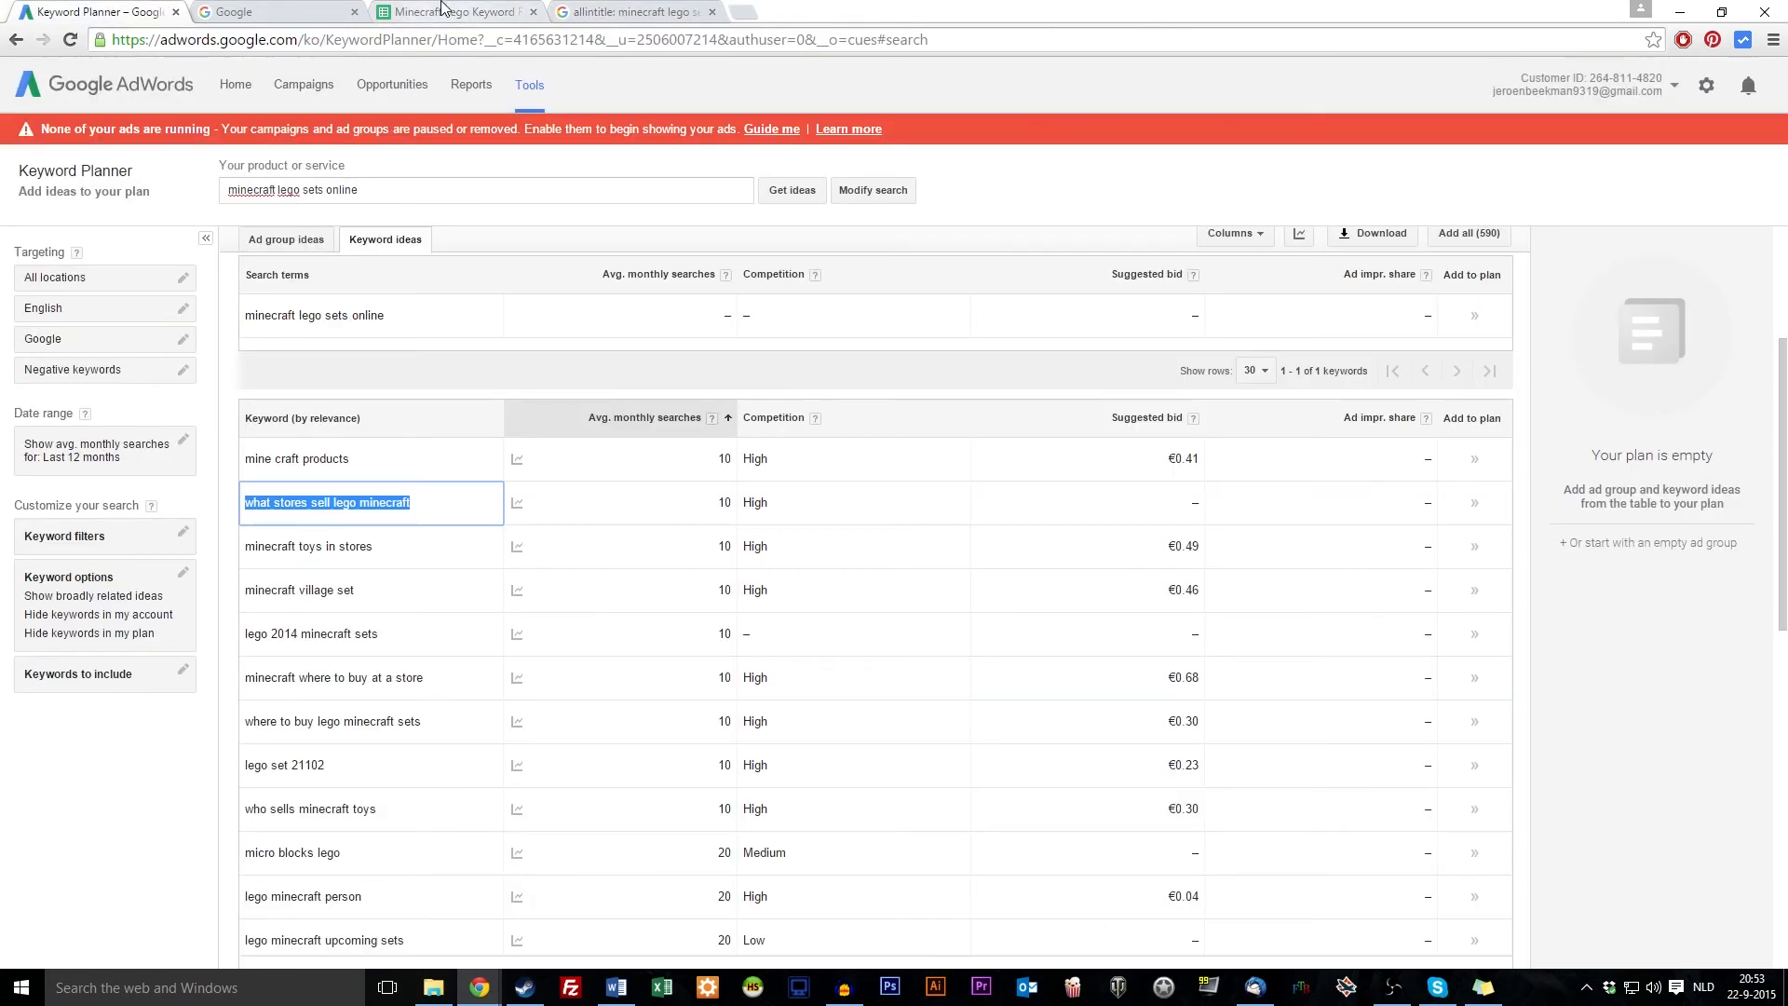
click(443, 11)
text(10)
key(Return)
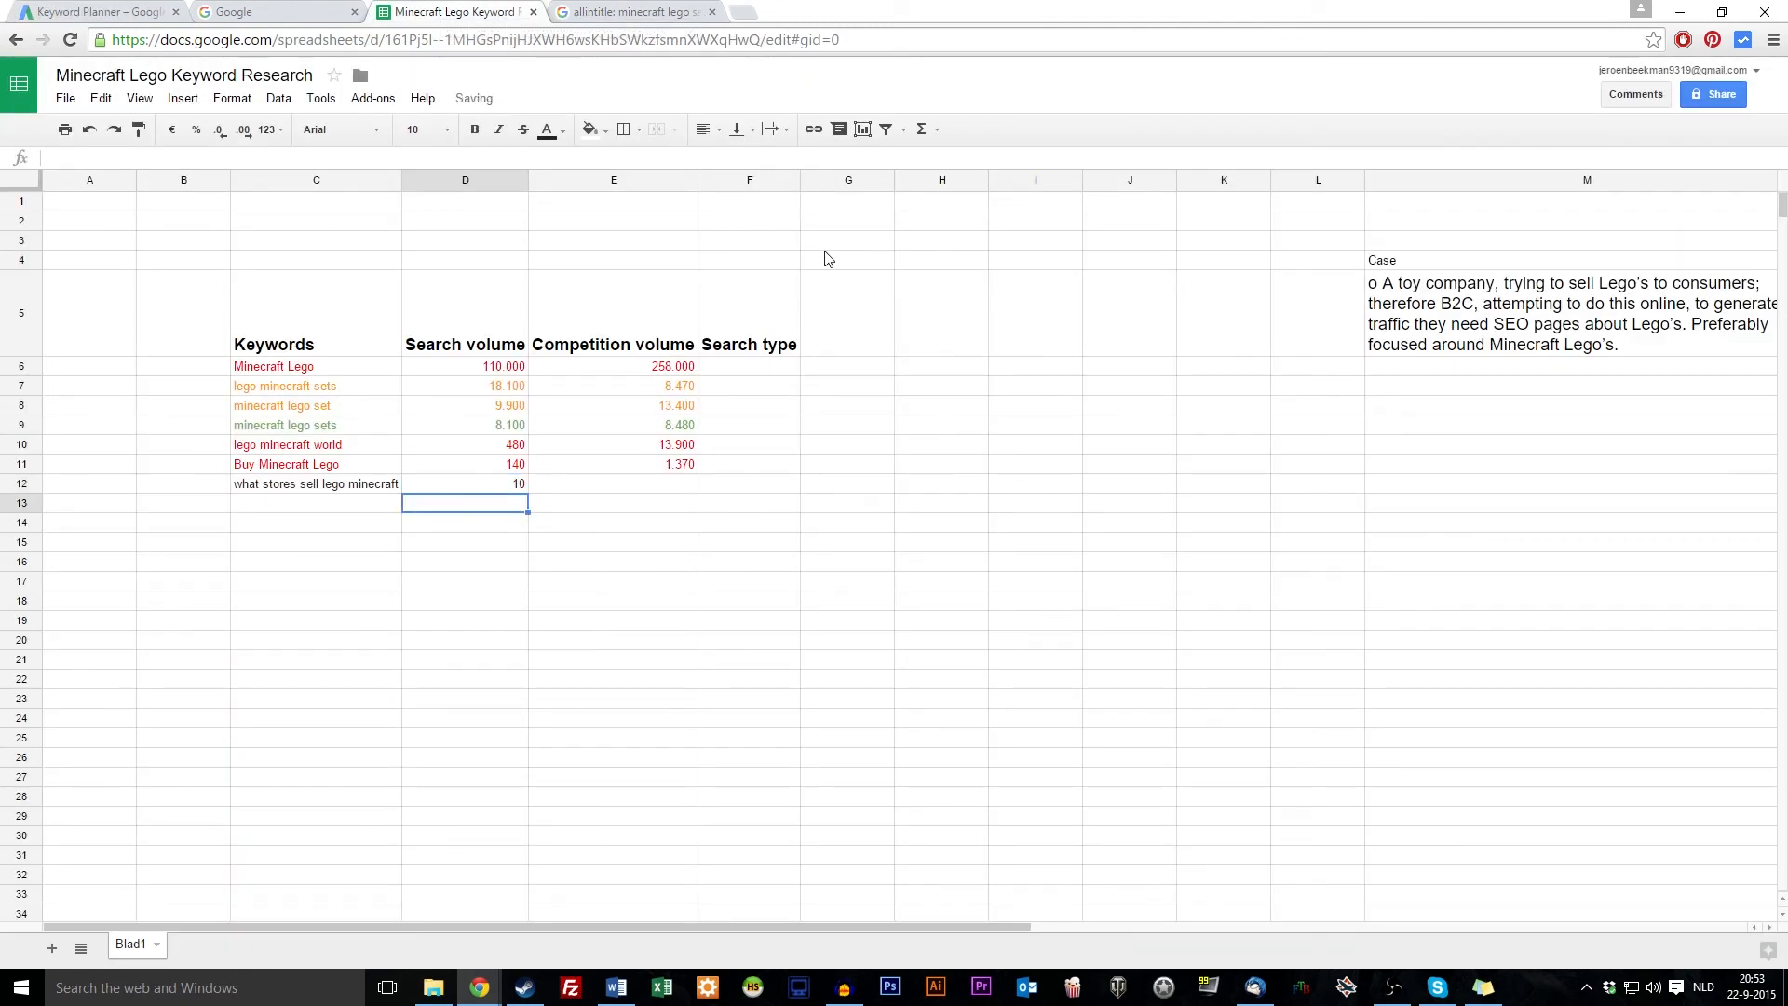
Move to competition cell E12 and switch back to the Google search results
click(328, 492)
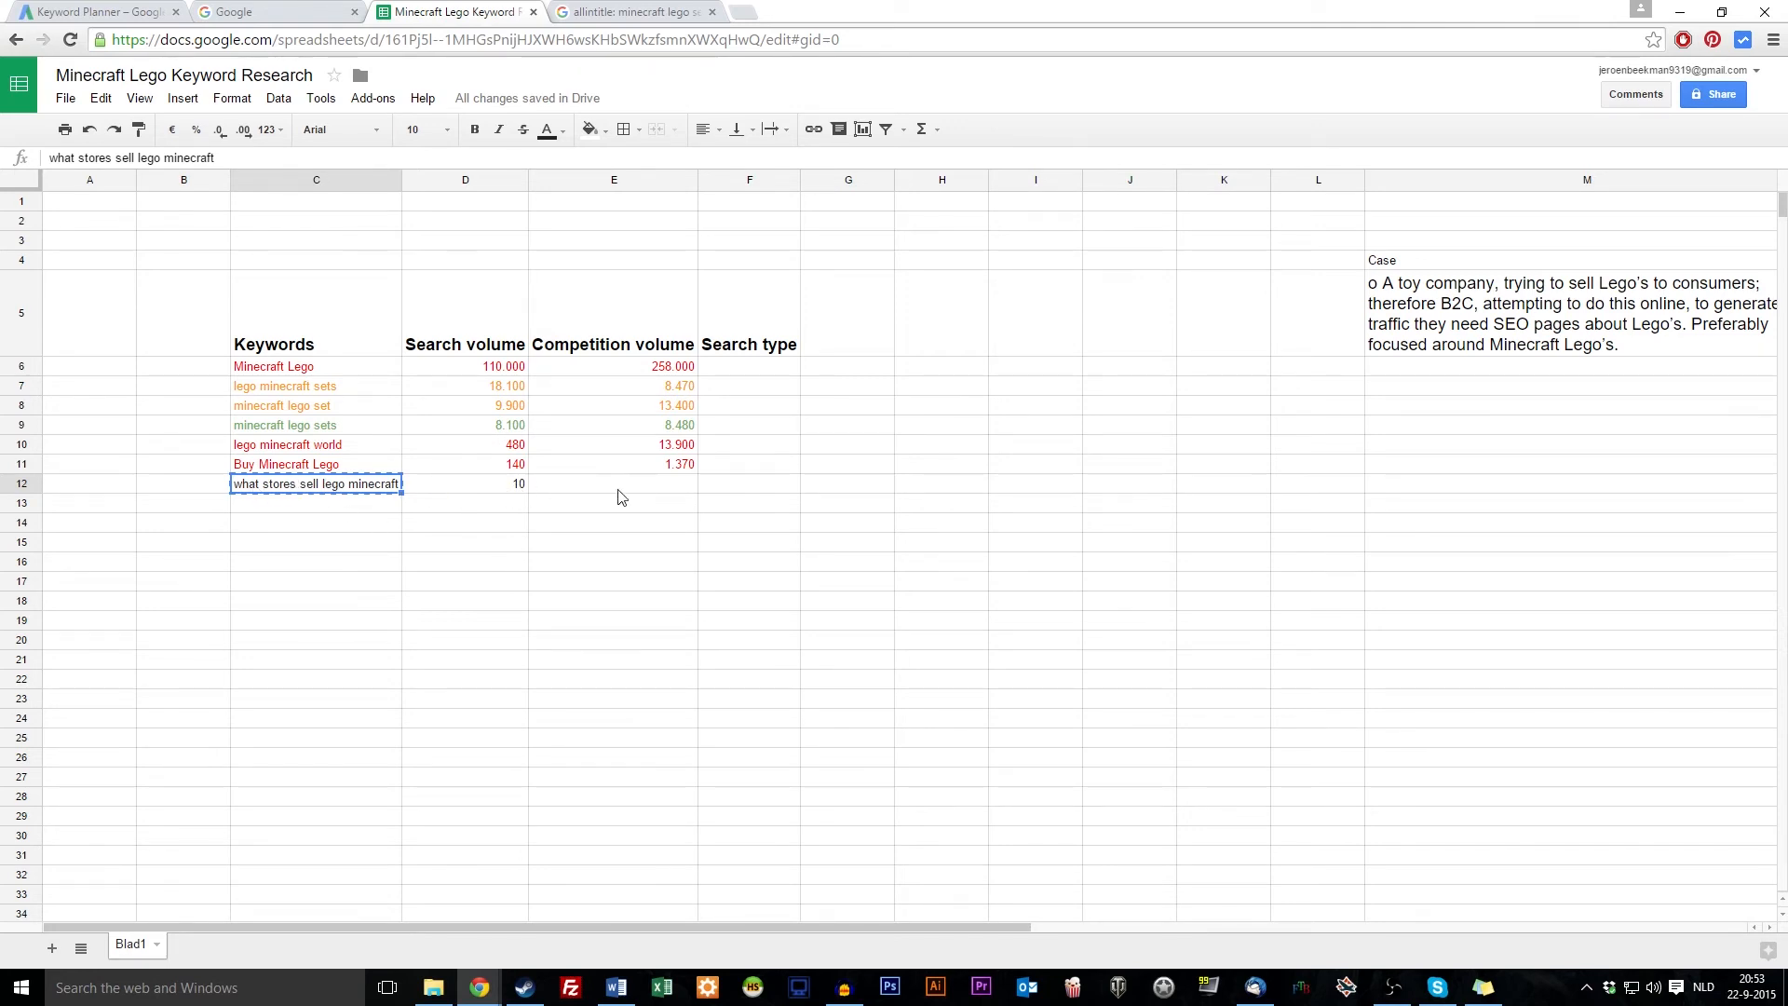
click(659, 488)
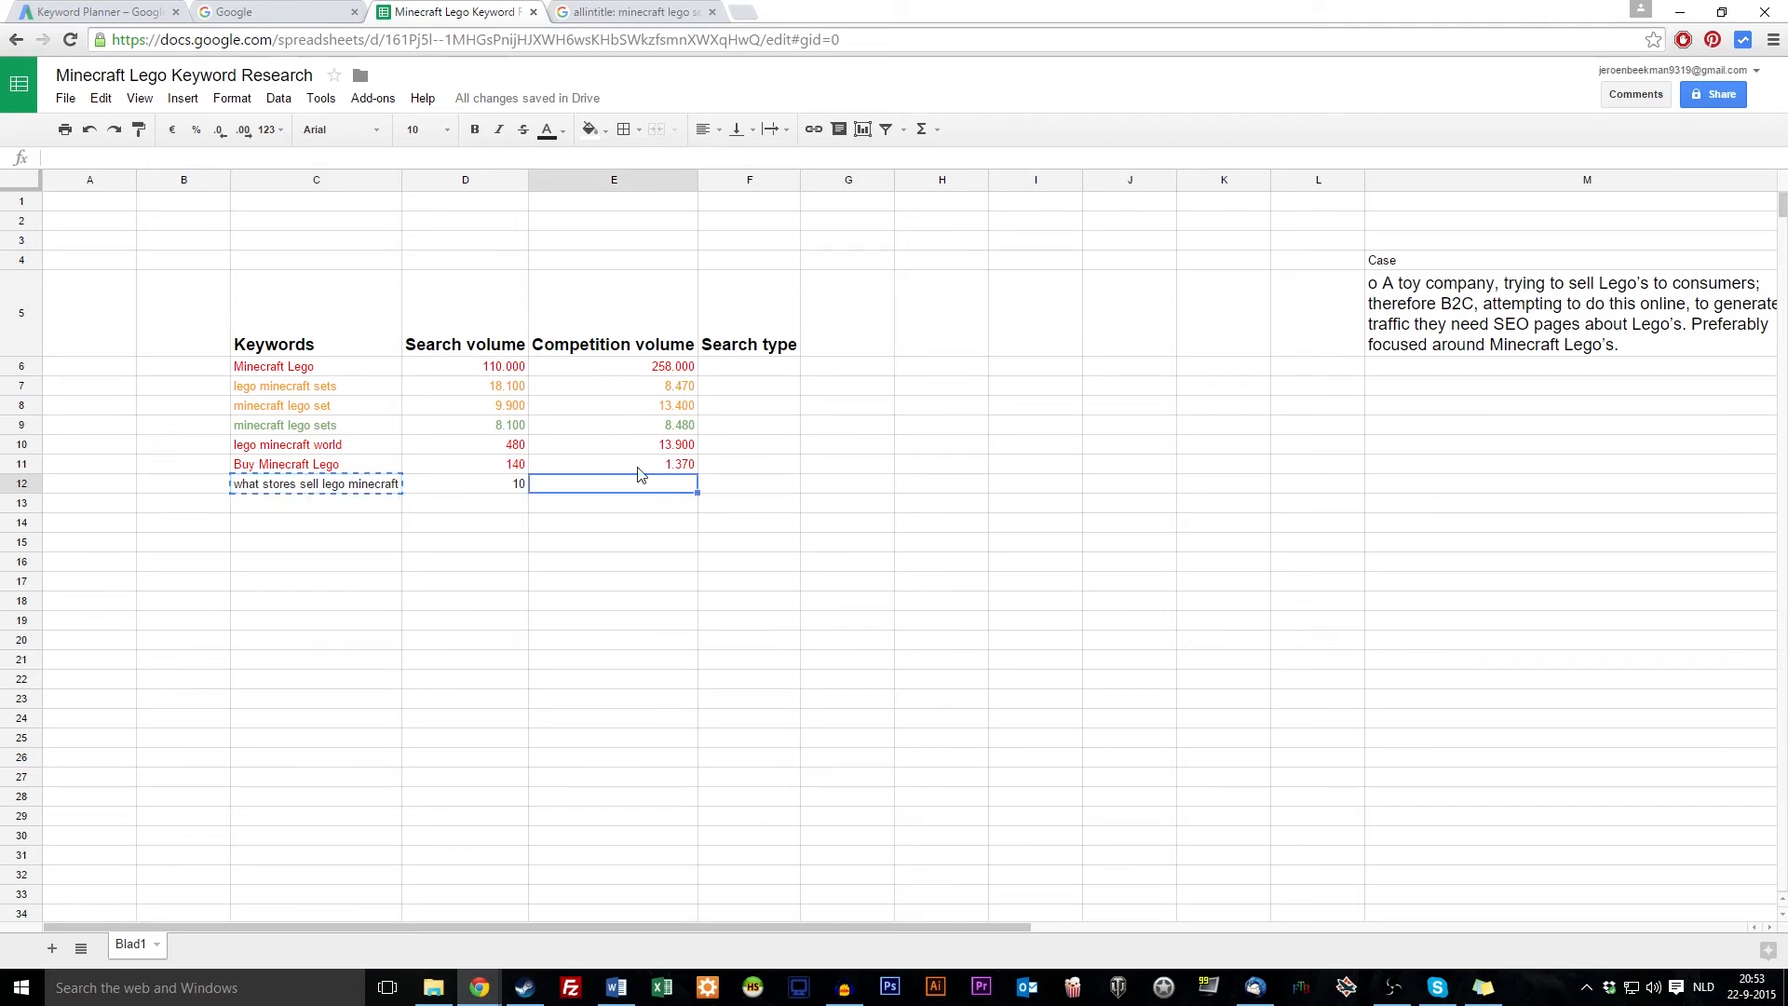
key(ctrl+Tab)
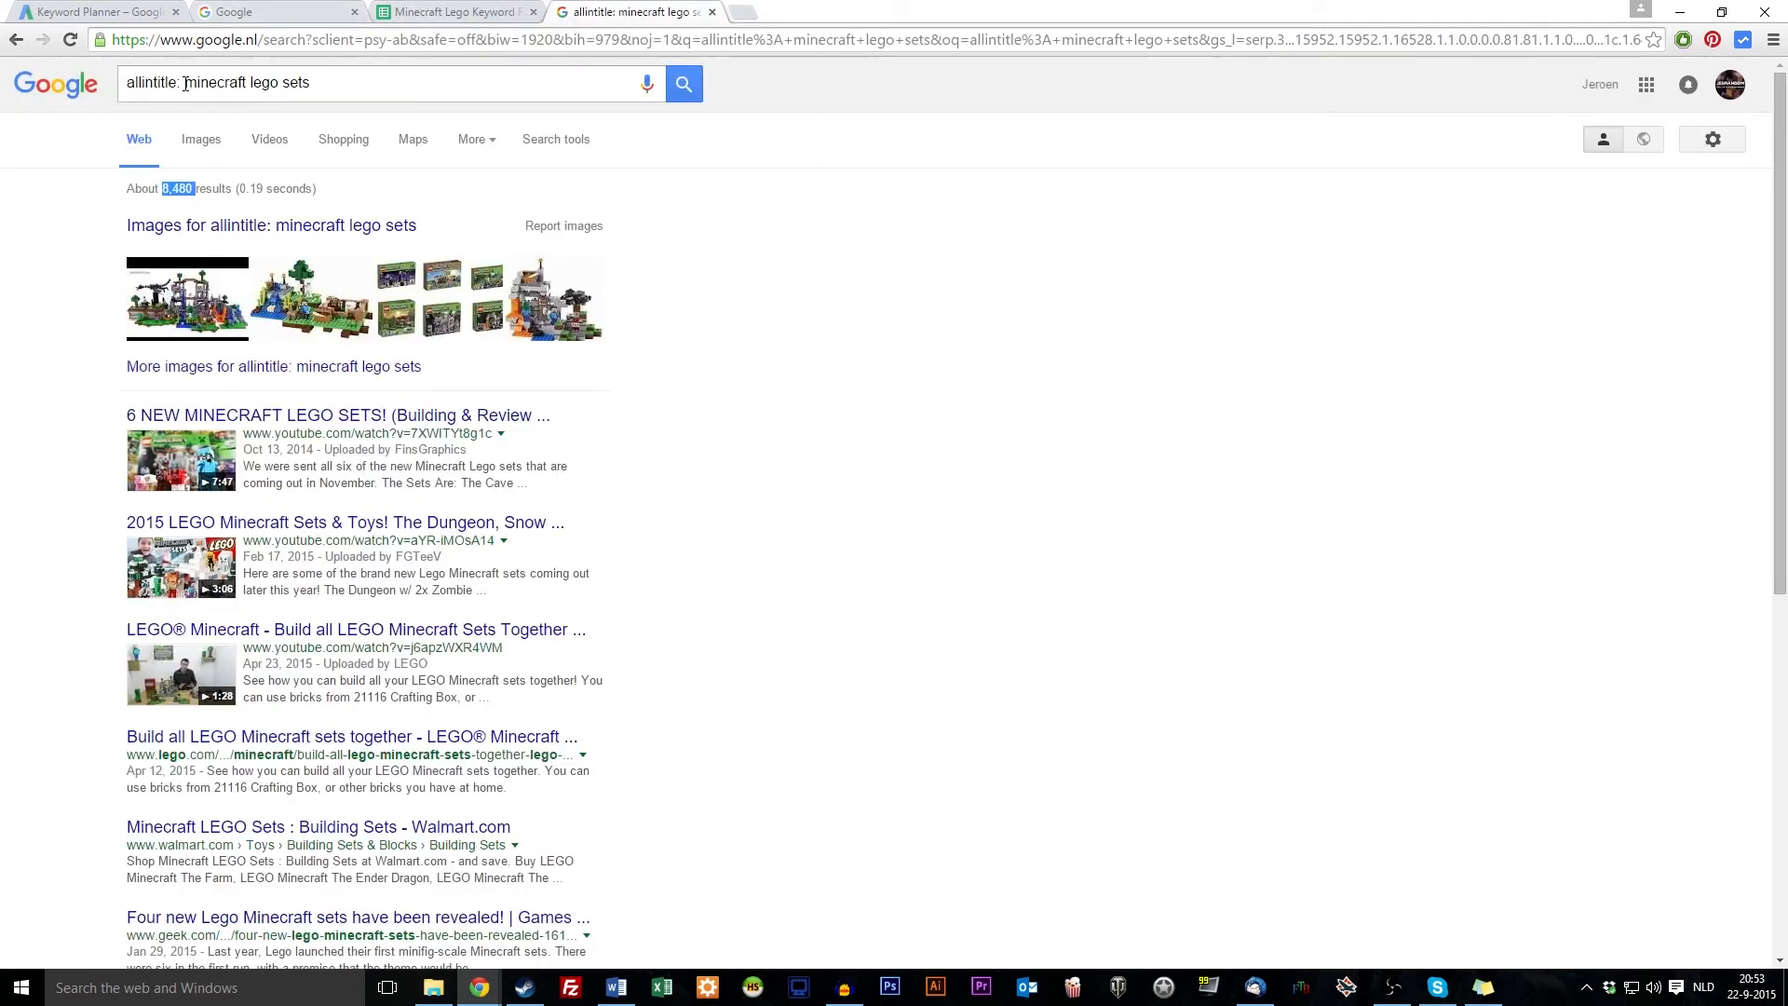
Run an allintitle search for 'what stores sell lego minecraft' past the captcha; nothing matches
drag(185, 84, 312, 84)
key(ctrl+v)
key(Return)
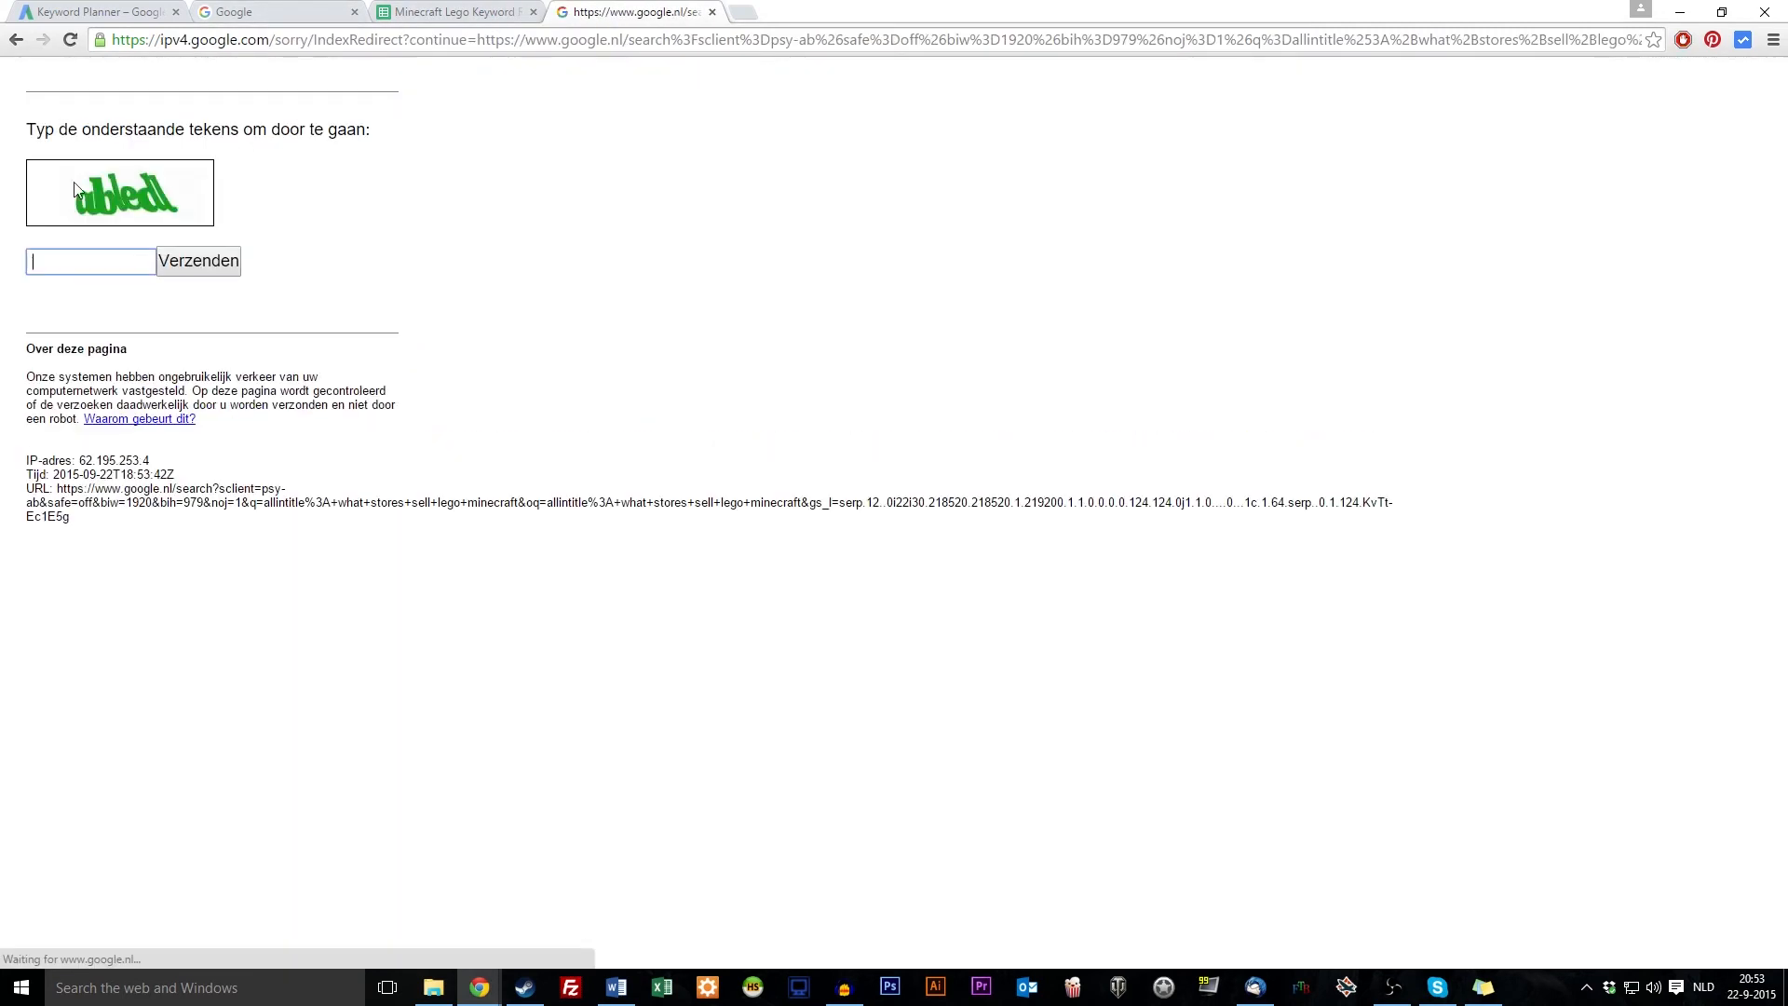
text(abledl)
key(Return)
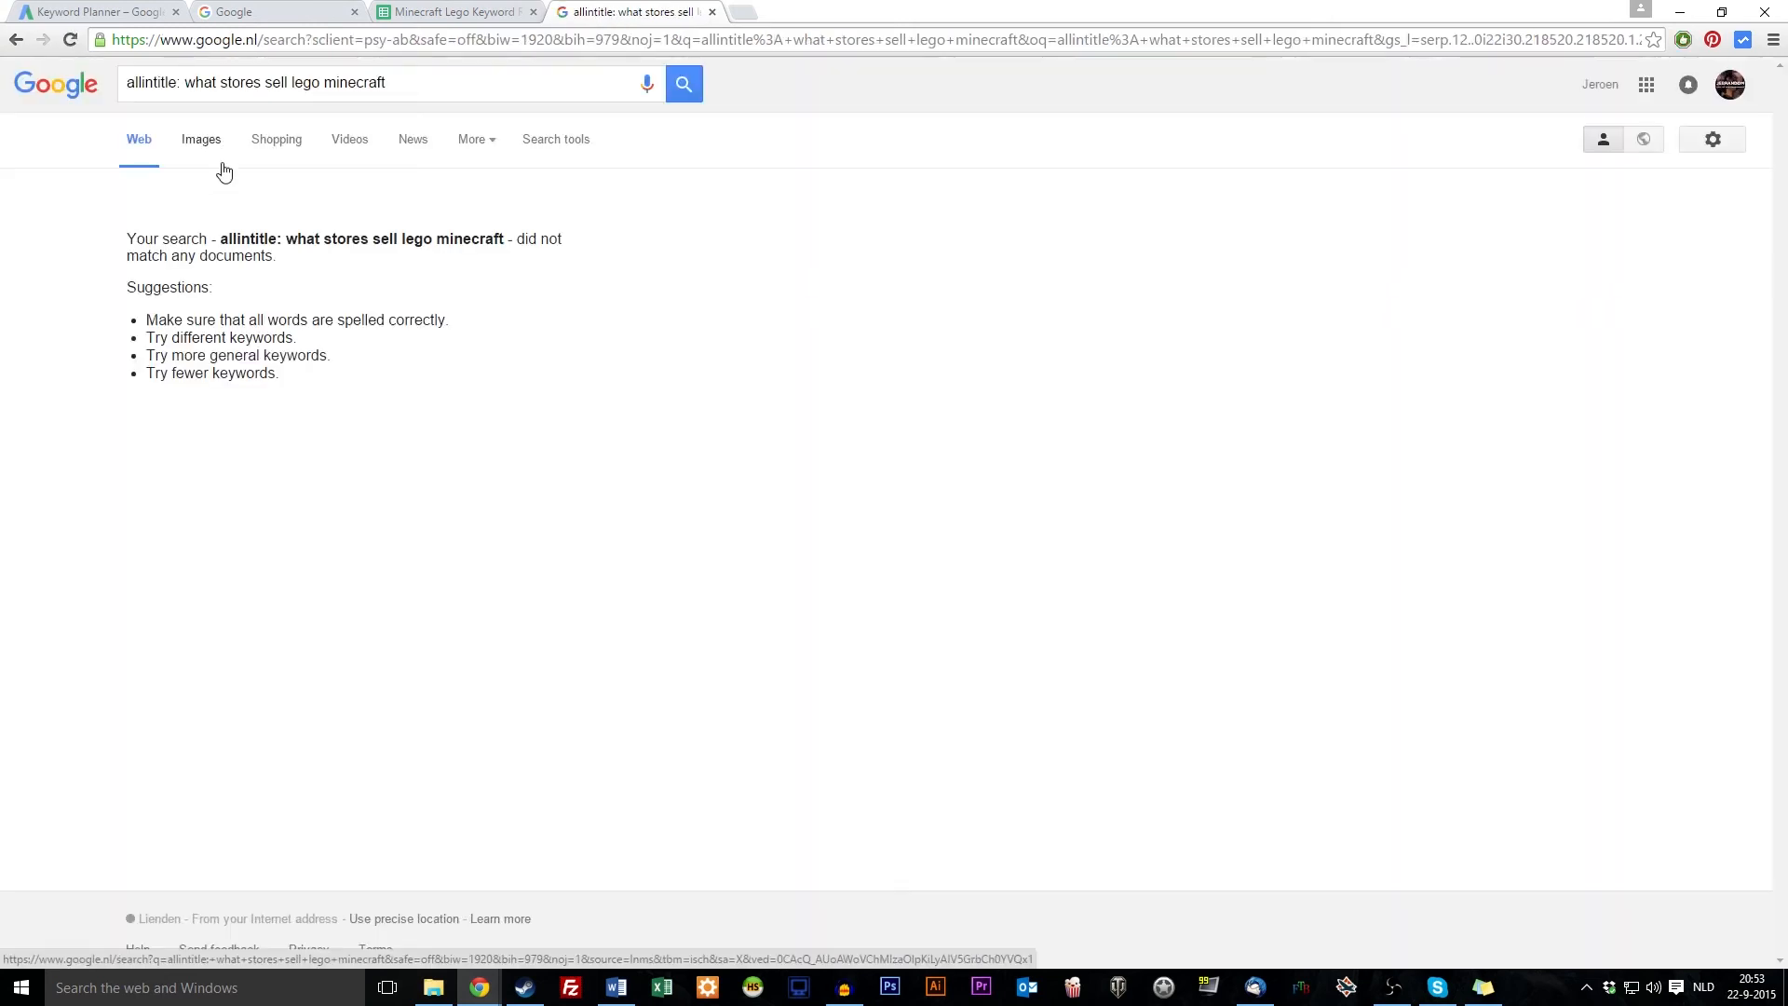
click(694, 86)
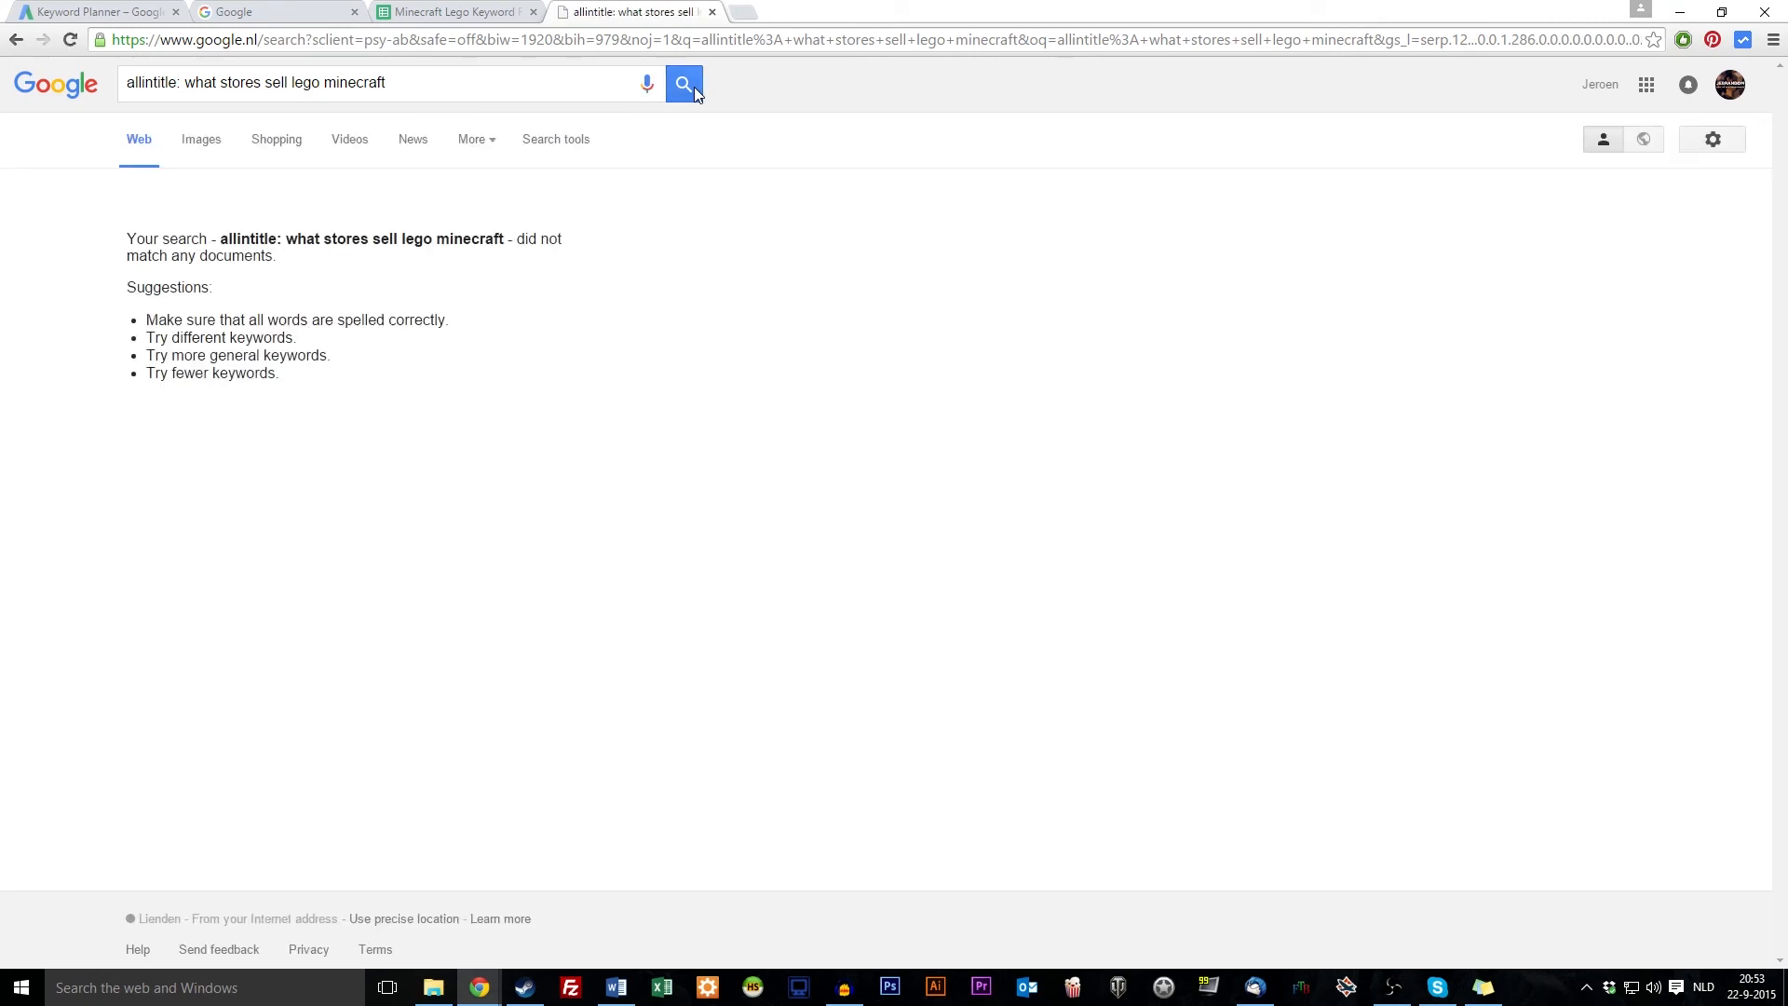
click(257, 11)
click(395, 11)
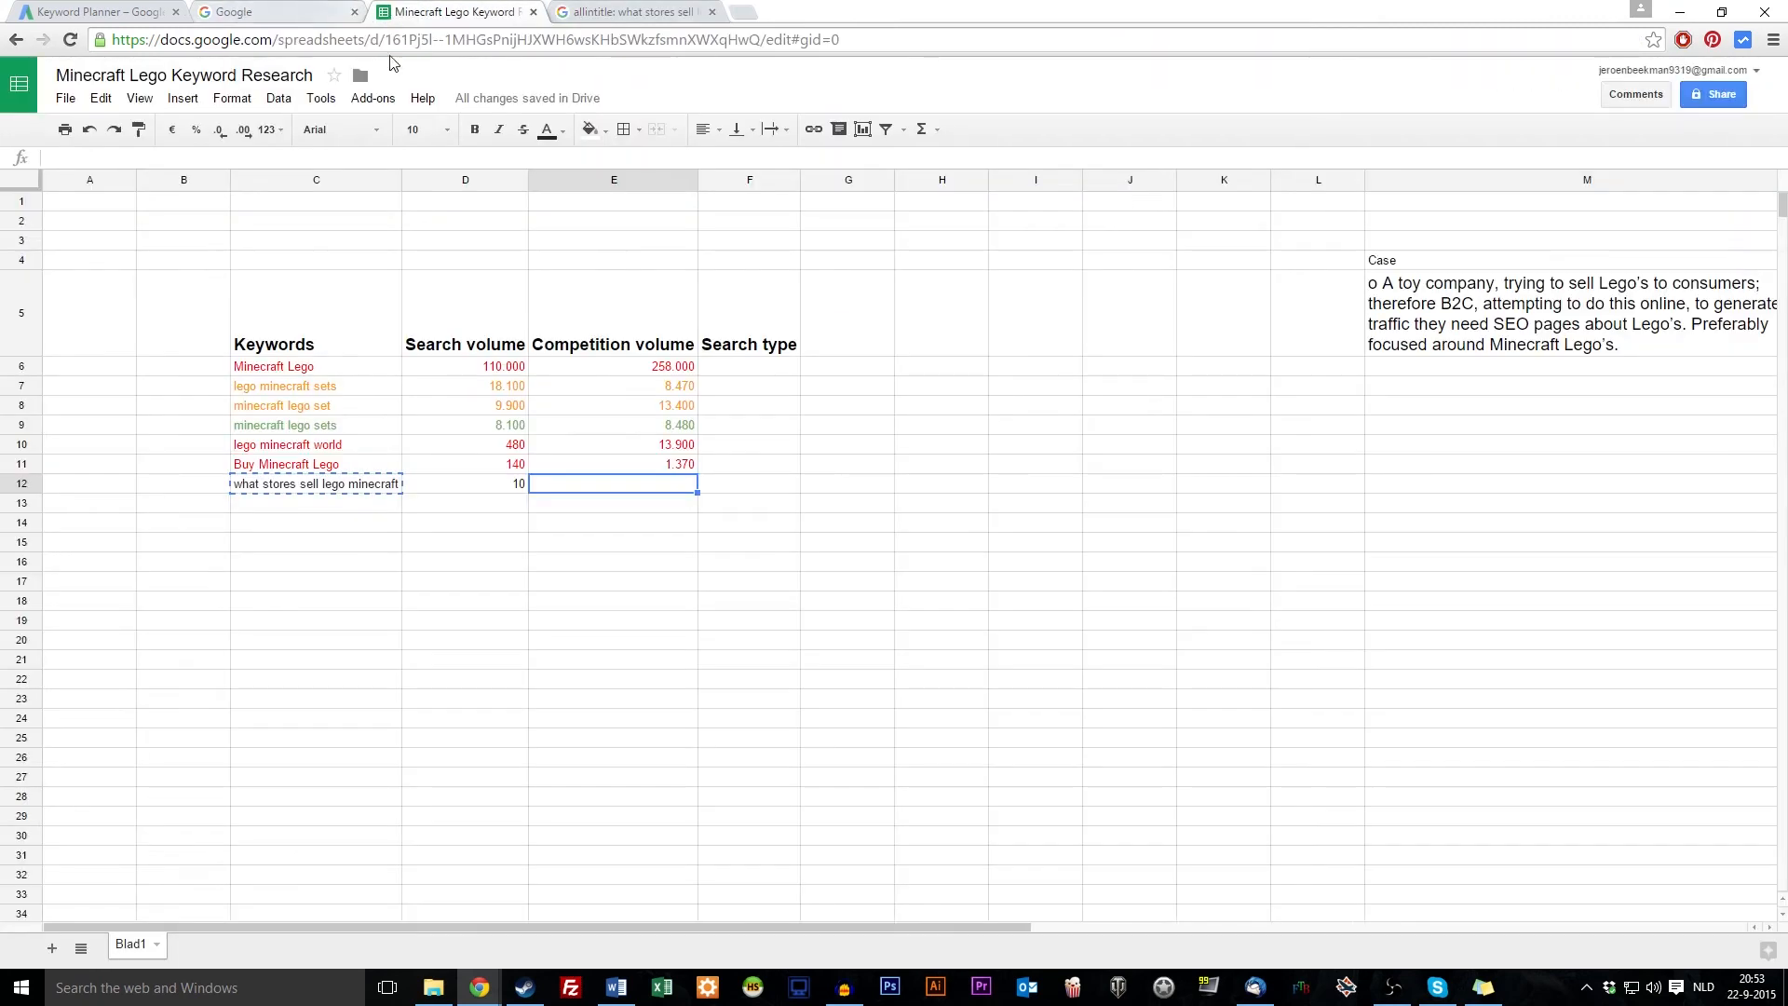
Enter competition volume 0 for the new keyword in E12
text(0)
key(Return)
click(754, 551)
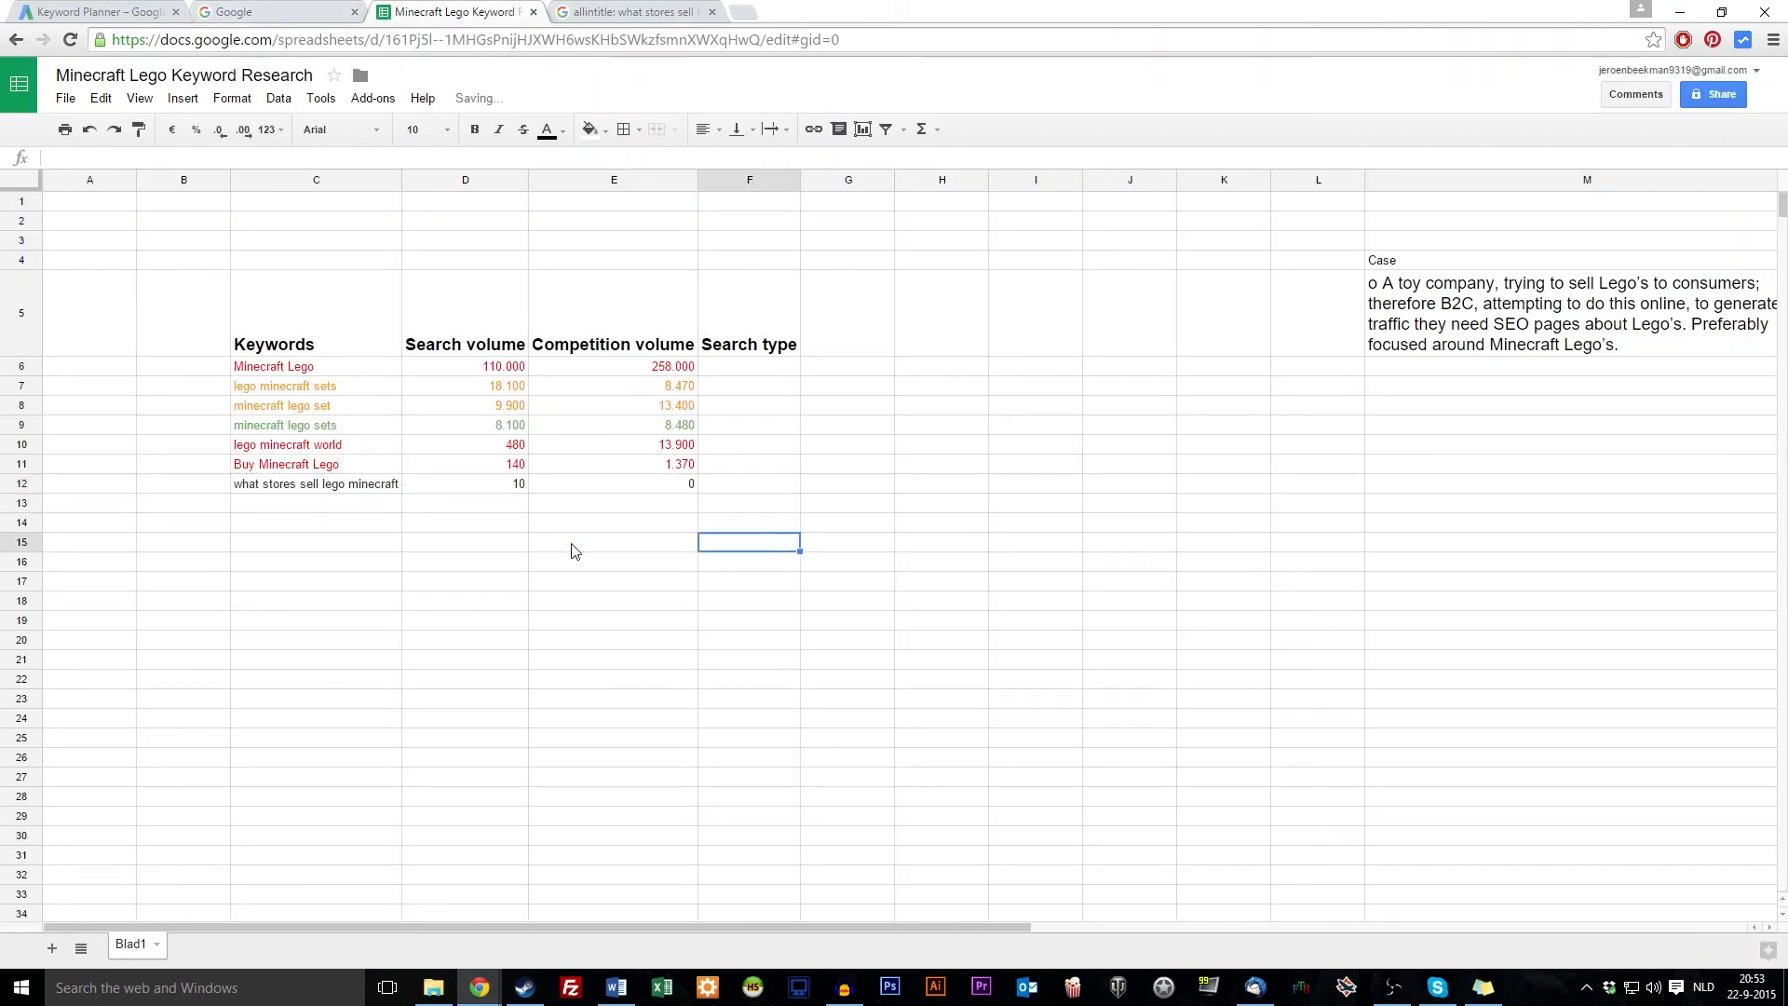
Colour the new keyword row C12:E12 dark green
click(329, 489)
drag(329, 489, 686, 487)
click(555, 130)
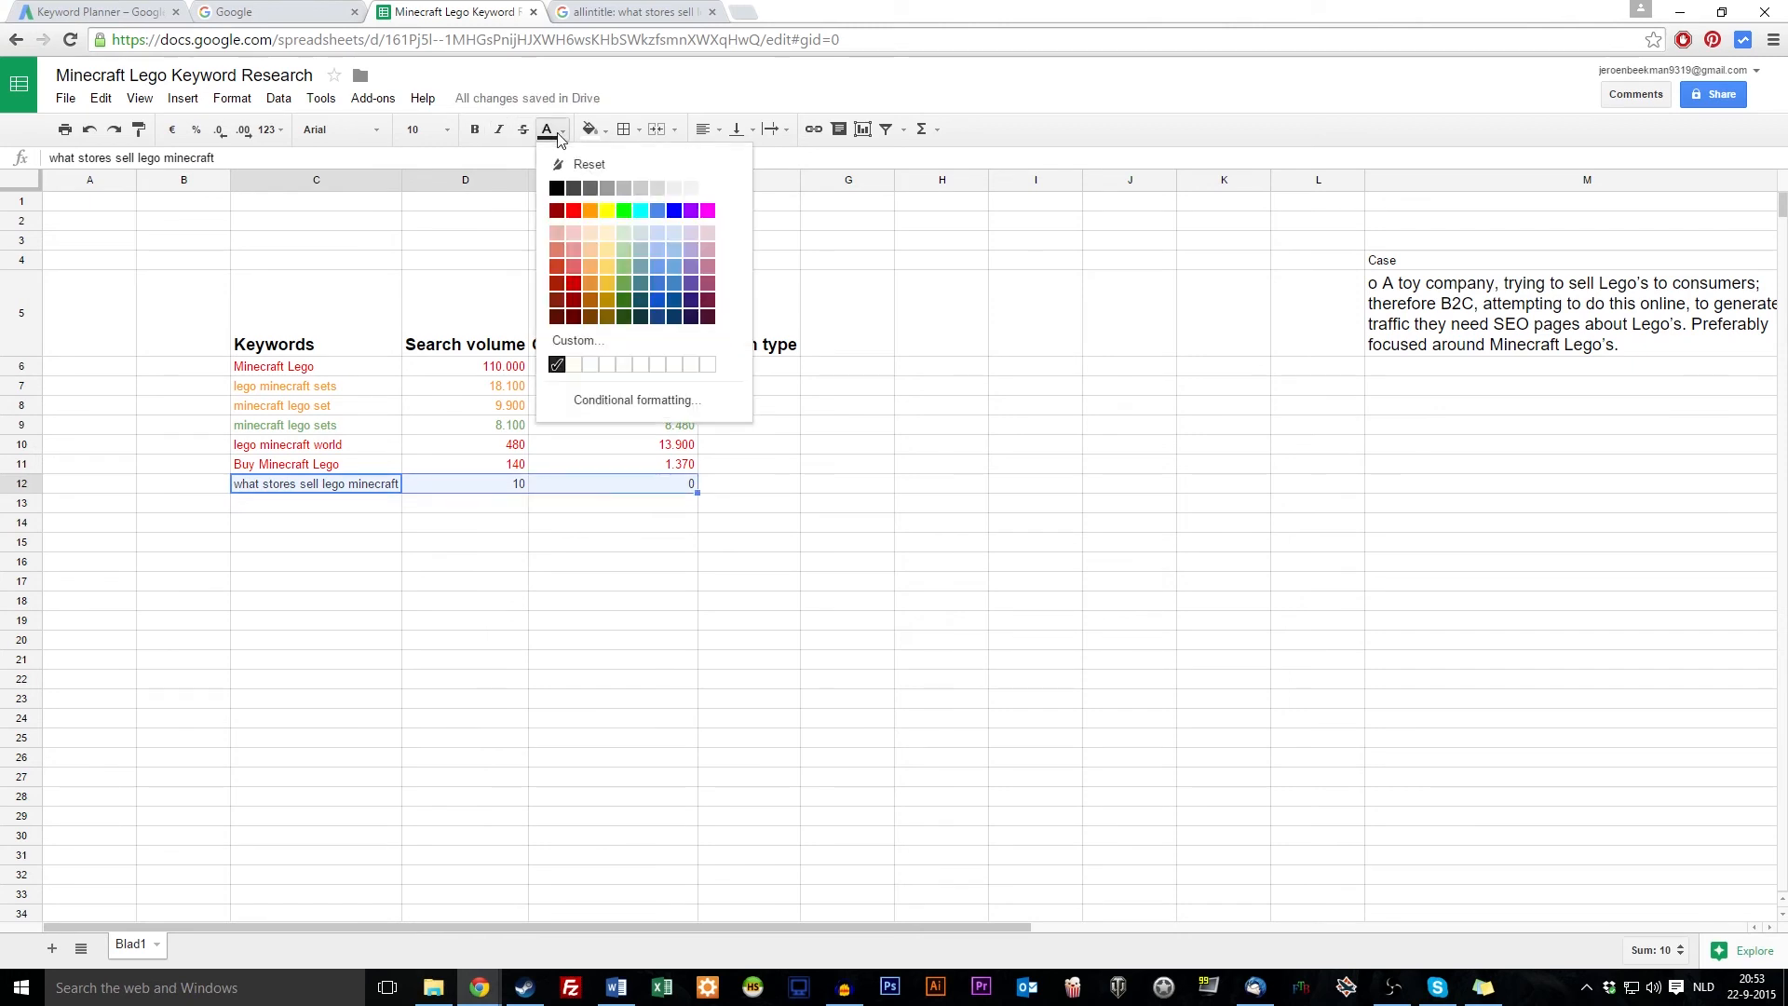
click(624, 210)
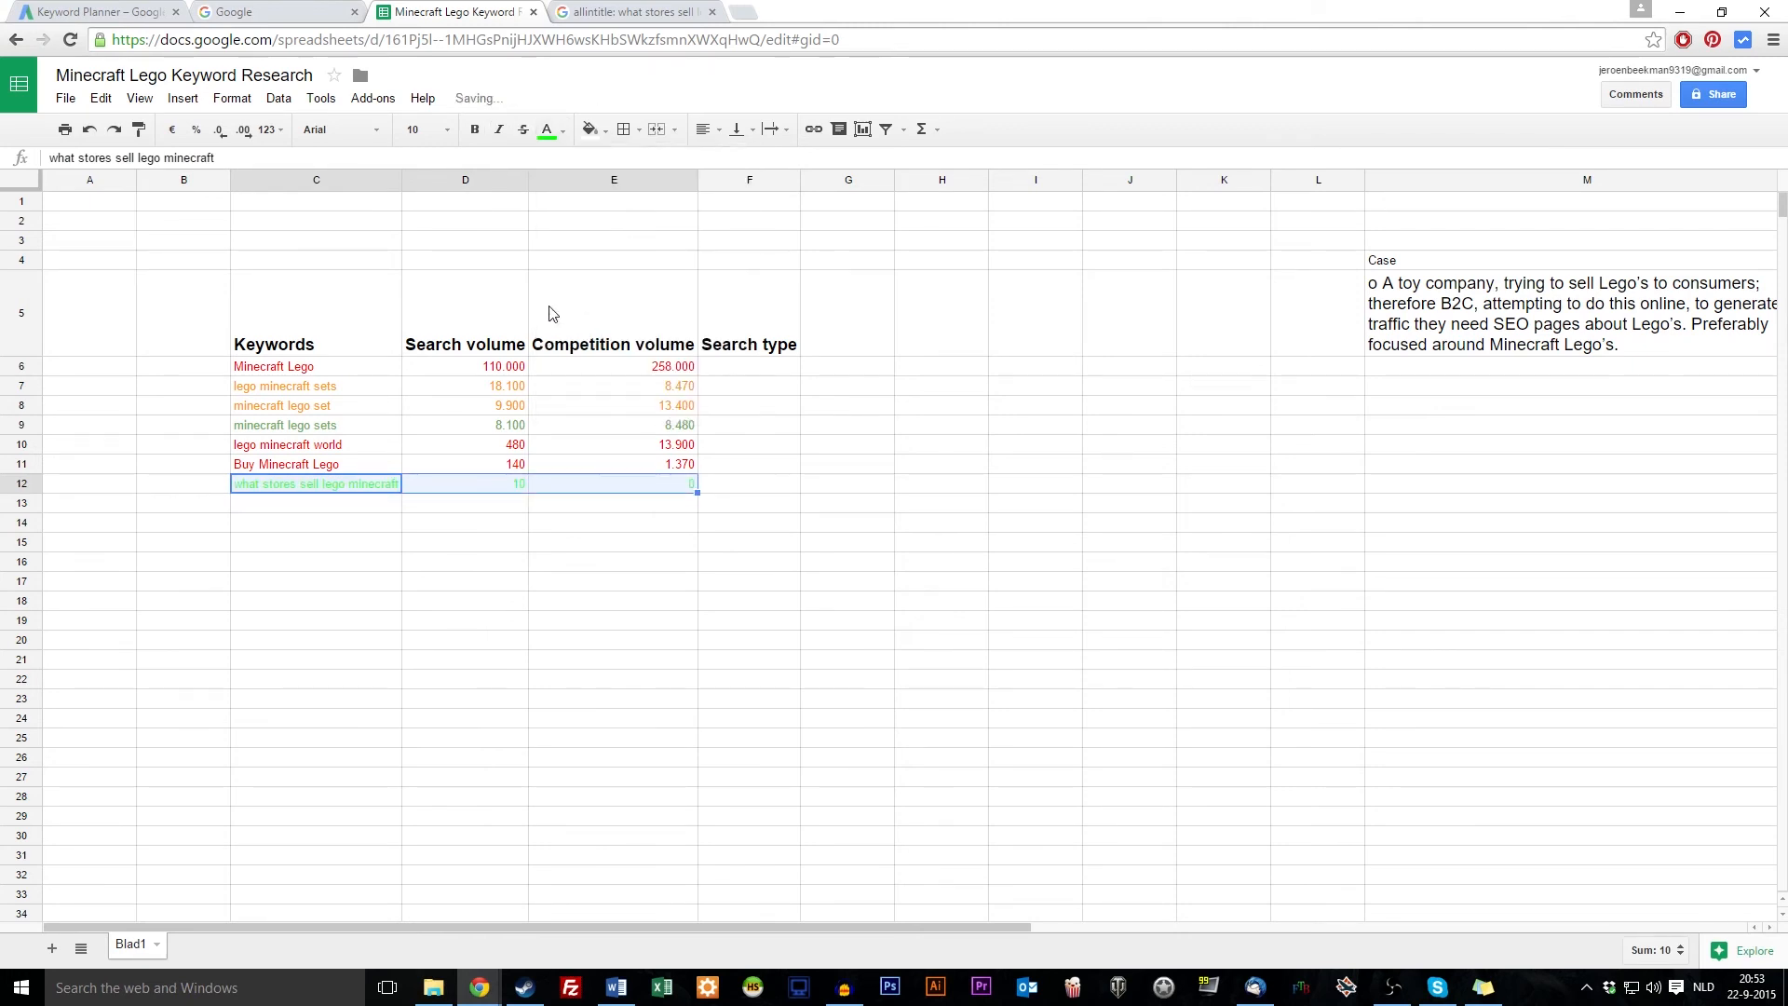
click(550, 130)
click(626, 289)
click(684, 640)
Review the keyword, search volume and competition values in row 12
click(677, 487)
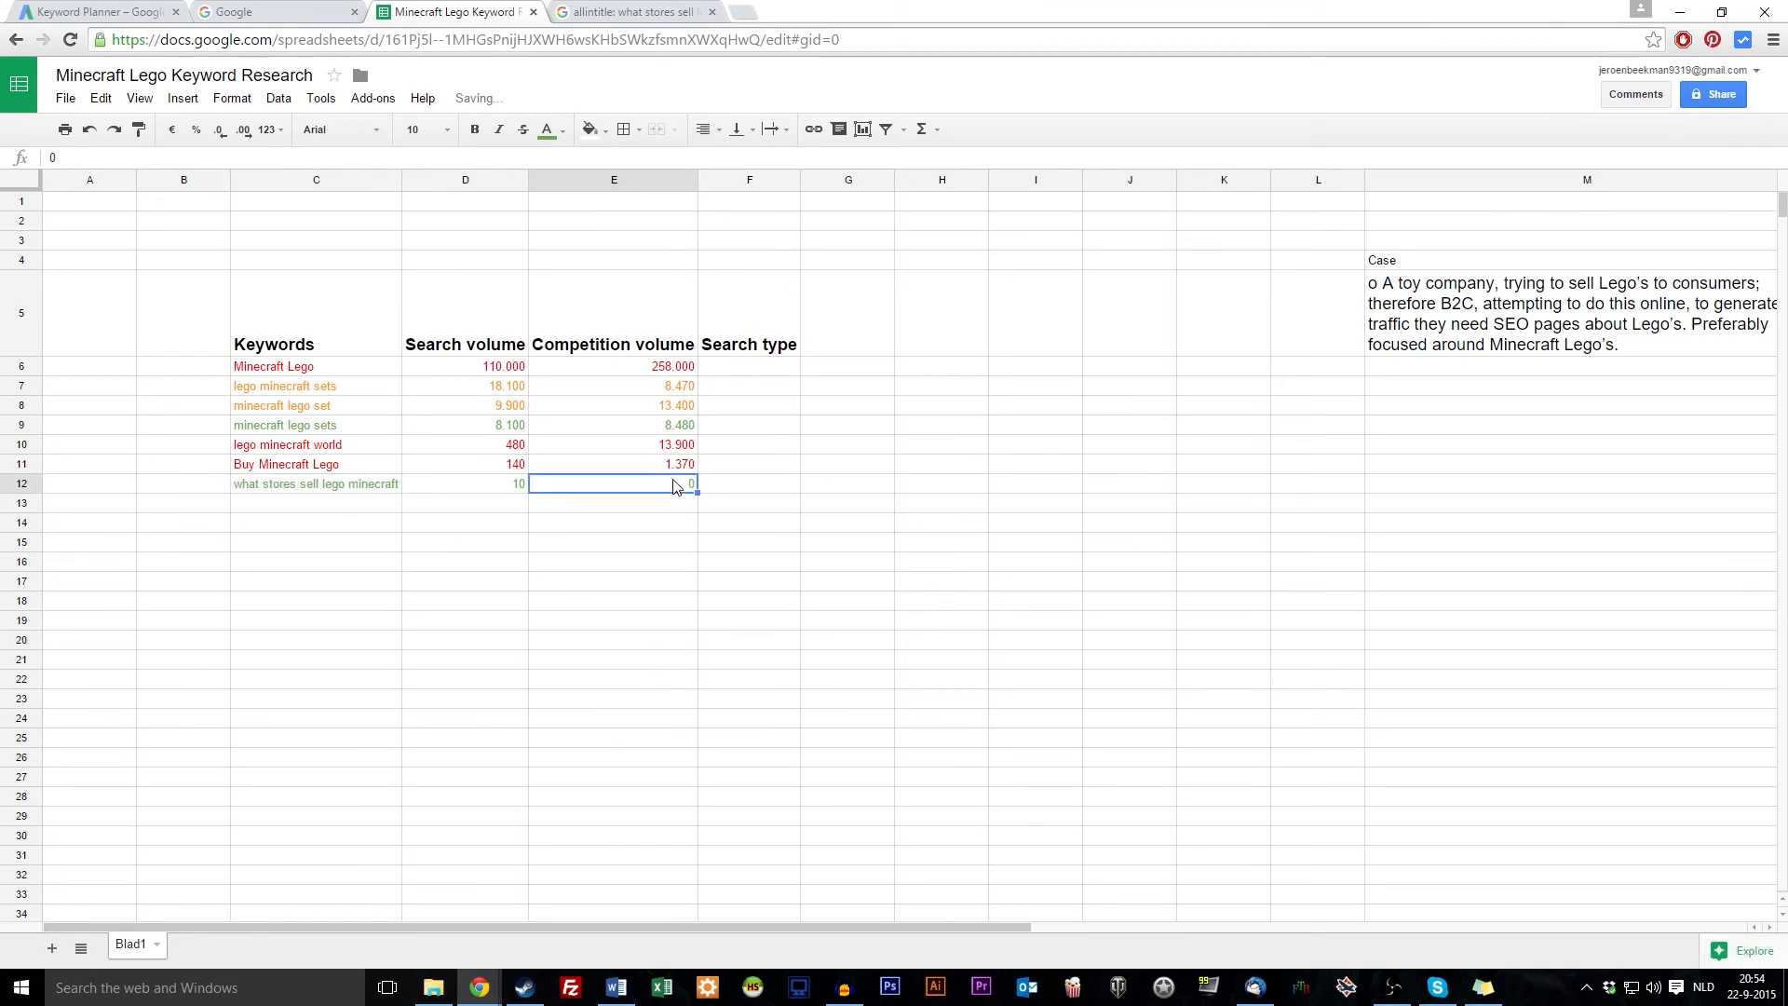
click(333, 489)
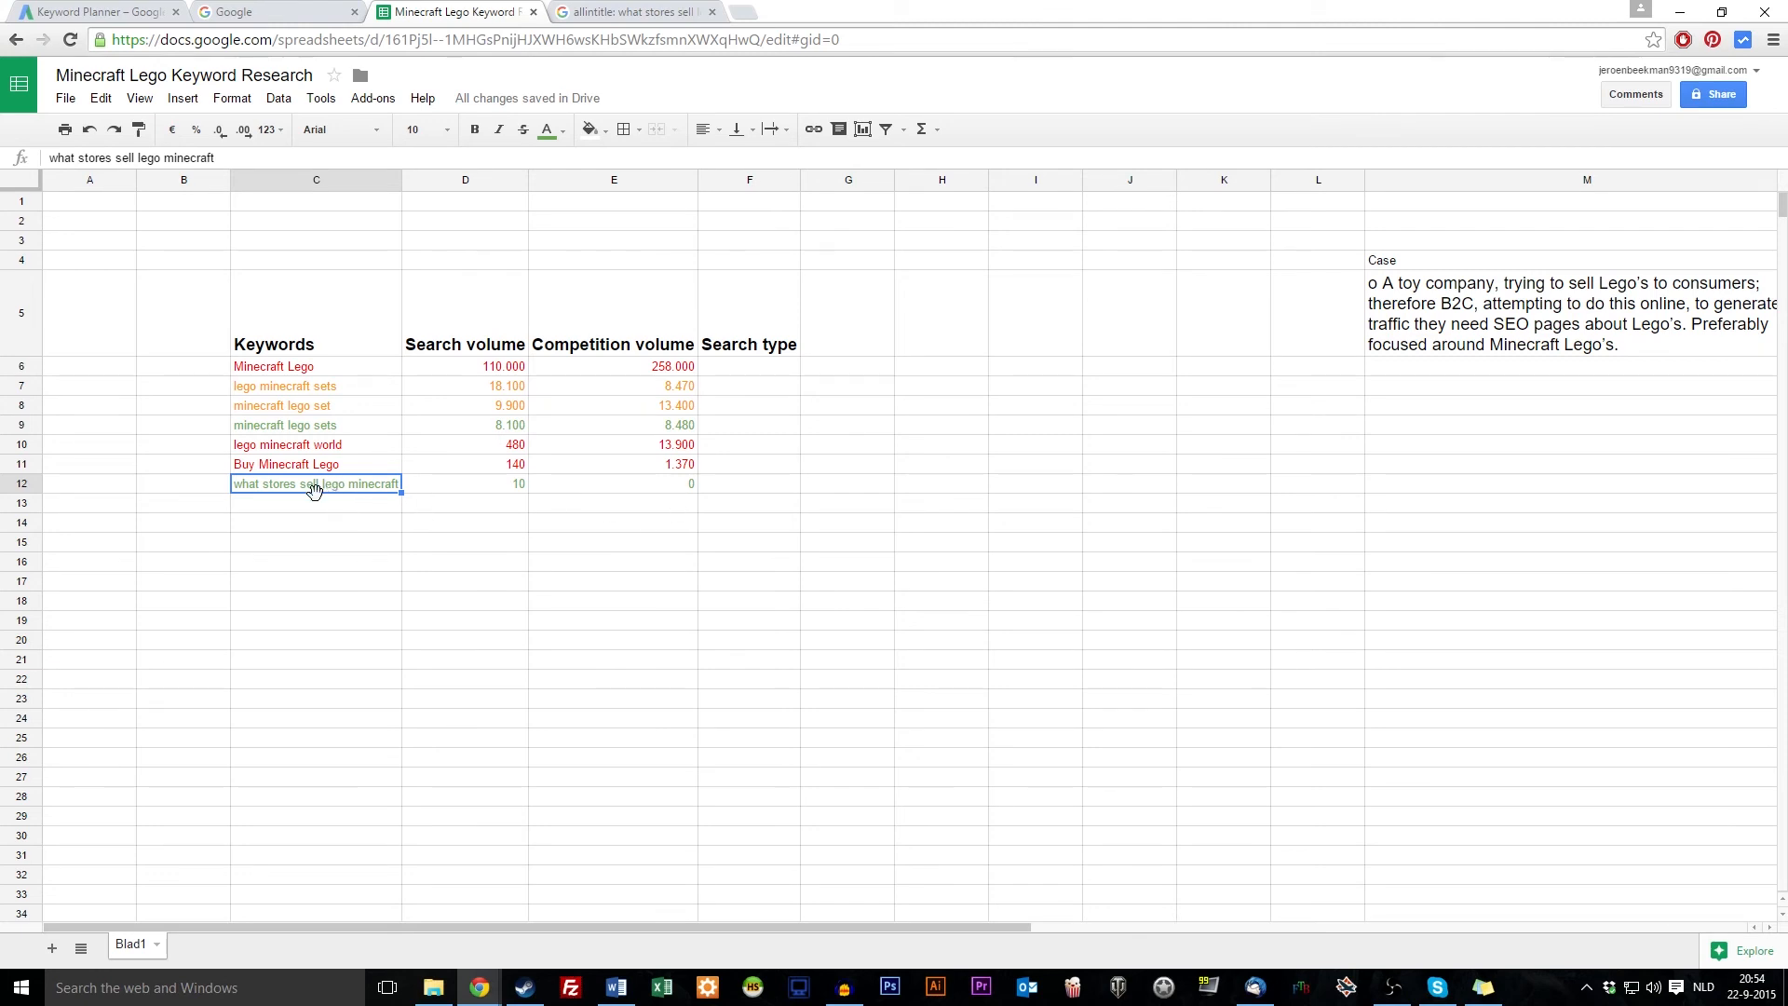
click(677, 486)
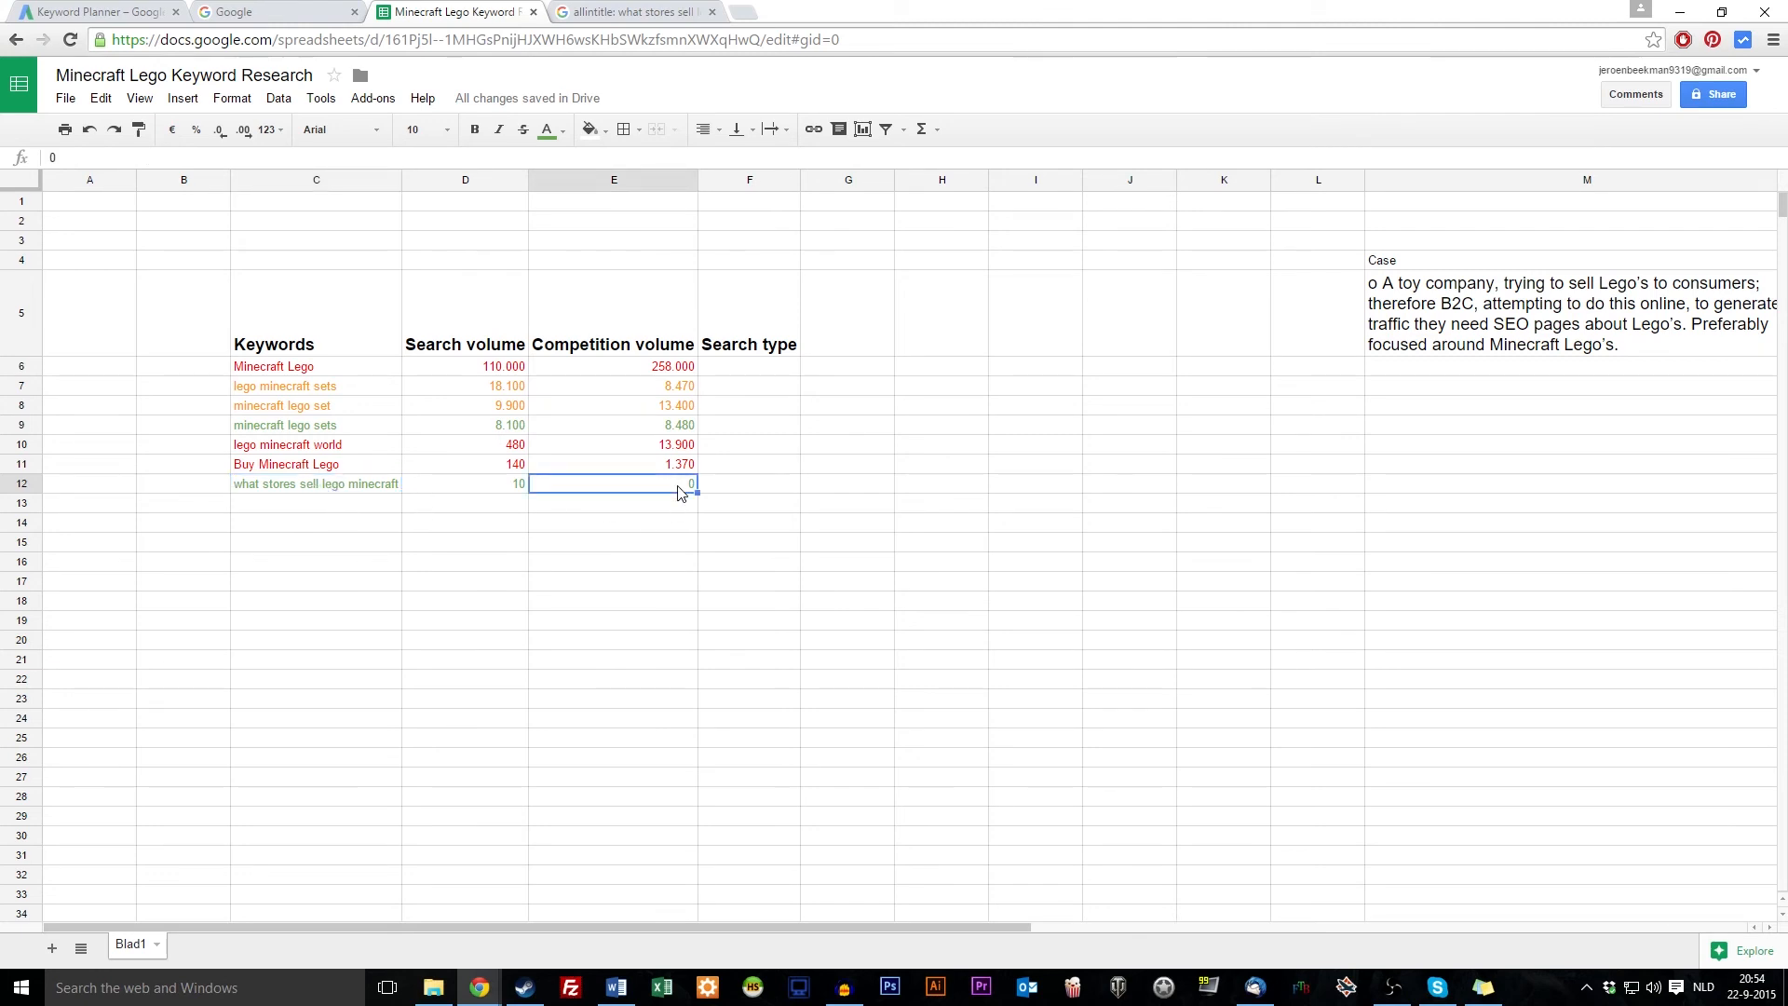
click(518, 488)
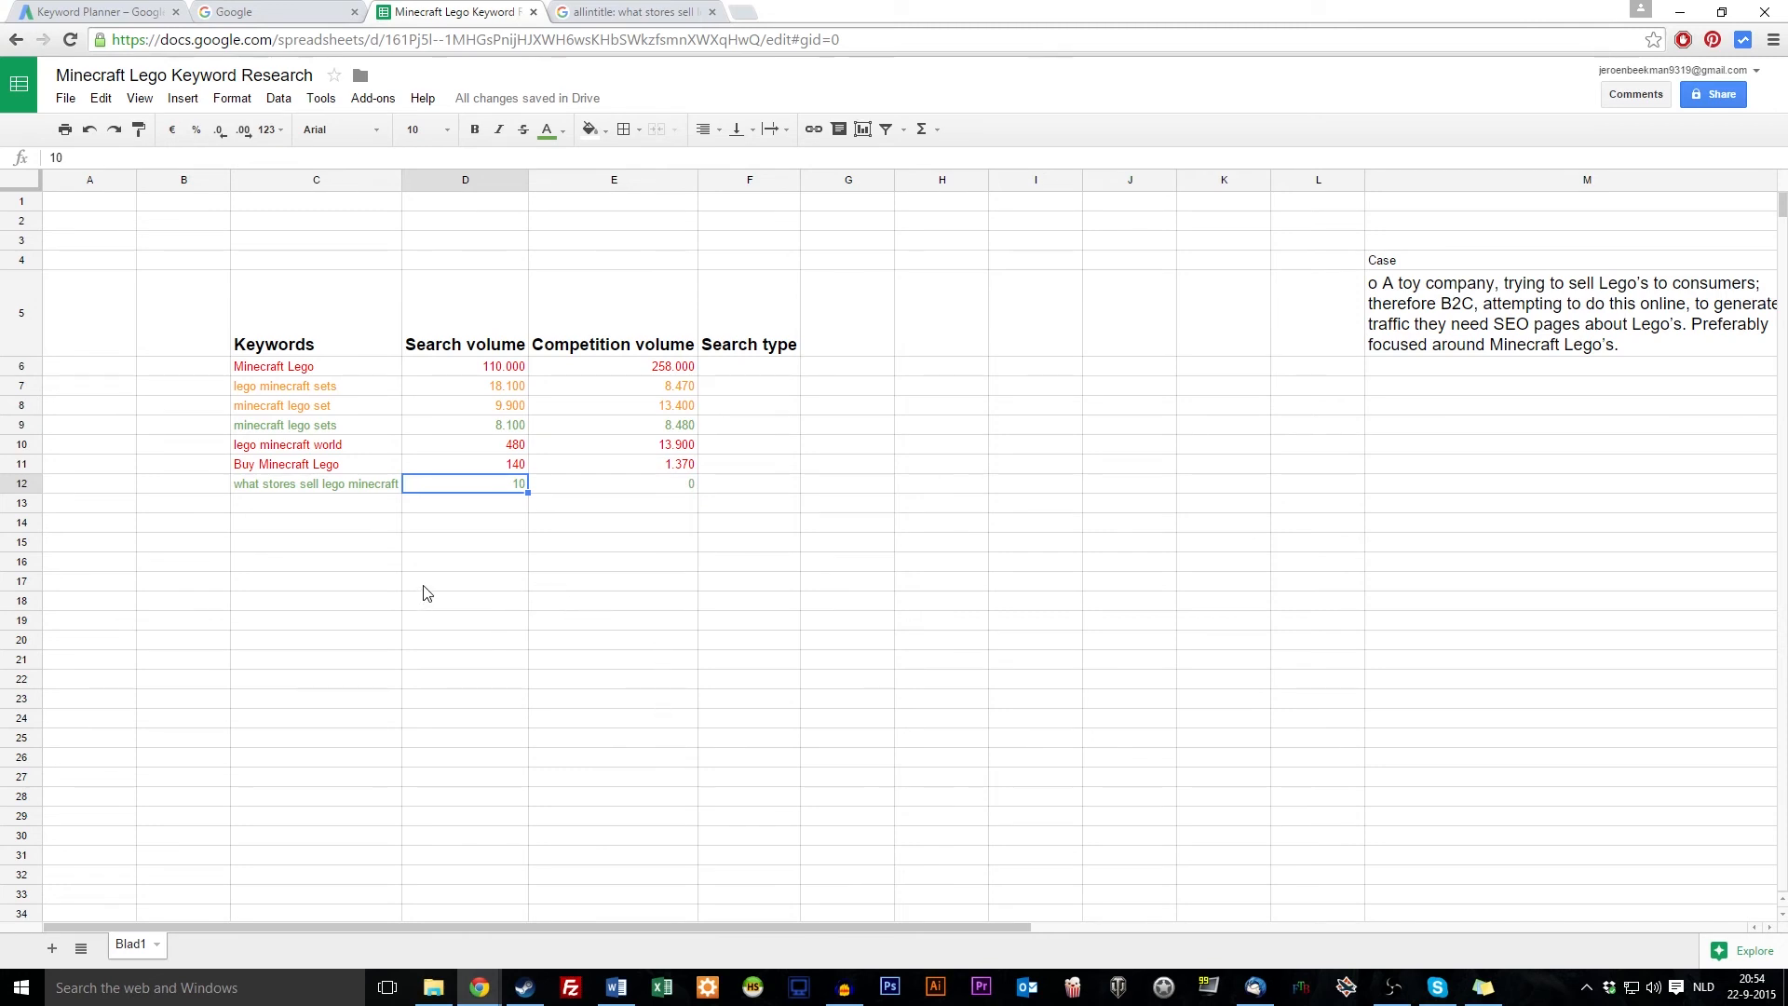
drag(356, 486, 667, 494)
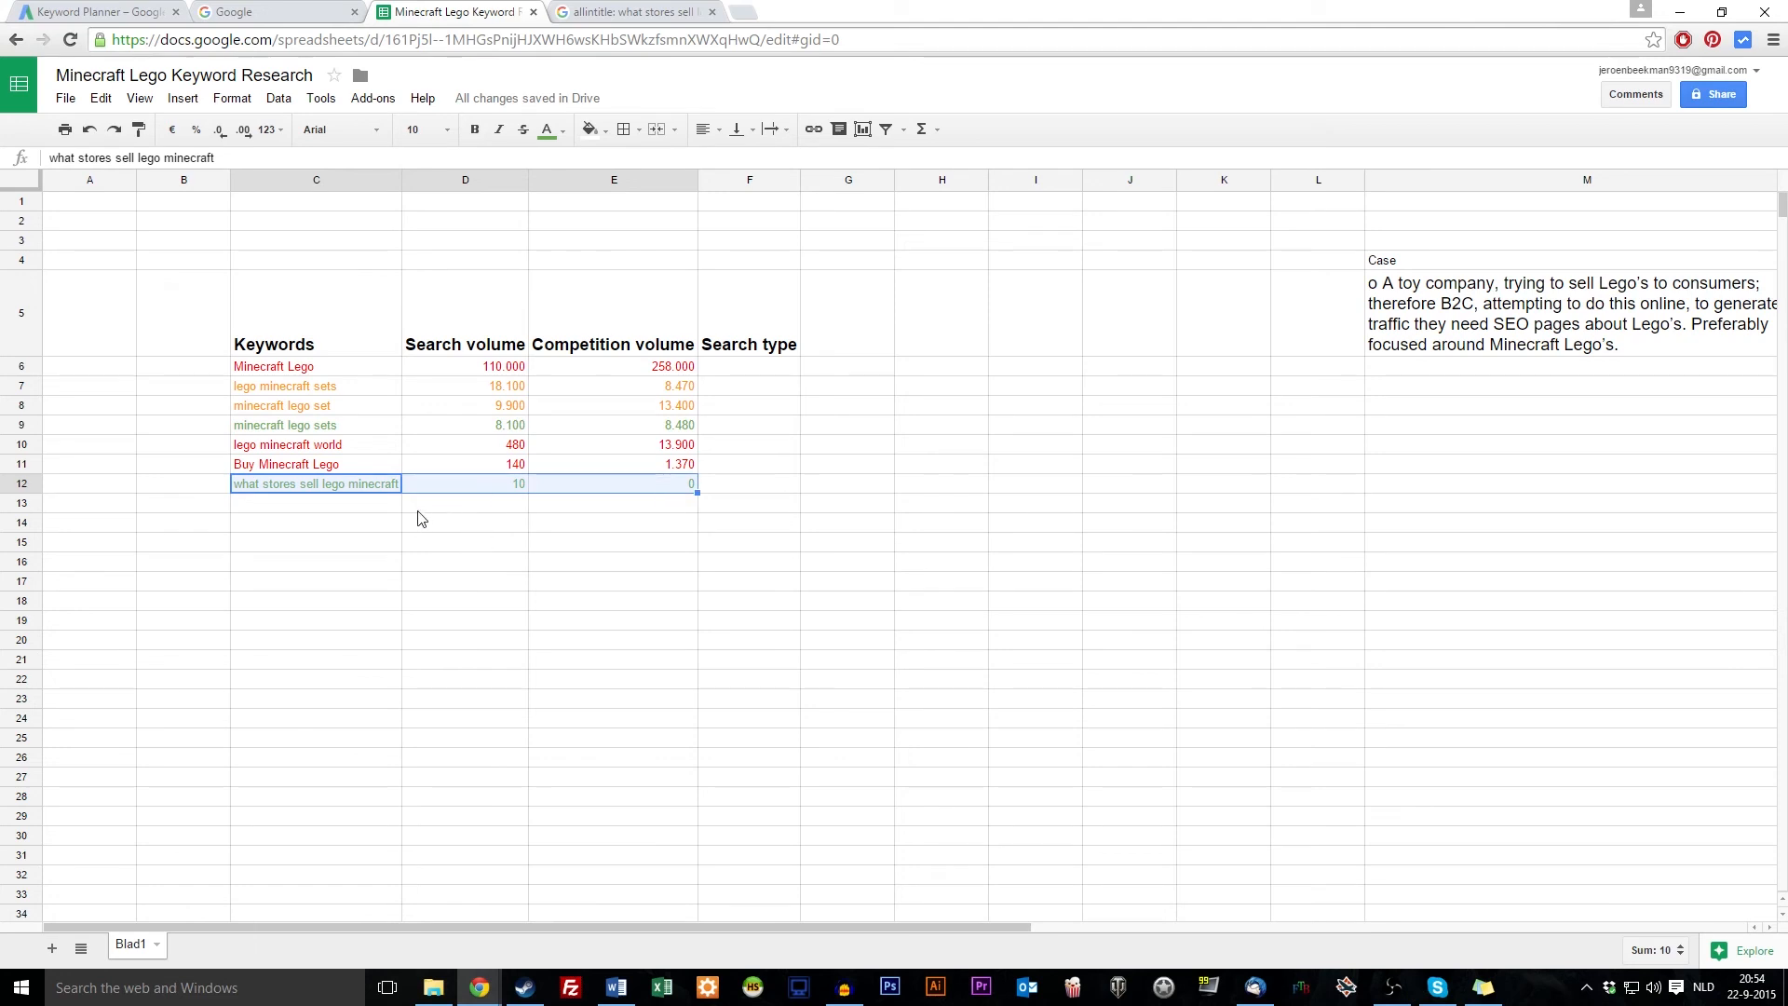
click(501, 483)
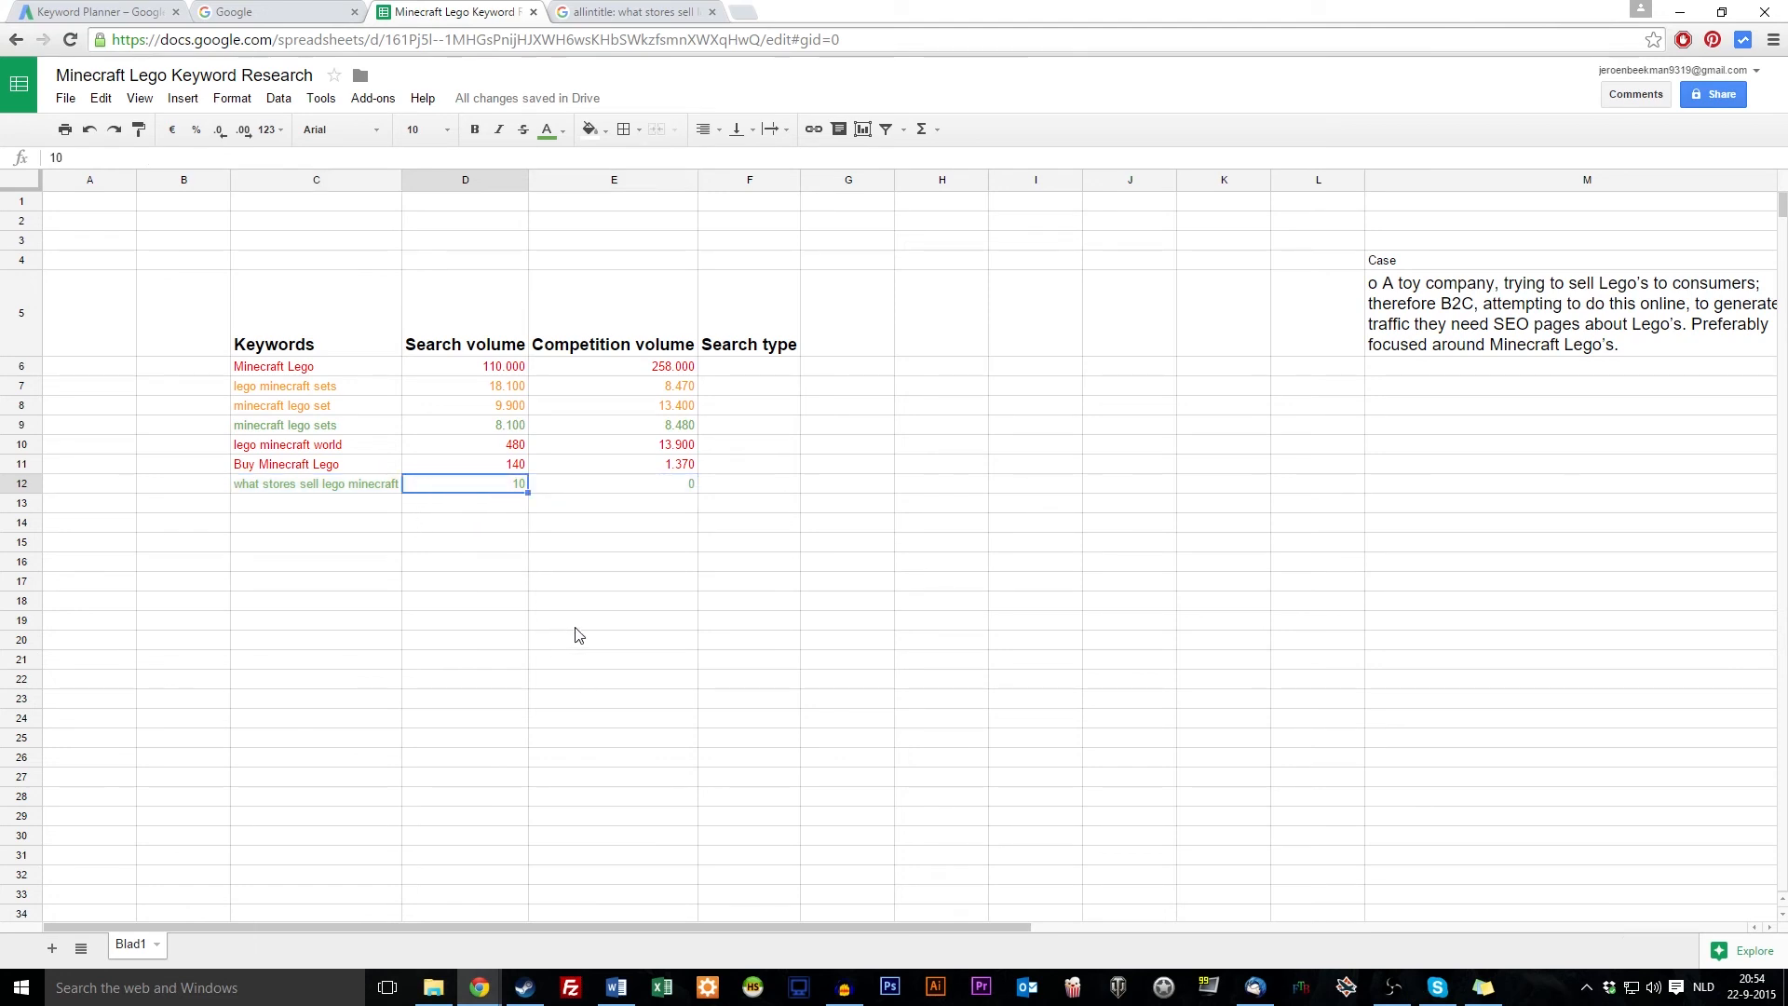
drag(333, 484, 627, 486)
Enter 'Exact, Long Tail' in F12 and copy it up the Search type column
click(742, 484)
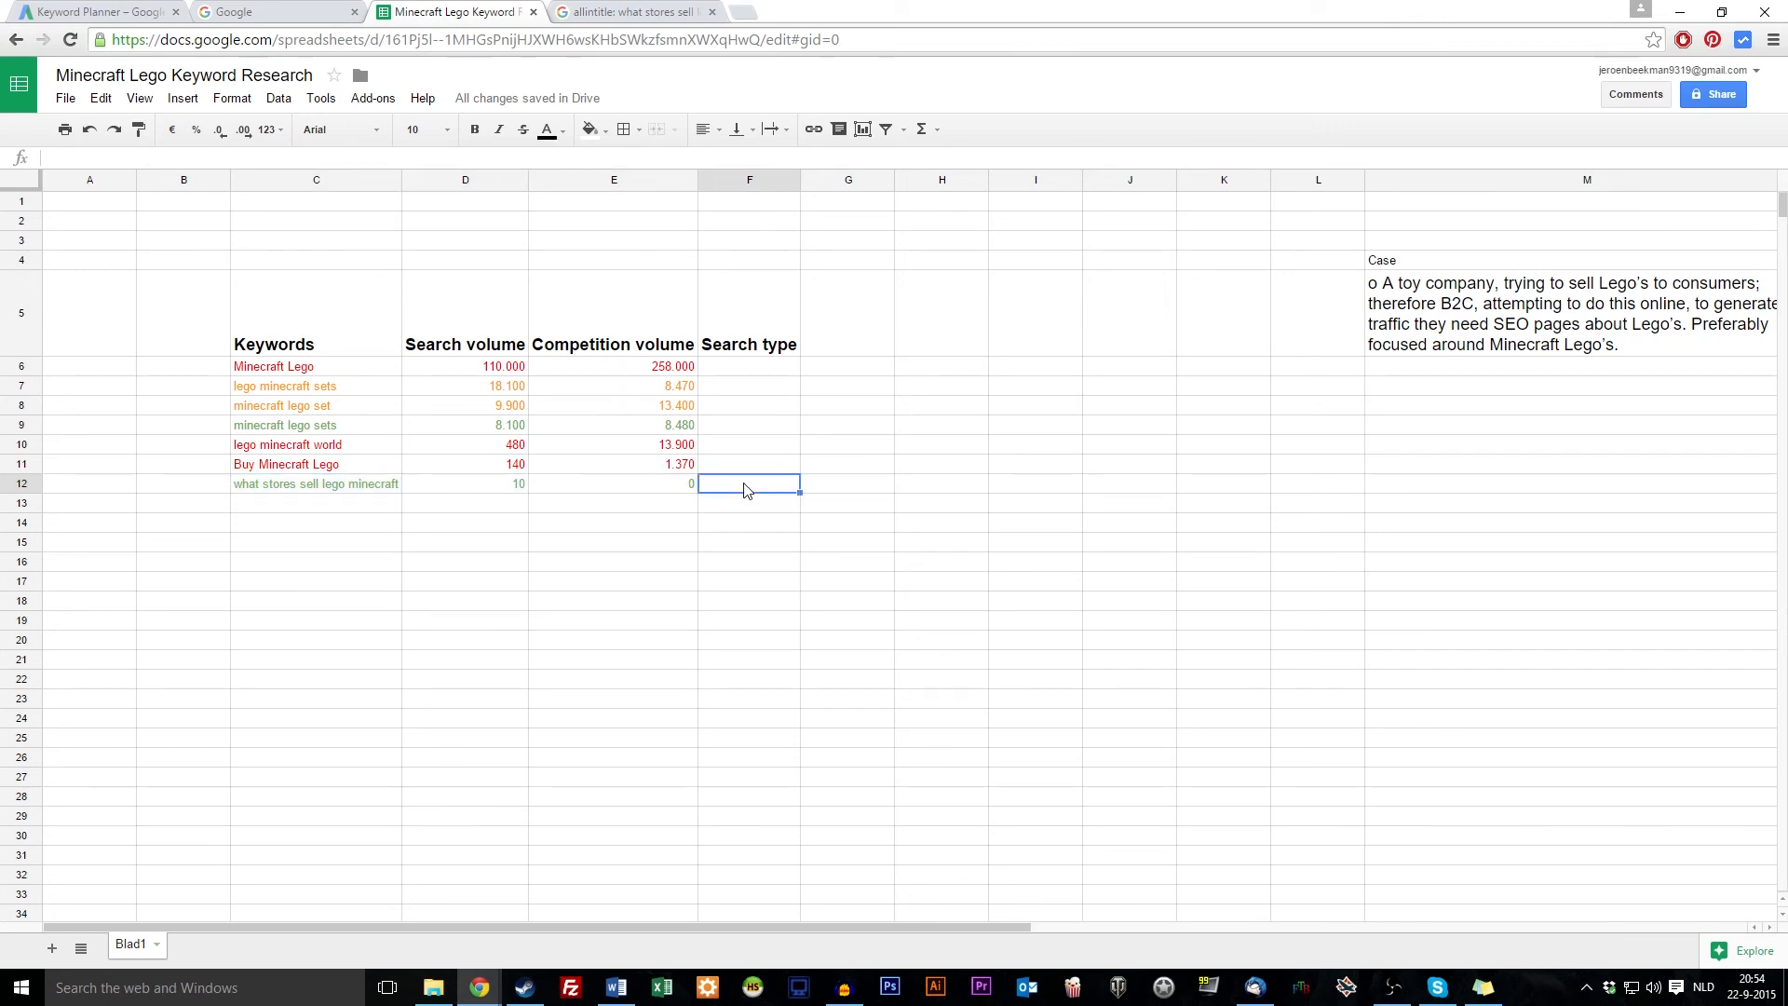
text(Exact, Long Tail)
key(Return)
key(Up)
key(ctrl+c)
key(Up)
key(ctrl+v)
key(Up)
key(ctrl+v)
key(Up)
key(ctrl+v)
key(Up)
key(ctrl+v)
key(Up)
key(ctrl+v)
key(Up)
key(ctrl+v)
click(808, 640)
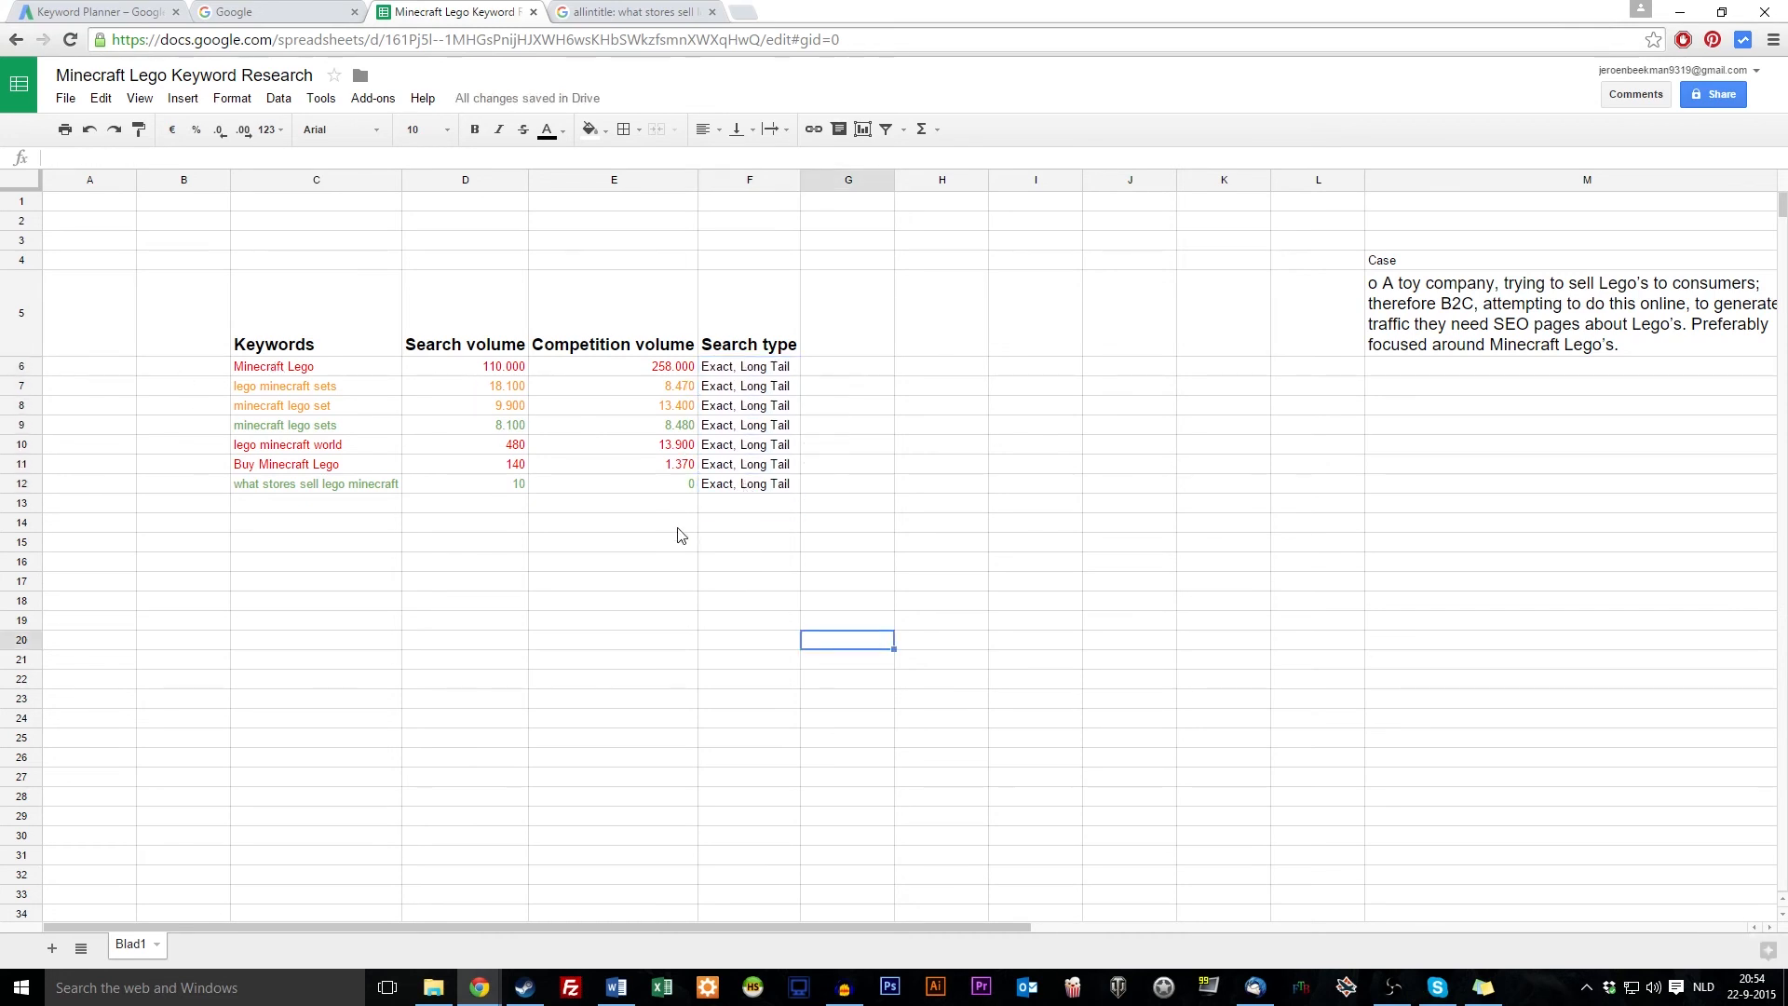
In Keyword Planner, select all the text in the product or service field
click(135, 11)
click(397, 192)
key(ctrl+a)
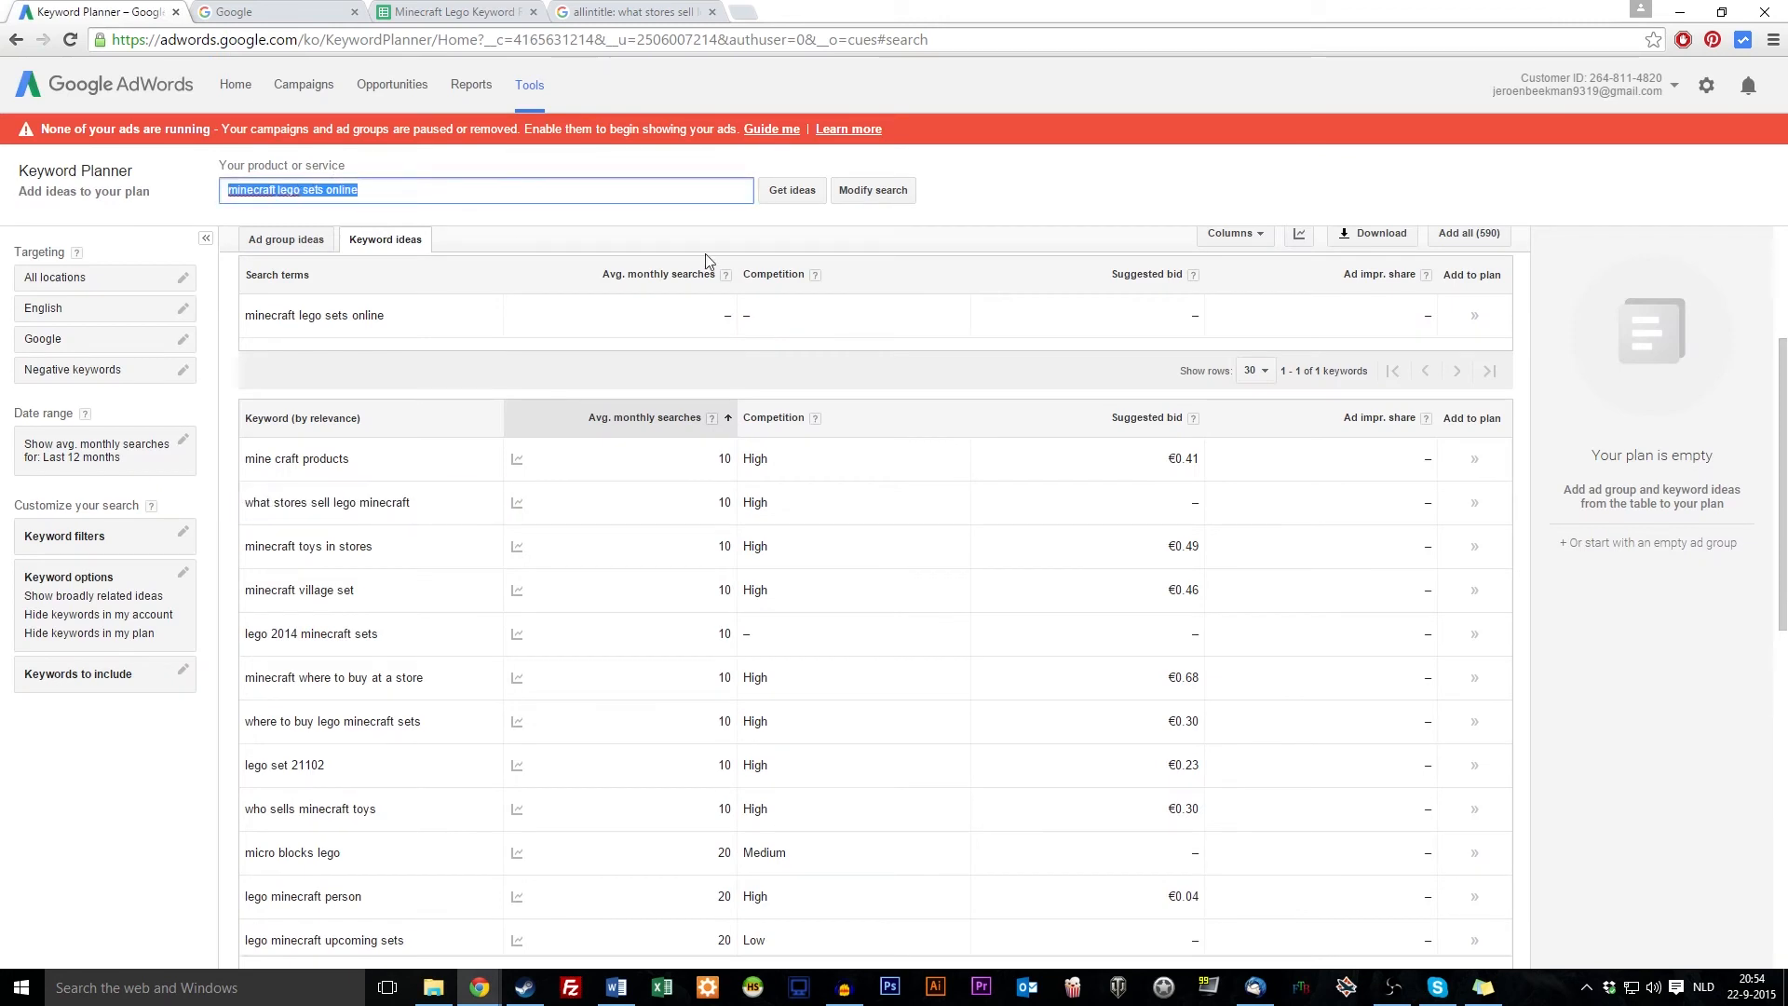
Show the monthly search chart for 'minecraft lego sets online', then return to the sheet
click(344, 316)
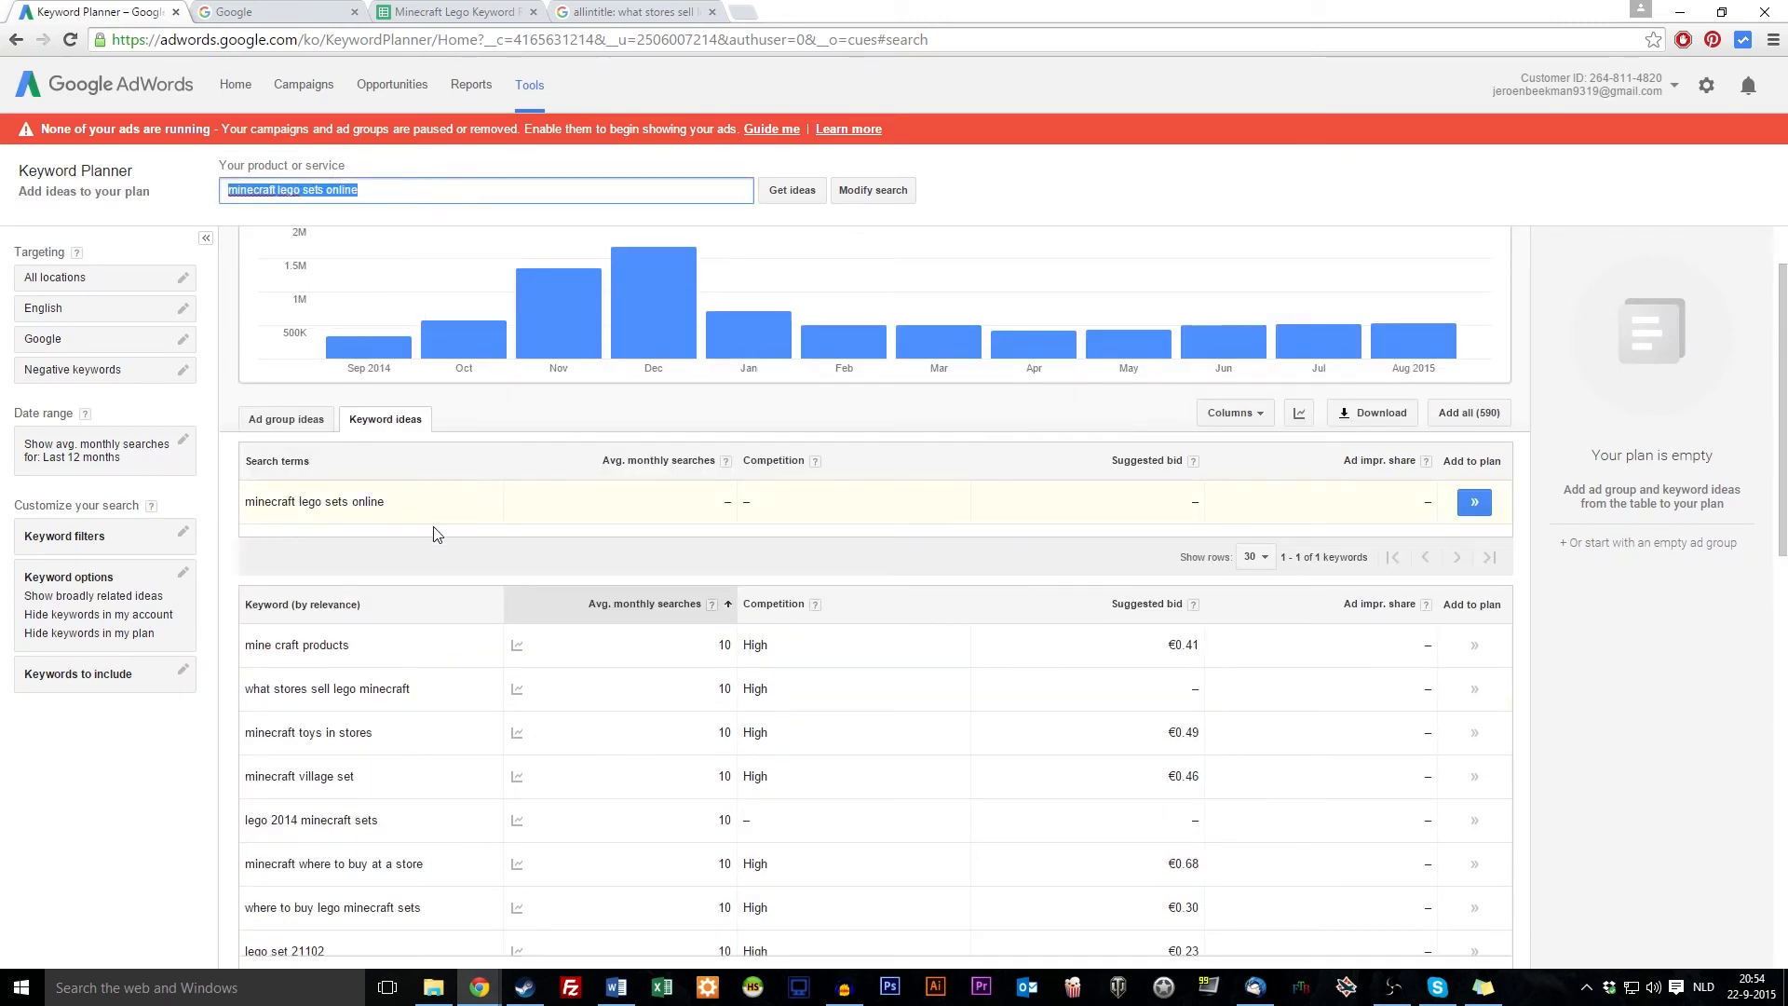
click(379, 190)
drag(379, 190, 339, 193)
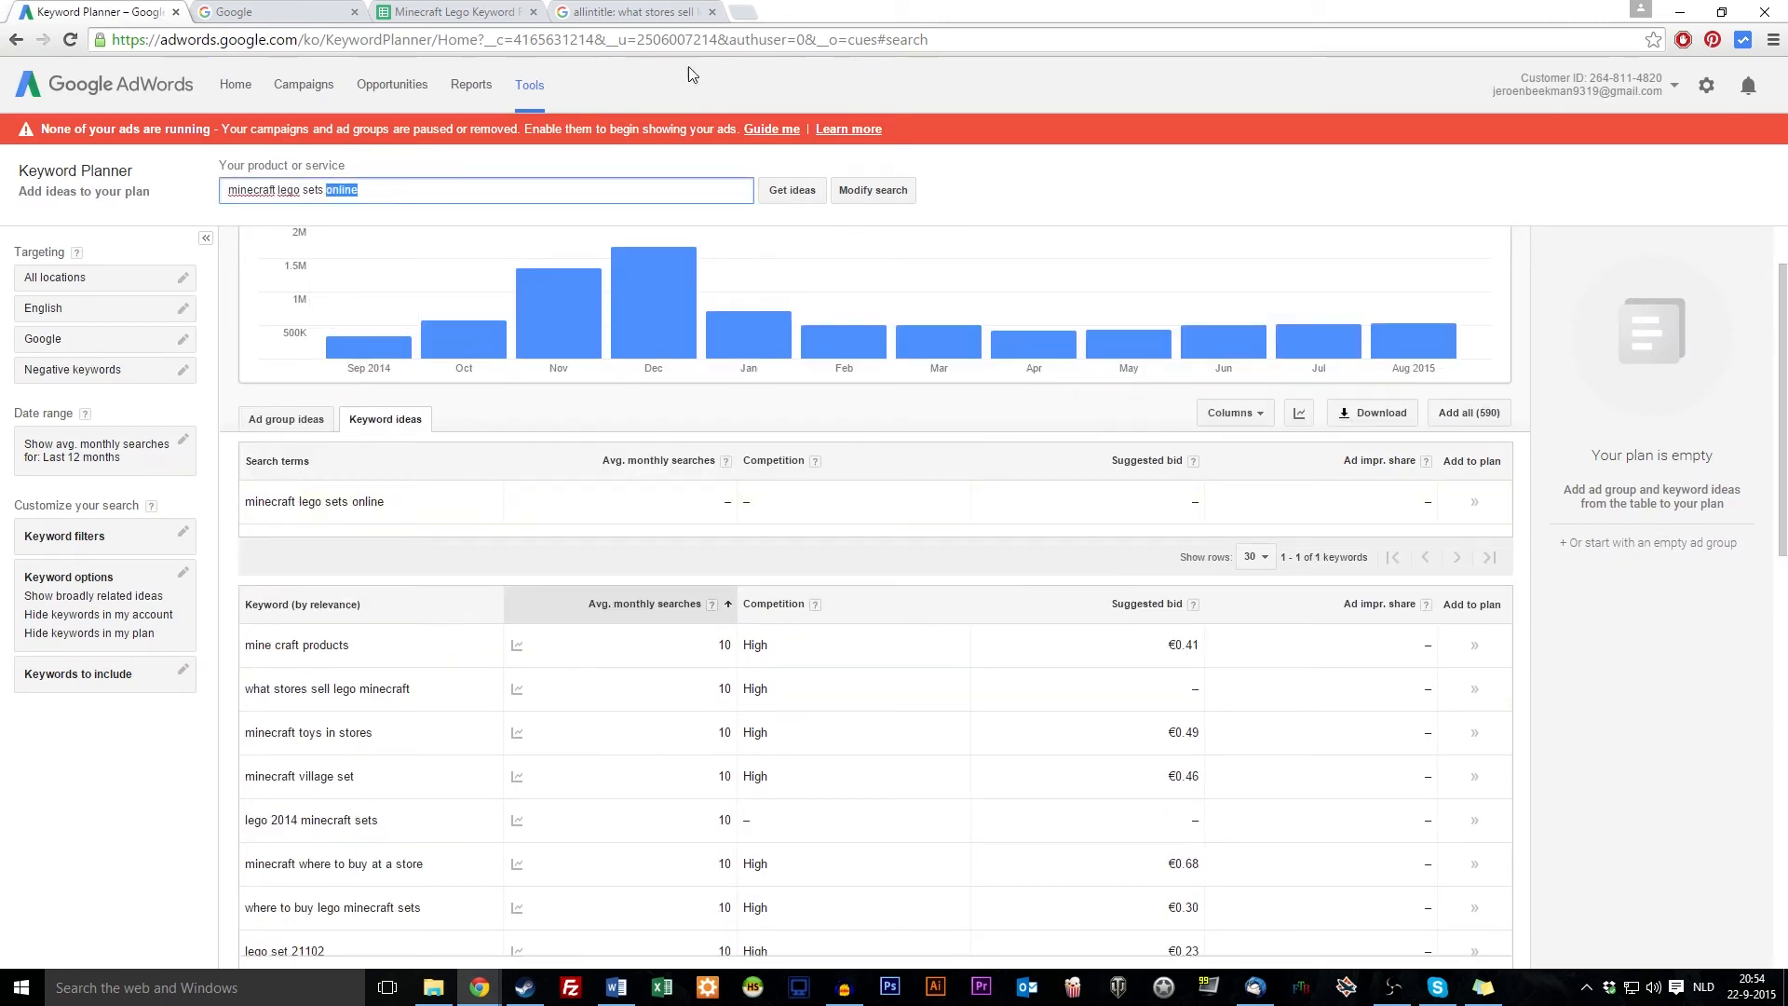
click(453, 11)
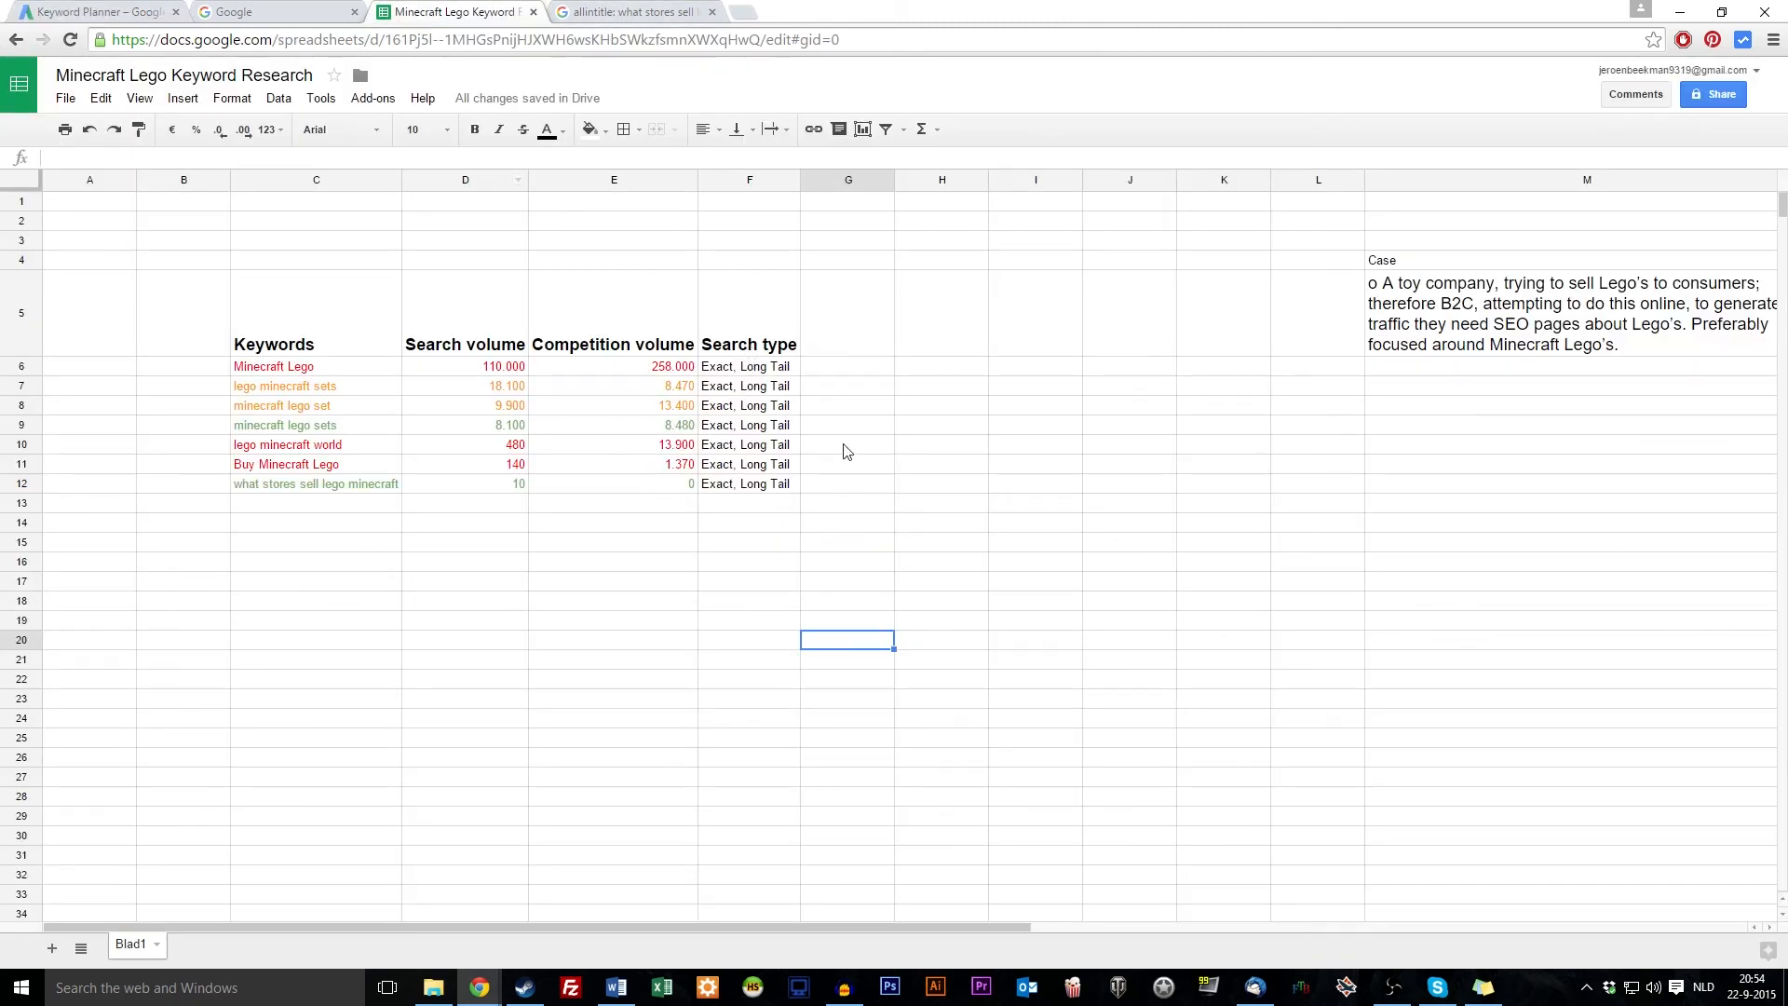
Enter Broad, Specific and Exact down cells H7 to H9
click(912, 387)
text(Broad)
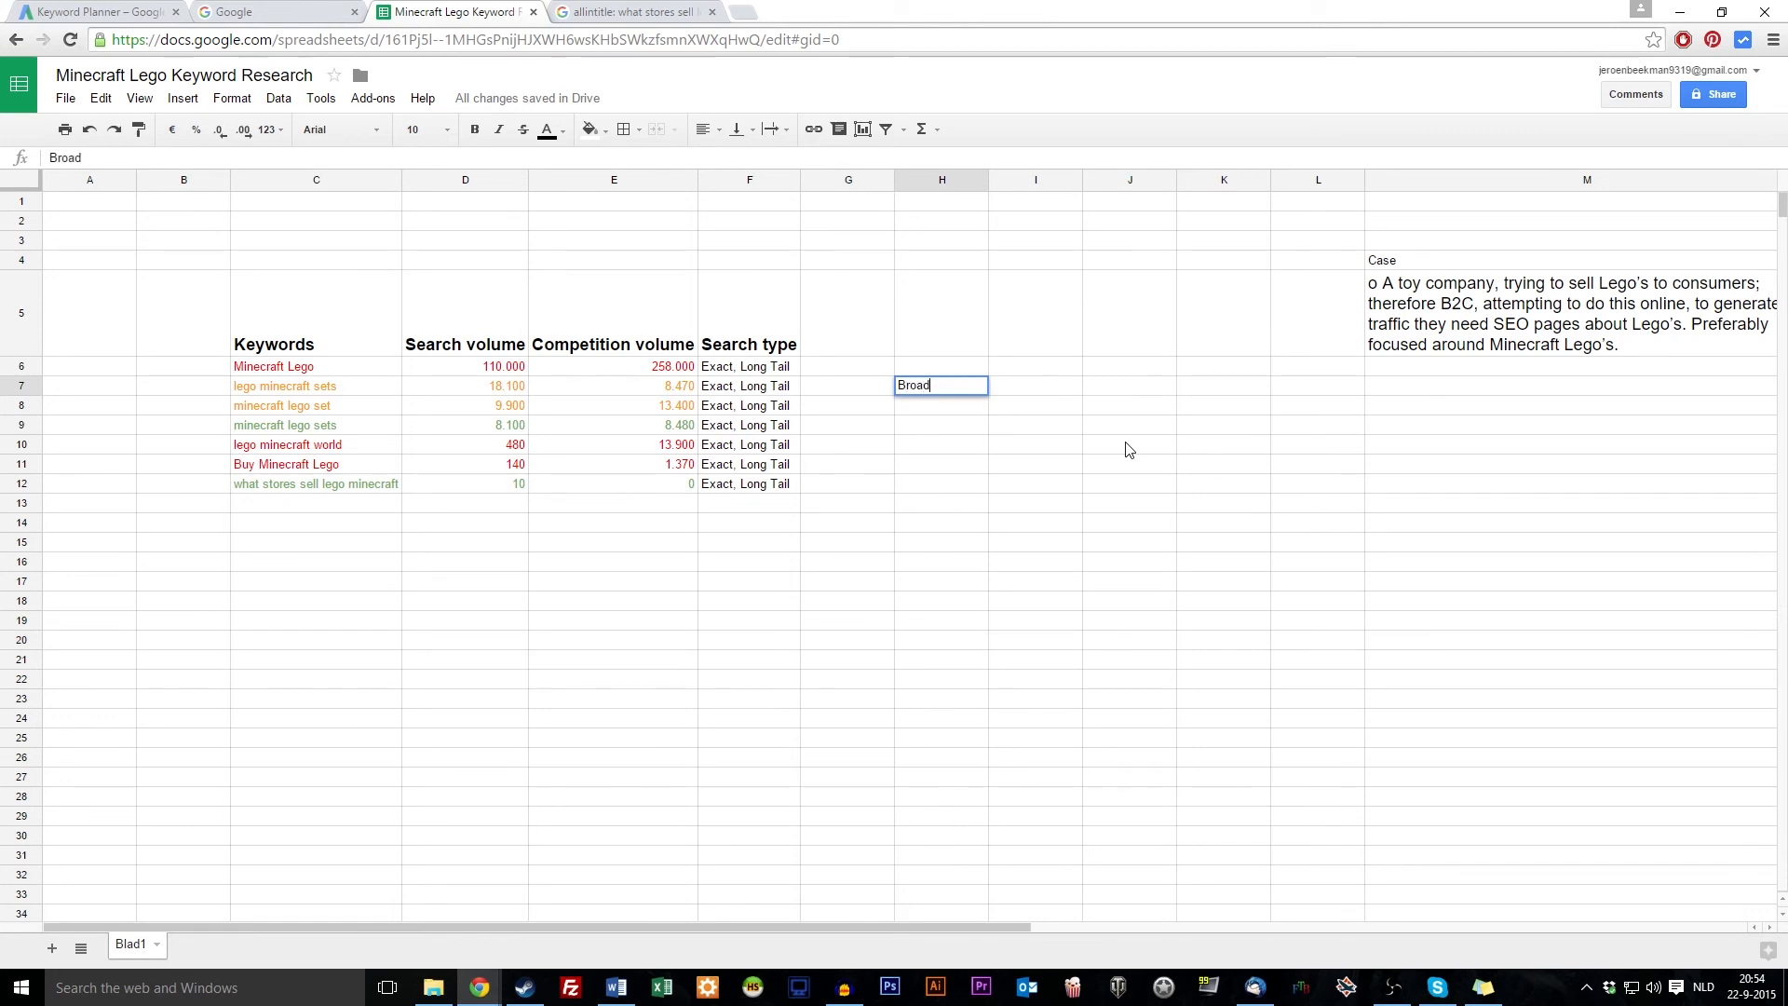
key(Return)
text(Spec)
key(Return)
text(Exact)
key(Return)
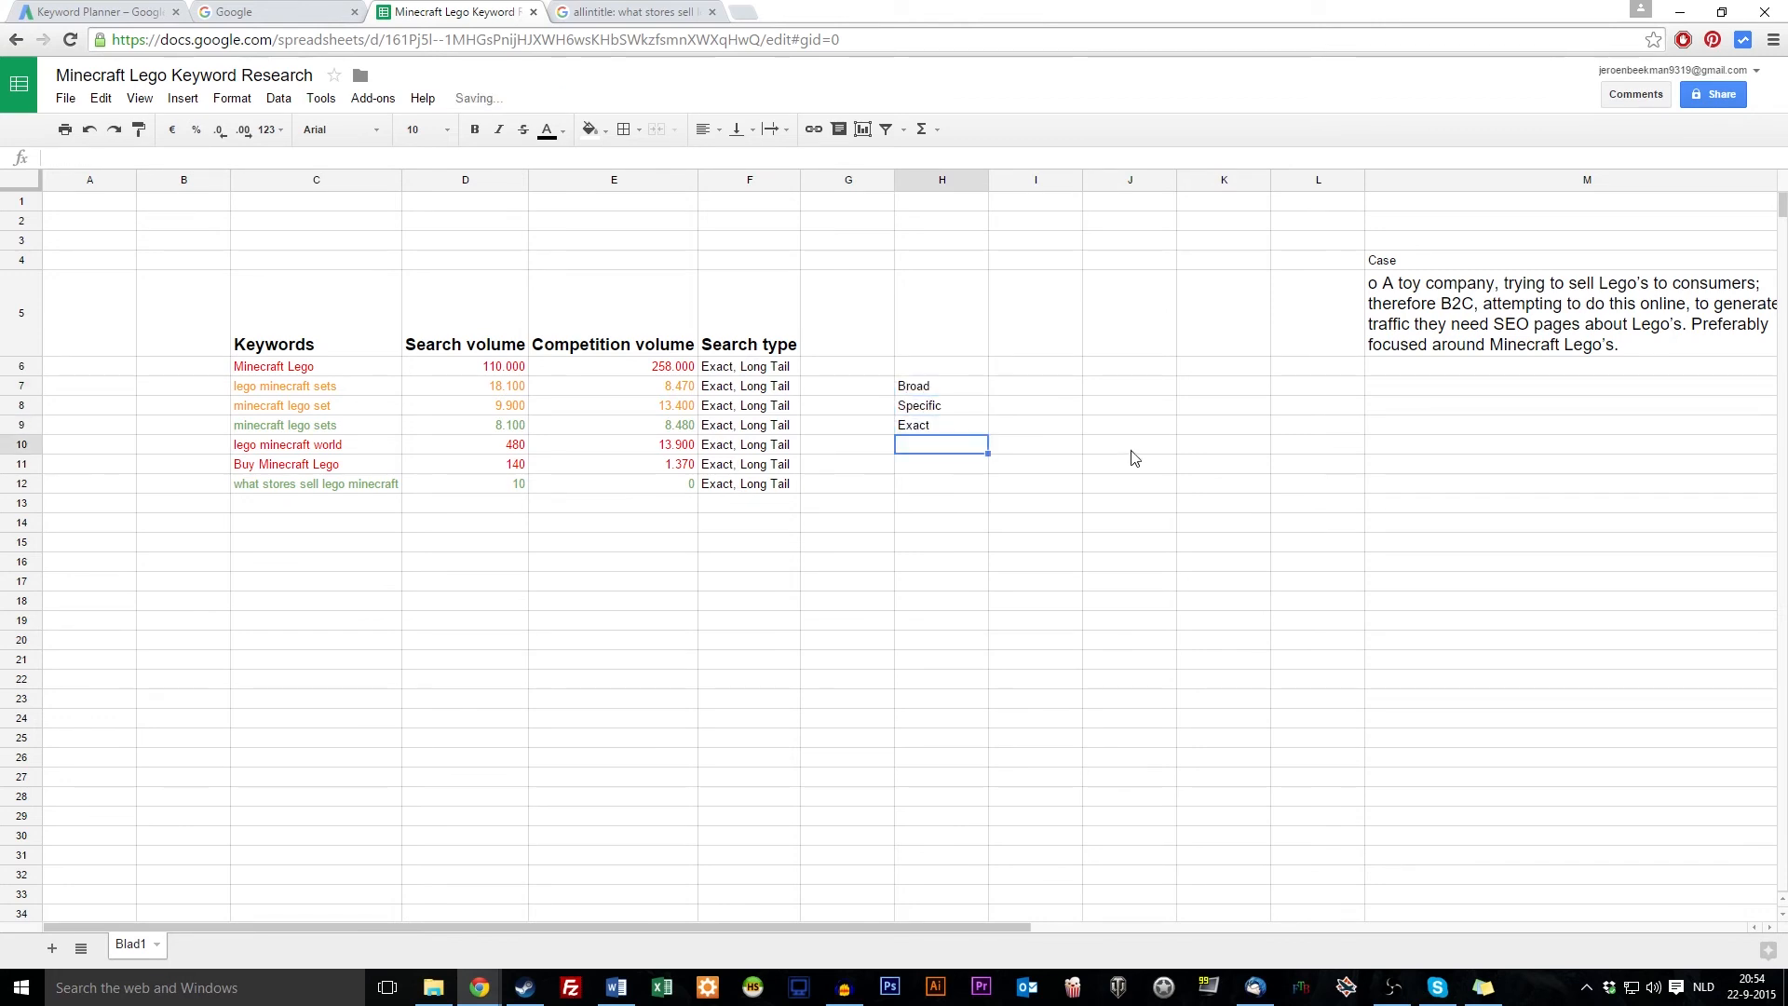
Start typing a sample keyword in I7 beside Broad
click(965, 382)
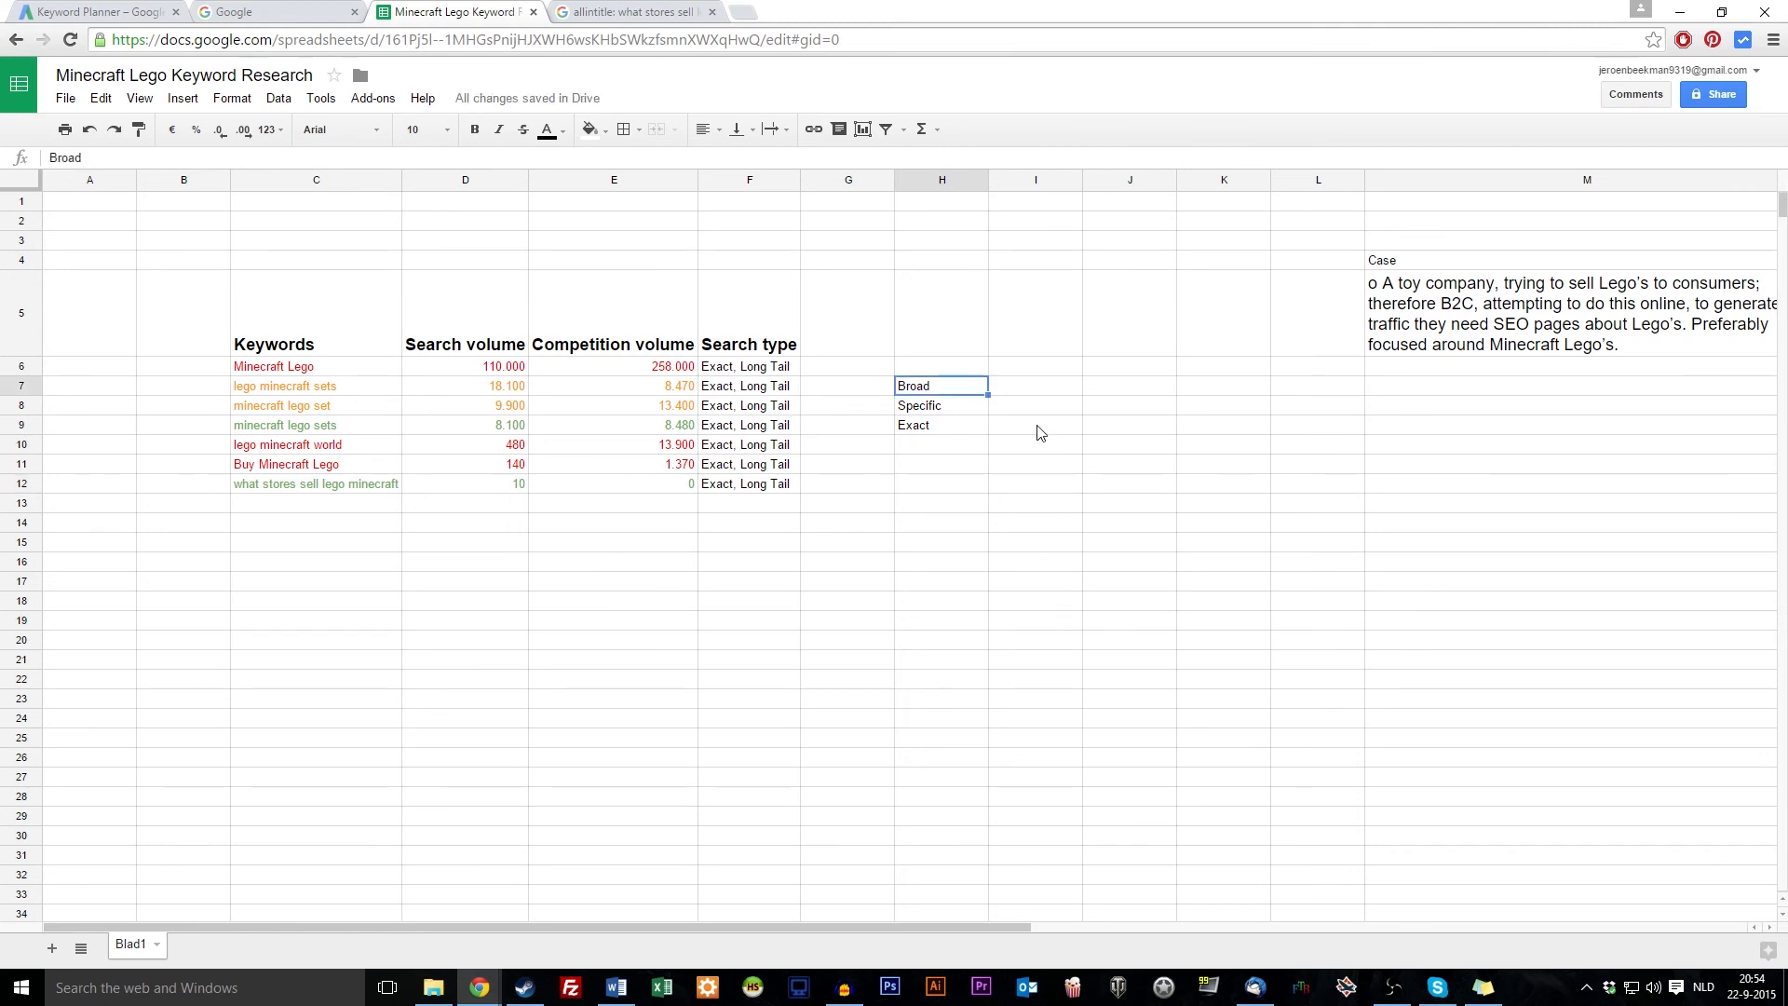
click(1041, 390)
text(Nik)
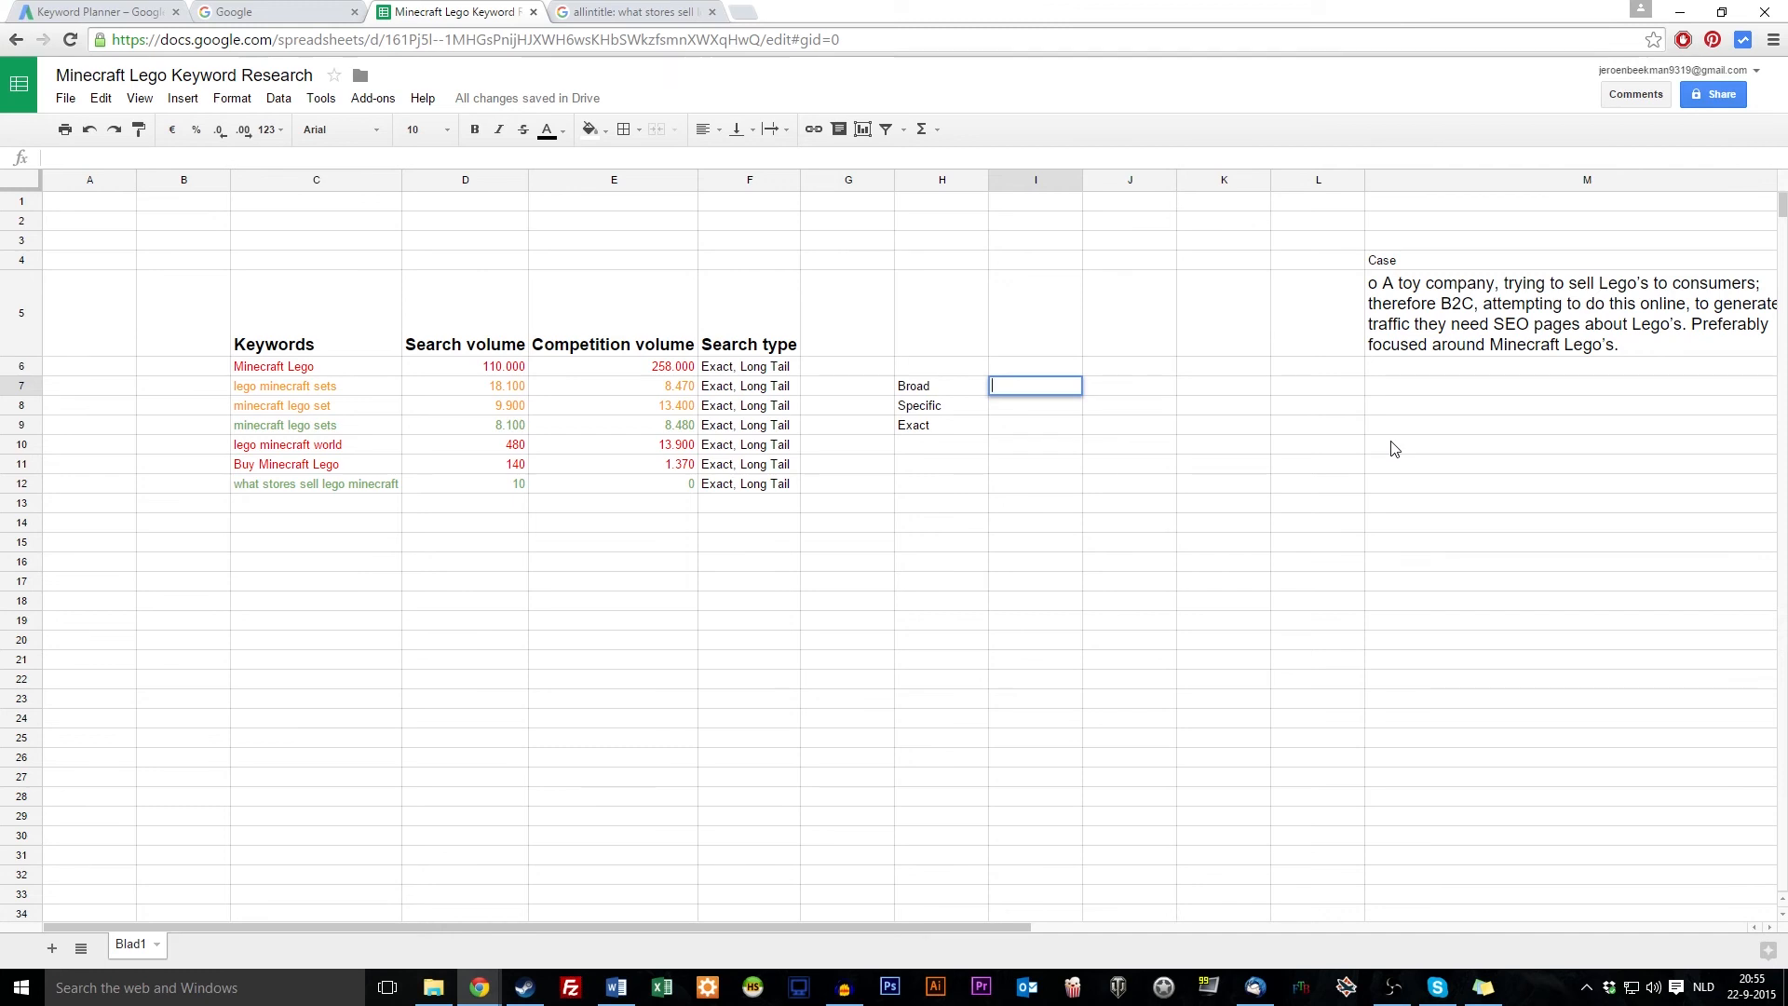
Finish a running-shoes keyword in I7 and put A in J7
text(shoes)
click(1283, 471)
double_click(1064, 391)
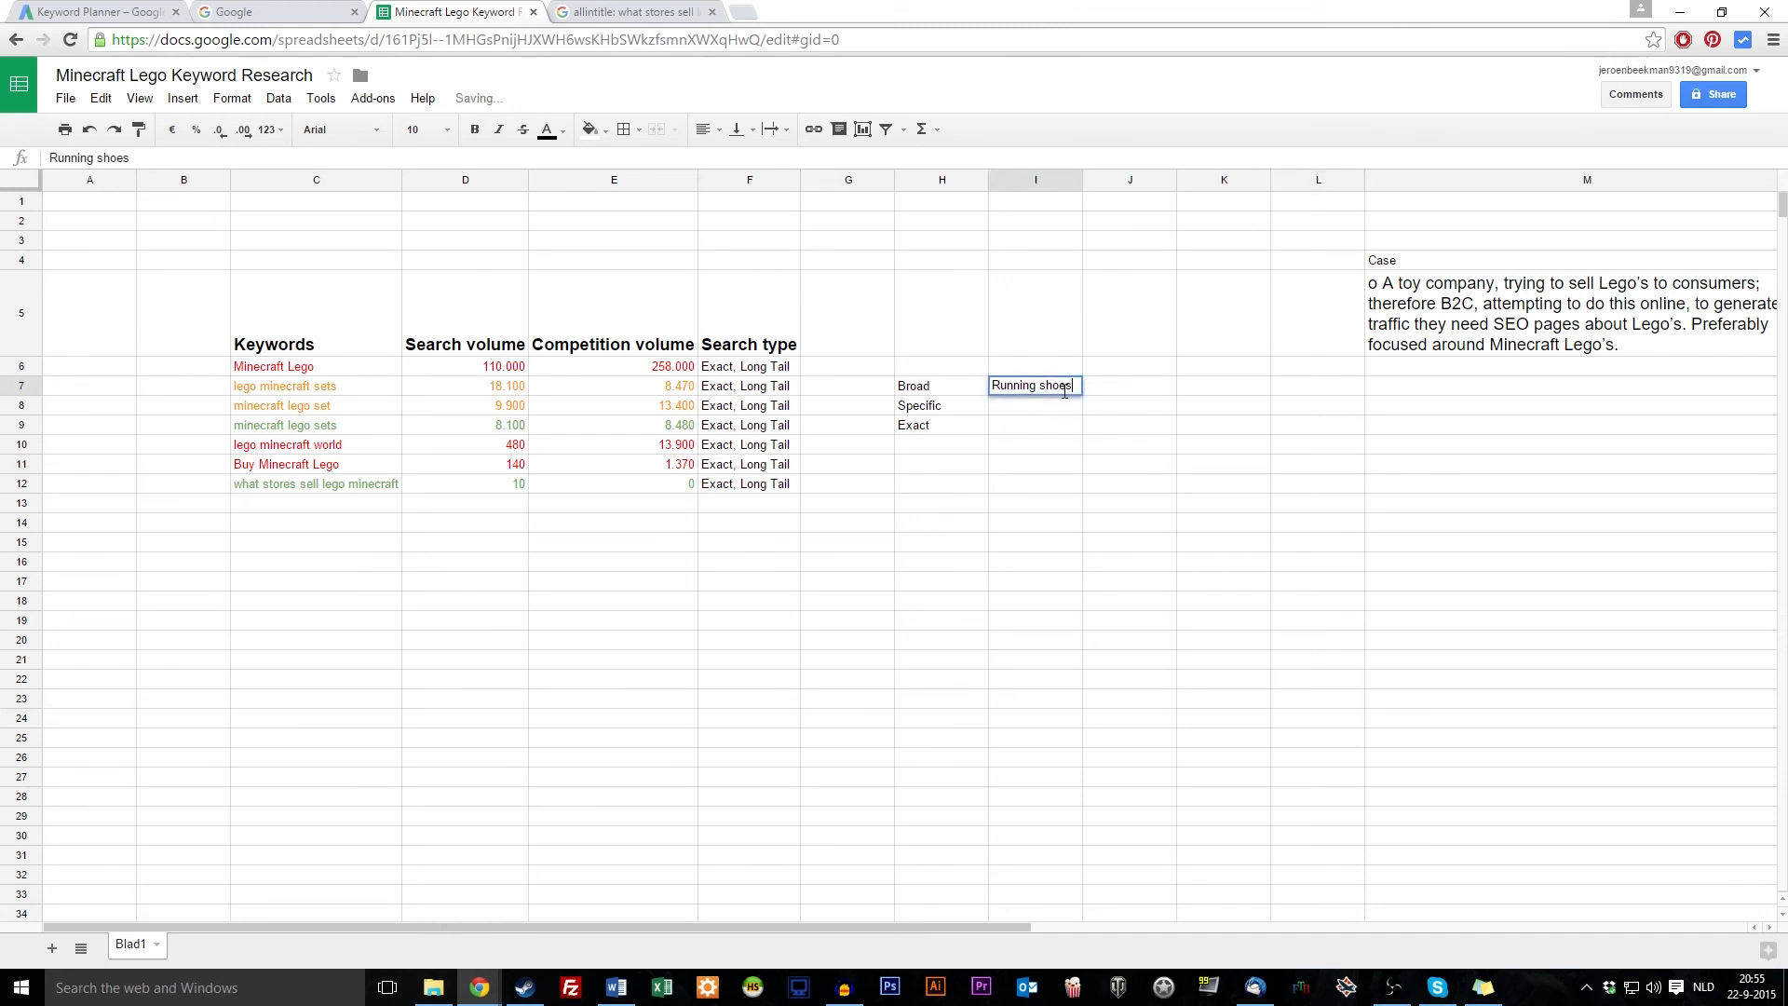
key(ctrl+a)
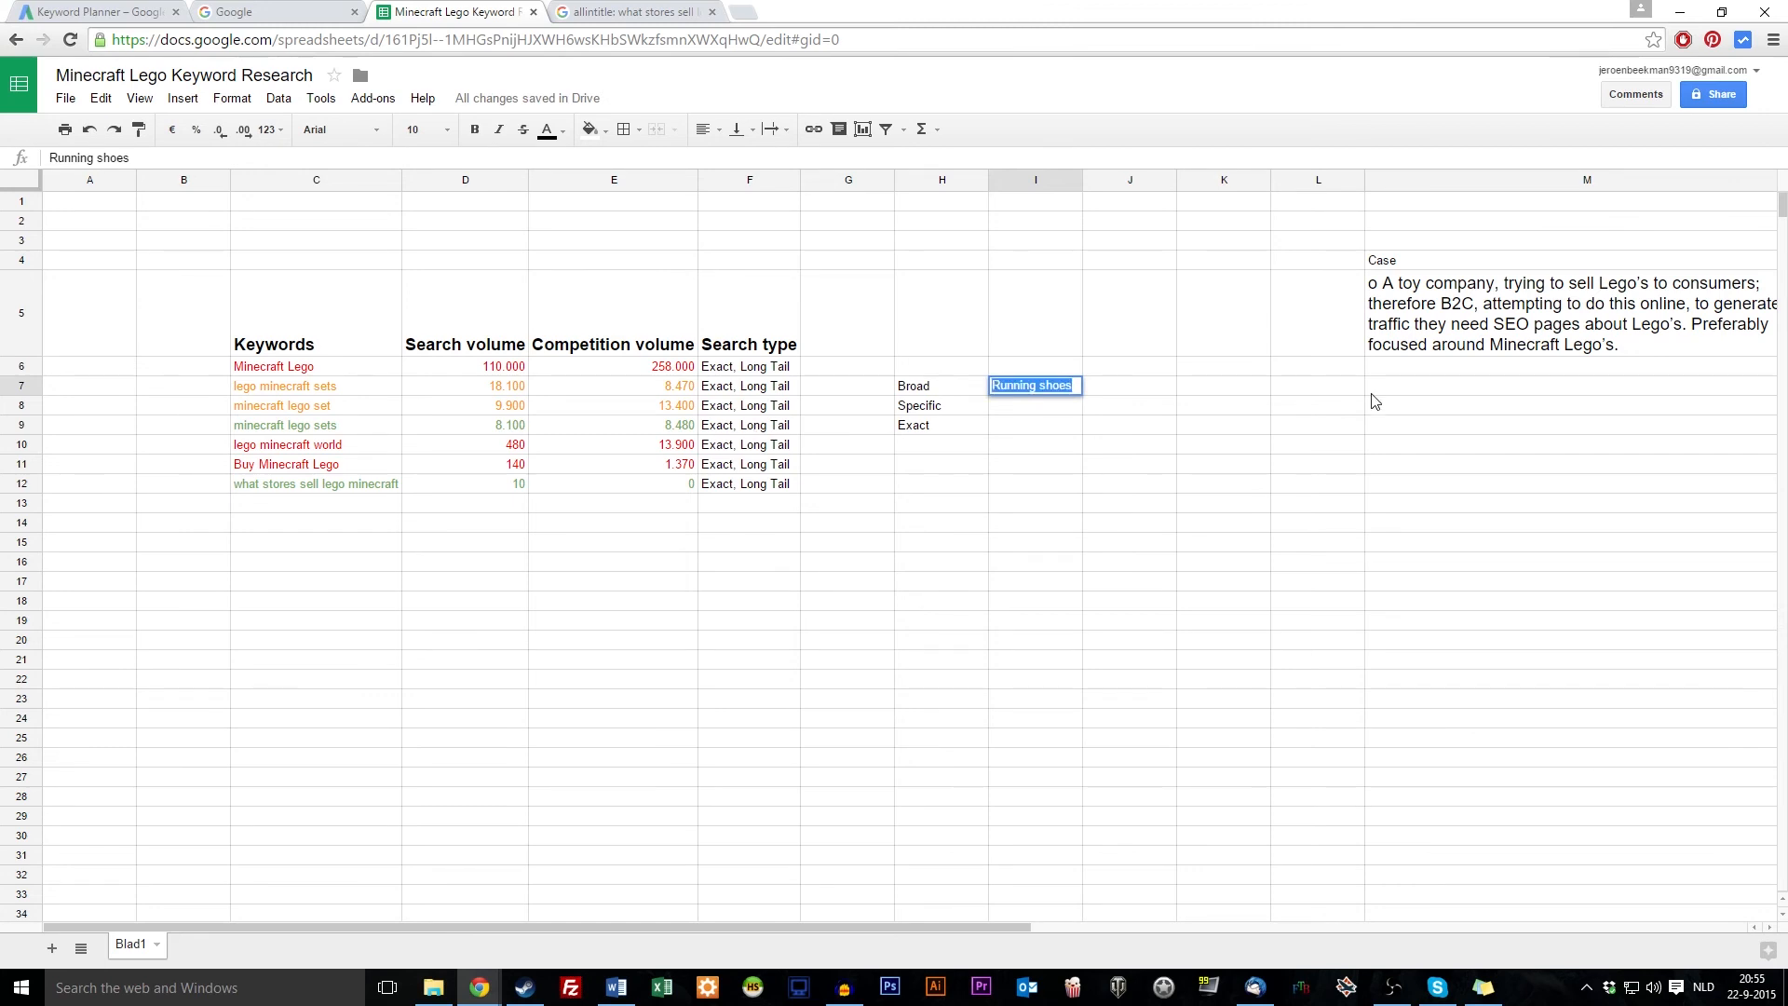
click(1120, 388)
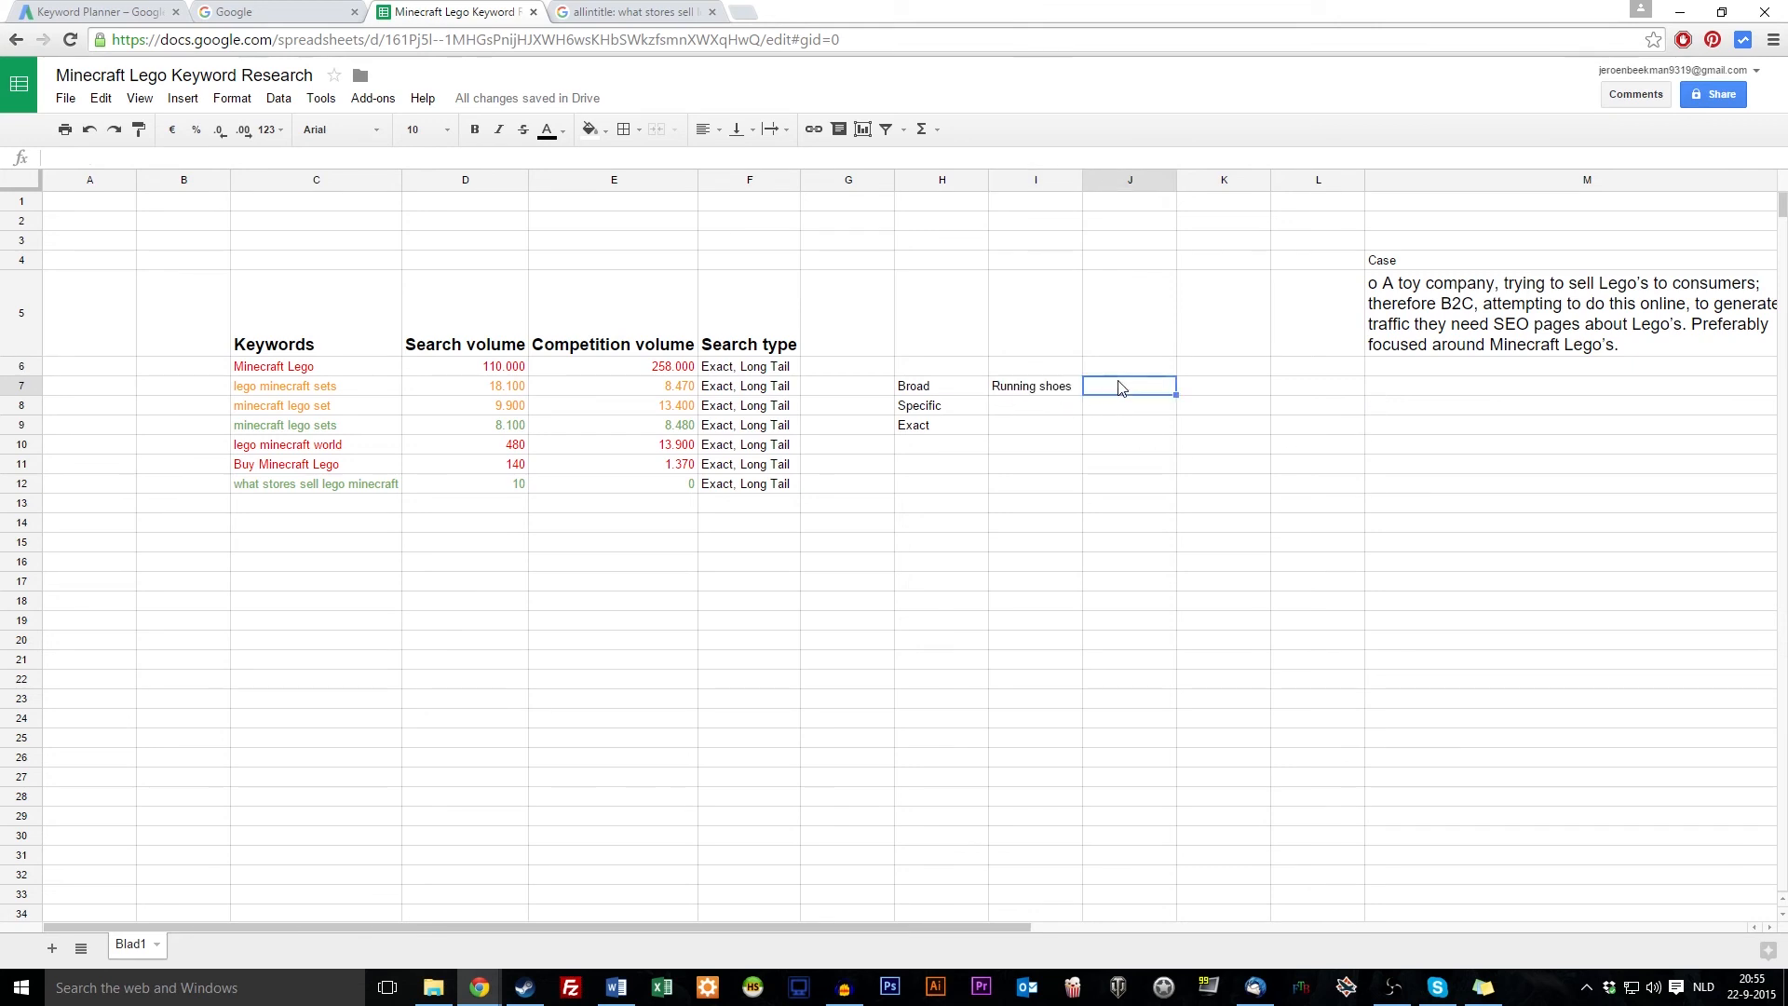
text(A)
key(Left)
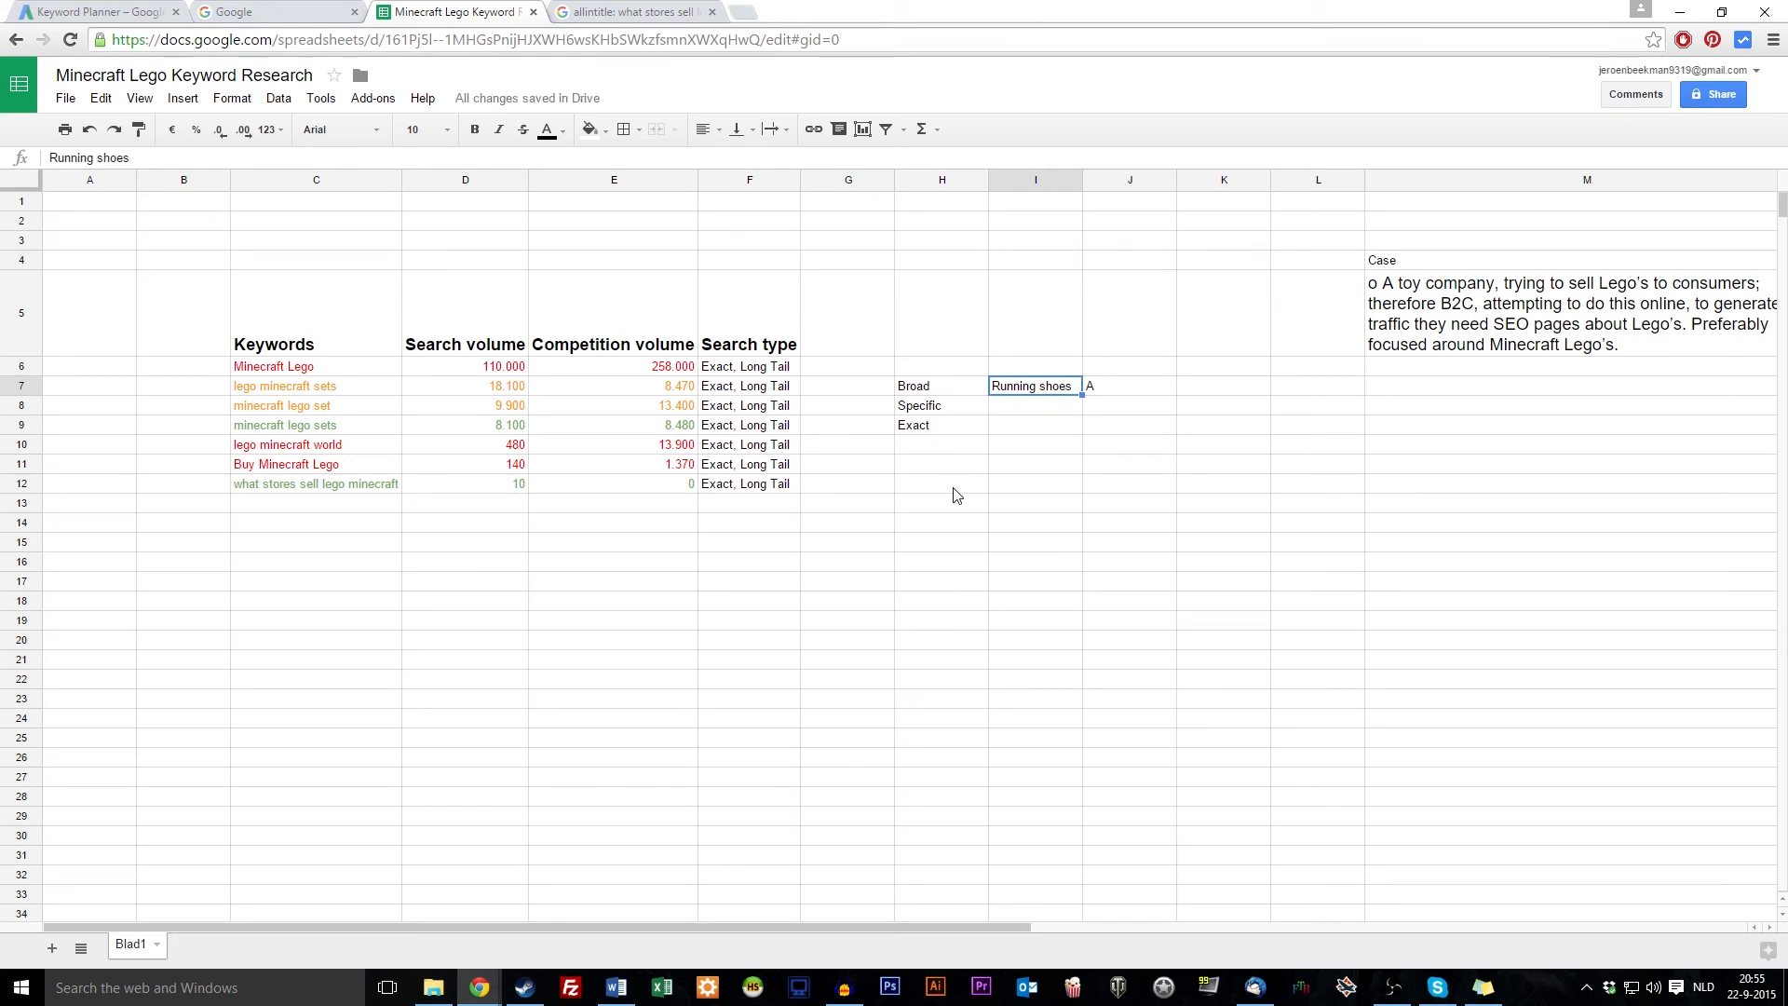
Change I7 to 'Shoez running'
text(Shoes running)
key(Return)
key(Up)
key(Right)
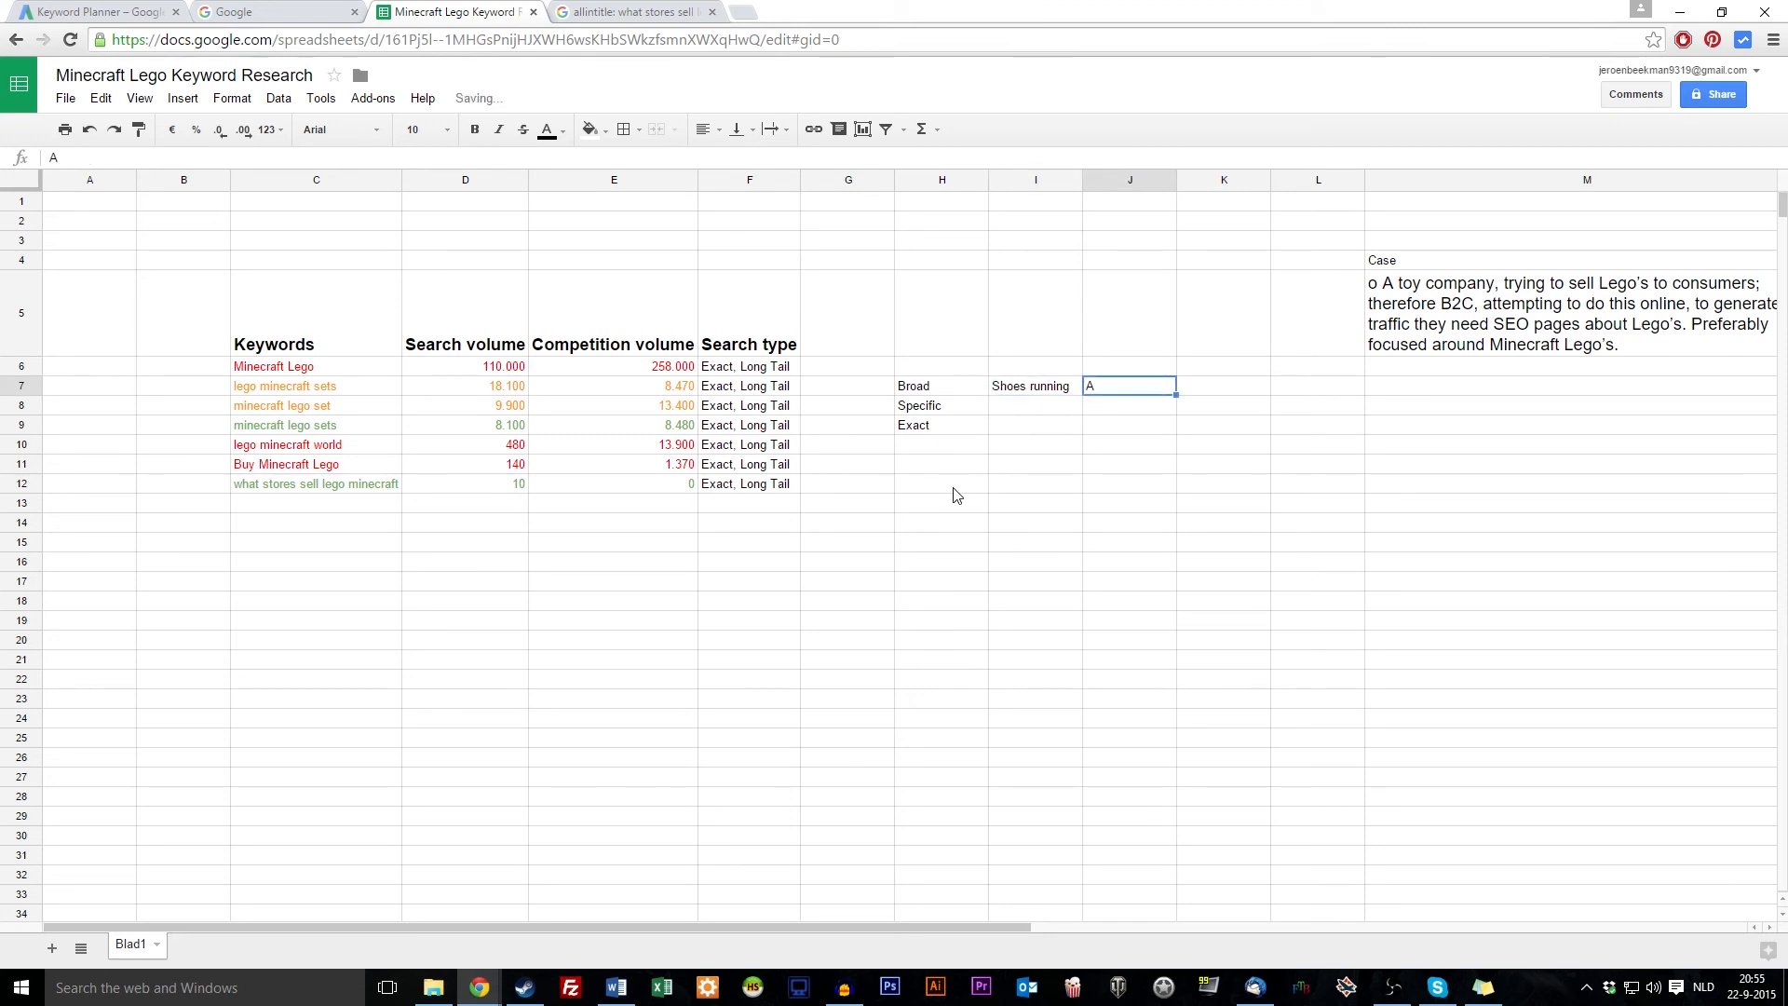
key(Left)
key(Left)
key(Right)
key(Right)
key(Left)
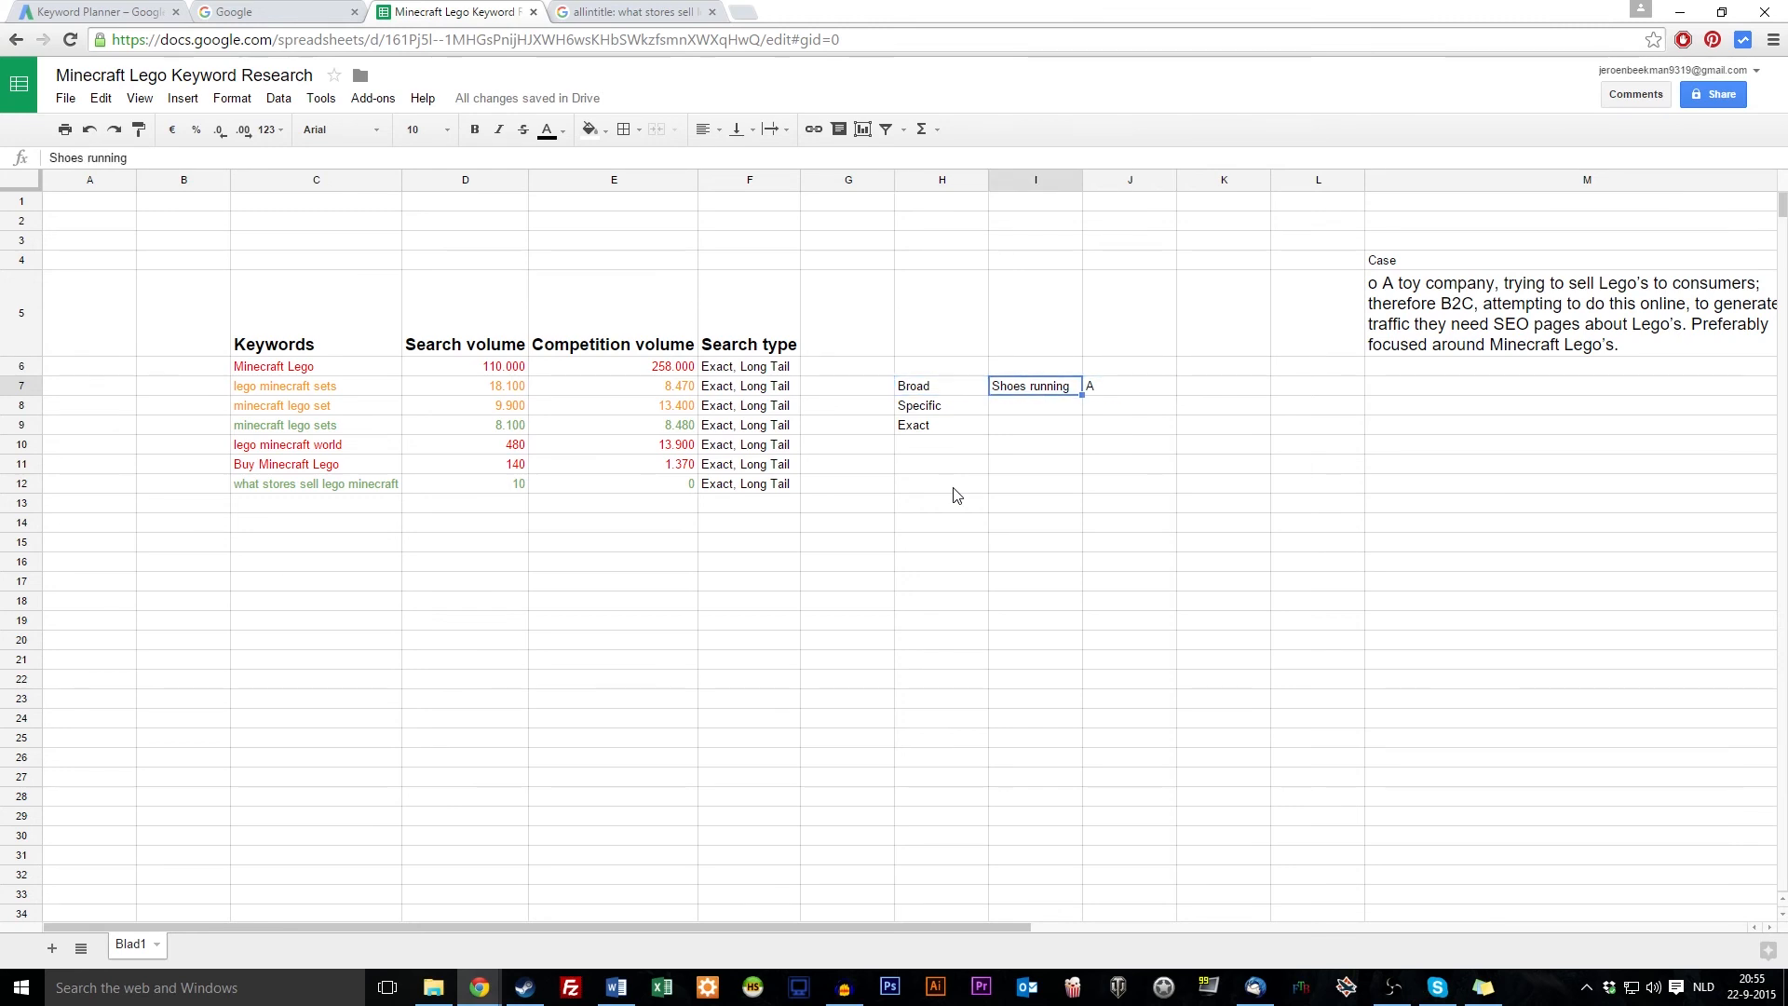
text(Shoez runnin)
key(Return)
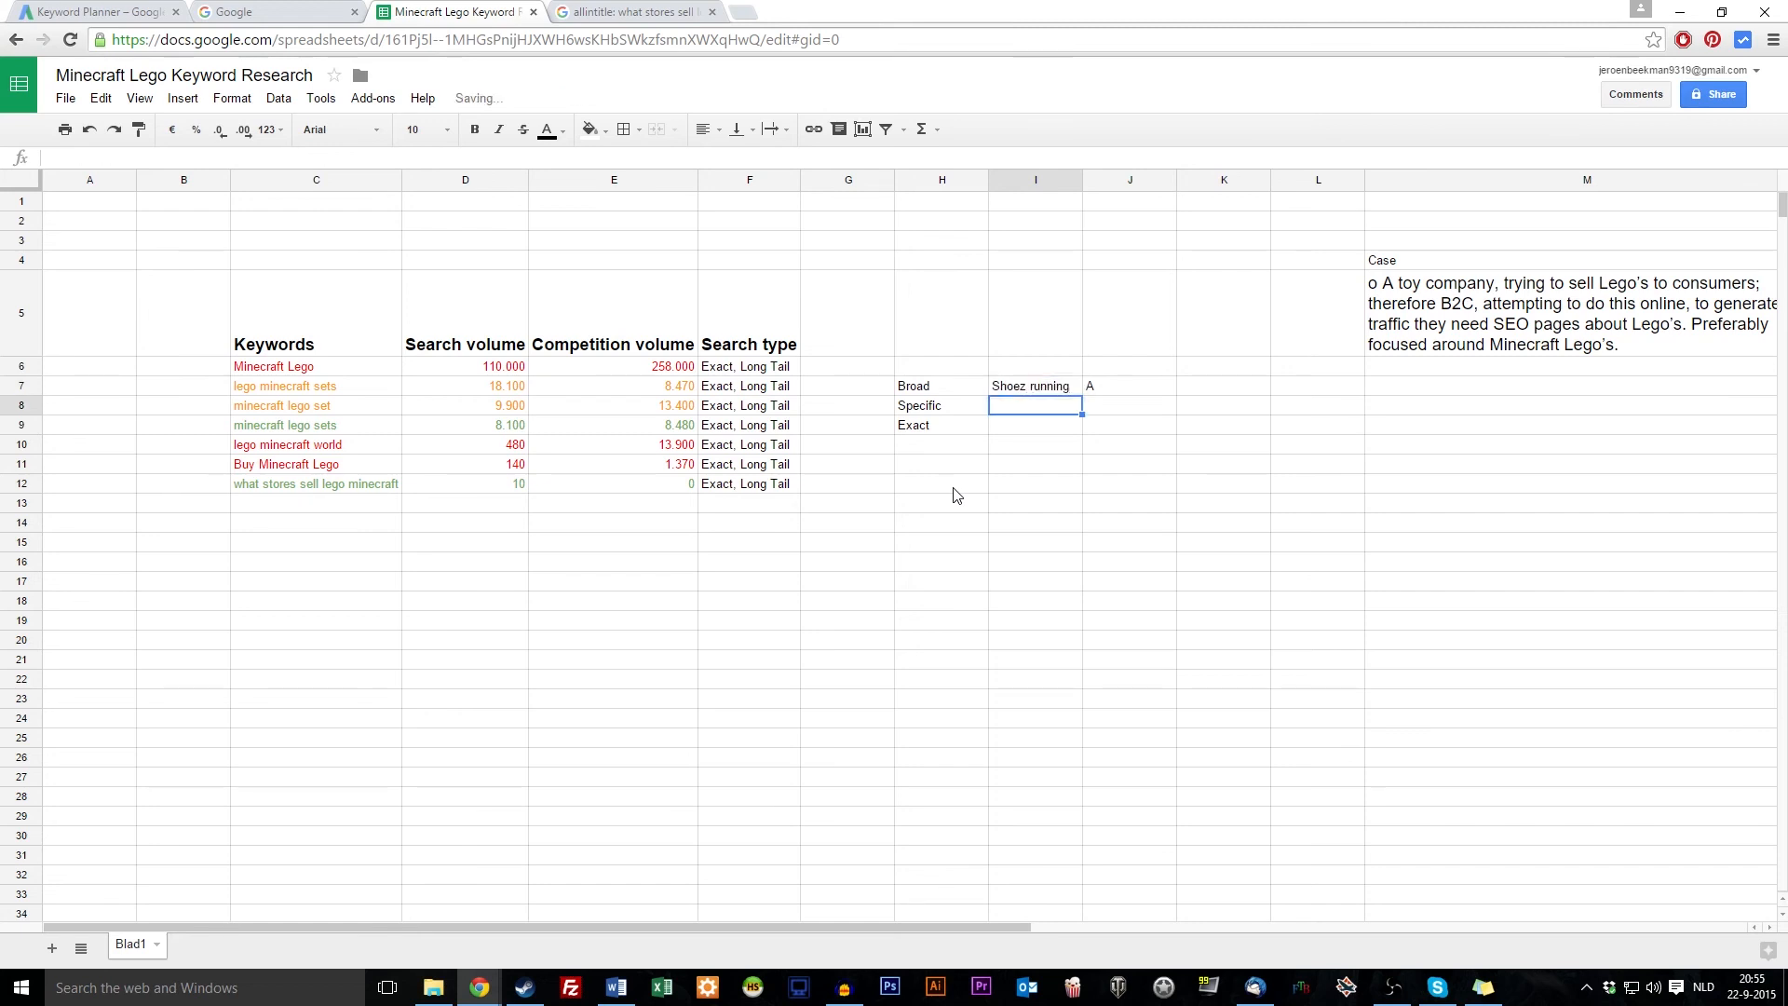
Put A in J8 beside Specific
key(Left)
key(Right)
key(Right)
key(Left)
key(Right)
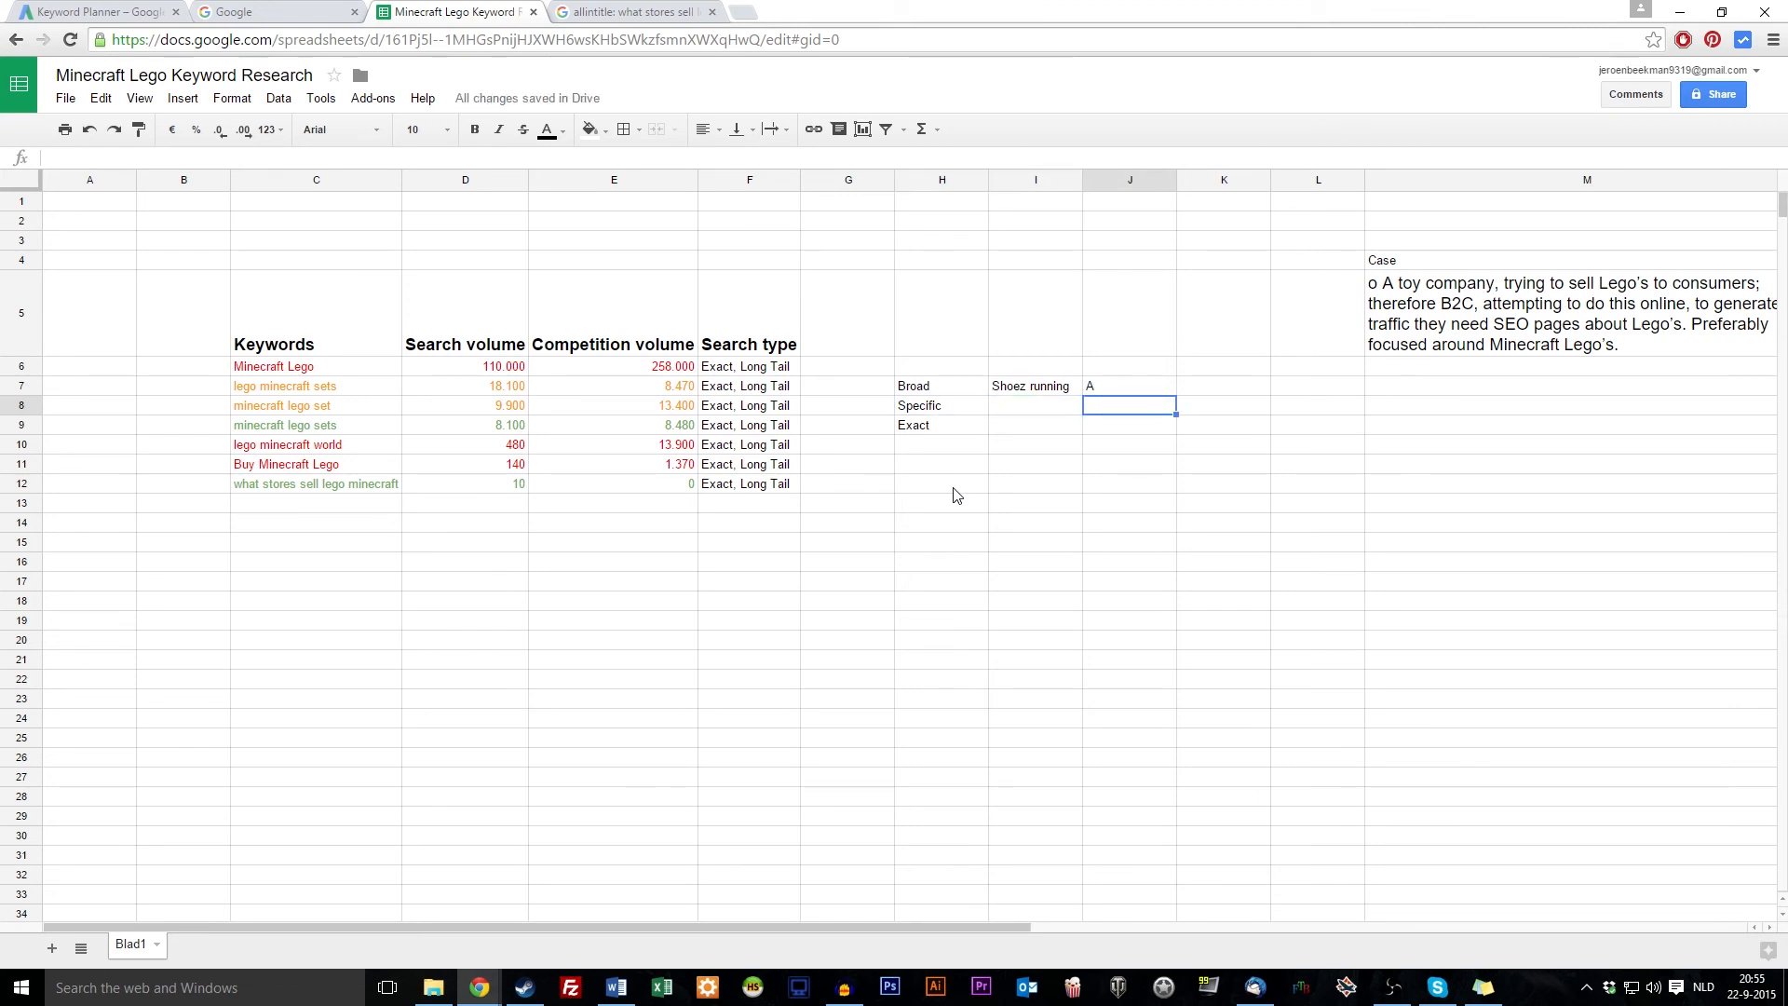
text(A)
key(Return)
key(Up)
key(Left)
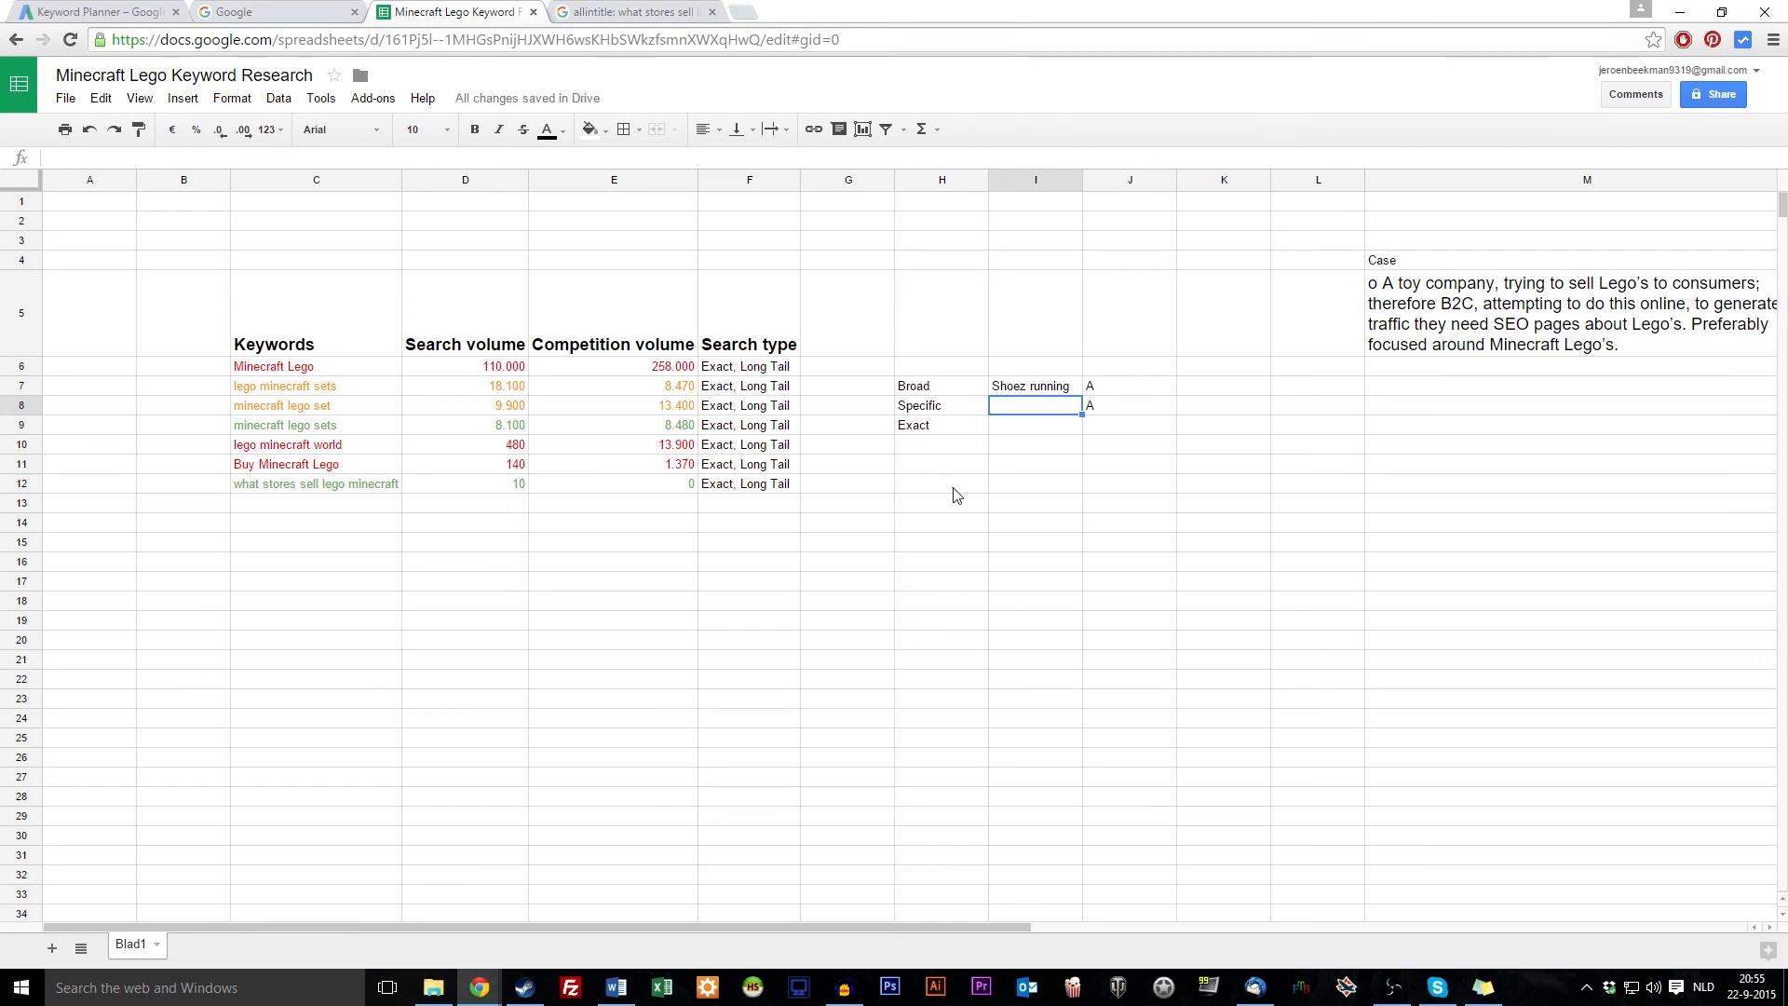
Fill I8 with 'Shoez running' after trying 'Running shoes' and 'Shoes running'
text(Running shoes)
key(Return)
key(Up)
text(S)
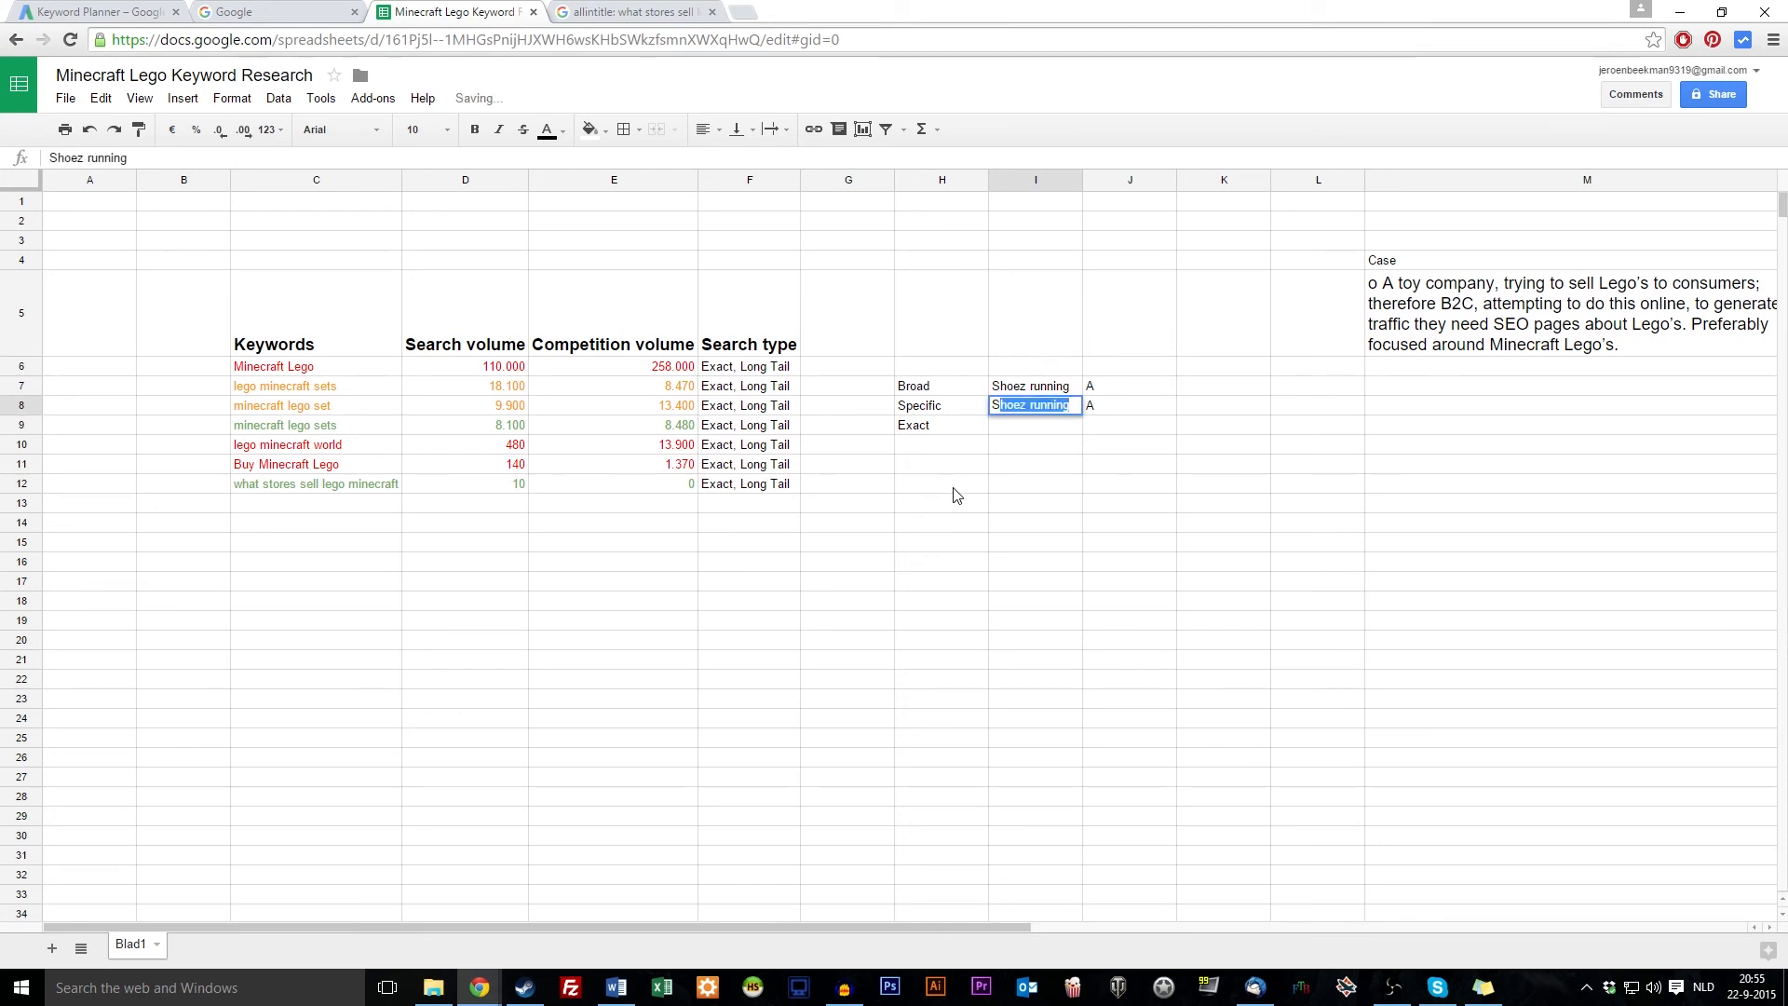
text(hoes running)
key(Return)
key(Up)
text(Shoez running)
key(Return)
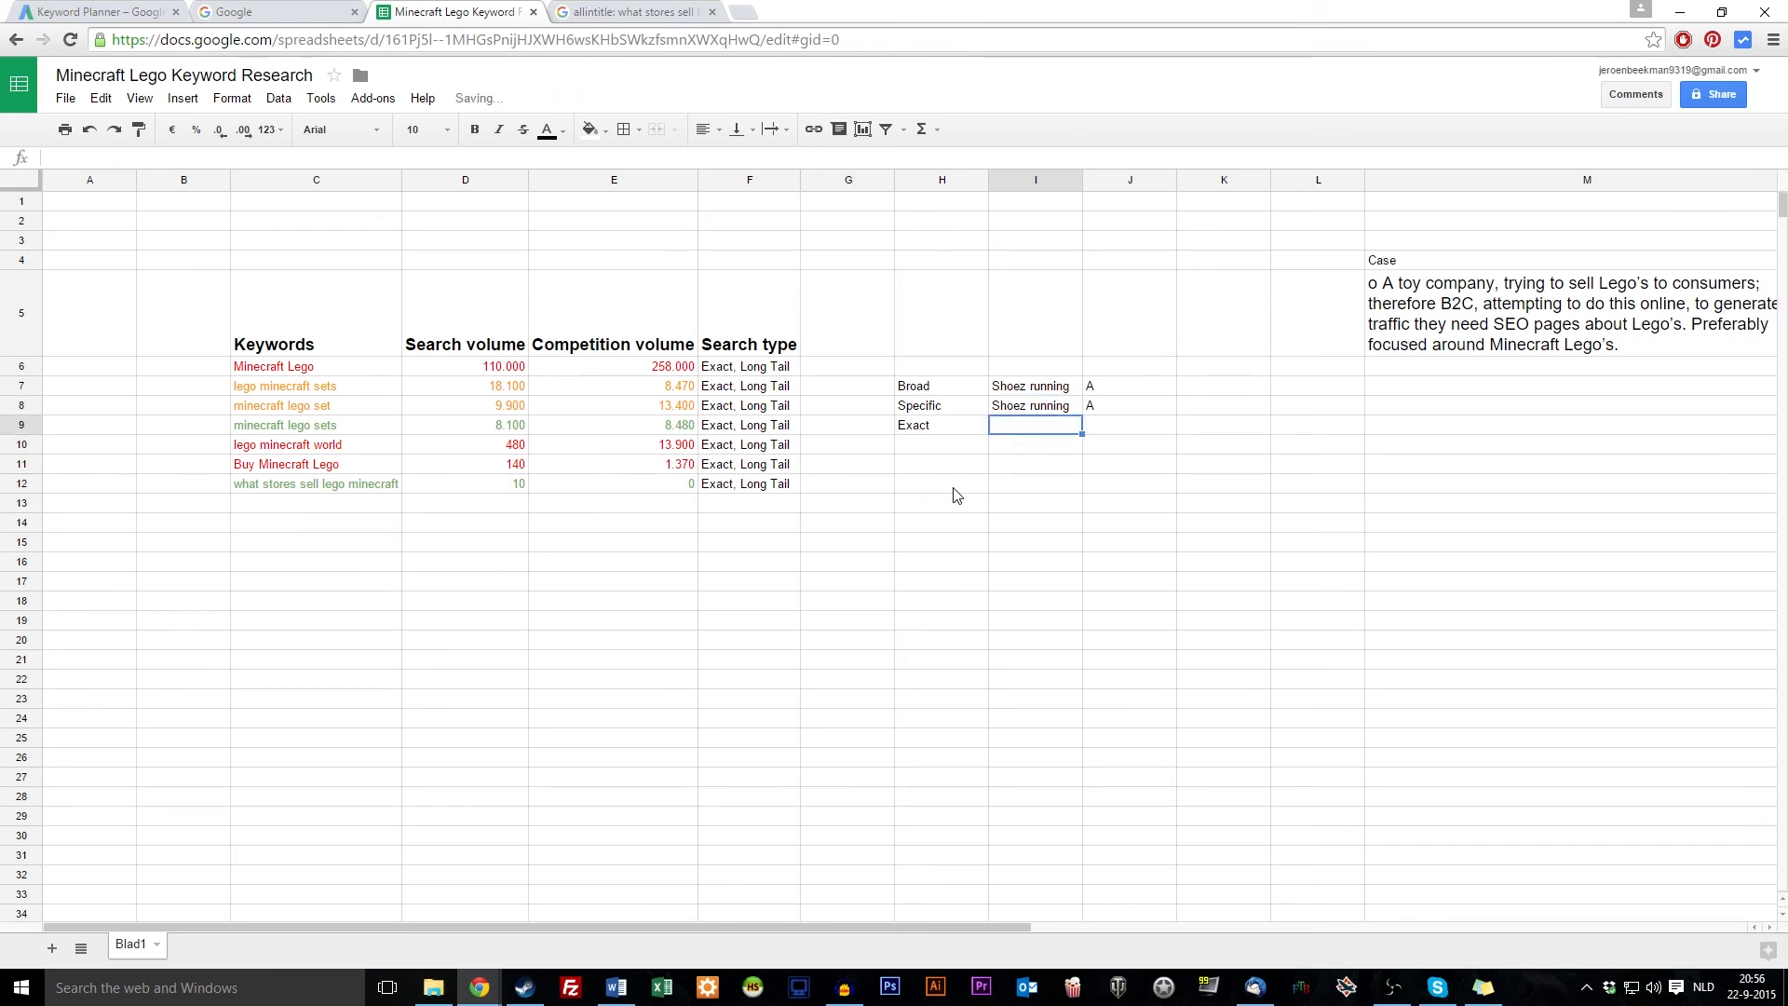
Put A in J9 and 'Shoes running' in I9, then return to Keyword Planner
key(Right)
text(A)
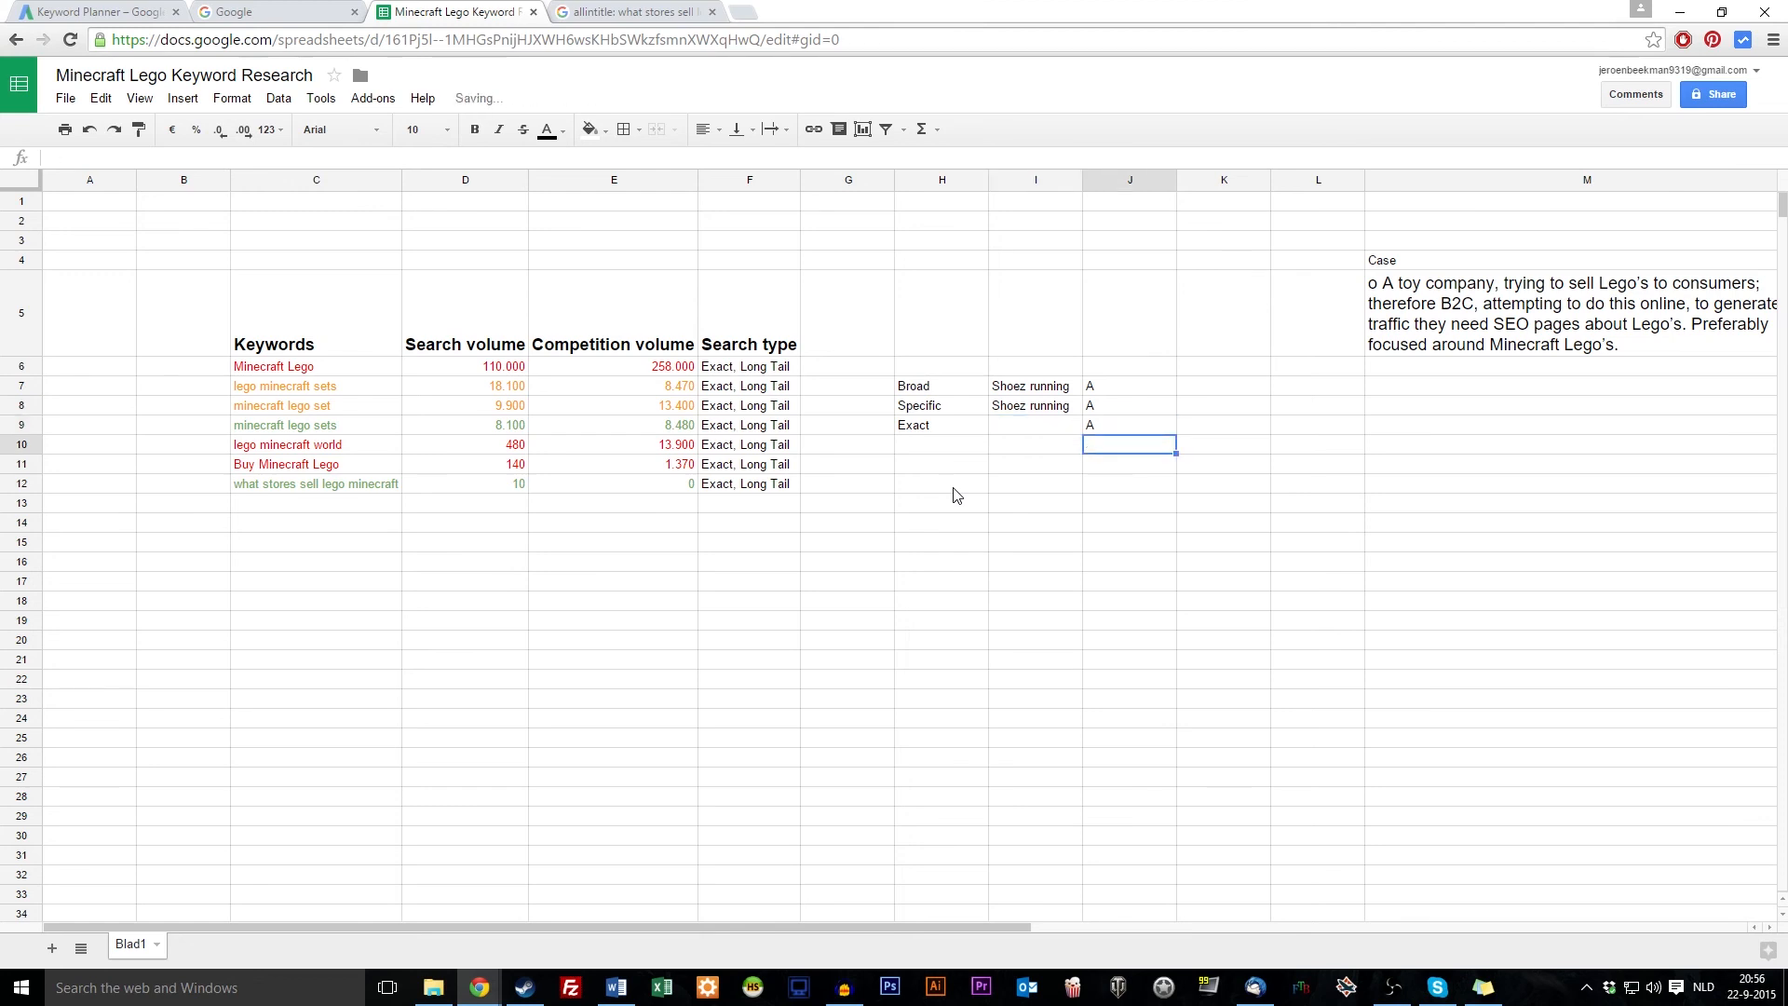
key(Left)
text(Shoes runn)
key(Return)
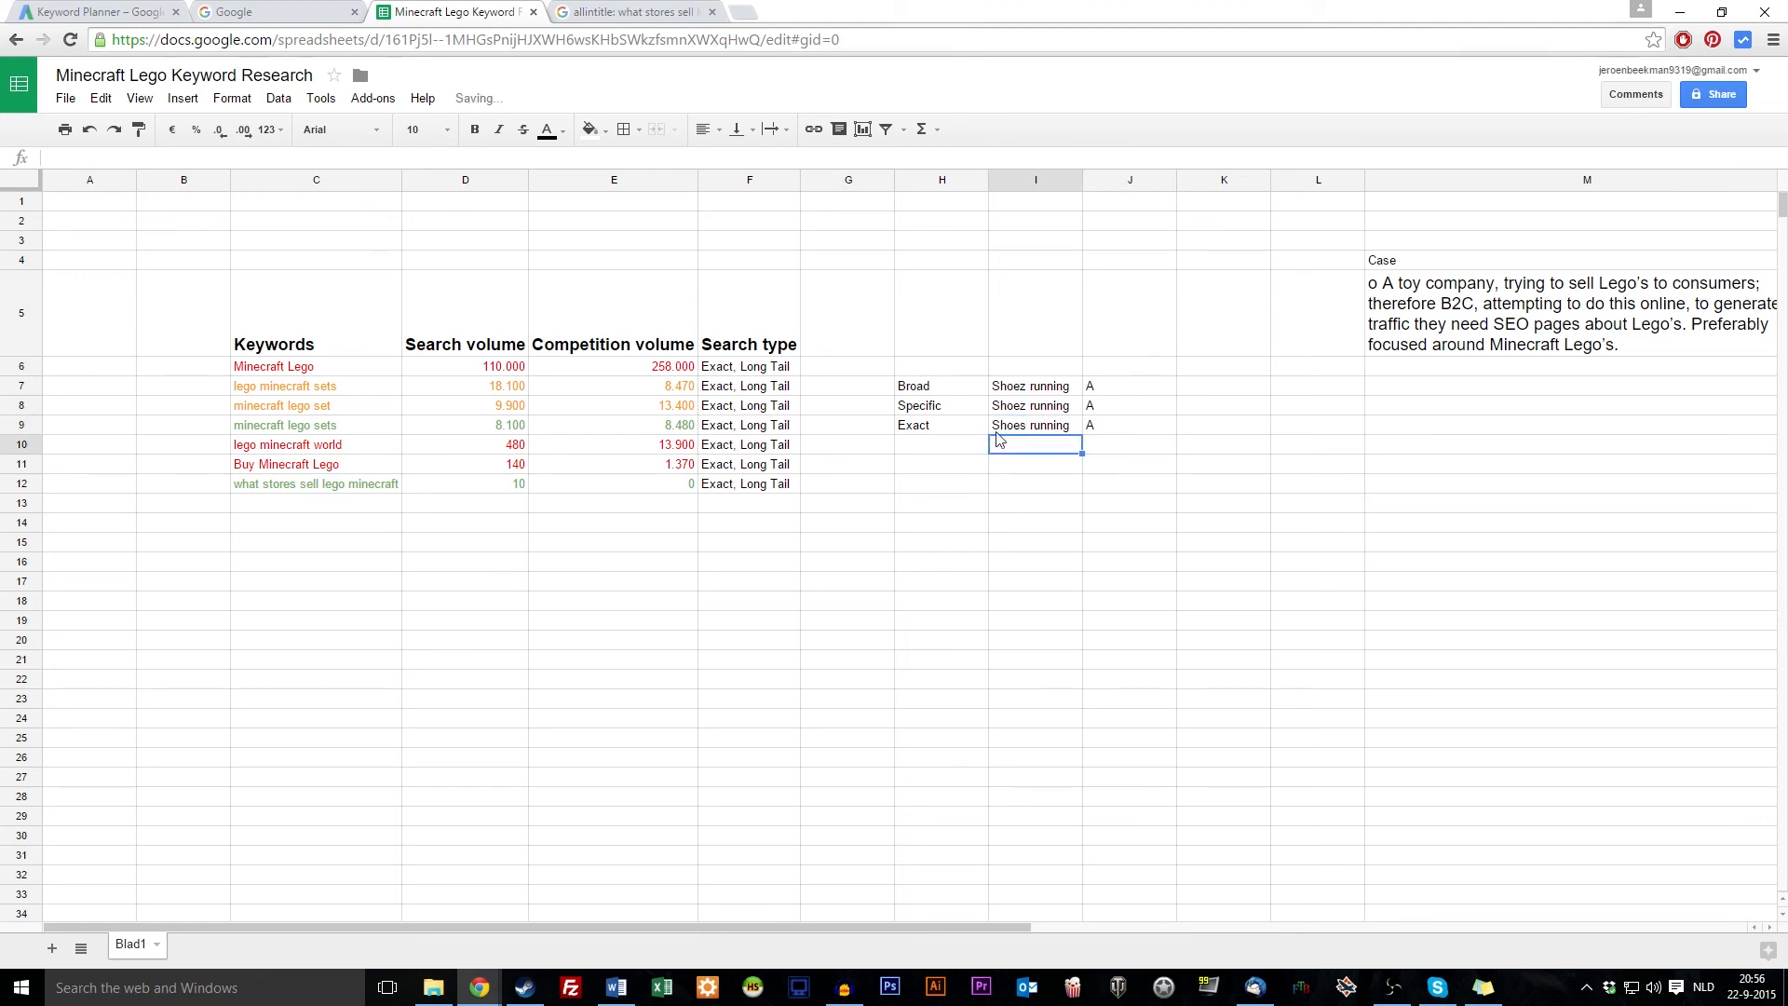
click(1048, 429)
click(1038, 603)
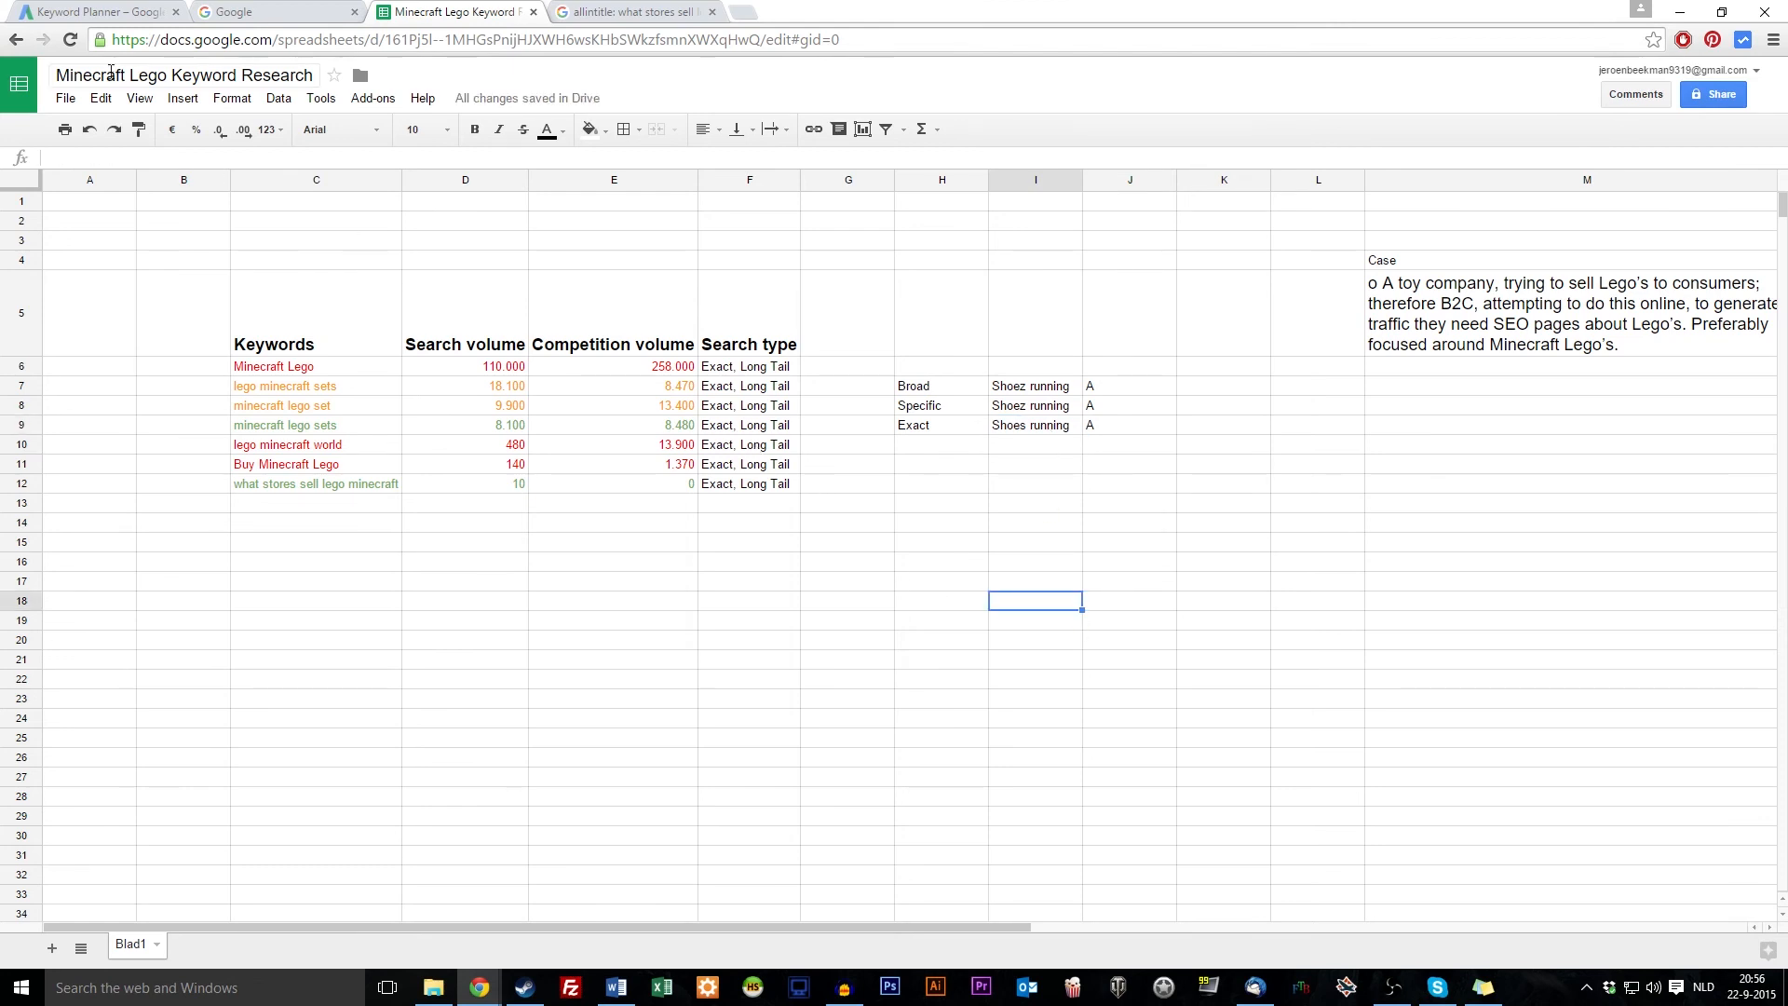
click(86, 9)
triple_click(486, 203)
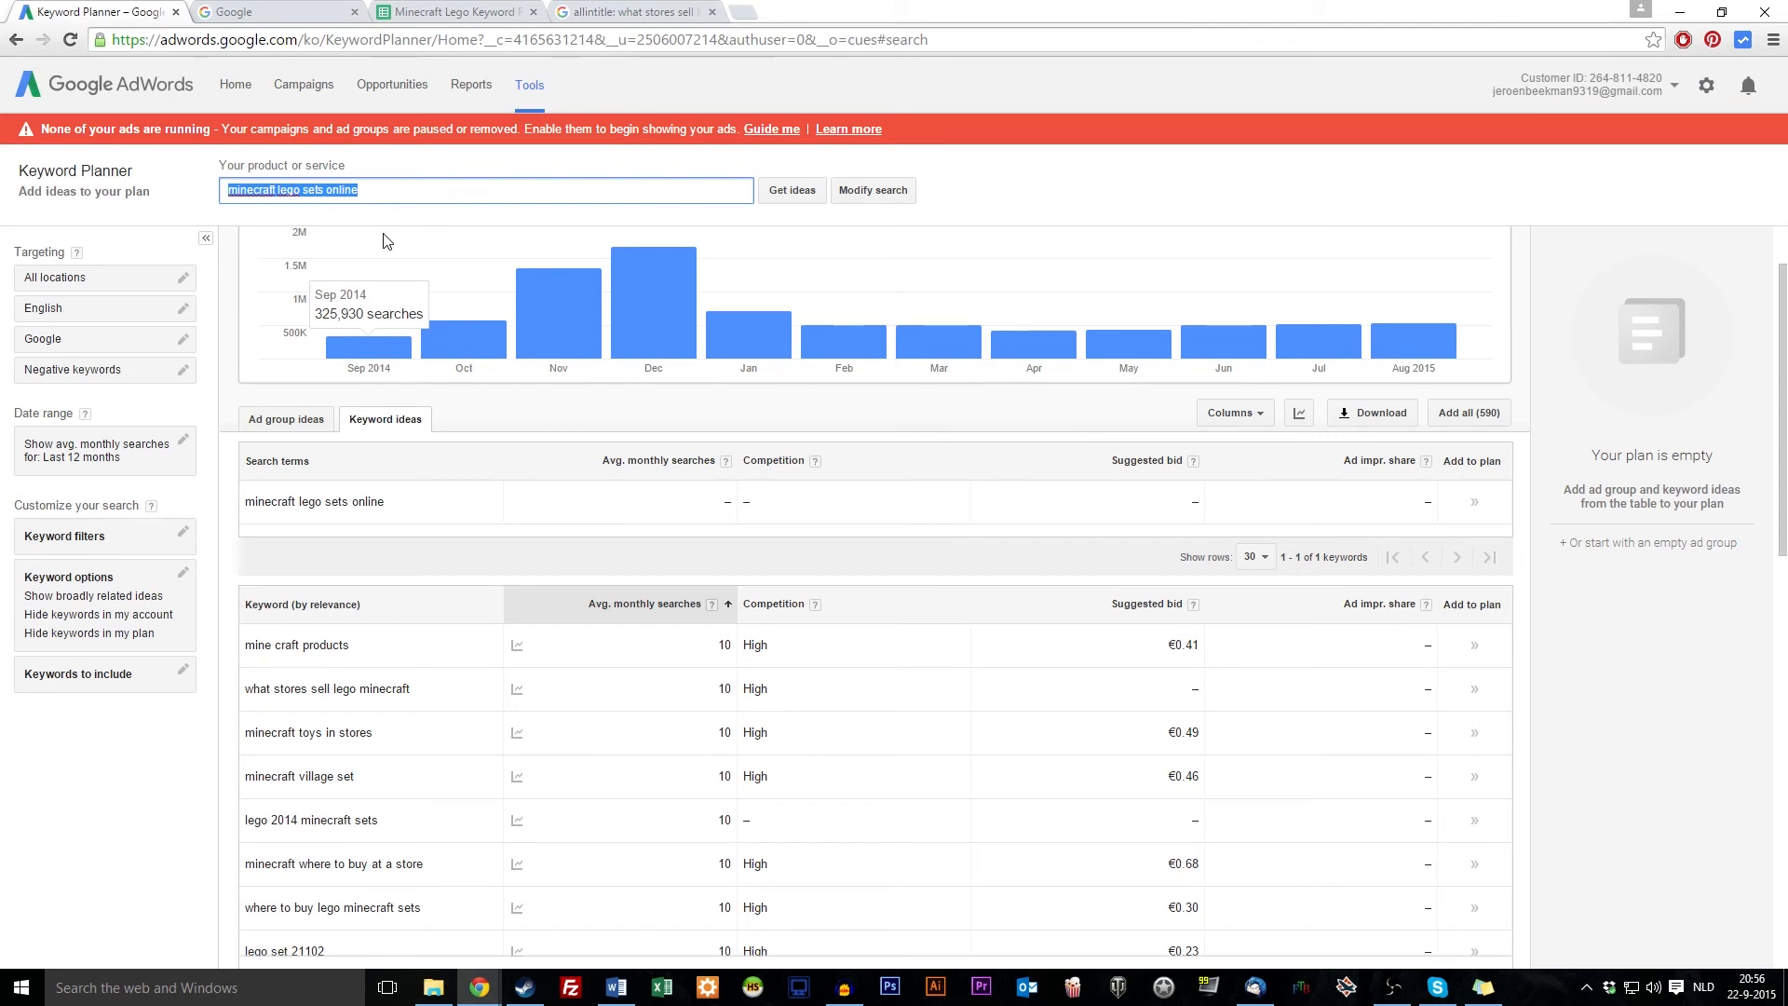
Clear the product field, select 'minecraft lego sets online', and return to the Google results
text(kgjgjg)
key(ctrl+a)
key(BackSpace)
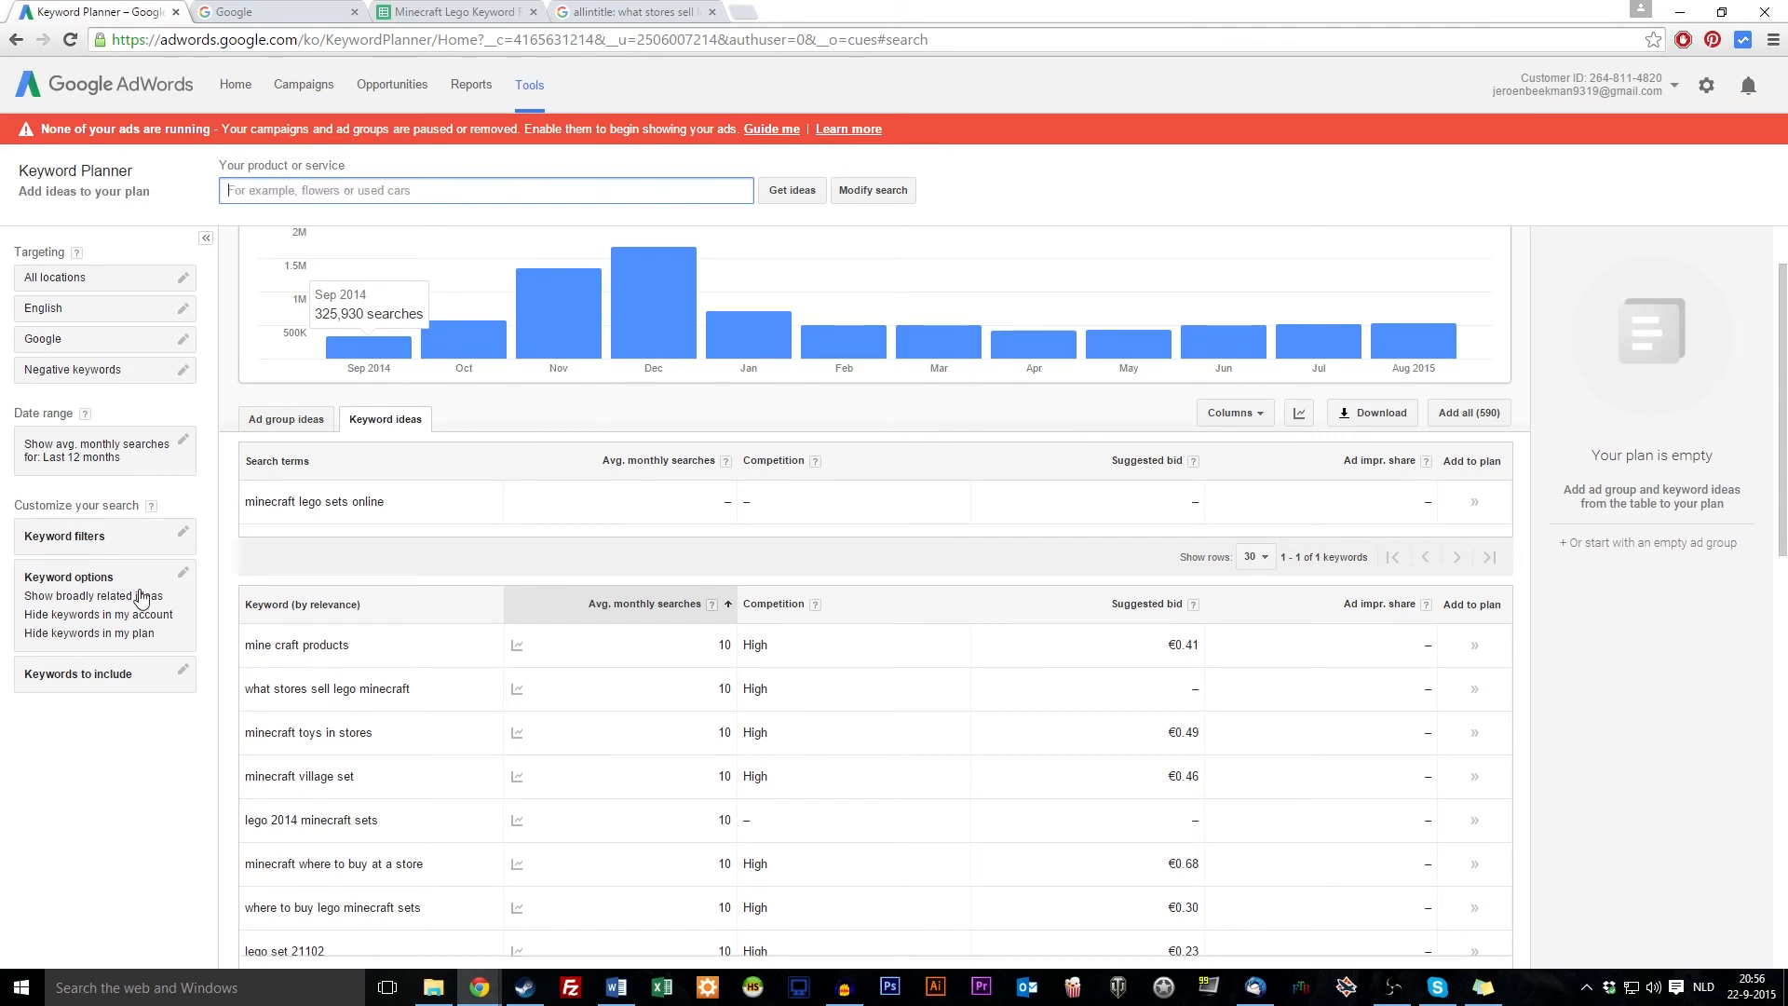
click(731, 482)
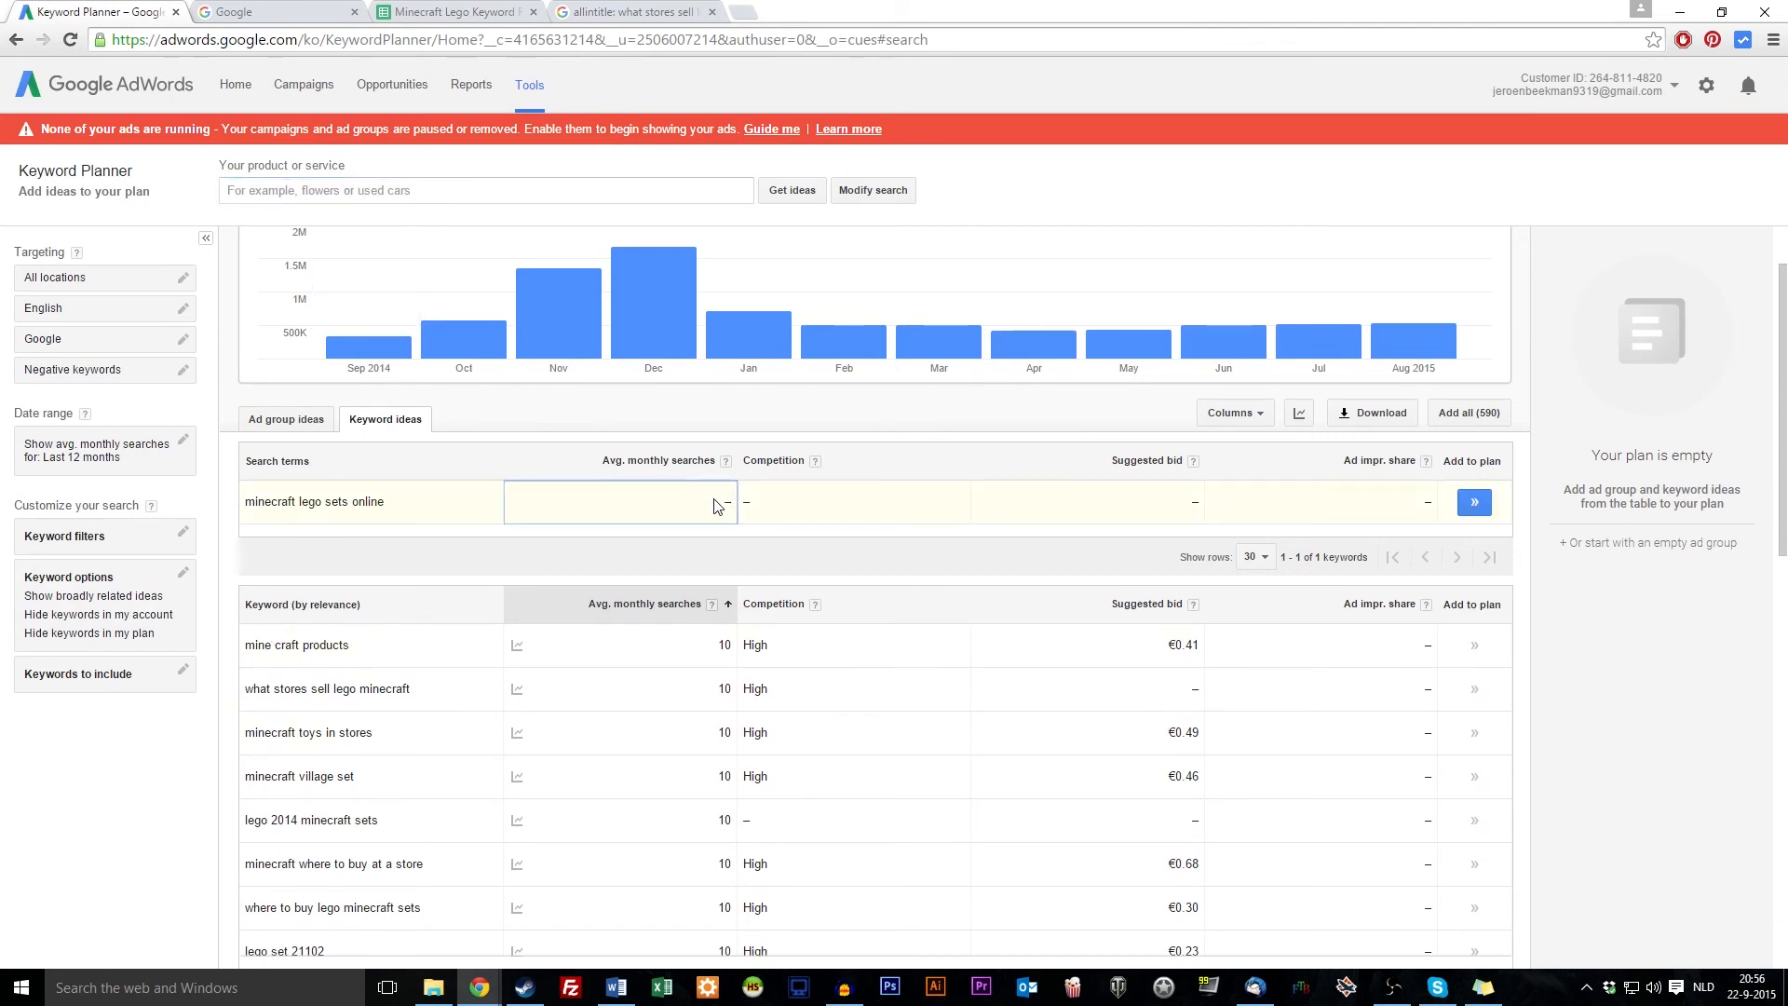
drag(244, 503, 400, 504)
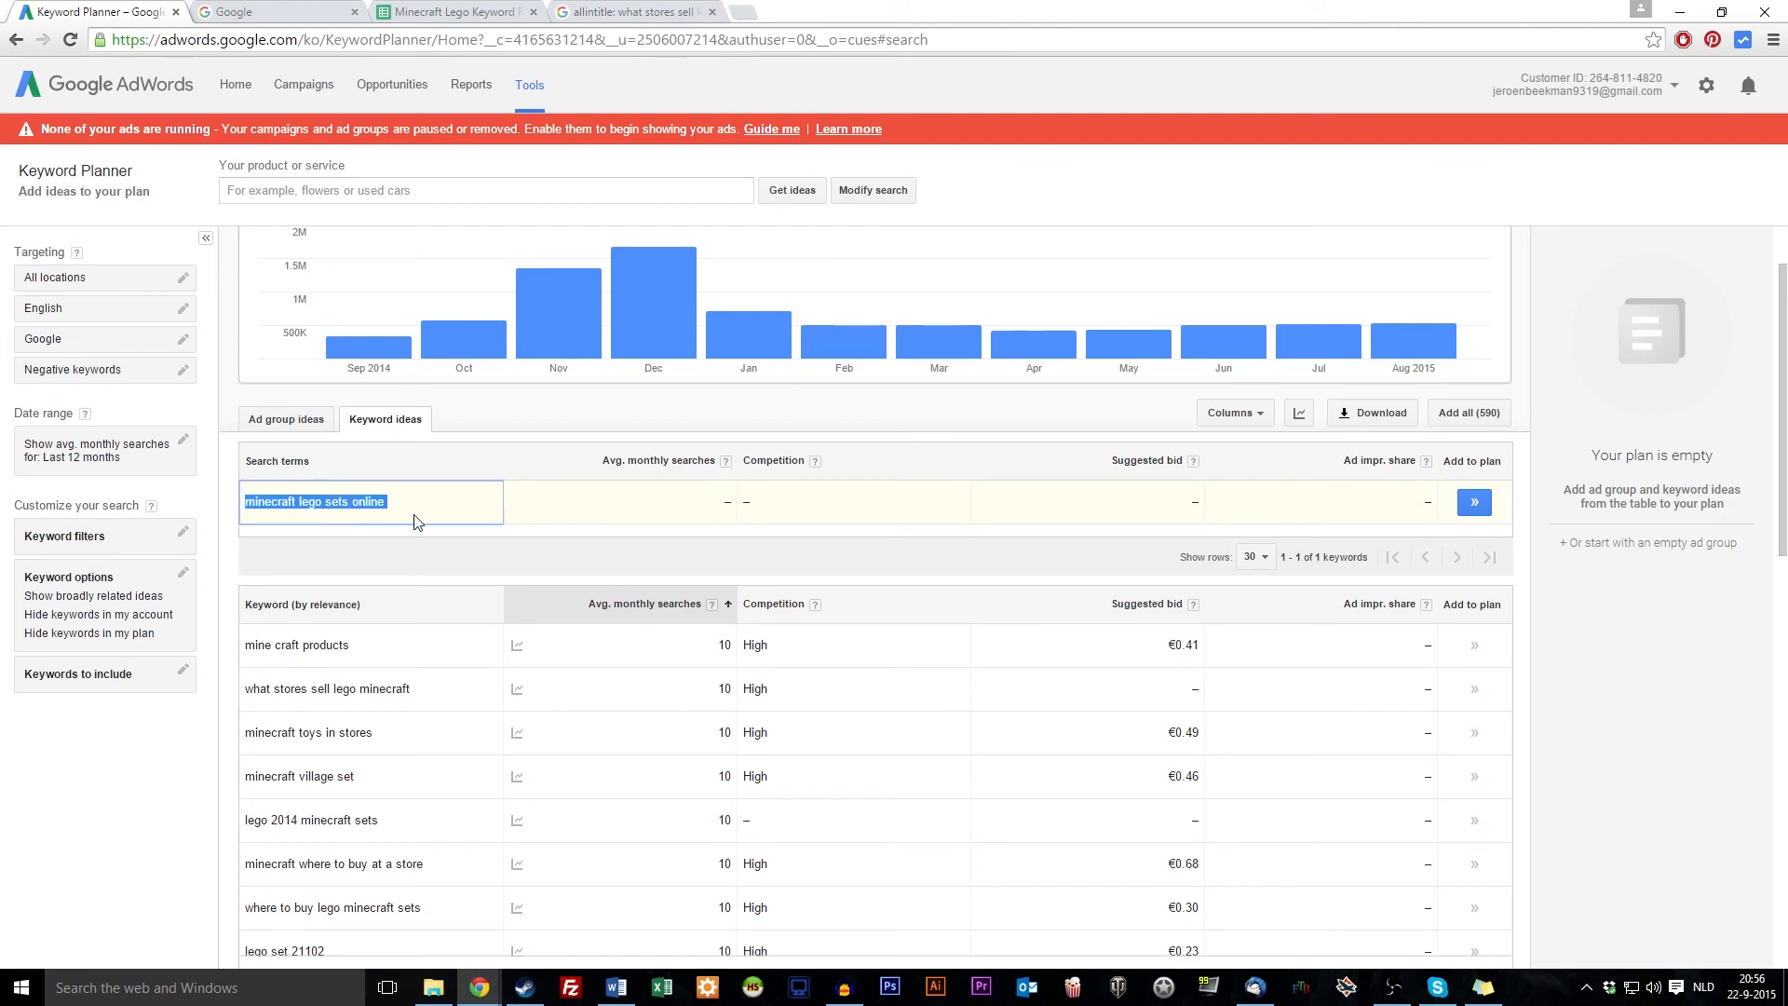
click(604, 13)
drag(181, 84, 588, 103)
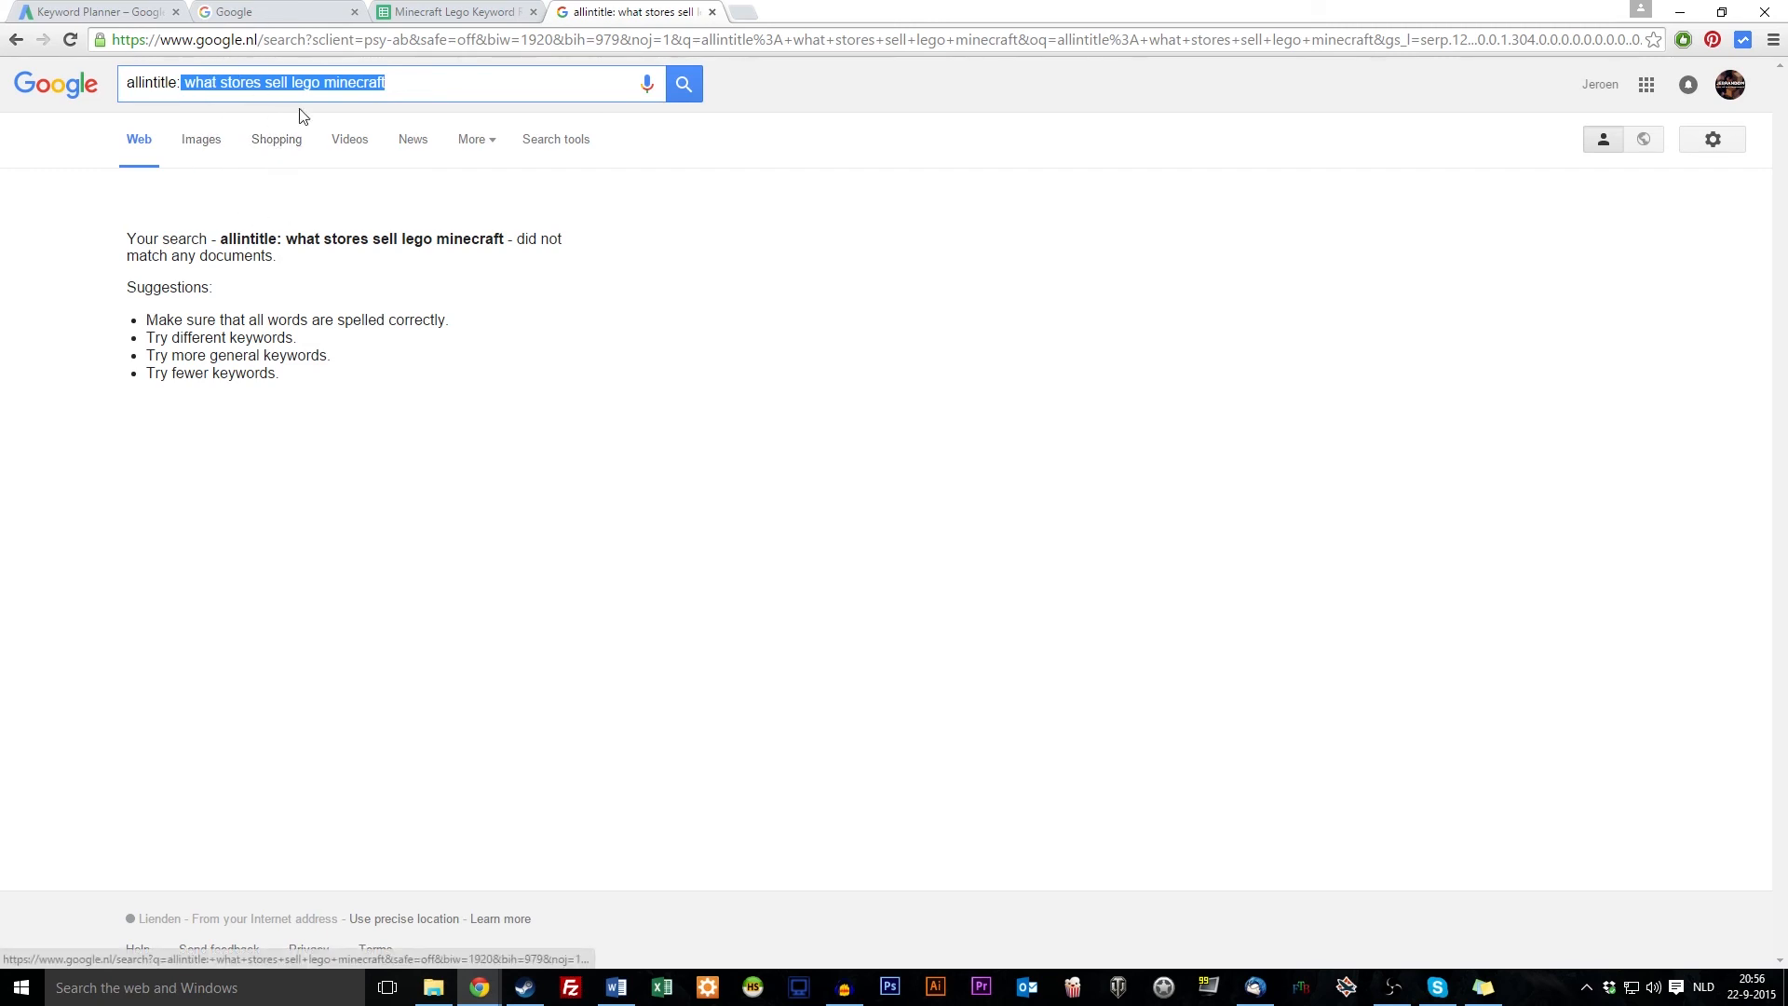
Run an allintitle search for 'lego sets', pass the captcha, and scan the results
drag(461, 84, 194, 86)
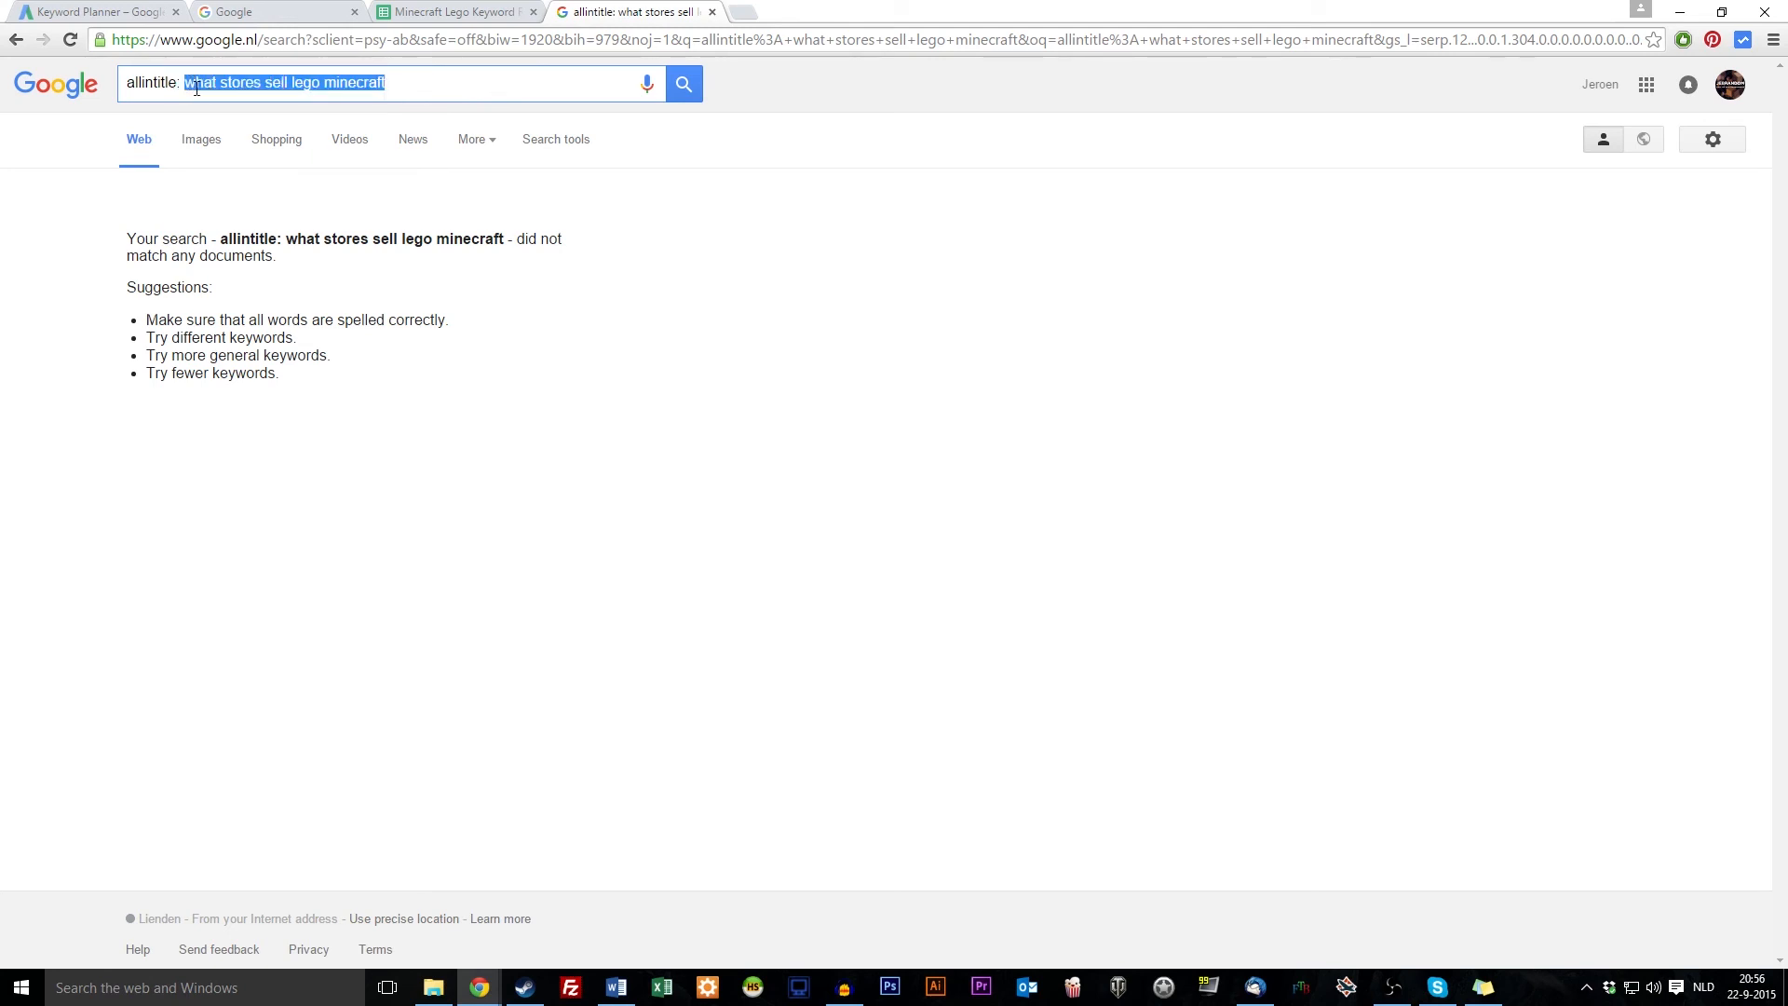
text(lego sets)
key(Return)
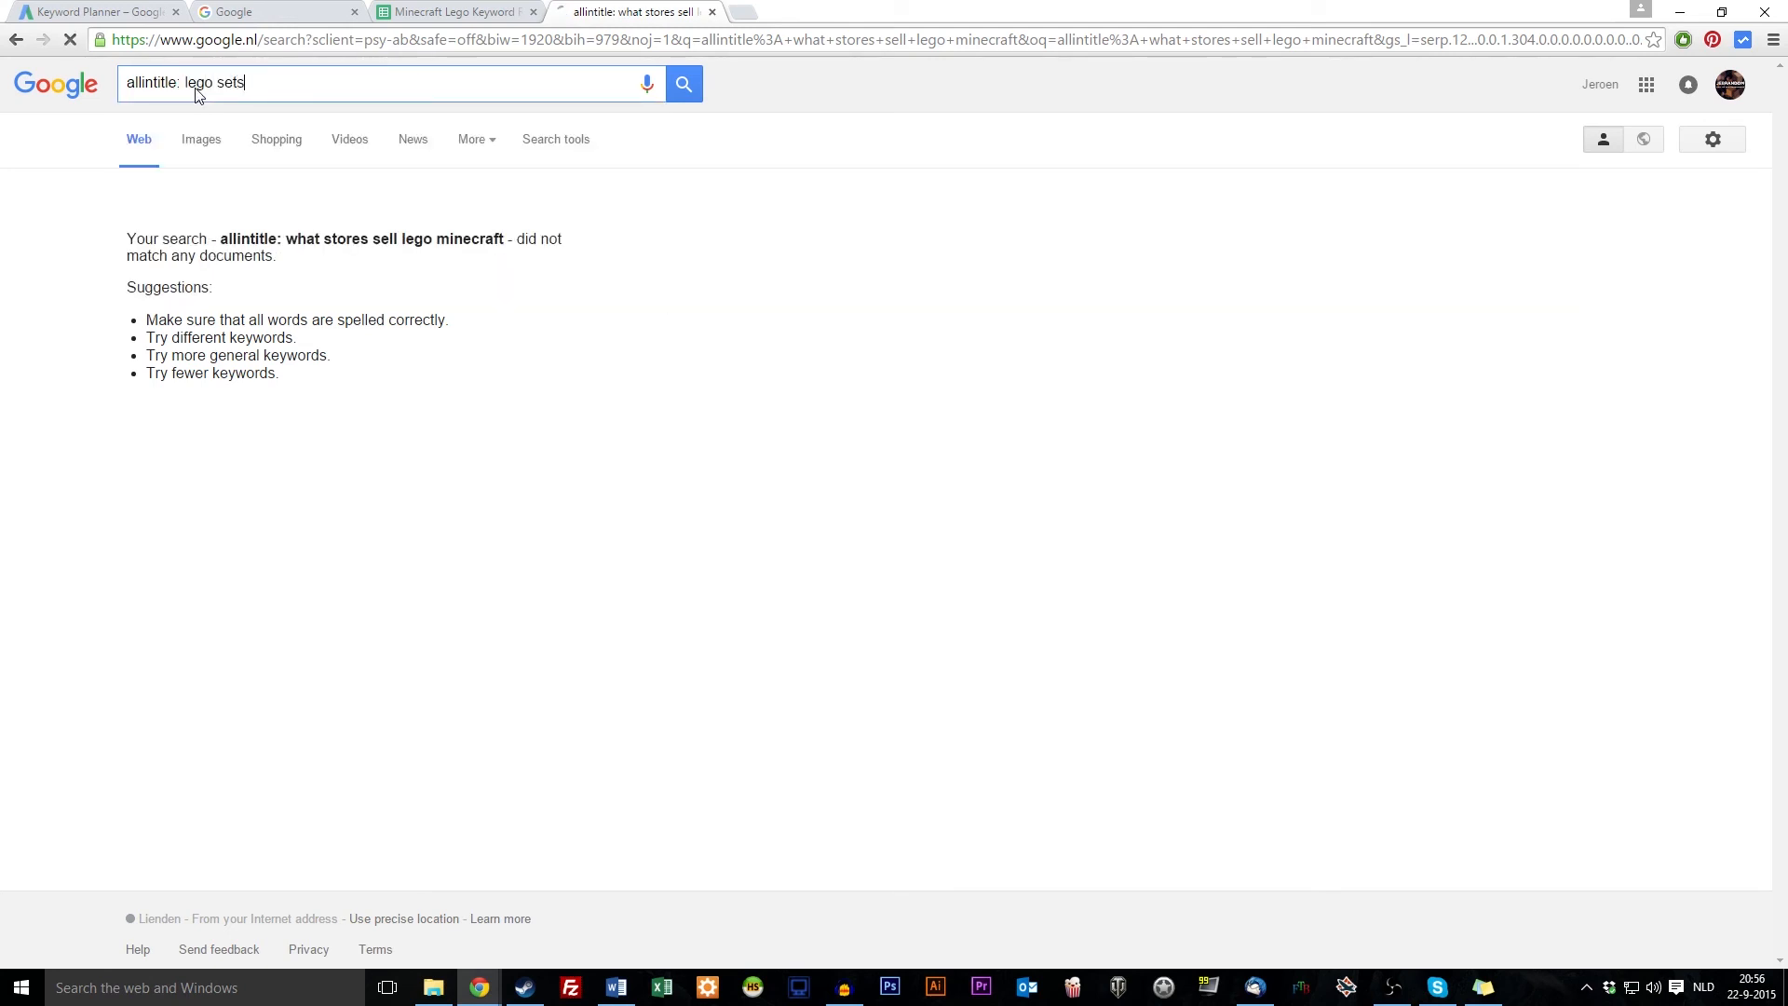
text(diaticks)
key(Return)
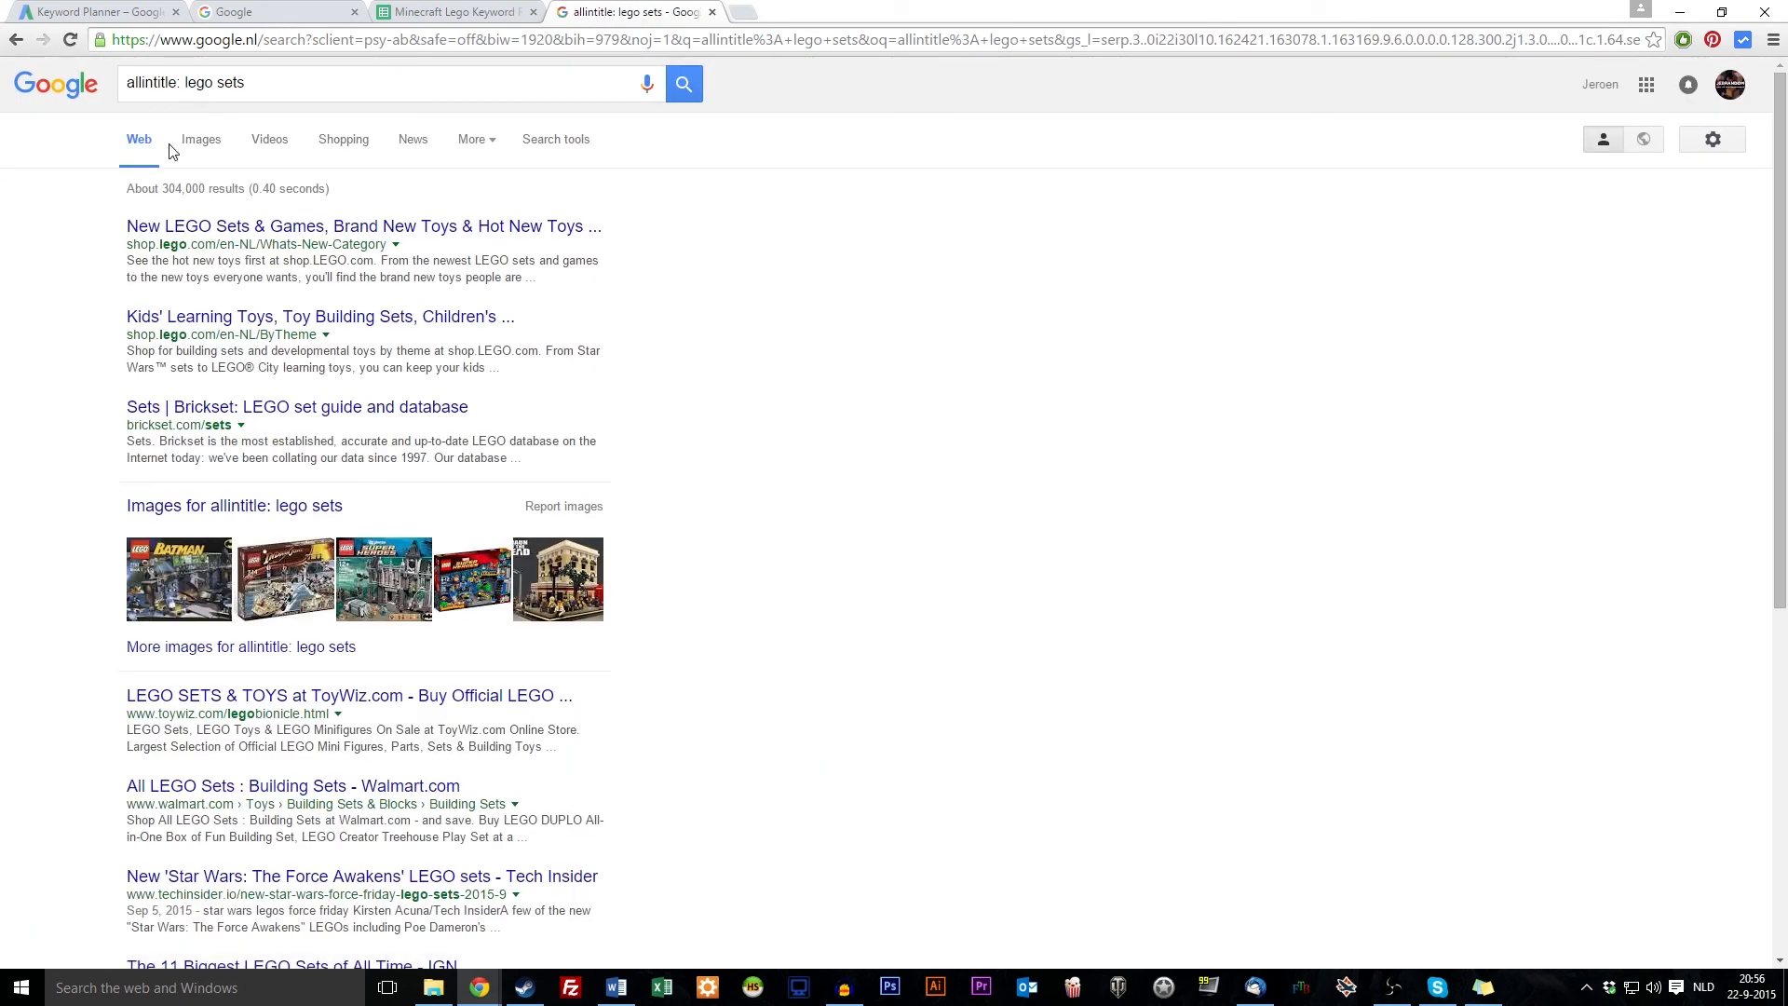
scroll(112, 400, down, 1)
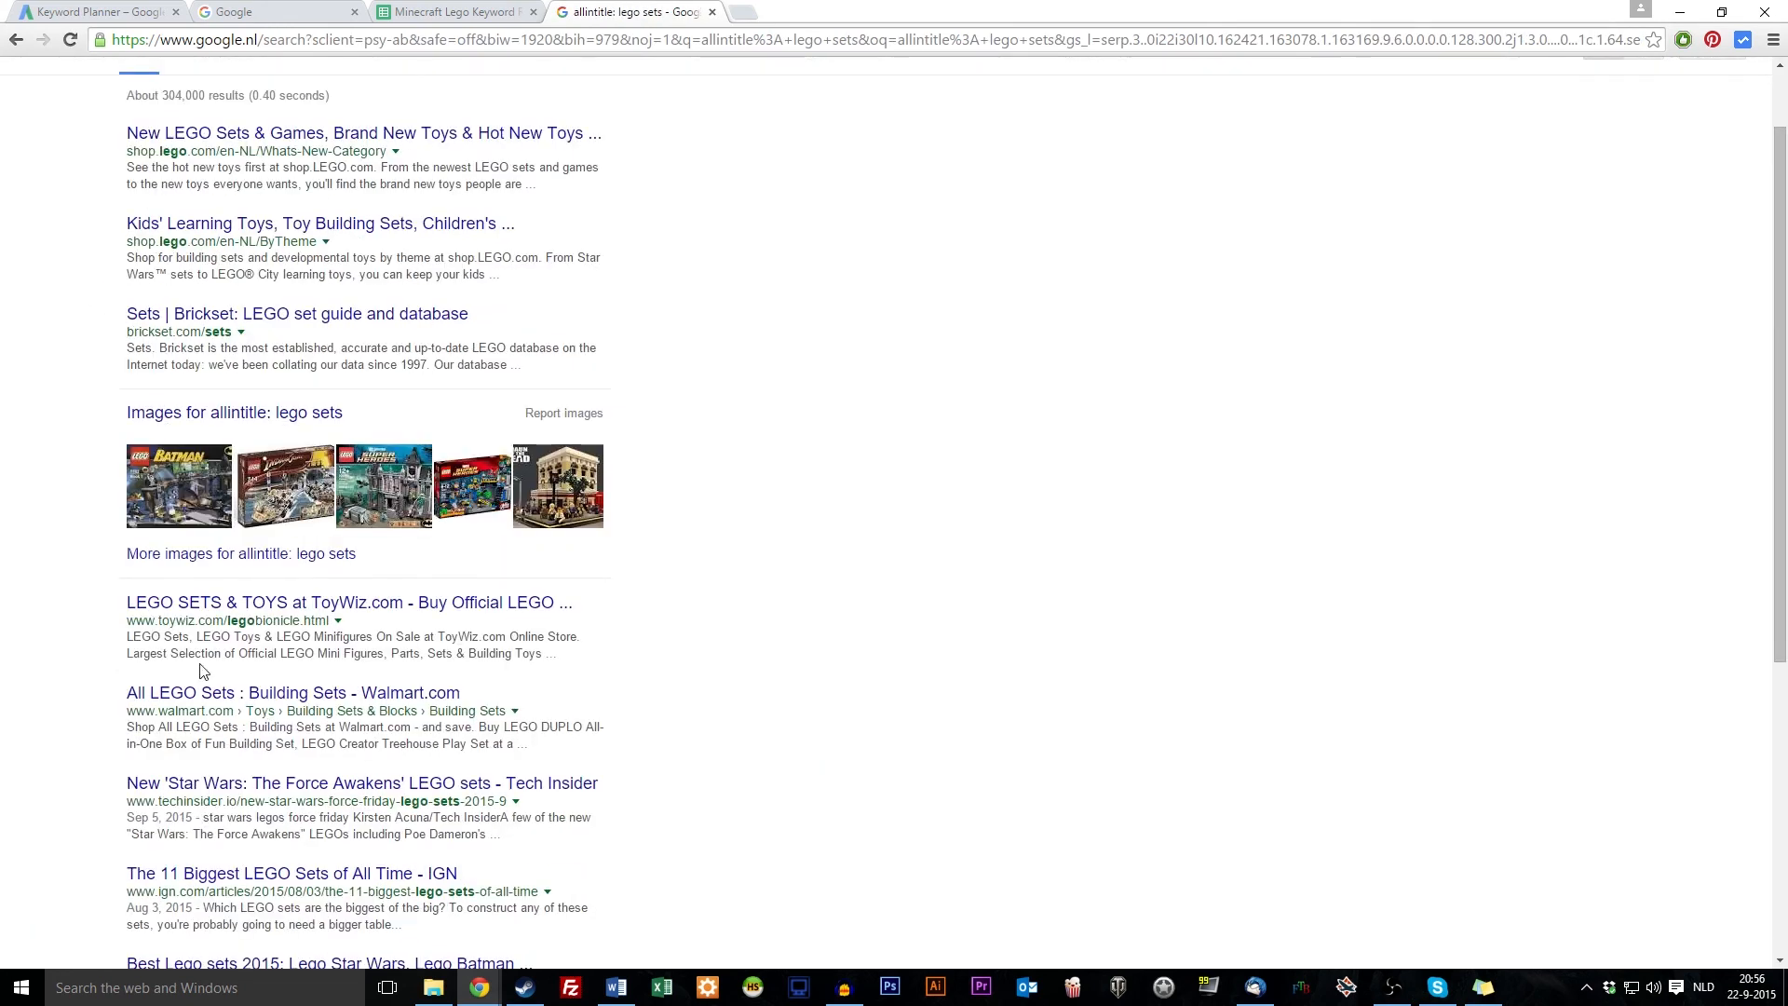
scroll(196, 667, up, 1)
scroll(196, 666, down, 2)
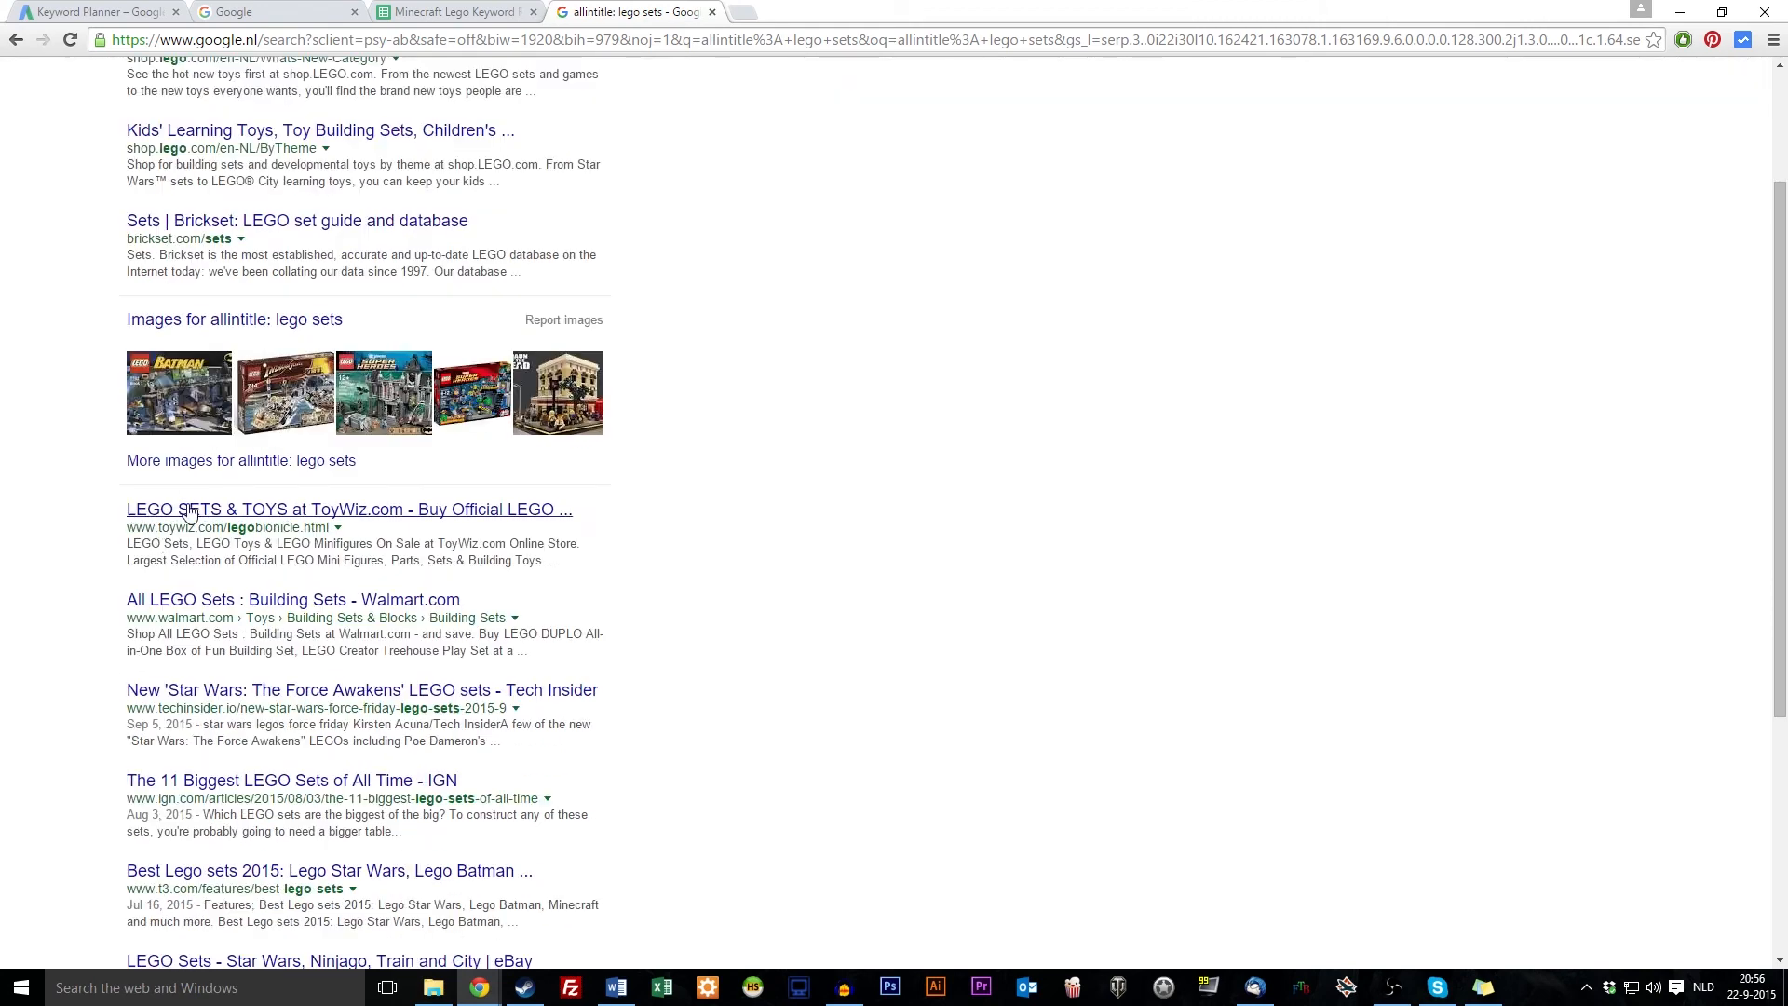
scroll(187, 512, down, 2)
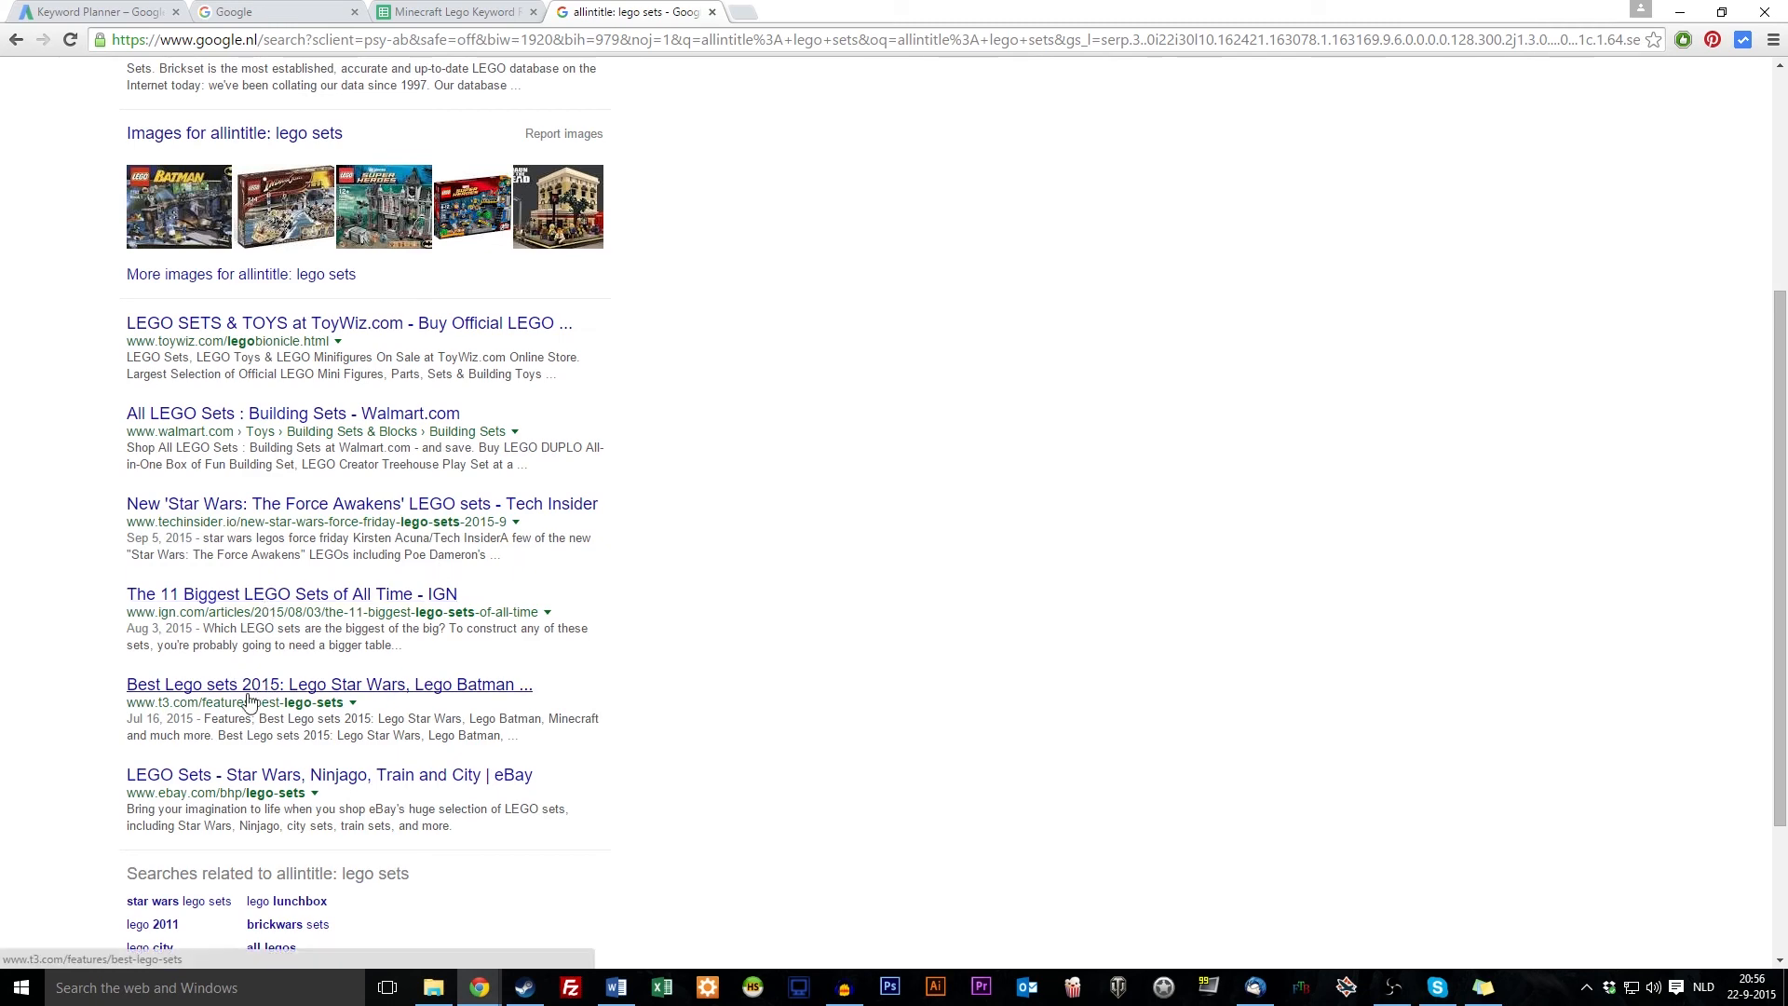
scroll(400, 512, up, 4)
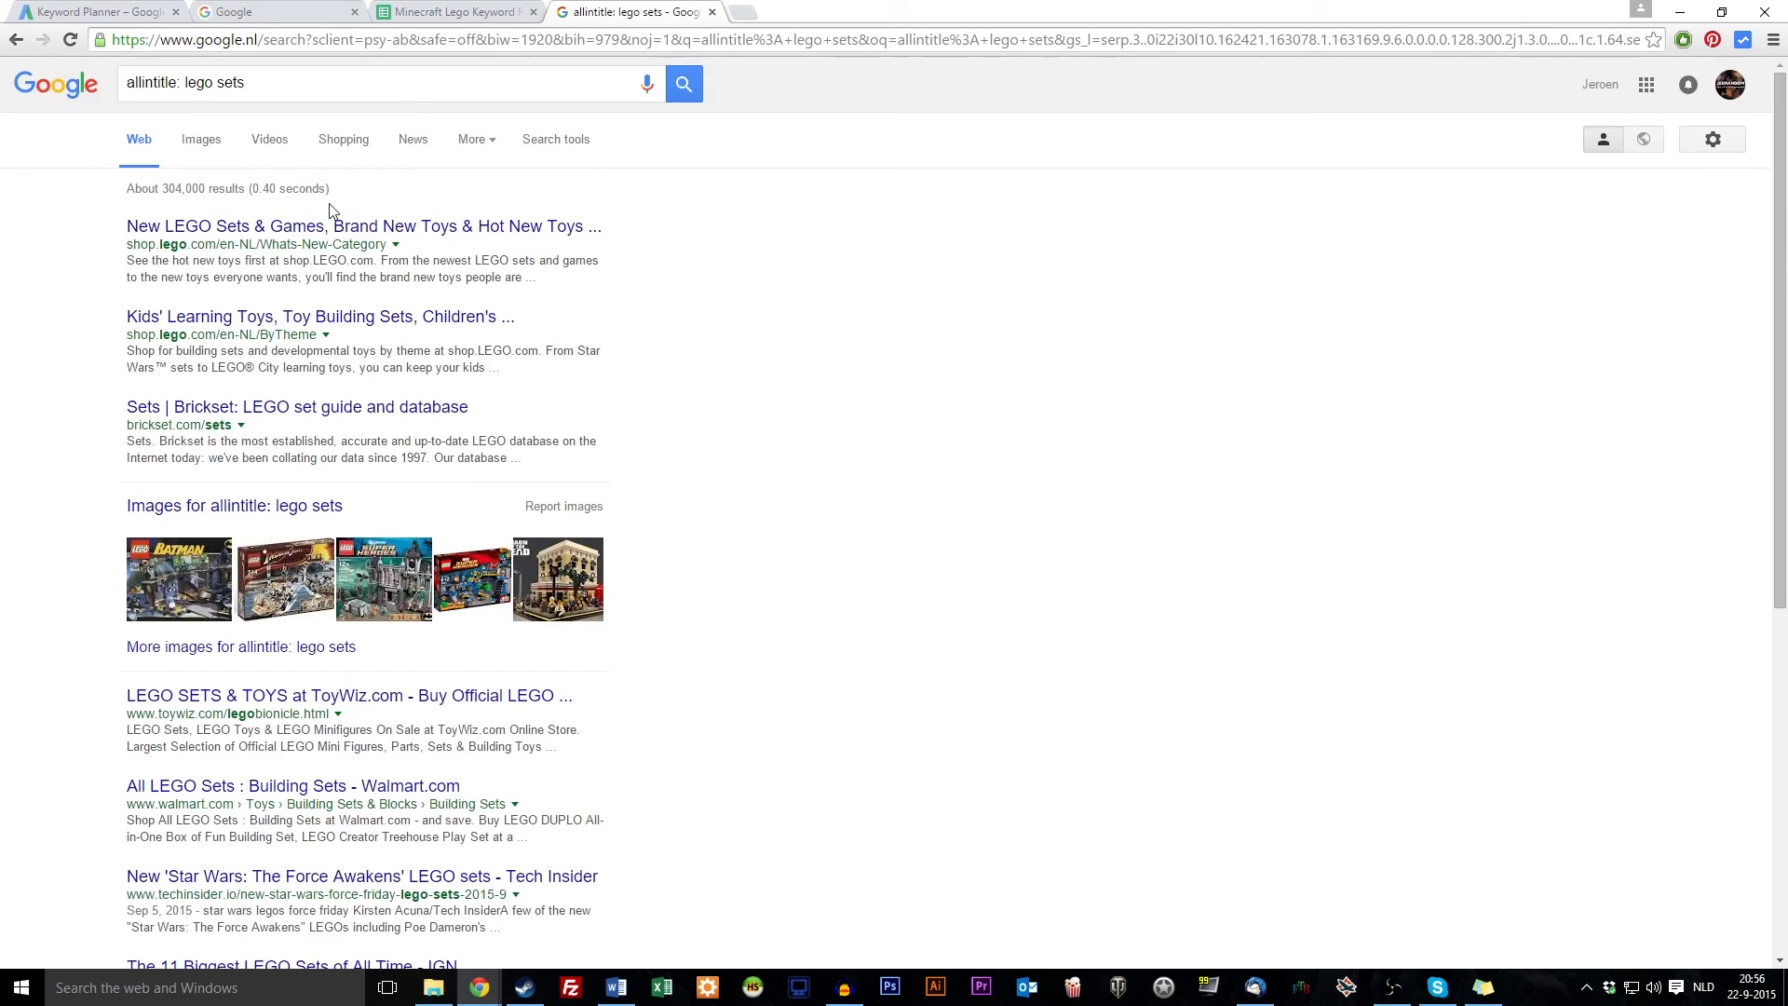
Change the title-only search to 'lego minecraft' and look over the results
click(282, 82)
key(BackSpace)
key(BackSpace)
key(BackSpace)
key(BackSpace)
text(minecraft)
key(Return)
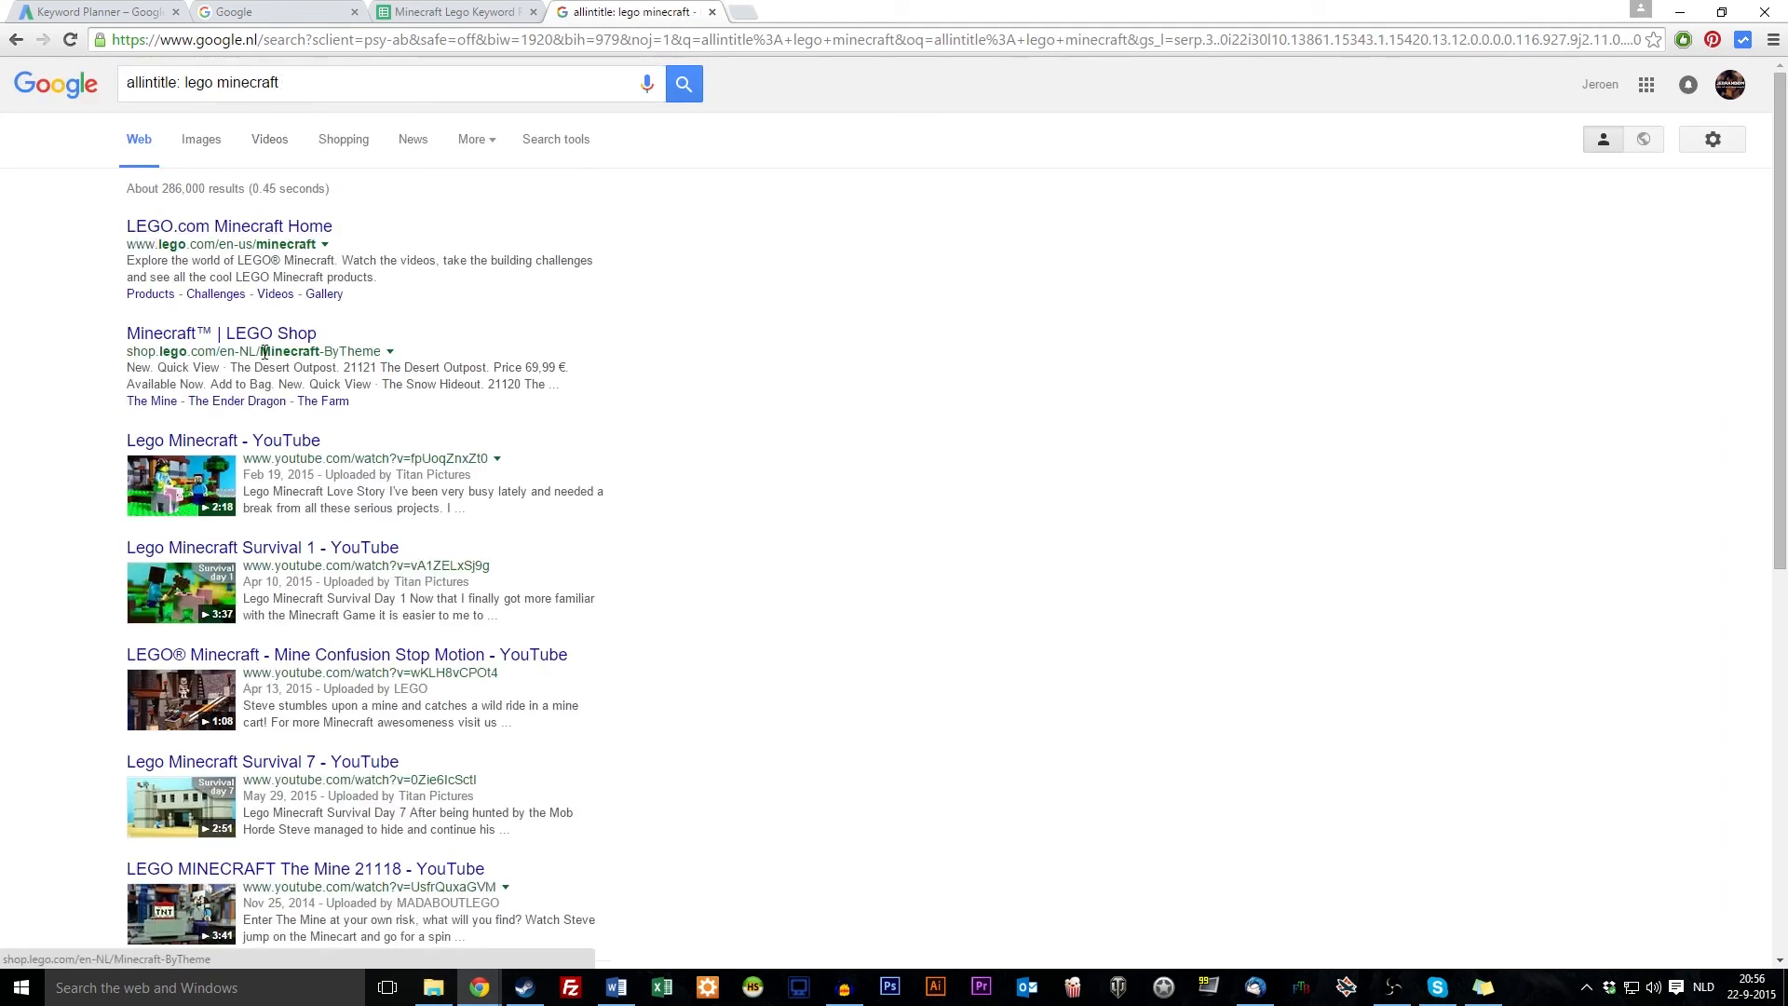
scroll(167, 401, down, 6)
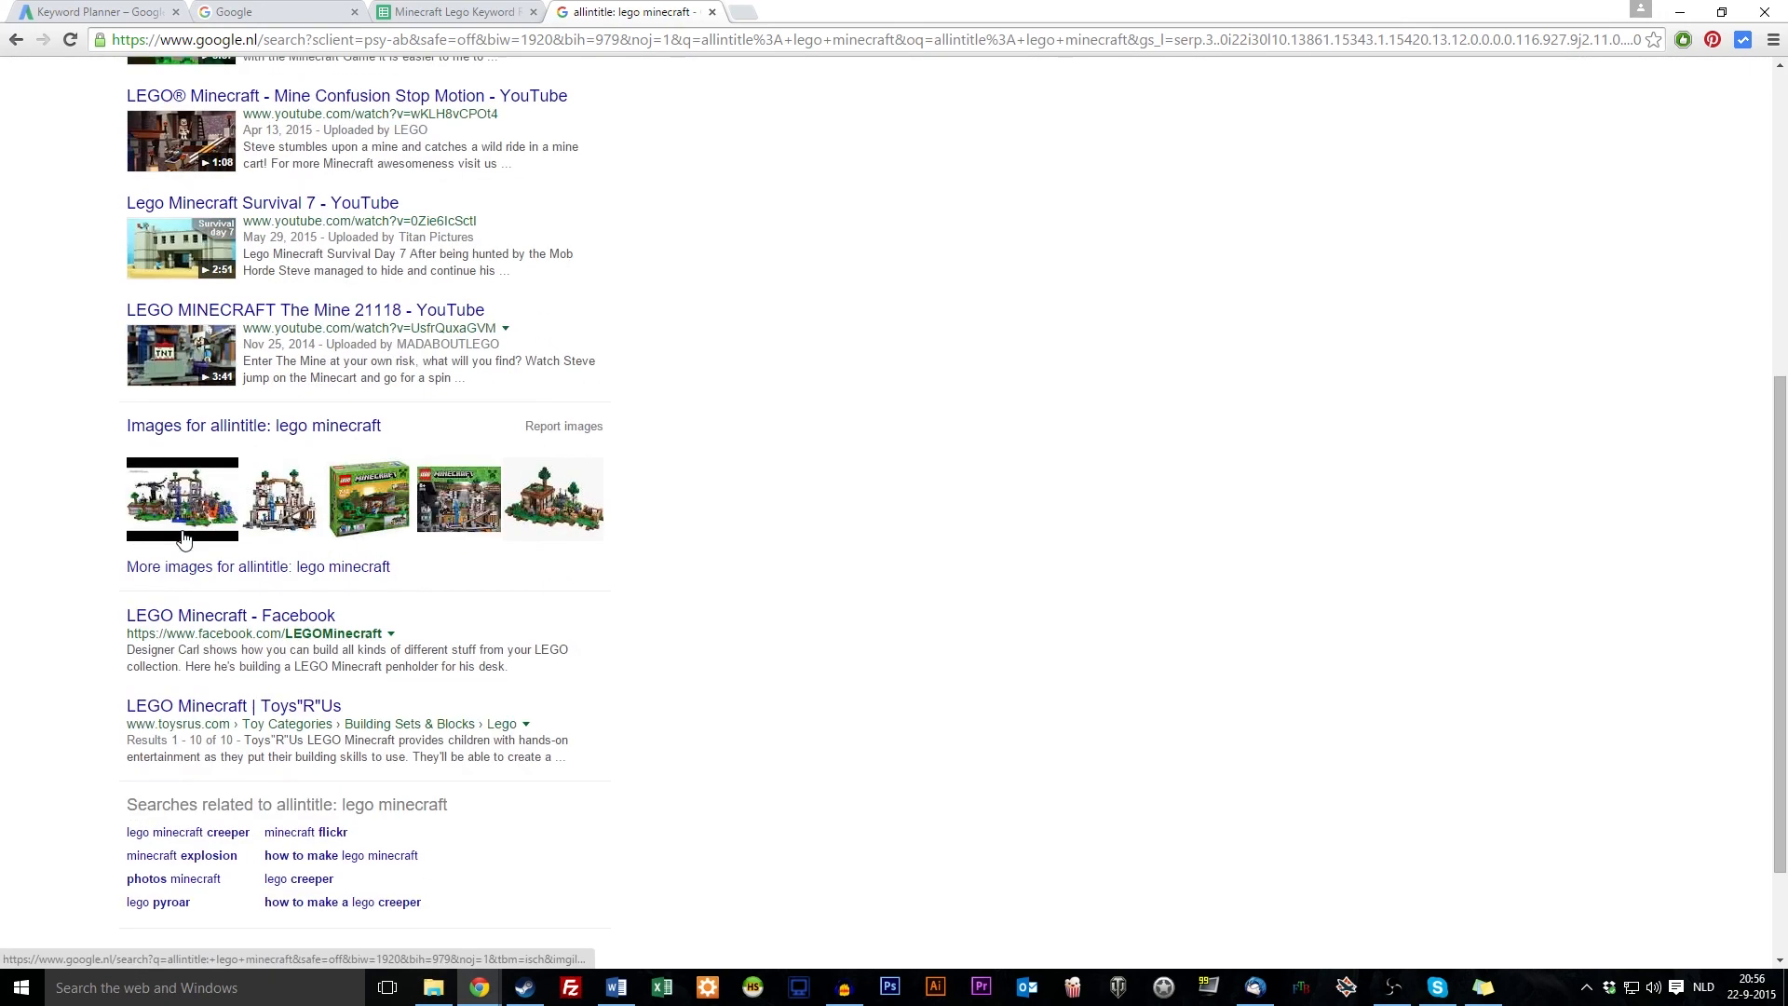
scroll(182, 756, up, 6)
Search allintitle 'minecraft title', then 'minecraft lego', showing about 275,000 results
drag(280, 83, 191, 91)
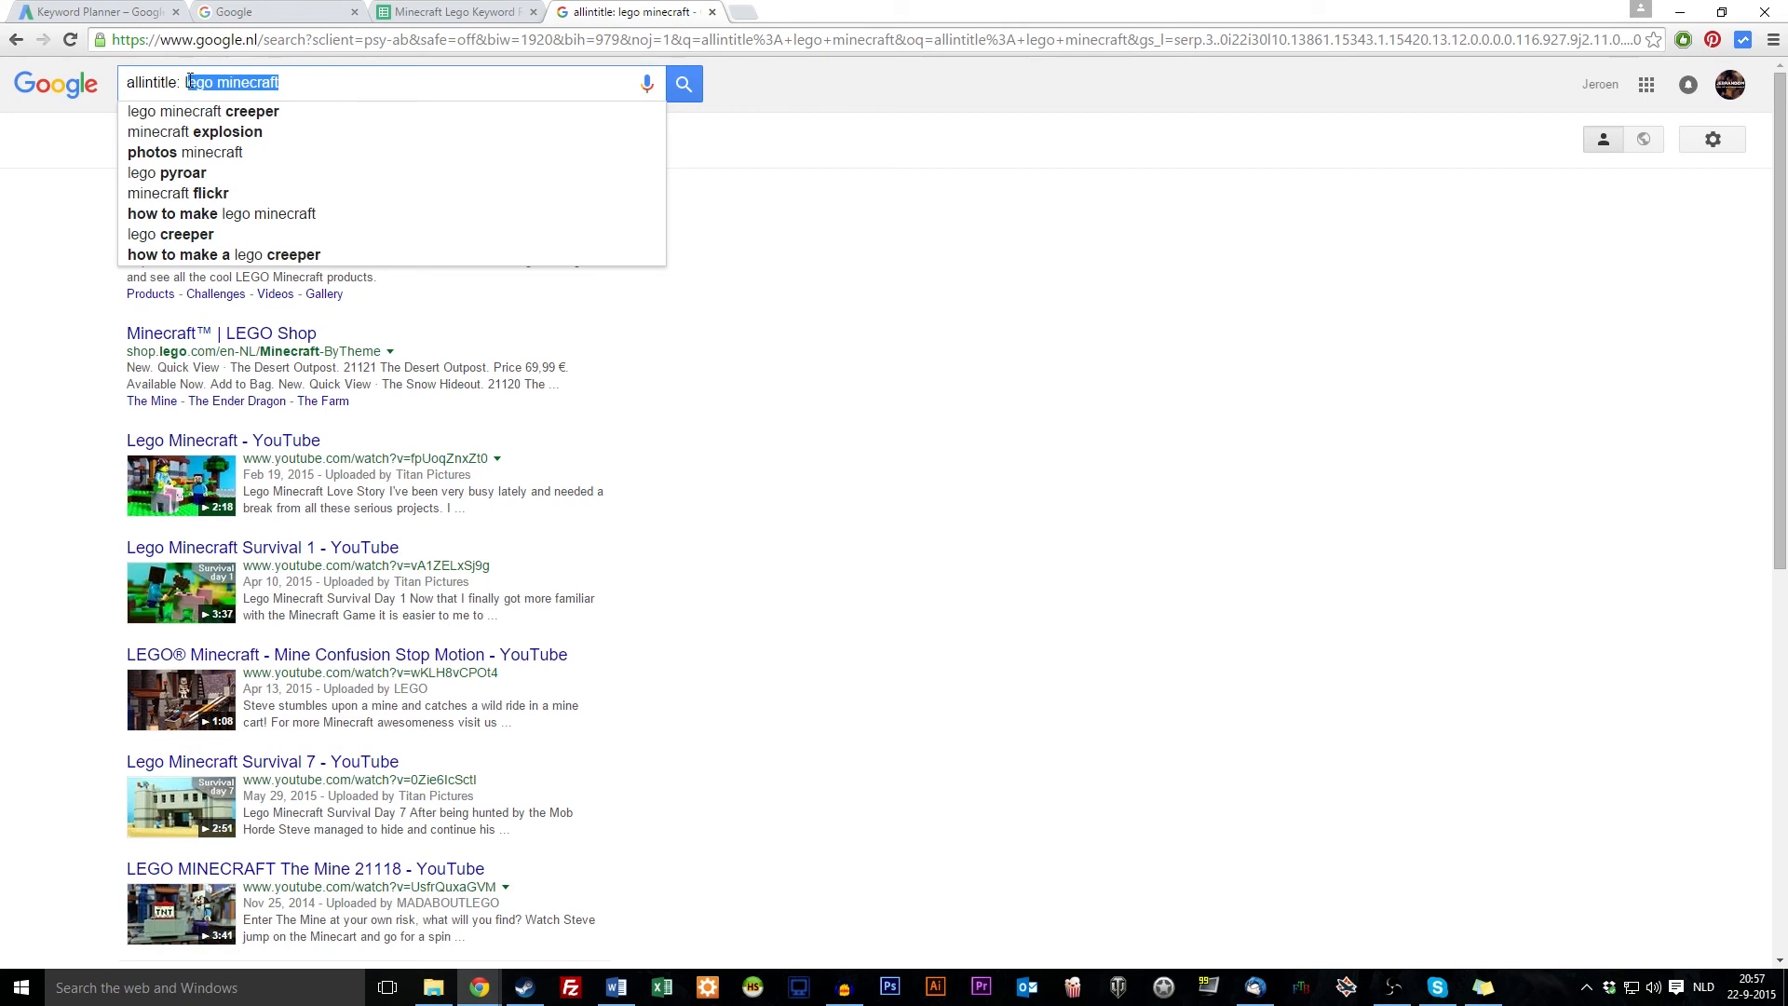
text(minecr)
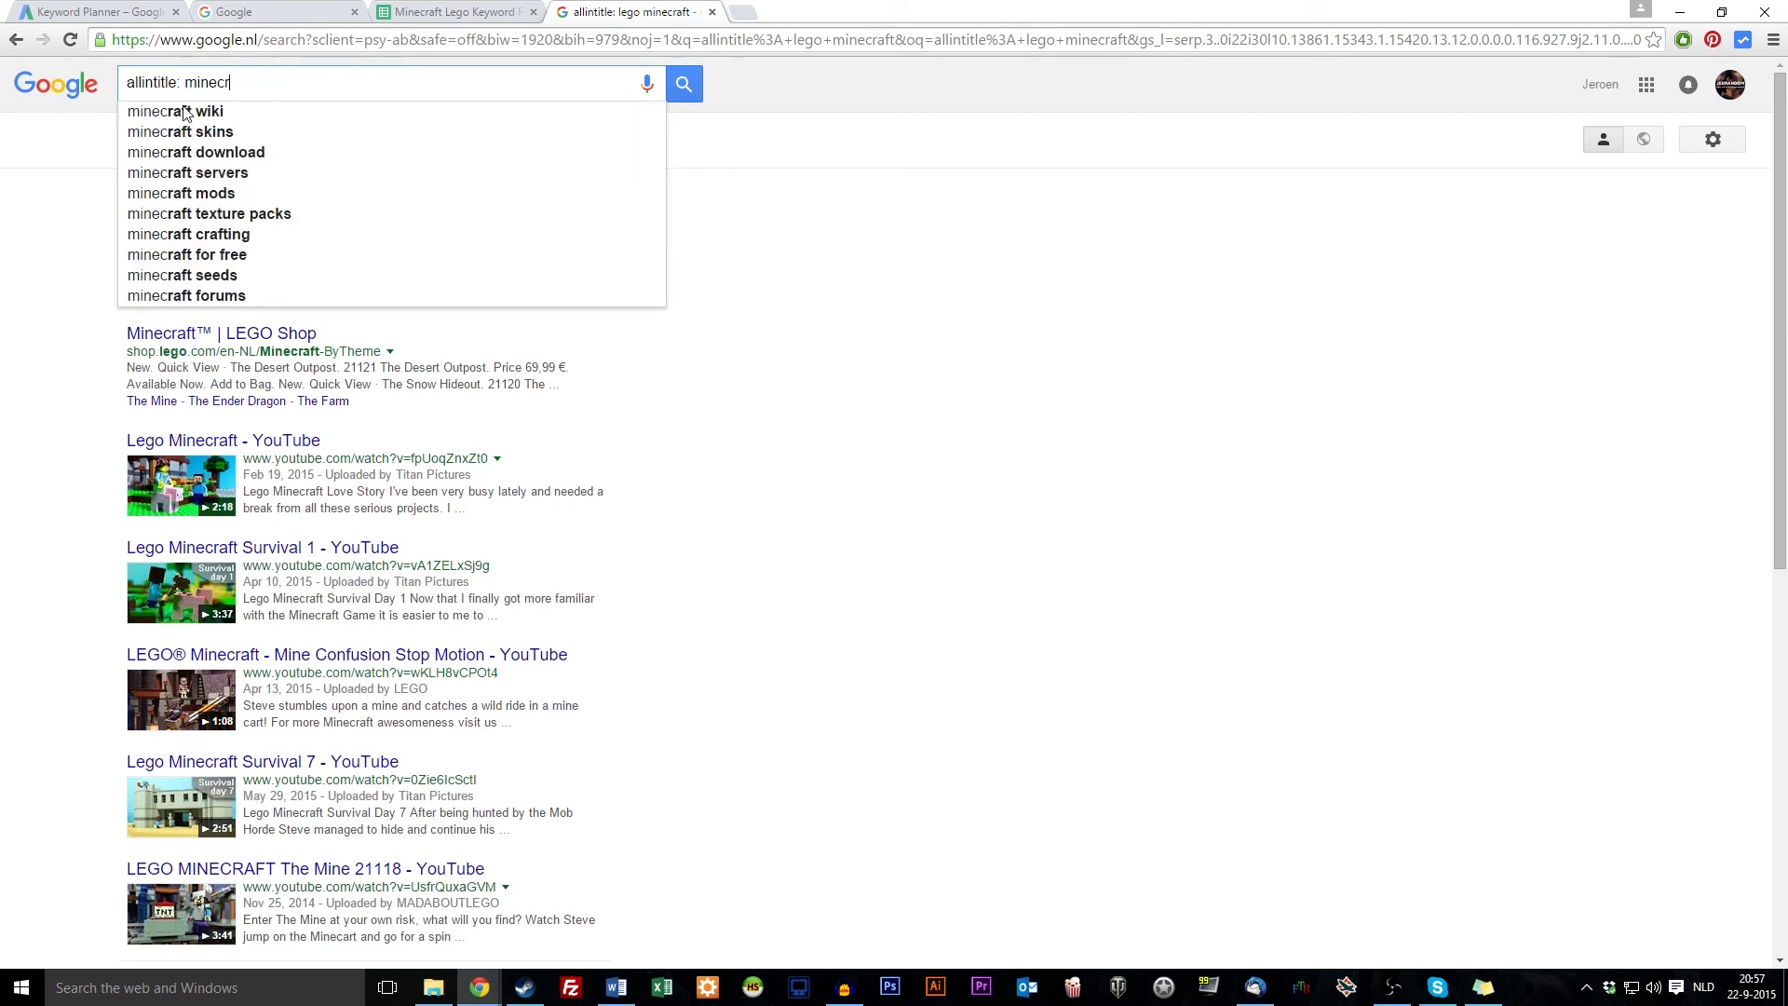
text(aft title)
key(Return)
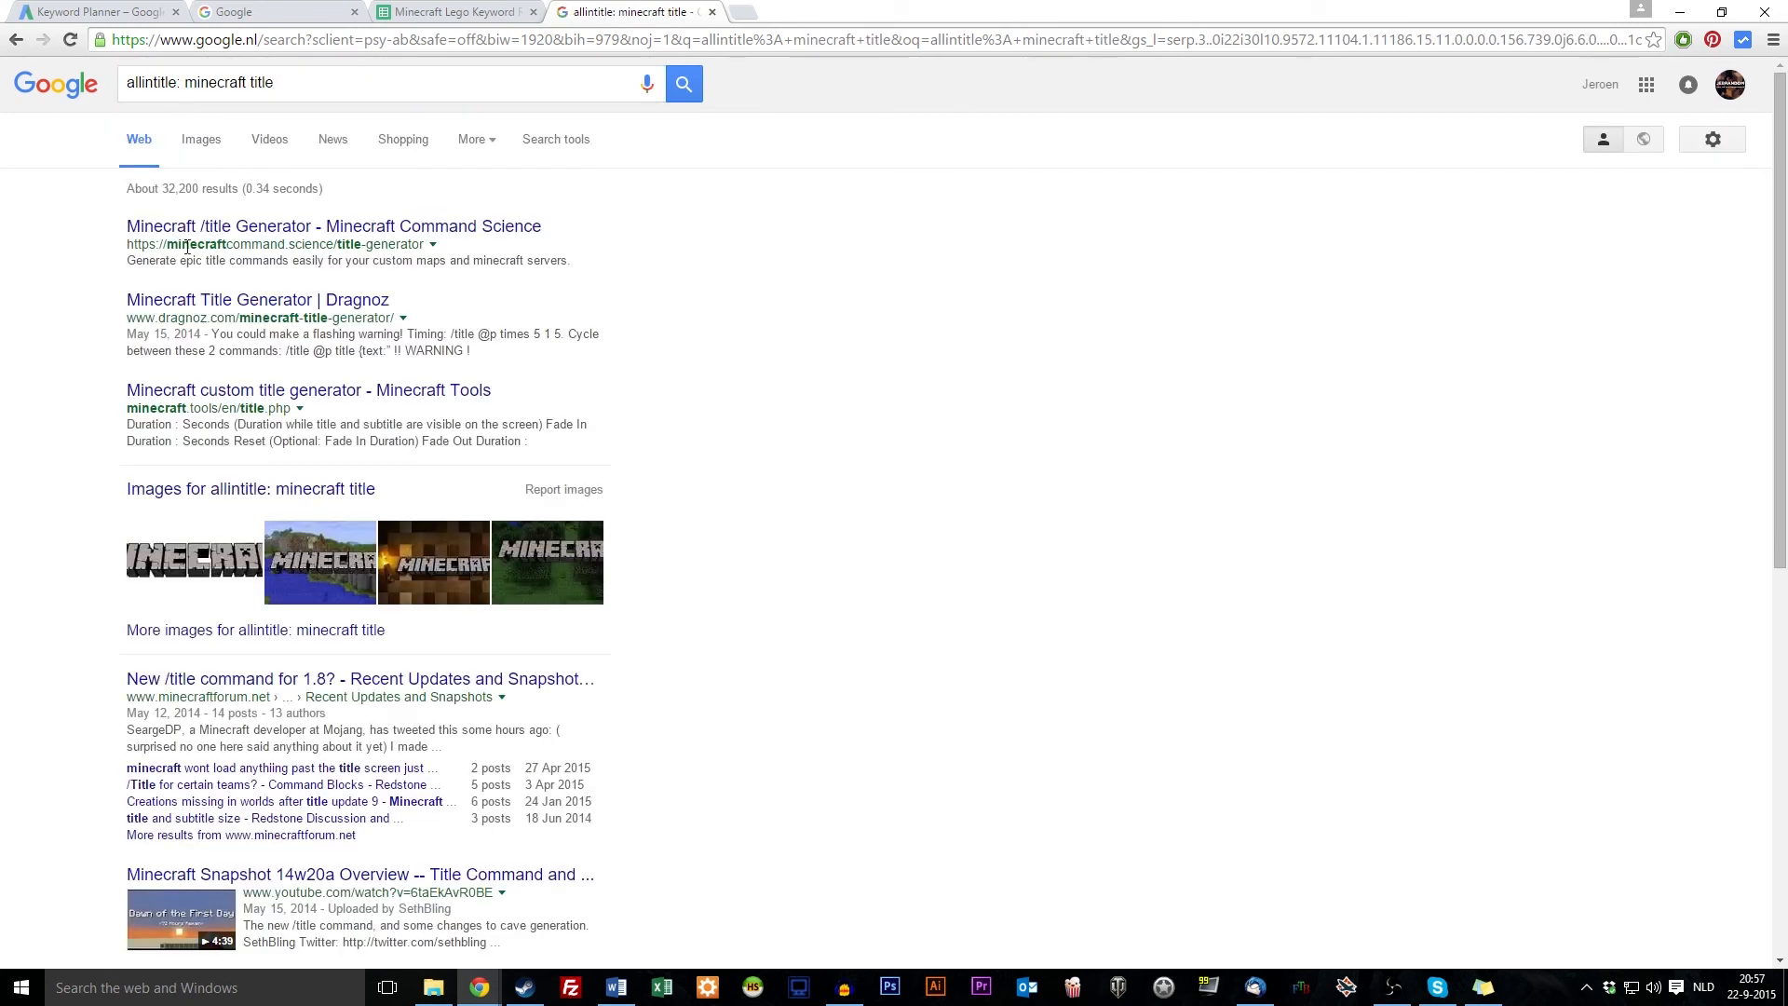
click(247, 82)
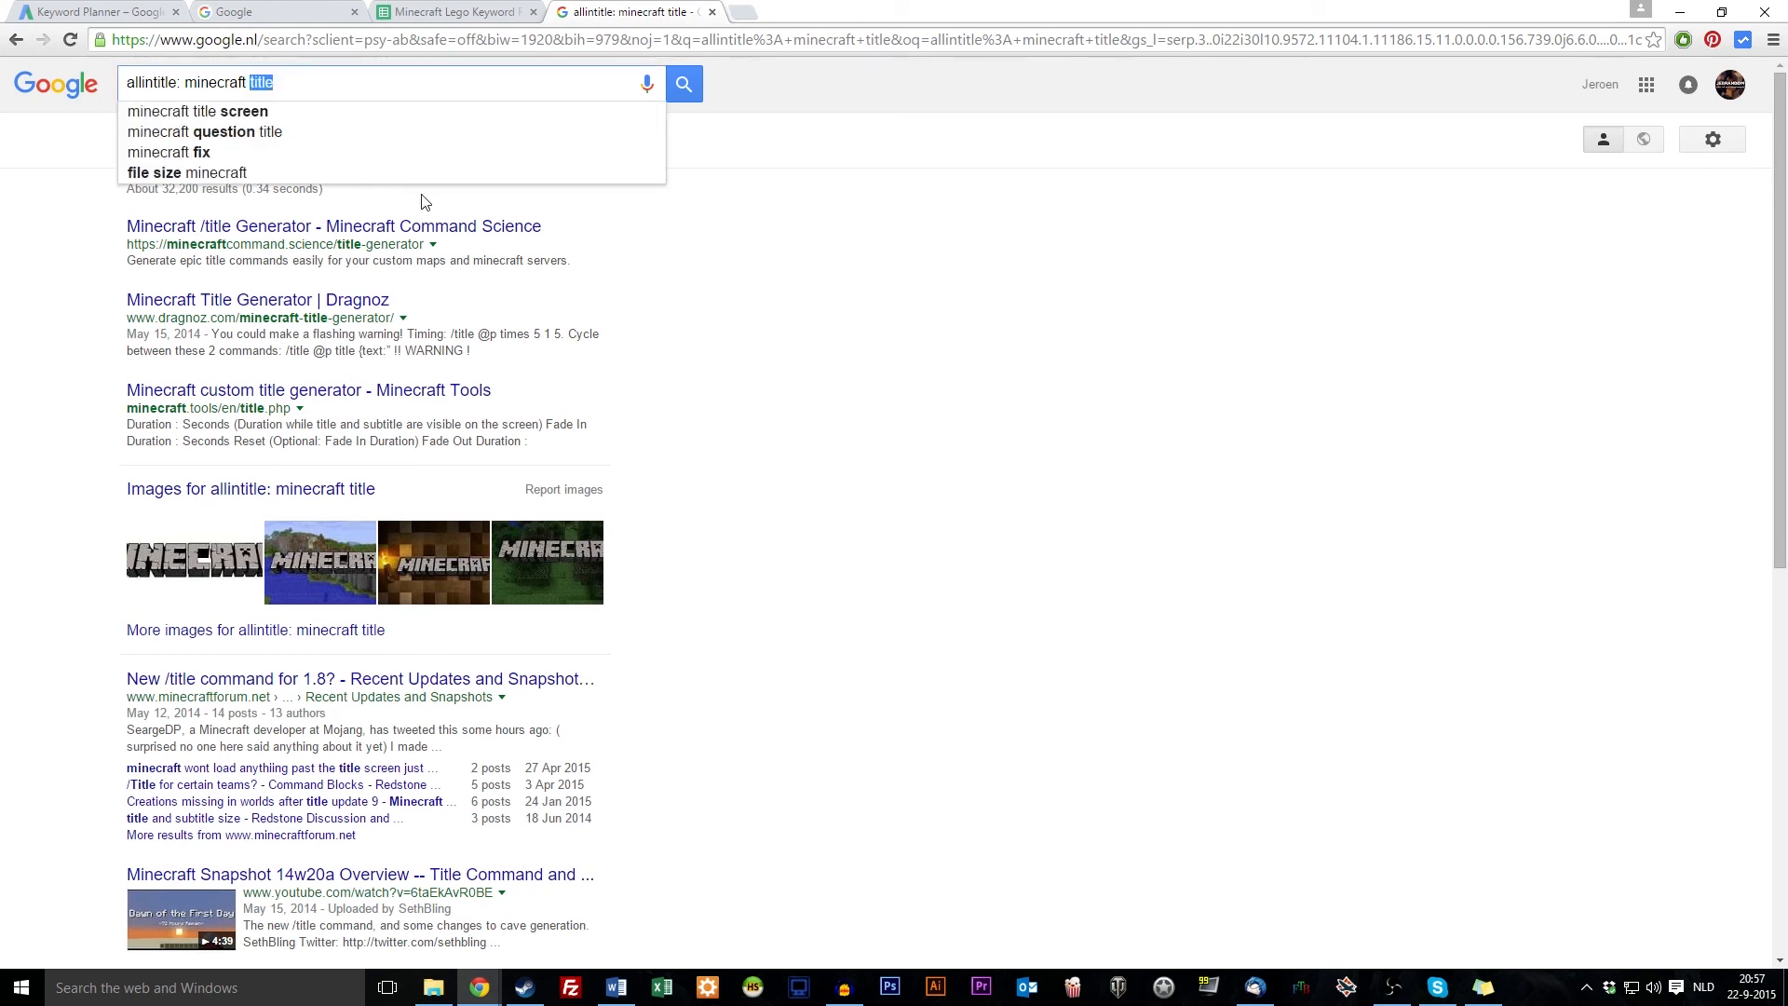
drag(423, 202, 424, 199)
text(lego)
key(Return)
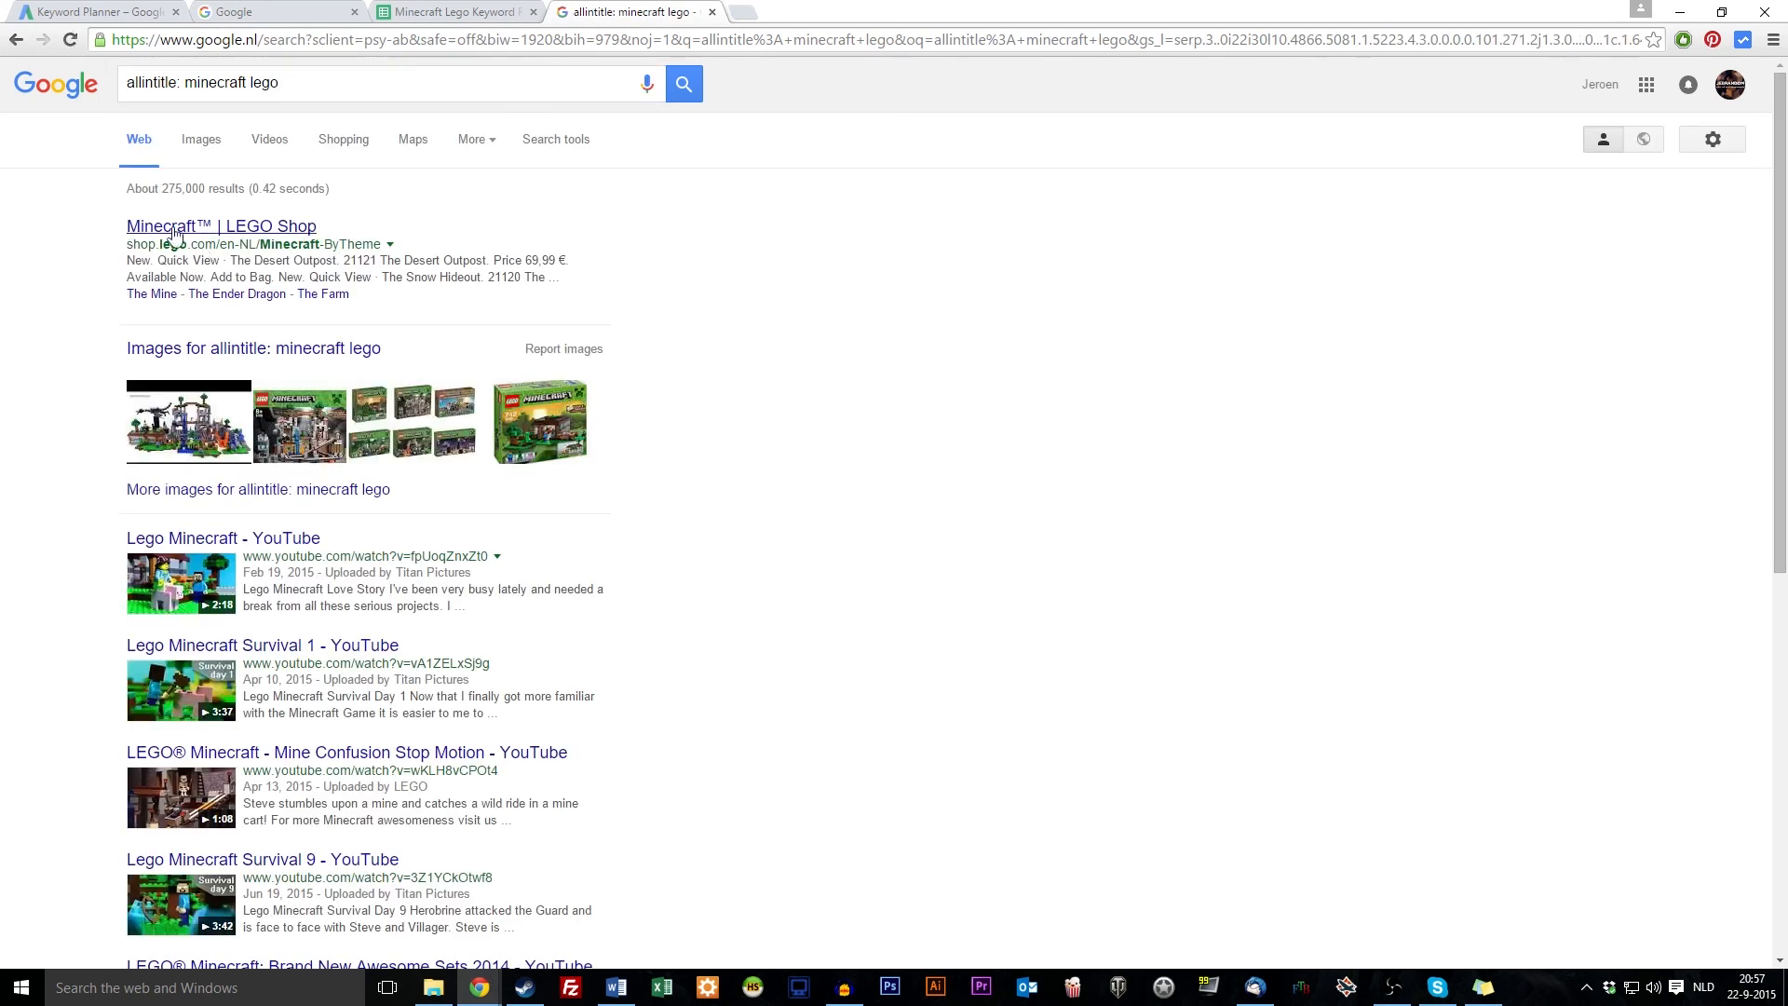
scroll(186, 352, down, 2)
scroll(191, 355, up, 2)
Close the Google search tab and go back to the keyword research sheet
drag(184, 82, 317, 81)
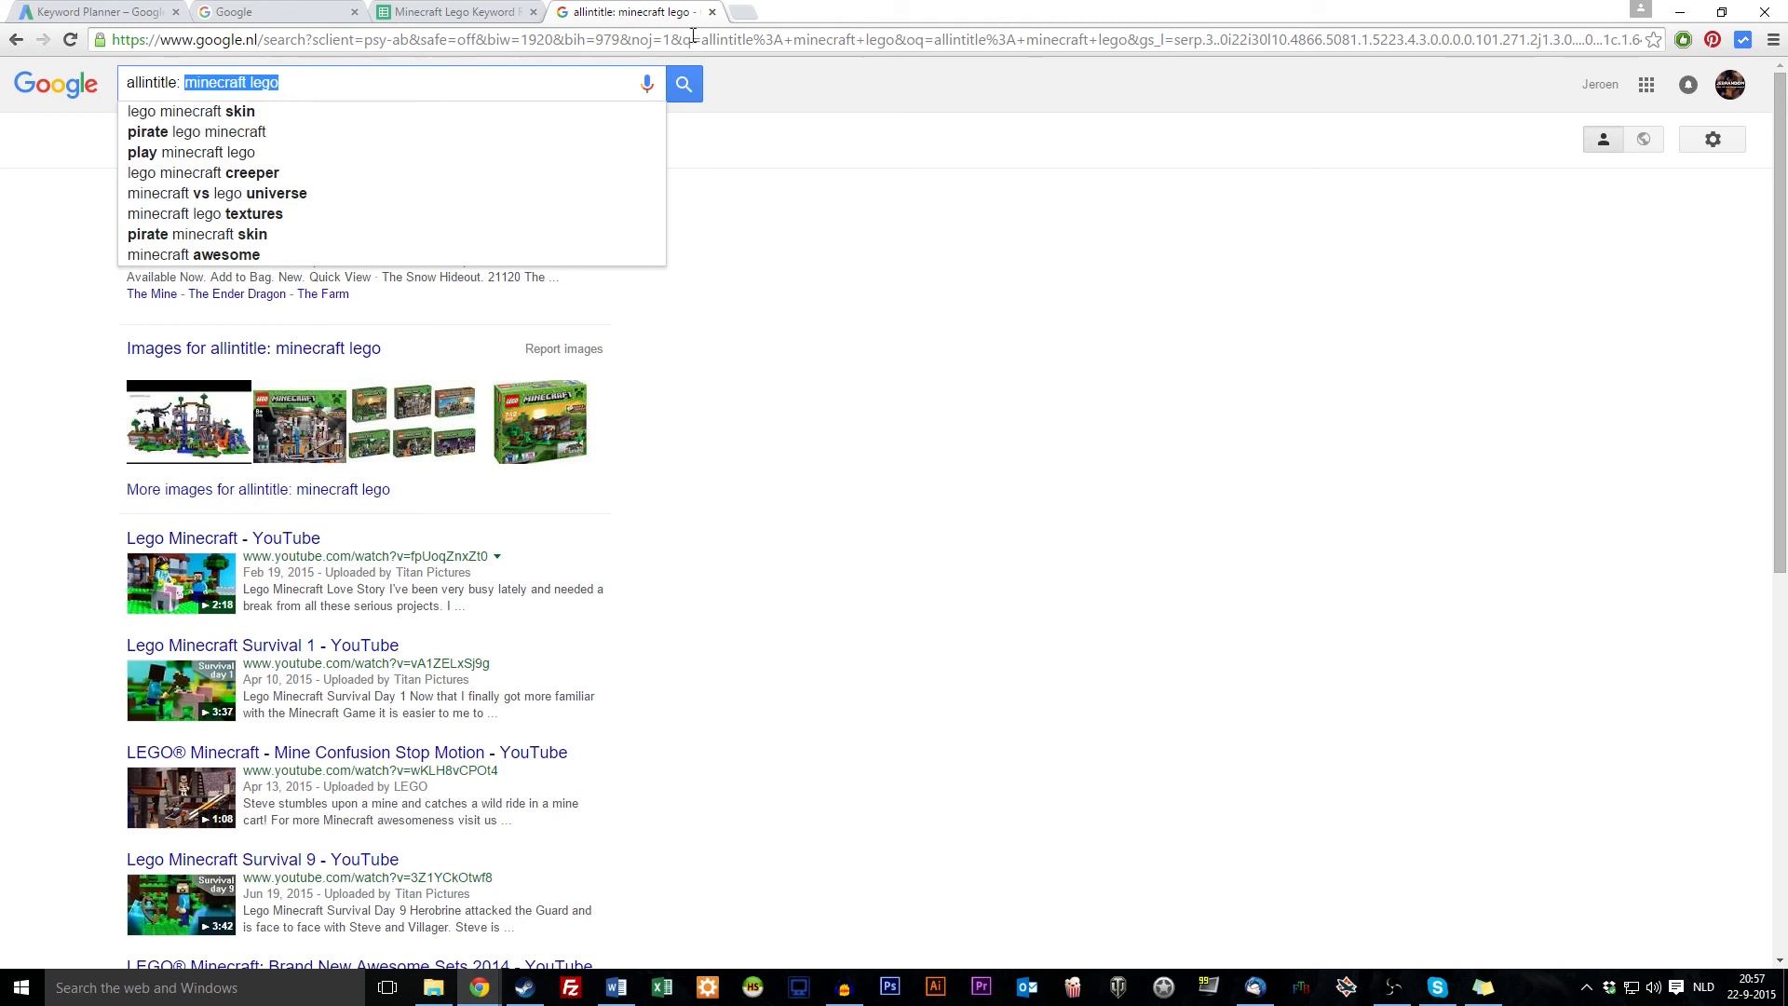
click(711, 12)
click(1090, 514)
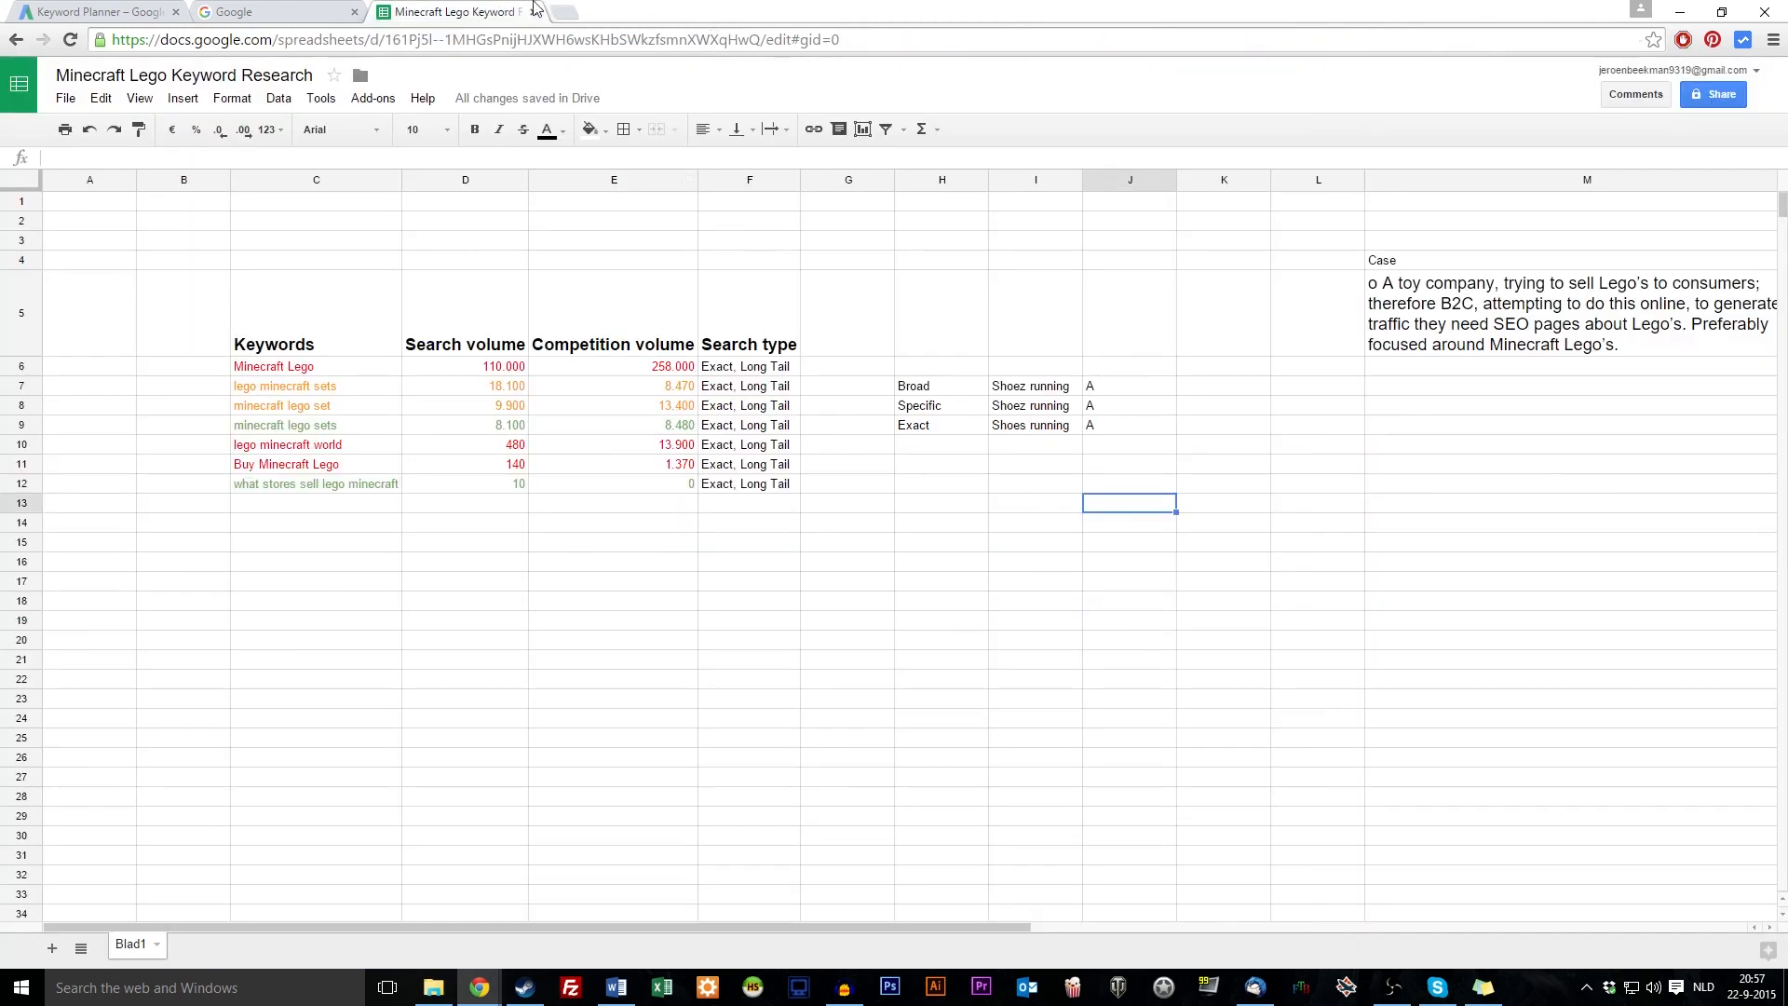
click(1014, 541)
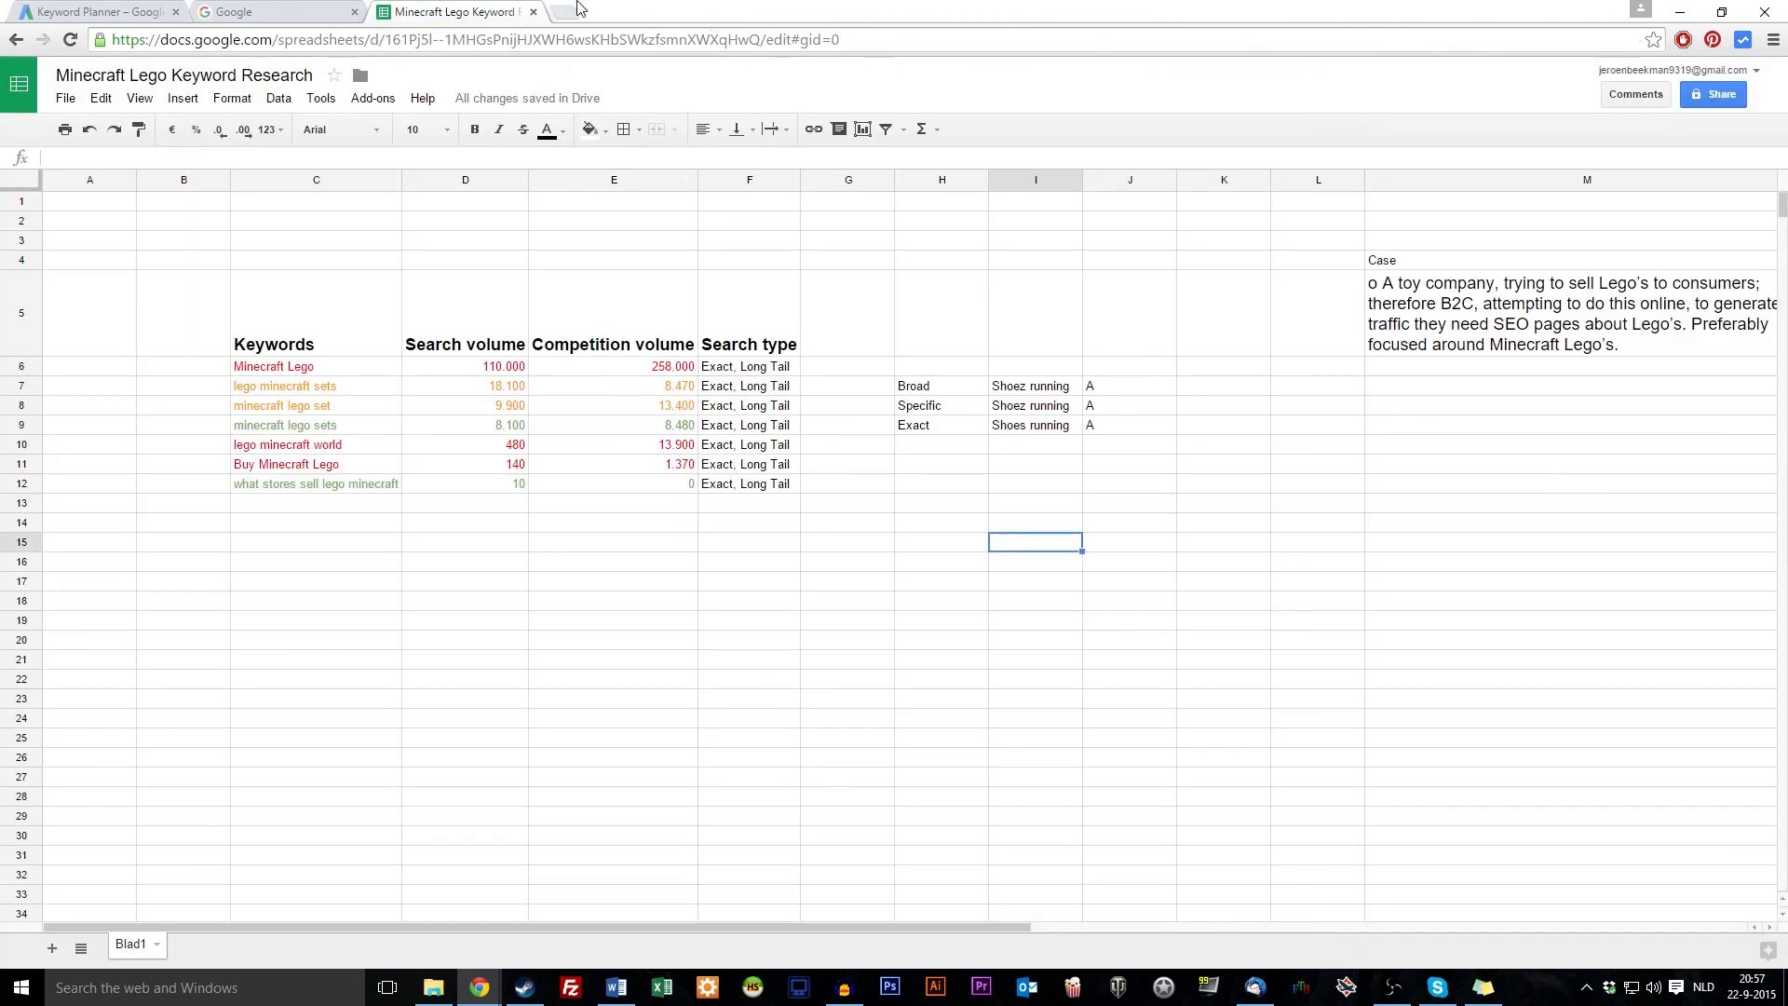
click(32, 10)
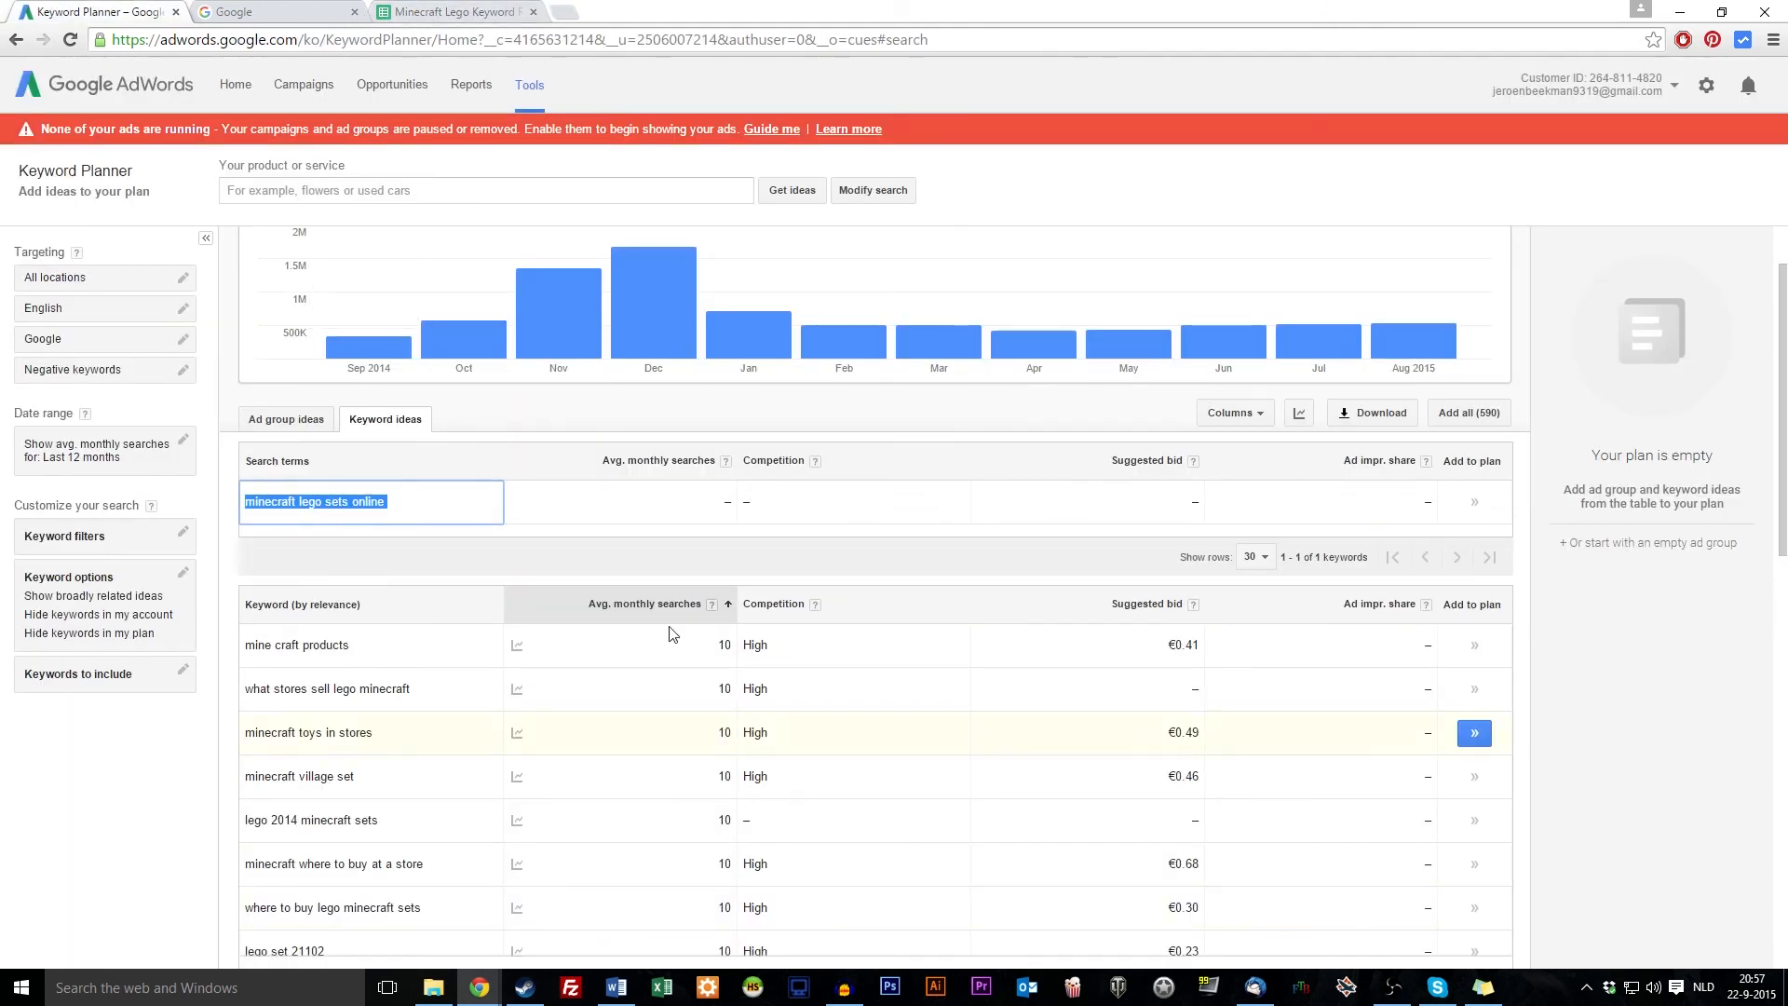
click(454, 11)
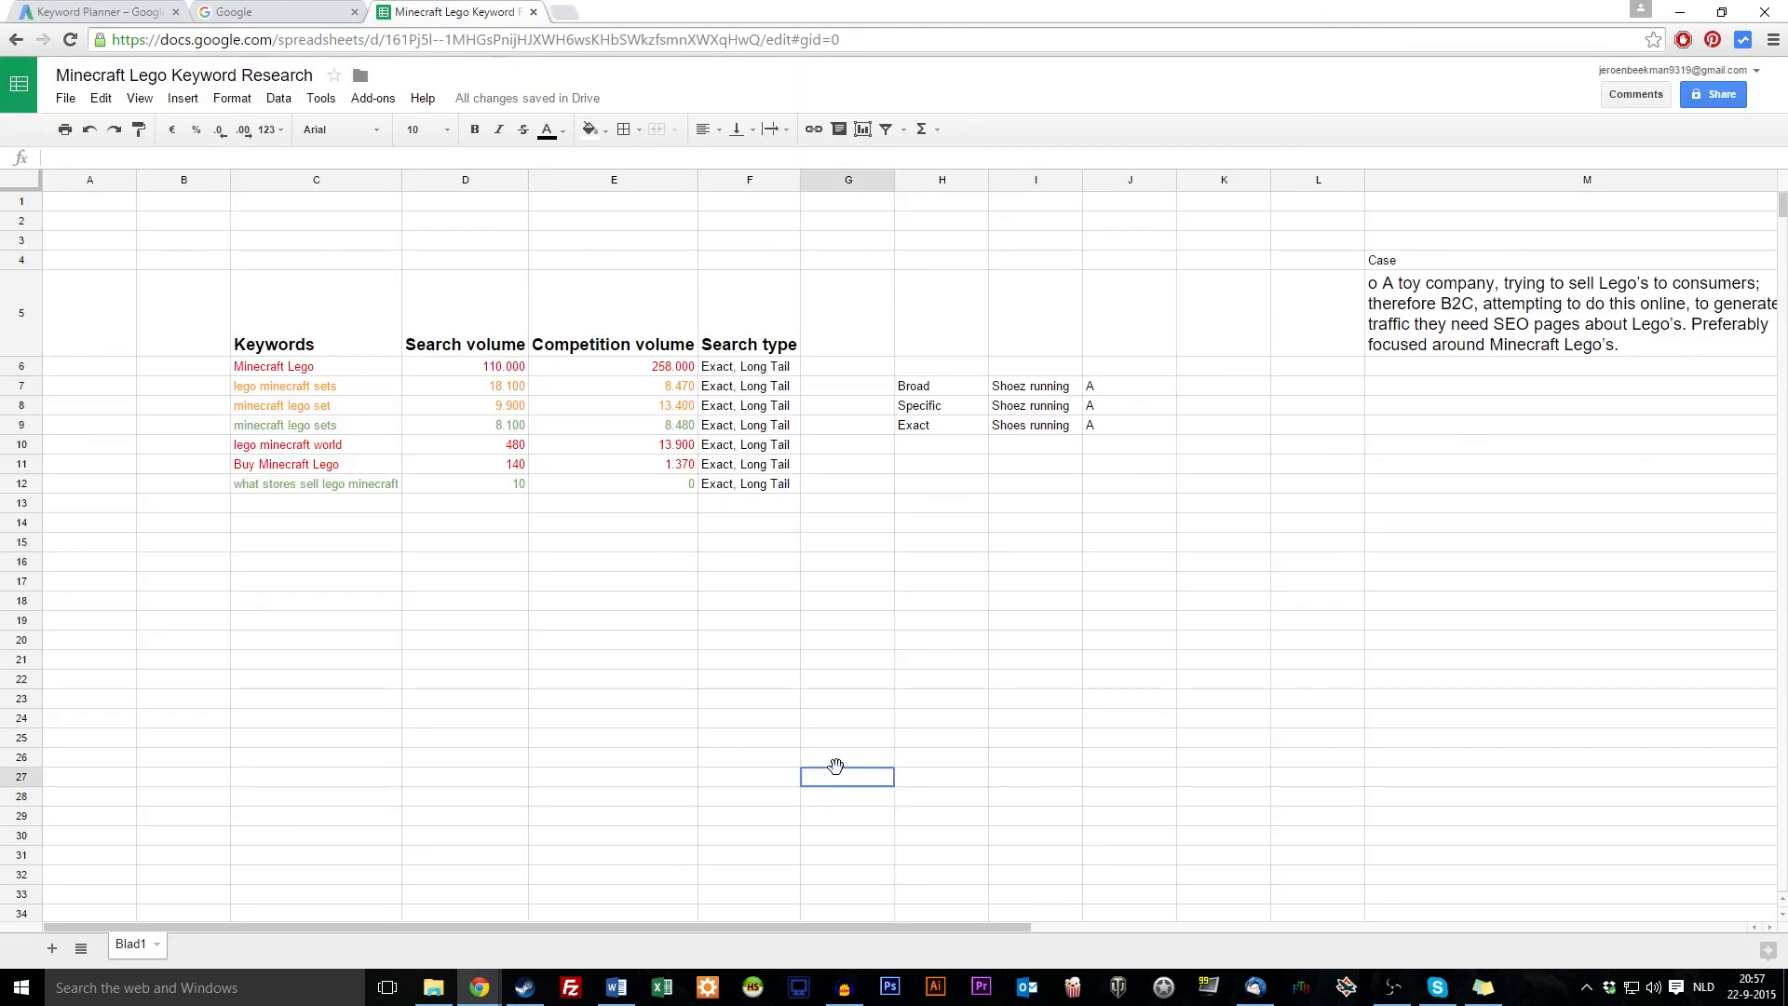
drag(737, 370, 754, 503)
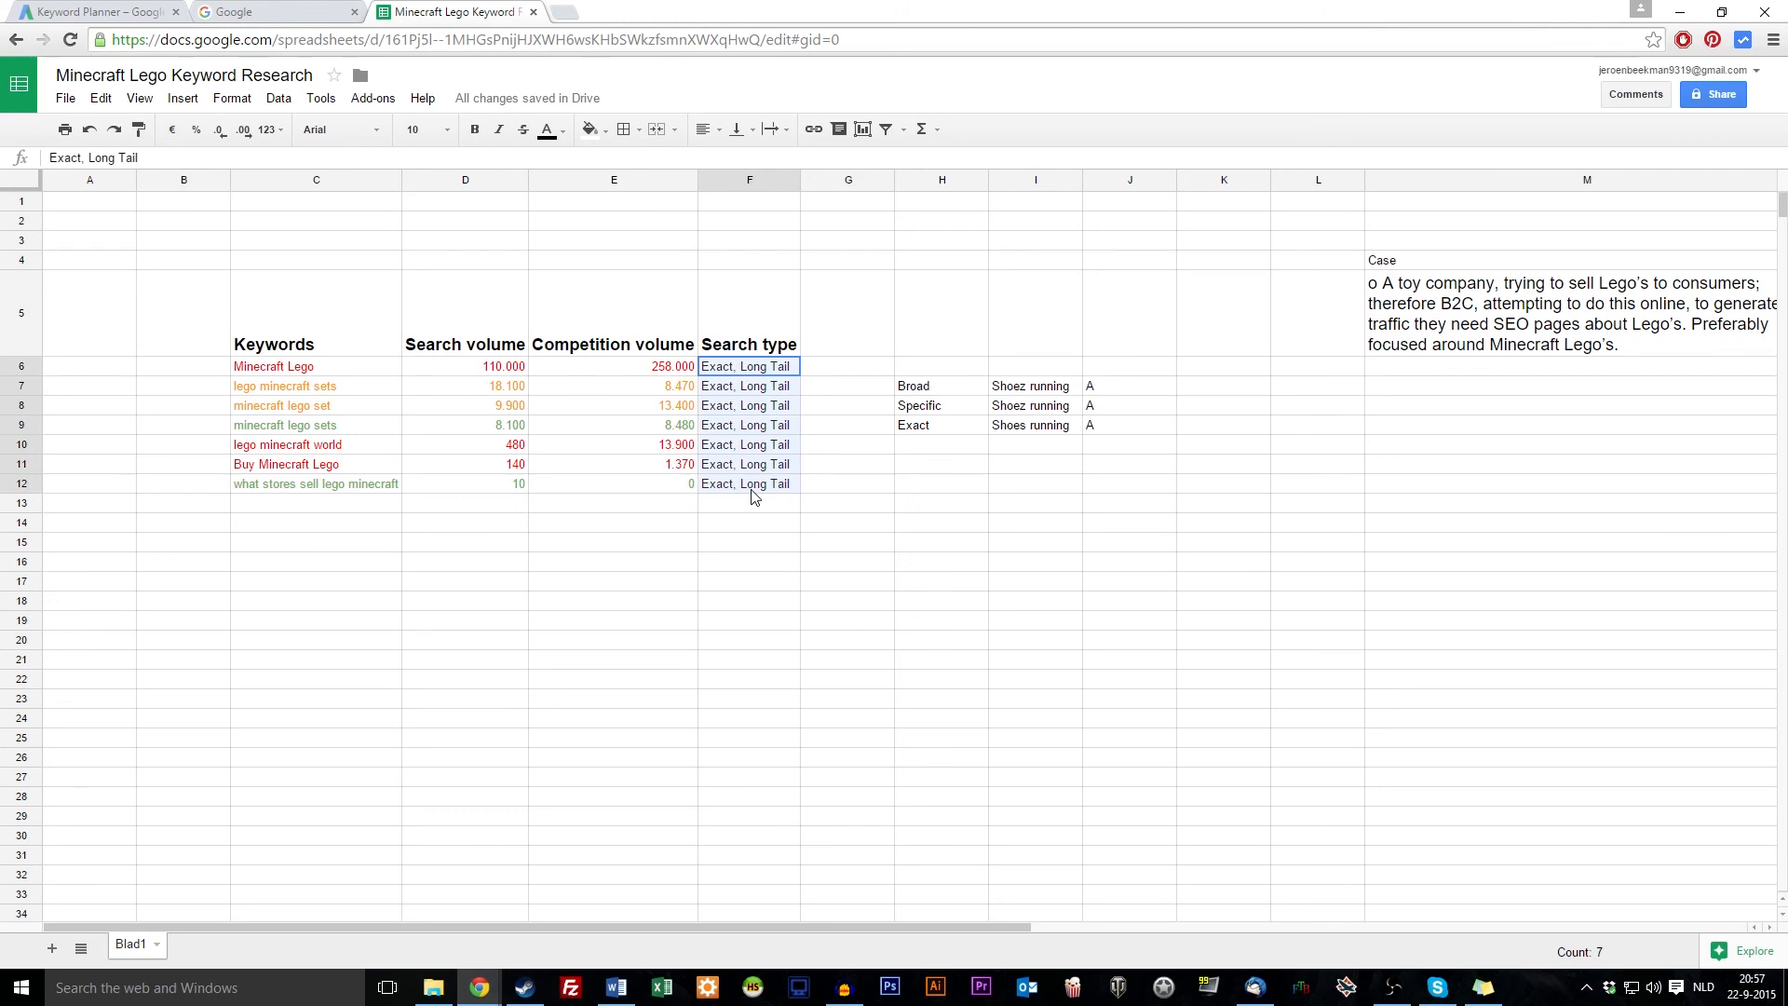
drag(758, 337, 756, 487)
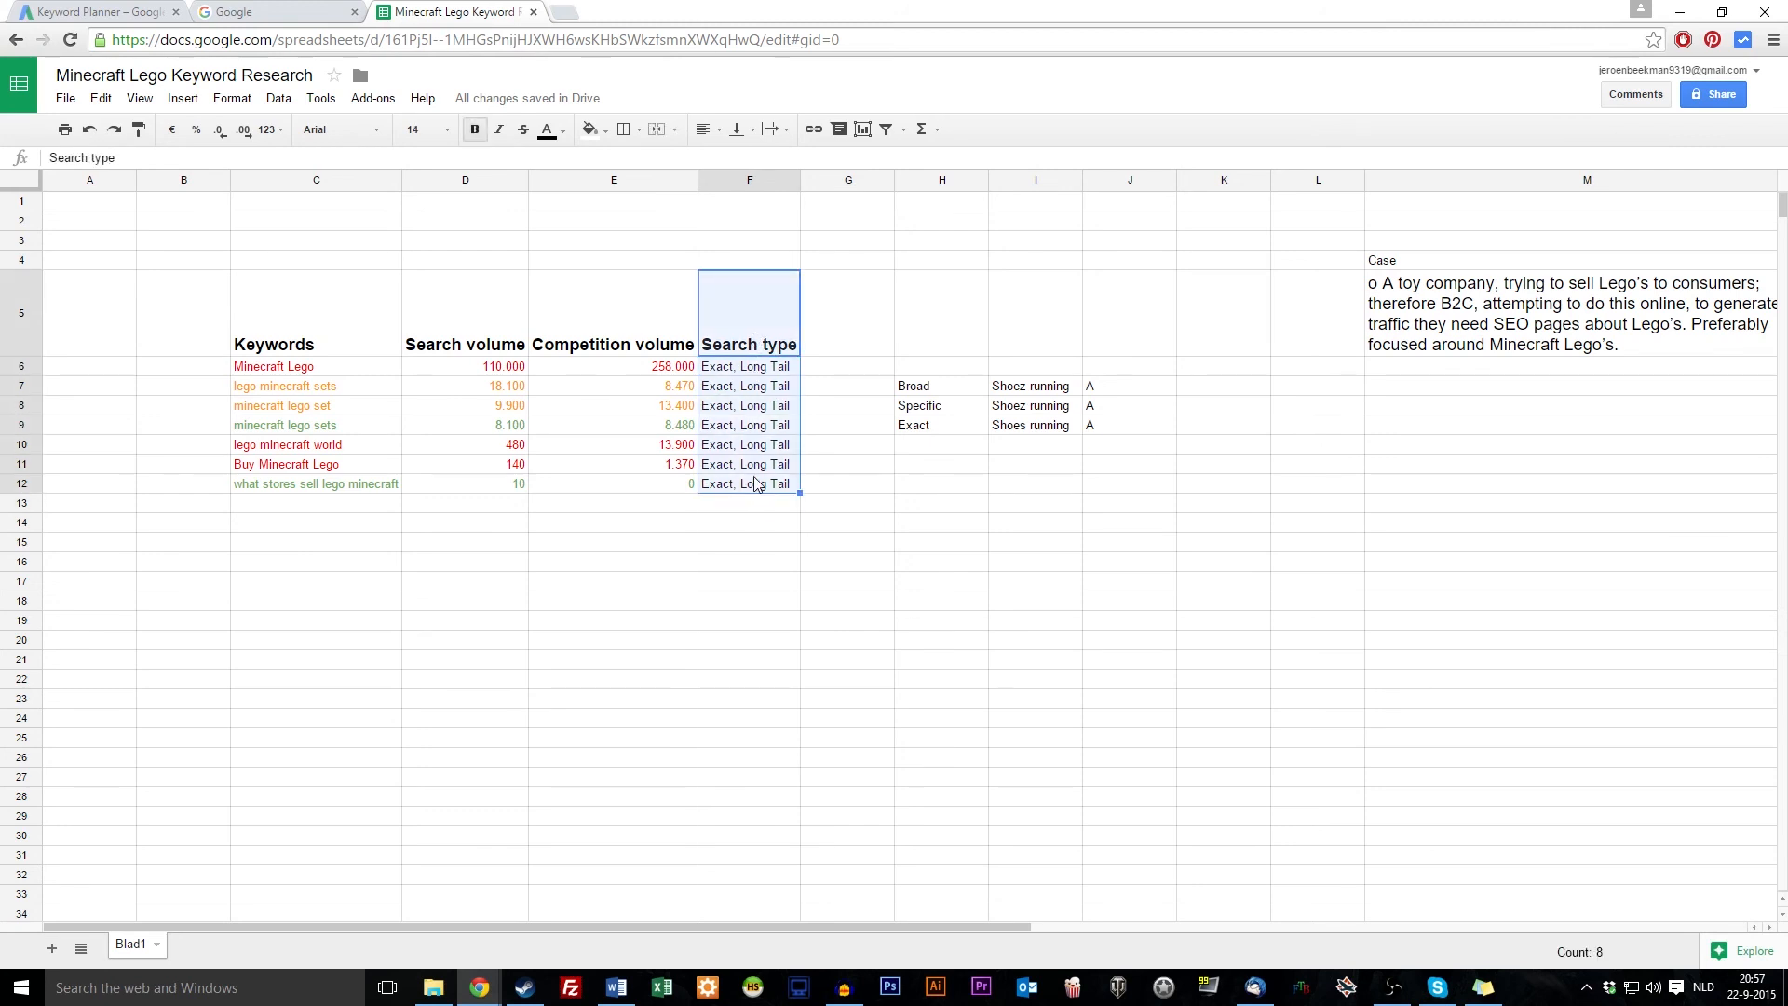
click(769, 718)
drag(511, 371, 705, 468)
drag(361, 372, 355, 489)
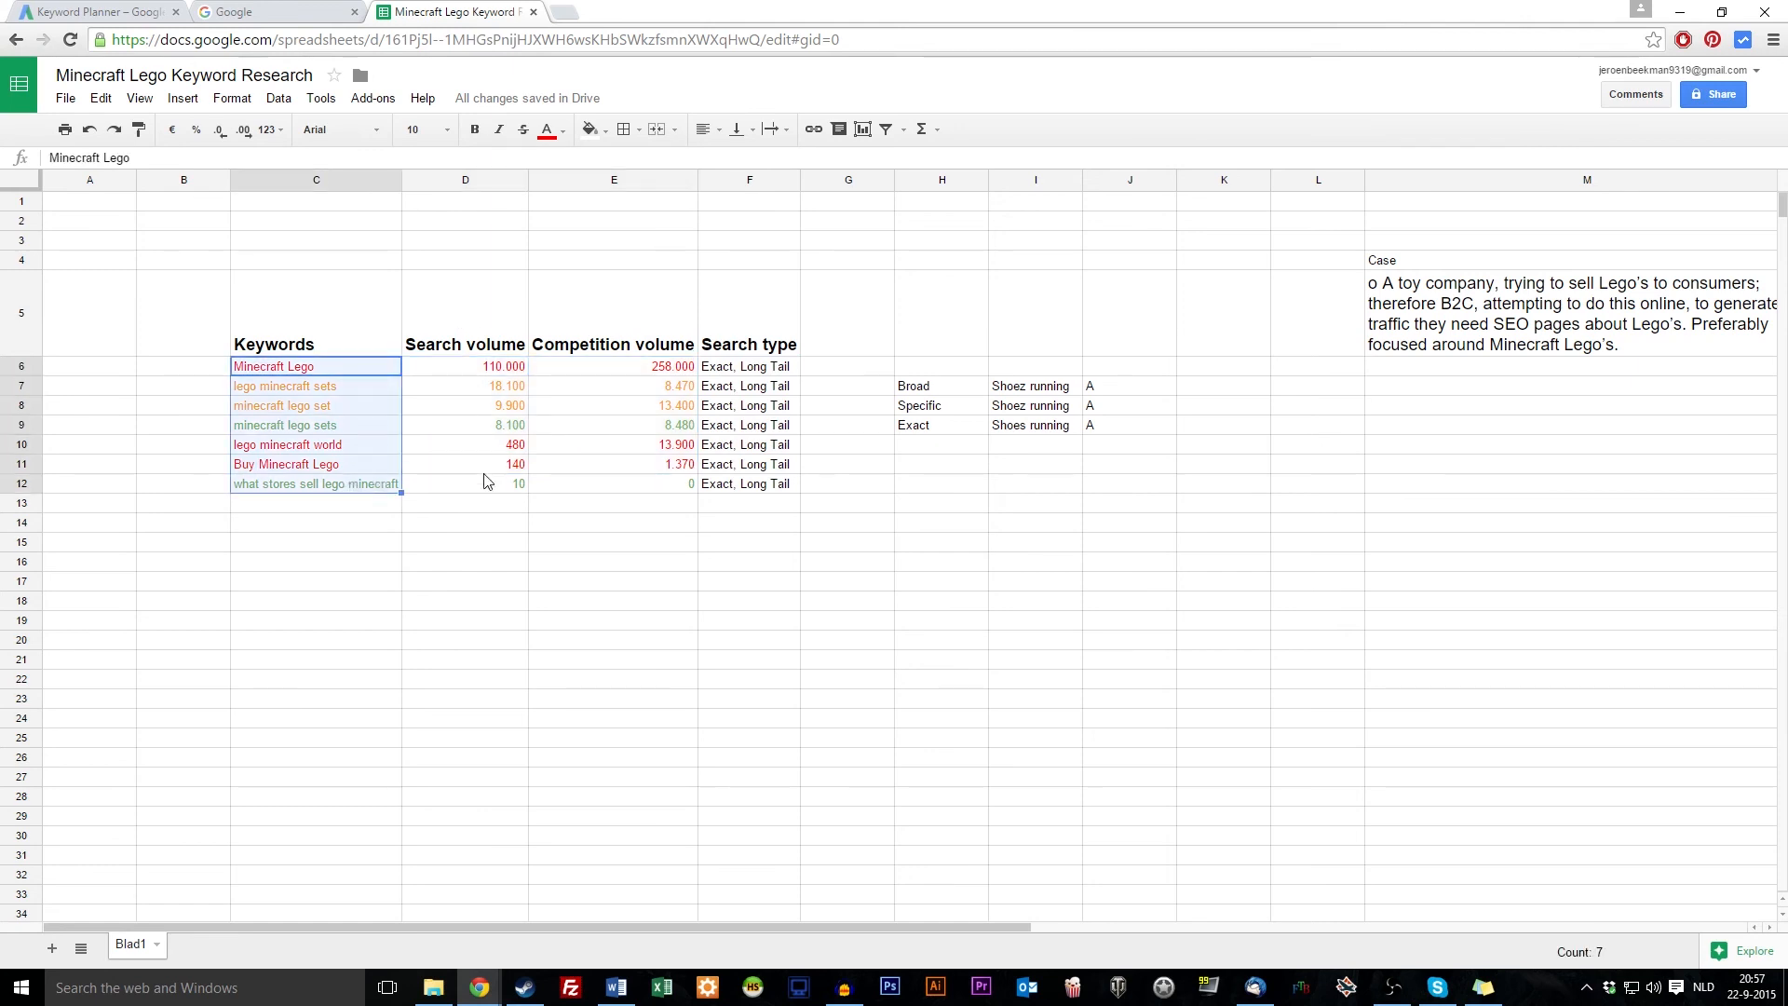
drag(478, 372, 660, 483)
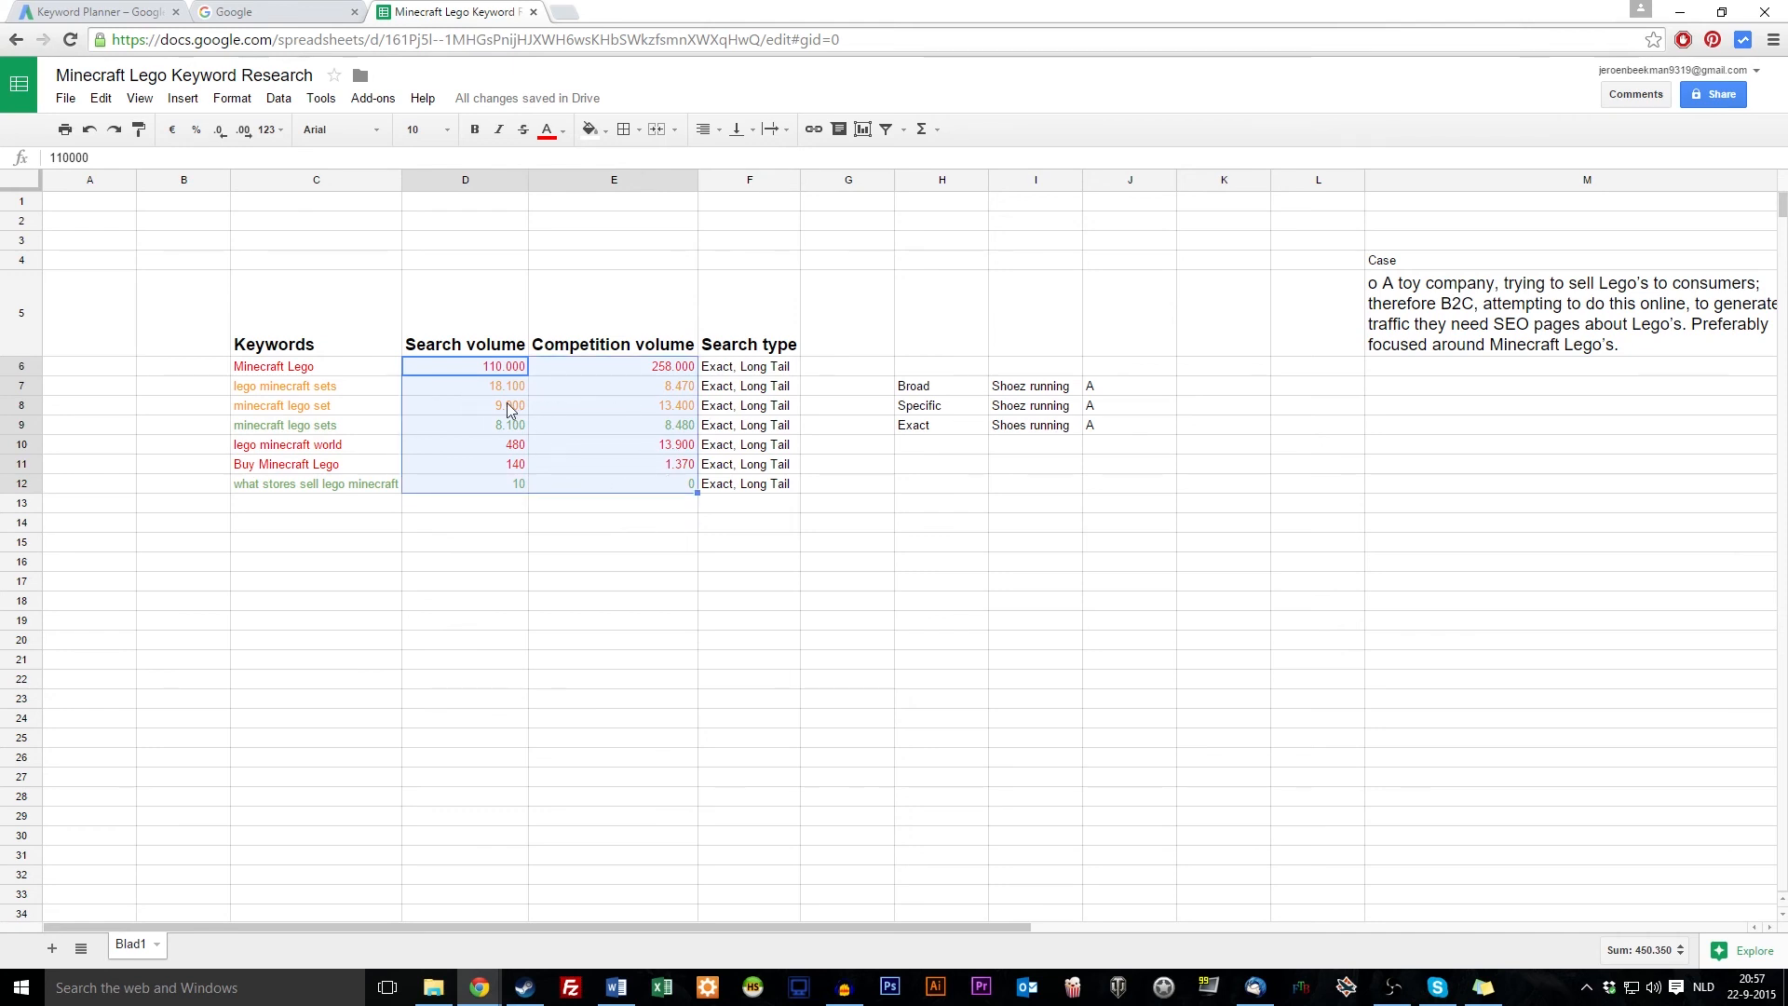
Edit F6 so the first keyword's search type reads just Exact, removing ', Long Tail'
click(764, 373)
double_click(791, 366)
key(BackSpace)
key(BackSpace)
key(BackSpace)
key(BackSpace)
key(BackSpace)
key(BackSpace)
key(BackSpace)
key(BackSpace)
key(BackSpace)
key(BackSpace)
key(BackSpace)
key(BackSpace)
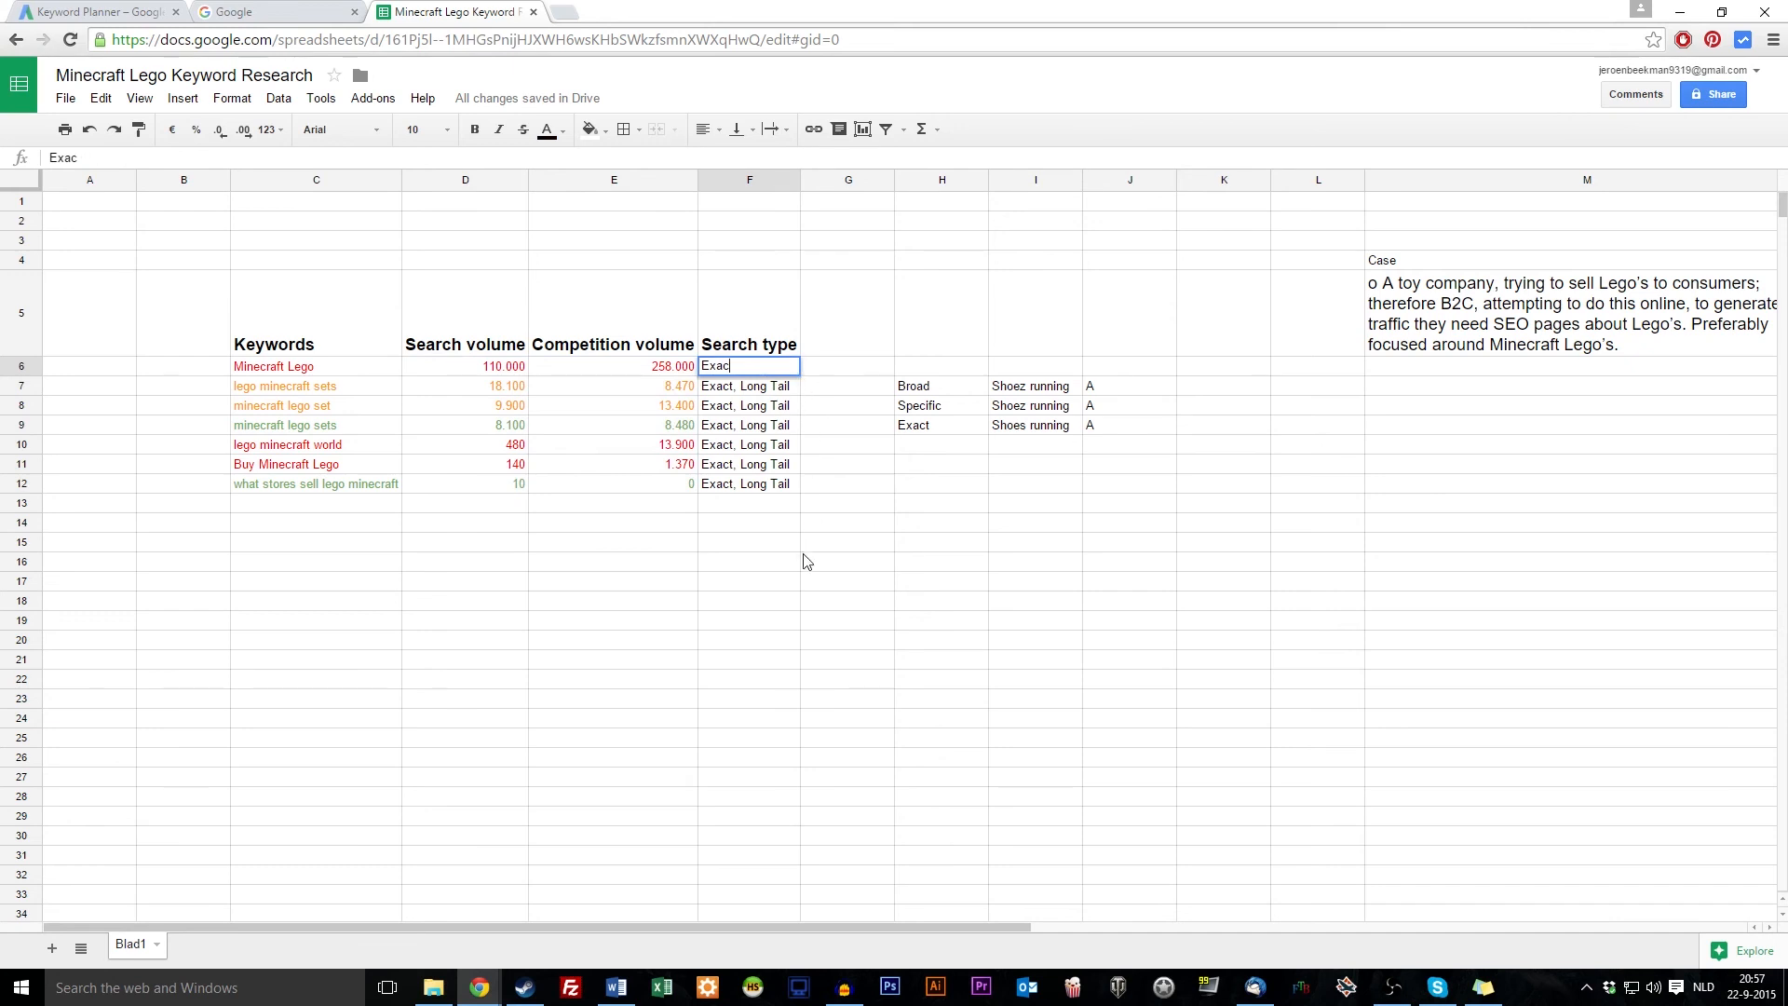
text(t)
click(807, 562)
Copy Exact from F6 into F7 through F11 for the next five keywords
click(741, 372)
key(Down)
text(Exact)
key(Down)
key(ctrl+v)
key(Down)
key(ctrl+v)
key(Down)
key(ctrl+v)
key(Down)
key(ctrl+v)
Review the last keyword's row: search volume 10, competition 0, still Exact, Long Tail
click(630, 705)
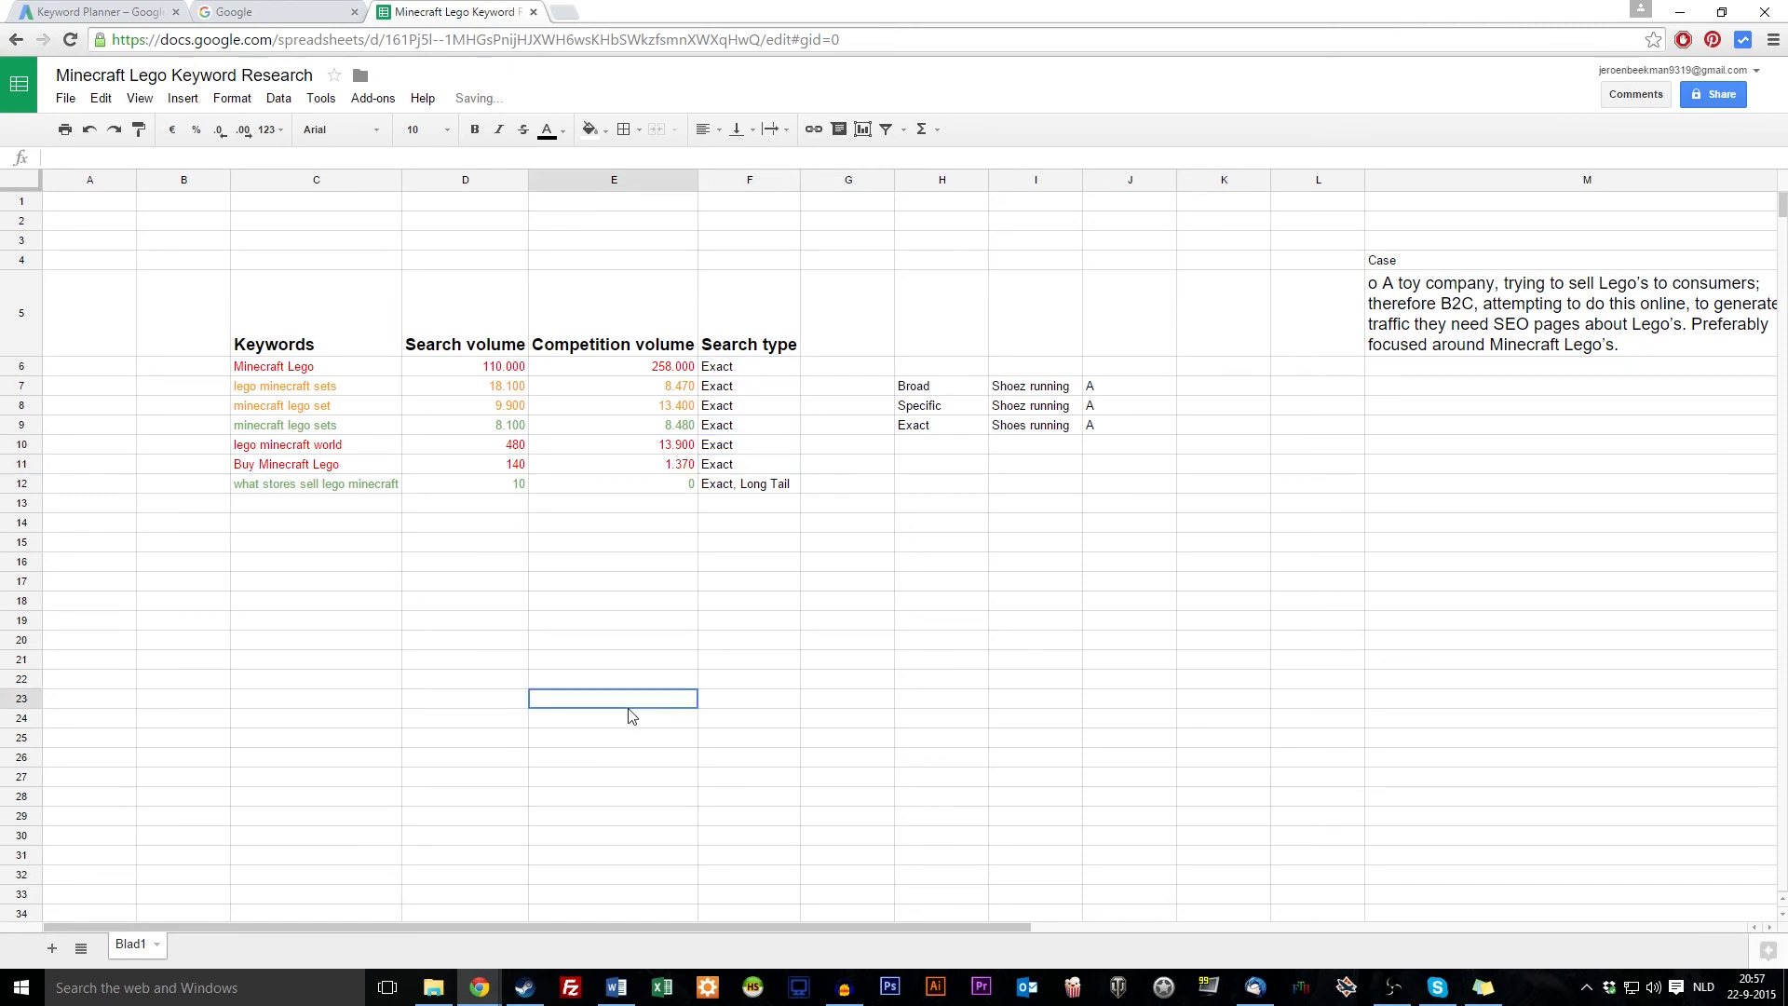
click(775, 373)
drag(294, 368, 742, 466)
drag(282, 486, 780, 491)
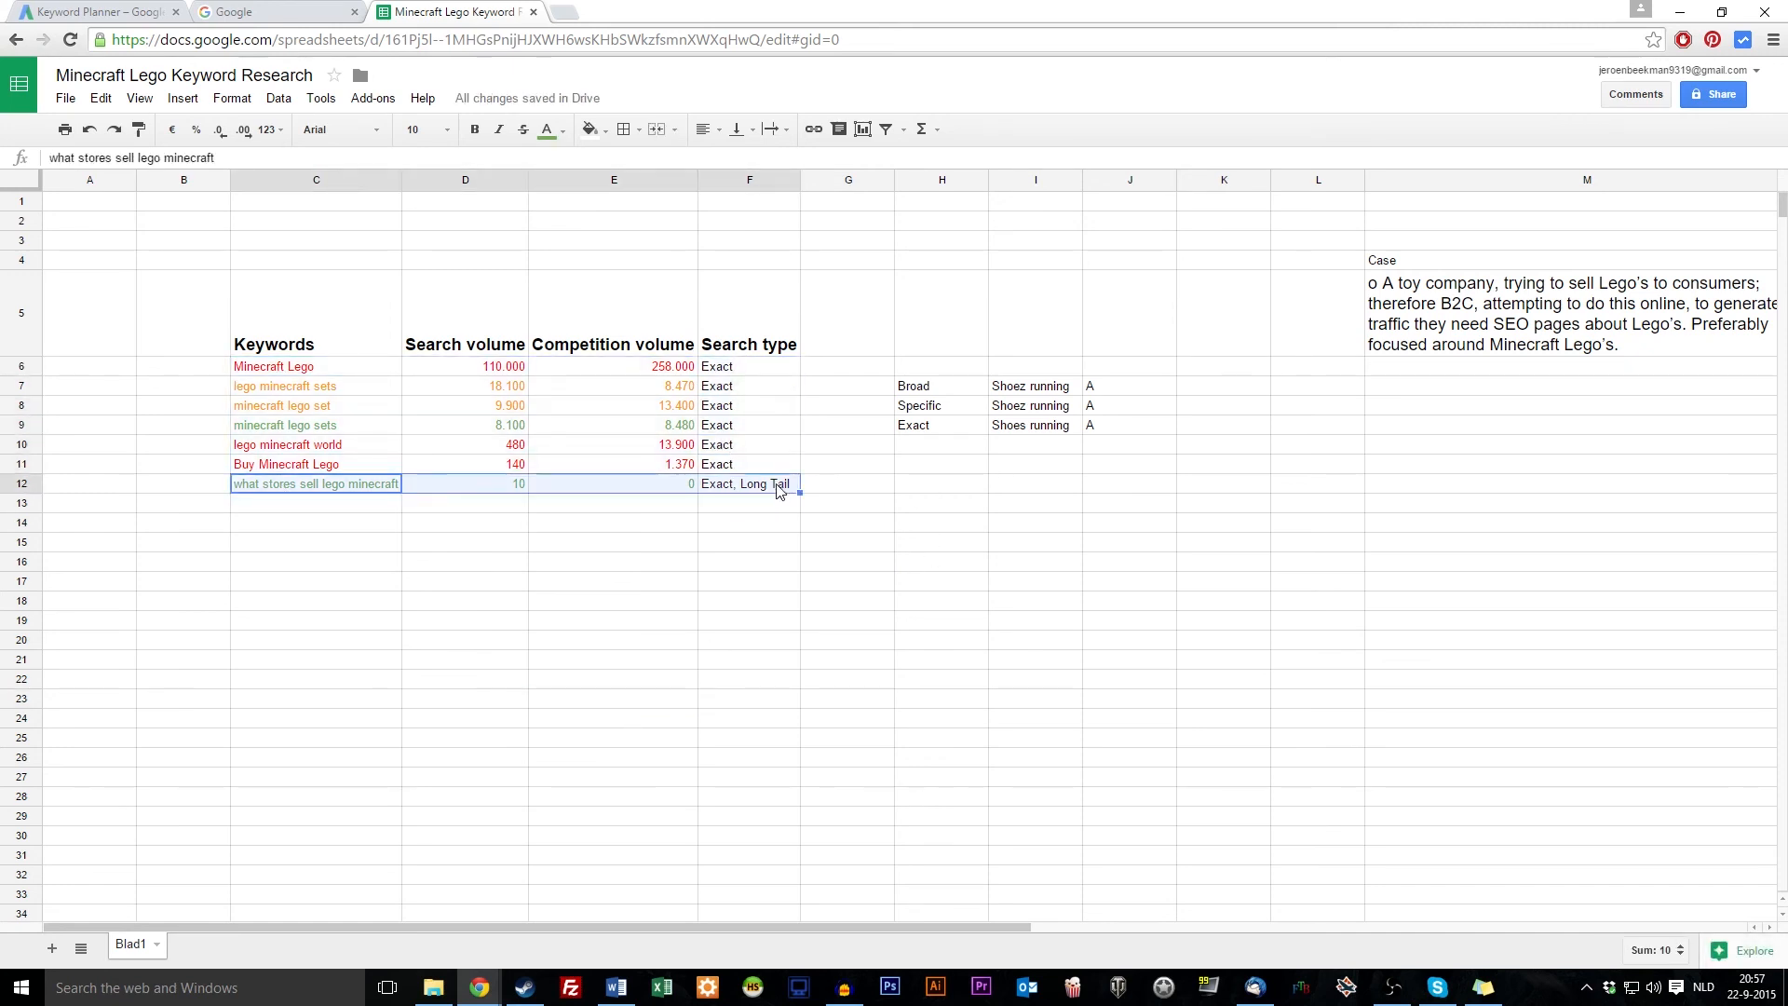
click(780, 491)
click(336, 531)
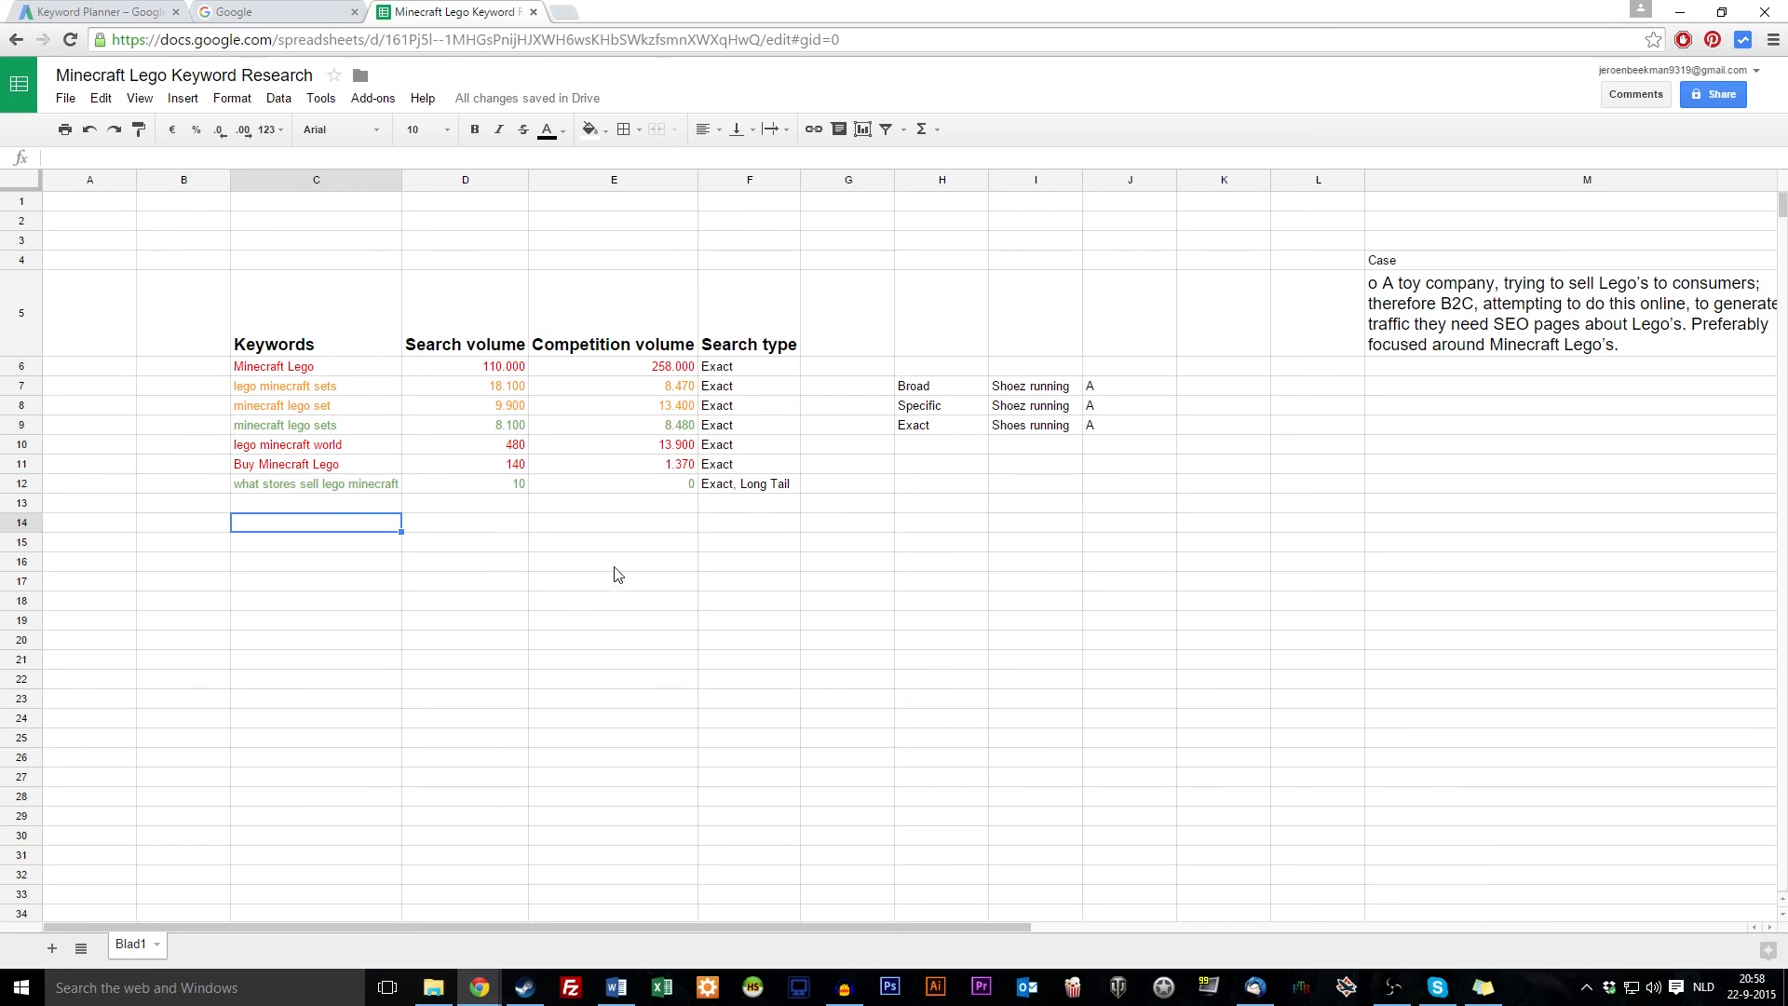
click(759, 468)
click(613, 486)
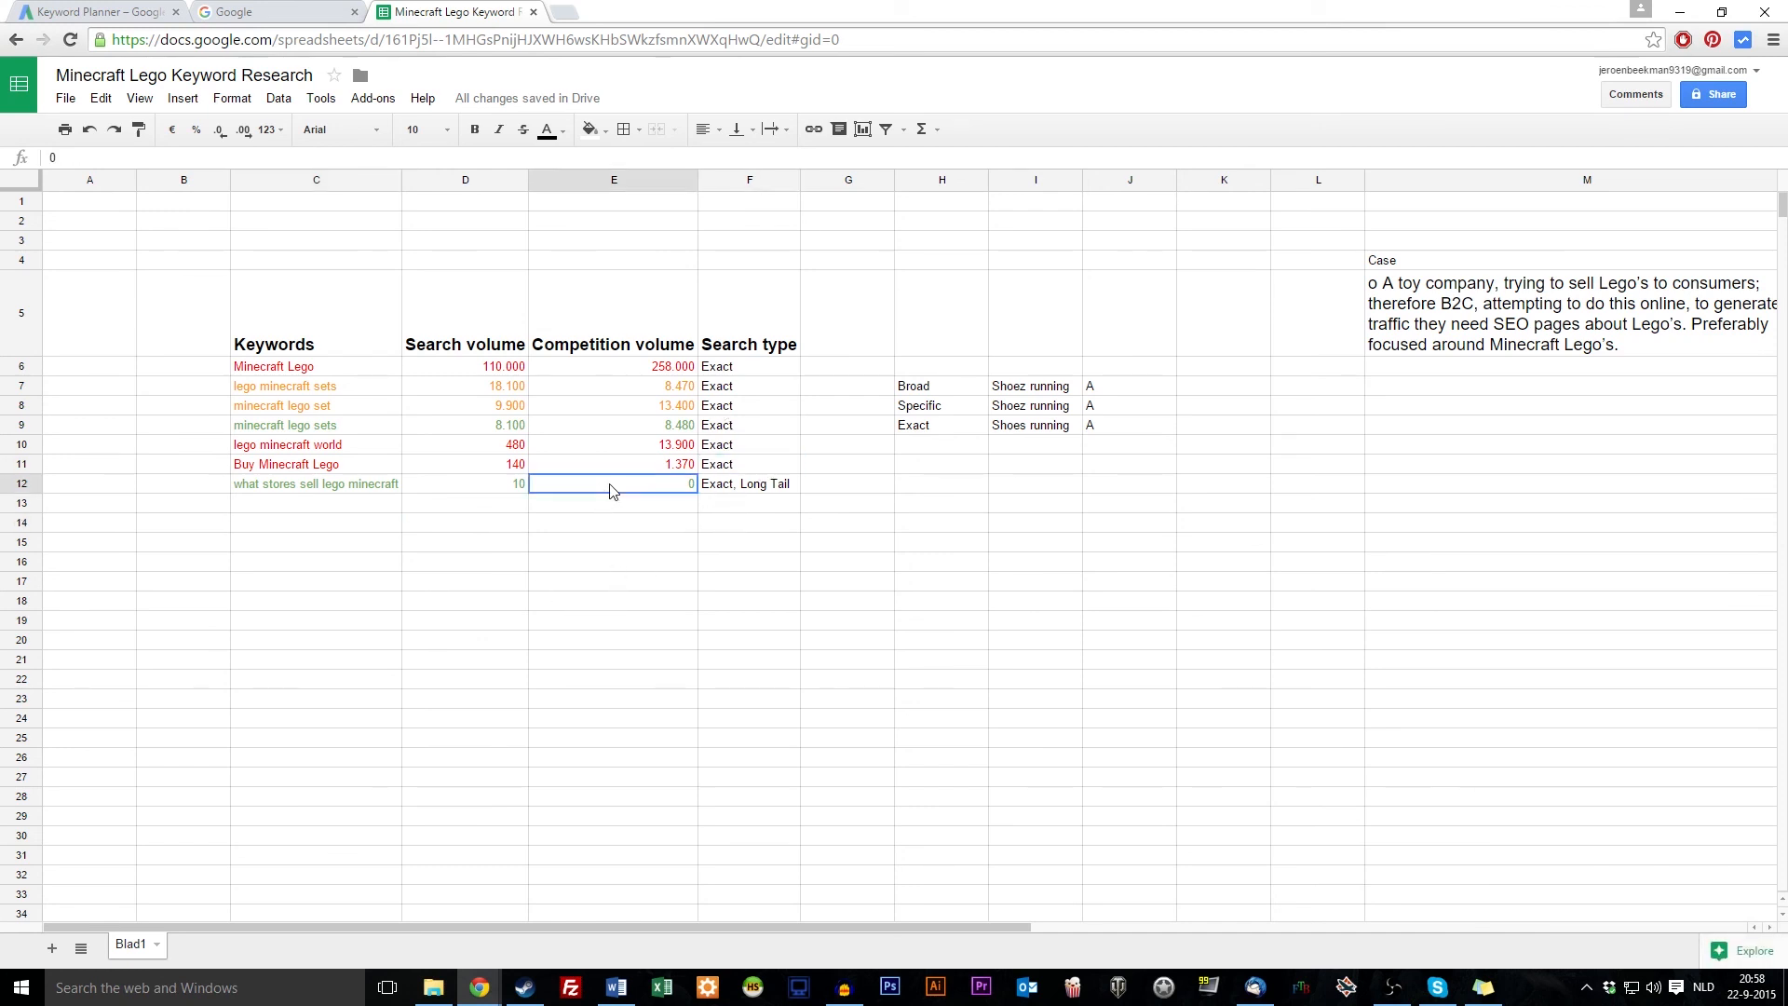
ctrl+click(272, 488)
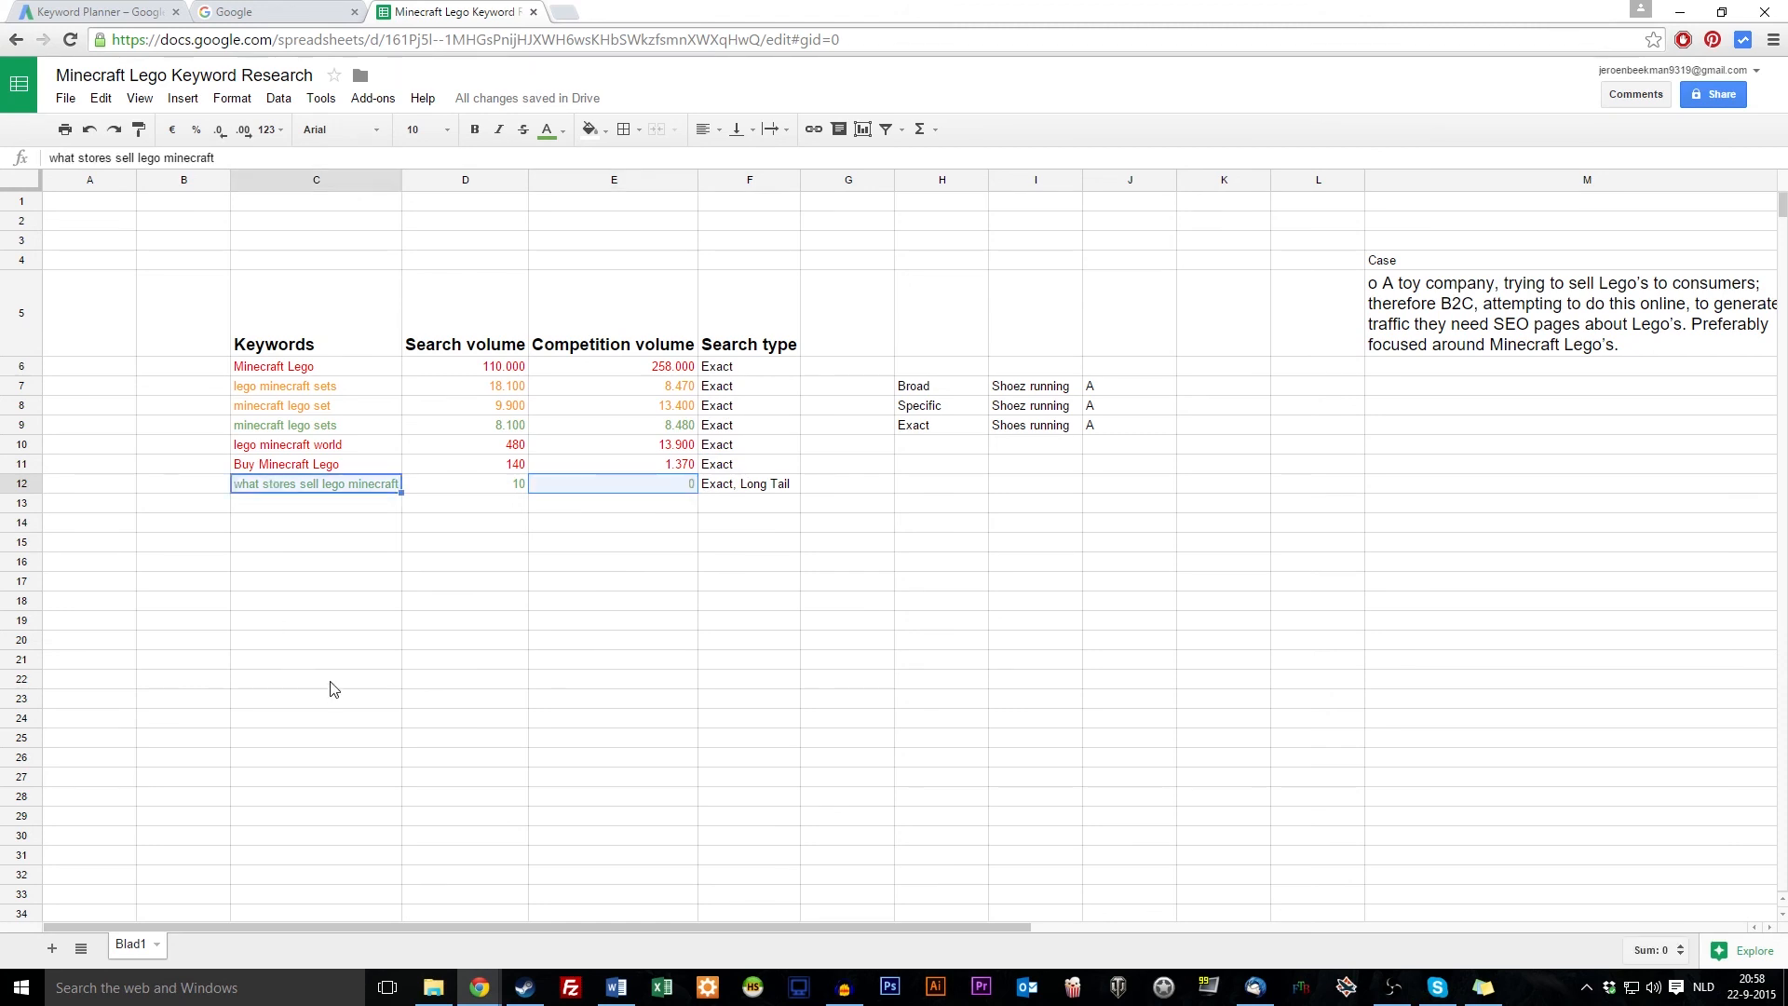
click(488, 480)
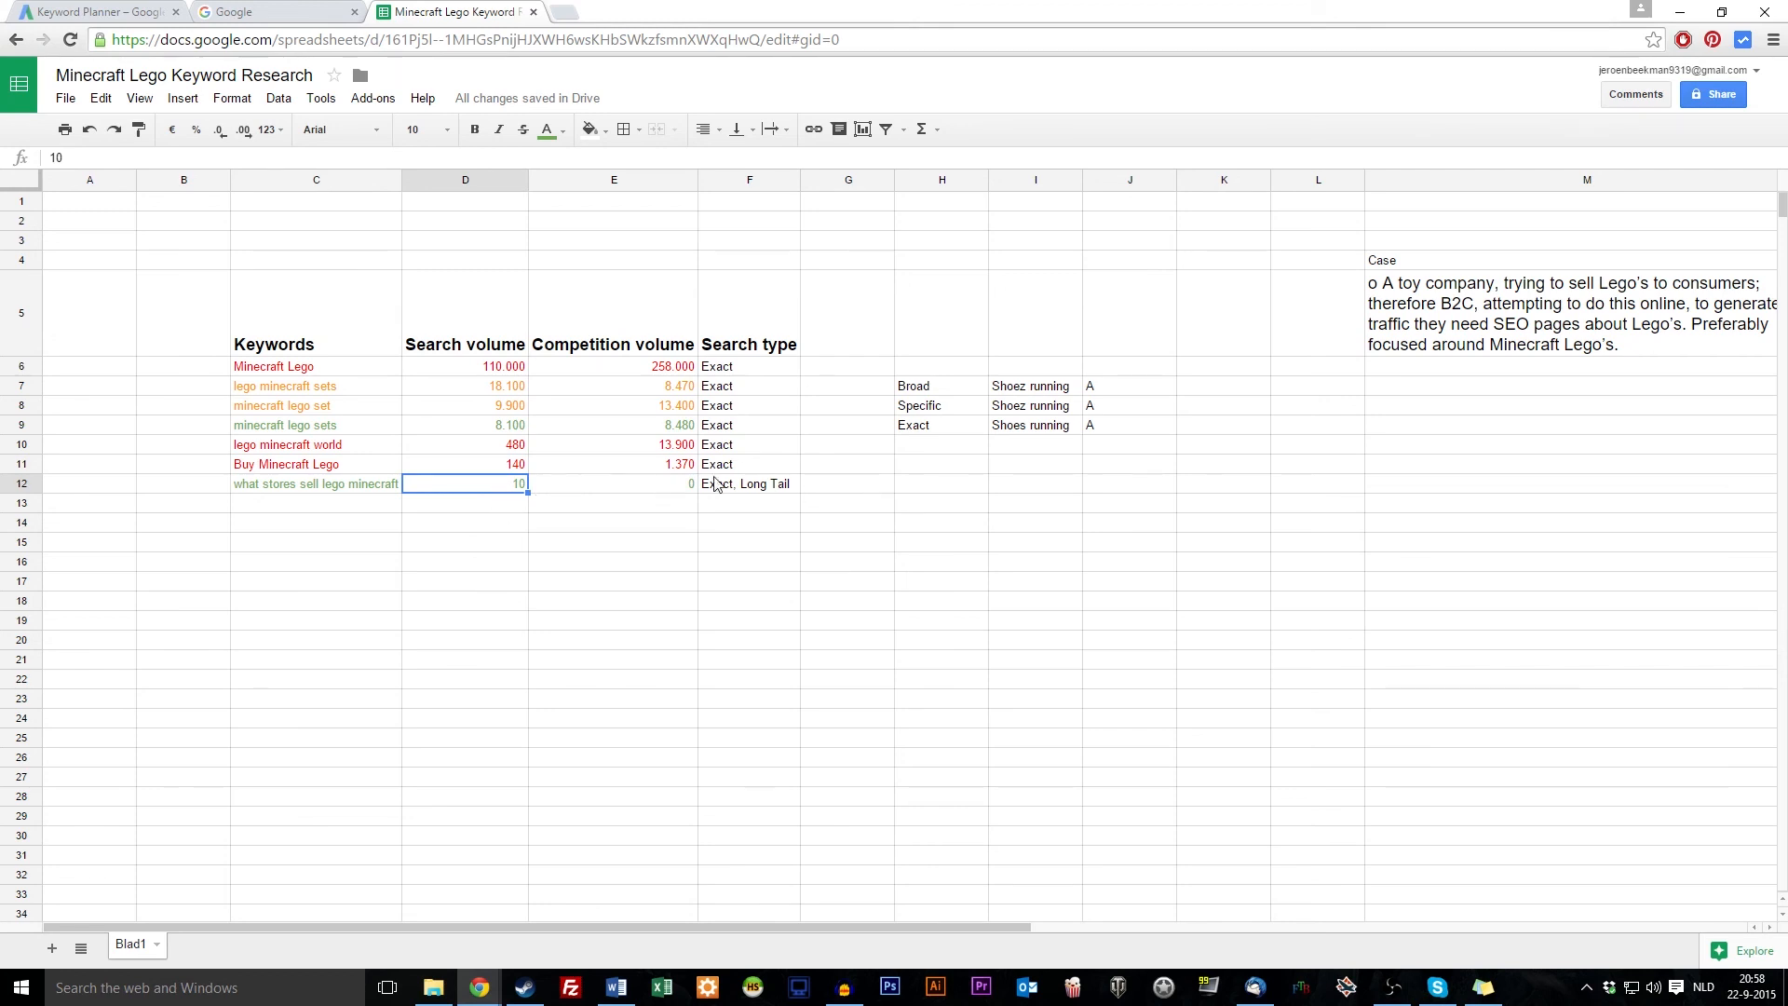
click(753, 484)
shift+click(328, 491)
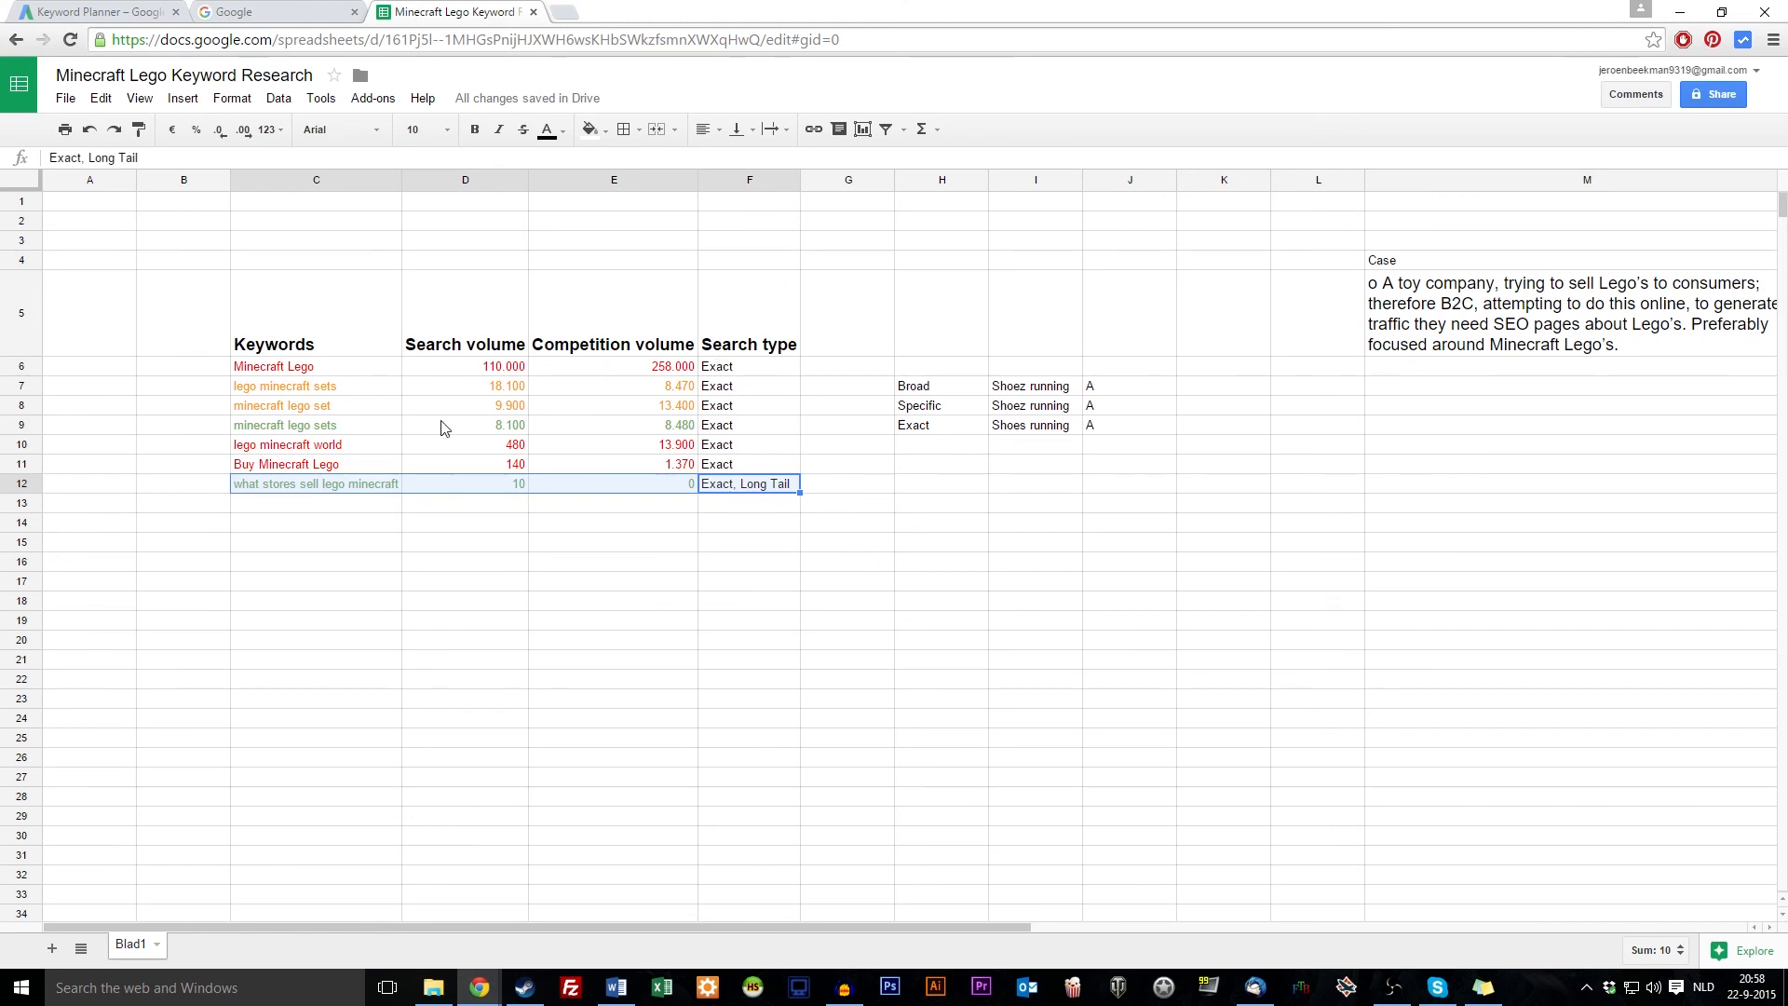
Select the minecraft lego sets row and its two volumes, including competition 8480
click(321, 430)
drag(289, 428, 754, 426)
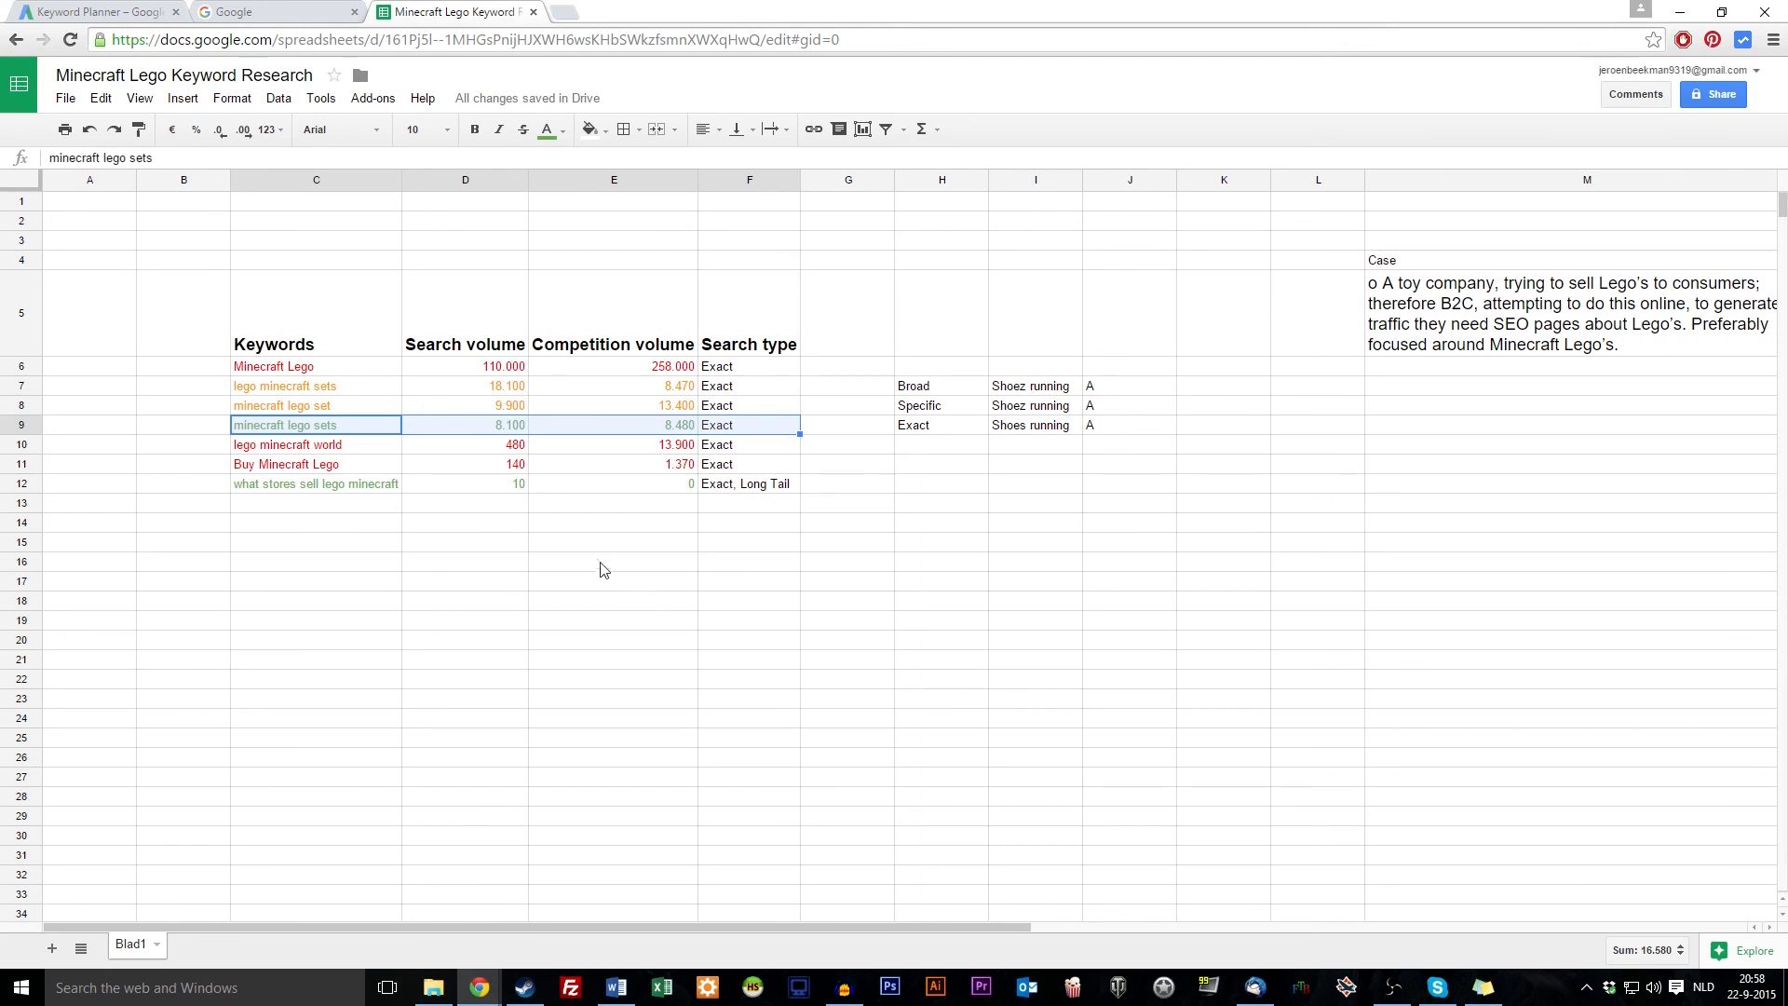
click(652, 427)
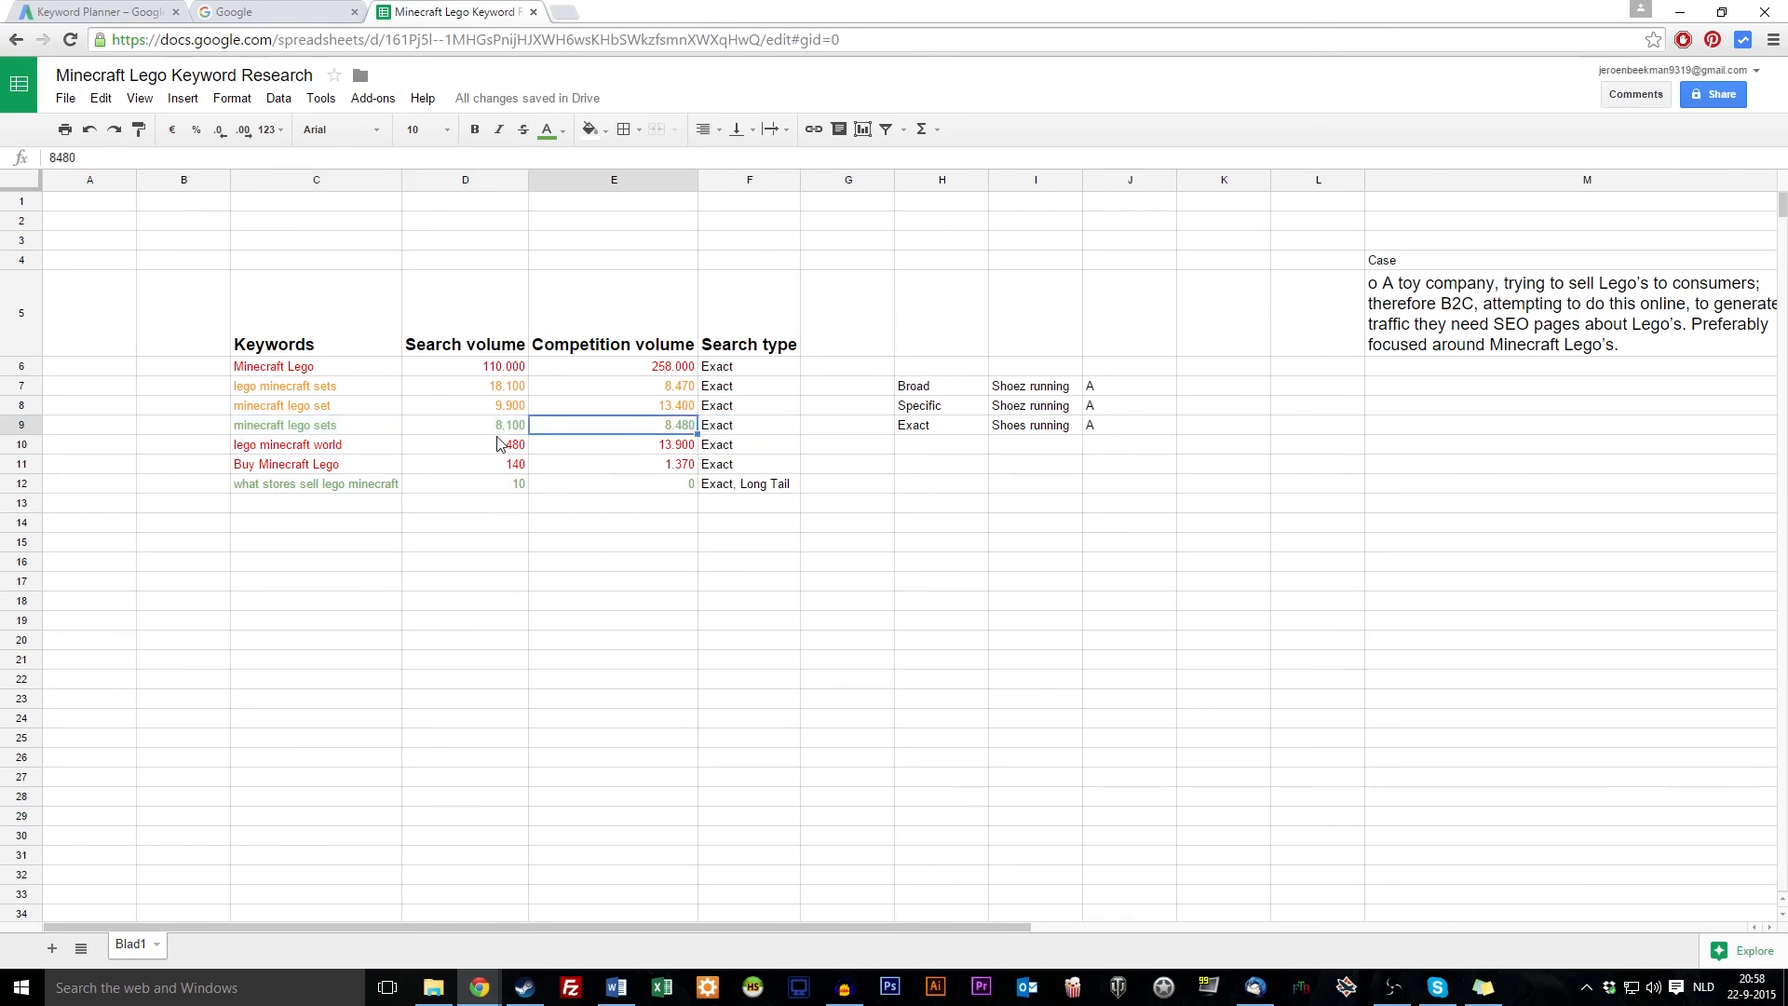
drag(500, 430, 667, 427)
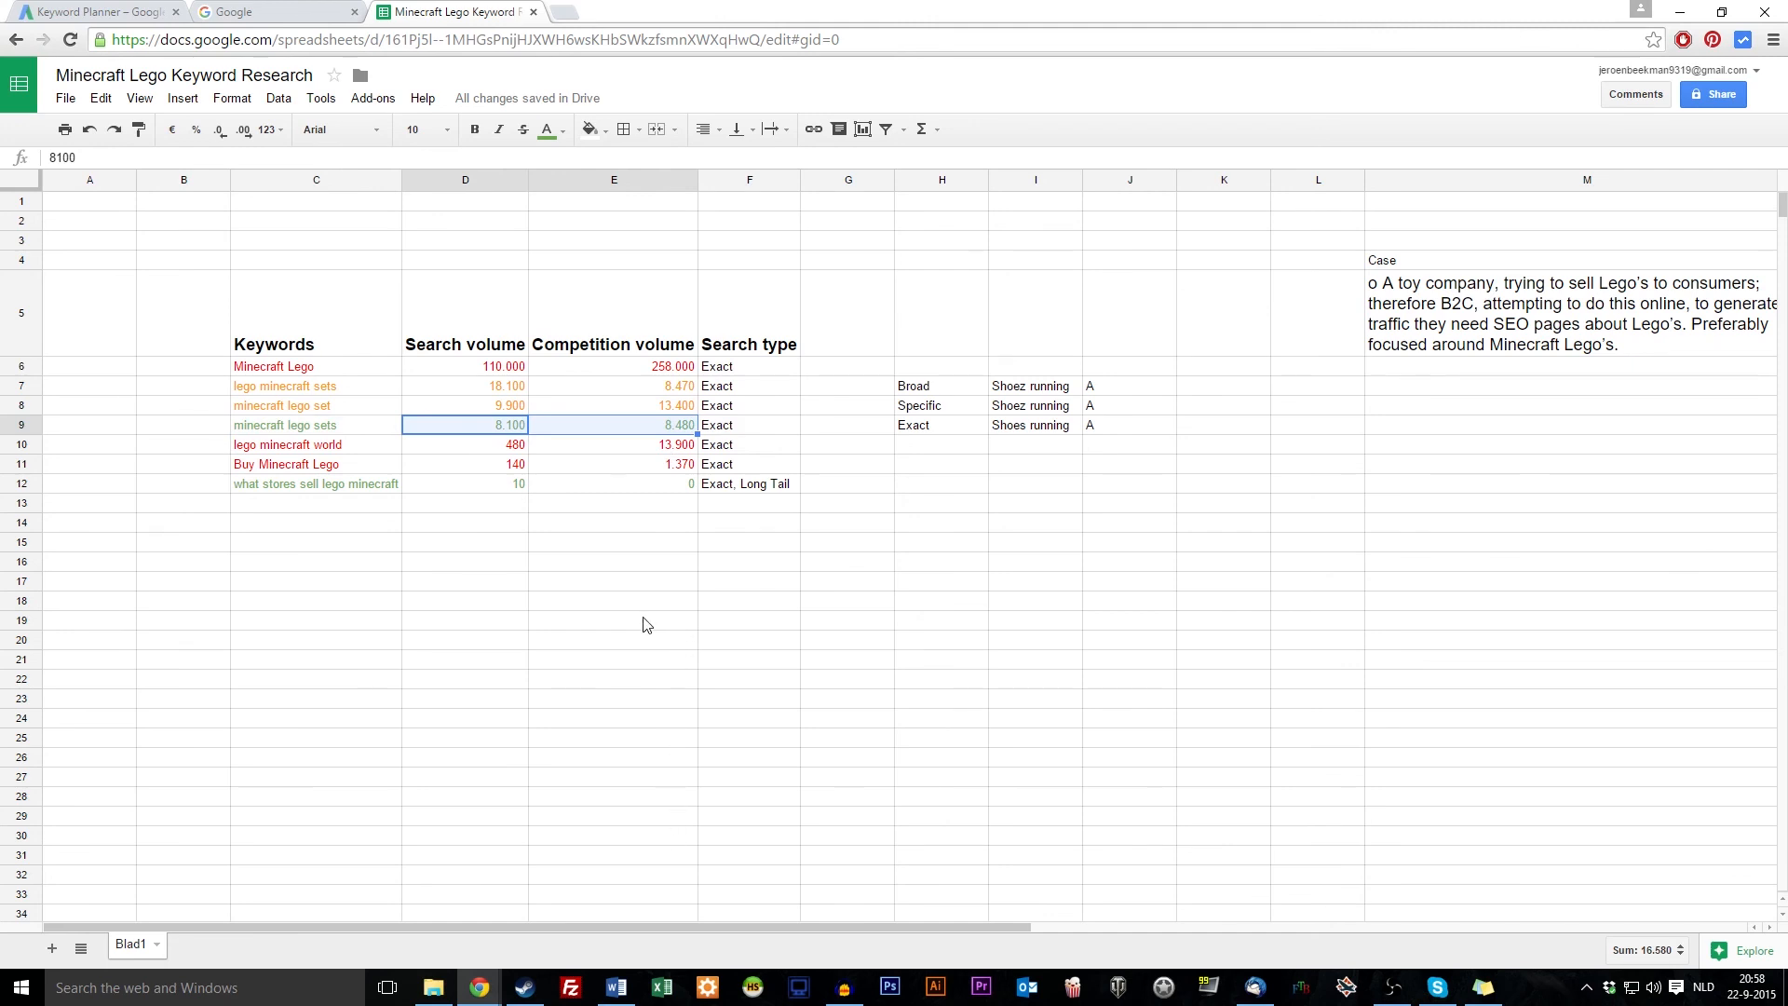
click(962, 590)
drag(913, 385, 1126, 431)
key(Delete)
click(1117, 734)
drag(291, 428, 670, 408)
click(262, 389)
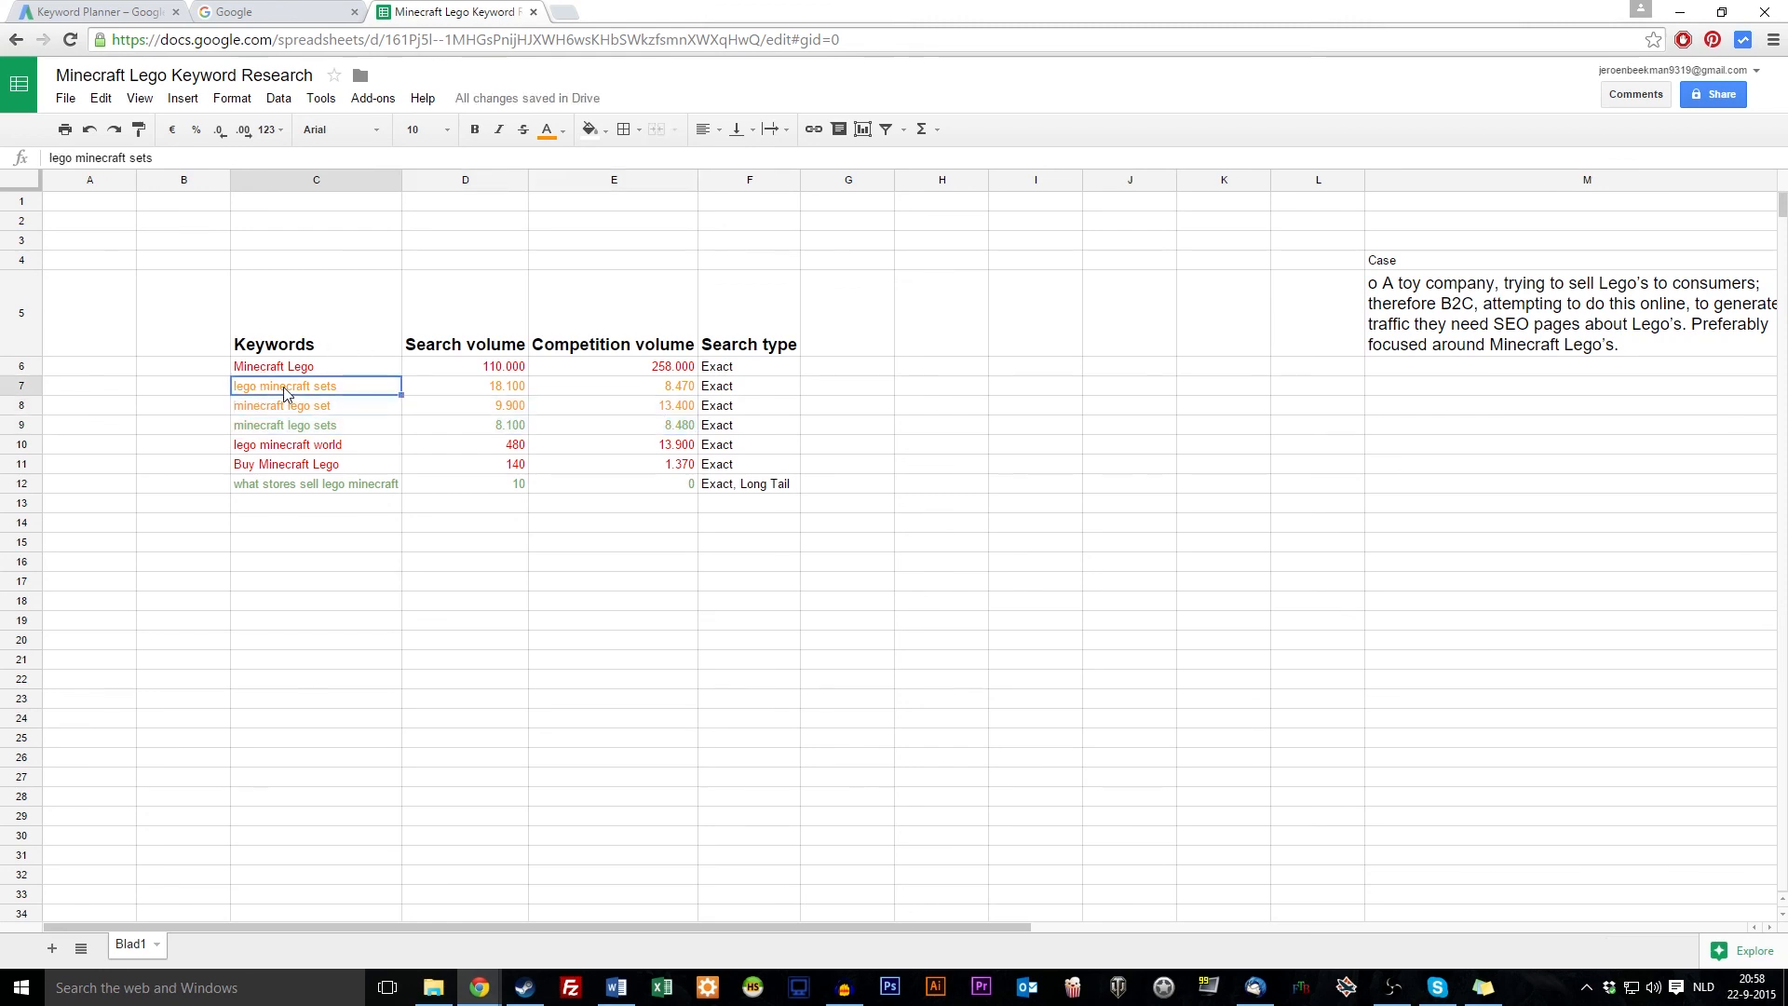
drag(689, 408, 398, 387)
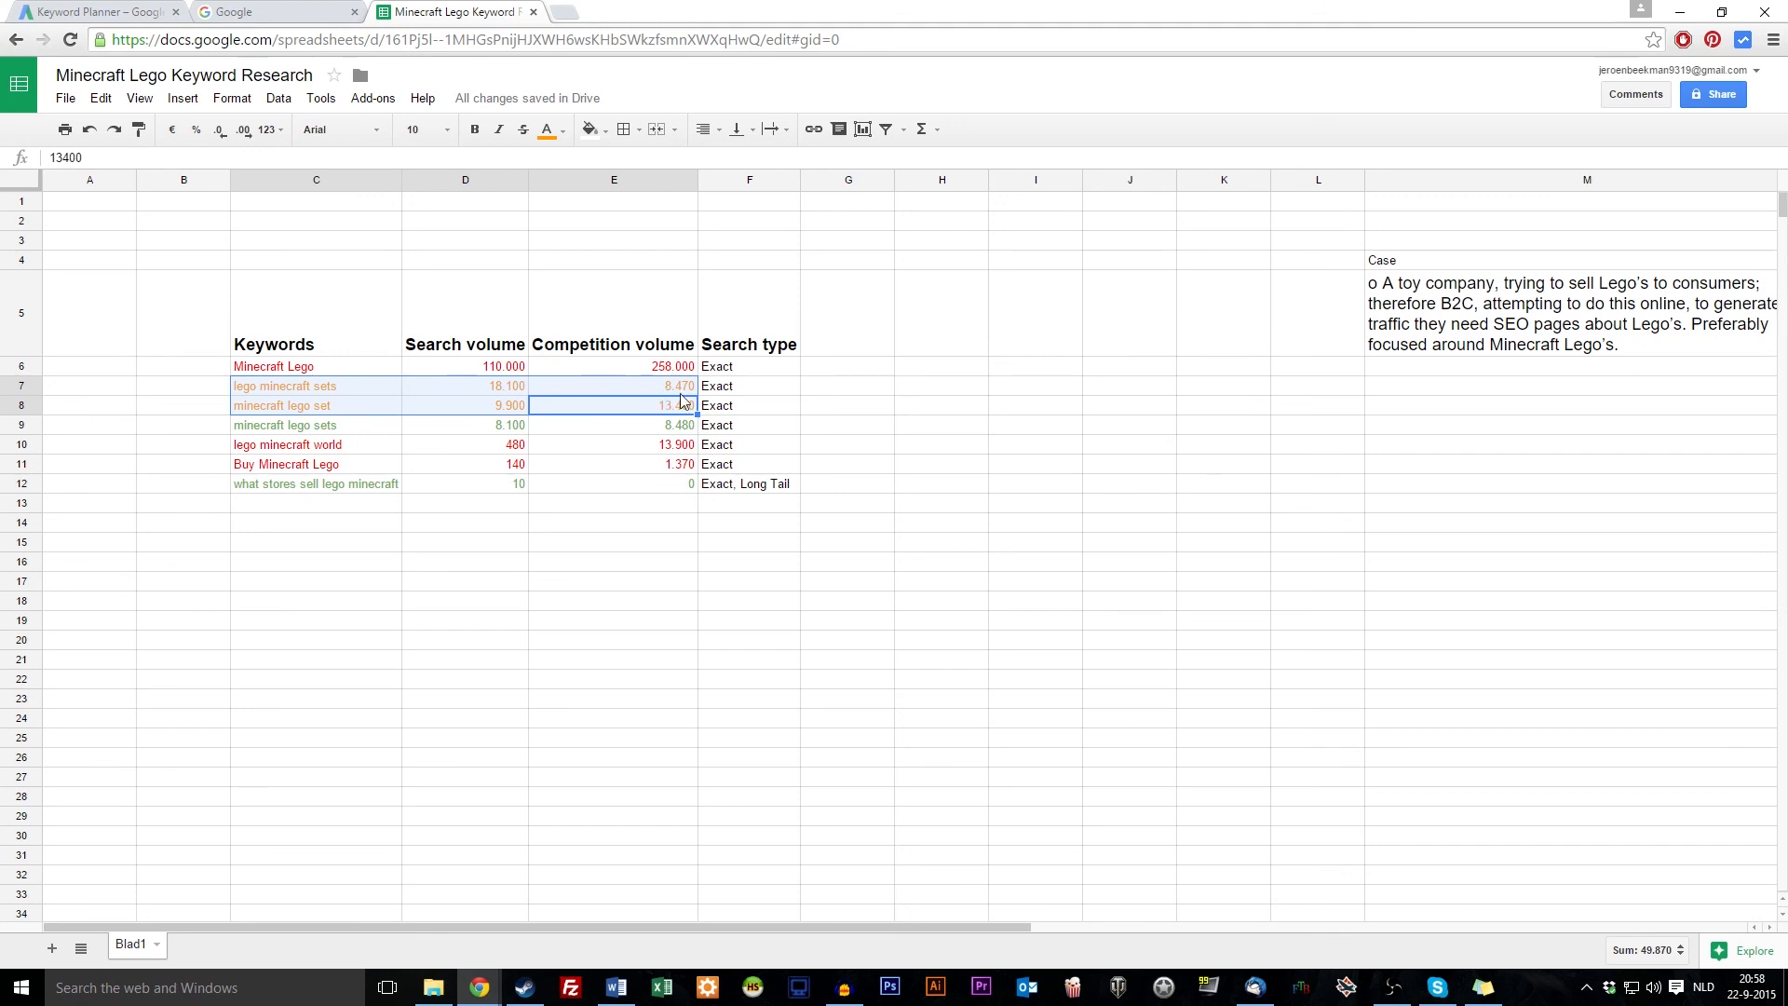
click(510, 392)
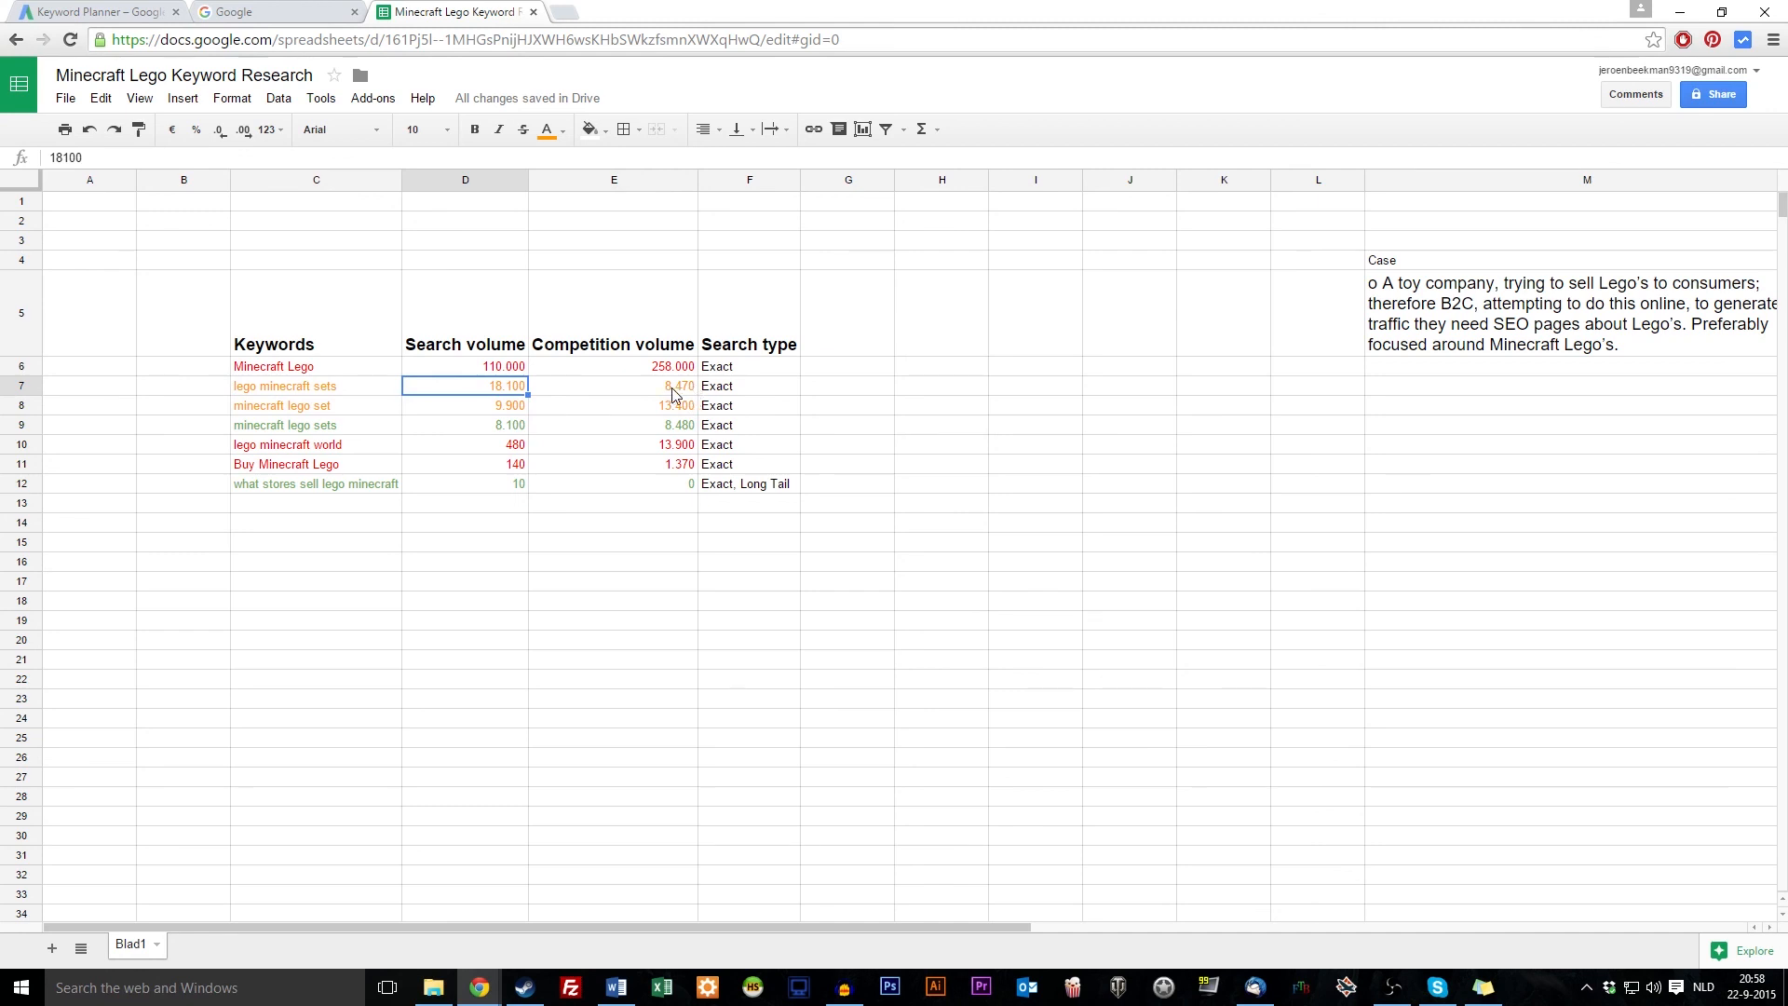
drag(508, 428, 689, 428)
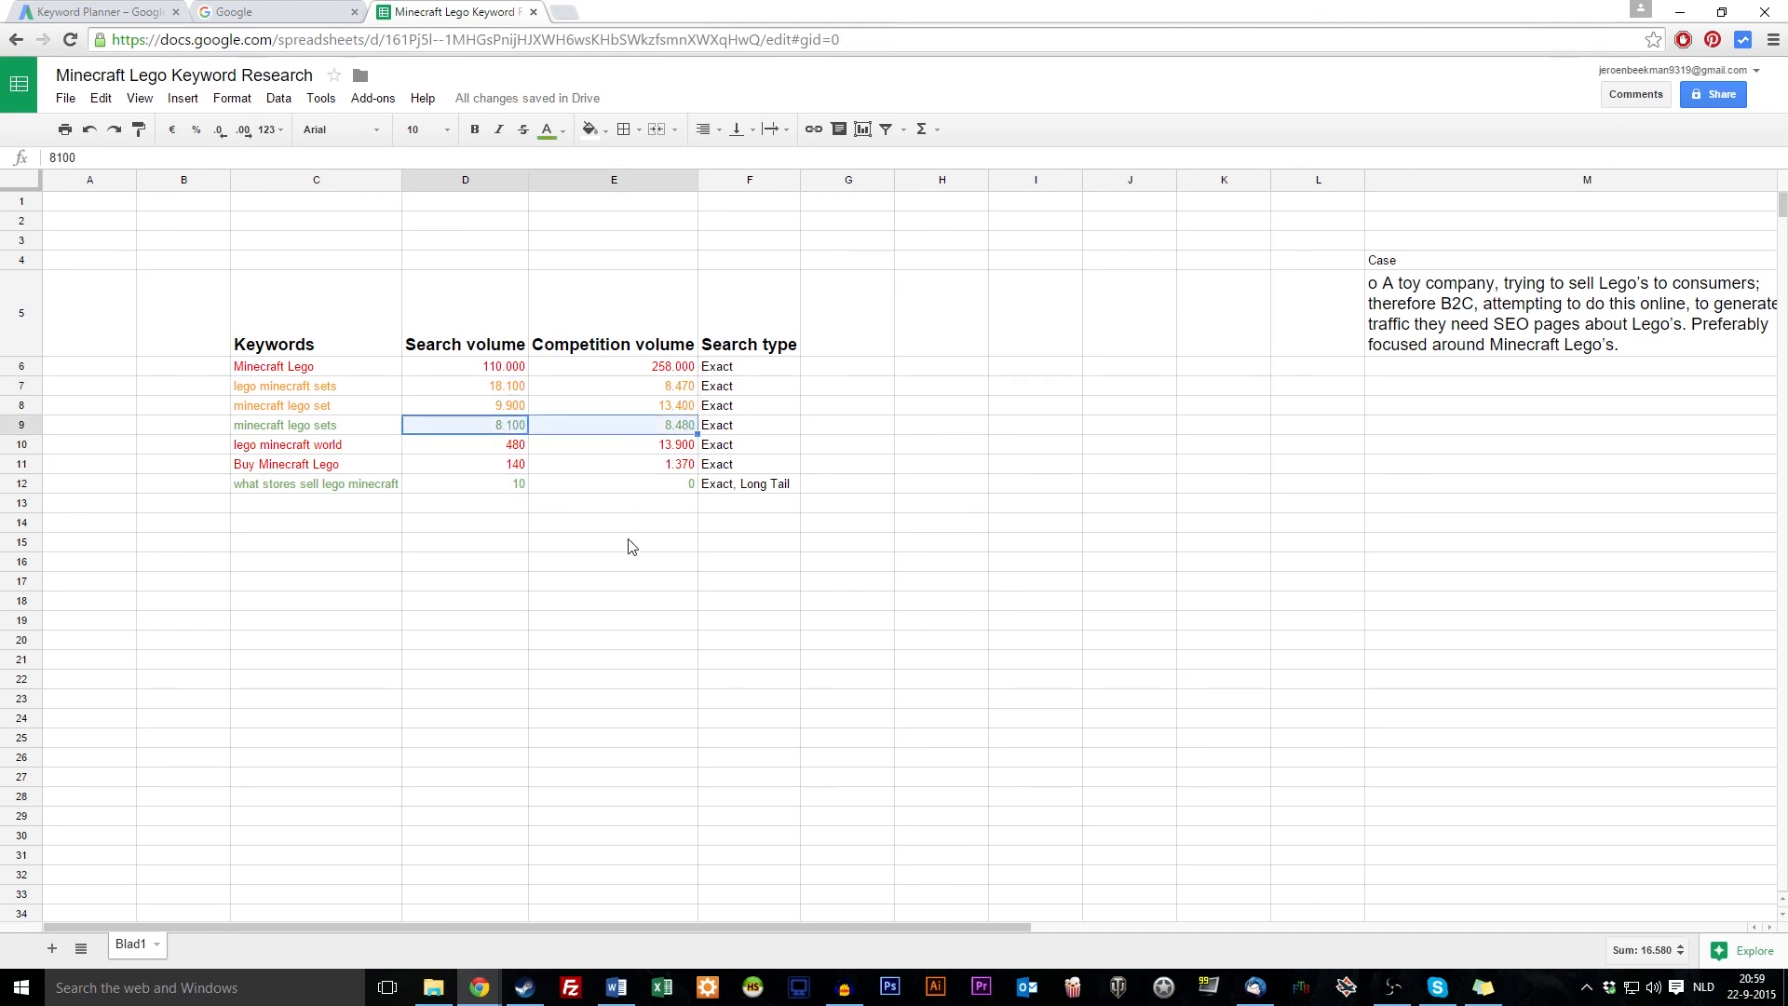
click(584, 578)
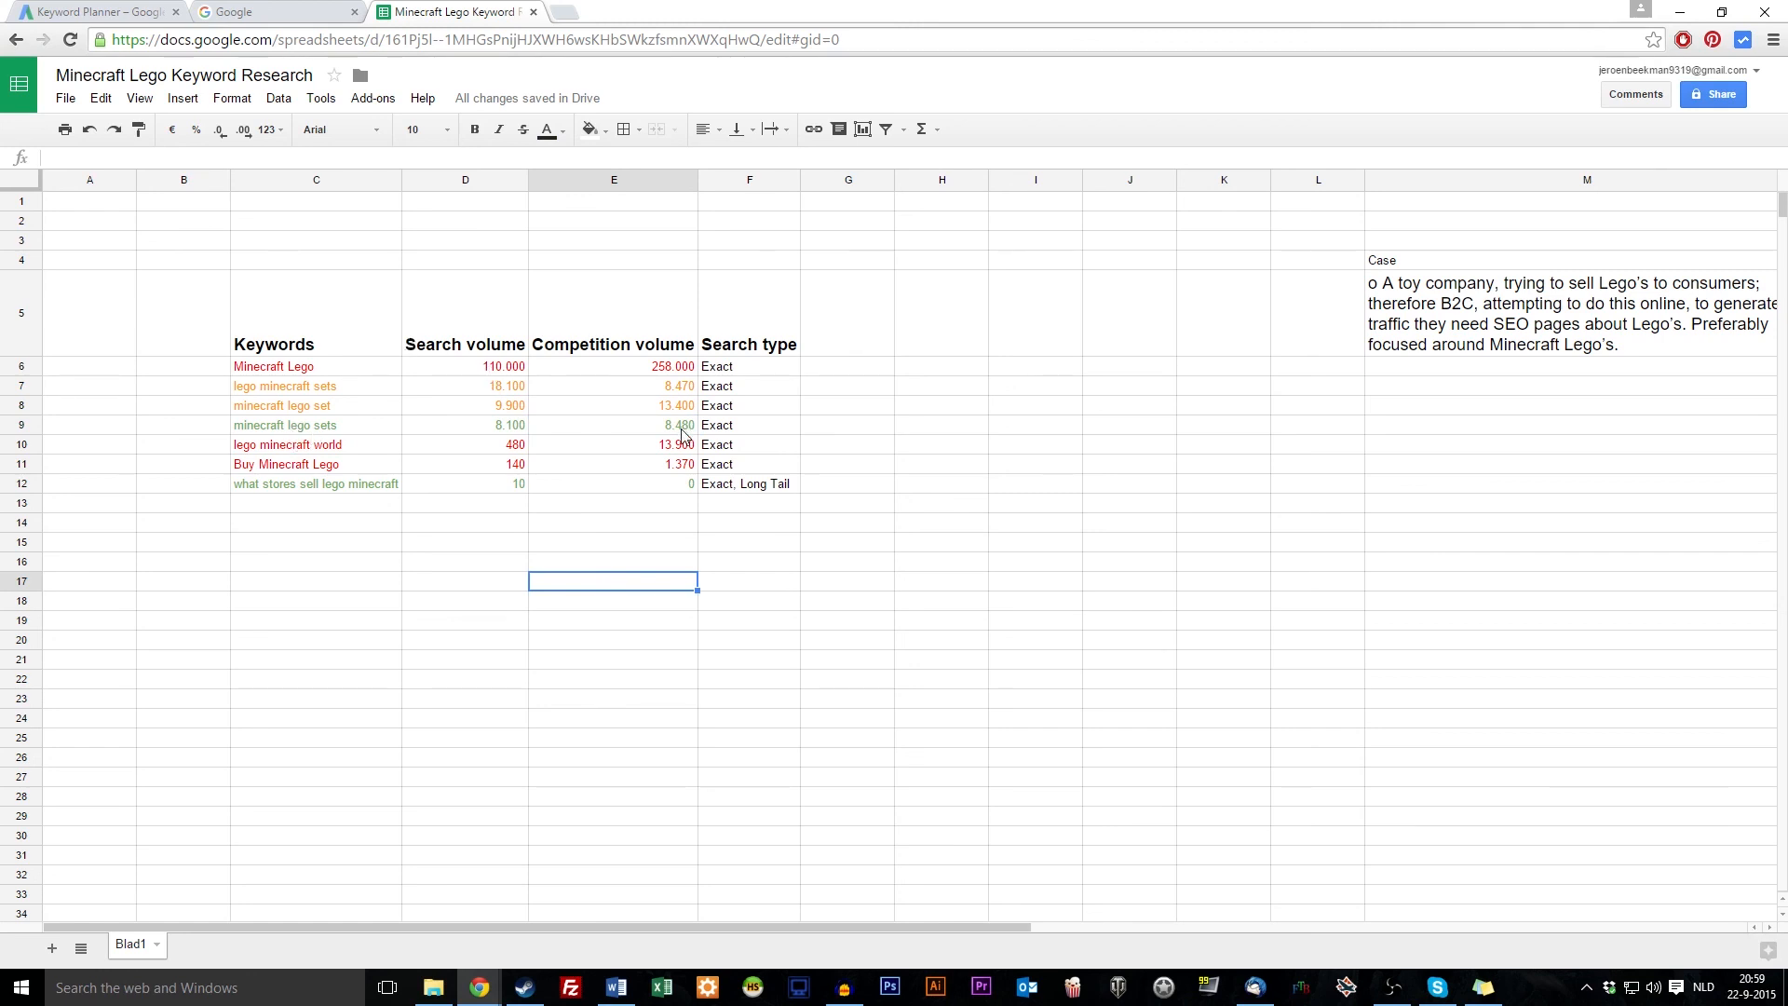
click(655, 429)
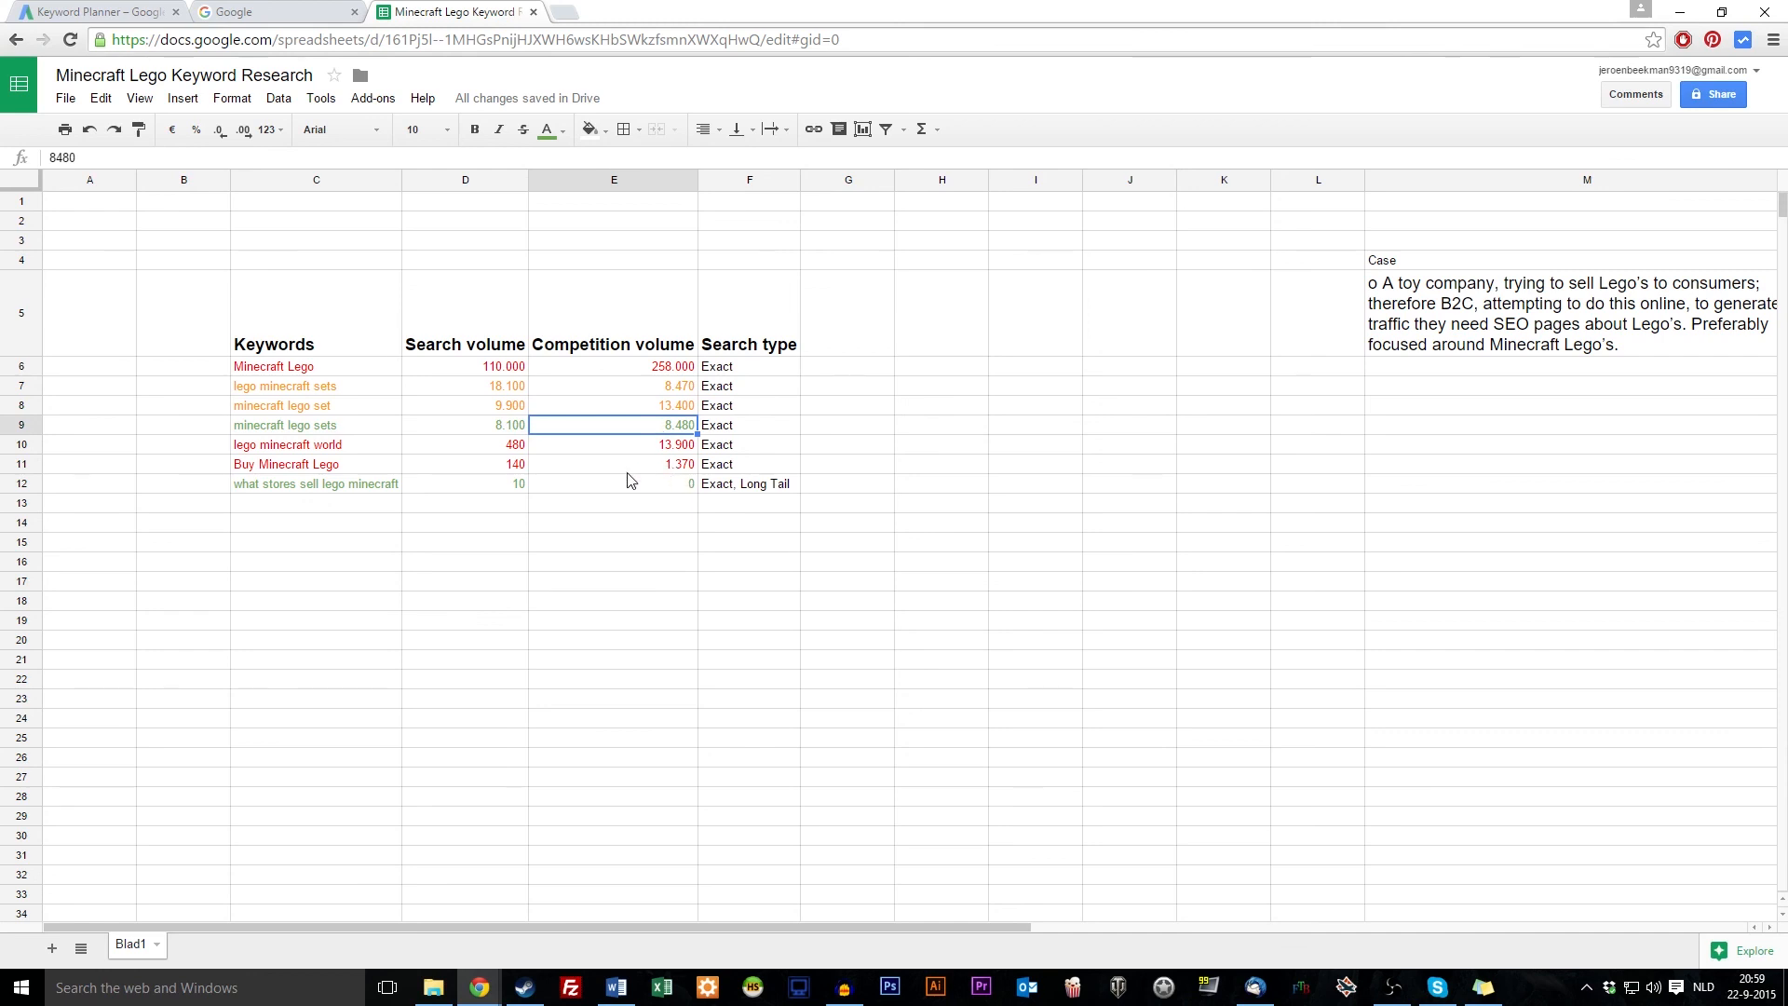
click(474, 430)
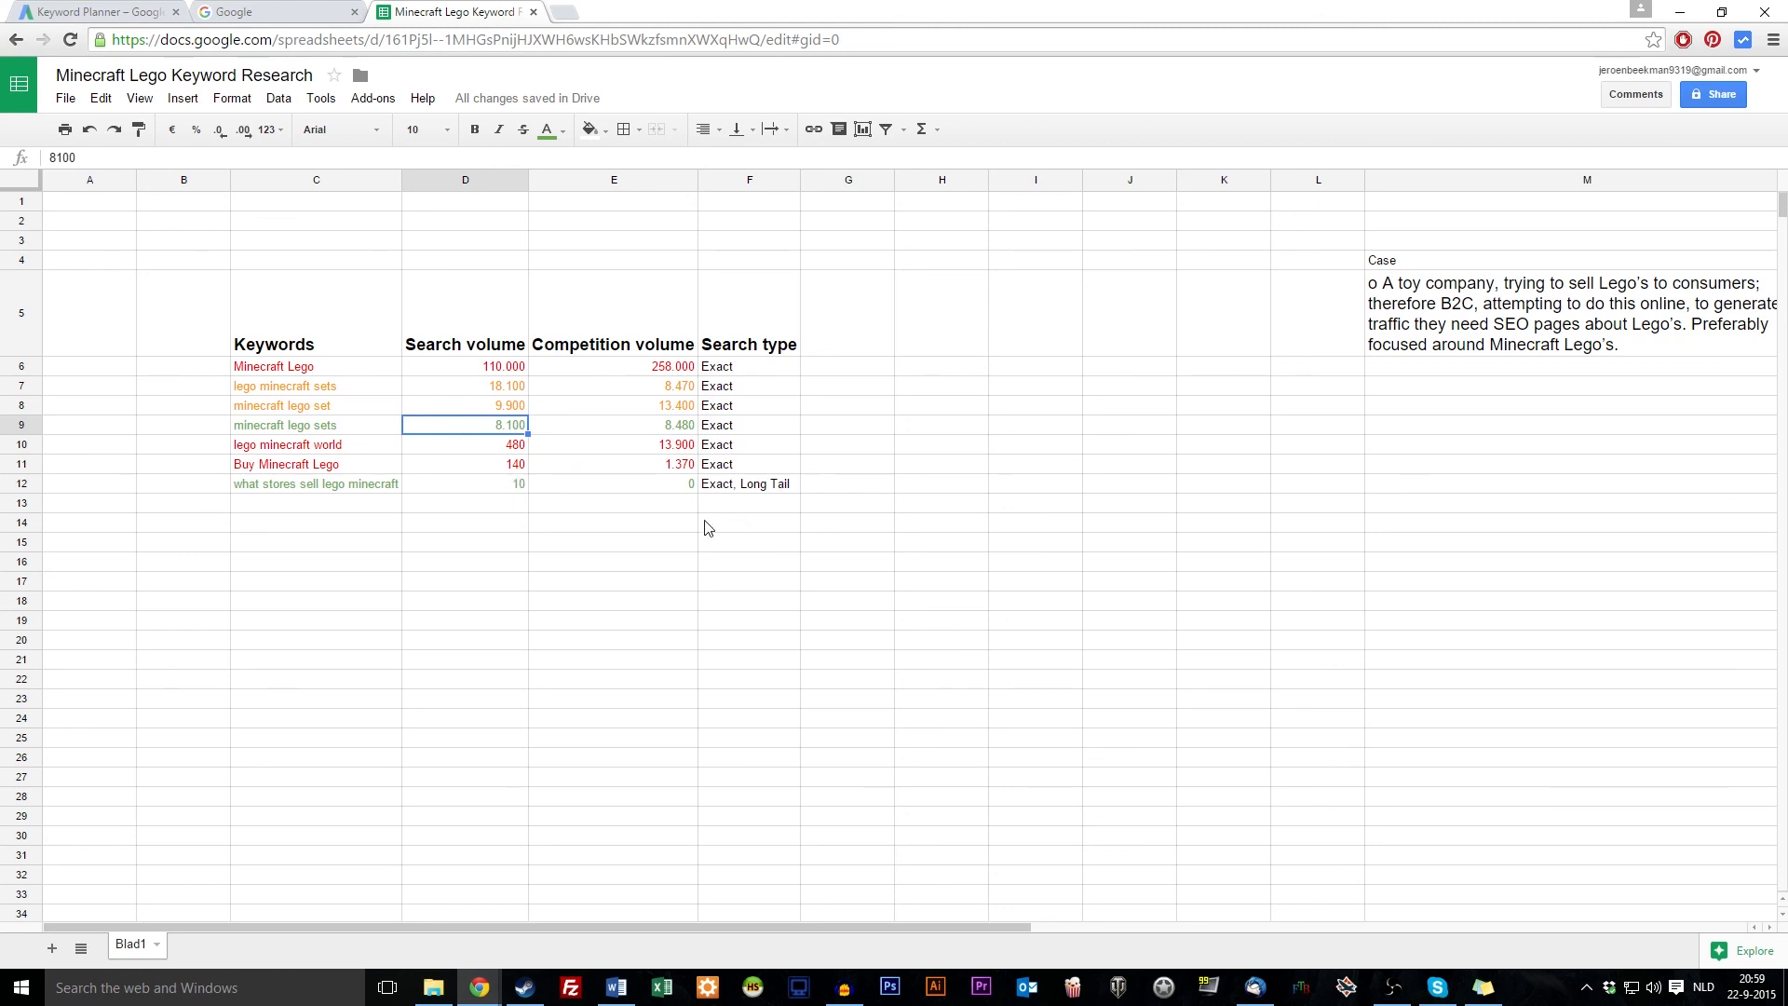
click(580, 548)
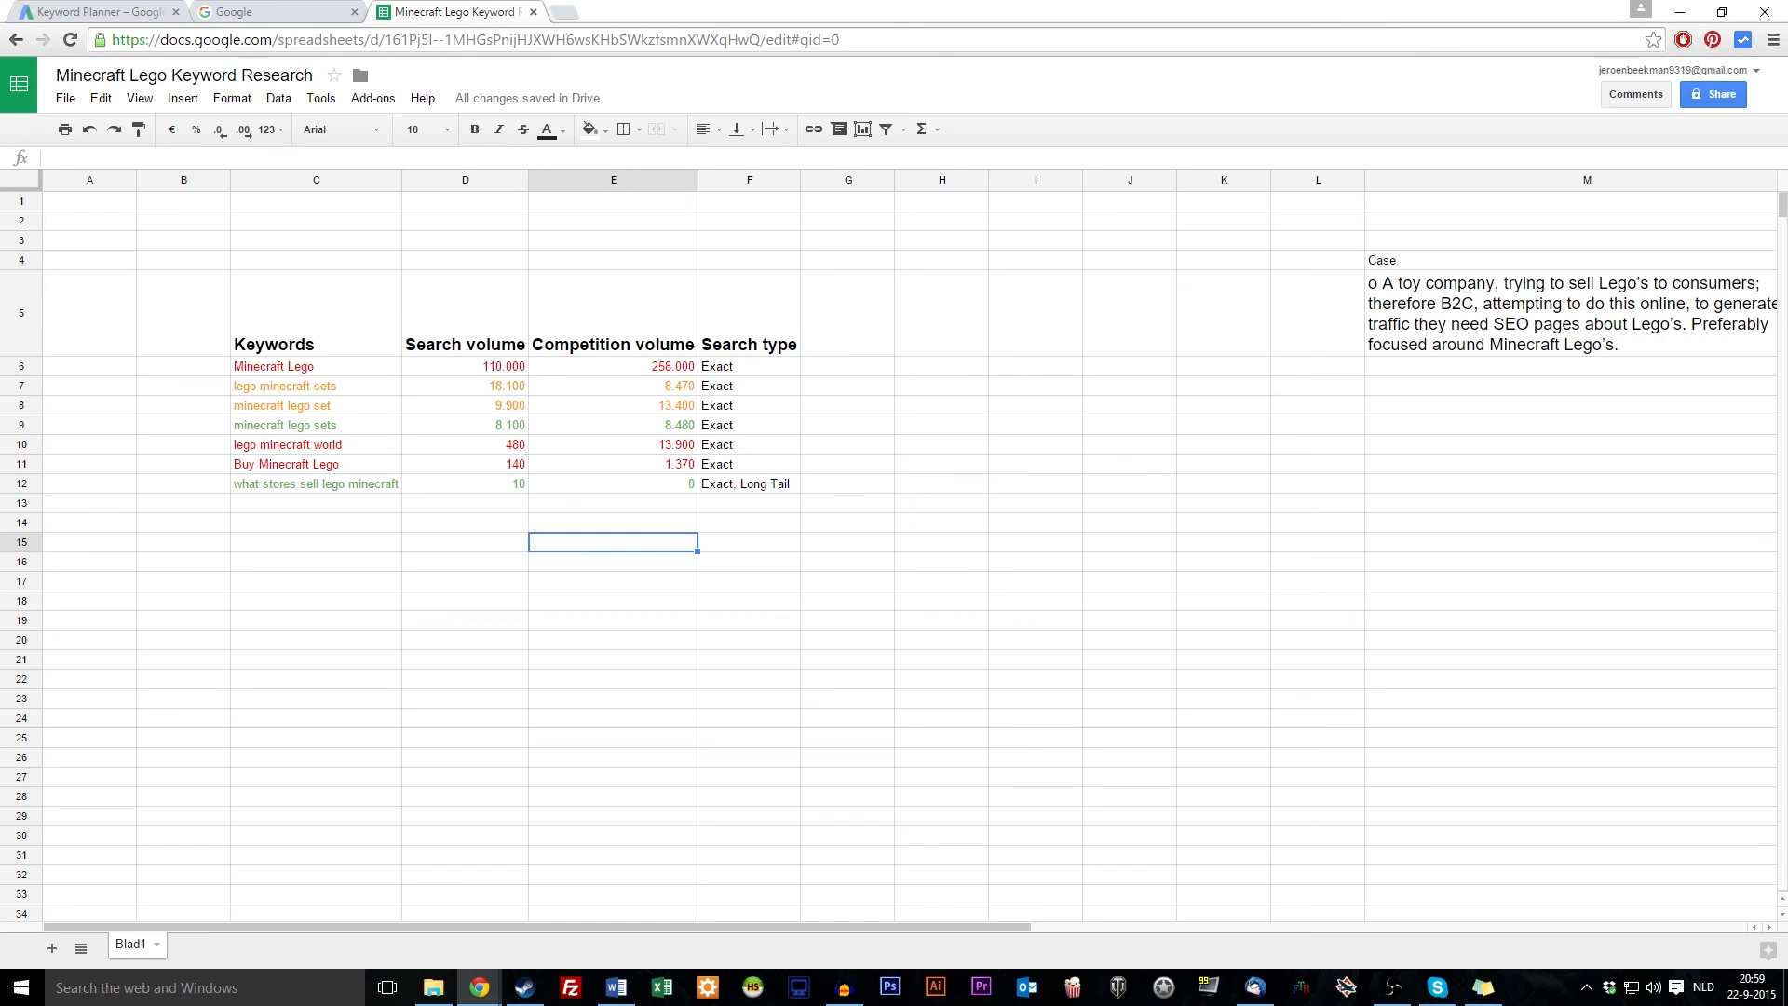
click(355, 543)
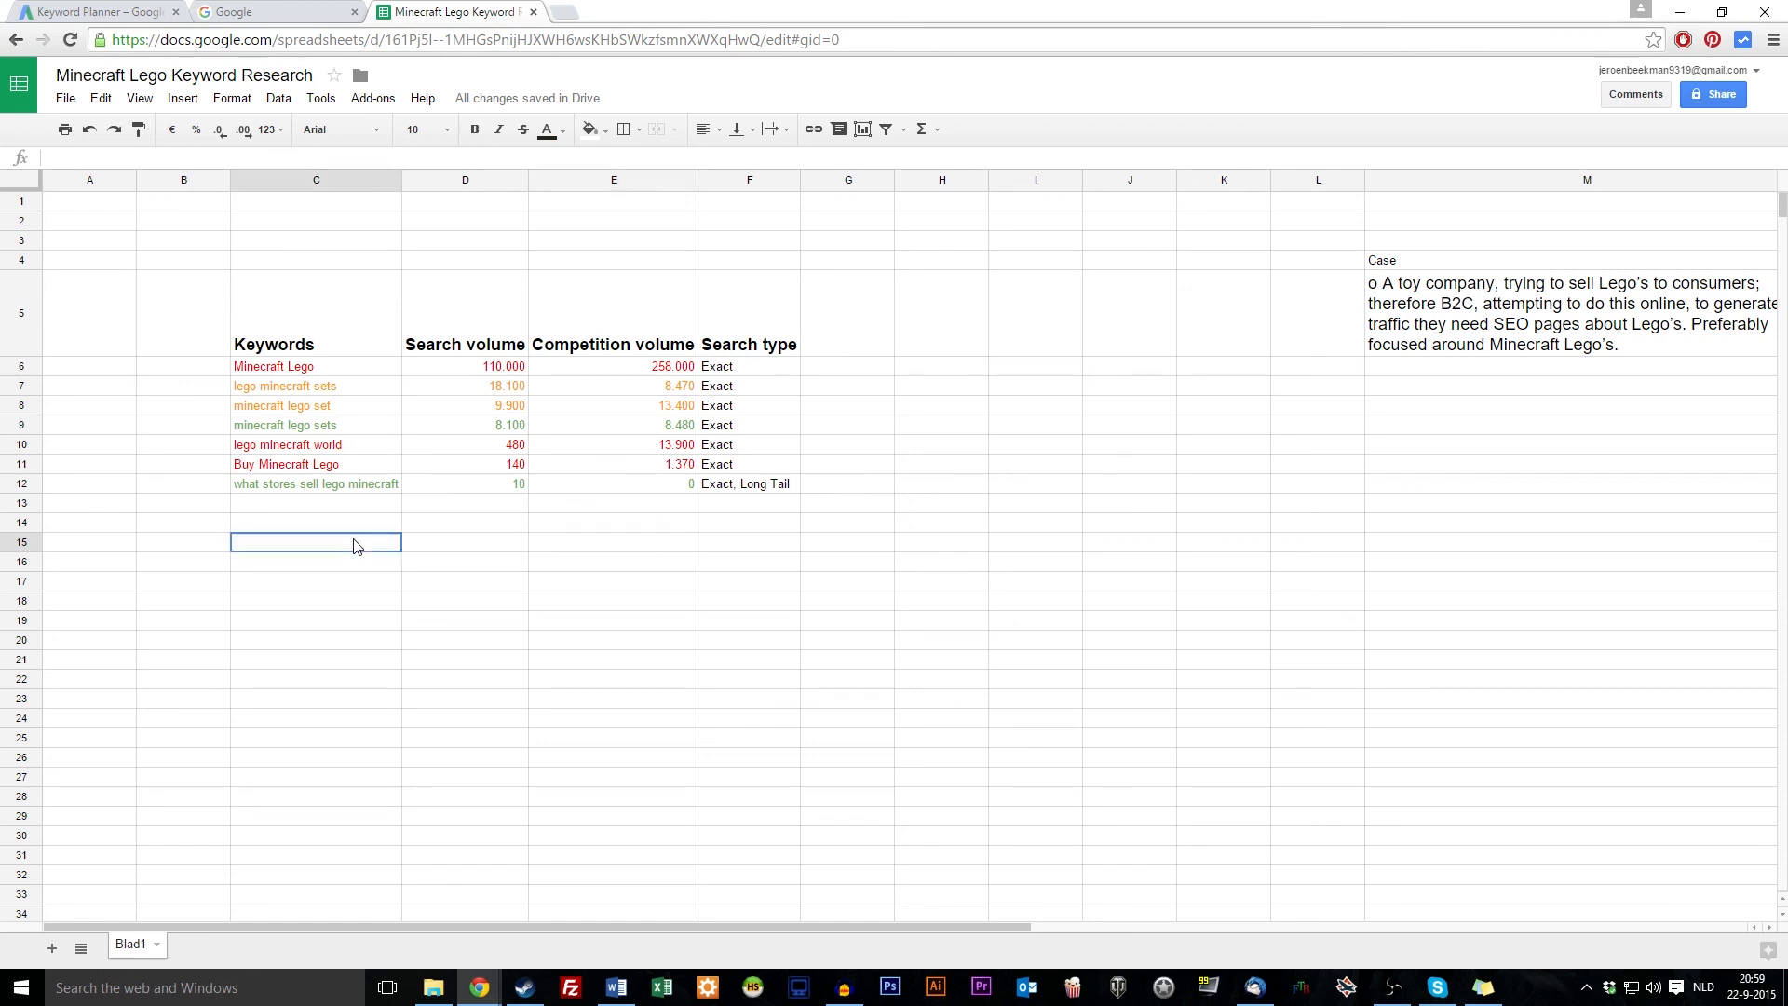
click(306, 642)
click(304, 487)
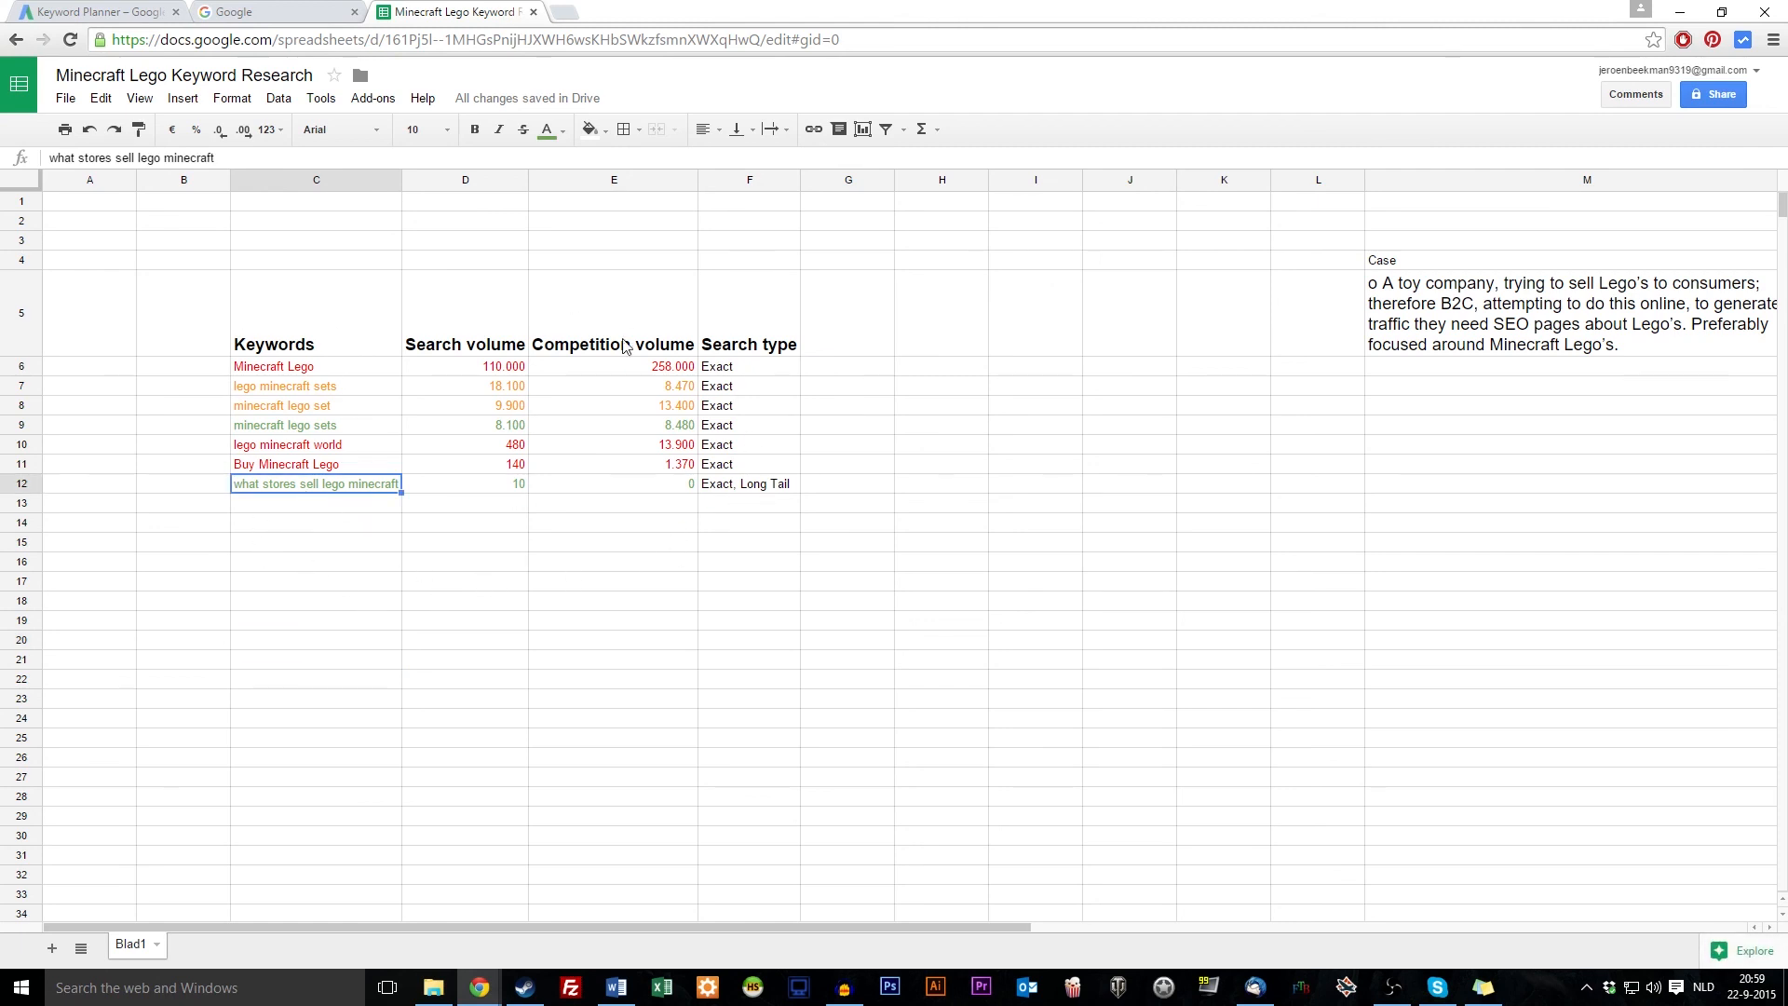
click(1481, 330)
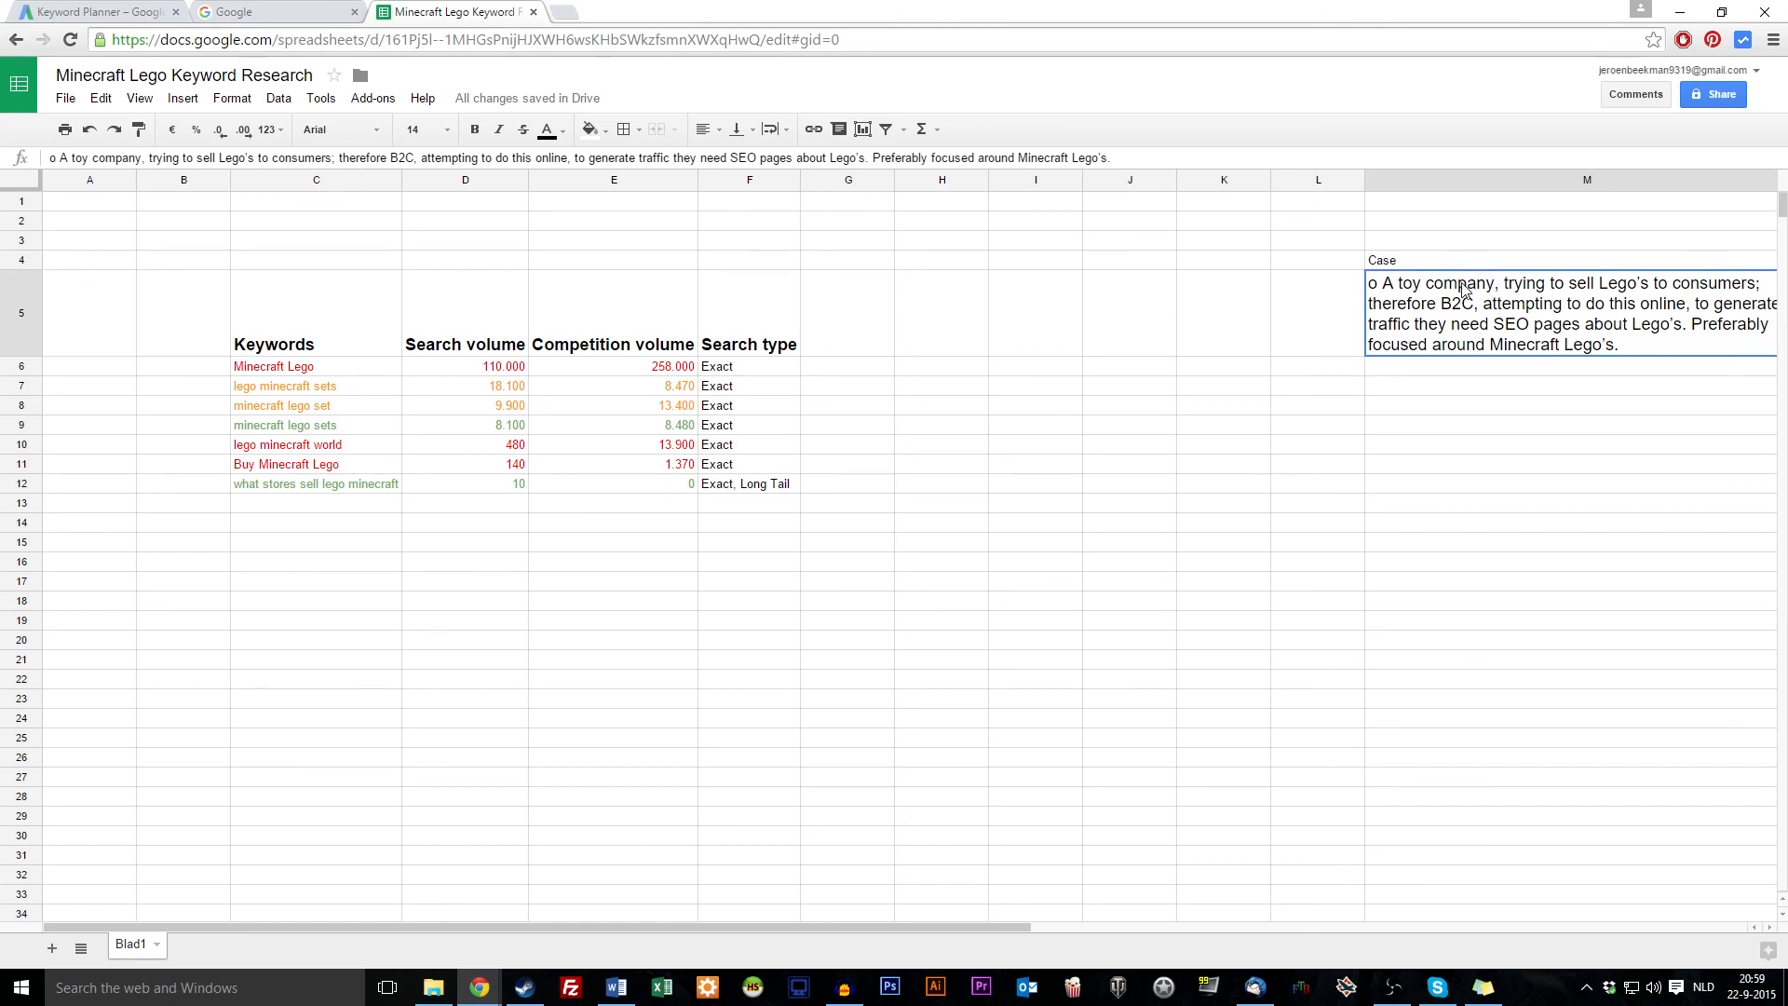
click(1128, 620)
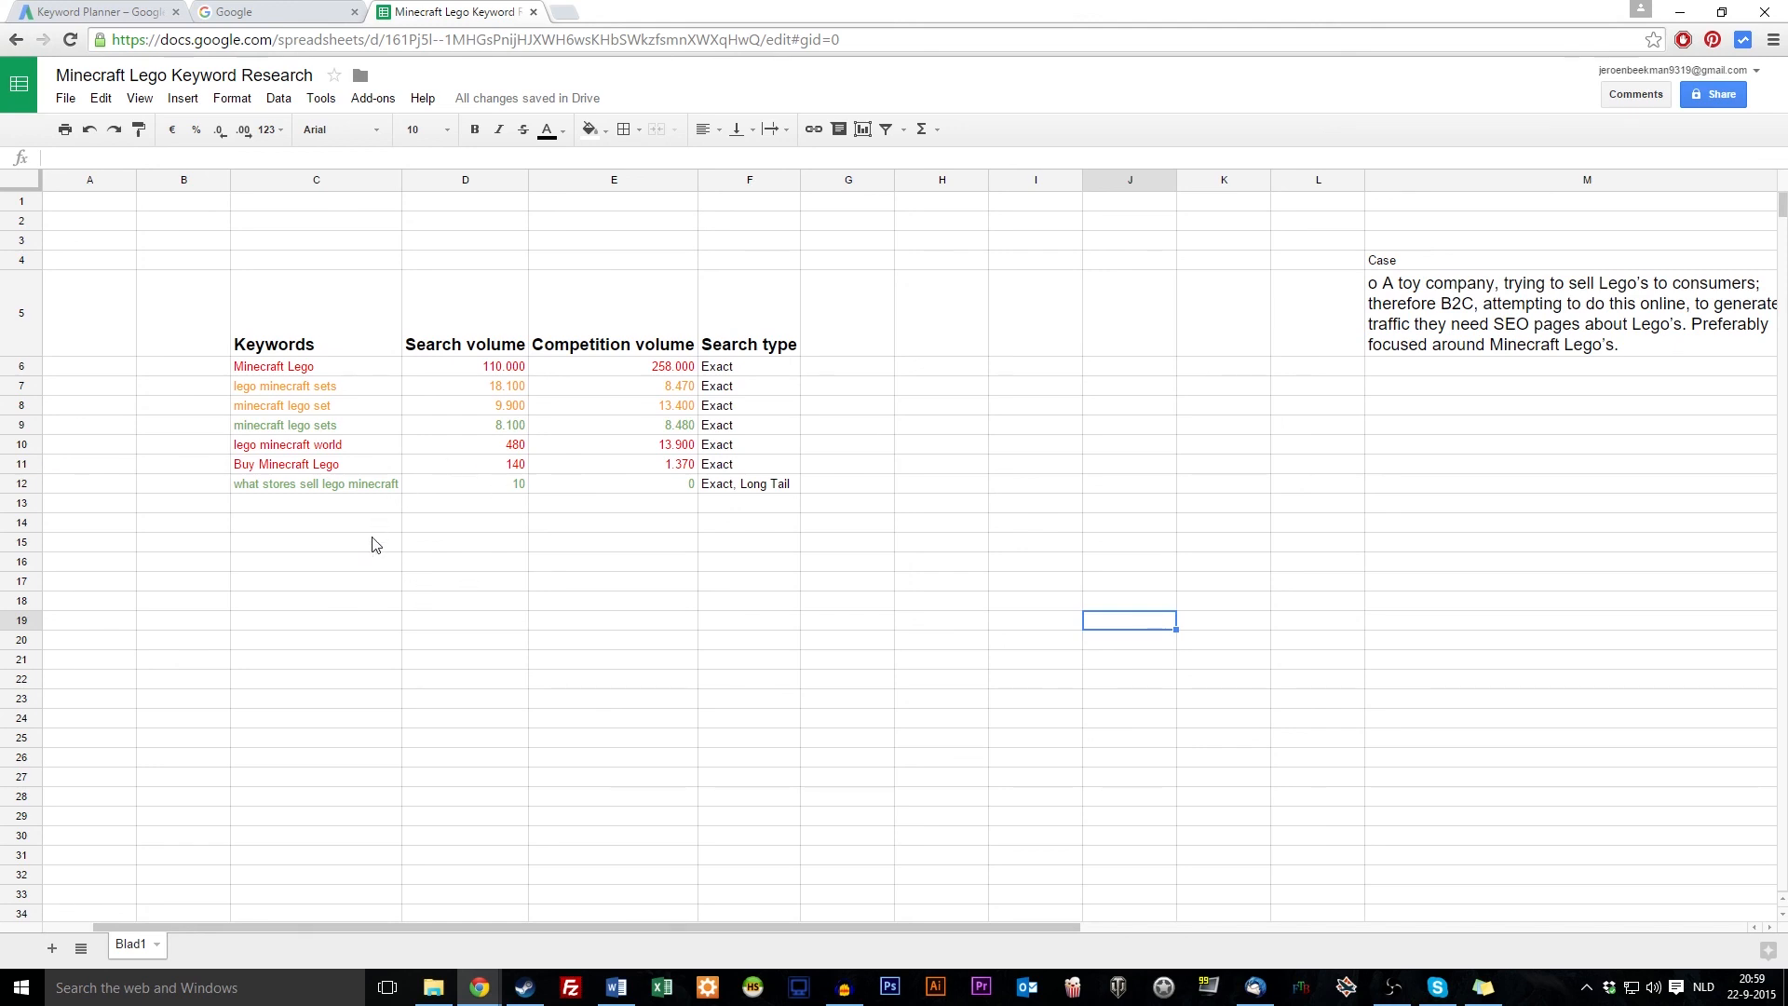
click(371, 563)
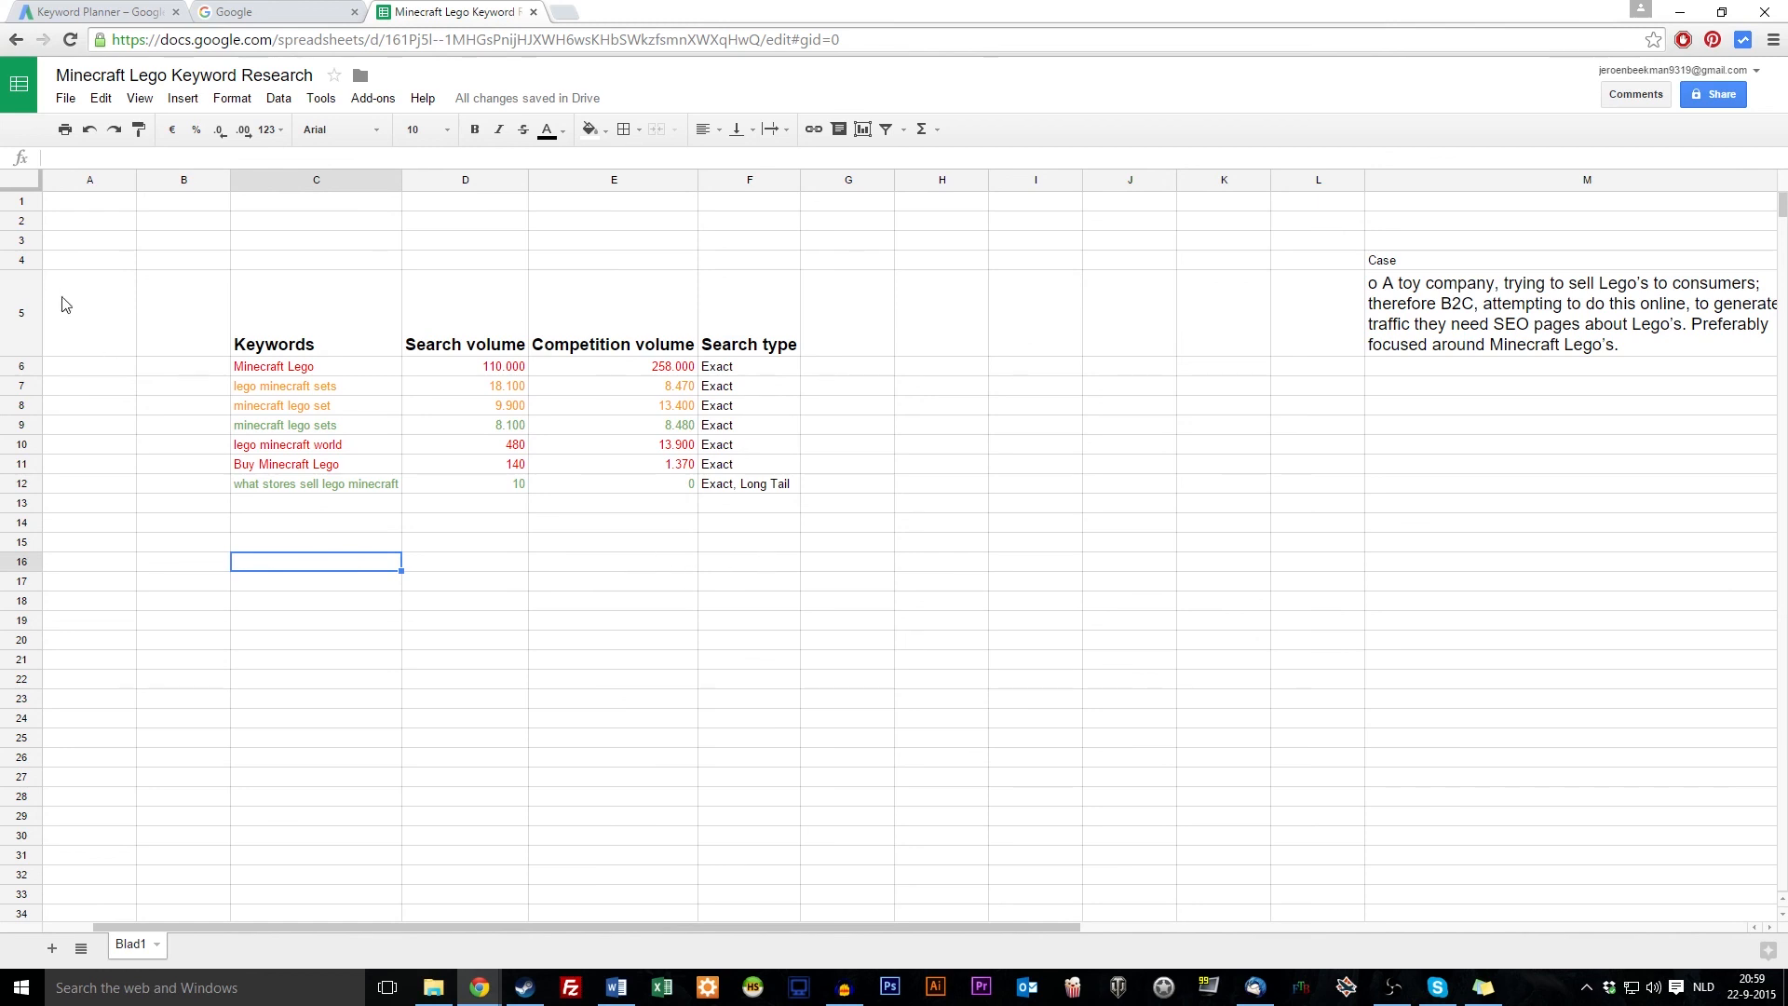
click(340, 486)
drag(280, 366, 352, 486)
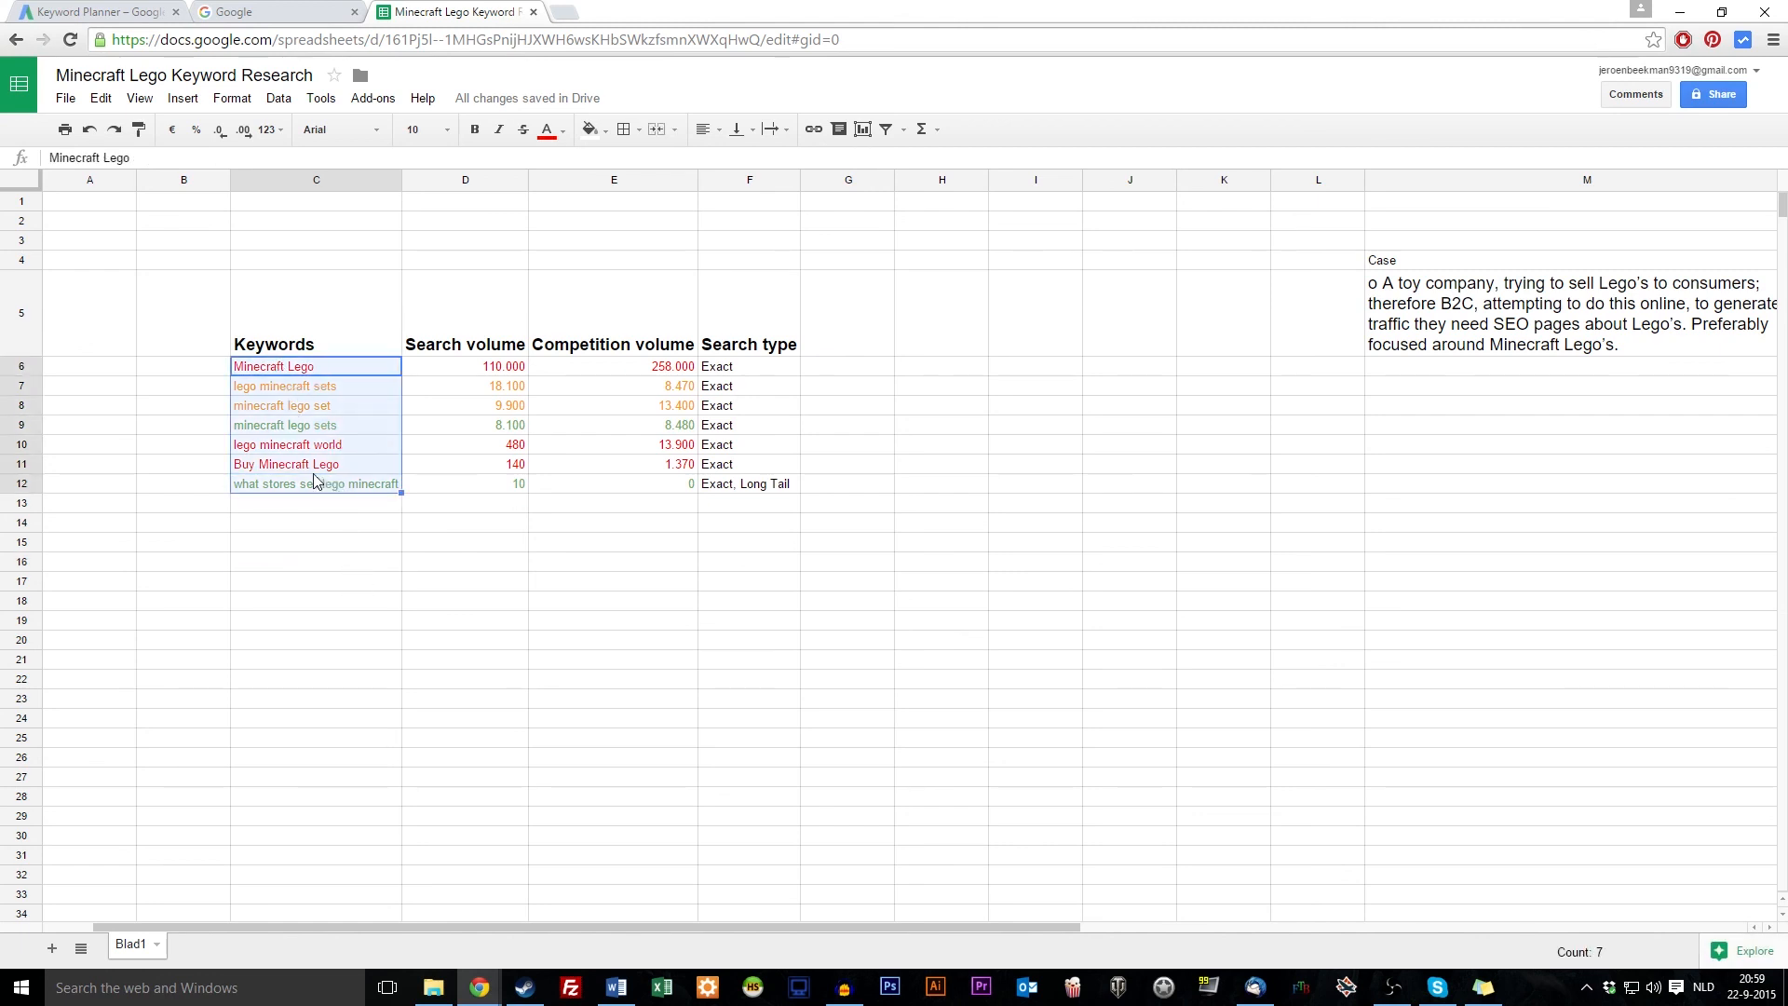
click(261, 540)
click(256, 486)
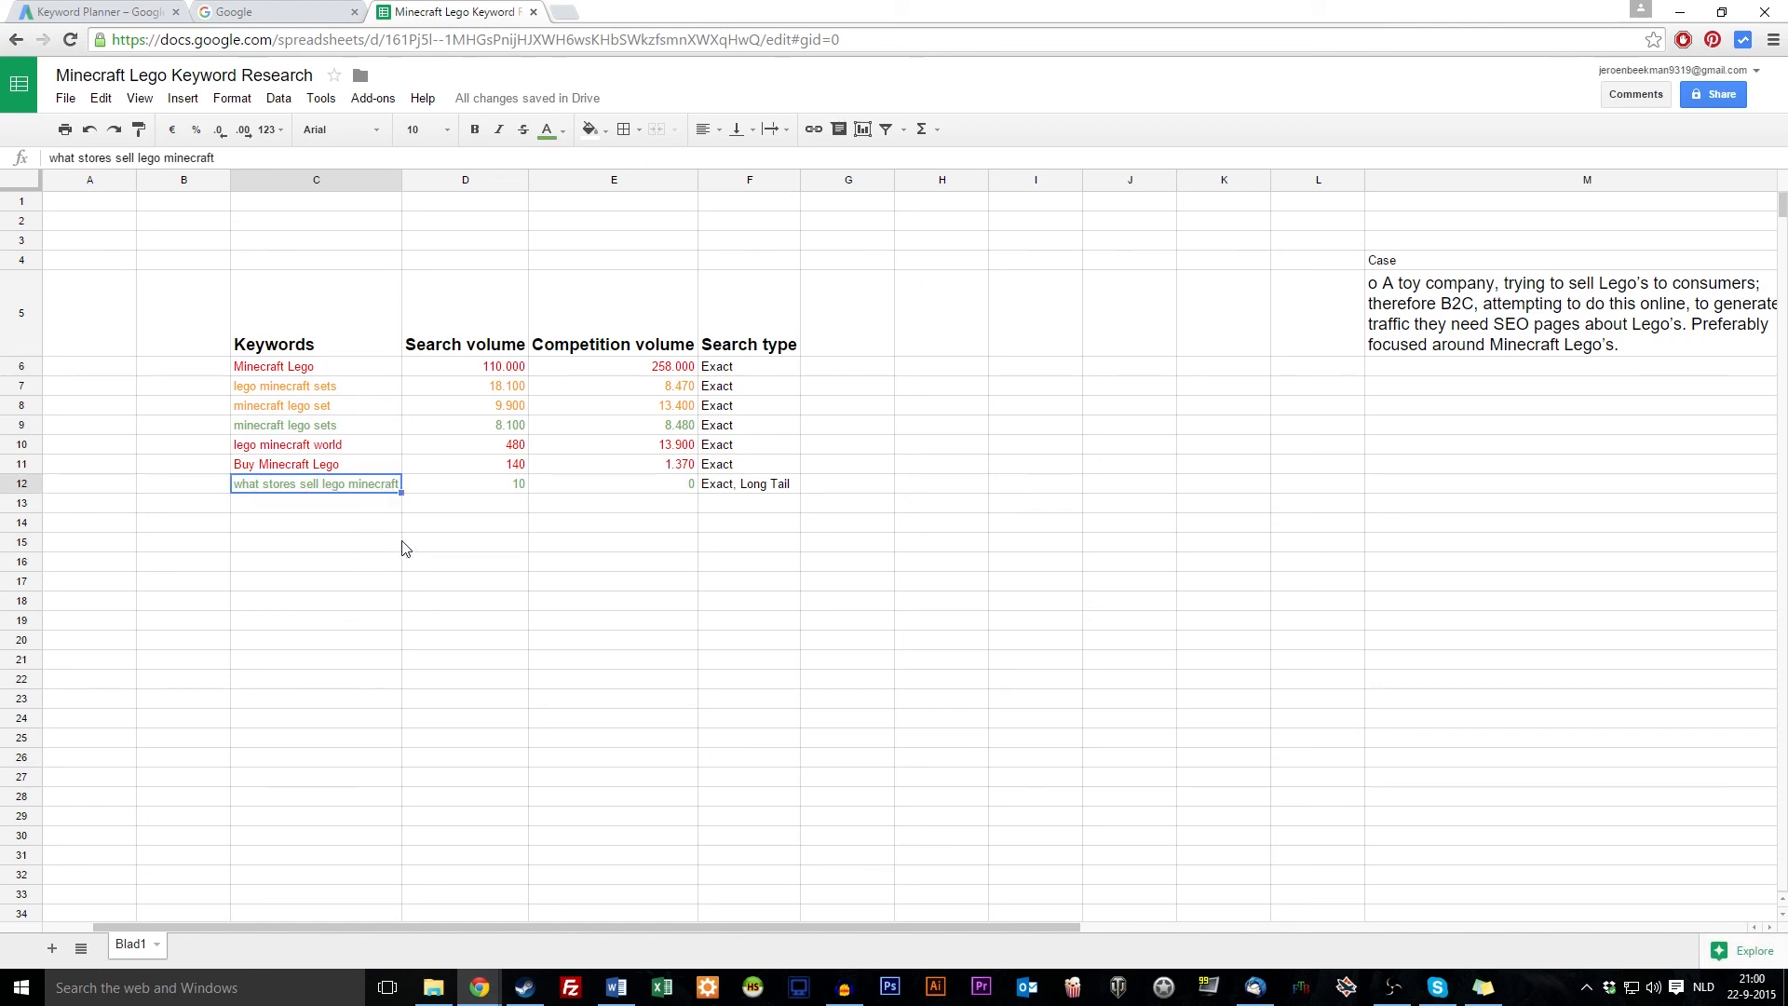
click(309, 565)
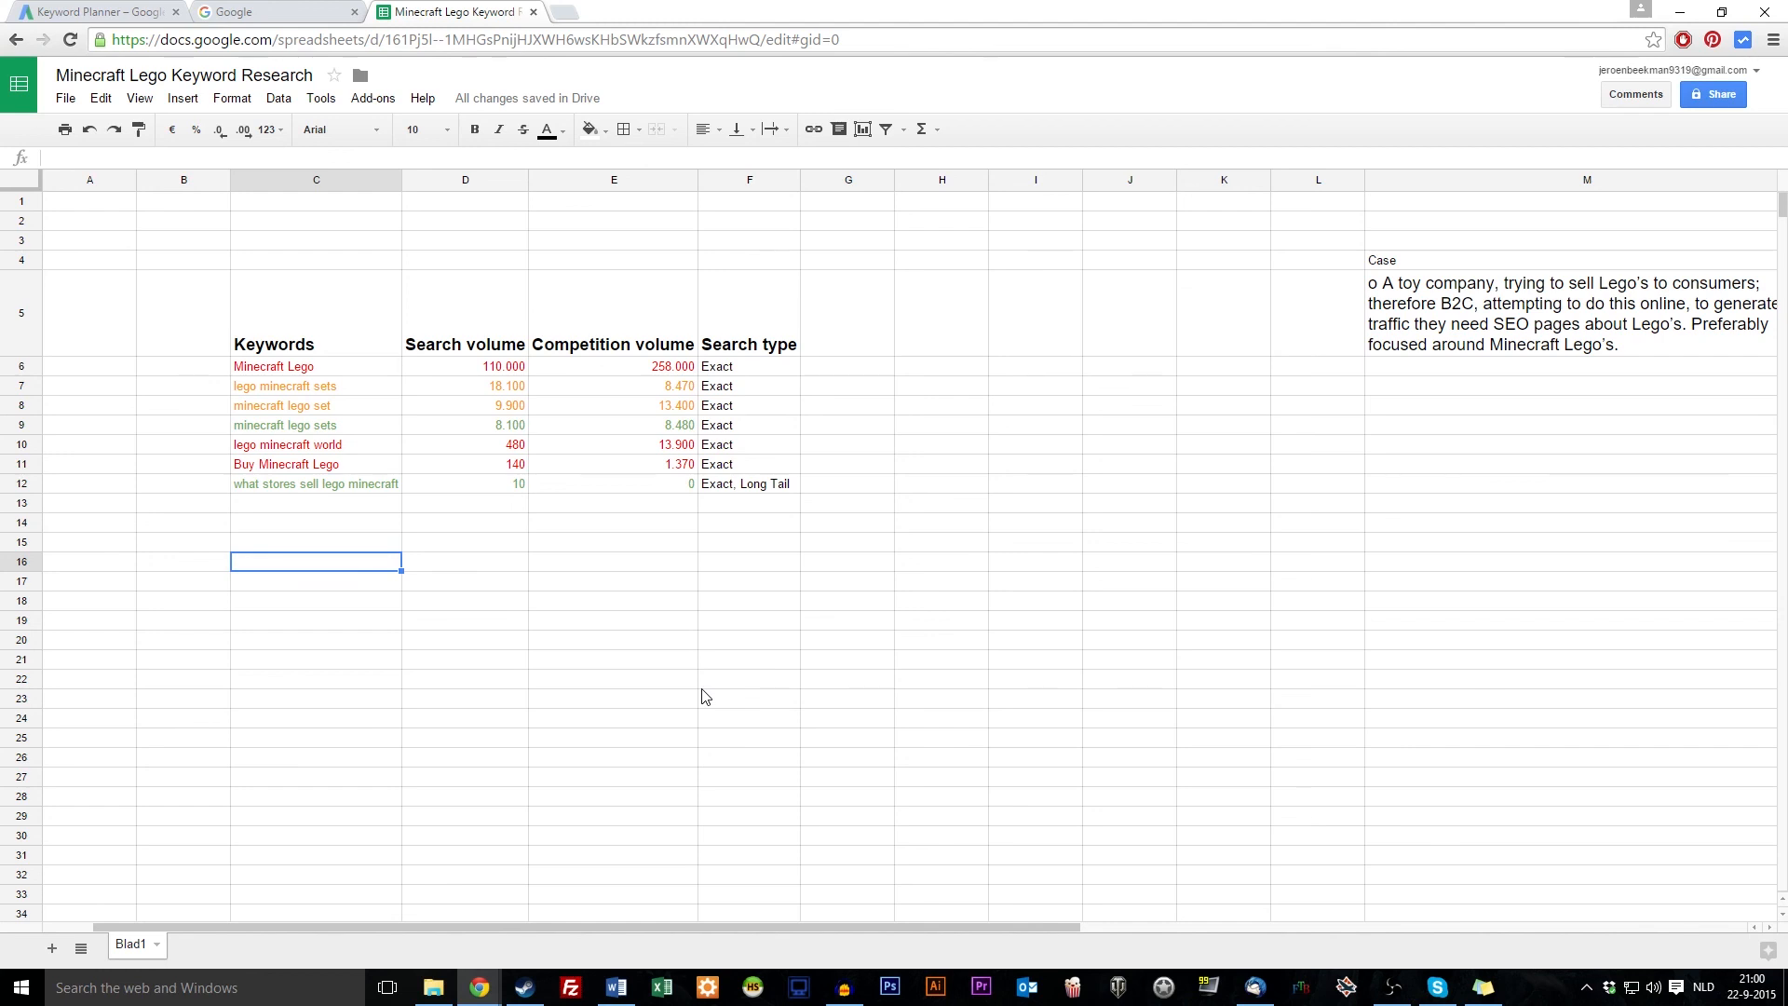
click(310, 487)
click(310, 505)
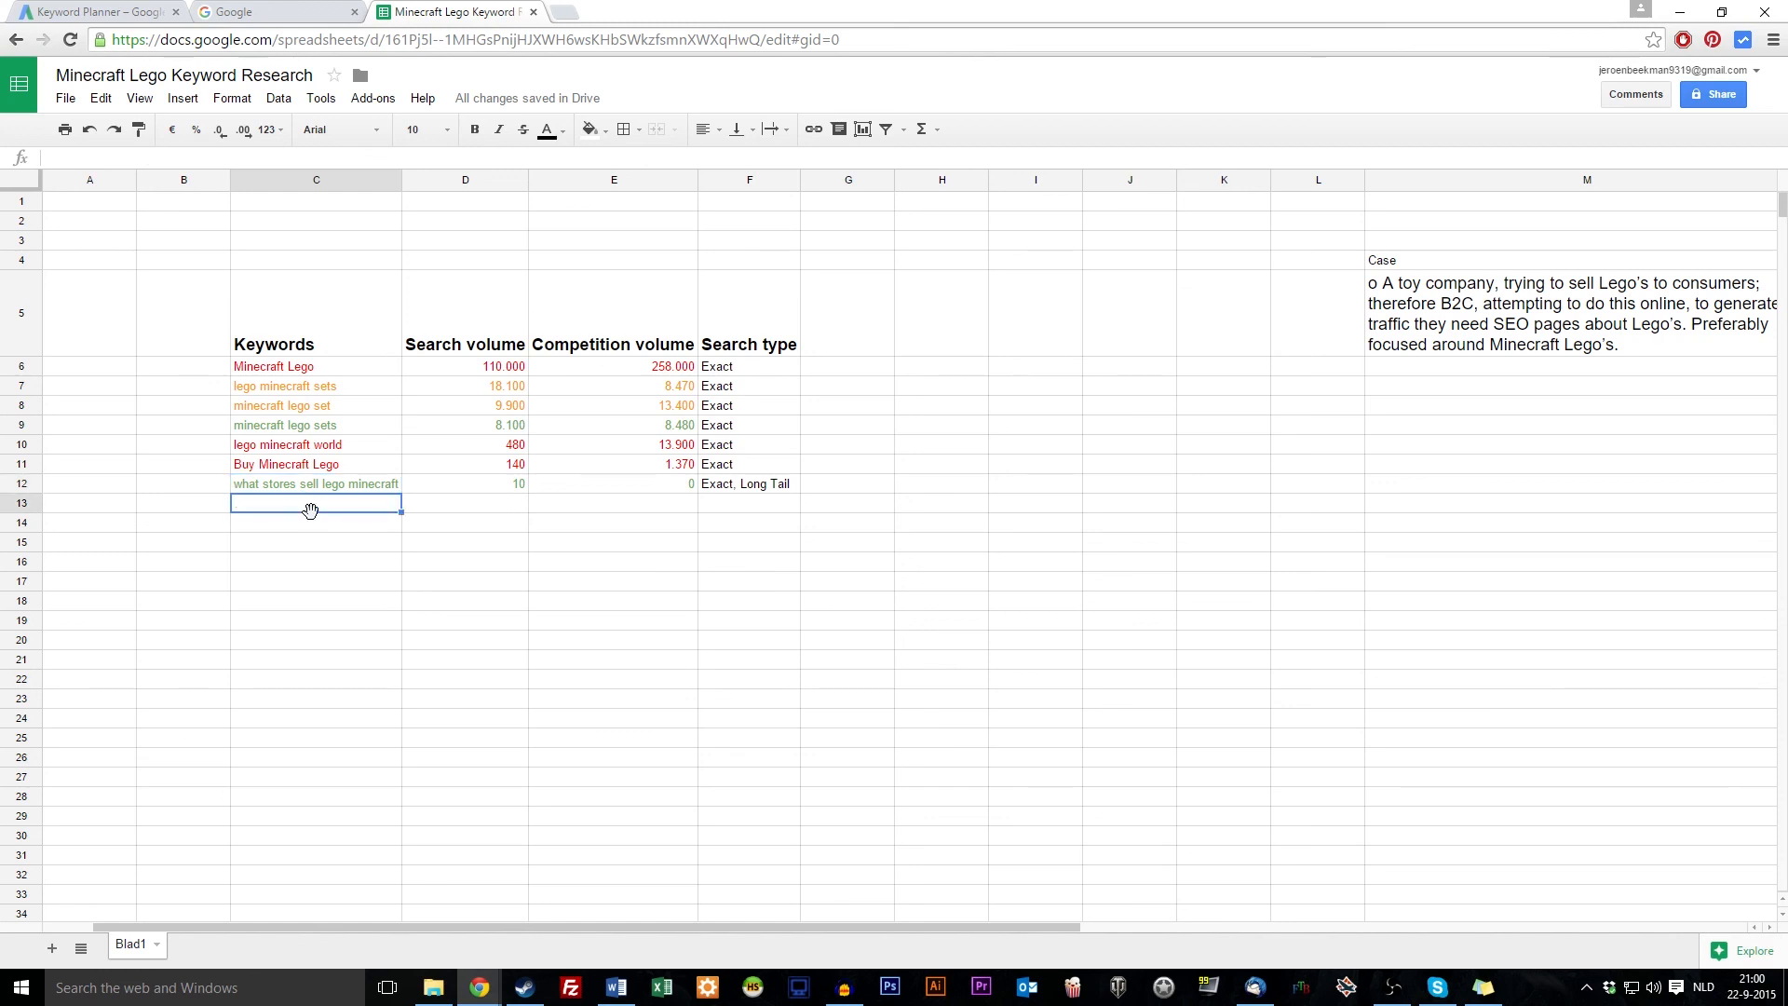
text(minecraft lego manufacturers)
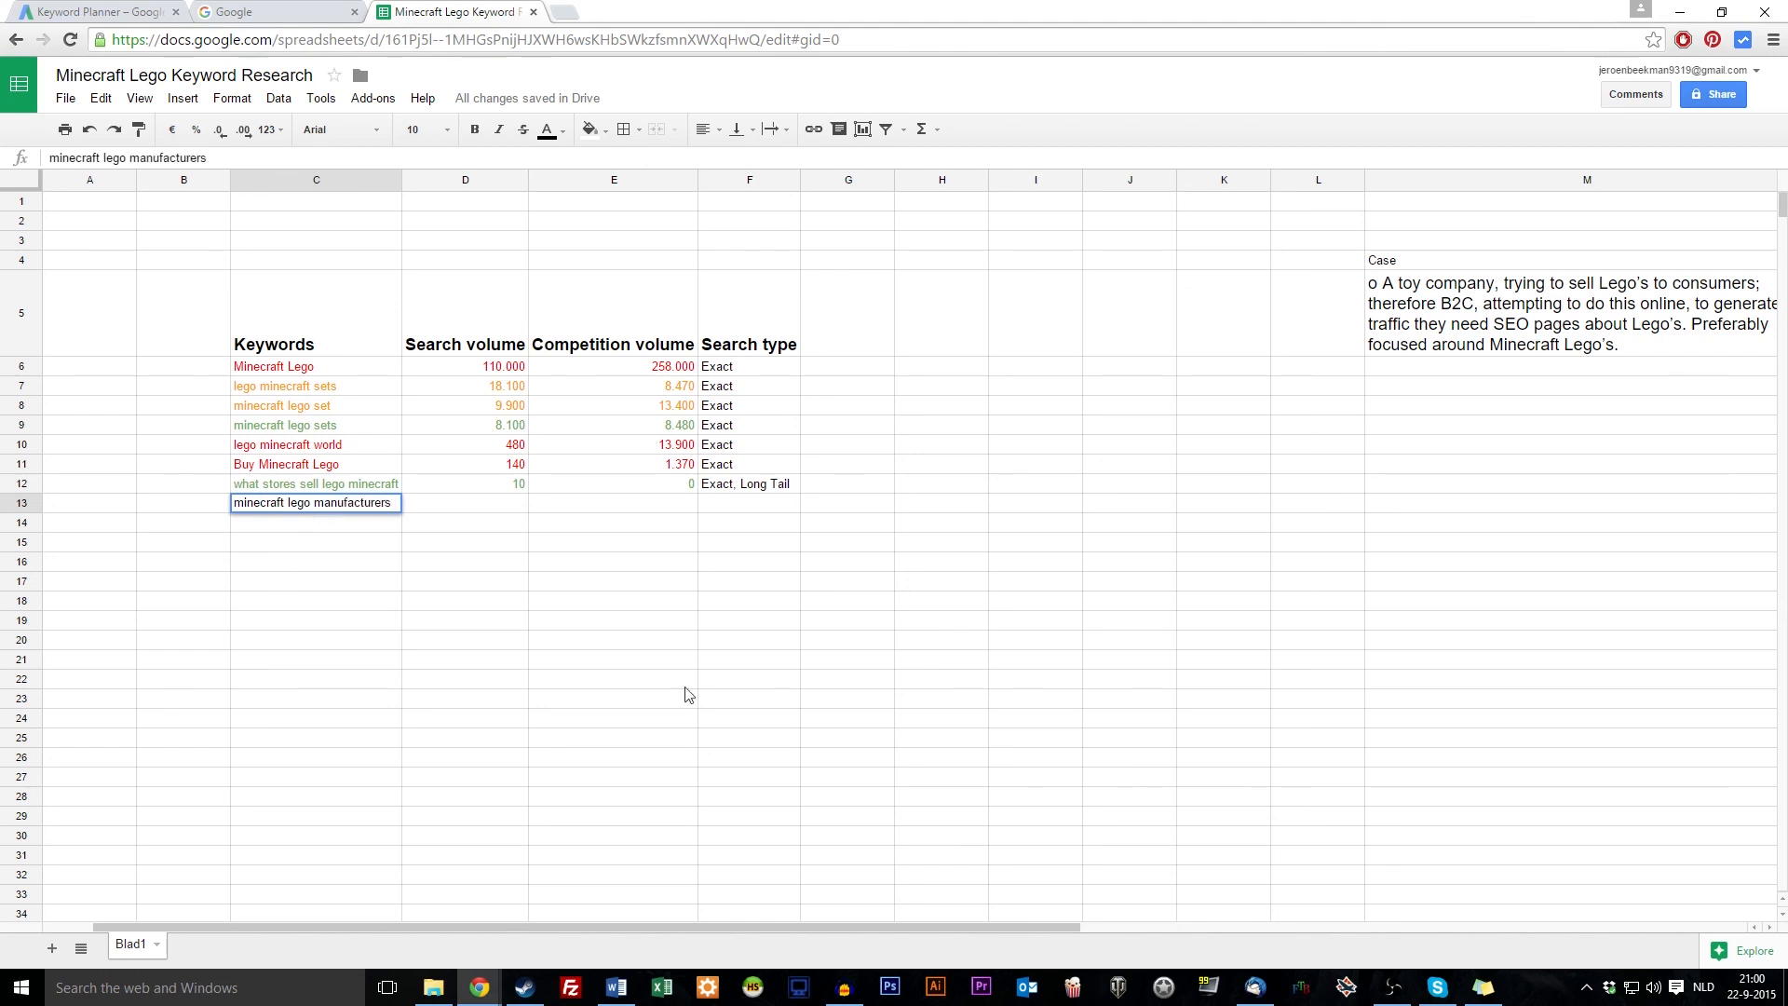
click(490, 508)
click(639, 509)
click(335, 508)
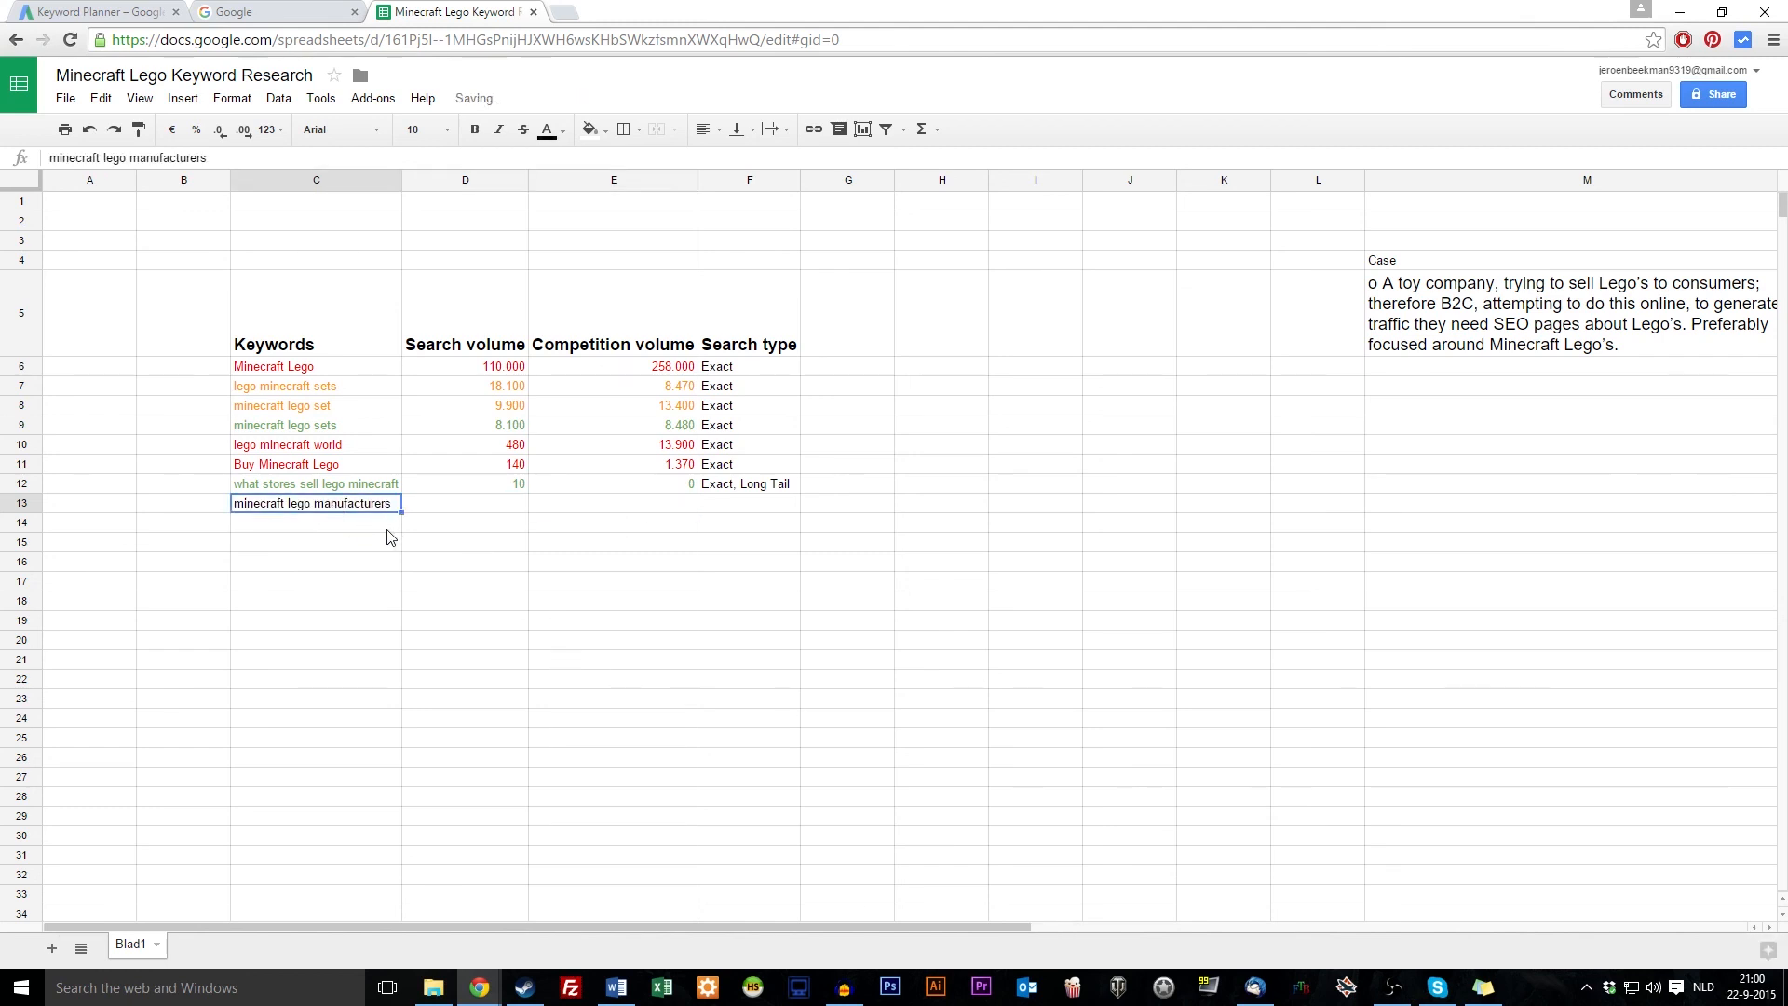
key(Delete)
click(603, 630)
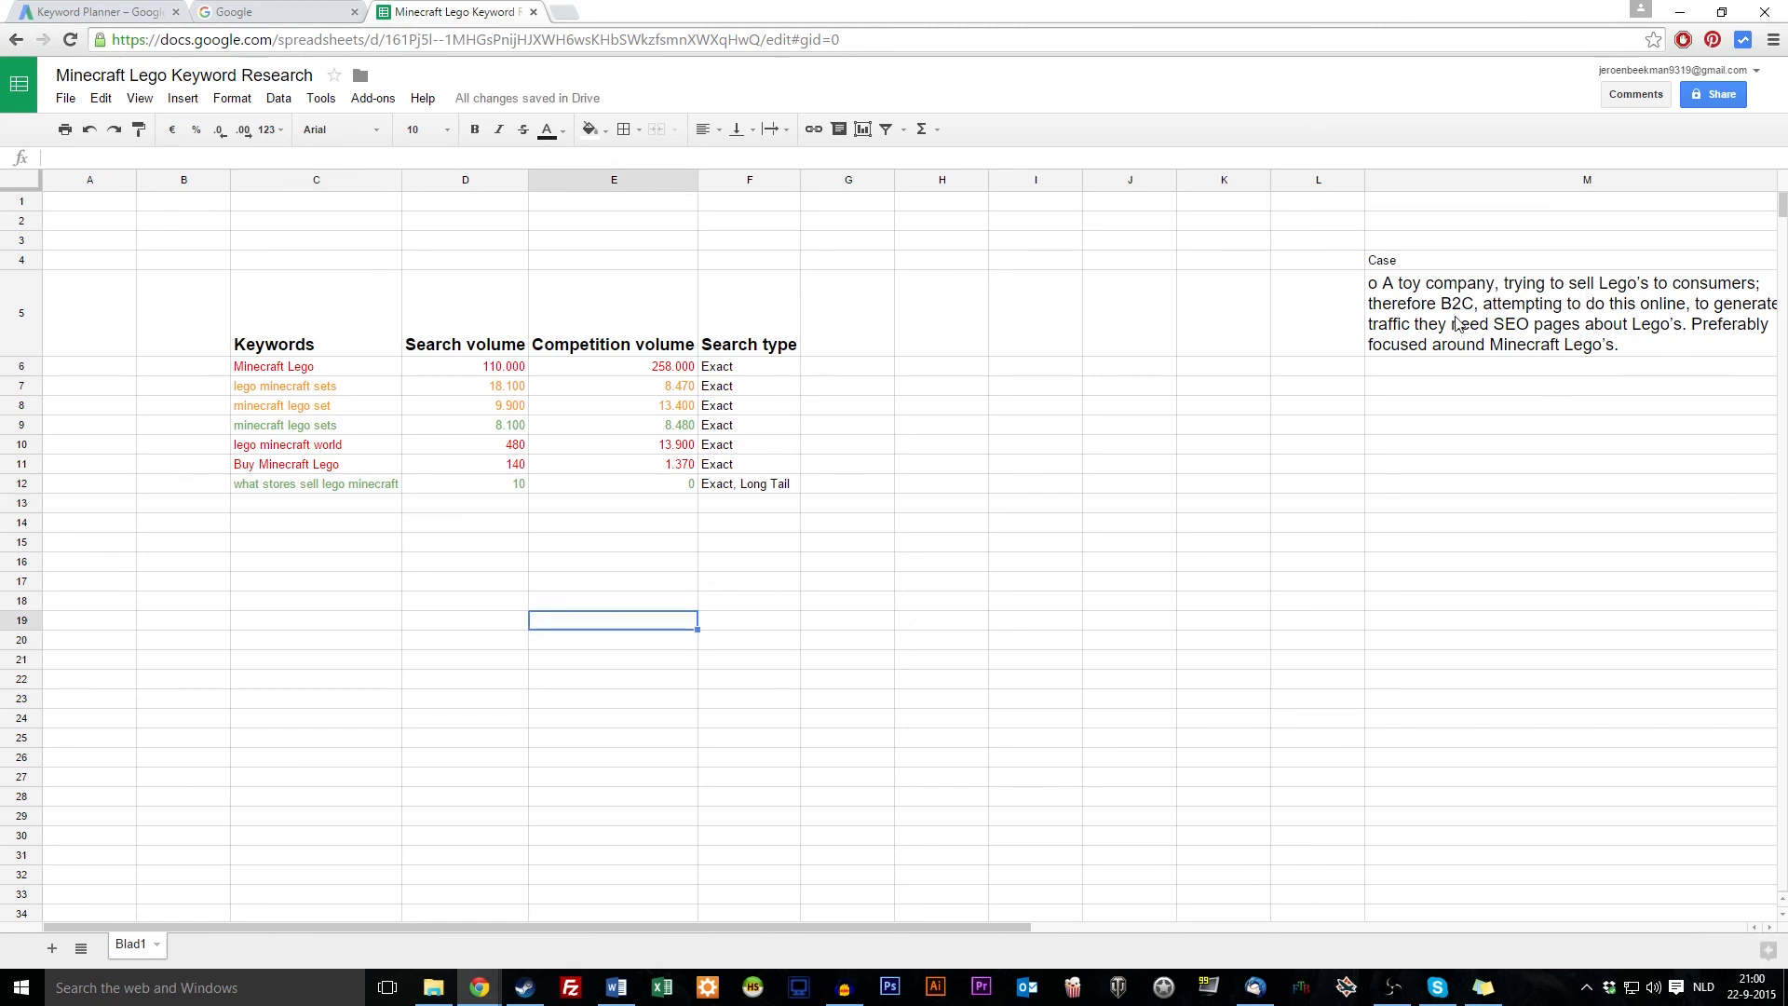
click(1656, 335)
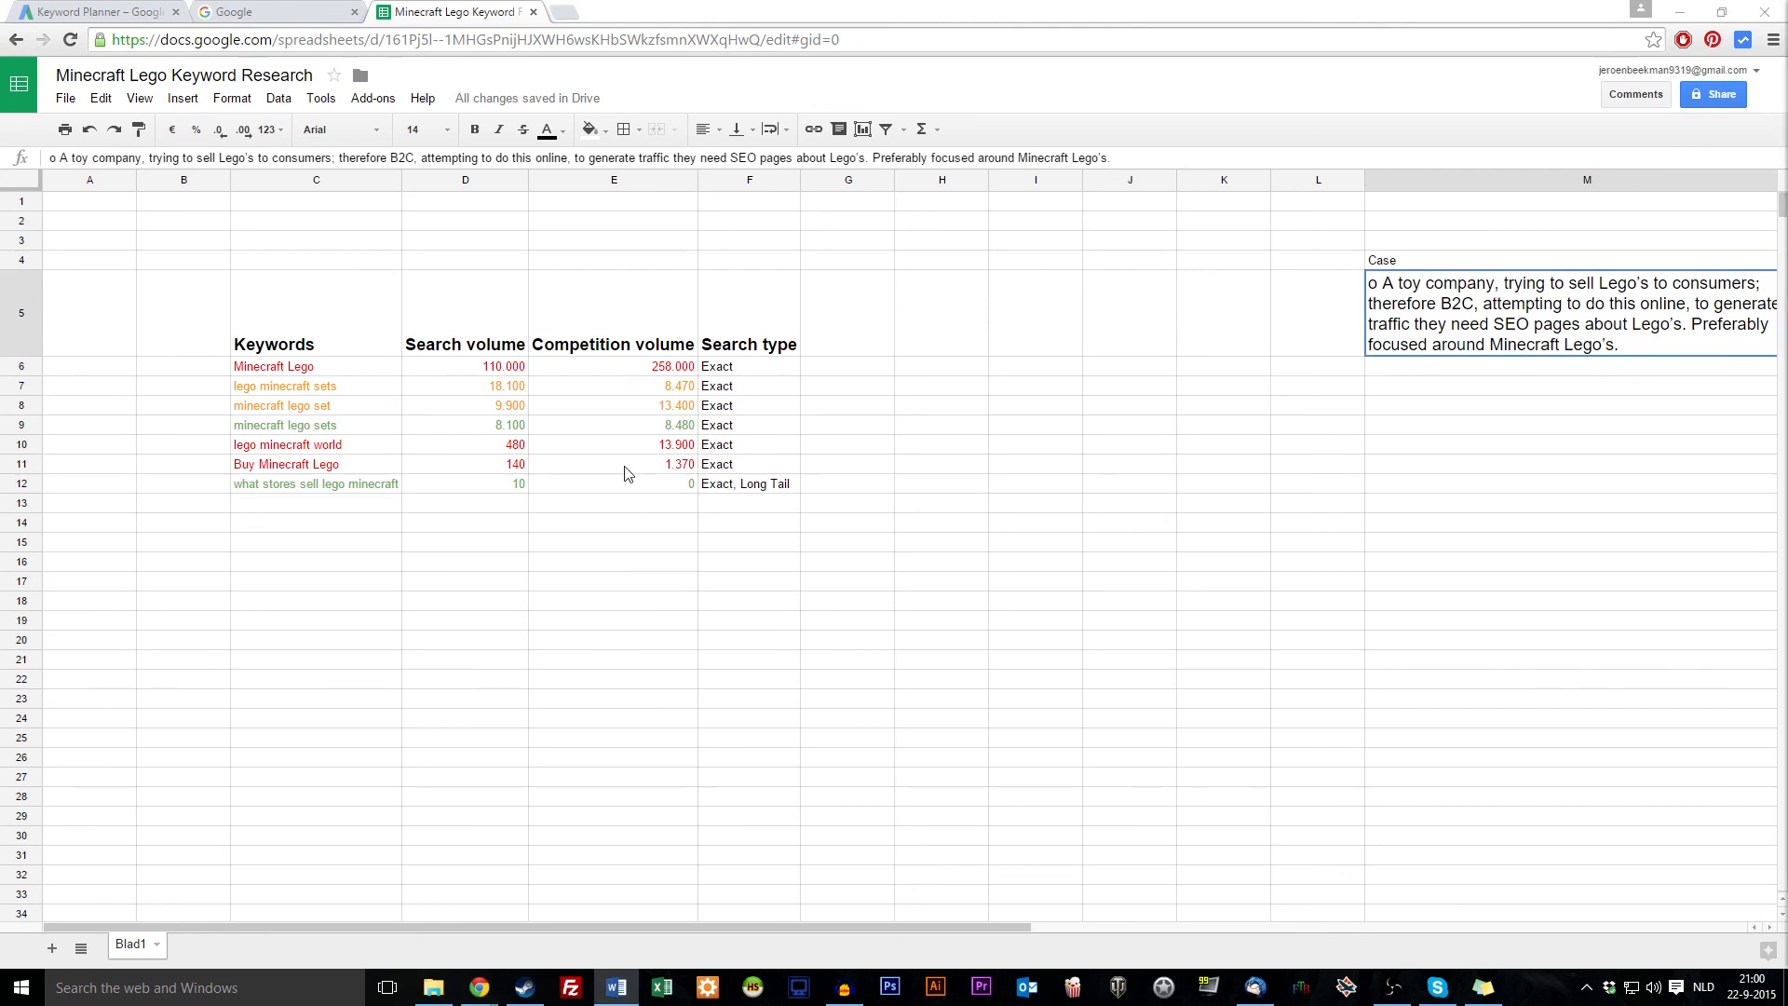
click(678, 625)
click(169, 326)
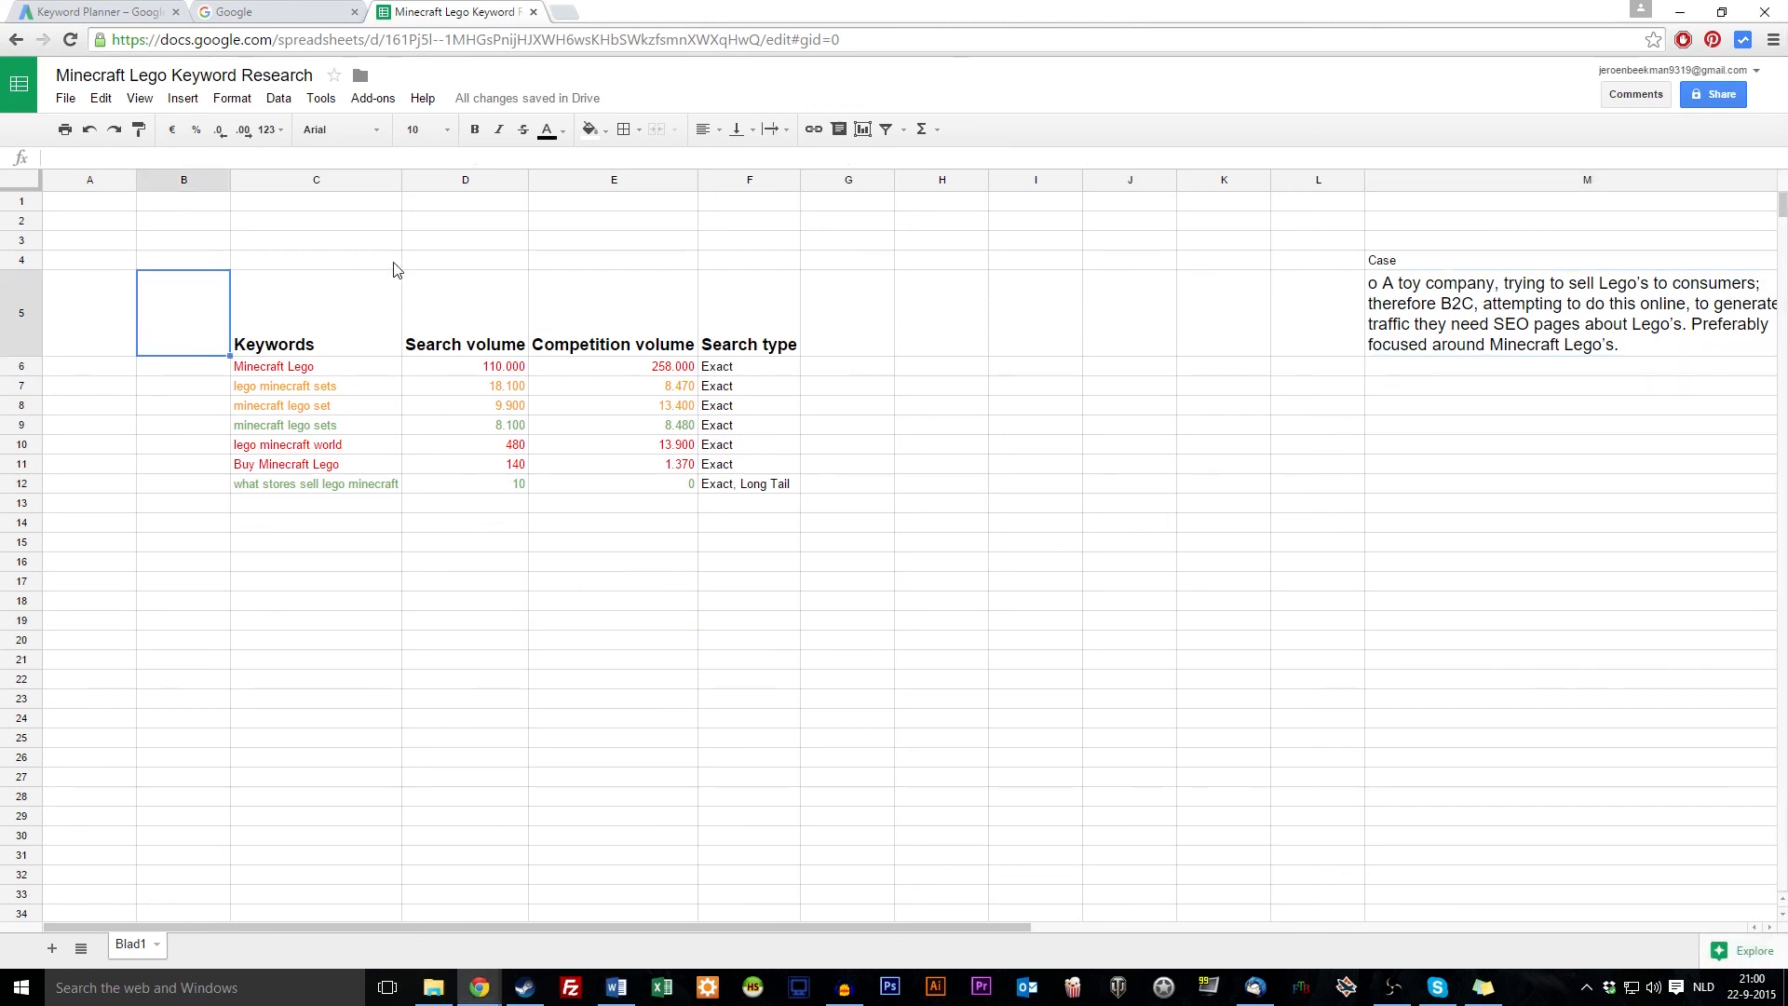
click(317, 262)
click(473, 267)
click(626, 265)
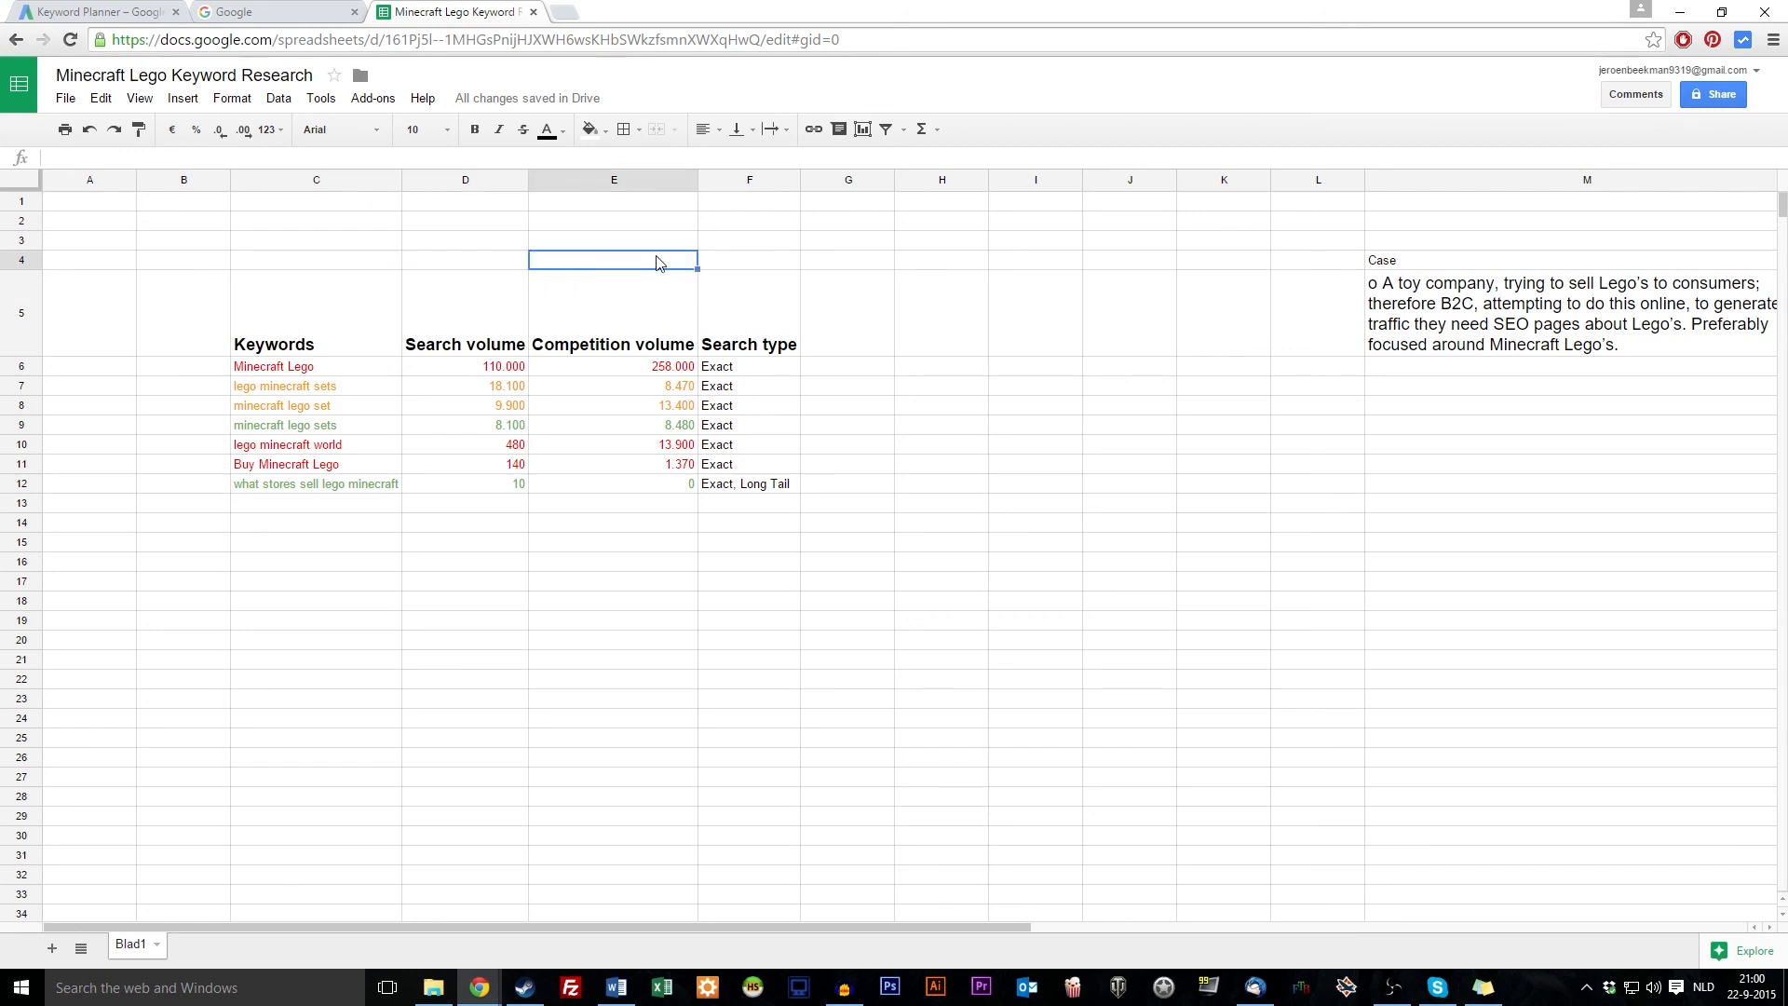
click(853, 337)
click(850, 368)
click(850, 390)
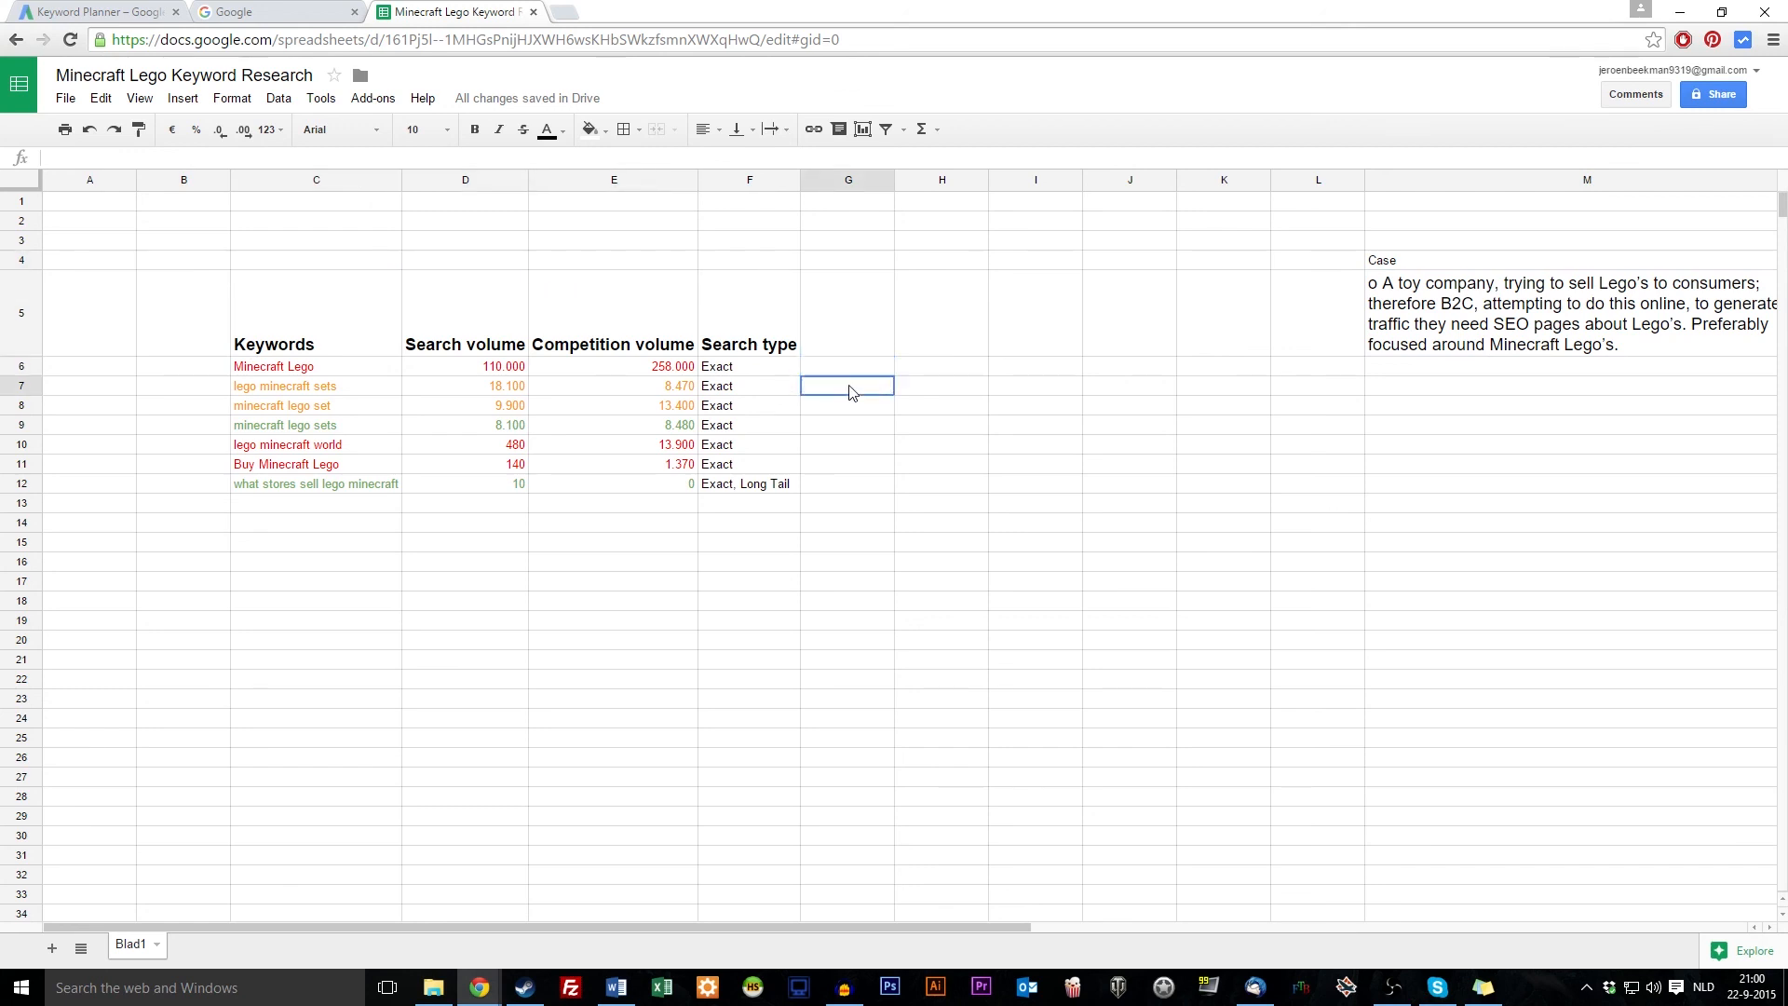
click(849, 409)
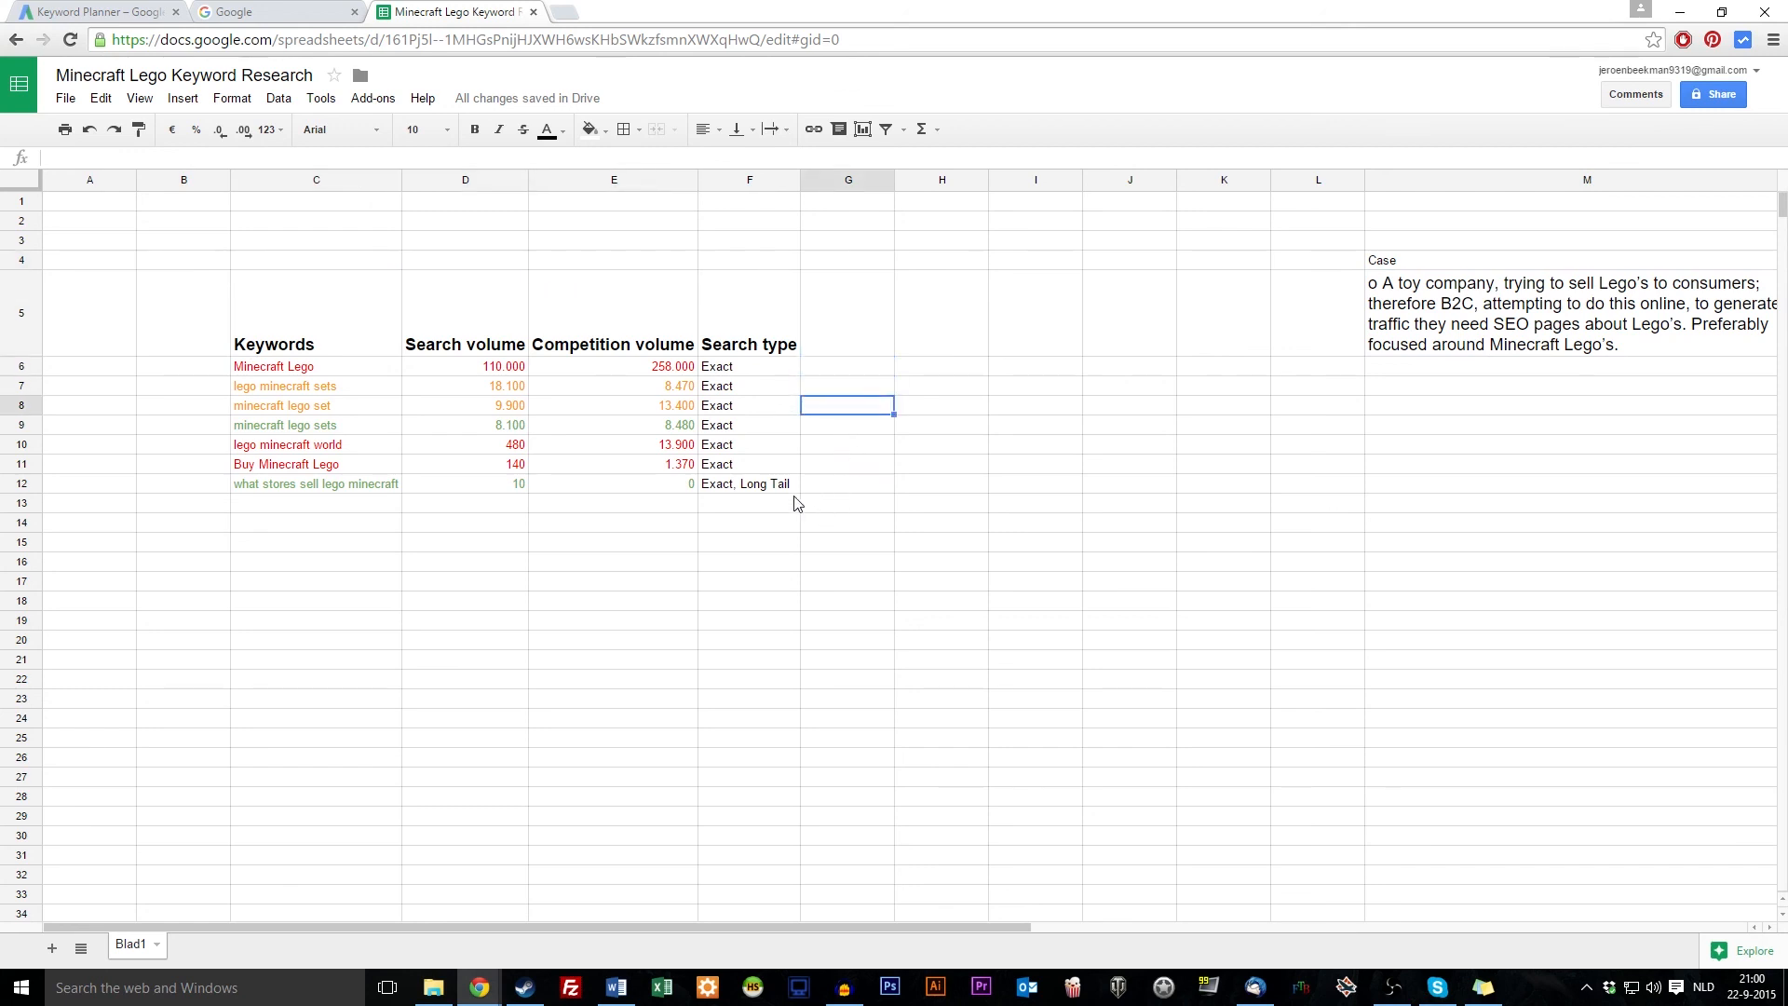
click(755, 508)
drag(235, 508, 830, 351)
click(774, 251)
drag(773, 252, 313, 262)
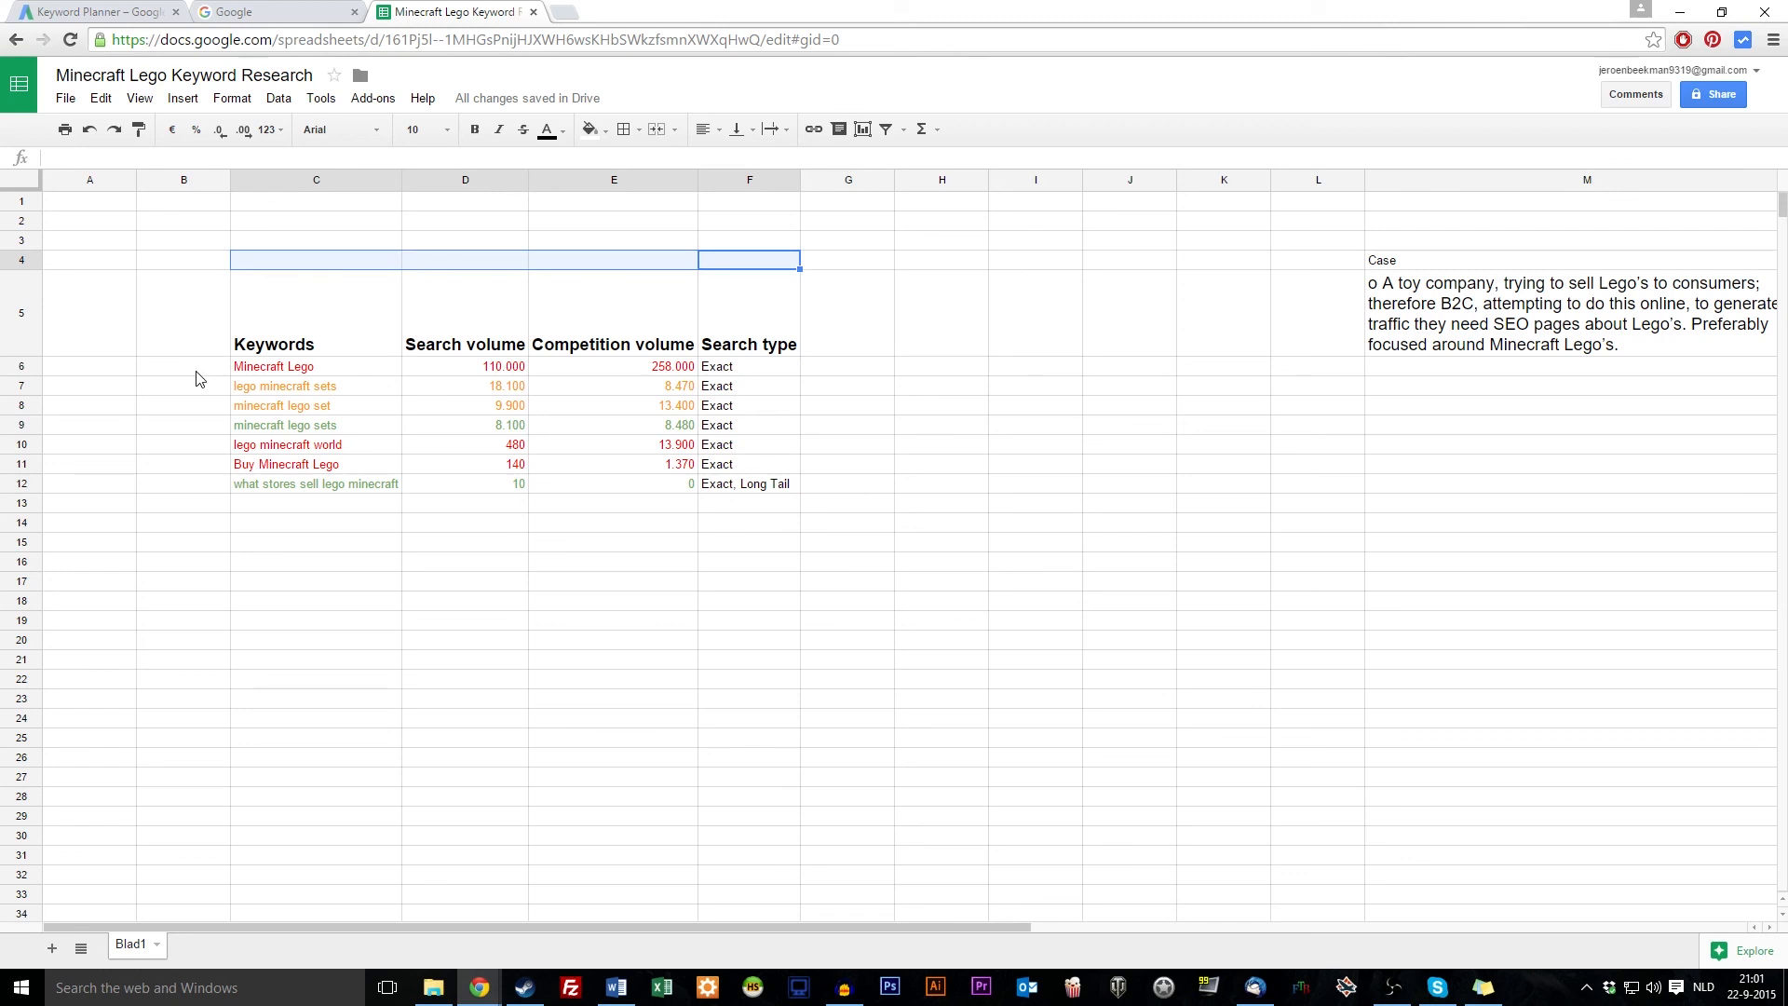
drag(195, 372, 852, 365)
drag(775, 261, 313, 270)
drag(181, 371, 184, 483)
drag(334, 506, 844, 368)
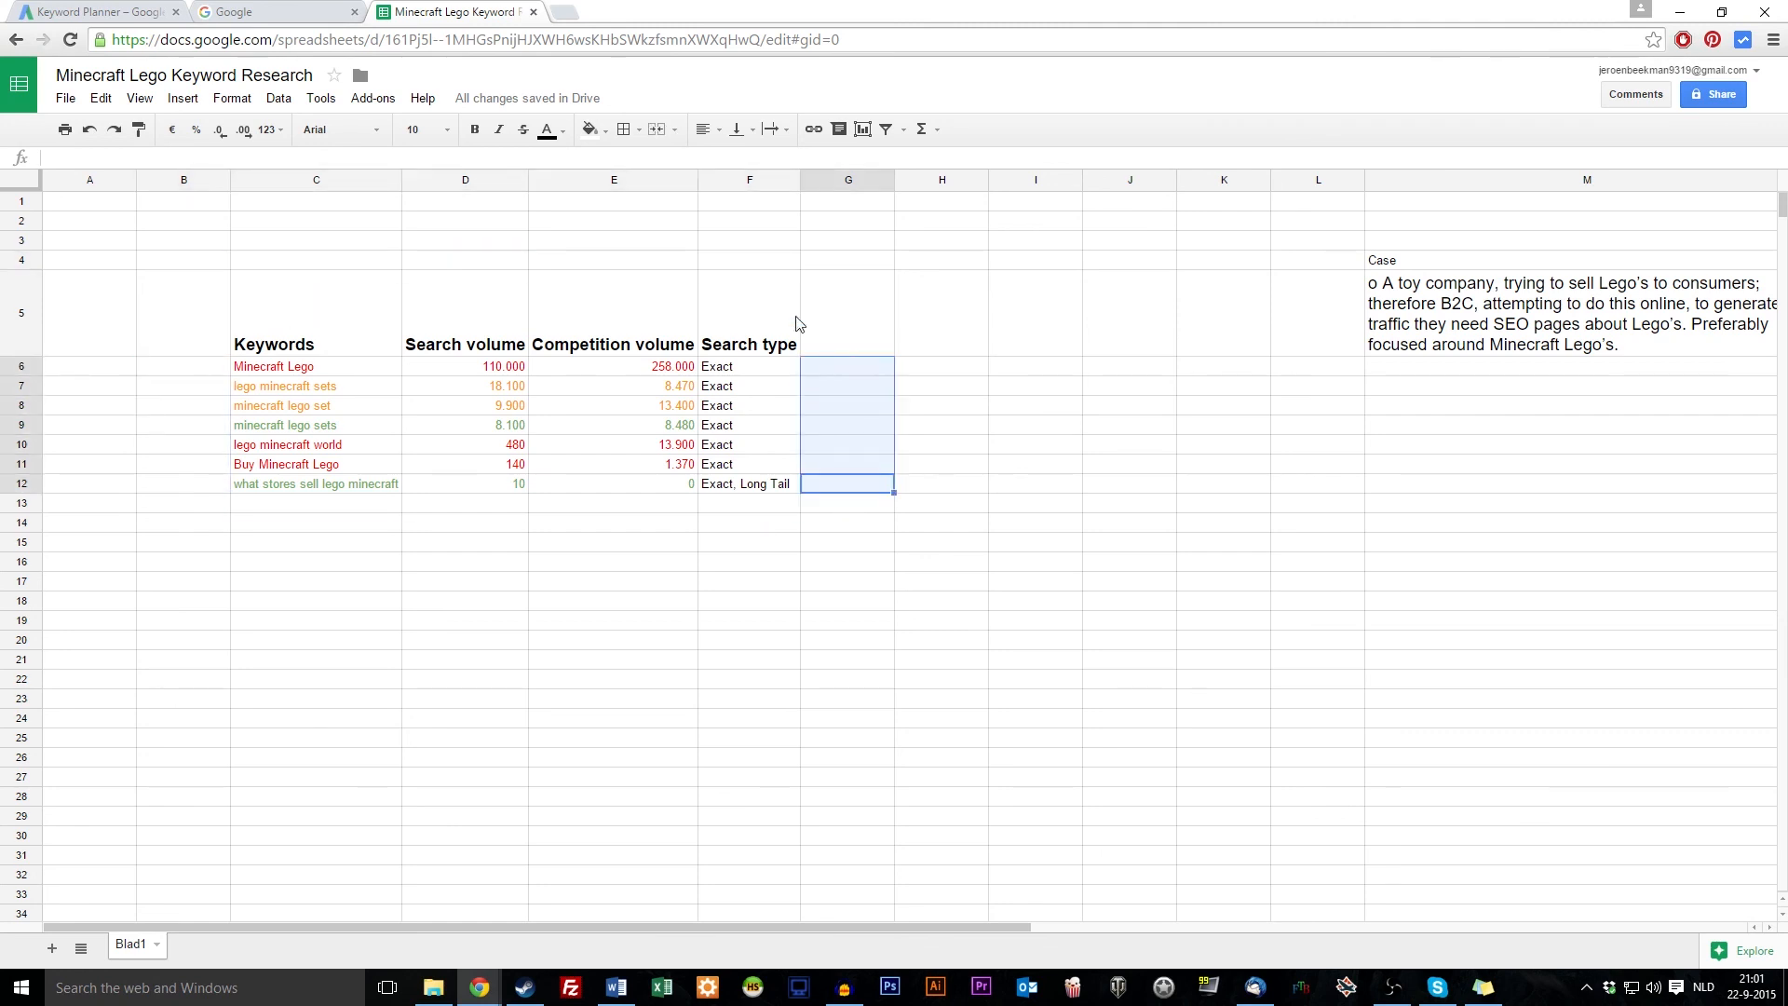
click(765, 264)
drag(766, 264, 303, 267)
drag(181, 372, 208, 504)
click(314, 512)
drag(635, 504, 316, 499)
drag(184, 371, 187, 481)
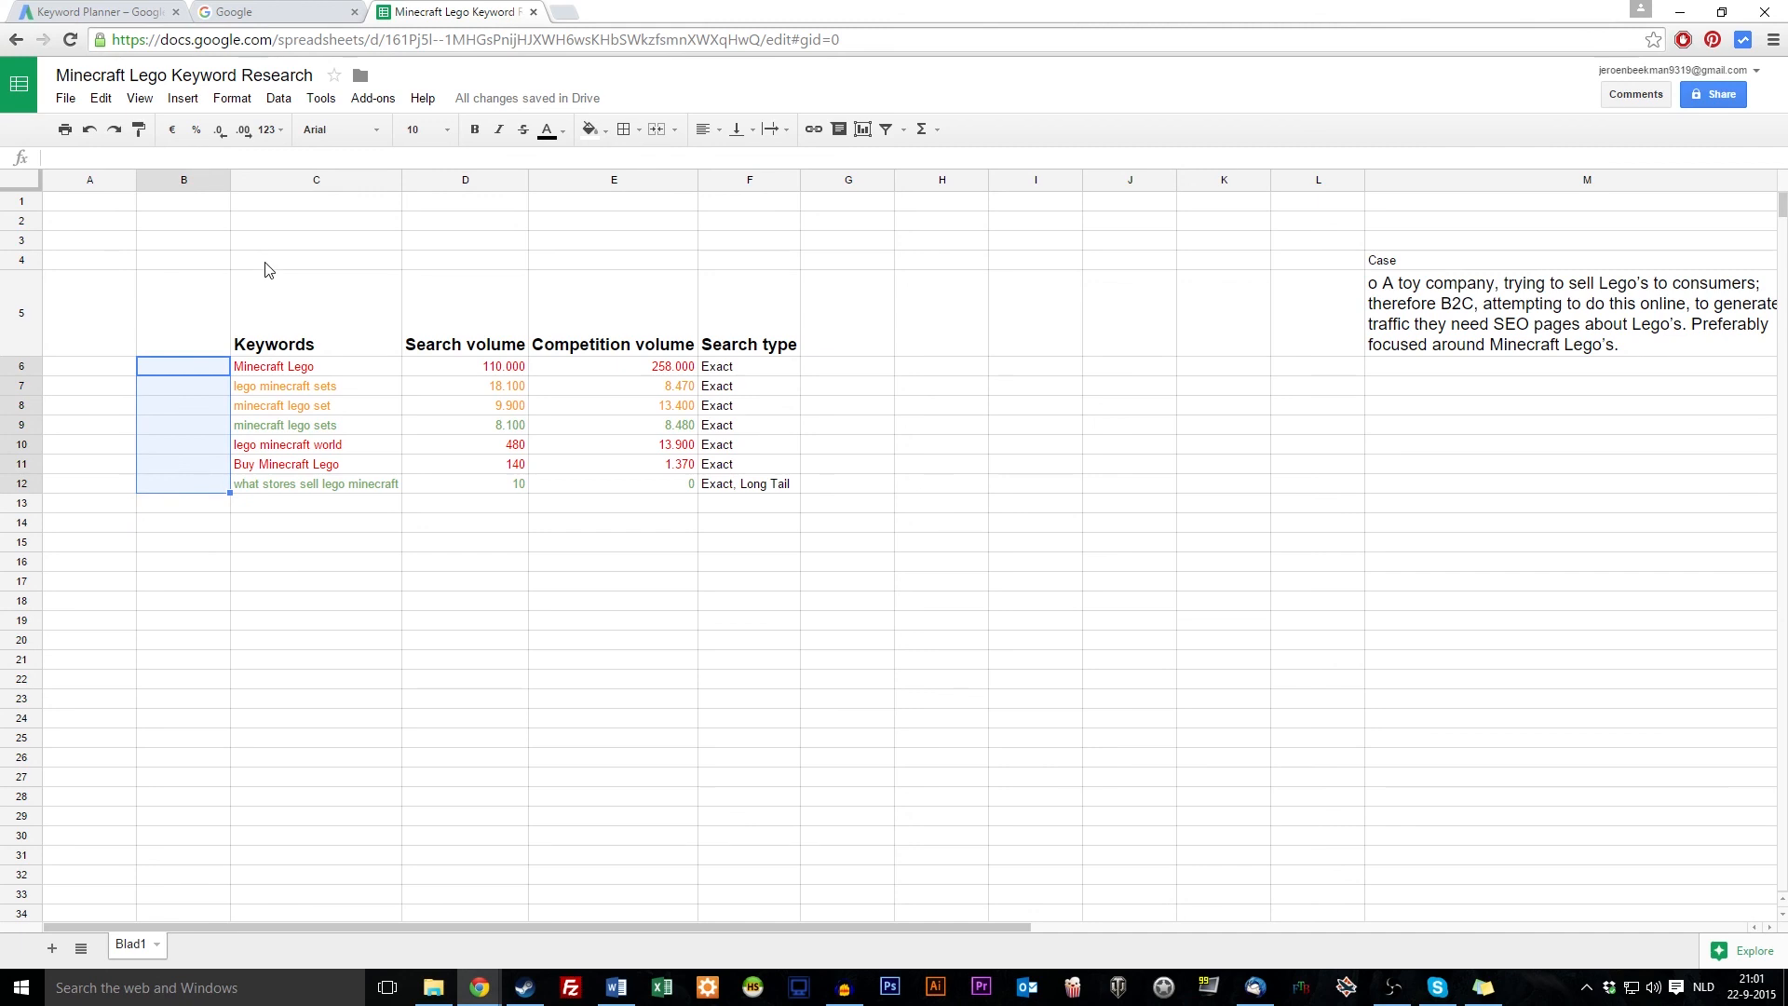
drag(267, 264, 791, 264)
drag(848, 369, 842, 485)
drag(196, 375, 745, 517)
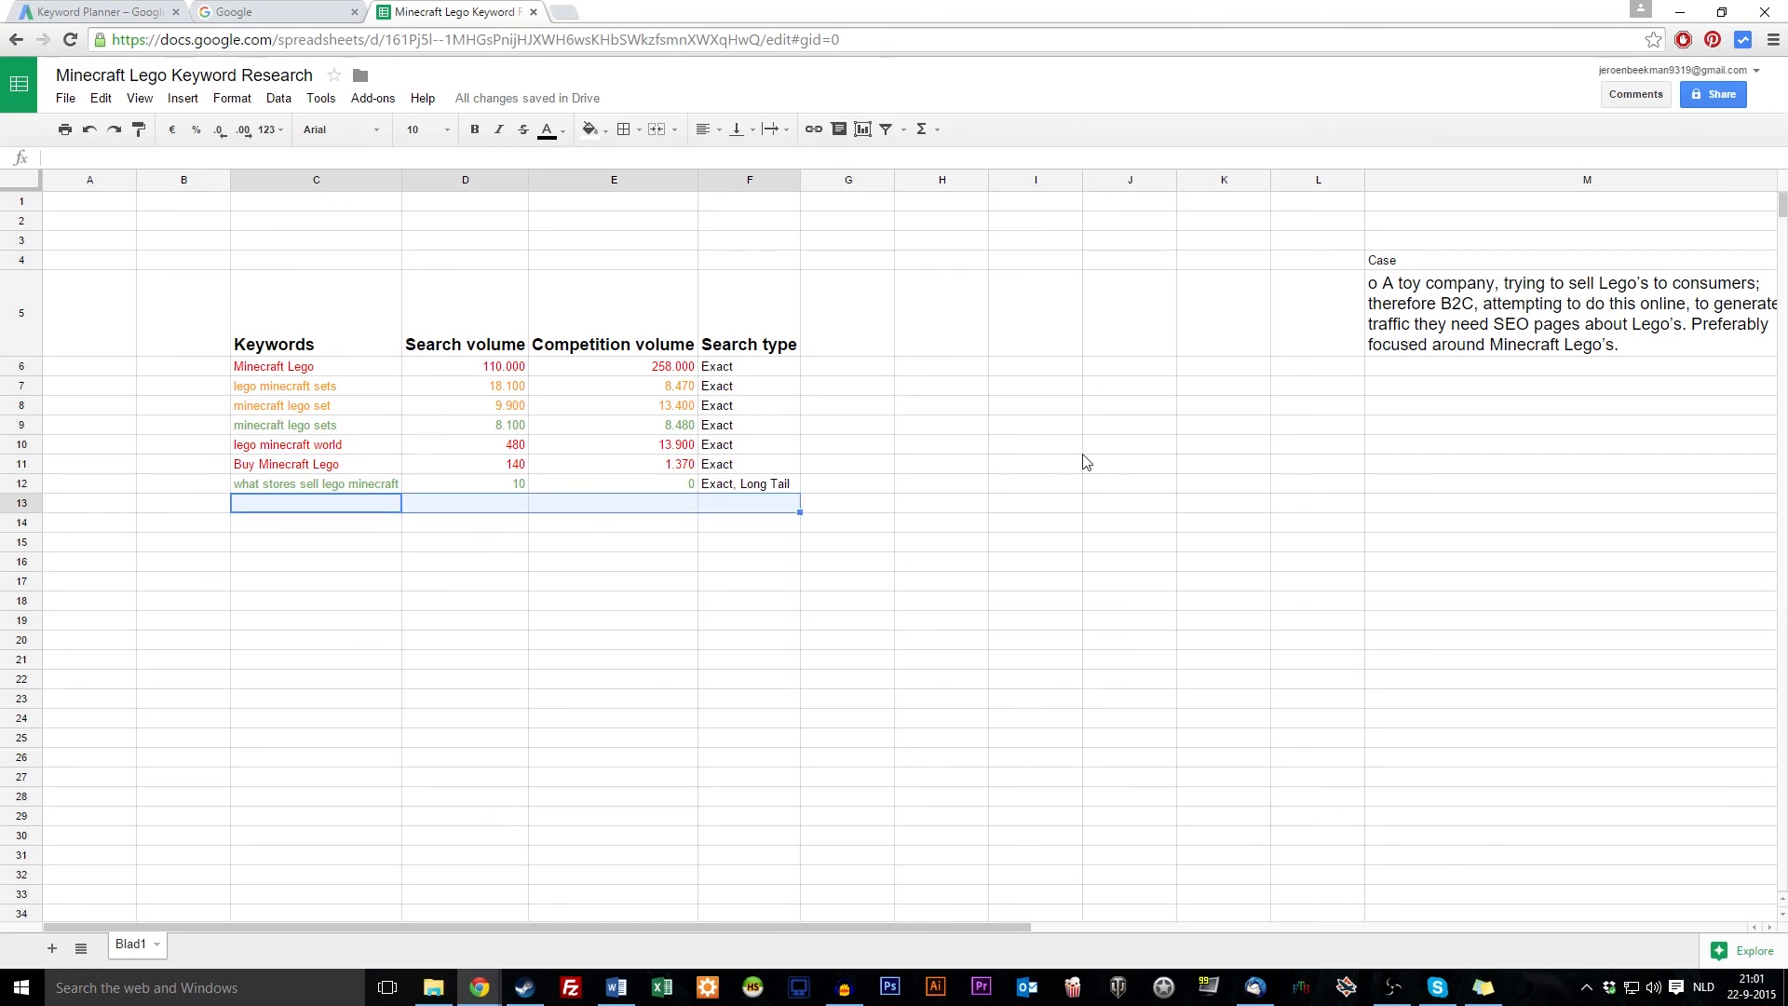
drag(841, 486, 841, 375)
drag(743, 266, 367, 265)
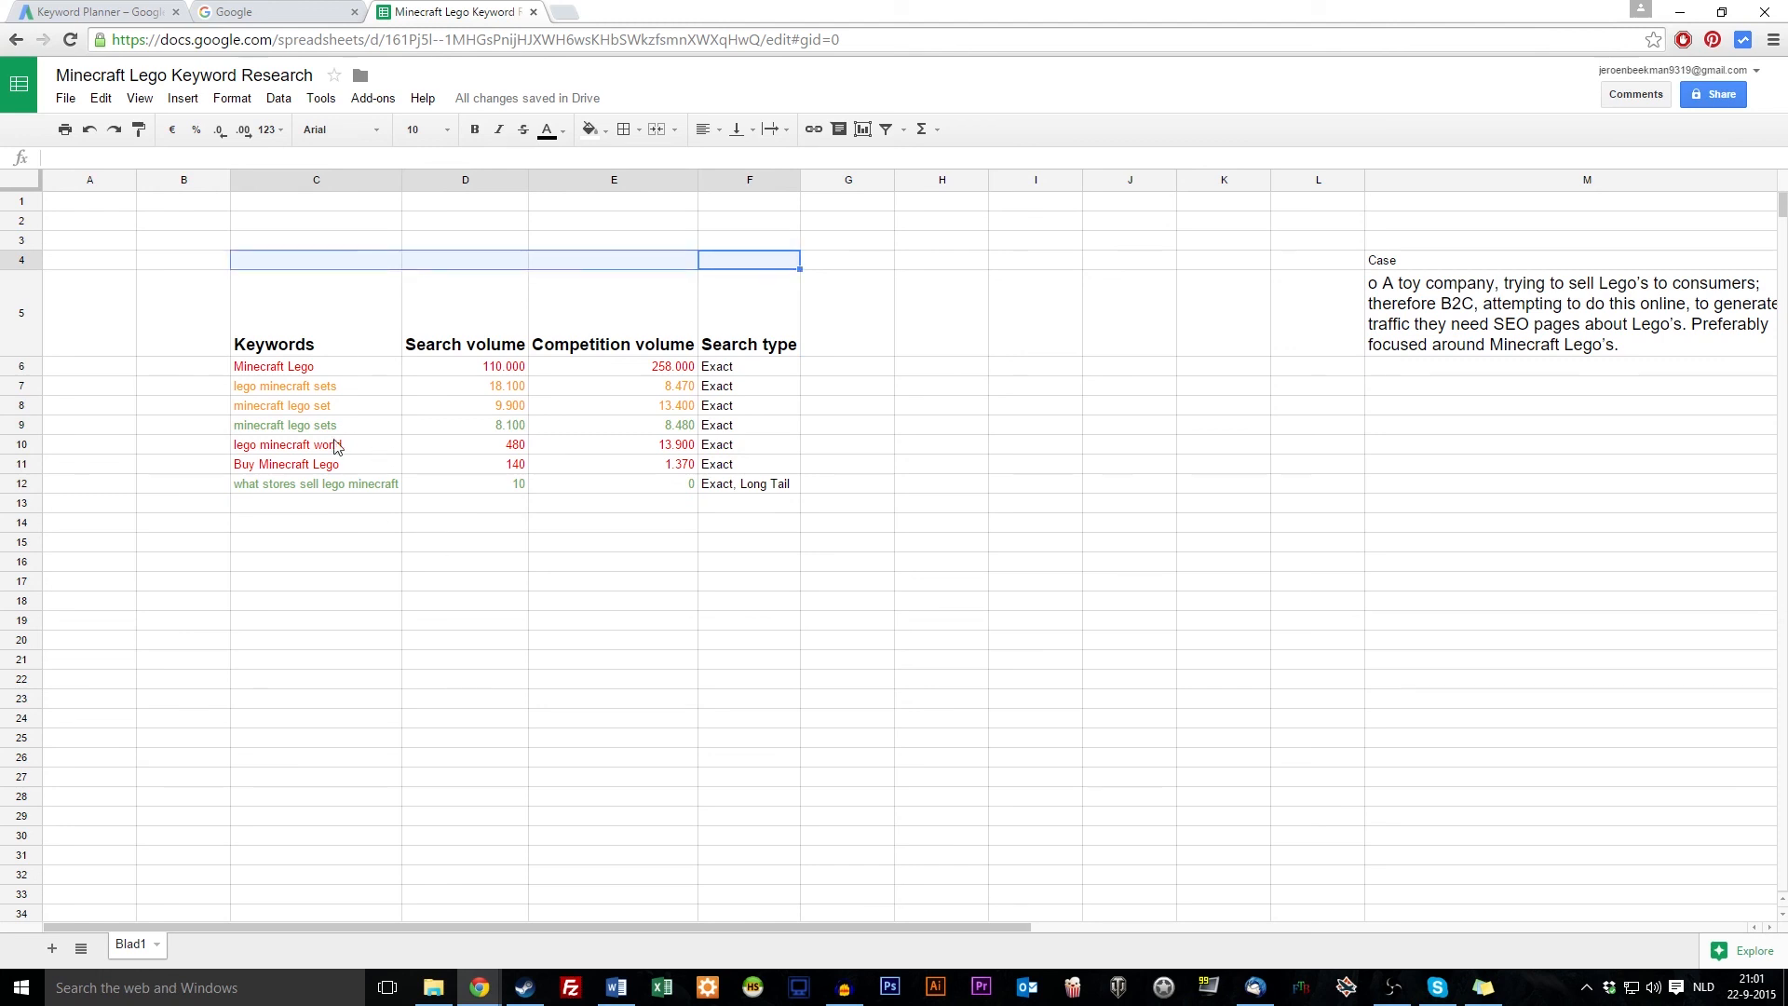
drag(314, 507, 785, 484)
click(753, 507)
drag(214, 483, 195, 377)
drag(293, 261, 799, 265)
mouse_move(827, 379)
mouse_down()
mouse_move(847, 487)
mouse_move(638, 518)
mouse_move(315, 506)
mouse_up()
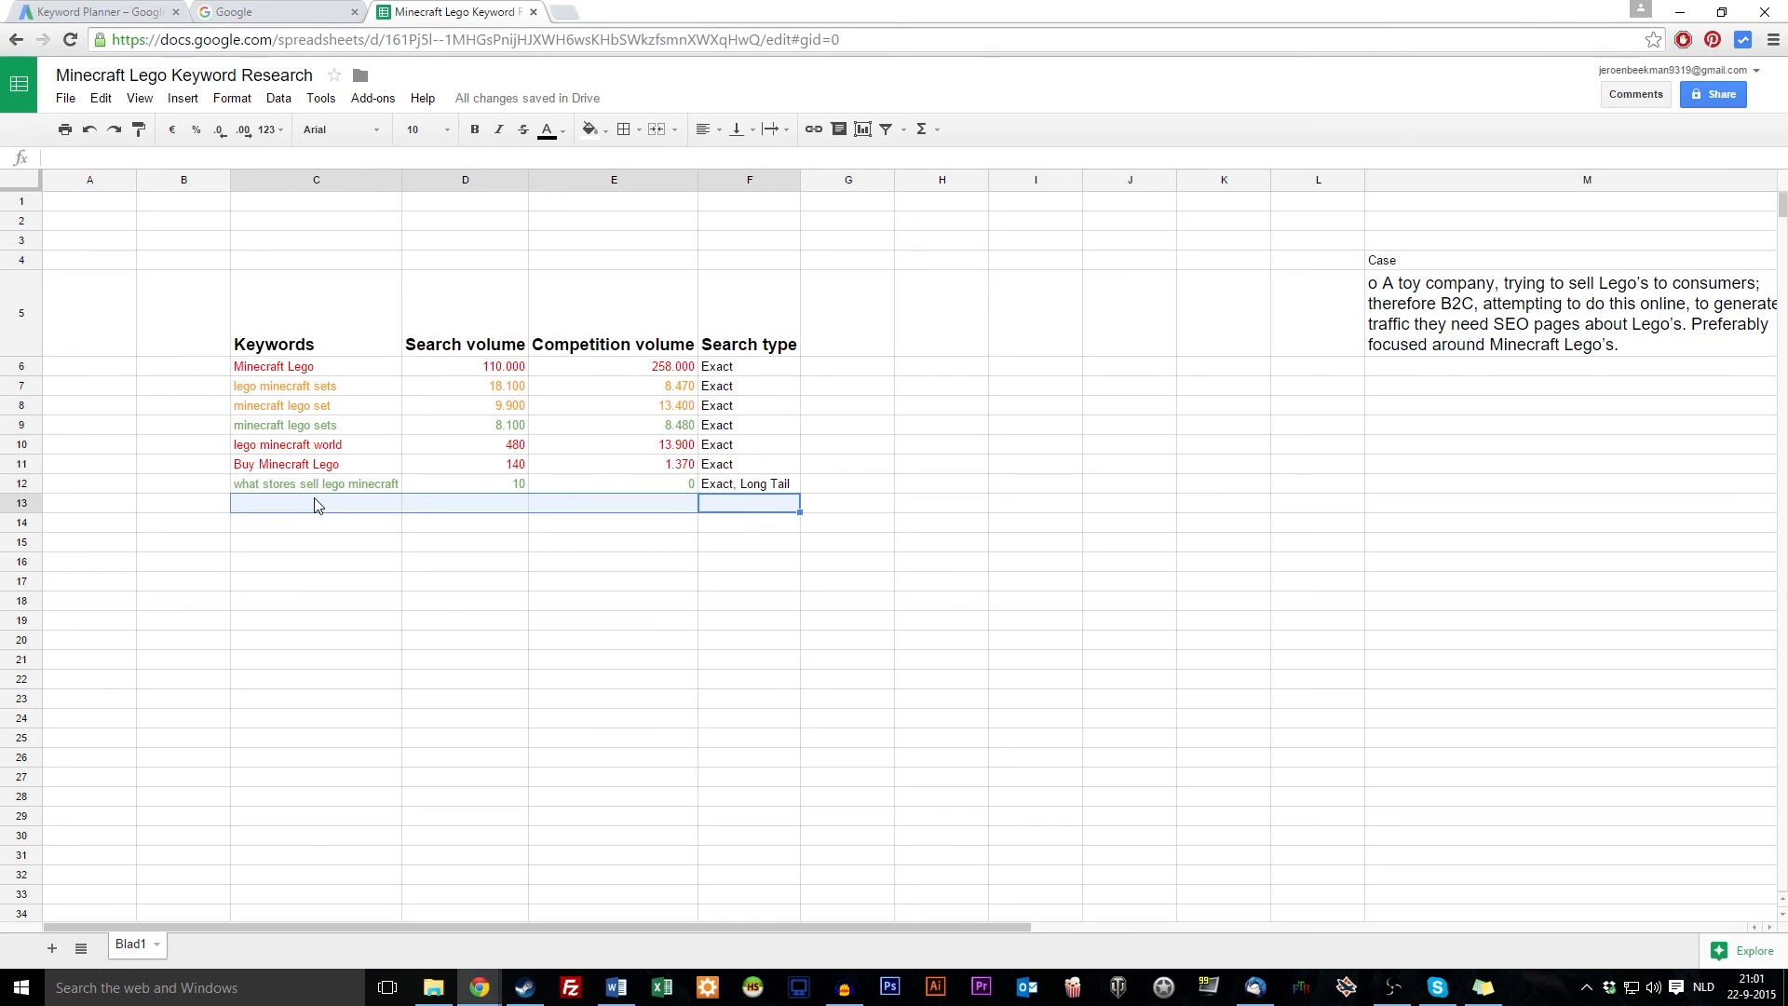
drag(199, 483, 196, 378)
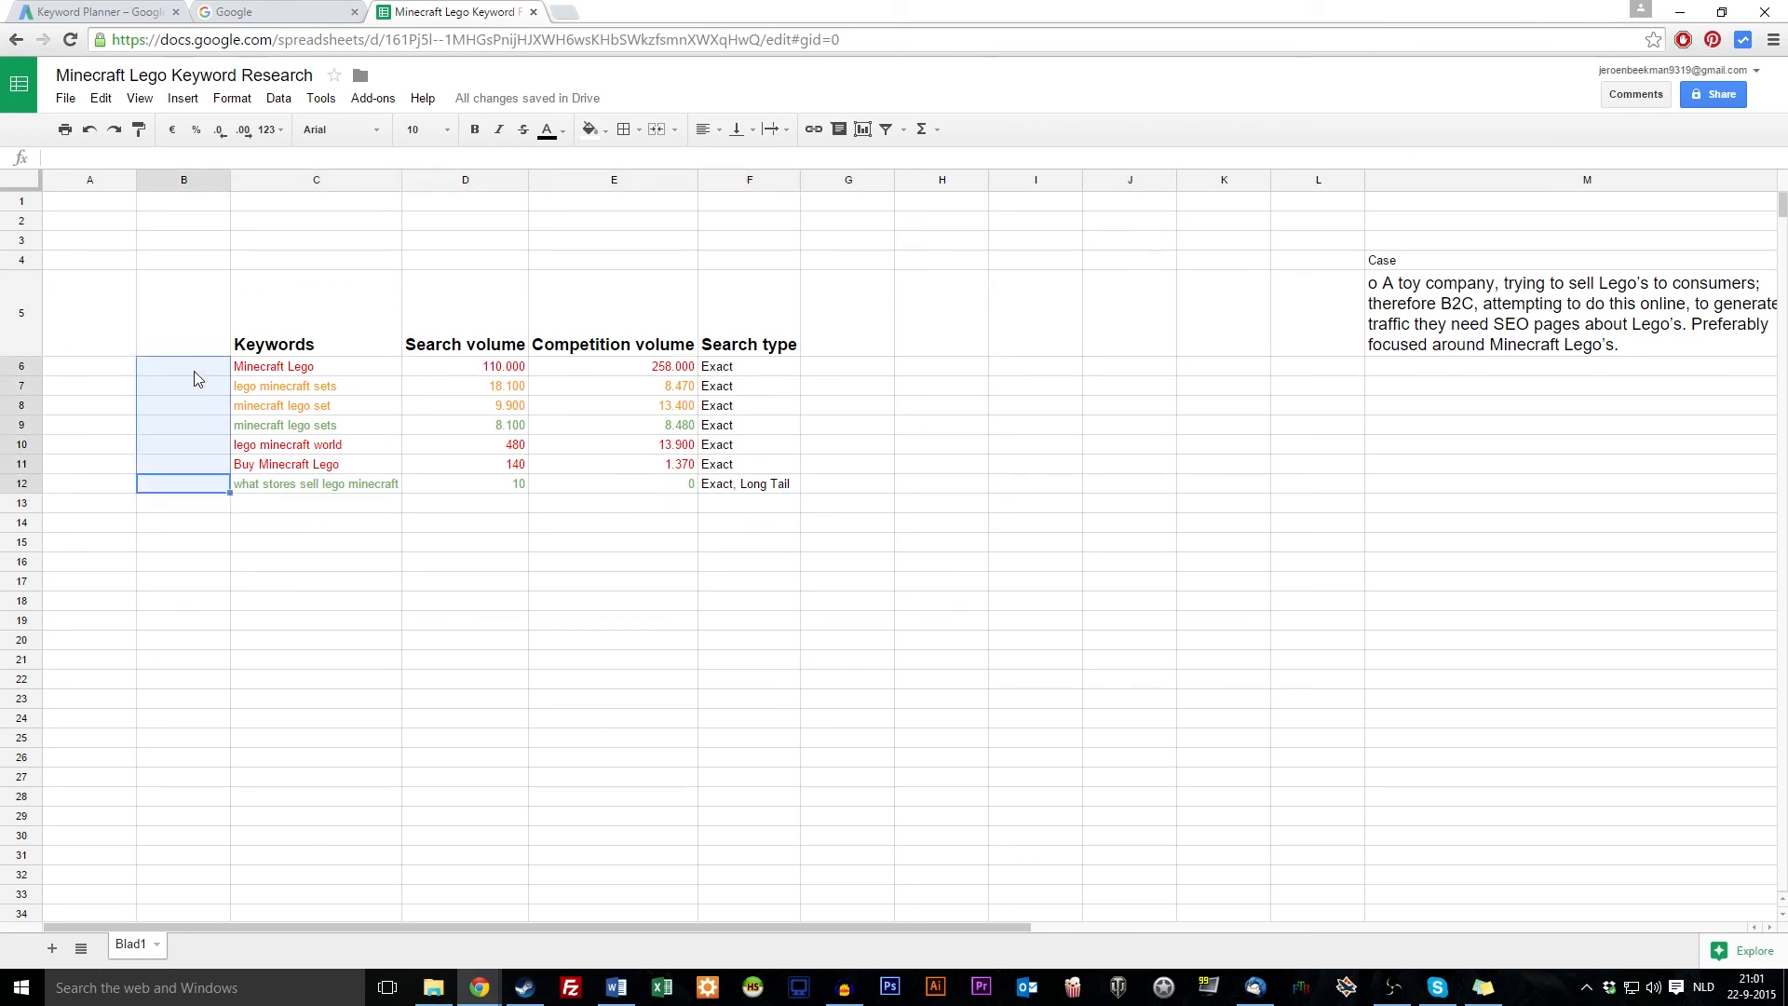
click(287, 268)
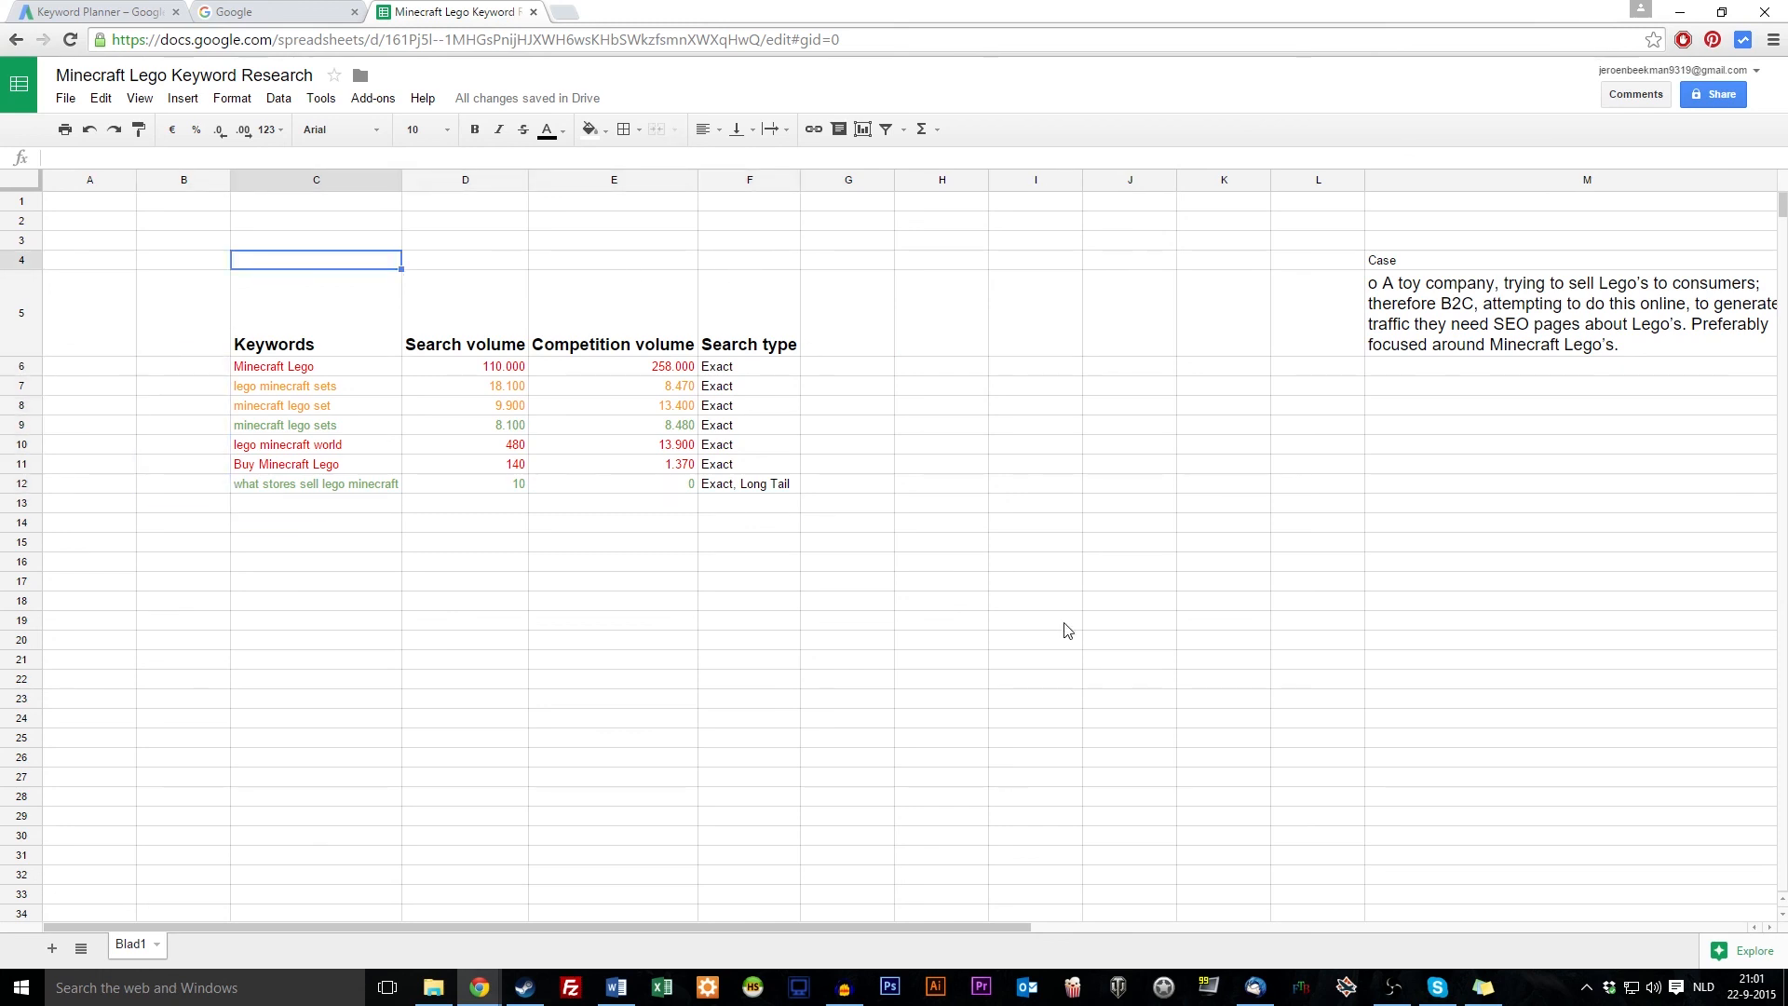